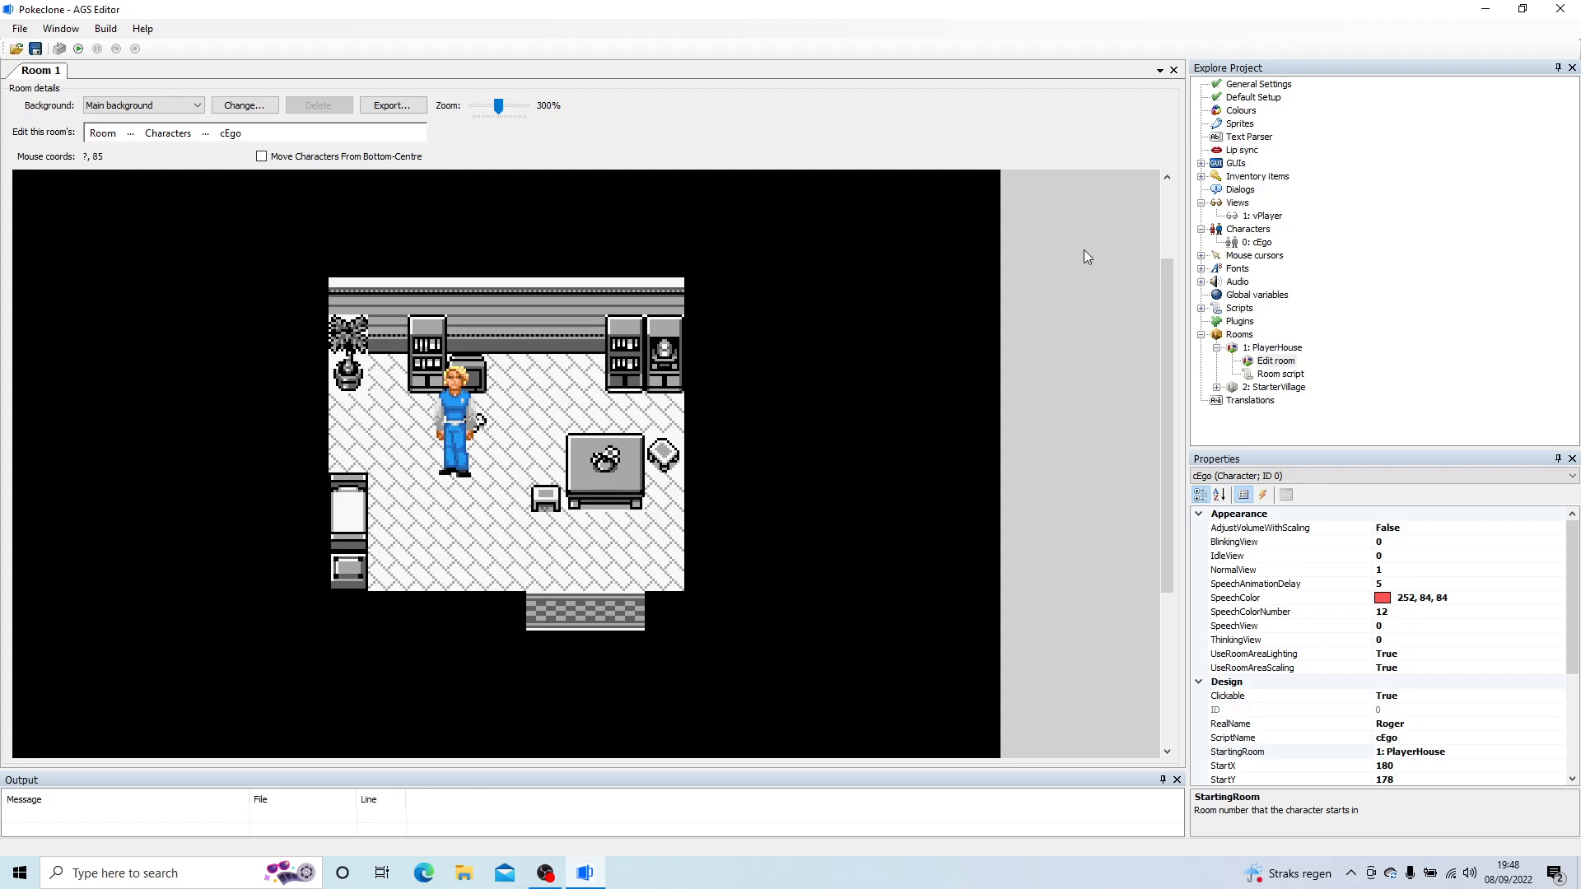
Step: Collapse the Characters and Rooms branches of the project tree
{"action": "left_click", "coordinate": [1203, 229]}
{"action": "left_click", "coordinate": [1202, 269]}
{"action": "left_click", "coordinate": [1202, 270]}
{"action": "left_click", "coordinate": [1201, 321]}
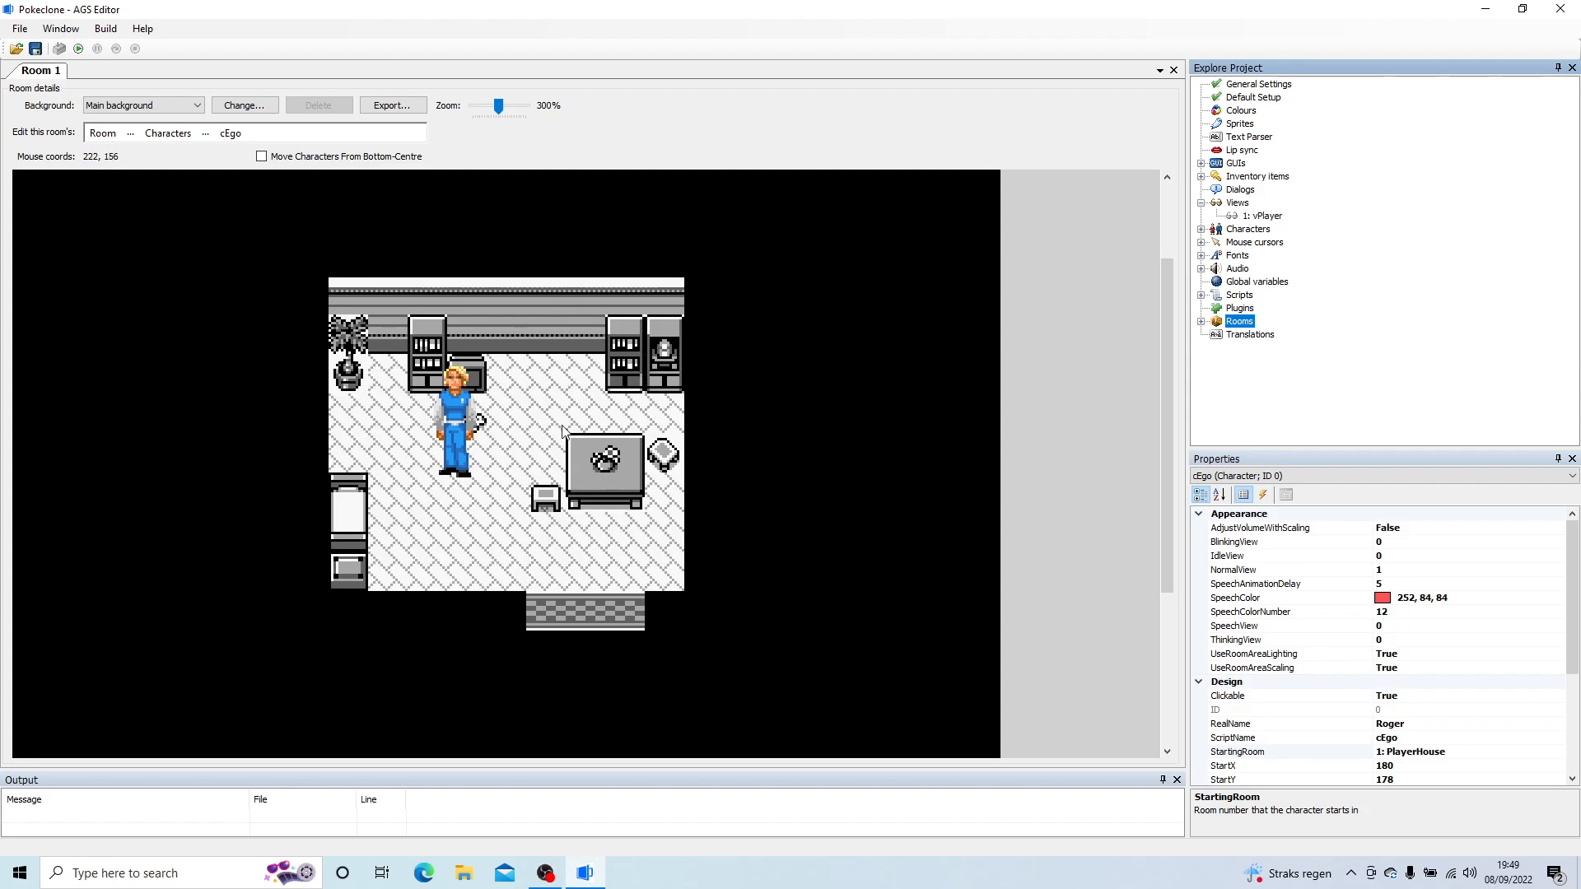
Step: Open the project's Sprites editor
{"action": "left_click", "coordinate": [1258, 216]}
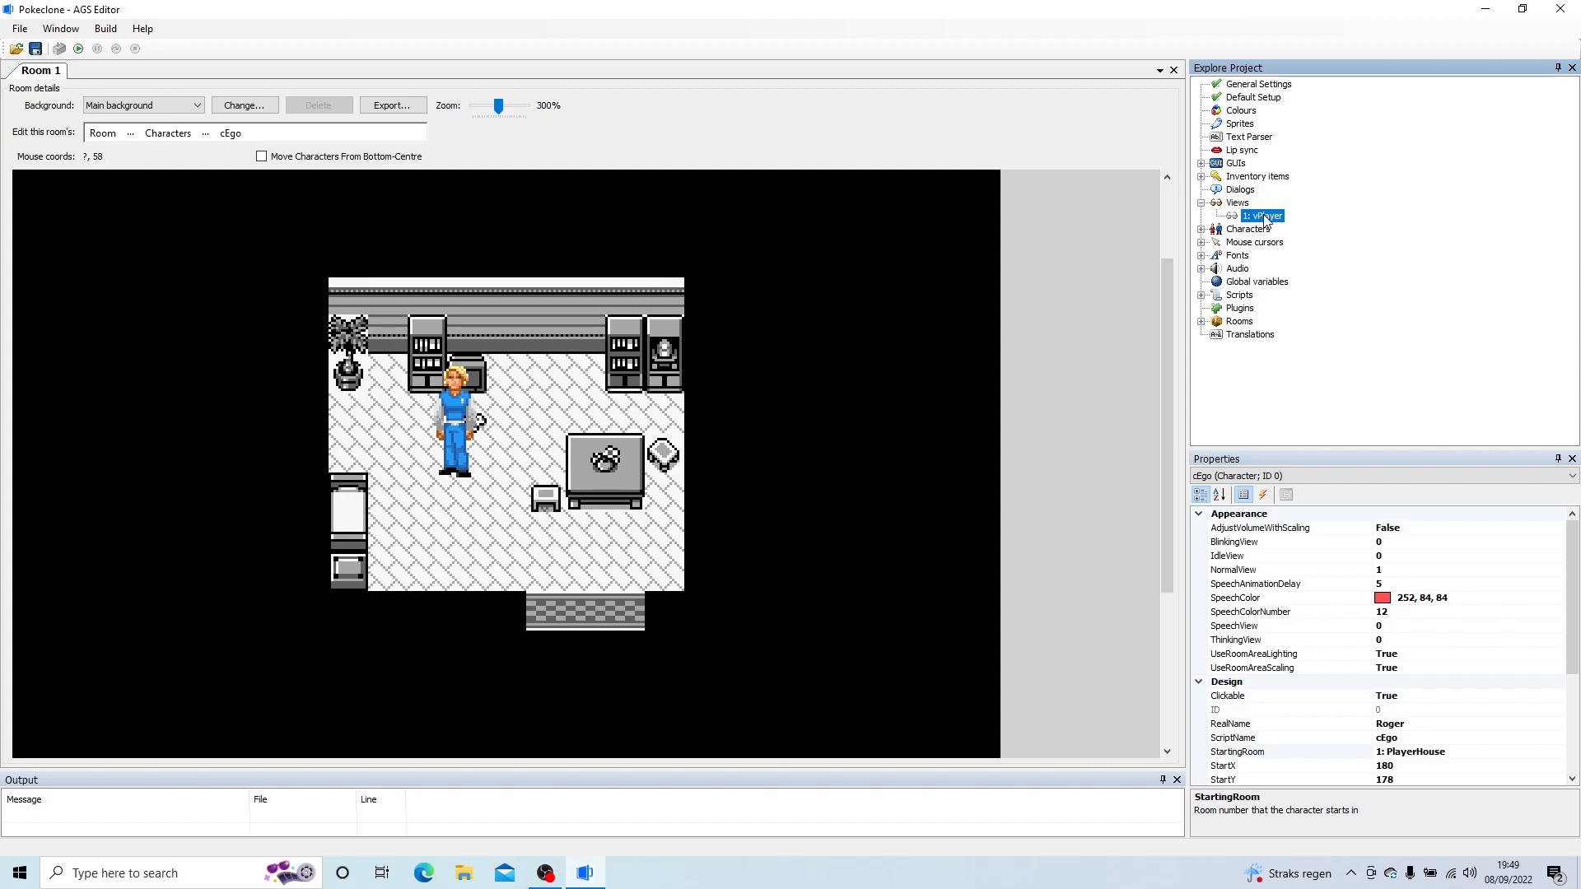
{"action": "left_click", "coordinate": [1244, 243]}
{"action": "left_click", "coordinate": [1265, 217]}
{"action": "left_click", "coordinate": [1245, 124]}
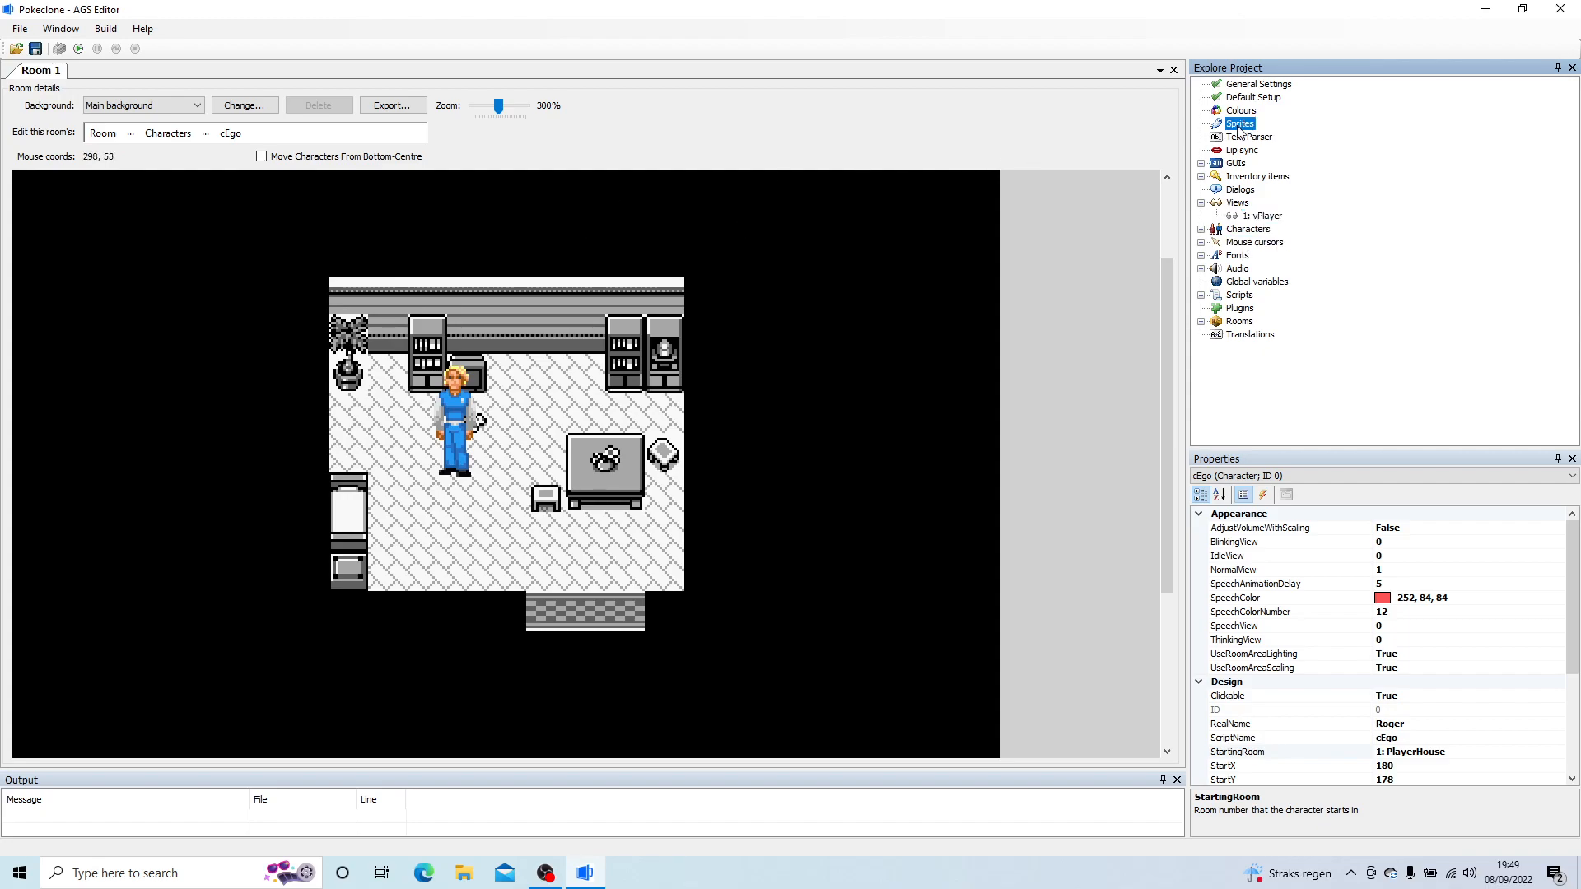
{"action": "double_click", "coordinate": [1239, 124]}
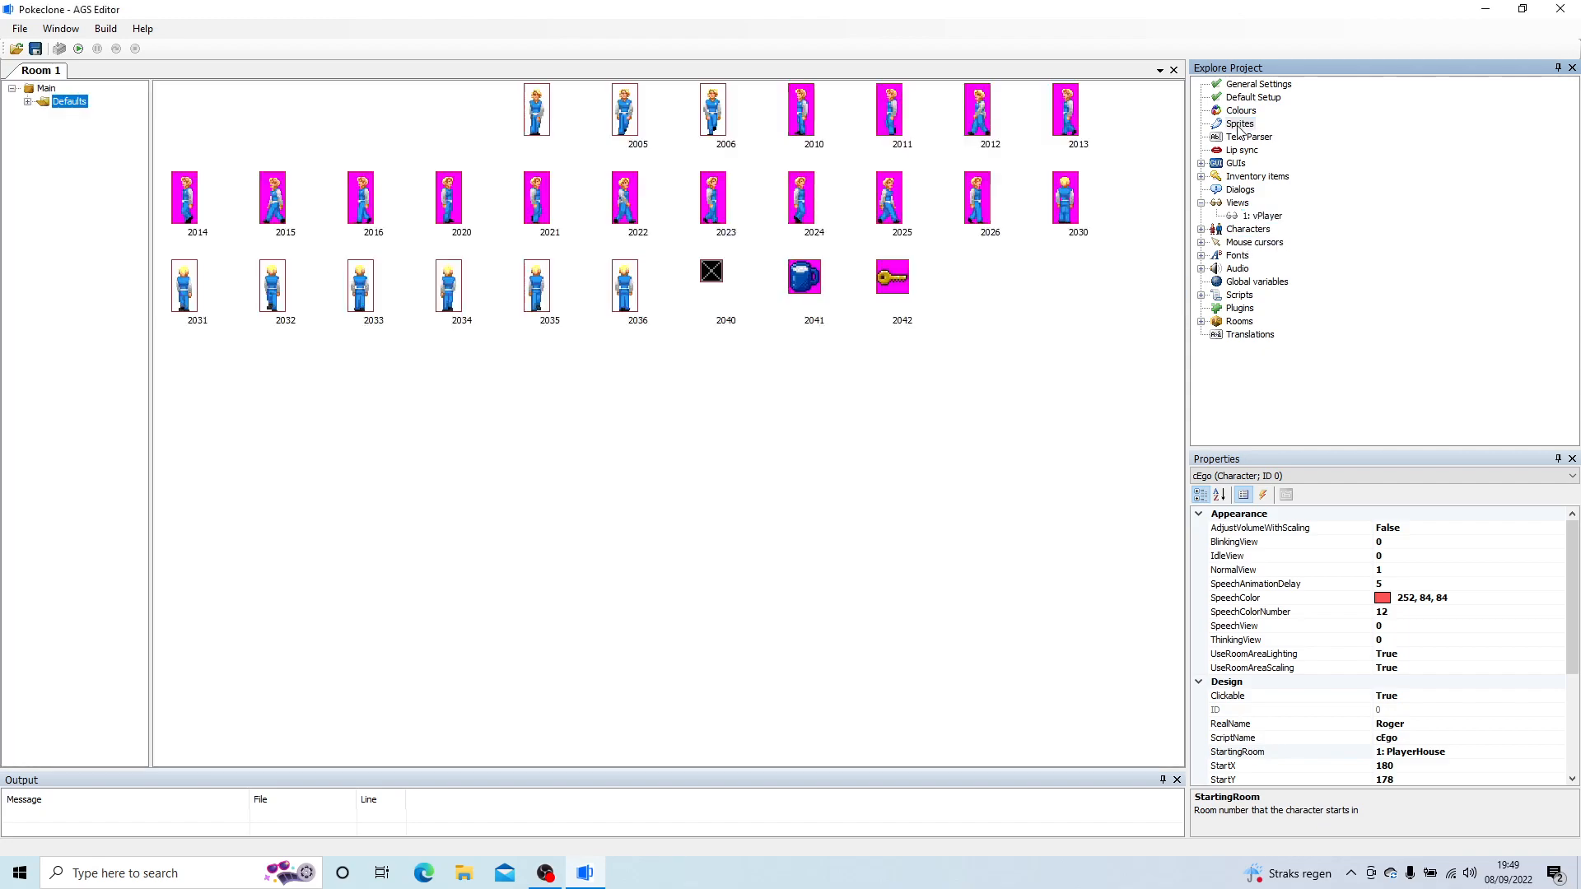
Step: Create a sprite sub-folder named Characters under Main
{"action": "left_click", "coordinate": [48, 89]}
{"action": "right_click", "coordinate": [47, 89]}
{"action": "left_click", "coordinate": [93, 116]}
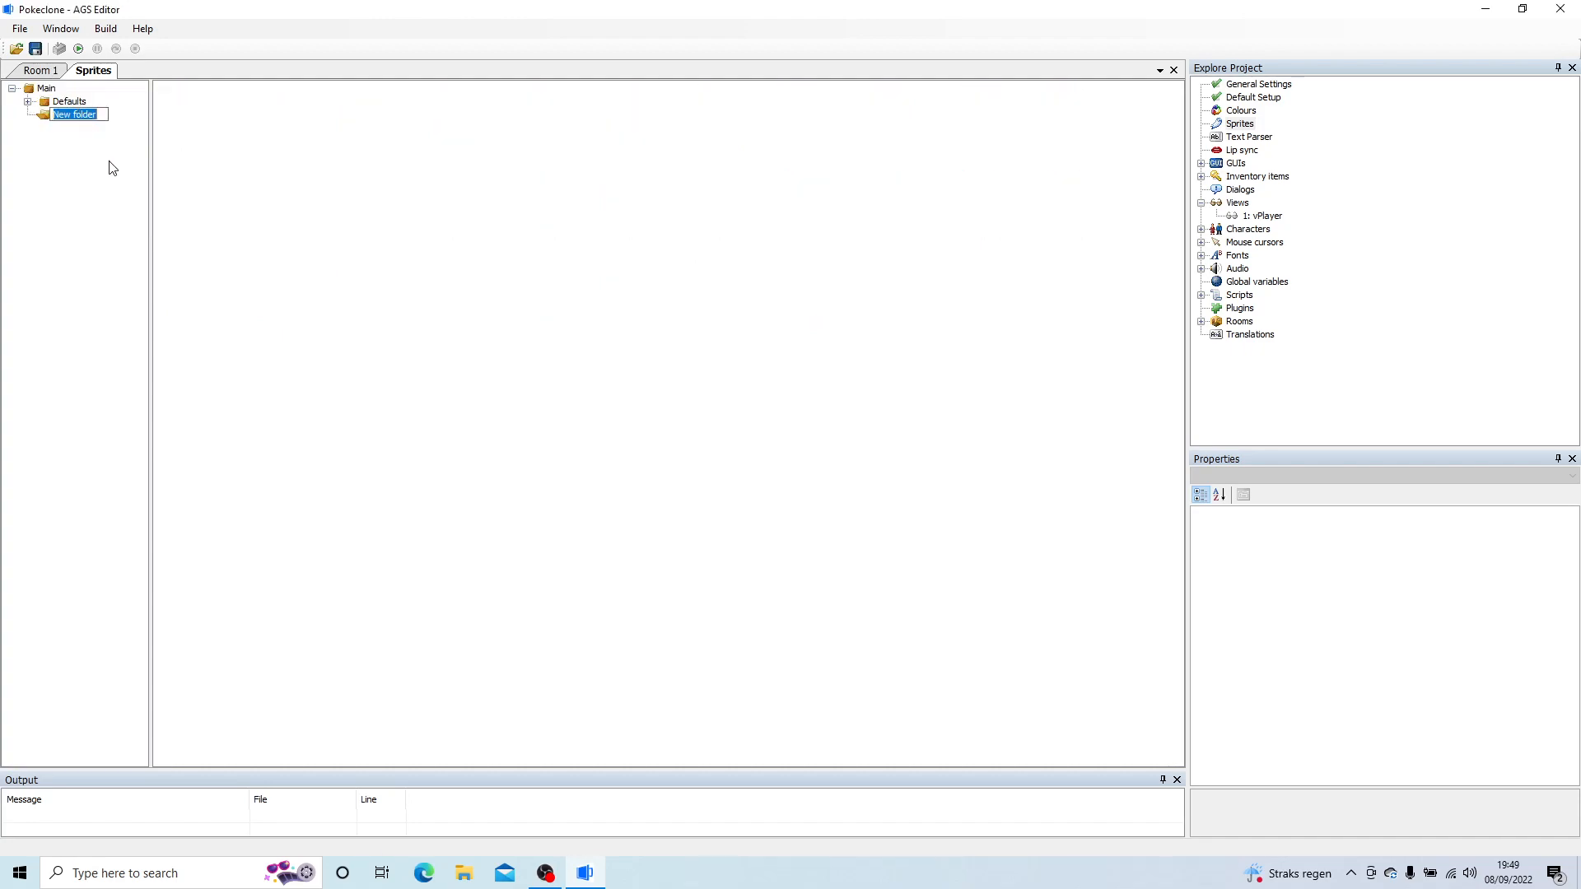
{"action": "type", "text": "cHA"}
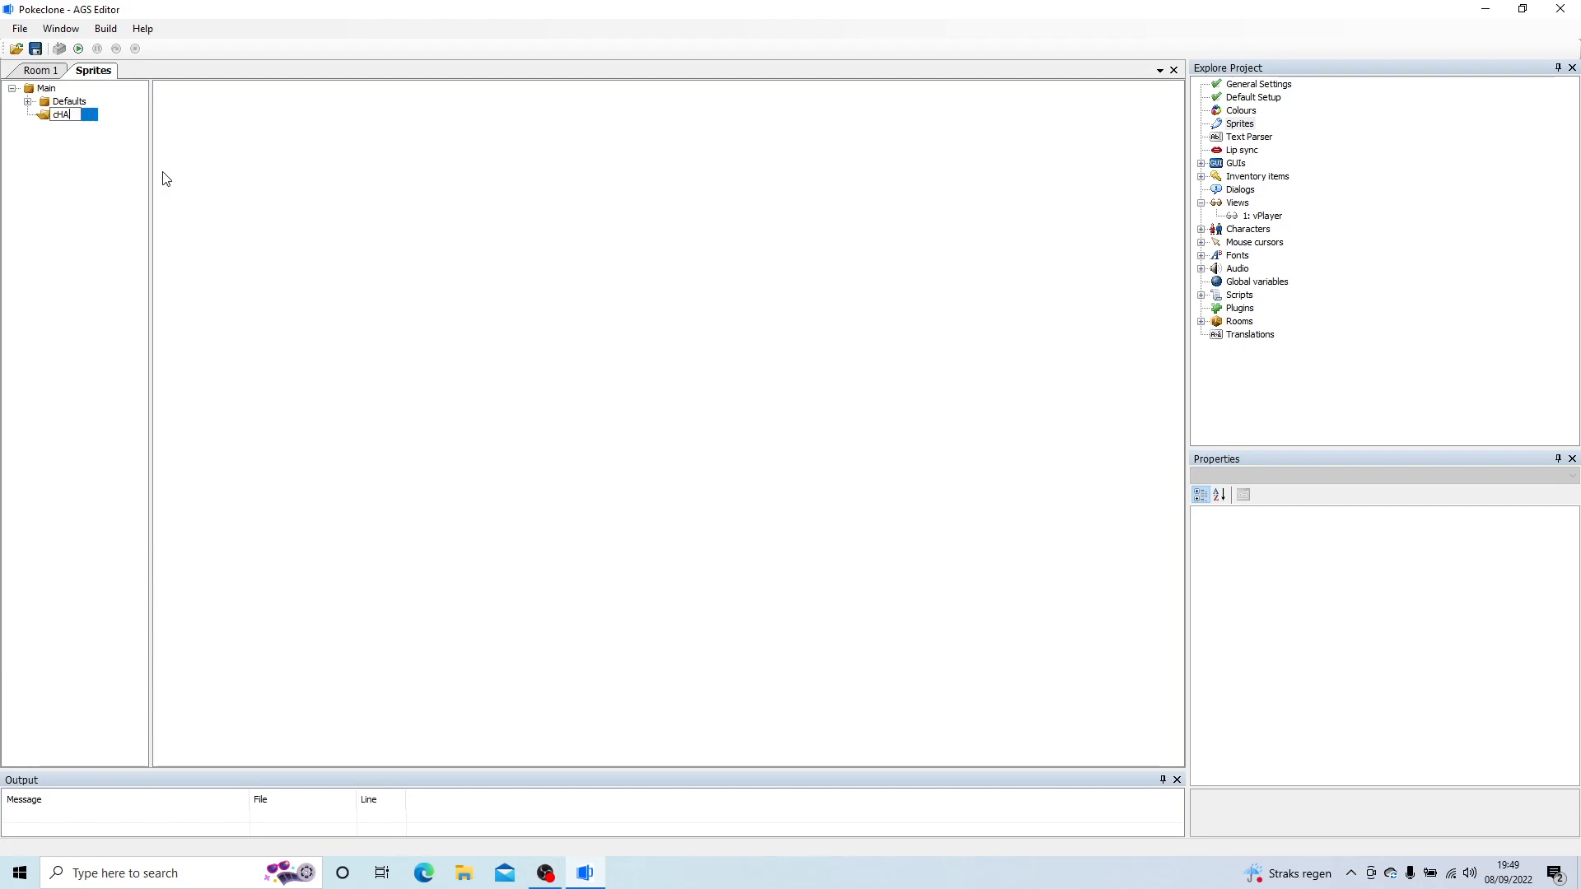
{"action": "type", "text": "RACharacters"}
{"action": "key", "text": "Return"}
Step: Create a sub-folder named Player inside the Characters sprite folder
{"action": "right_click", "coordinate": [65, 112]}
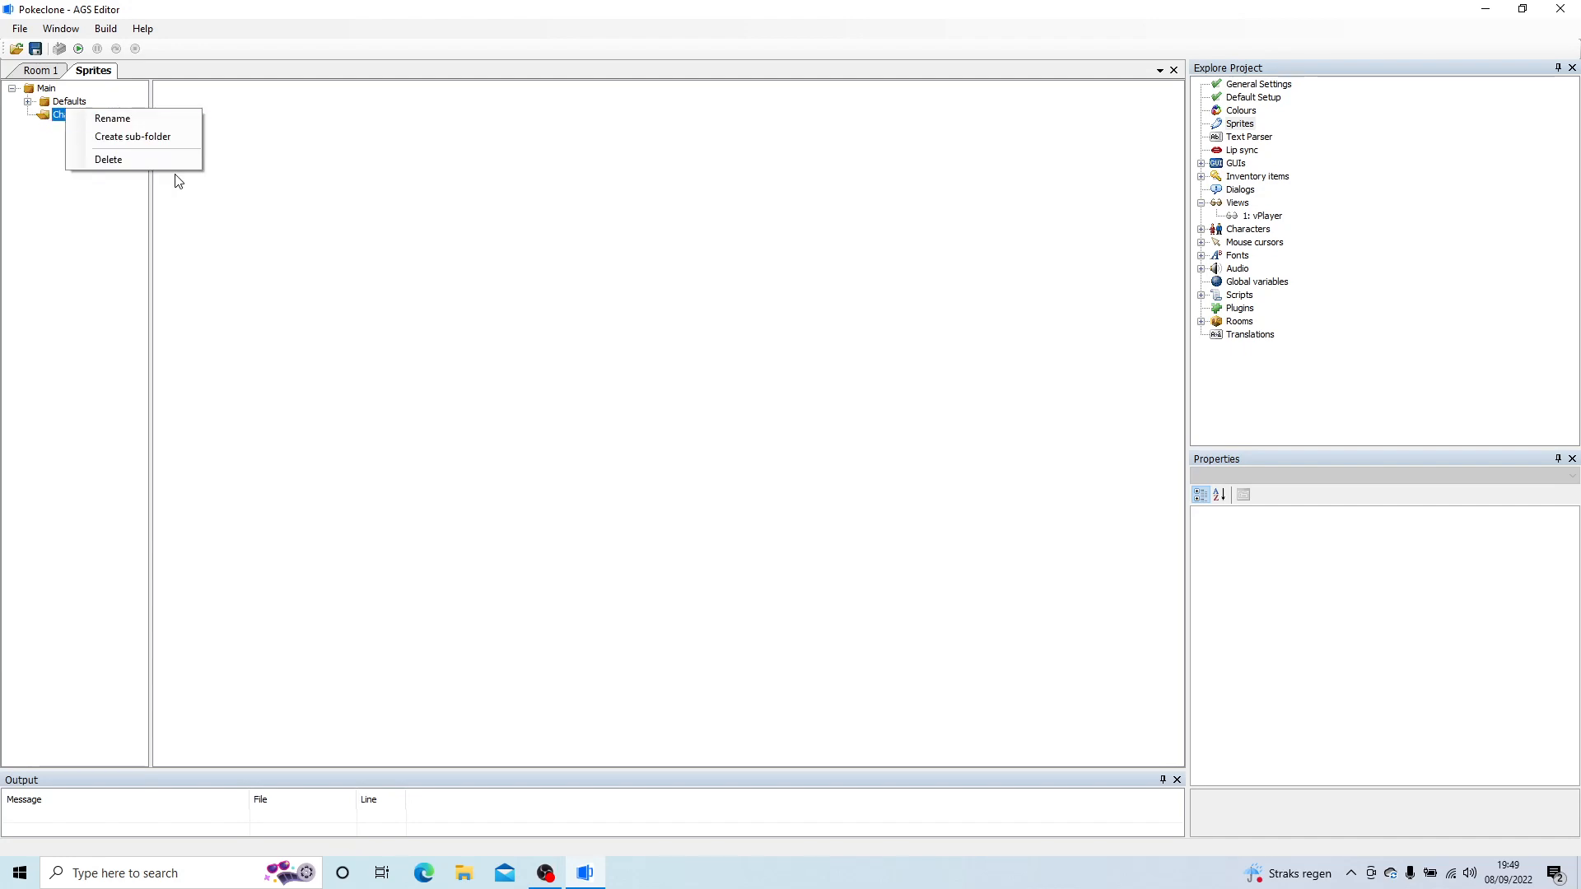
{"action": "left_click", "coordinate": [145, 137]}
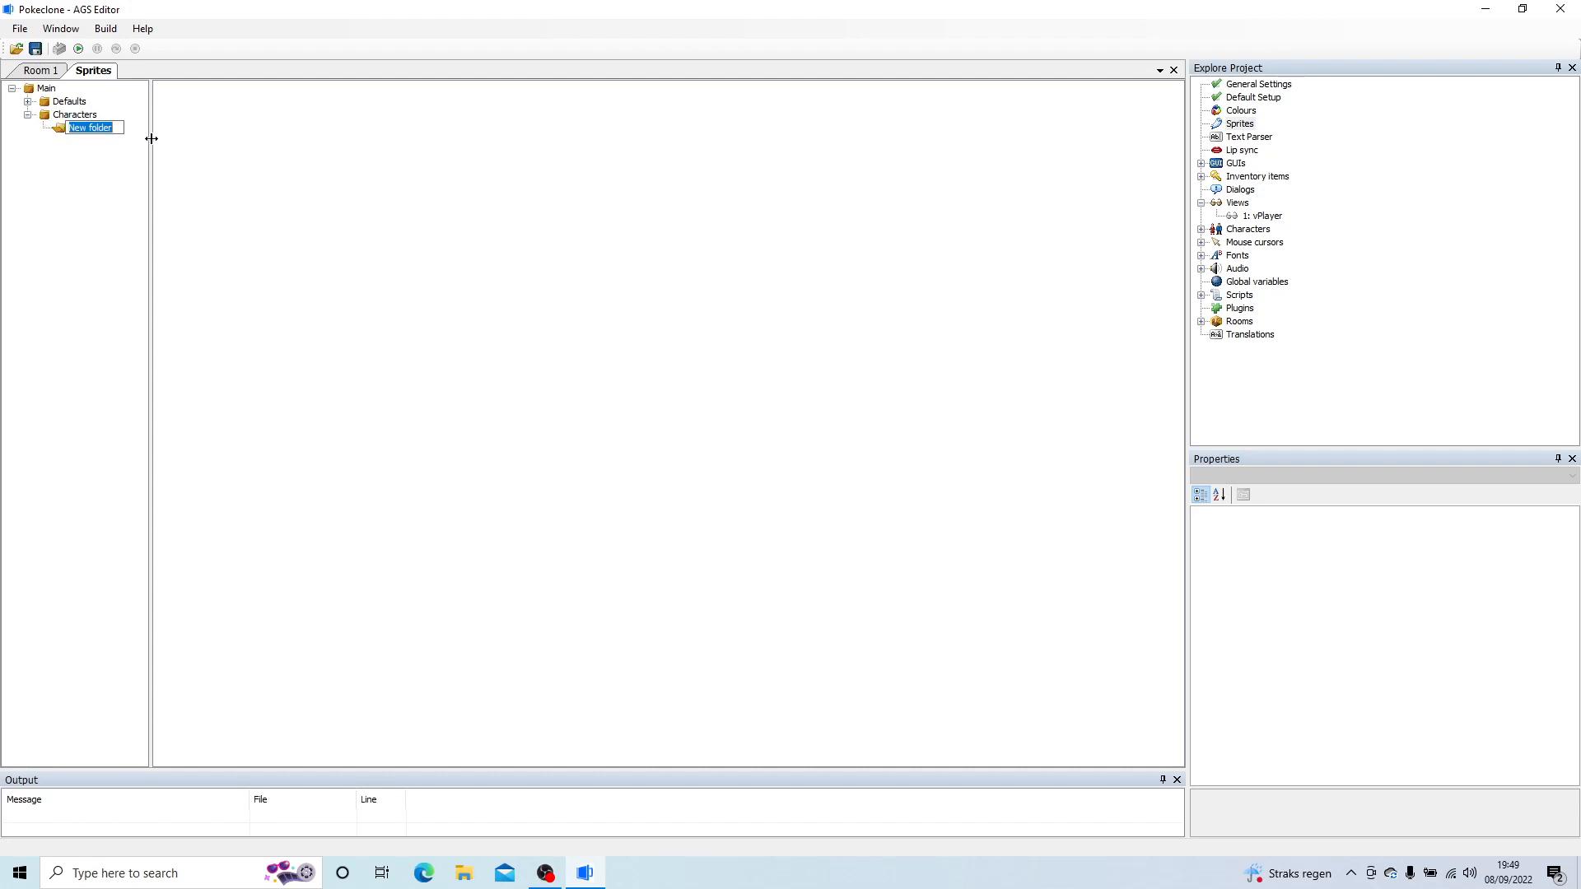
{"action": "type", "text": "Player"}
{"action": "key", "text": "Return"}
Step: Import all images D0 to U2 from Artwork's Characters/Player folder into the Player sprite folder, using the top-left pixel as transparent colour
{"action": "right_click", "coordinate": [188, 159]}
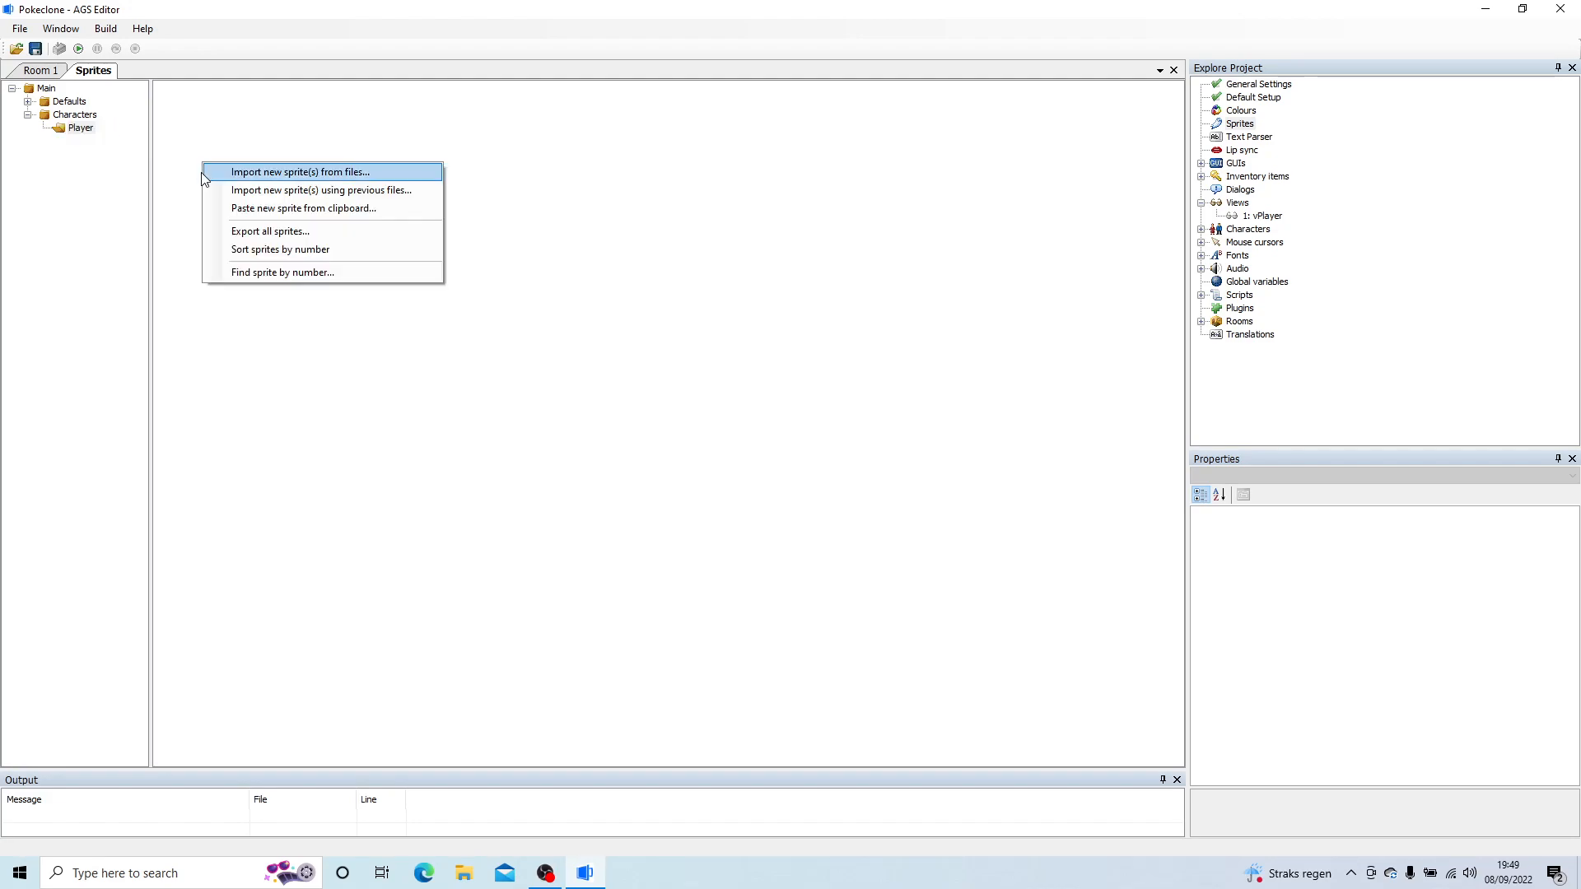
{"action": "left_click", "coordinate": [235, 171]}
{"action": "left_click", "coordinate": [191, 183]}
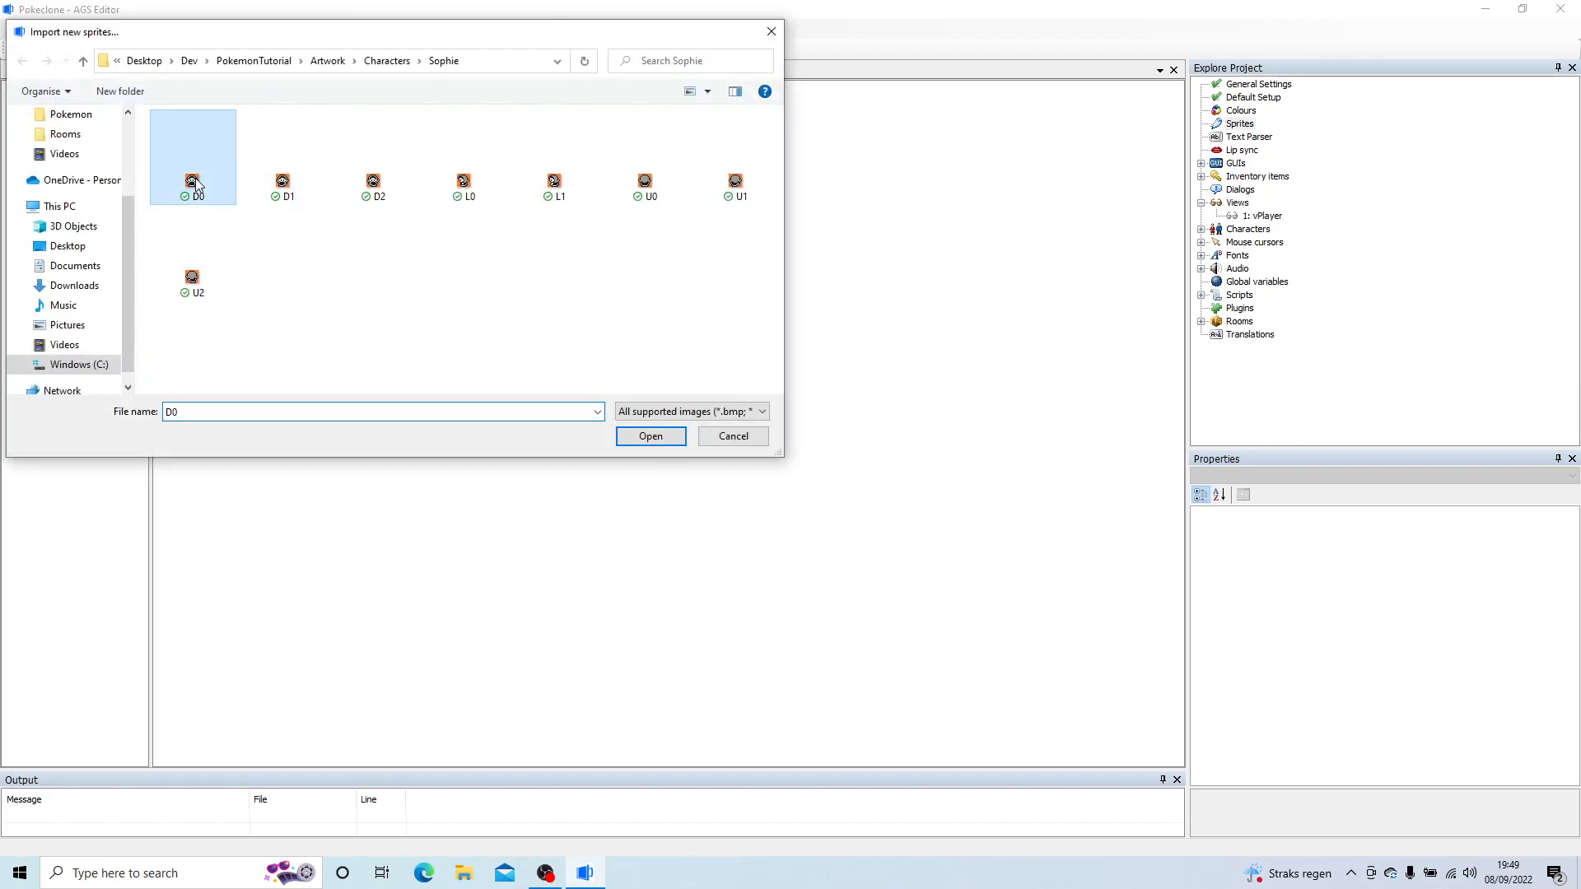
{"action": "left_click", "coordinate": [387, 61]}
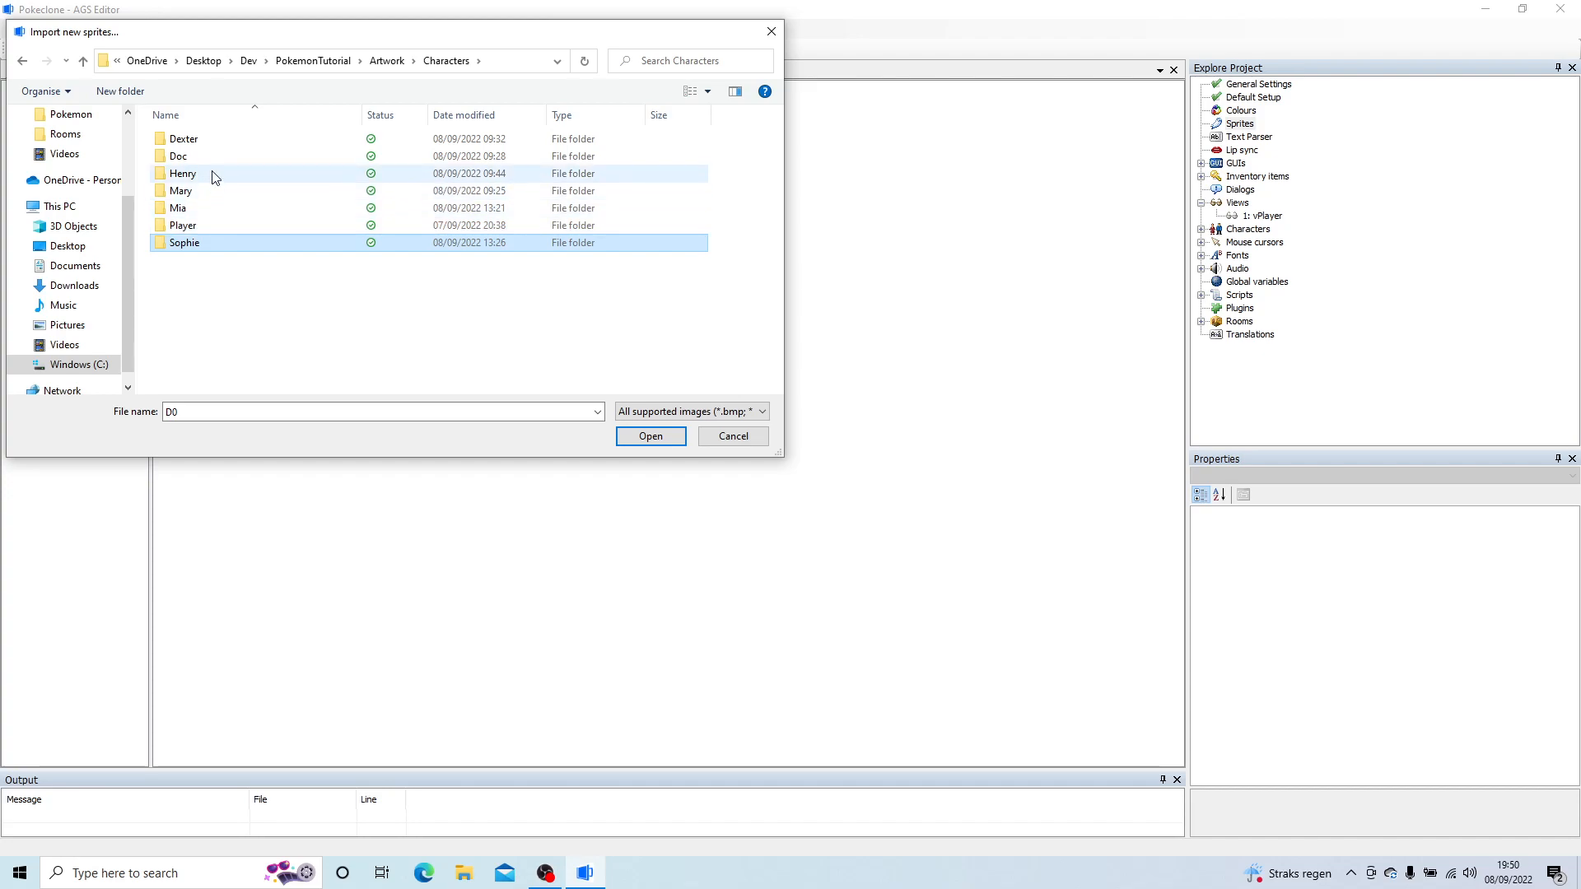
{"action": "double_click", "coordinate": [196, 225]}
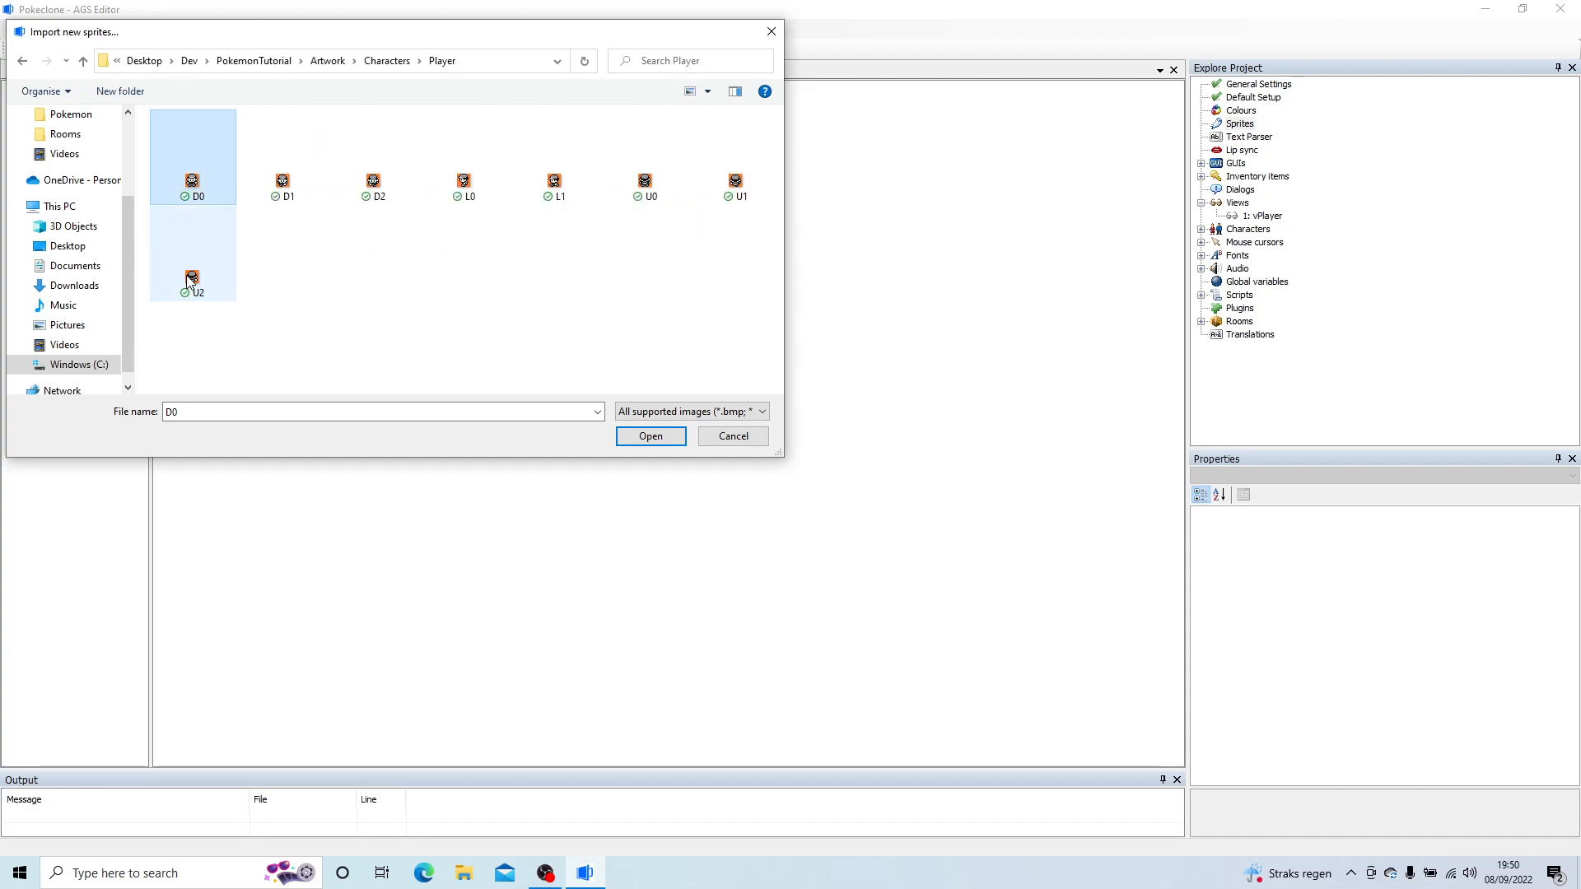
{"action": "left_click", "coordinate": [190, 280], "text": "shift"}
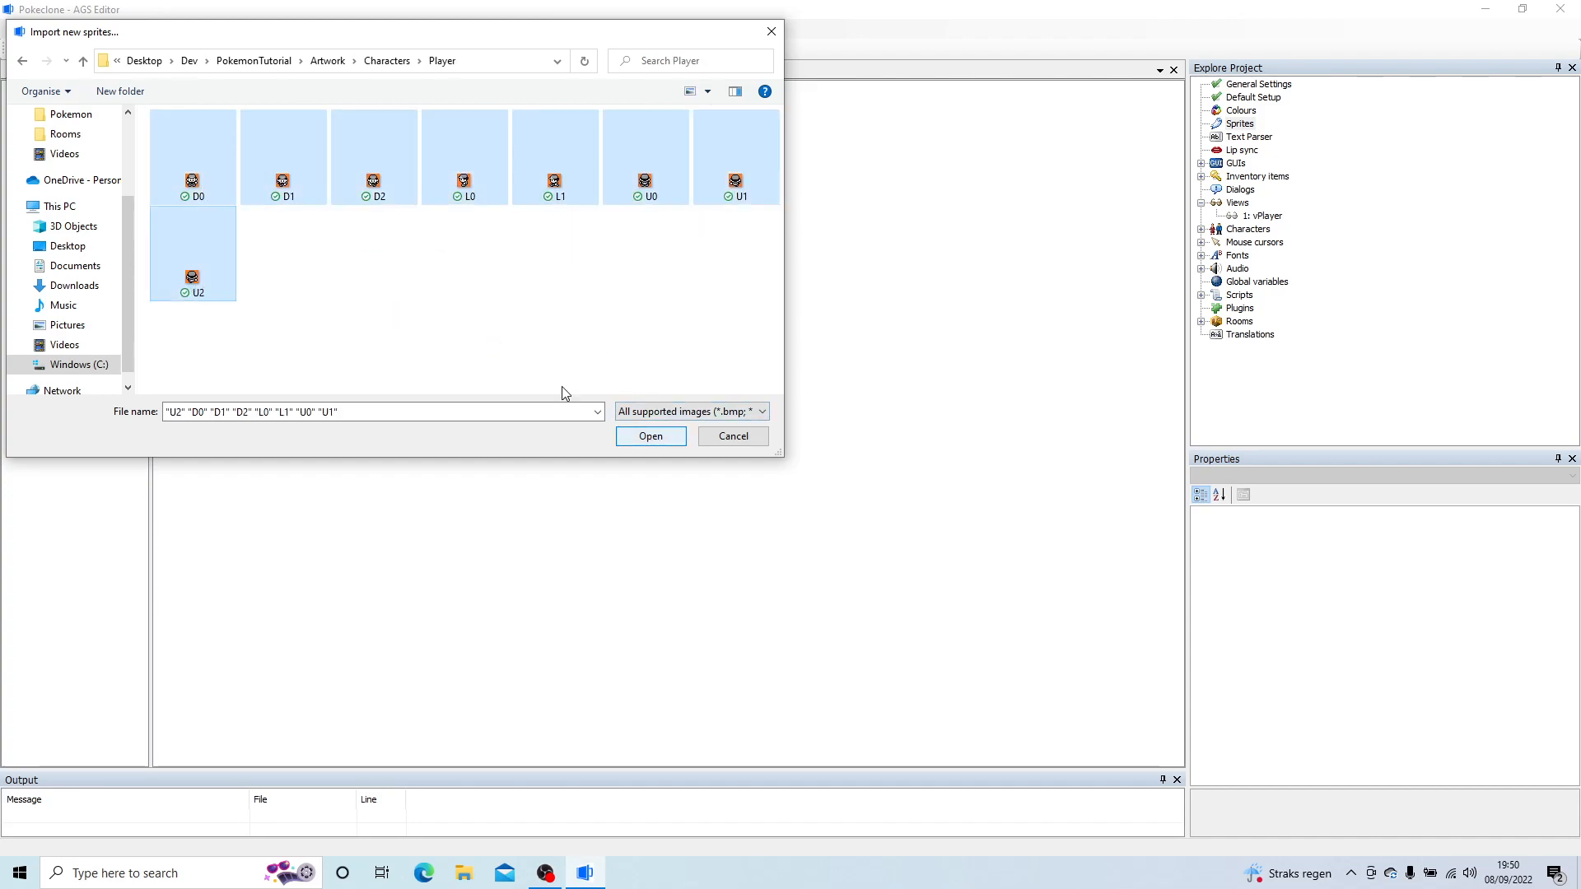
{"action": "left_click", "coordinate": [651, 436]}
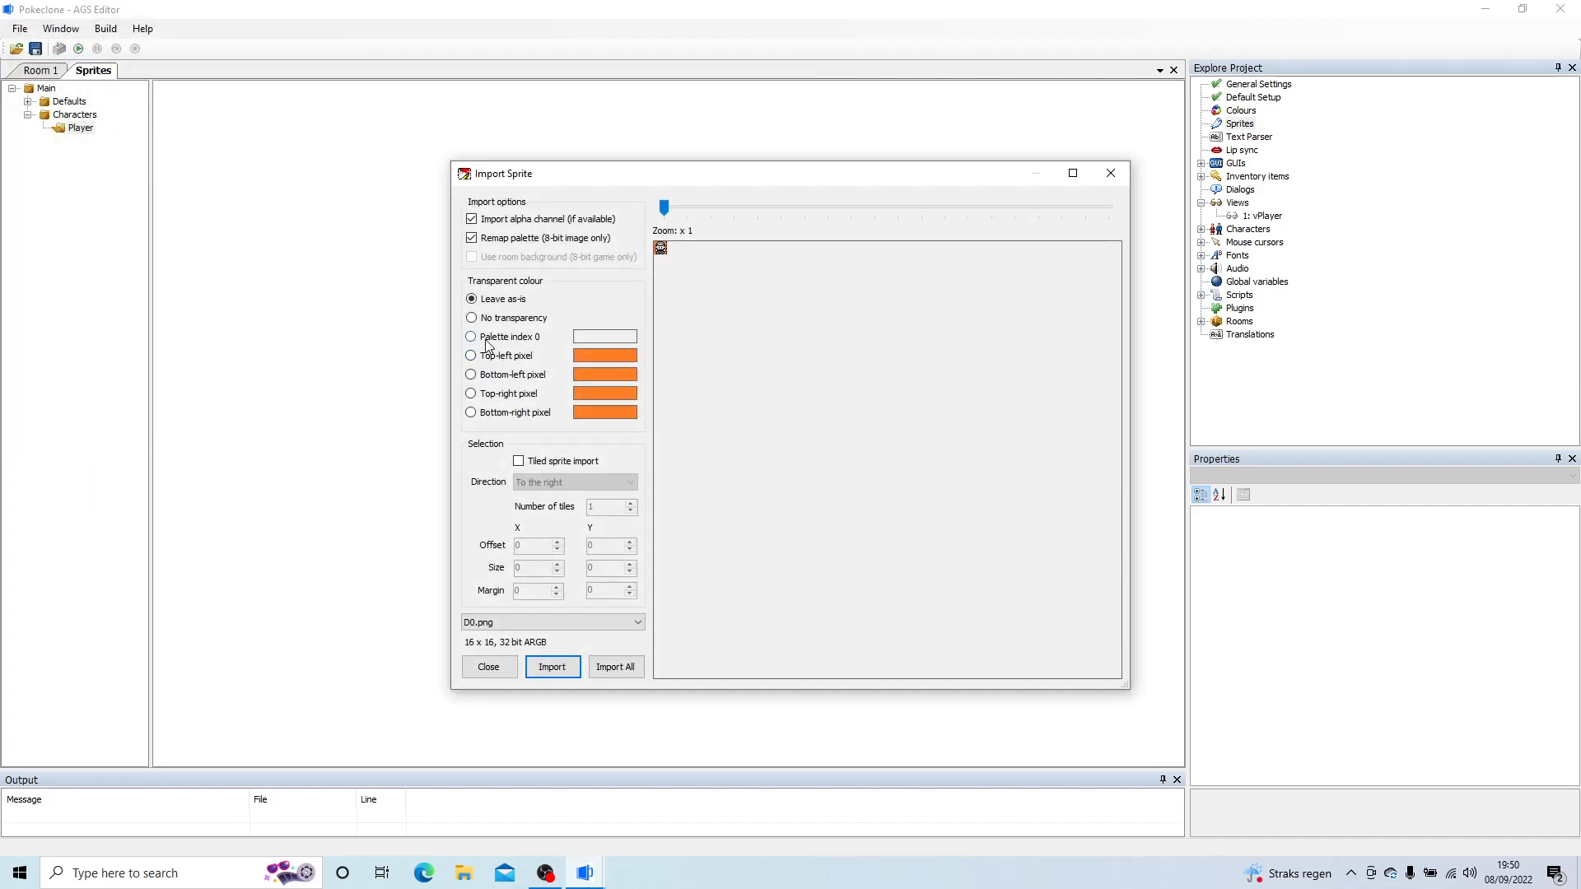
{"action": "left_click", "coordinate": [498, 356]}
{"action": "left_click", "coordinate": [617, 667]}
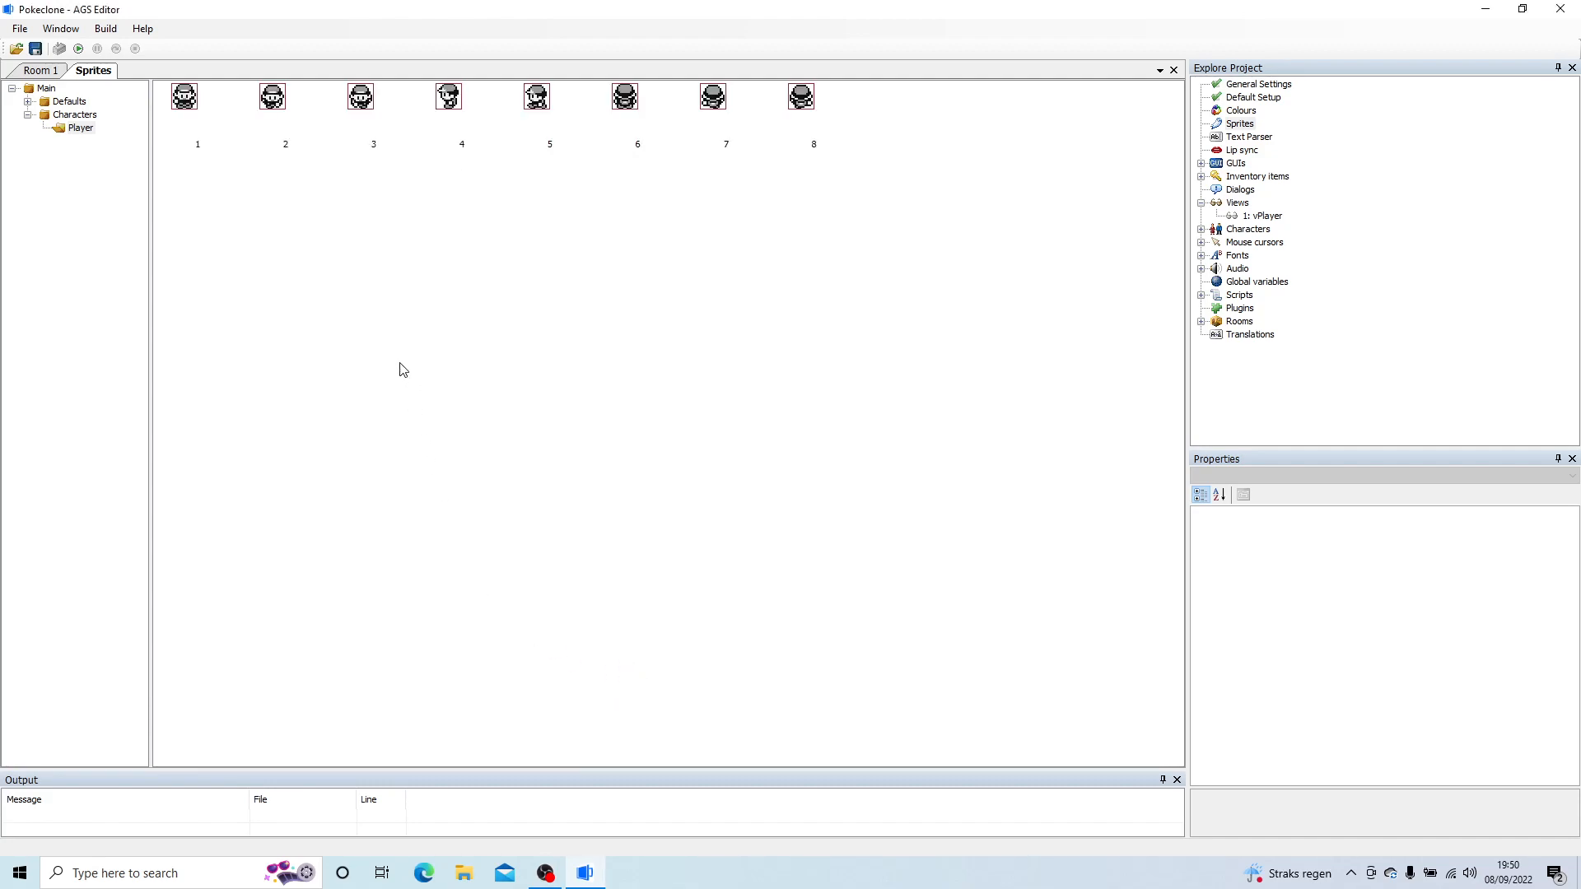
Step: Open the vPlayer view and delete all frames from loop 0 (down) and loop 1 (left)
{"action": "double_click", "coordinate": [1265, 216]}
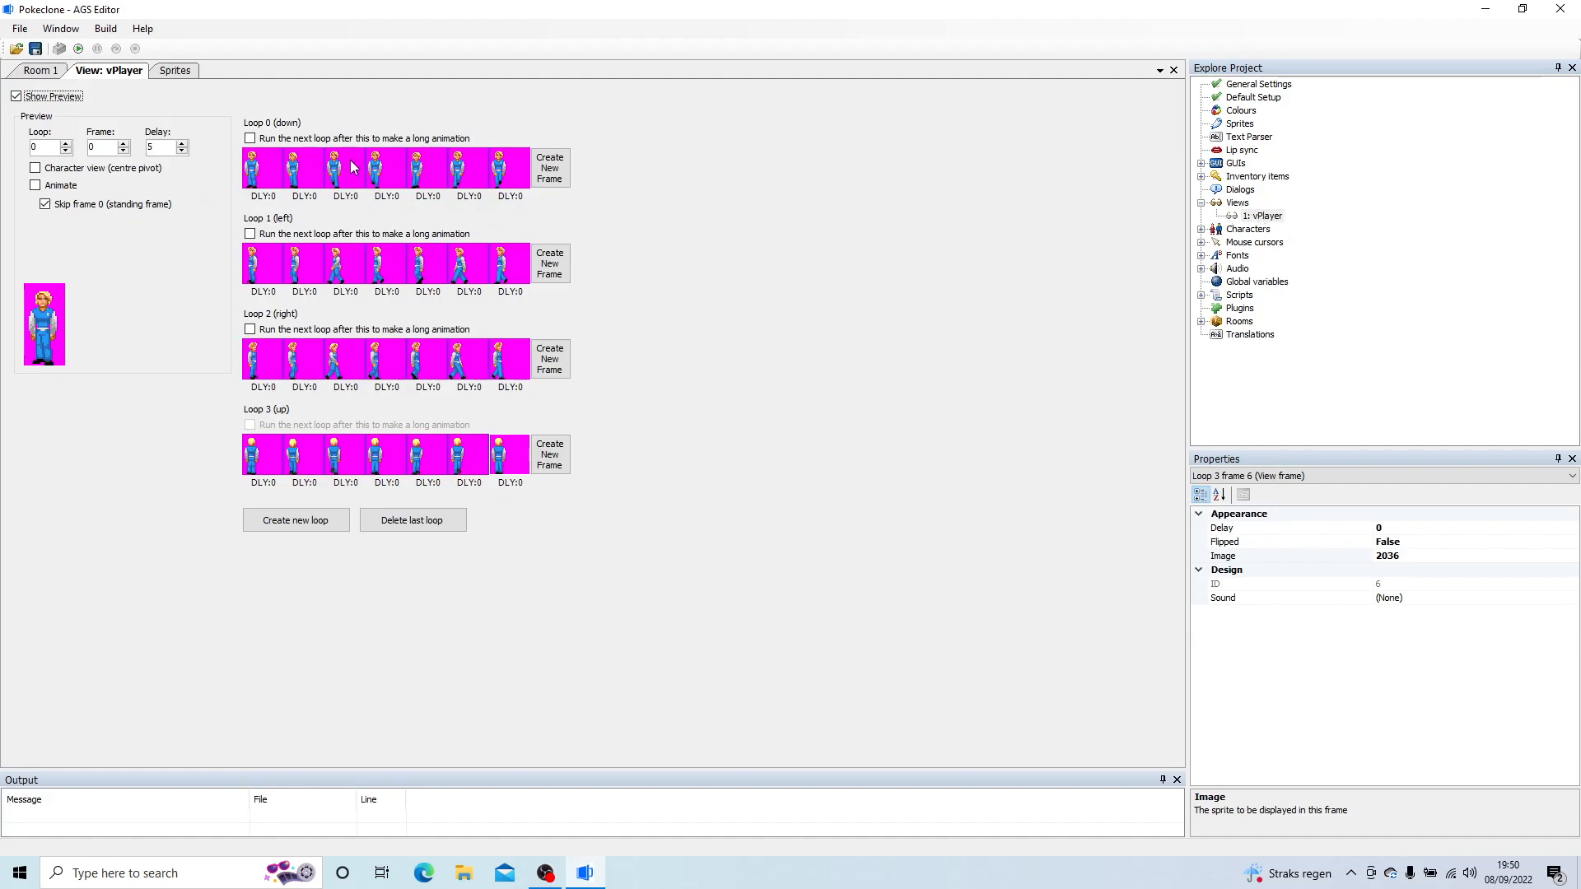
{"action": "left_click", "coordinate": [278, 175]}
{"action": "key", "text": "Delete"}
{"action": "key", "text": "Delete"}
{"action": "key", "text": "Delete"}
{"action": "key", "text": "Delete"}
{"action": "key", "text": "Delete"}
{"action": "key", "text": "Delete"}
{"action": "key", "text": "Delete"}
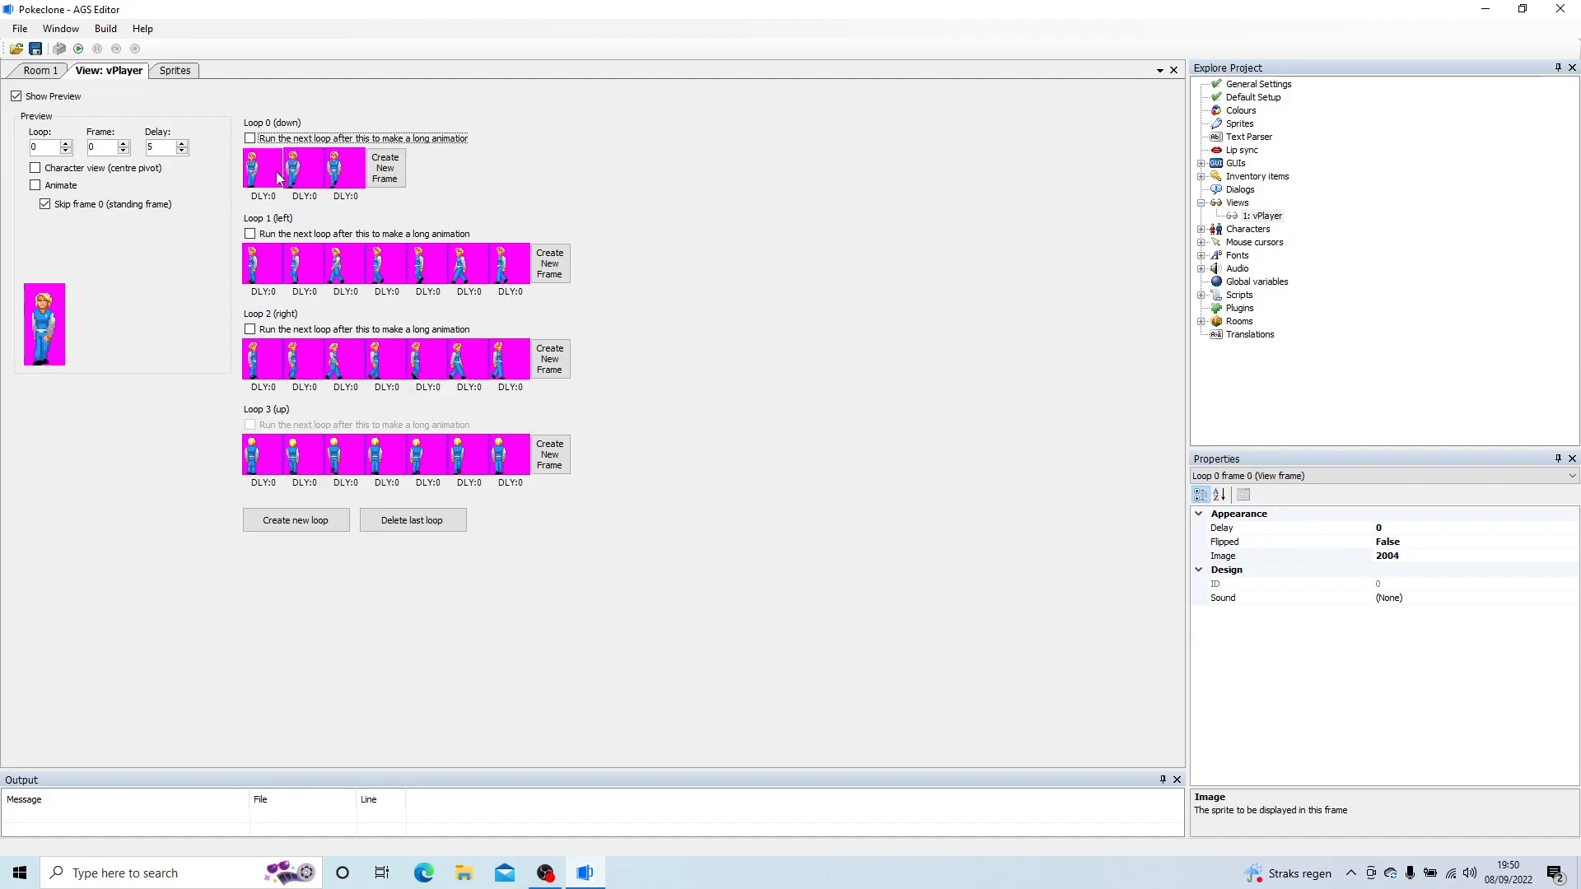
{"action": "left_click", "coordinate": [273, 275]}
{"action": "key", "text": "Delete"}
{"action": "key", "text": "Delete"}
{"action": "key", "text": "Delete"}
{"action": "key", "text": "Delete"}
{"action": "key", "text": "Delete"}
Step: Delete all frames from loop 2 (right) and loop 3 (up) of vPlayer
{"action": "key", "text": "Delete"}
{"action": "key", "text": "Delete"}
{"action": "left_click", "coordinate": [262, 361]}
{"action": "key", "text": "Delete"}
{"action": "key", "text": "Delete"}
{"action": "key", "text": "Delete"}
{"action": "key", "text": "Delete"}
{"action": "key", "text": "Delete"}
{"action": "key", "text": "Delete"}
{"action": "key", "text": "Delete"}
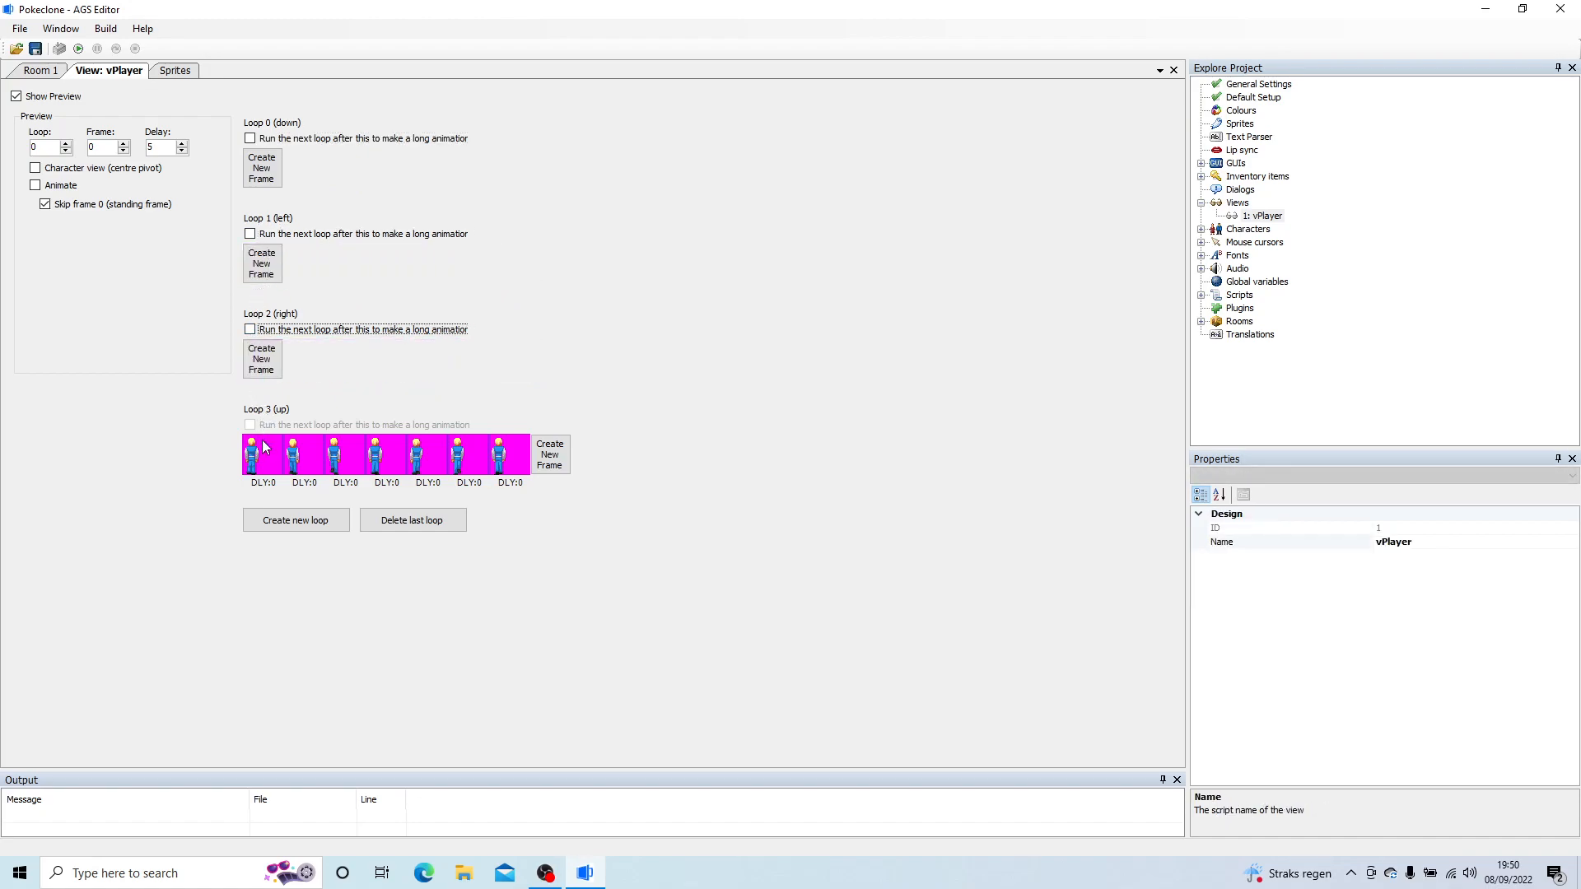
{"action": "left_click", "coordinate": [262, 453]}
{"action": "key", "text": "Delete"}
{"action": "key", "text": "Delete"}
{"action": "key", "text": "Delete"}
{"action": "key", "text": "Delete"}
{"action": "key", "text": "Delete"}
{"action": "key", "text": "Delete"}
{"action": "key", "text": "Delete"}
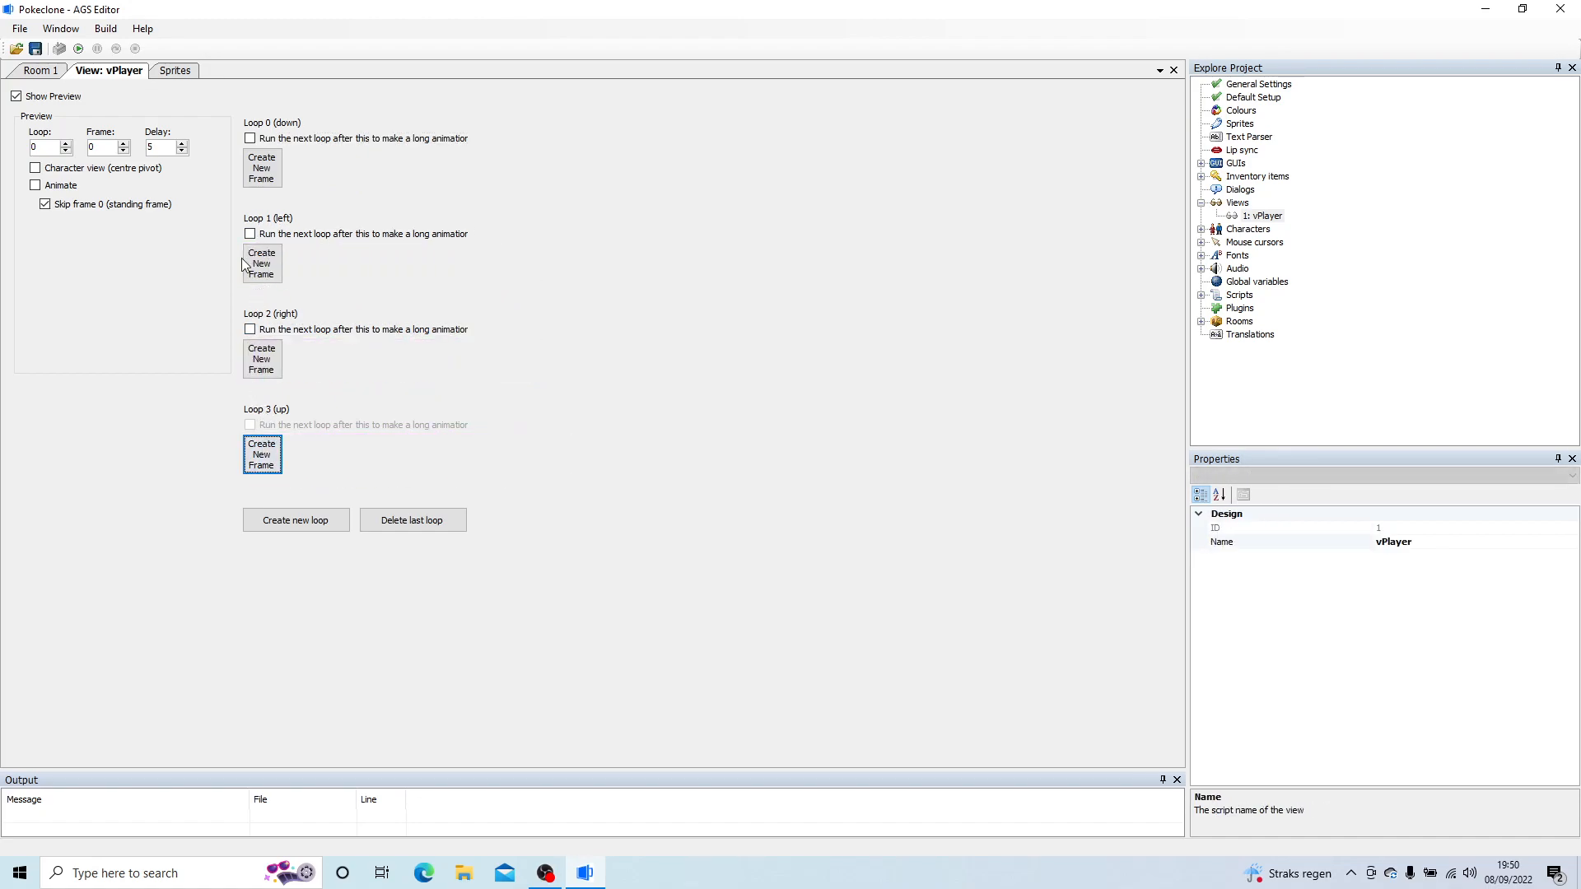
Step: Add the first two frames to loop 0 (down), using sprites 1 and 2 from the Characters/Player folder
{"action": "left_click", "coordinate": [262, 168]}
{"action": "double_click", "coordinate": [265, 174]}
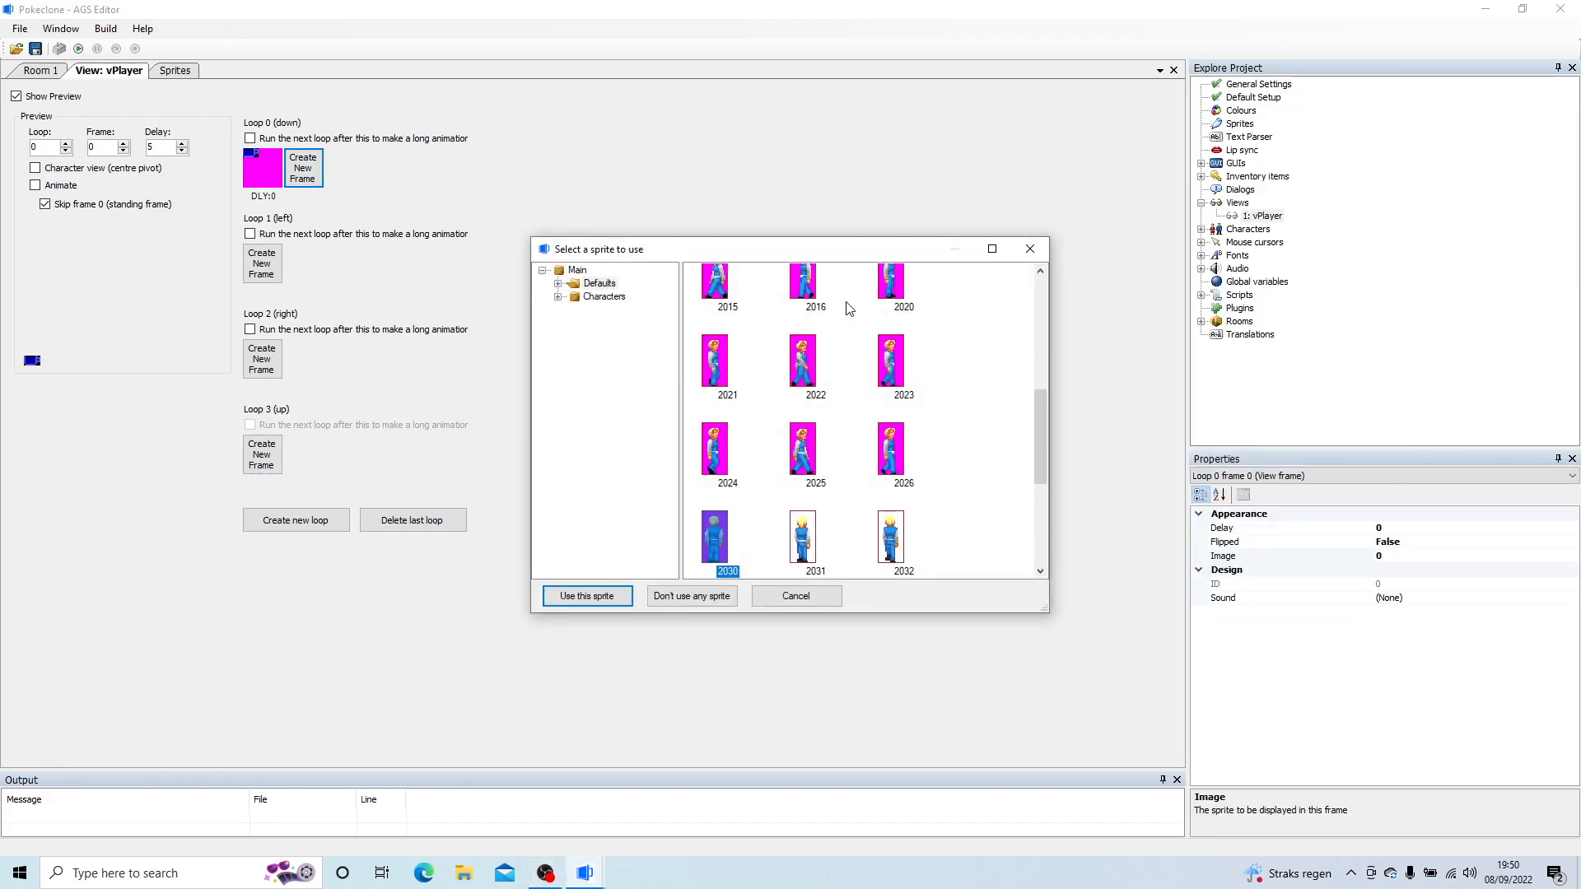
{"action": "left_click", "coordinate": [560, 297]}
{"action": "left_click", "coordinate": [625, 311]}
{"action": "double_click", "coordinate": [715, 280]}
{"action": "left_click", "coordinate": [311, 182]}
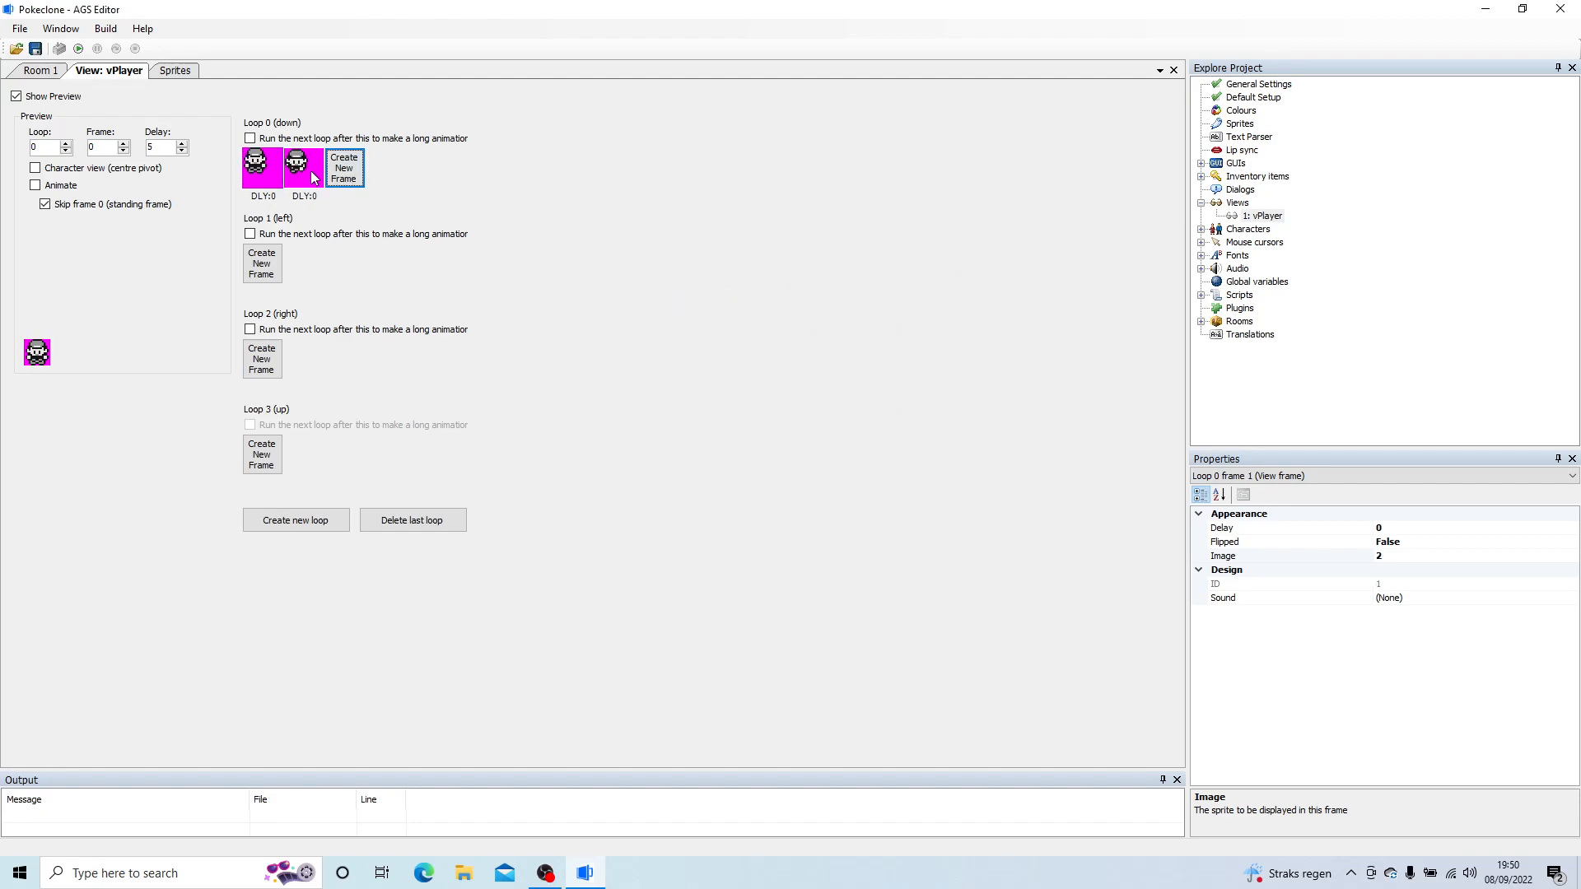
{"action": "double_click", "coordinate": [307, 173]}
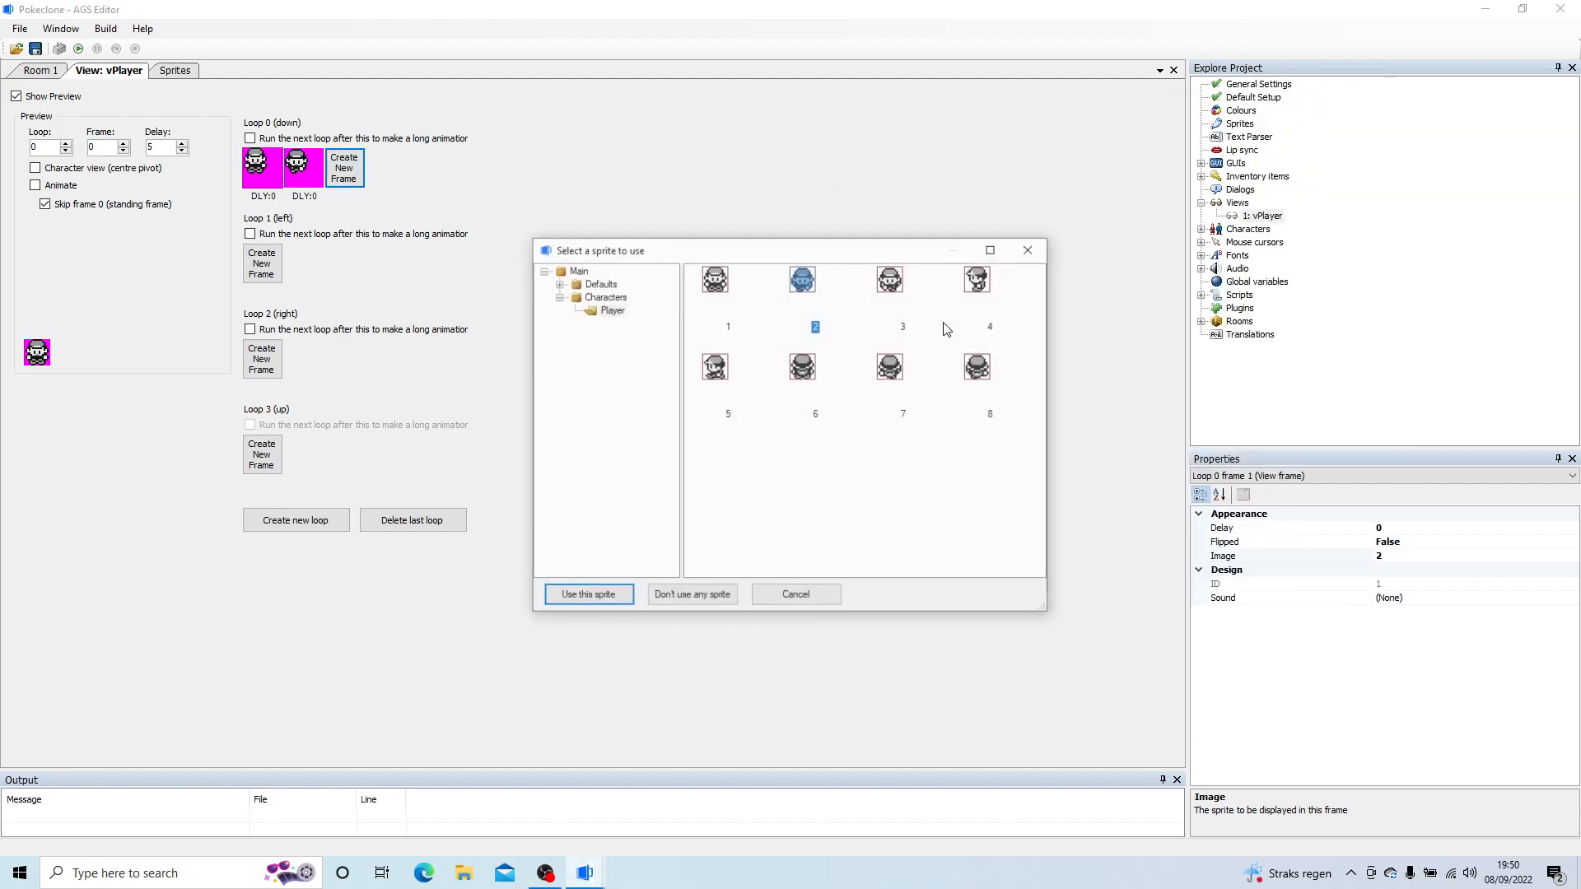
{"action": "left_click", "coordinate": [1030, 249]}
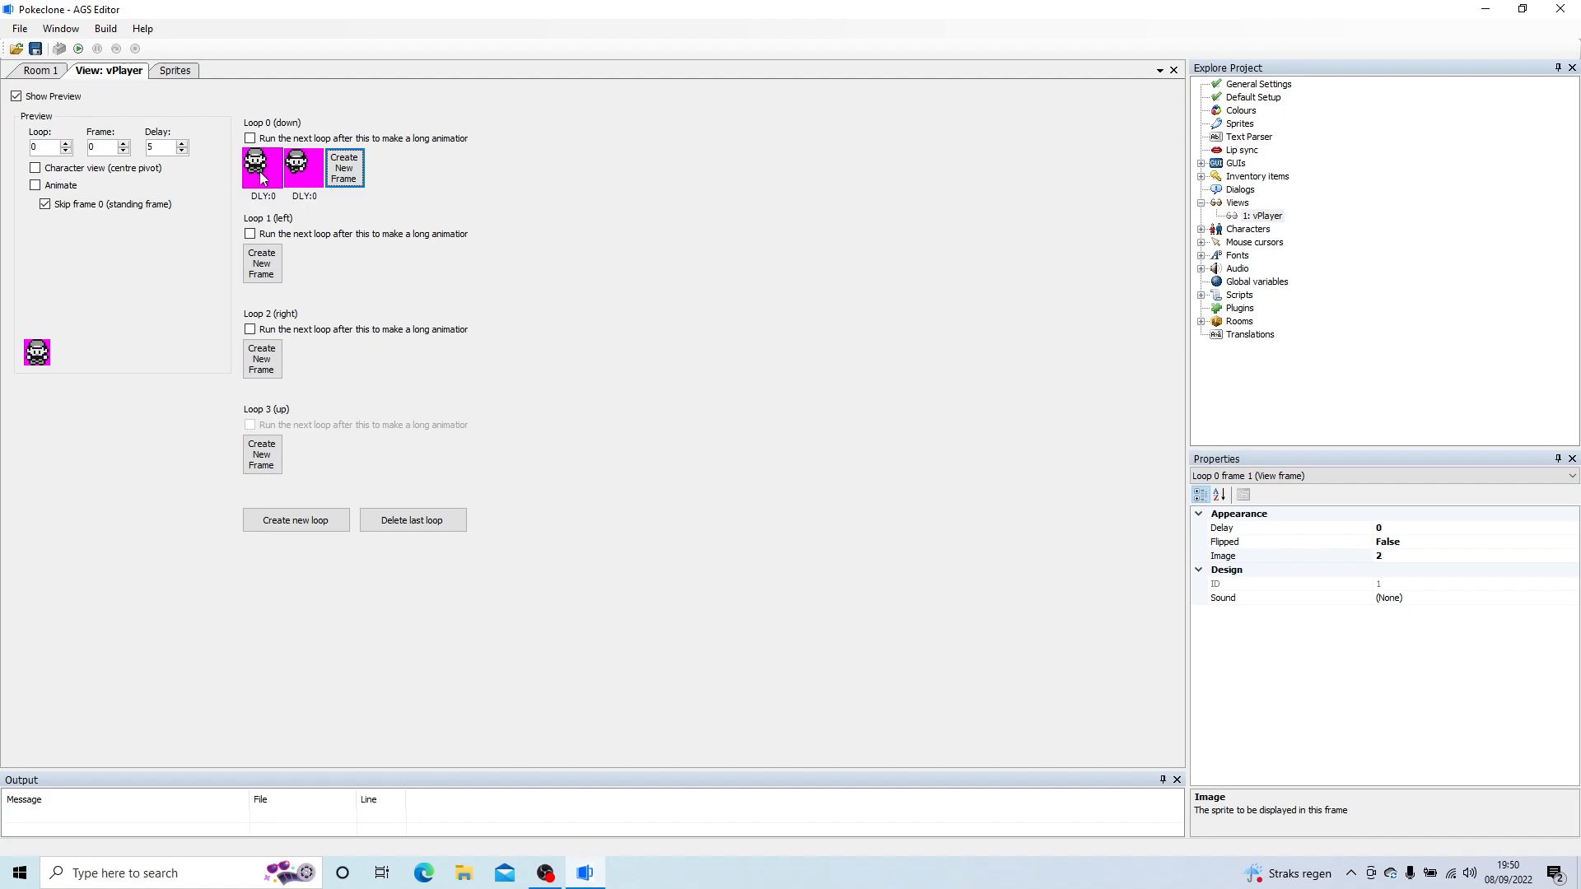
Step: Add three more frames to loop 0 (down) with sprites 1, 3 and 1, and preview the animation
{"action": "left_click", "coordinate": [344, 168]}
{"action": "left_click", "coordinate": [385, 168]}
{"action": "double_click", "coordinate": [335, 173]}
{"action": "double_click", "coordinate": [715, 278]}
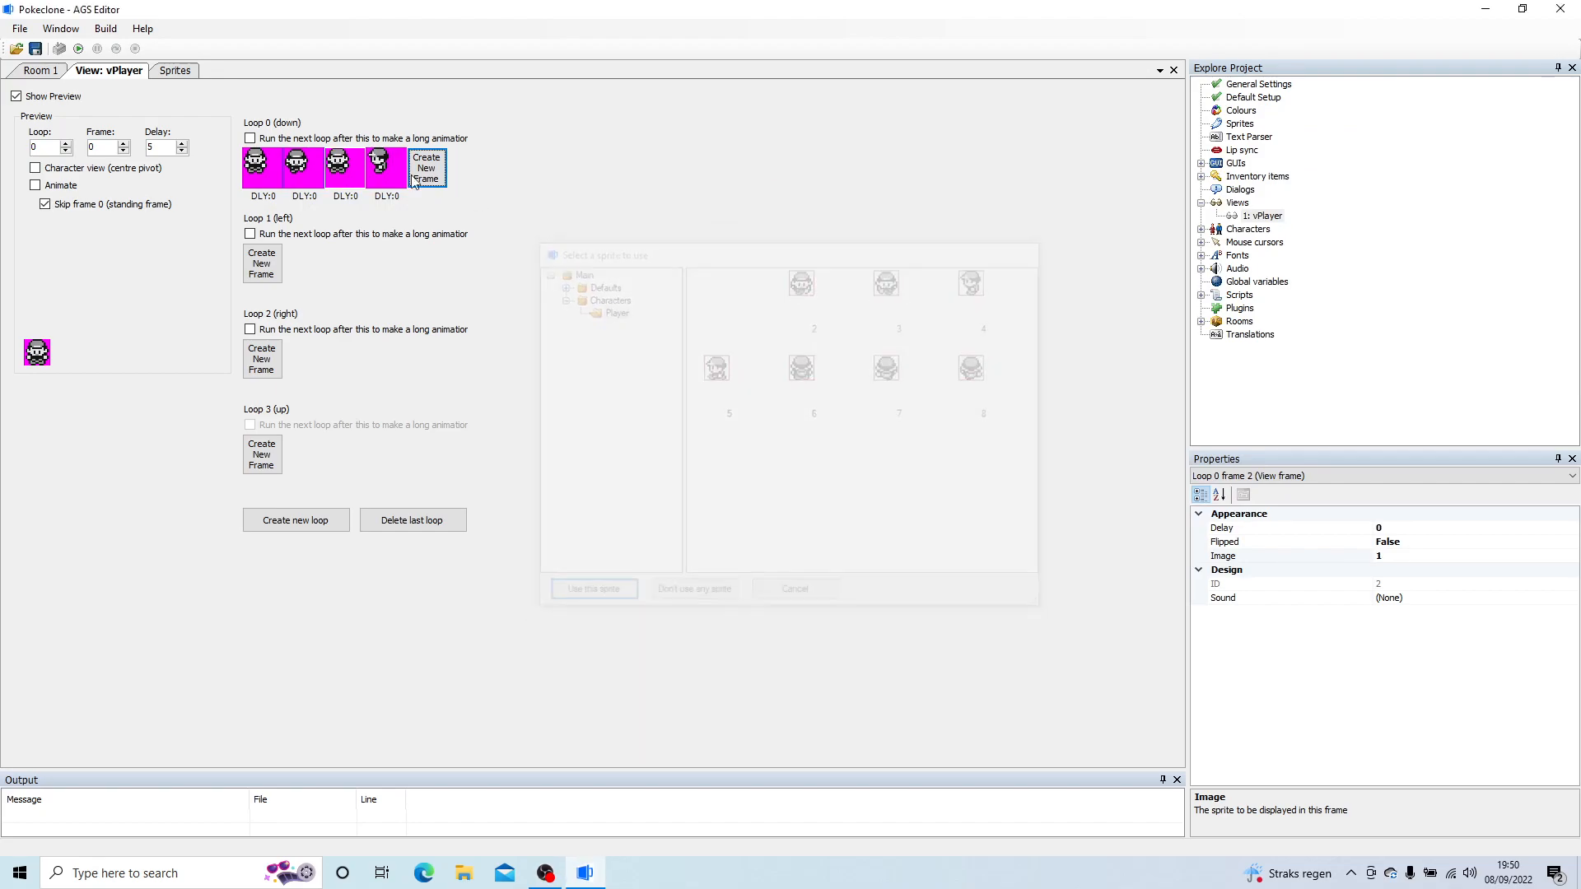
{"action": "double_click", "coordinate": [374, 173]}
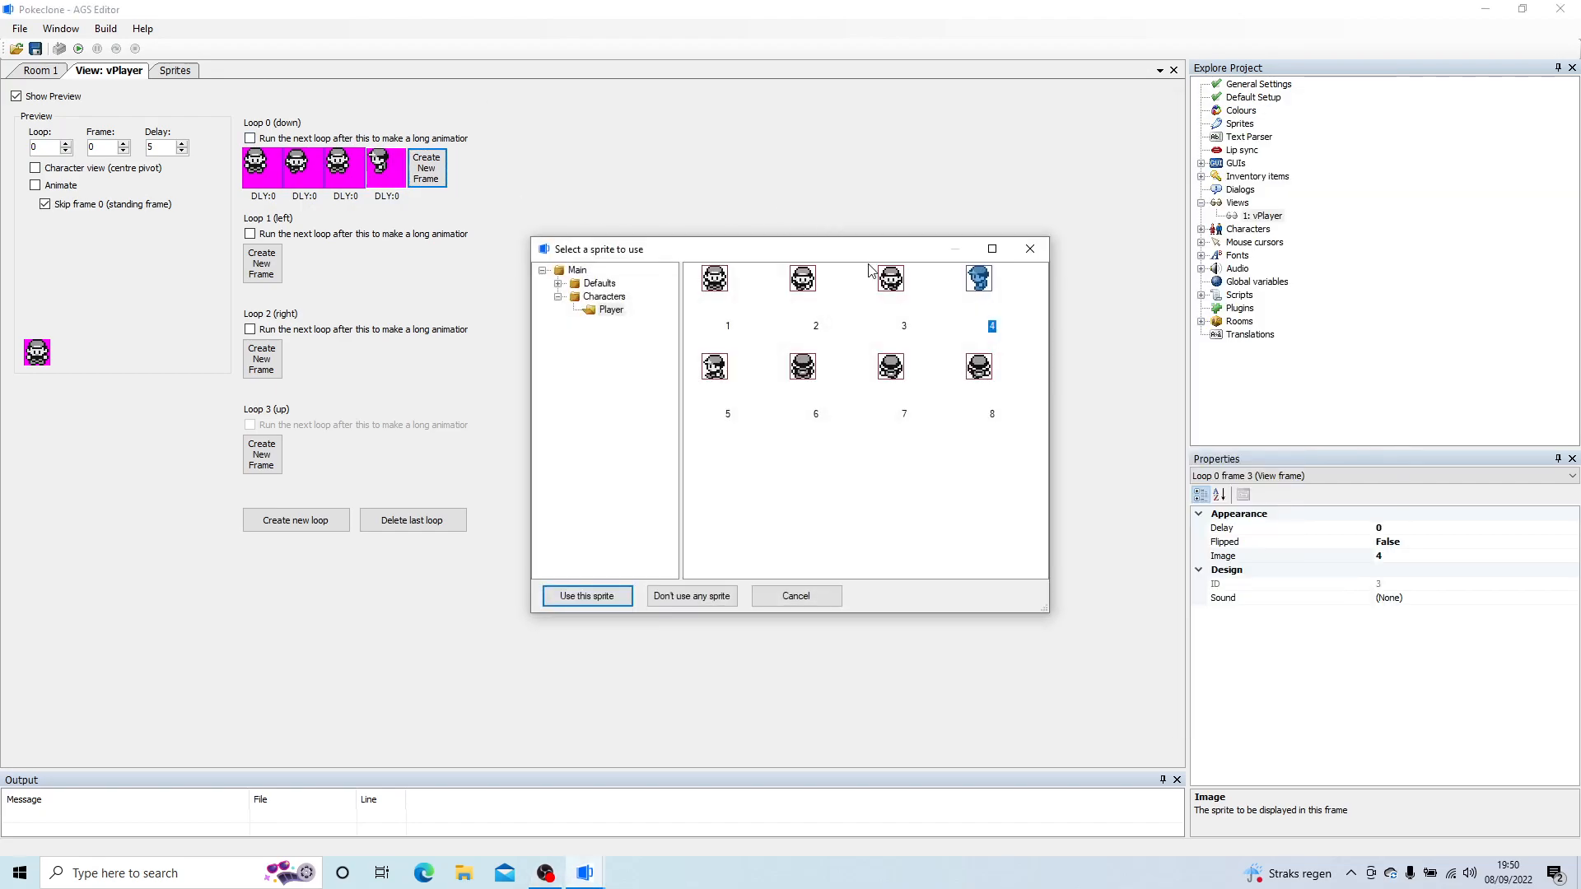
{"action": "double_click", "coordinate": [891, 278]}
{"action": "left_click", "coordinate": [427, 168]}
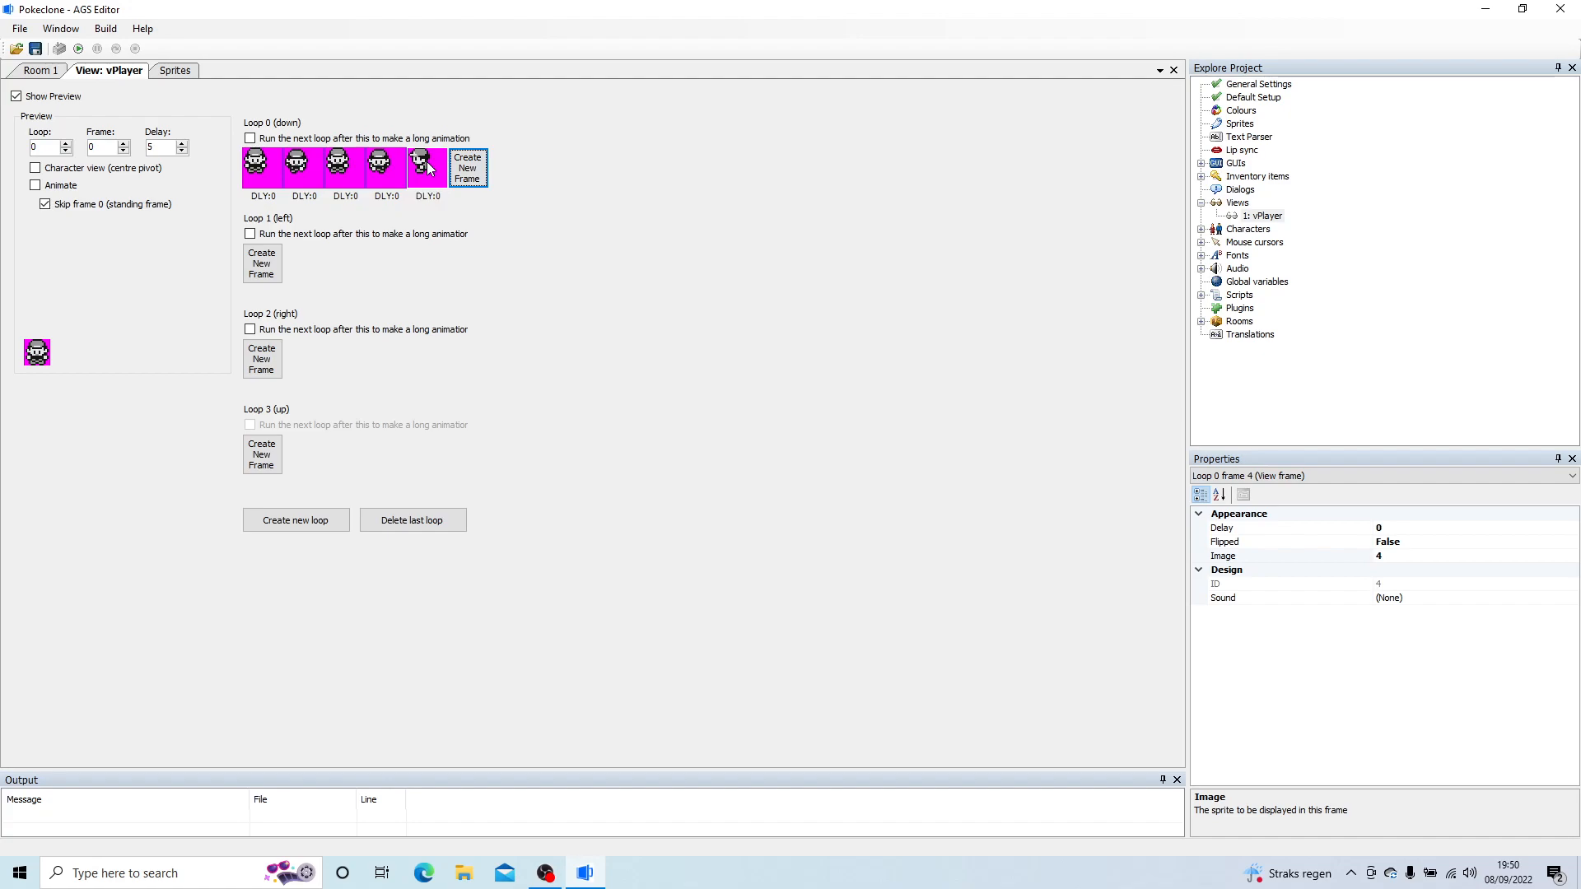
{"action": "double_click", "coordinate": [427, 168]}
{"action": "double_click", "coordinate": [713, 279]}
{"action": "left_click", "coordinate": [43, 188]}
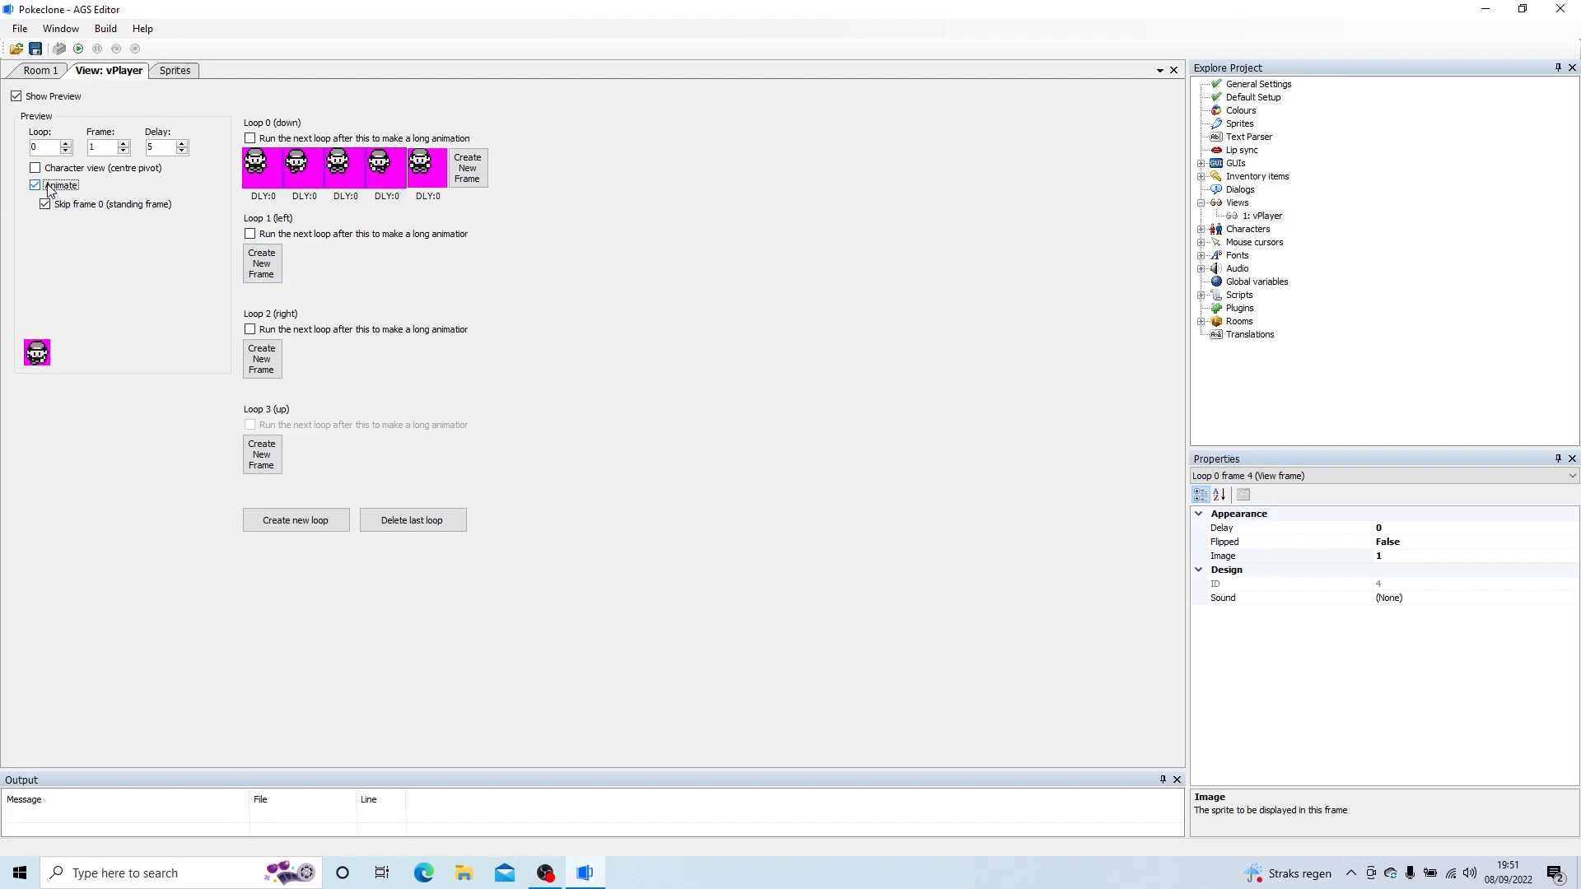
Step: Add three frames to loop 1 (left) with Player sprites 4, 5 and 4
{"action": "double_click", "coordinate": [249, 279]}
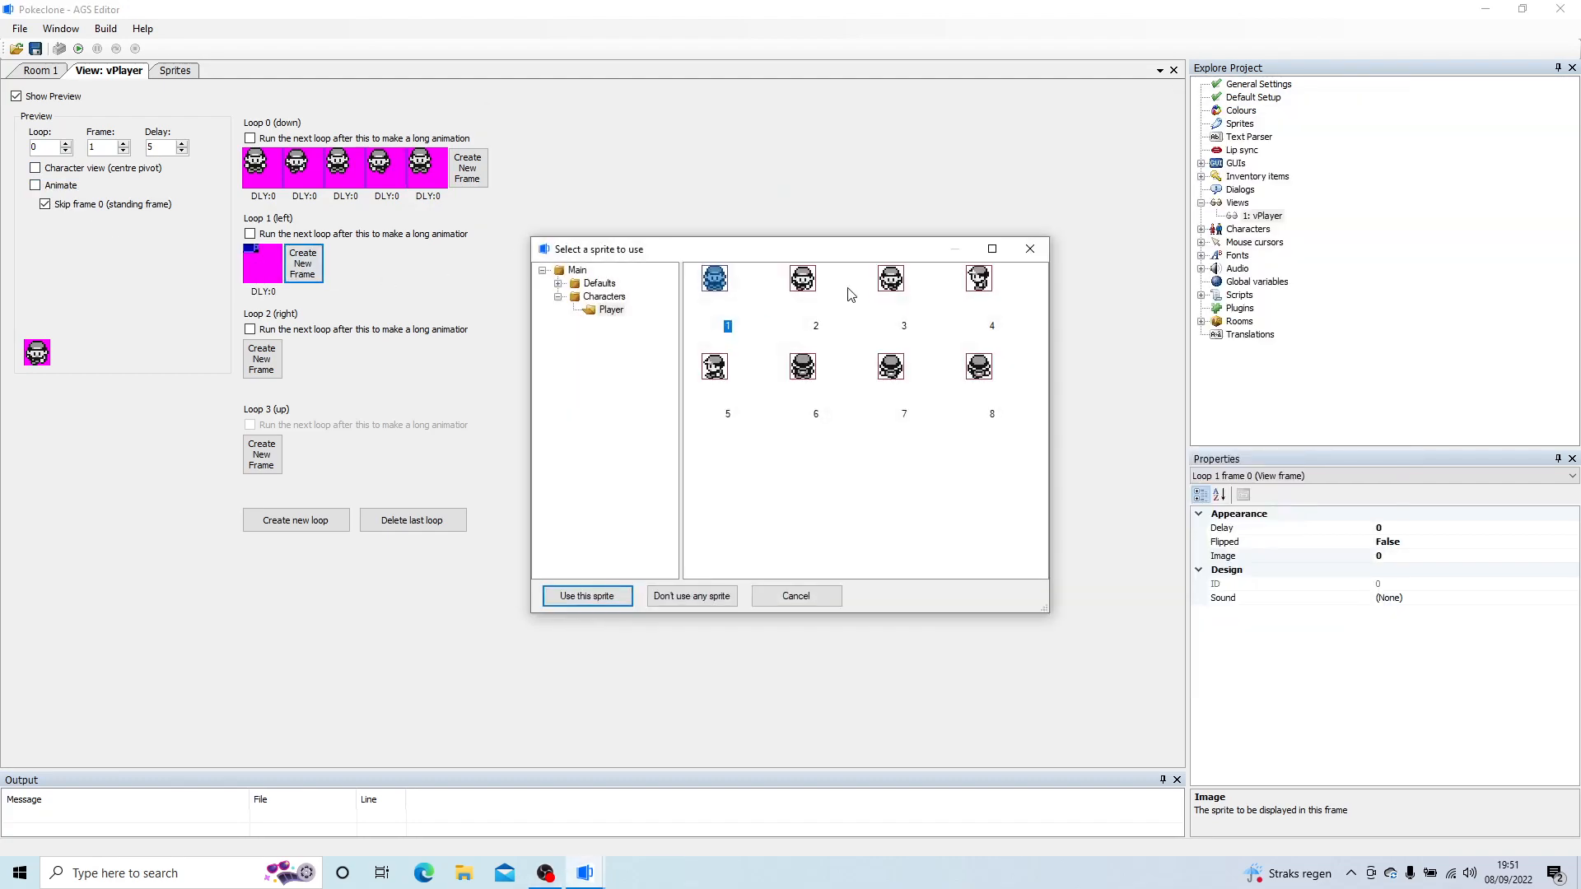
{"action": "double_click", "coordinate": [989, 280]}
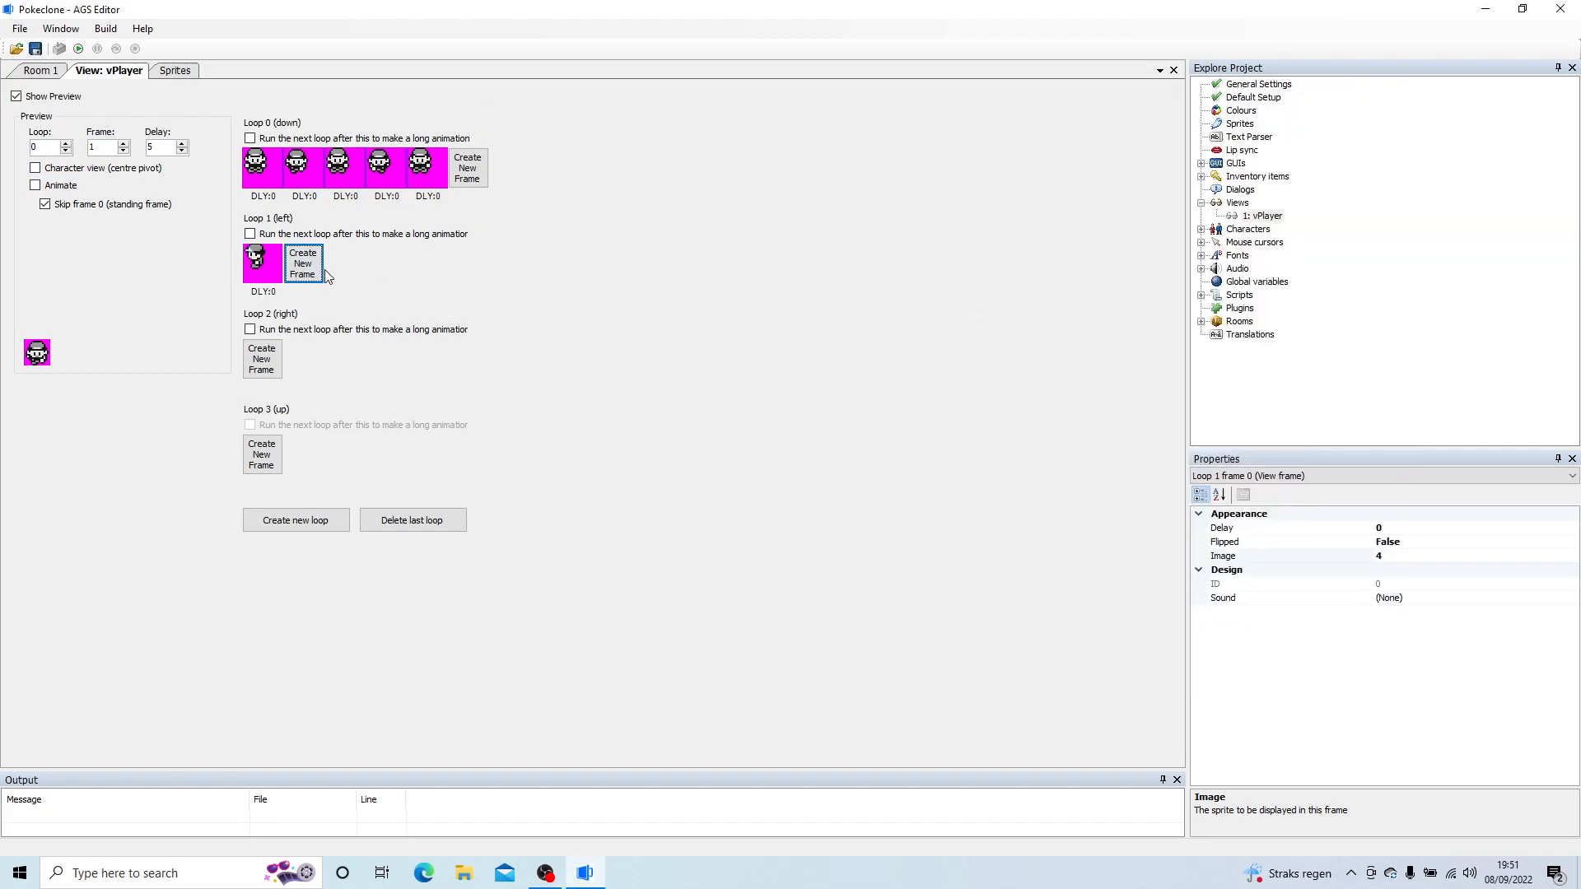
{"action": "left_click", "coordinate": [309, 266]}
{"action": "left_click", "coordinate": [344, 264]}
{"action": "double_click", "coordinate": [344, 263]}
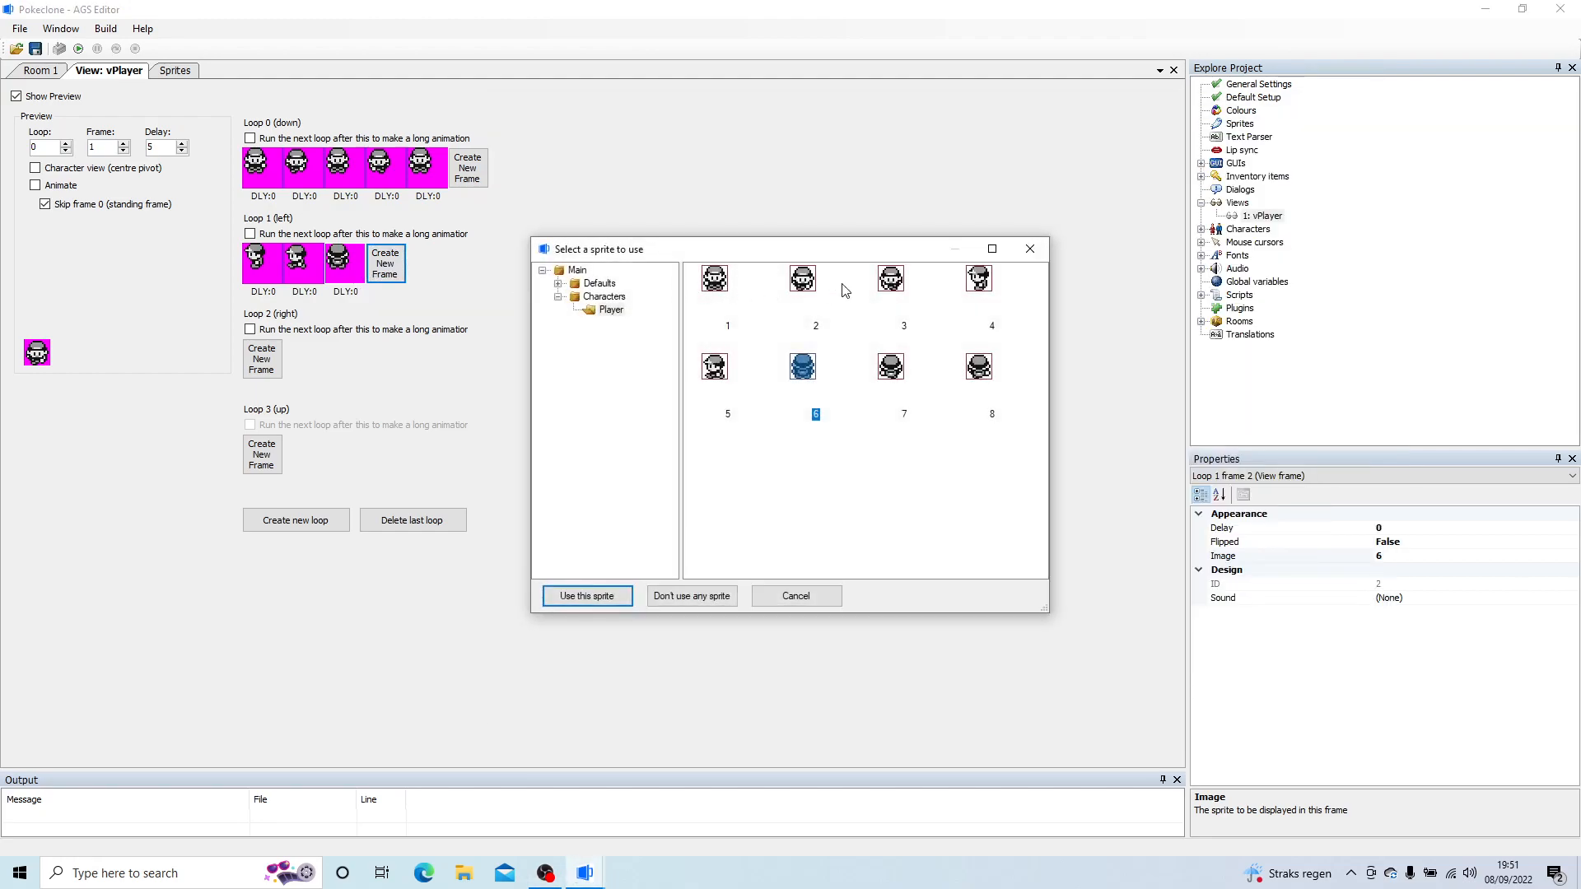
{"action": "double_click", "coordinate": [979, 280]}
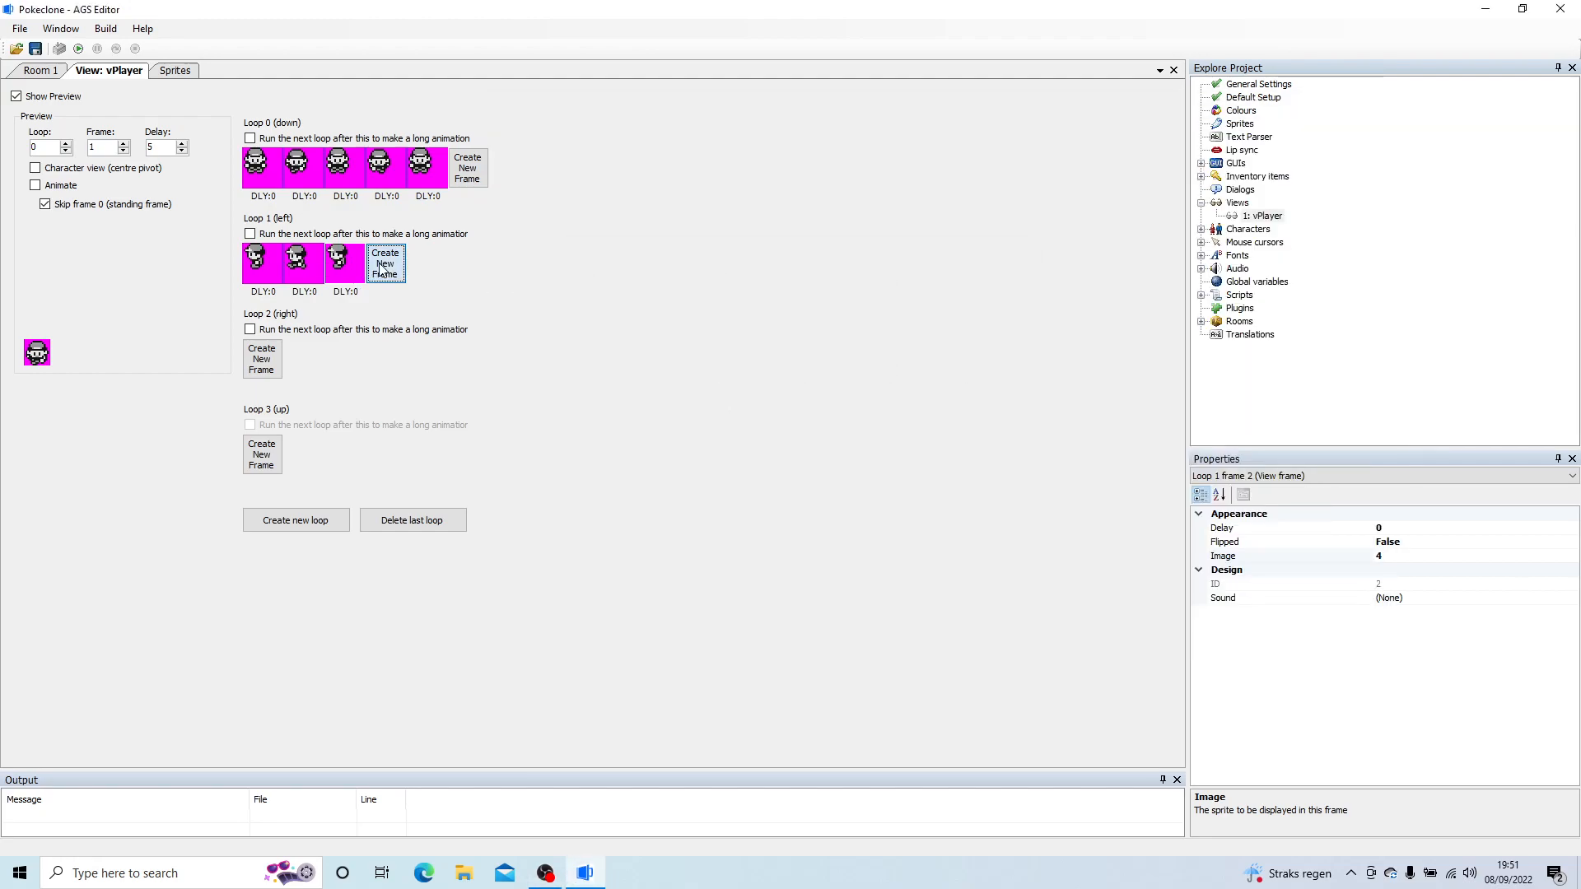
Step: Add two more frames to loop 1 (left) with sprites 5 and 4
{"action": "left_click", "coordinate": [384, 263]}
{"action": "double_click", "coordinate": [385, 264]}
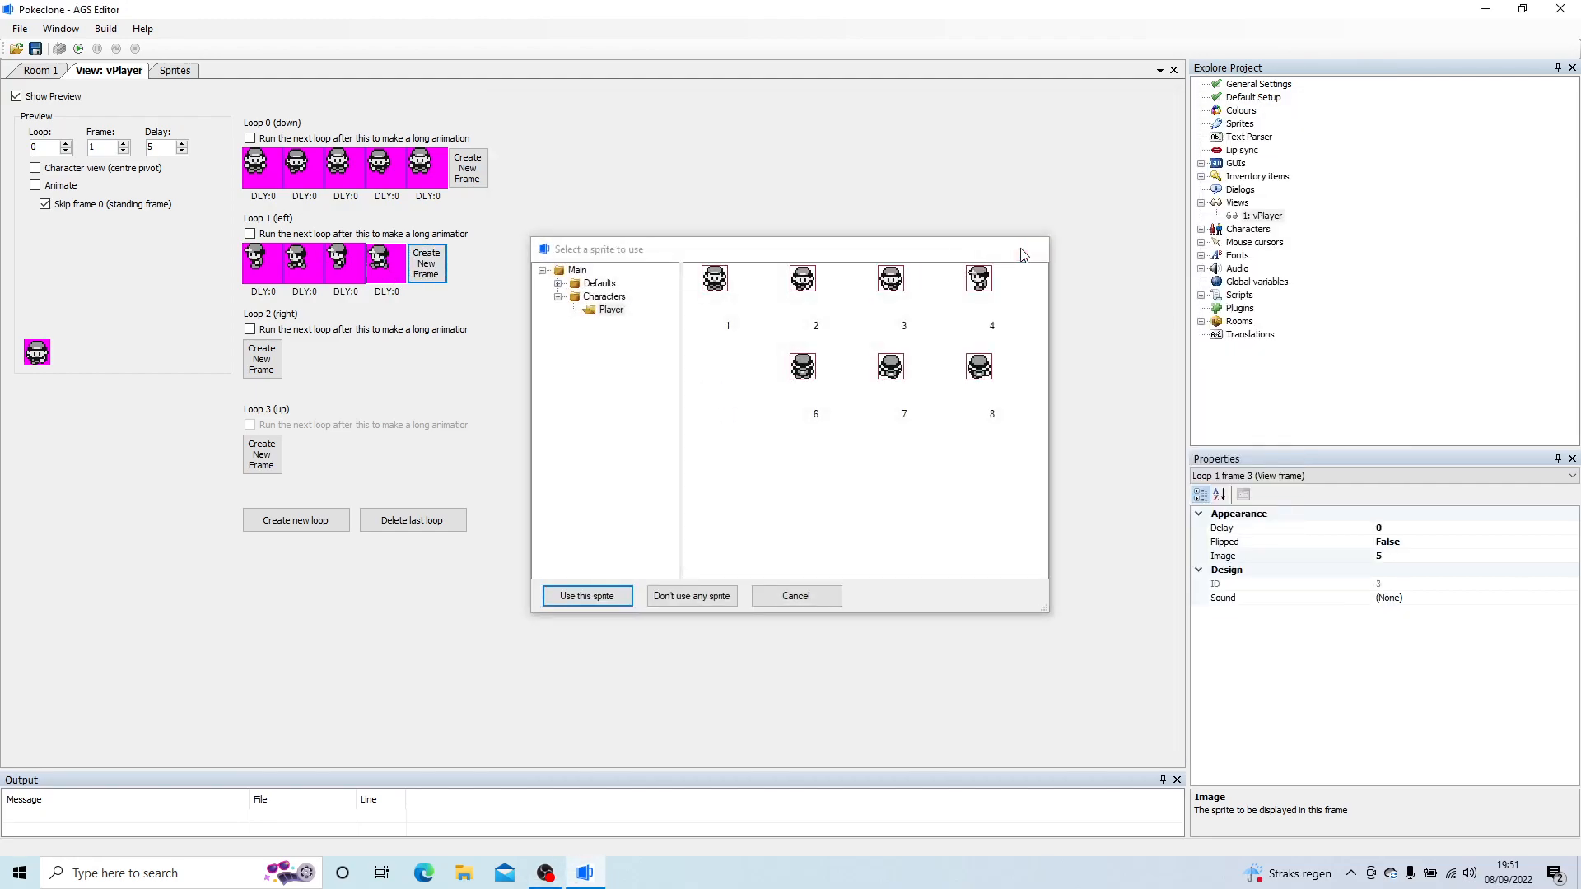
{"action": "left_click", "coordinate": [1029, 249]}
{"action": "left_click", "coordinate": [433, 270]}
{"action": "double_click", "coordinate": [428, 264]}
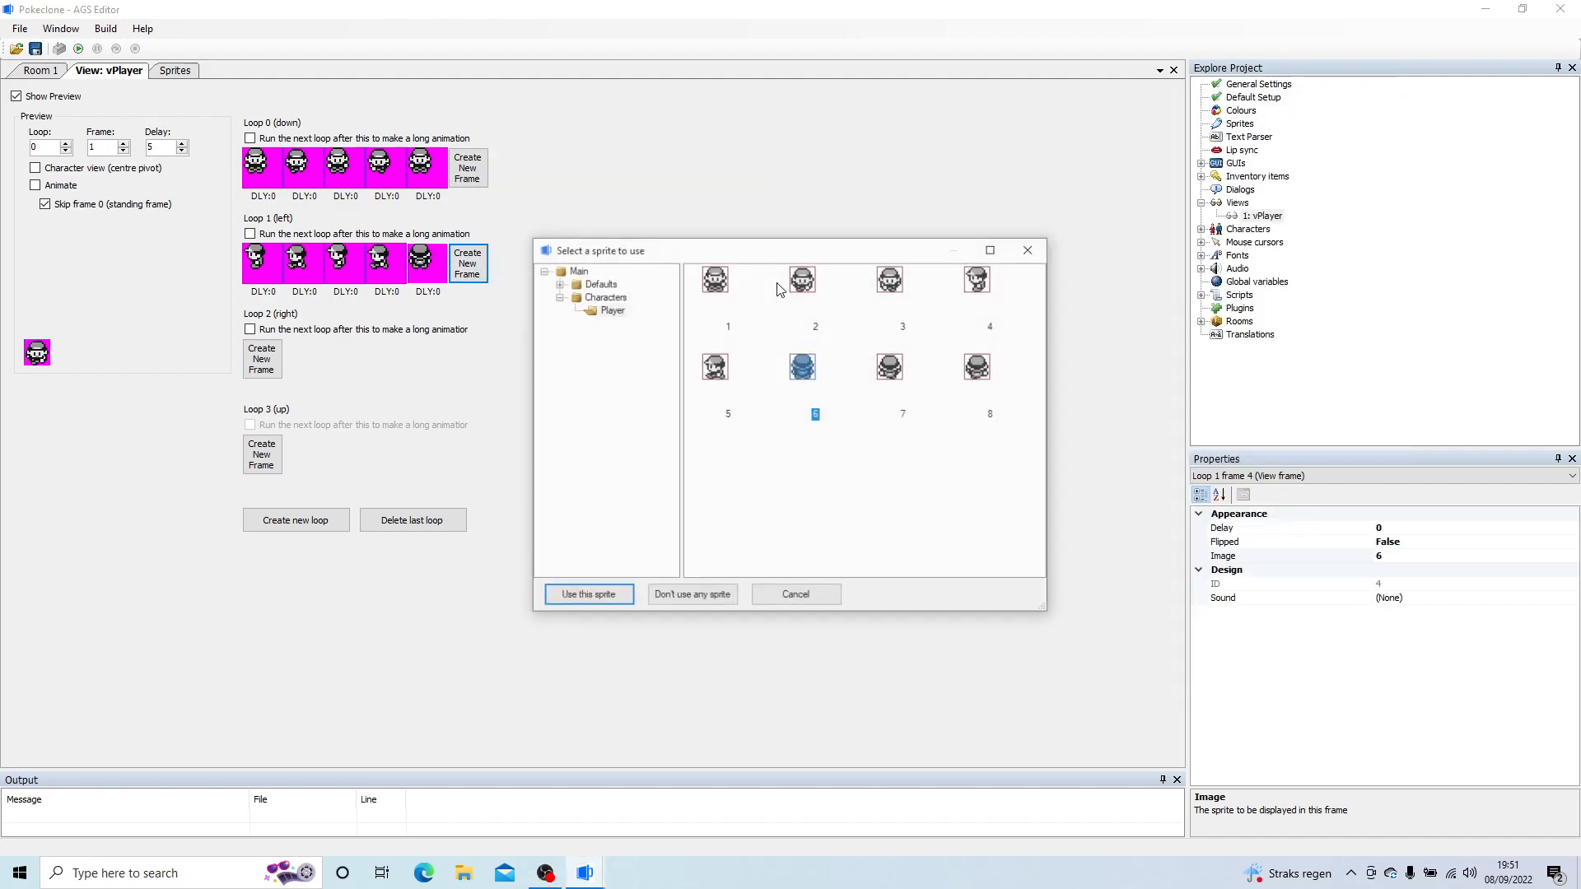
{"action": "double_click", "coordinate": [976, 286]}
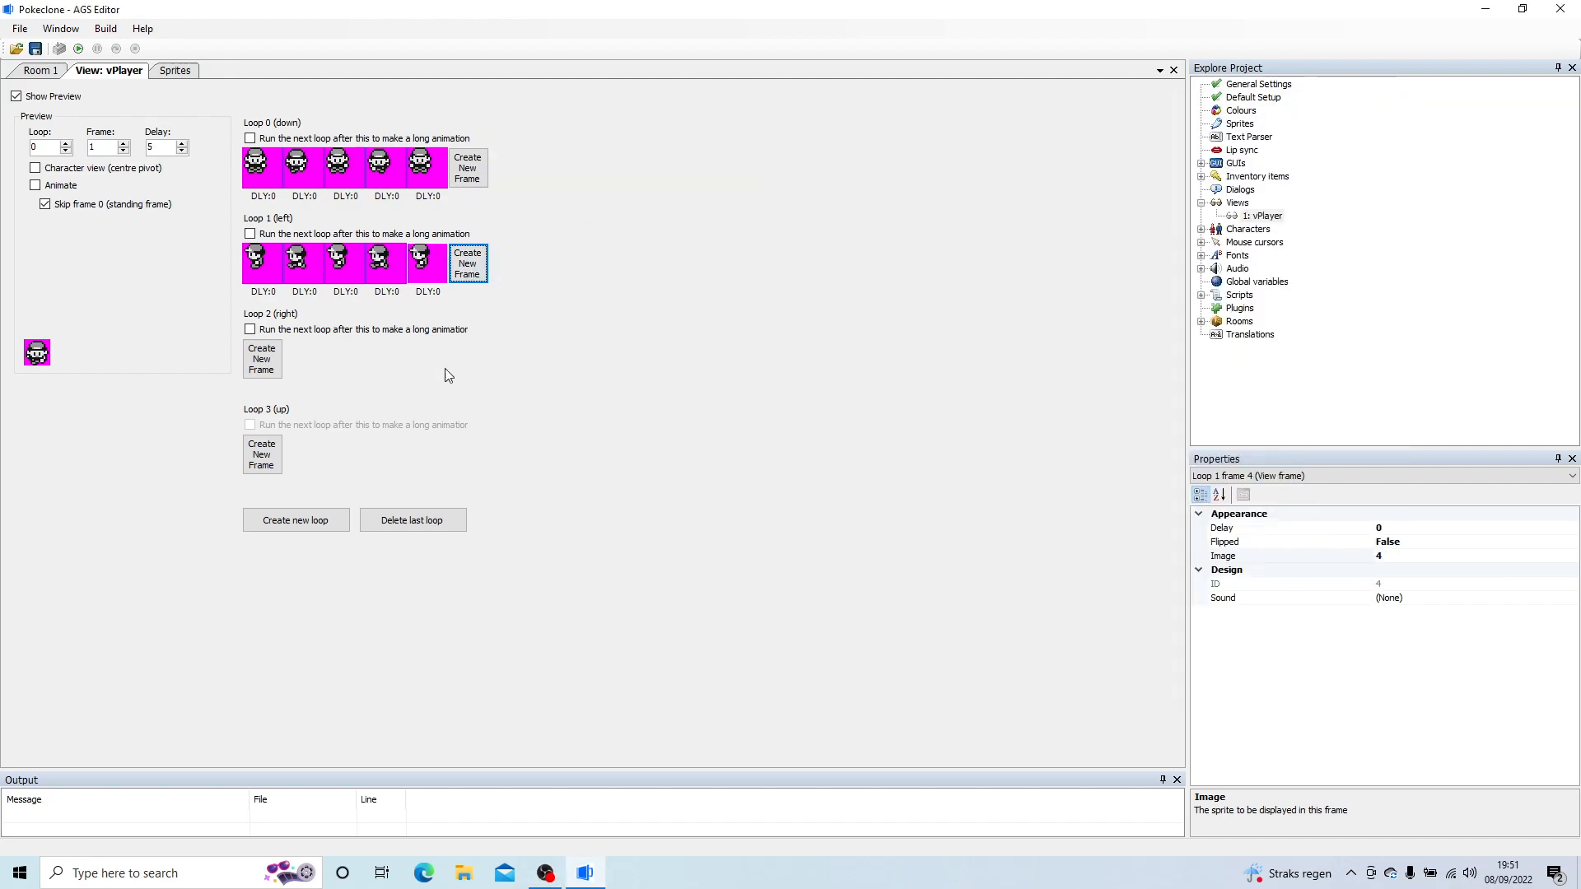
Step: Copy loop 1 (left) and paste it flipped over loop 2 (right)
{"action": "right_click", "coordinate": [267, 280]}
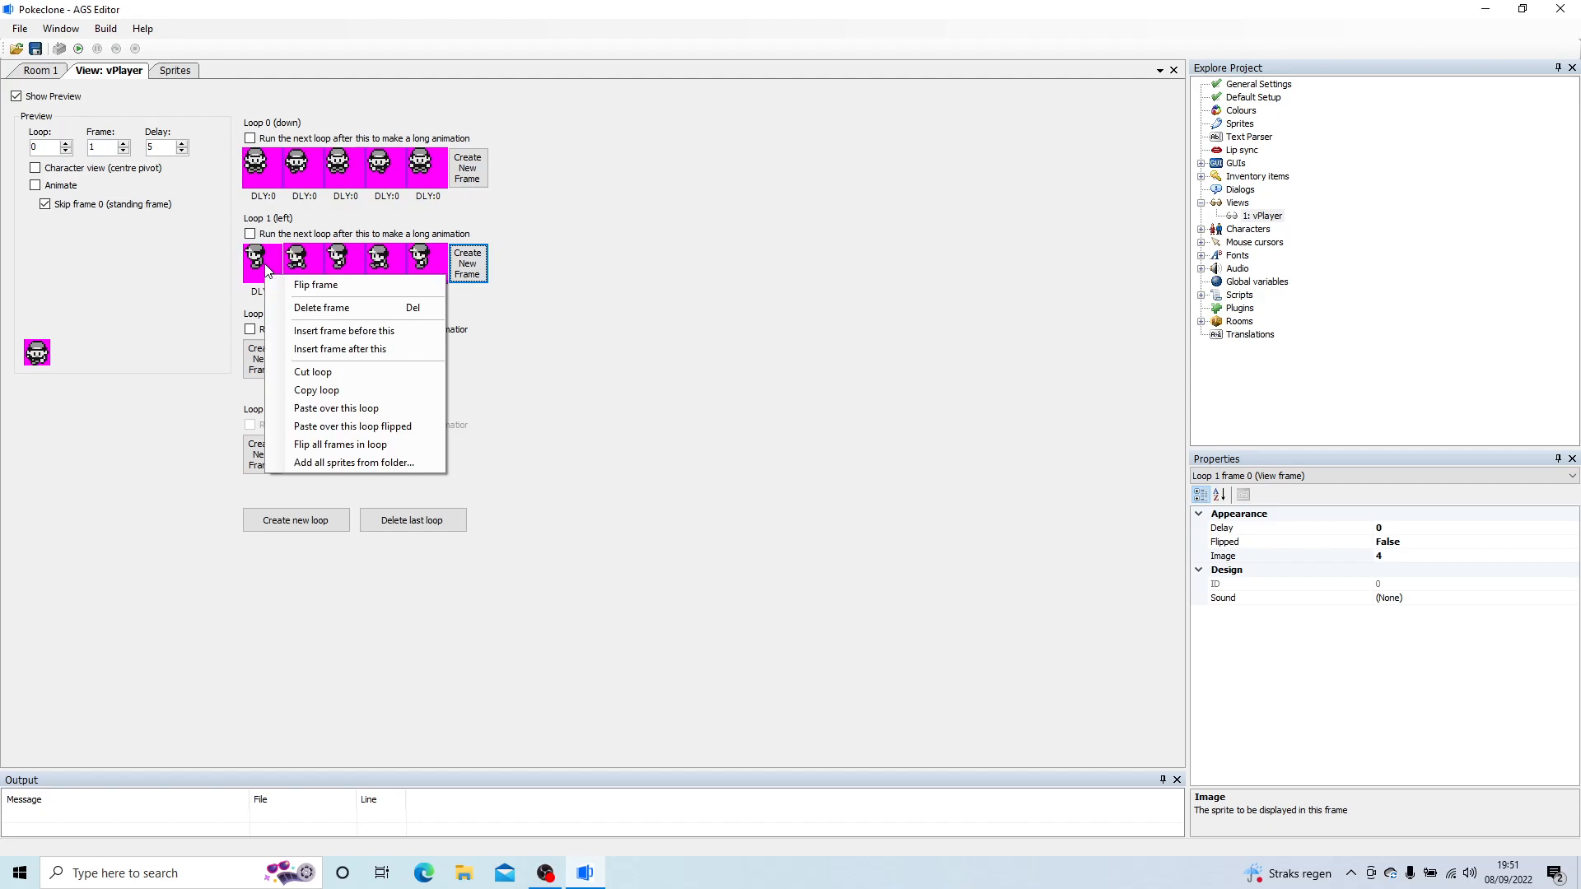
{"action": "left_click", "coordinate": [321, 390]}
{"action": "left_click", "coordinate": [277, 375]}
{"action": "right_click", "coordinate": [272, 368]}
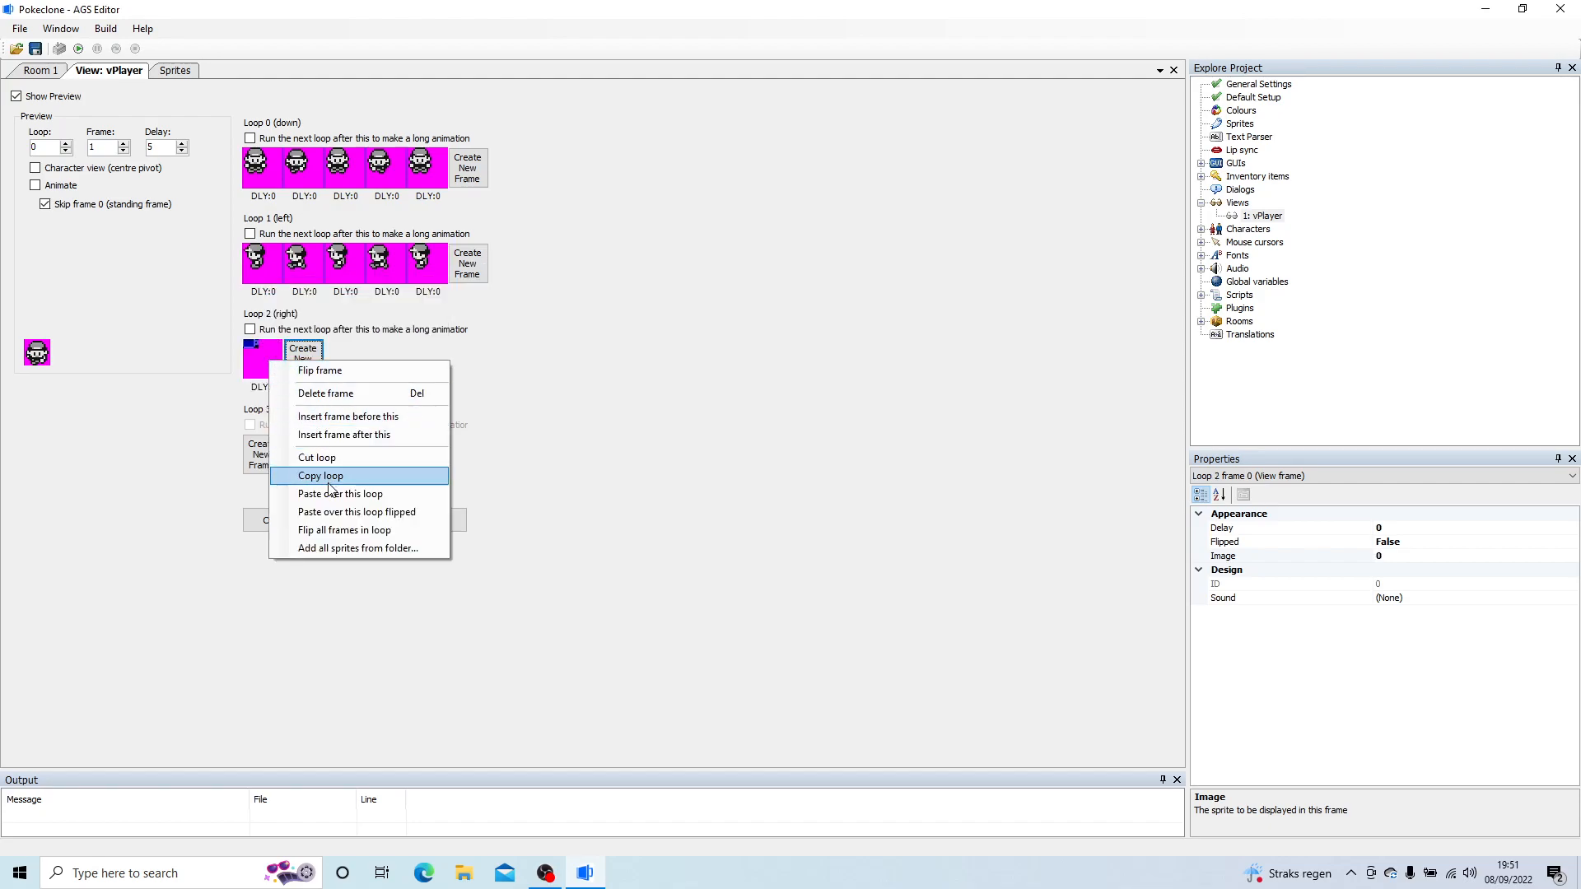
{"action": "left_click", "coordinate": [392, 521]}
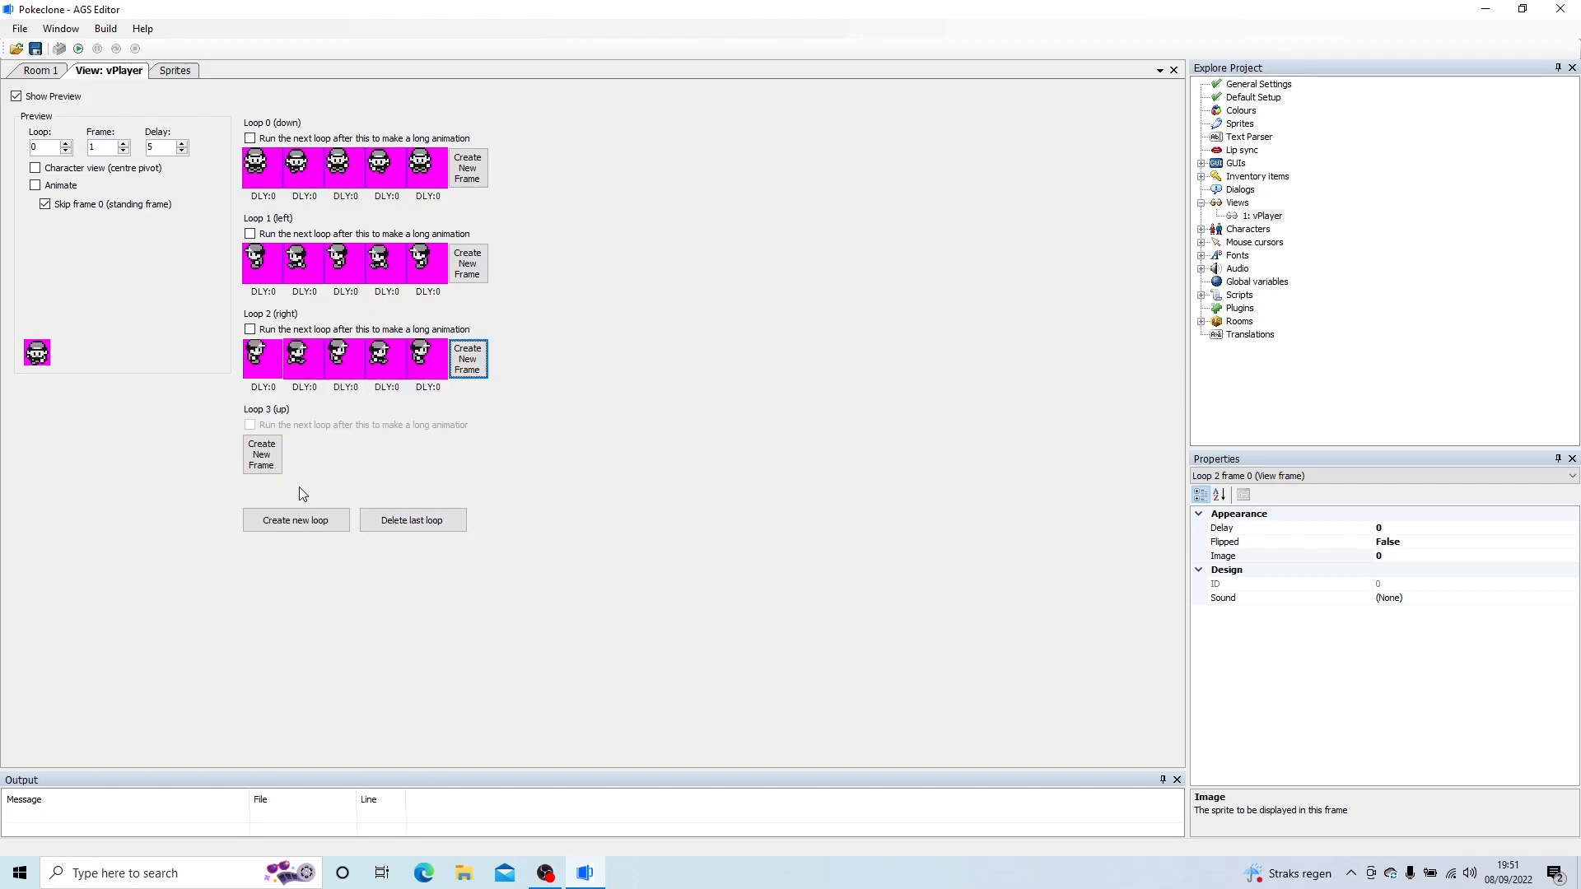
Step: Add two frames to loop 3 (up) of vPlayer with Player sprites 6 and 7
{"action": "left_click", "coordinate": [268, 470]}
{"action": "double_click", "coordinate": [266, 466]}
{"action": "double_click", "coordinate": [803, 367]}
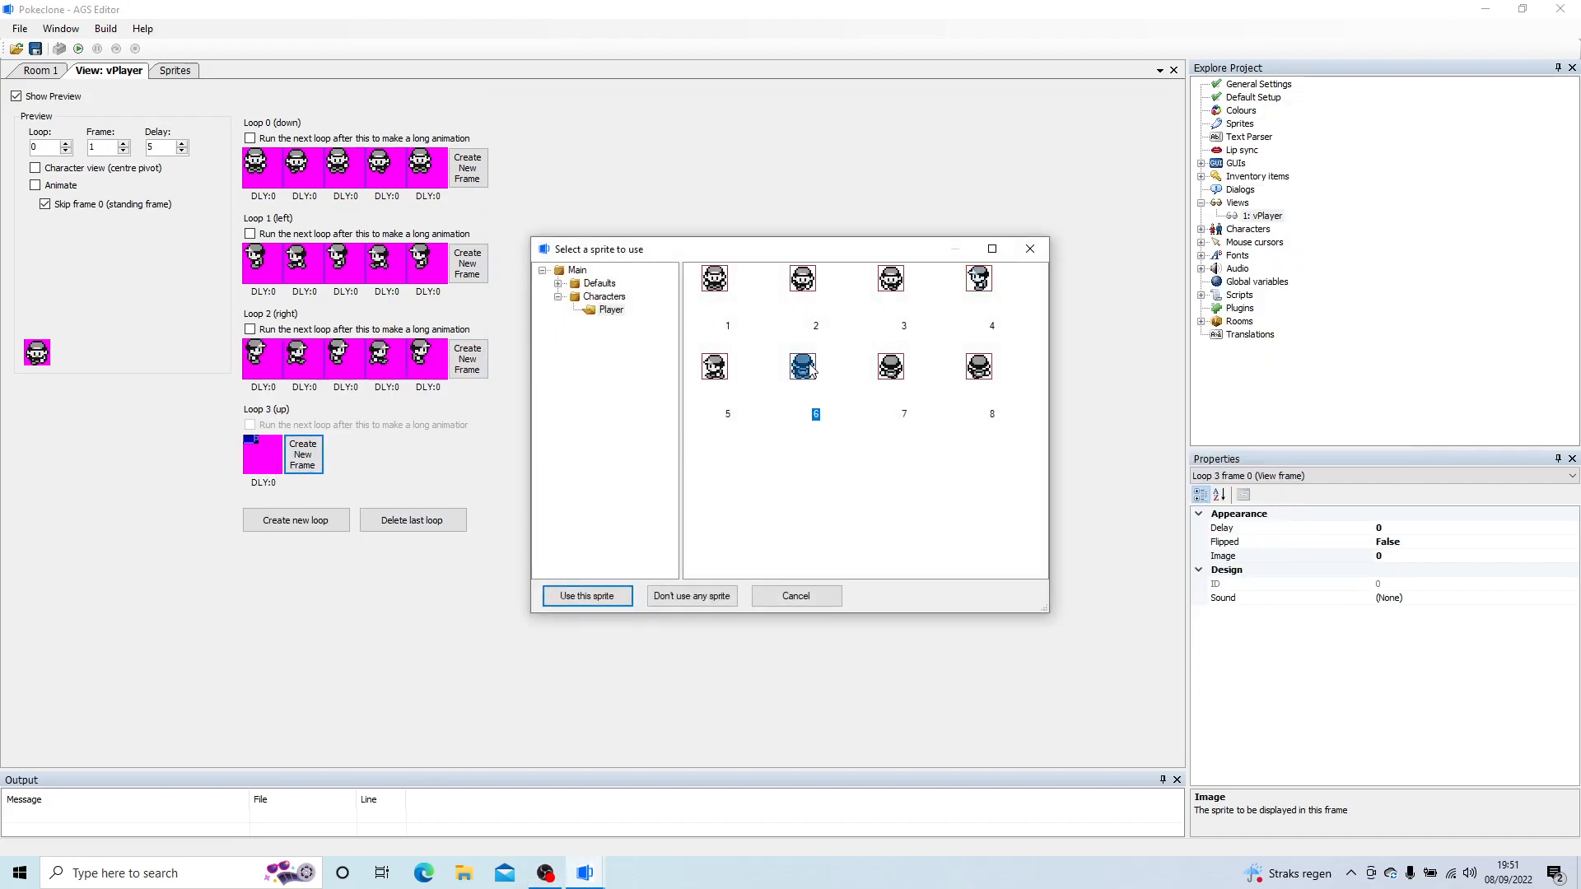
{"action": "left_click", "coordinate": [303, 455]}
{"action": "double_click", "coordinate": [297, 461]}
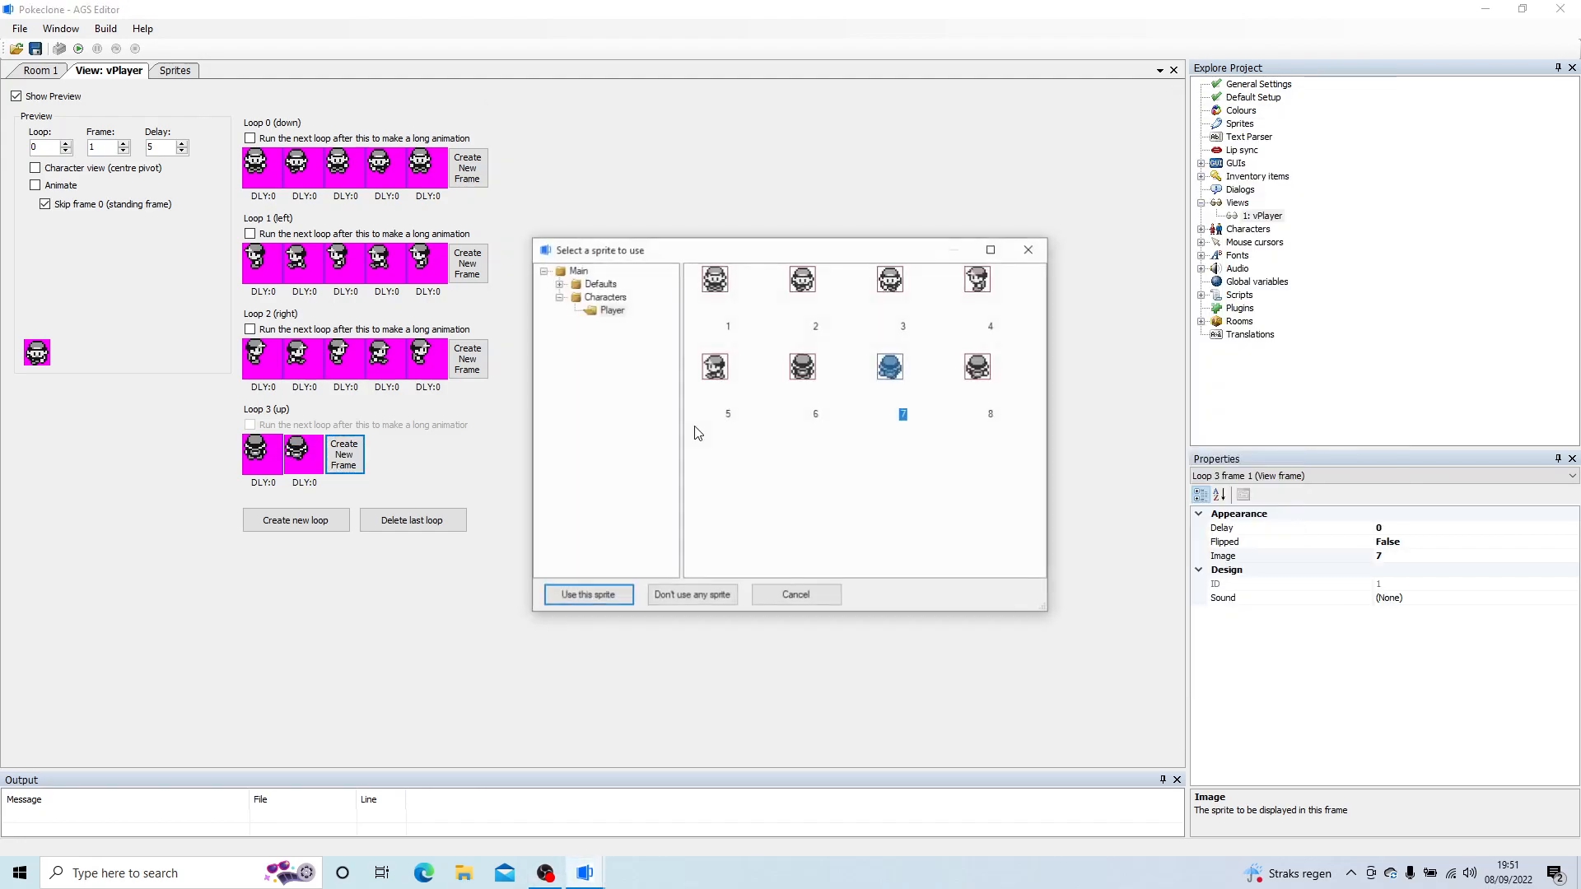
{"action": "left_click", "coordinate": [796, 594]}
Step: Add three more frames to loop 3 (up) with Player sprites 6, 8 and 6
{"action": "left_click", "coordinate": [349, 470]}
{"action": "double_click", "coordinate": [350, 461]}
{"action": "double_click", "coordinate": [803, 367]}
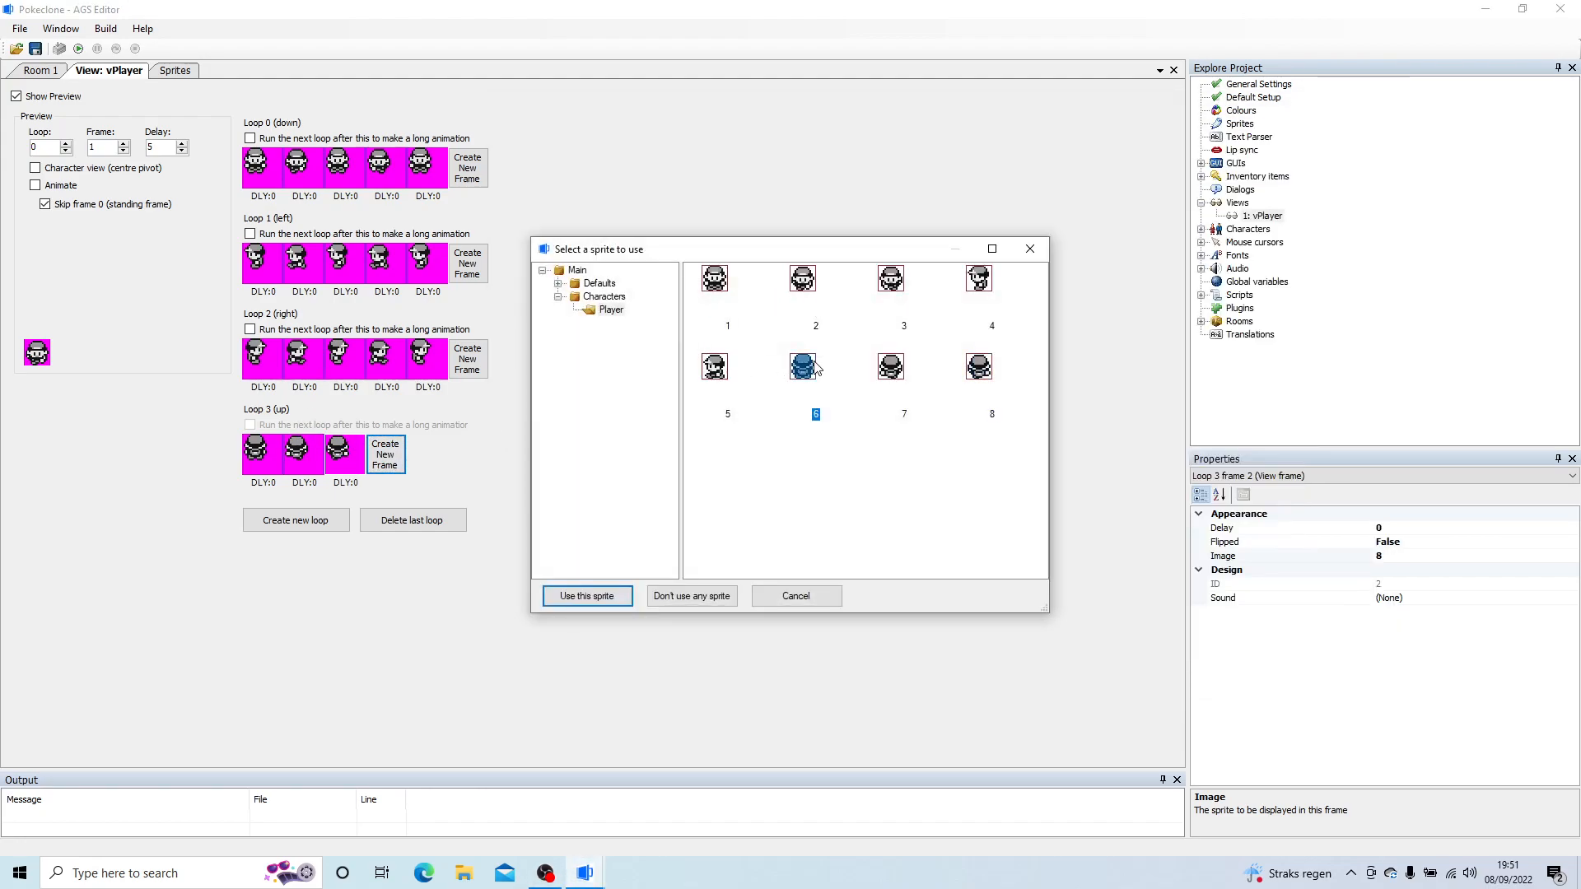
{"action": "left_click", "coordinate": [385, 455]}
{"action": "double_click", "coordinate": [385, 451]}
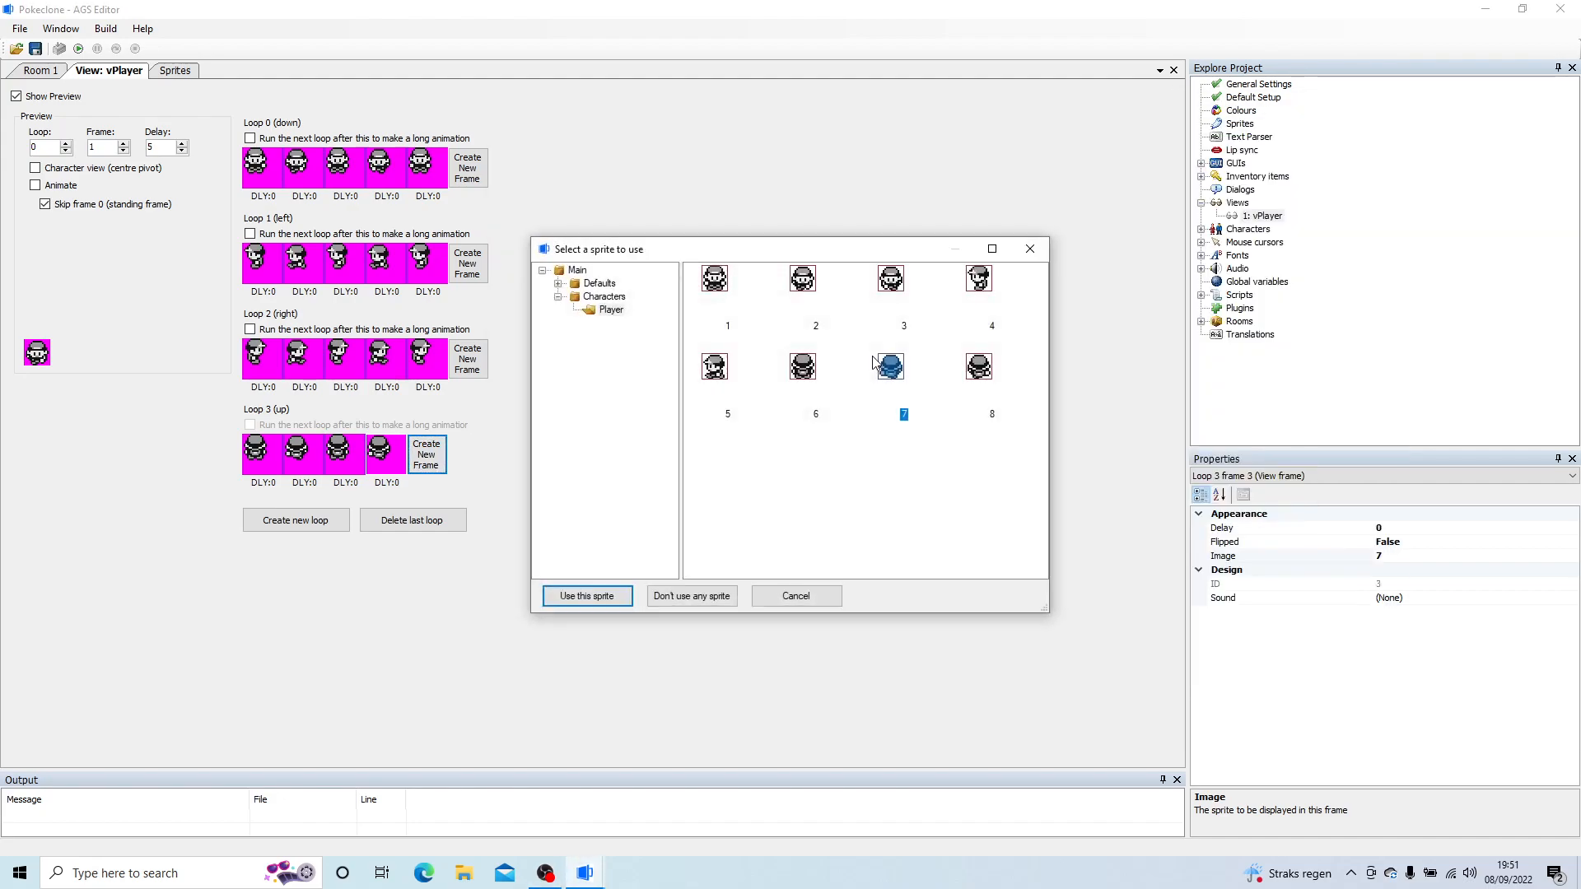
{"action": "double_click", "coordinate": [979, 367]}
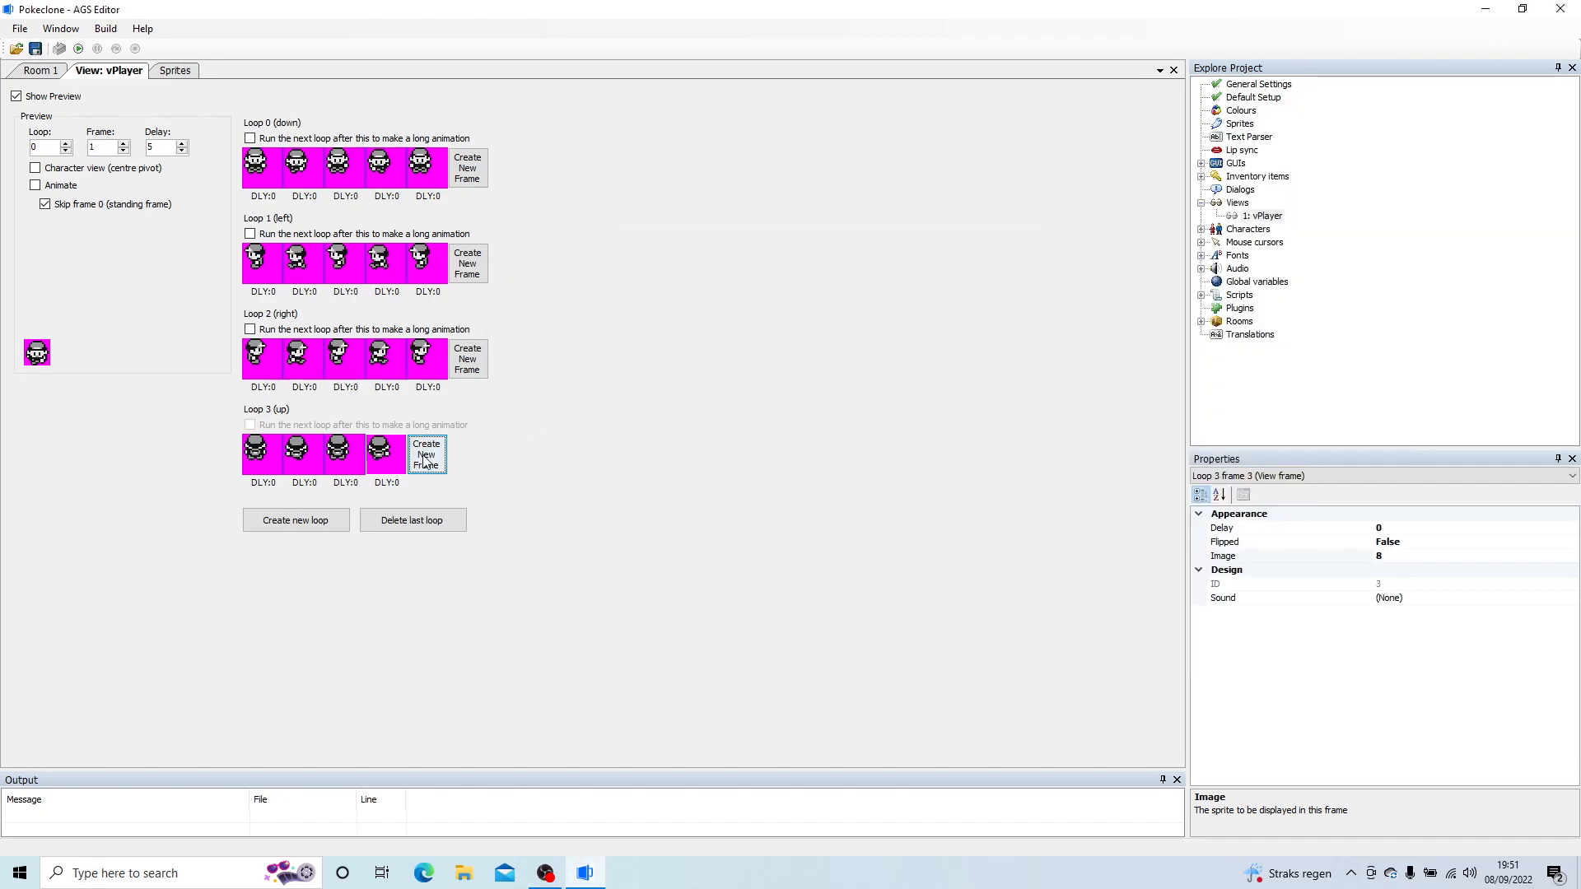
{"action": "left_click", "coordinate": [427, 454]}
{"action": "double_click", "coordinate": [427, 455]}
{"action": "double_click", "coordinate": [801, 367]}
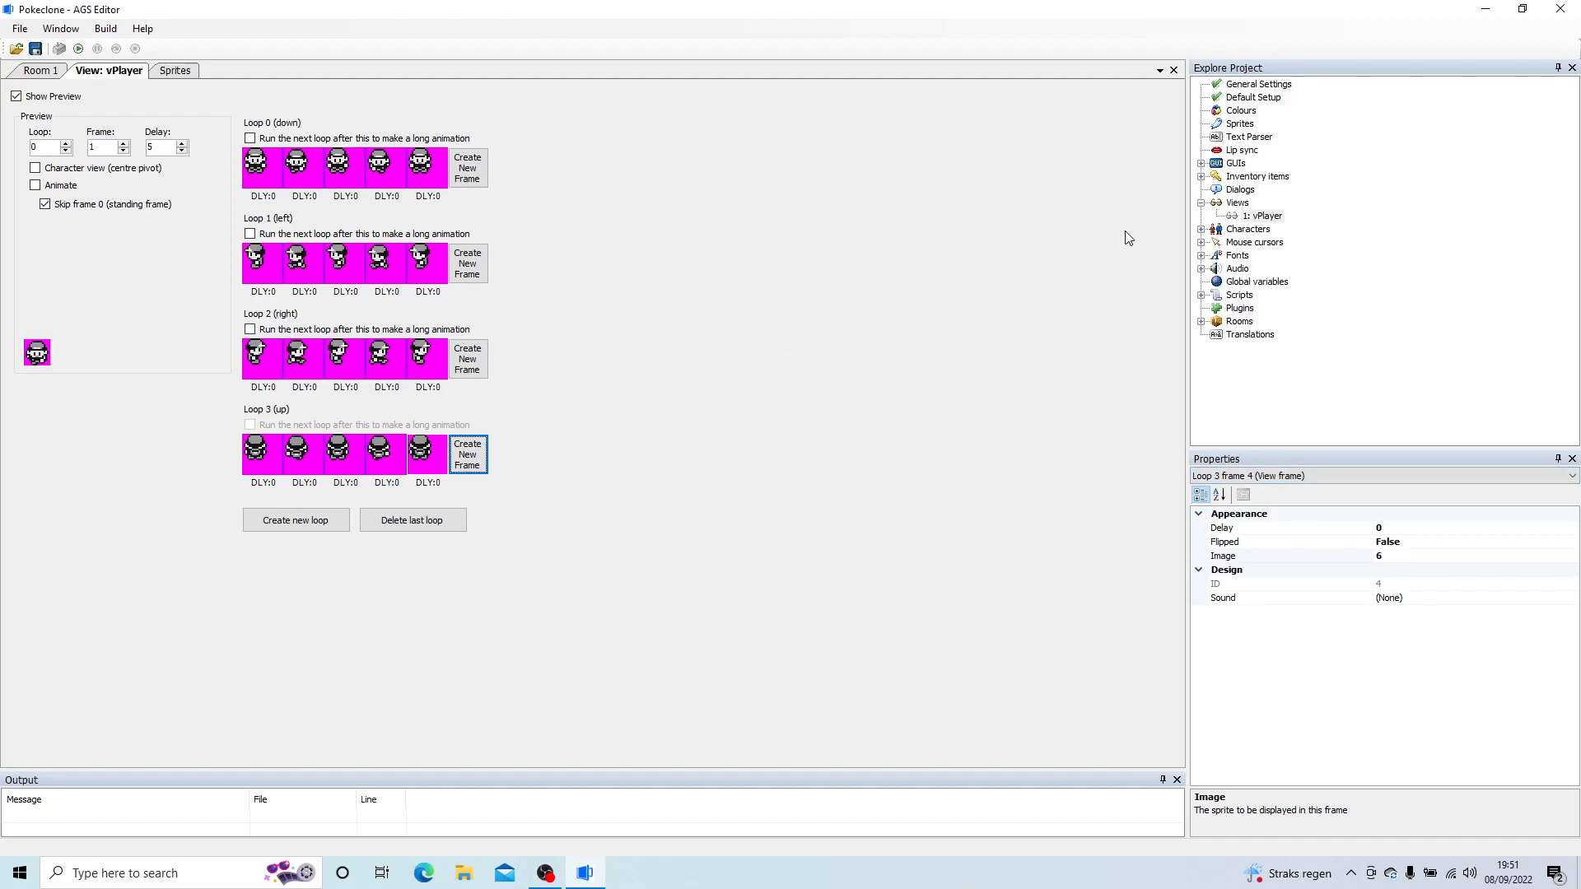
Step: Open the settings of the cEgo character from the project's character list
{"action": "left_click", "coordinate": [1259, 218]}
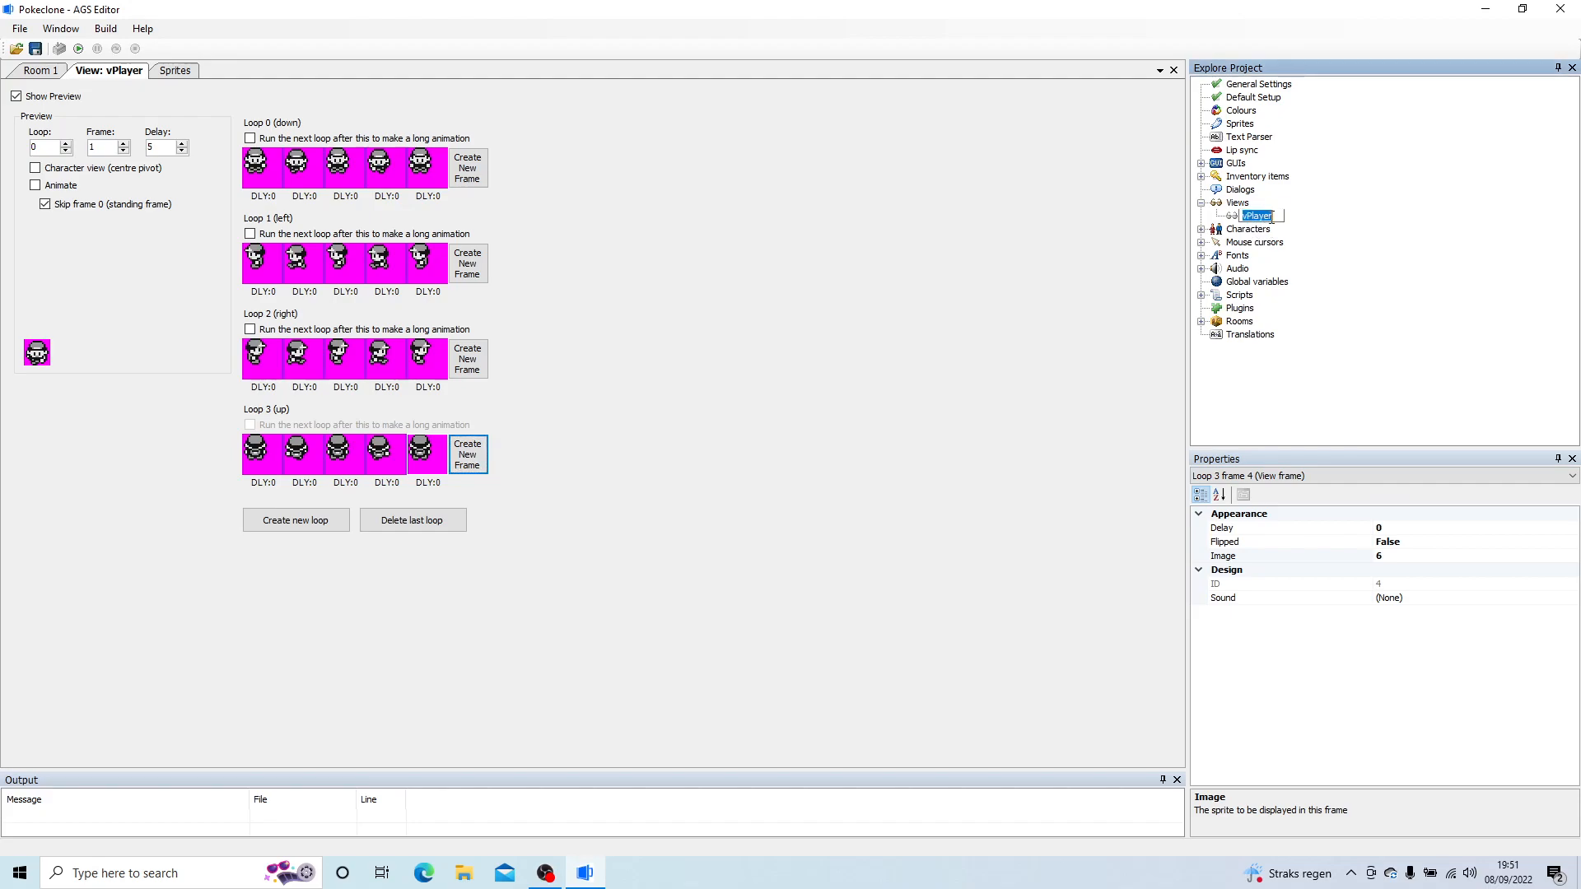
{"action": "left_click", "coordinate": [1200, 229]}
{"action": "left_click", "coordinate": [1258, 243]}
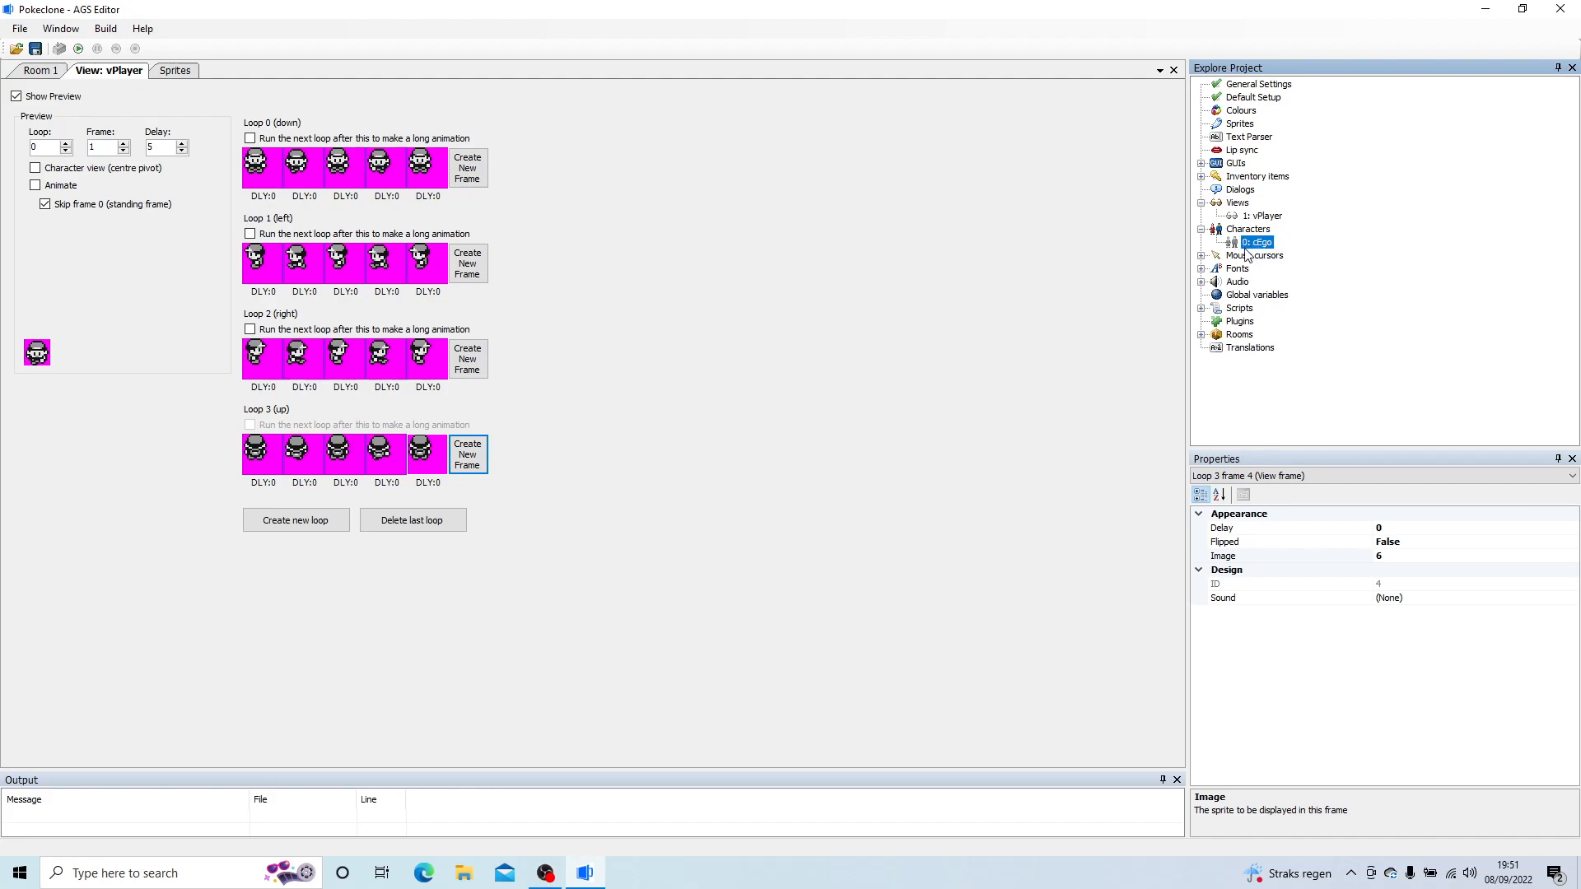
{"action": "double_click", "coordinate": [1260, 244]}
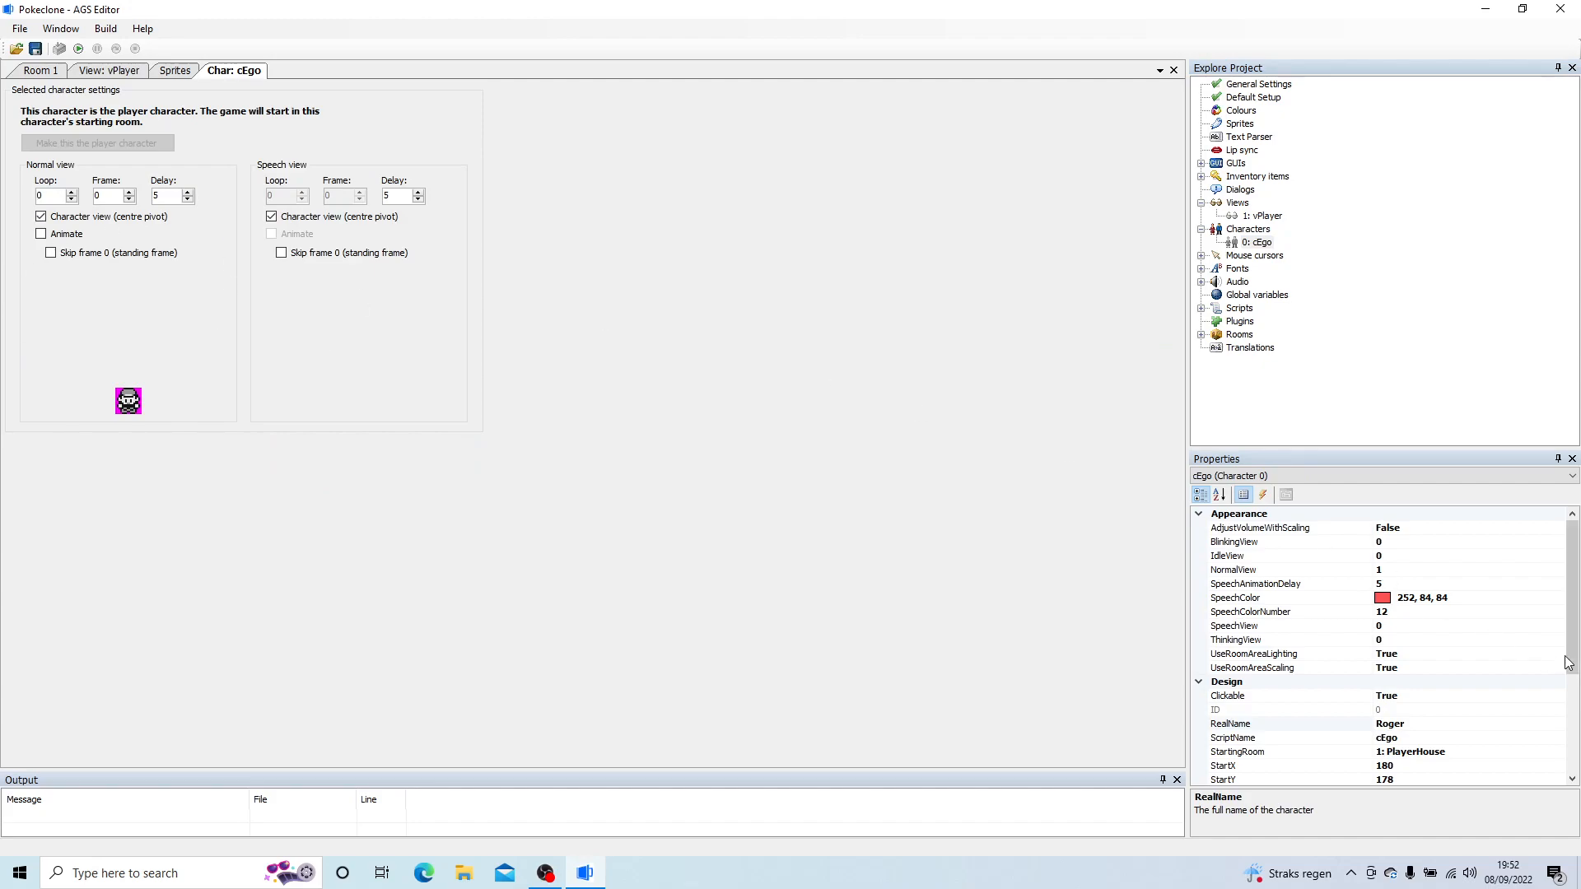
Step: Set the character's real name to Player and its script name to cPlayer
{"action": "left_click_drag", "start_coordinate": [1574, 625], "coordinate": [1574, 707]}
{"action": "left_click", "coordinate": [1408, 599]}
{"action": "left_click", "coordinate": [1425, 585]}
{"action": "left_click_drag", "start_coordinate": [1427, 584], "coordinate": [1299, 583]}
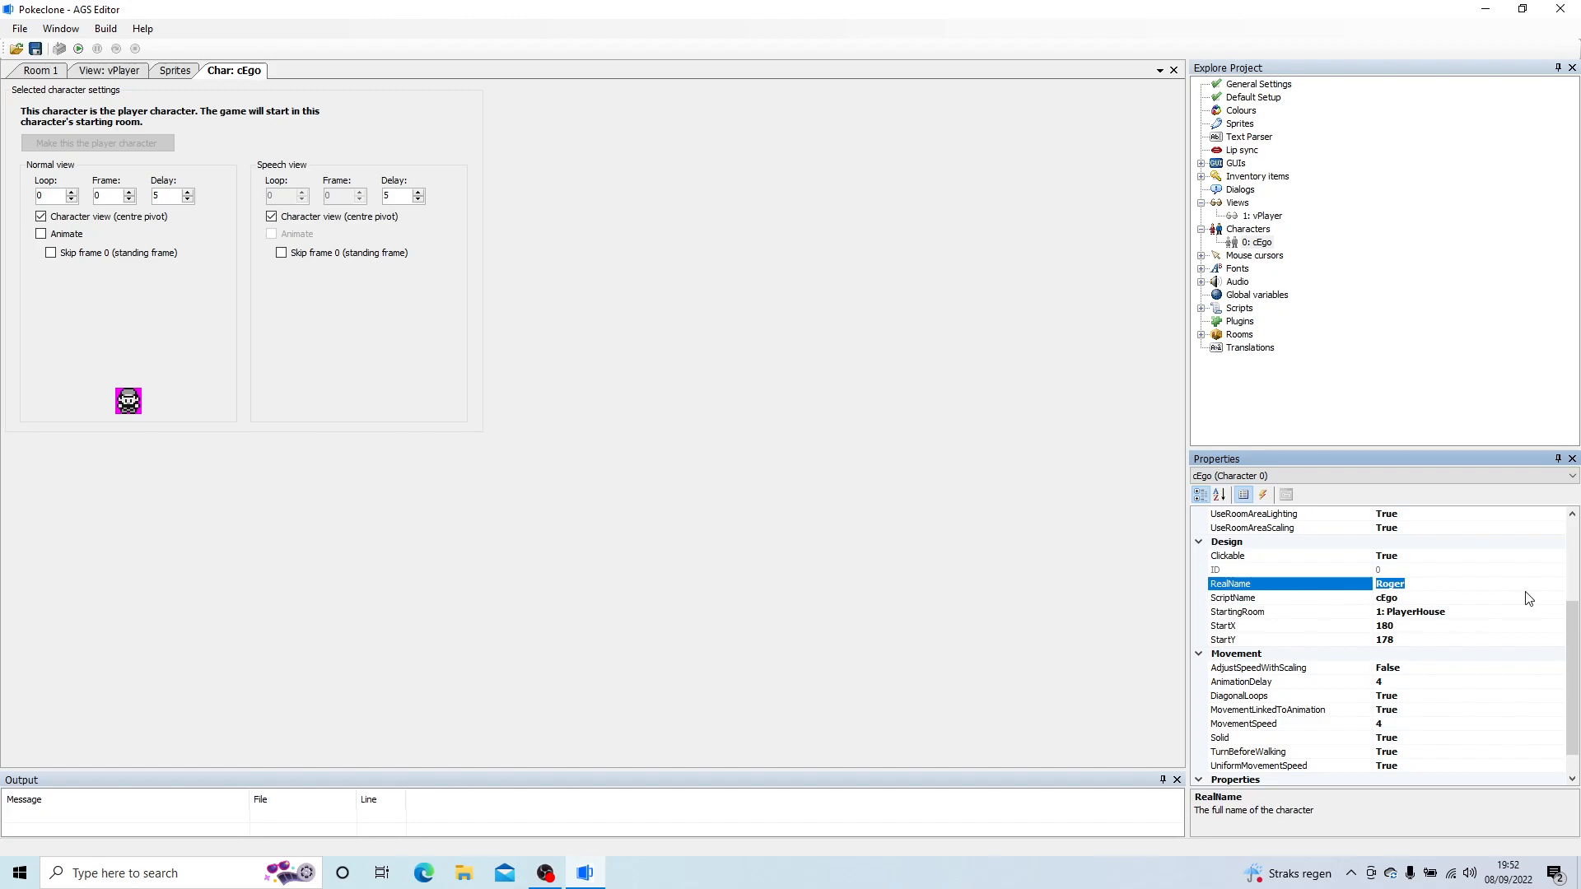
{"action": "type", "text": "Player"}
{"action": "key", "text": "Return"}
{"action": "left_click", "coordinate": [1417, 597]}
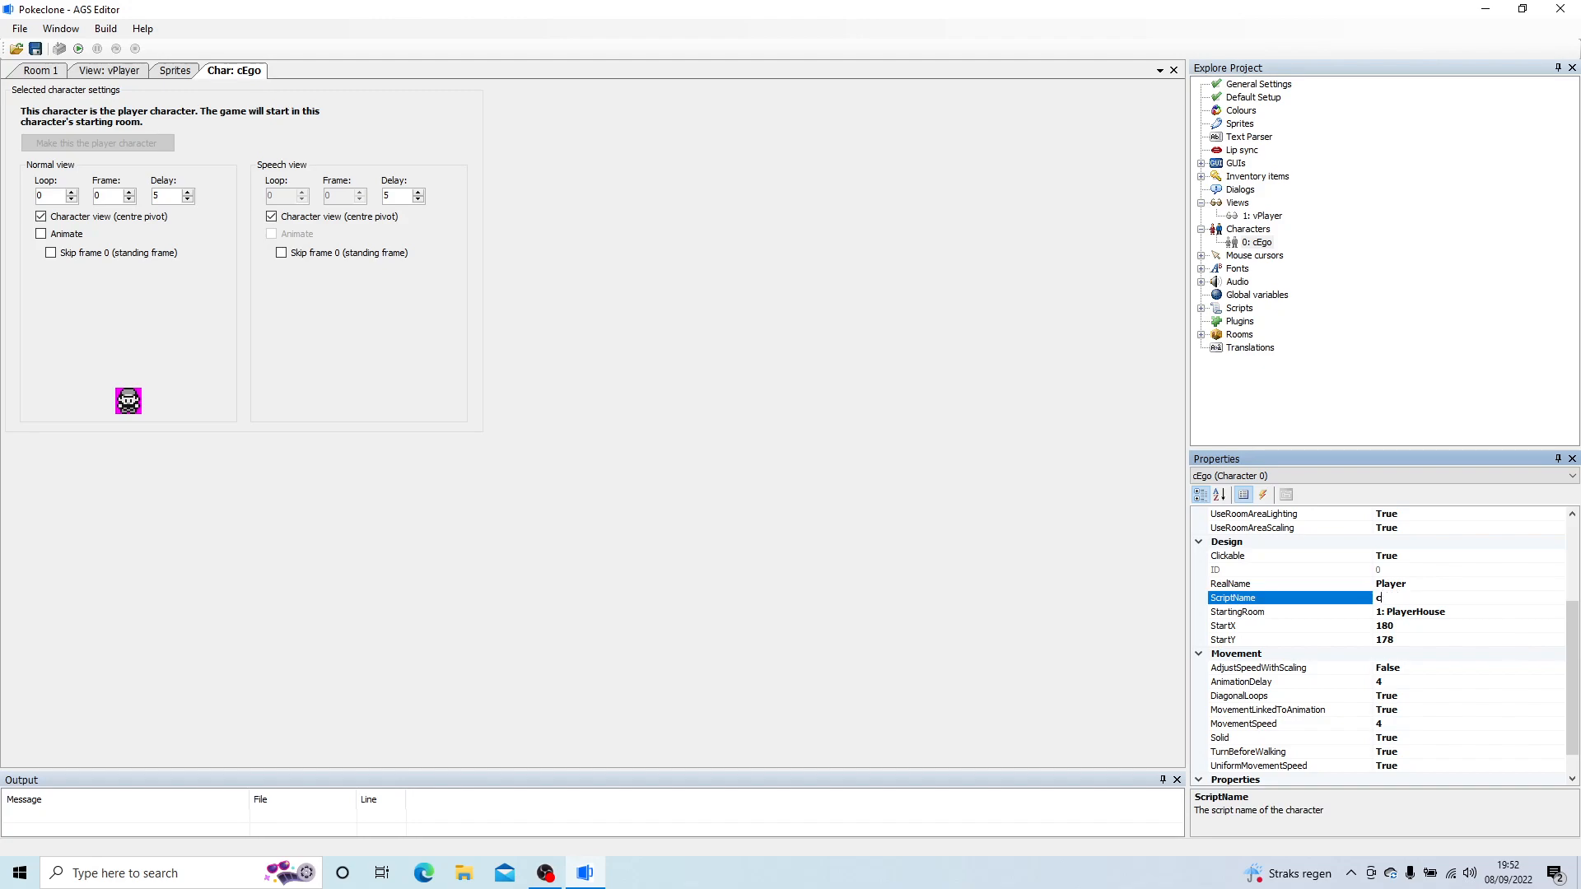
{"action": "type", "text": "cPlayer"}
{"action": "key", "text": "Return"}
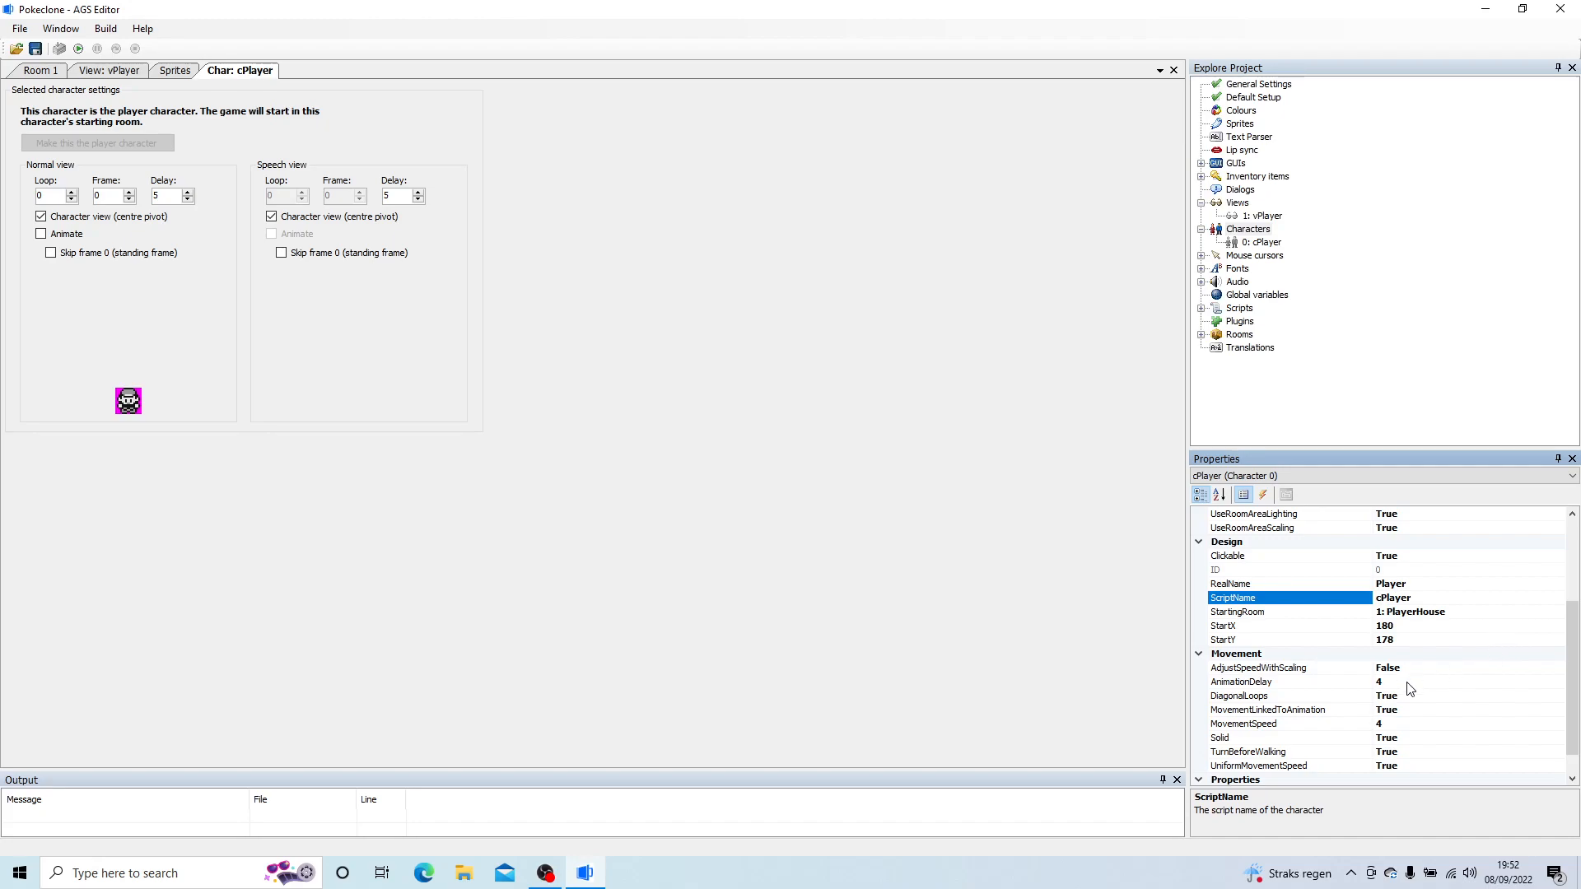
Step: Set the character's animation delay to 6 and its movement speed to 2
{"action": "left_click", "coordinate": [1358, 688]}
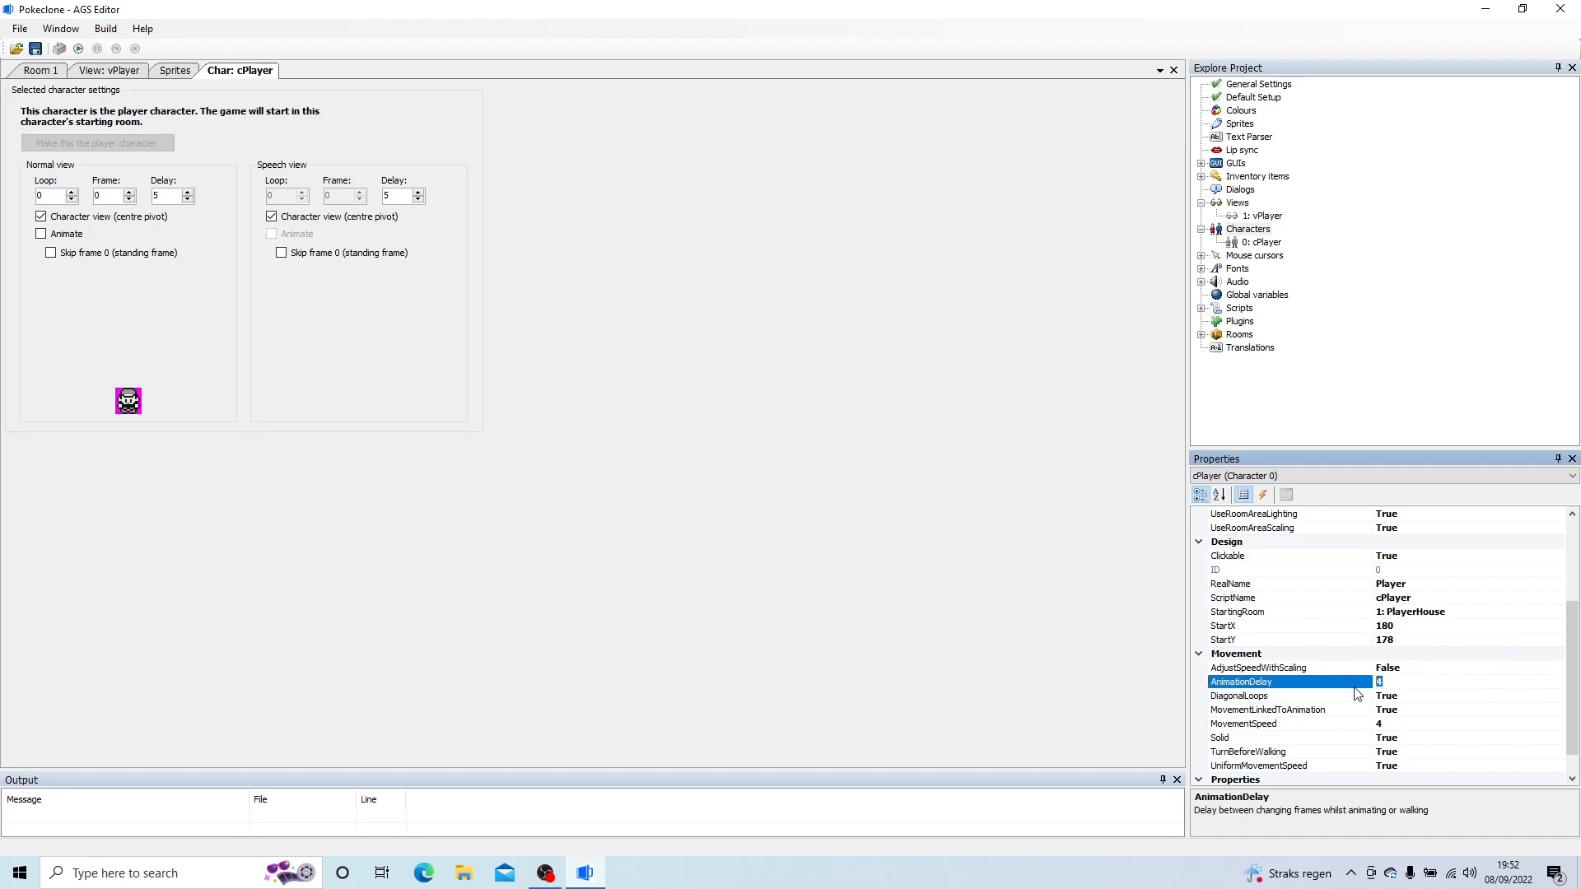
{"action": "type", "text": "6"}
{"action": "left_click", "coordinate": [1416, 723]}
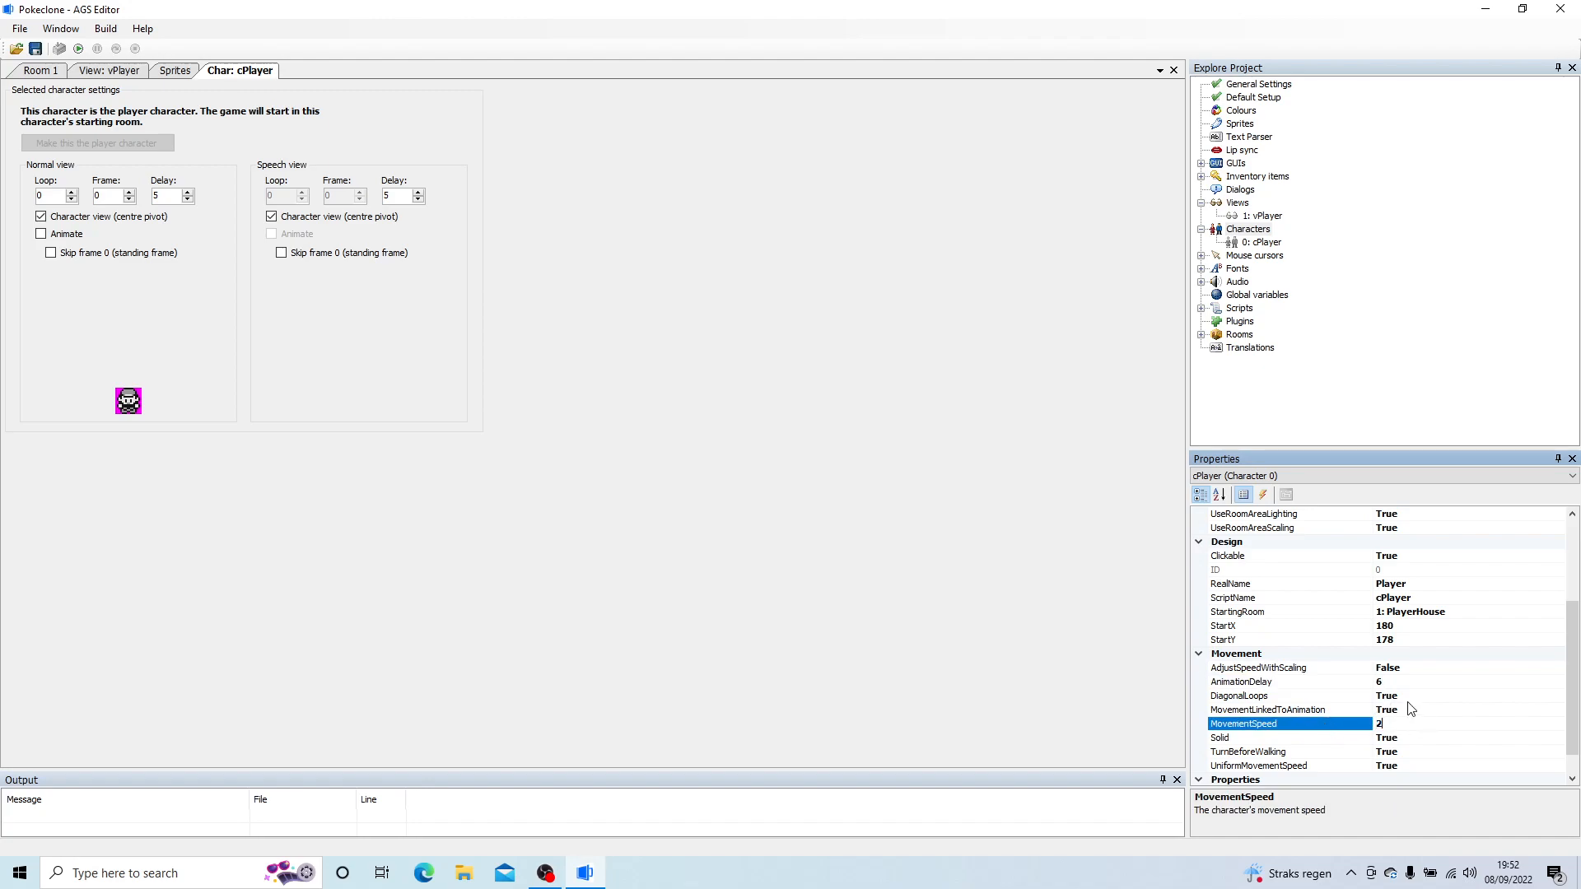
Step: Set MovementLinkedToAnimation to False for the cPlayer character
{"action": "left_click", "coordinate": [1394, 710]}
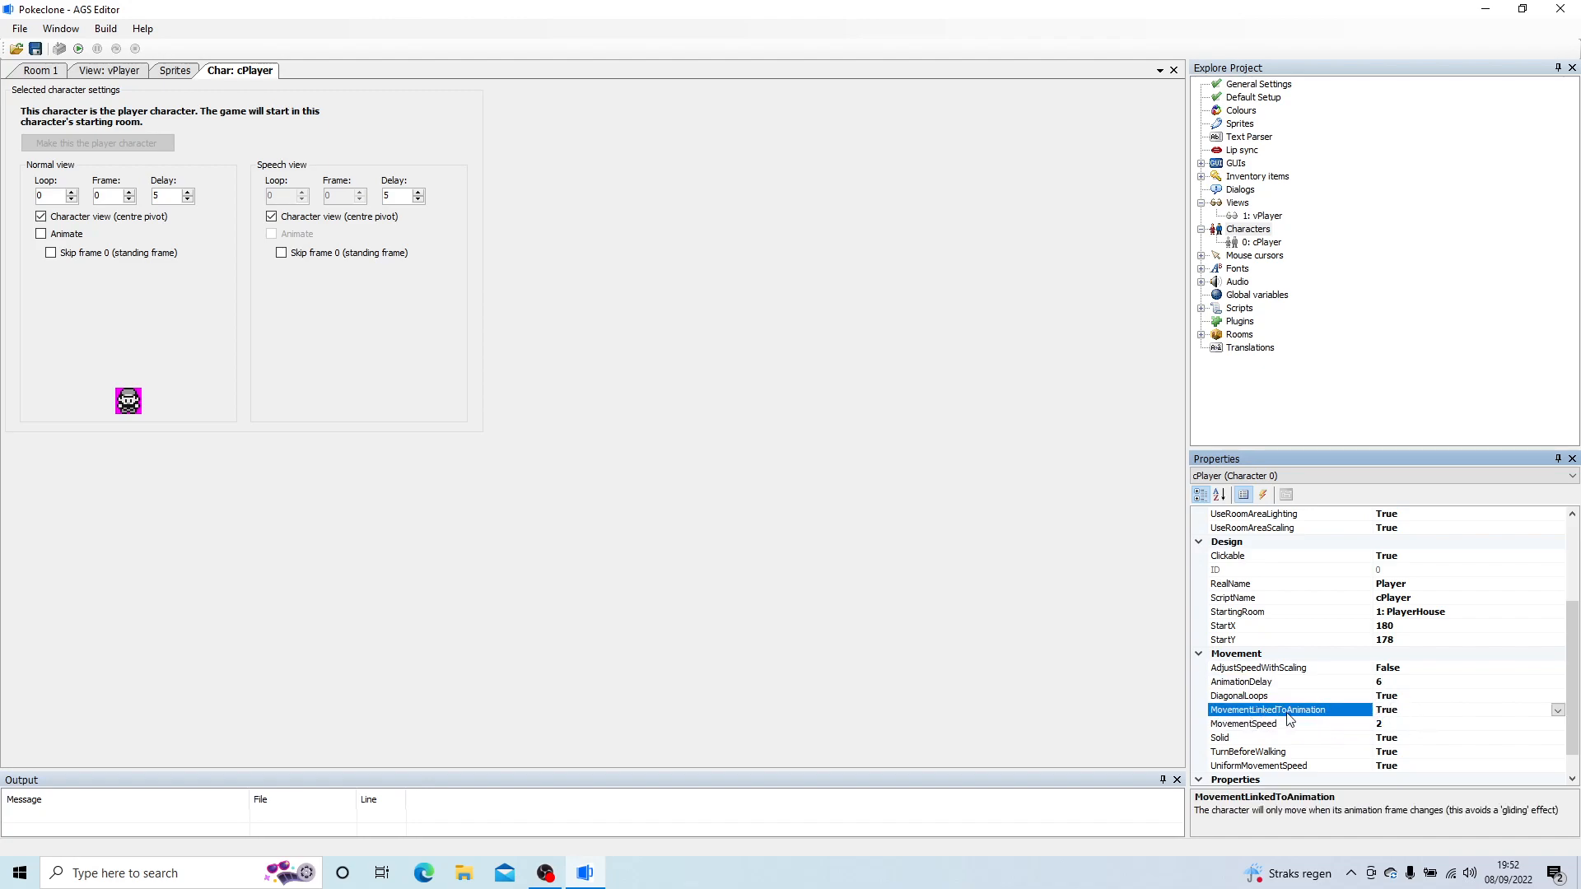
{"action": "left_click", "coordinate": [1557, 711]}
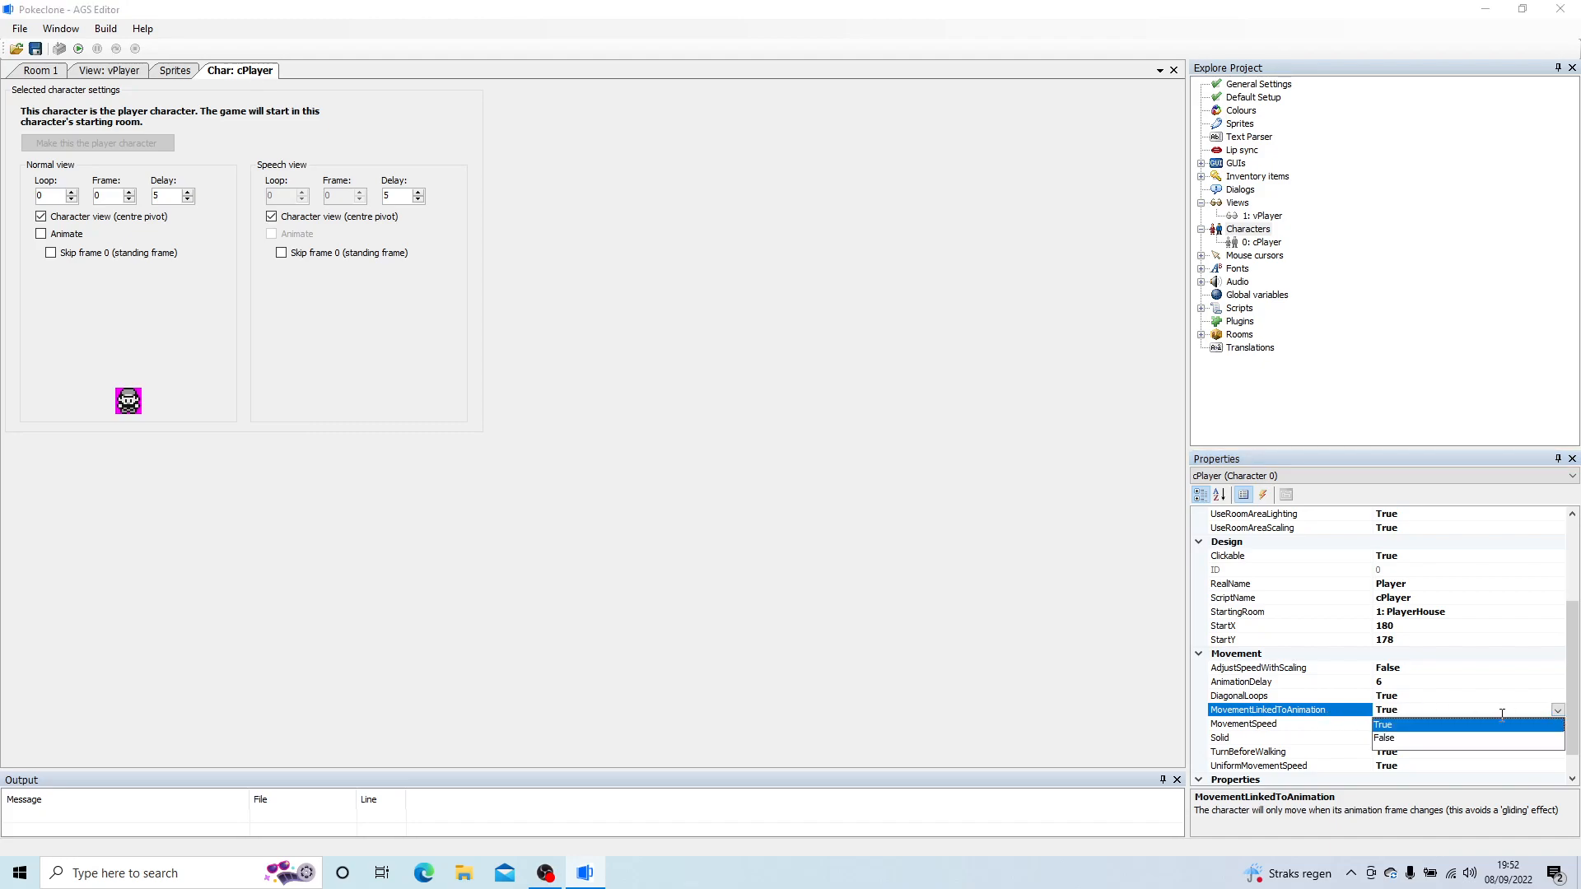
{"action": "left_click", "coordinate": [1383, 738]}
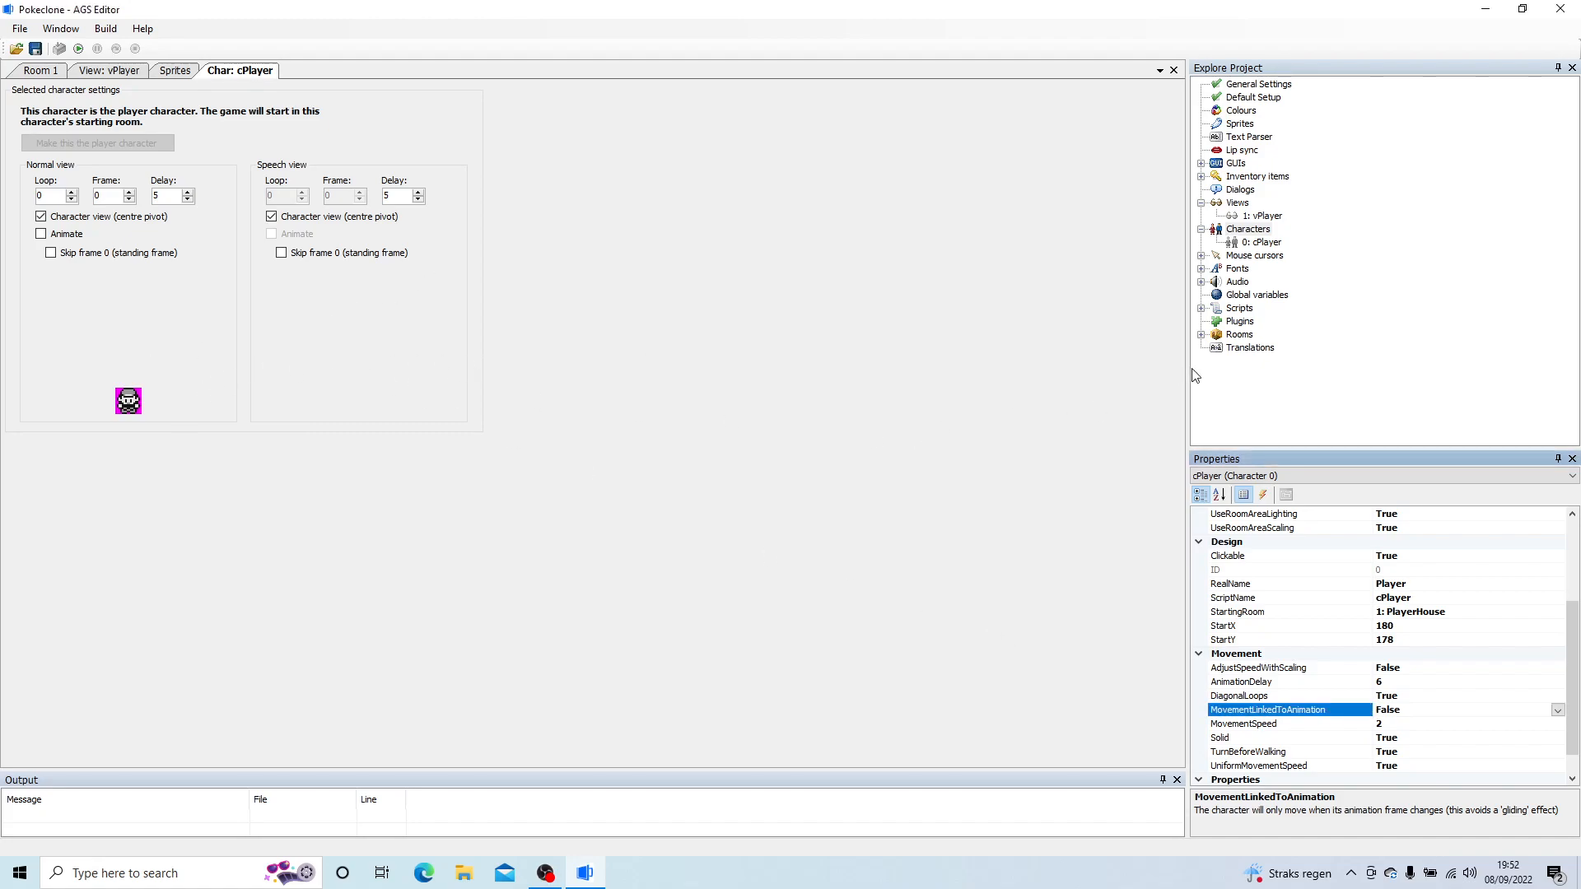
{"action": "left_click_drag", "start_coordinate": [1570, 638], "coordinate": [1568, 557]}
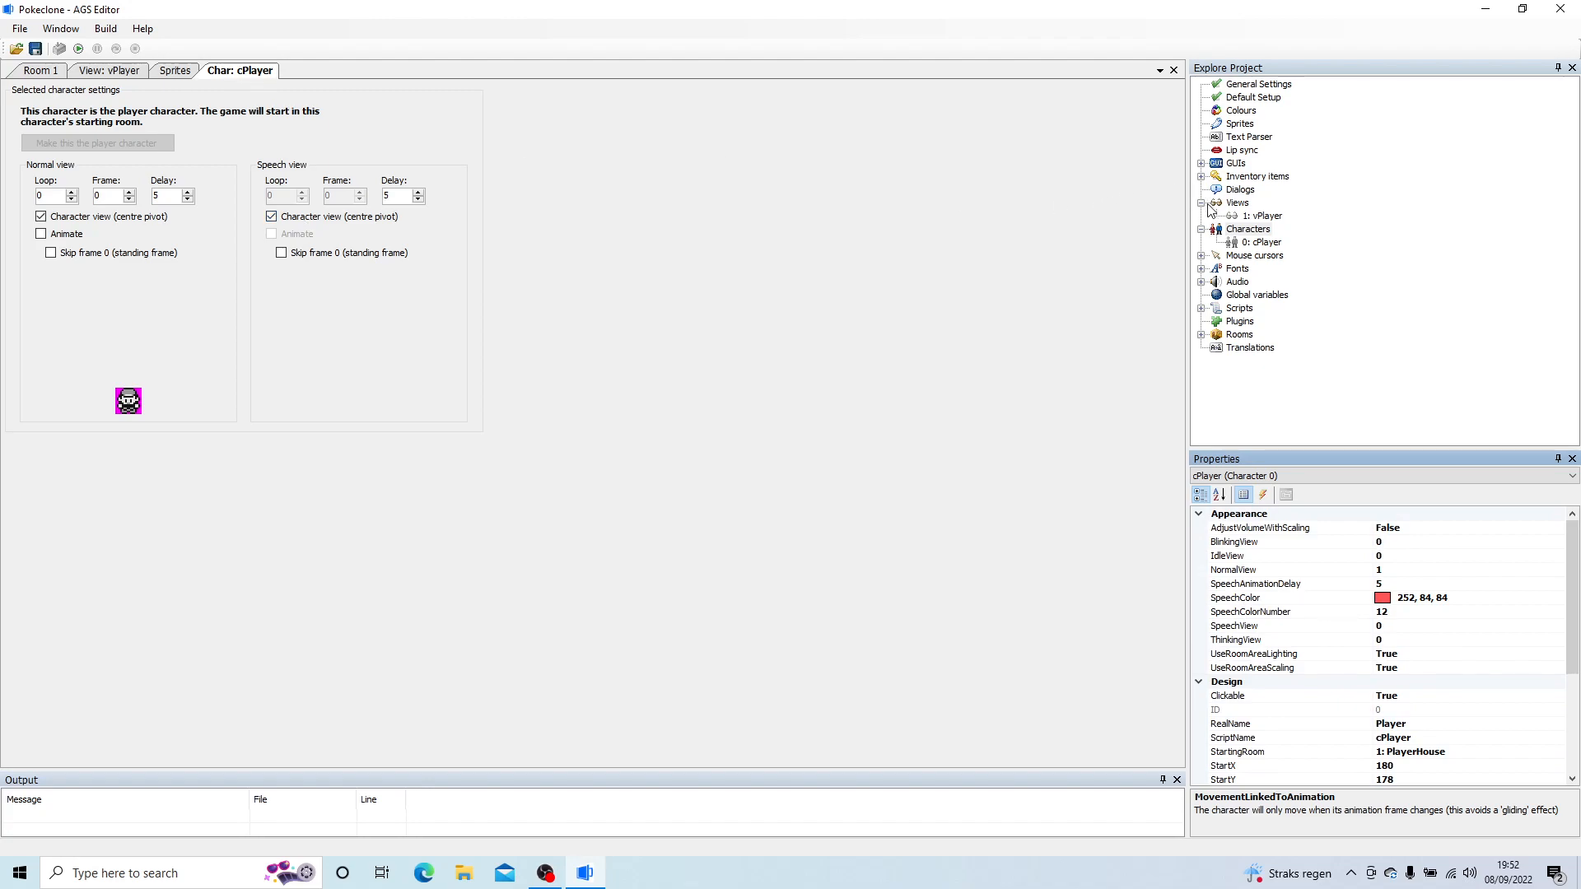
Step: Create a new view in the project and name it vDoc
{"action": "left_click", "coordinate": [1243, 204]}
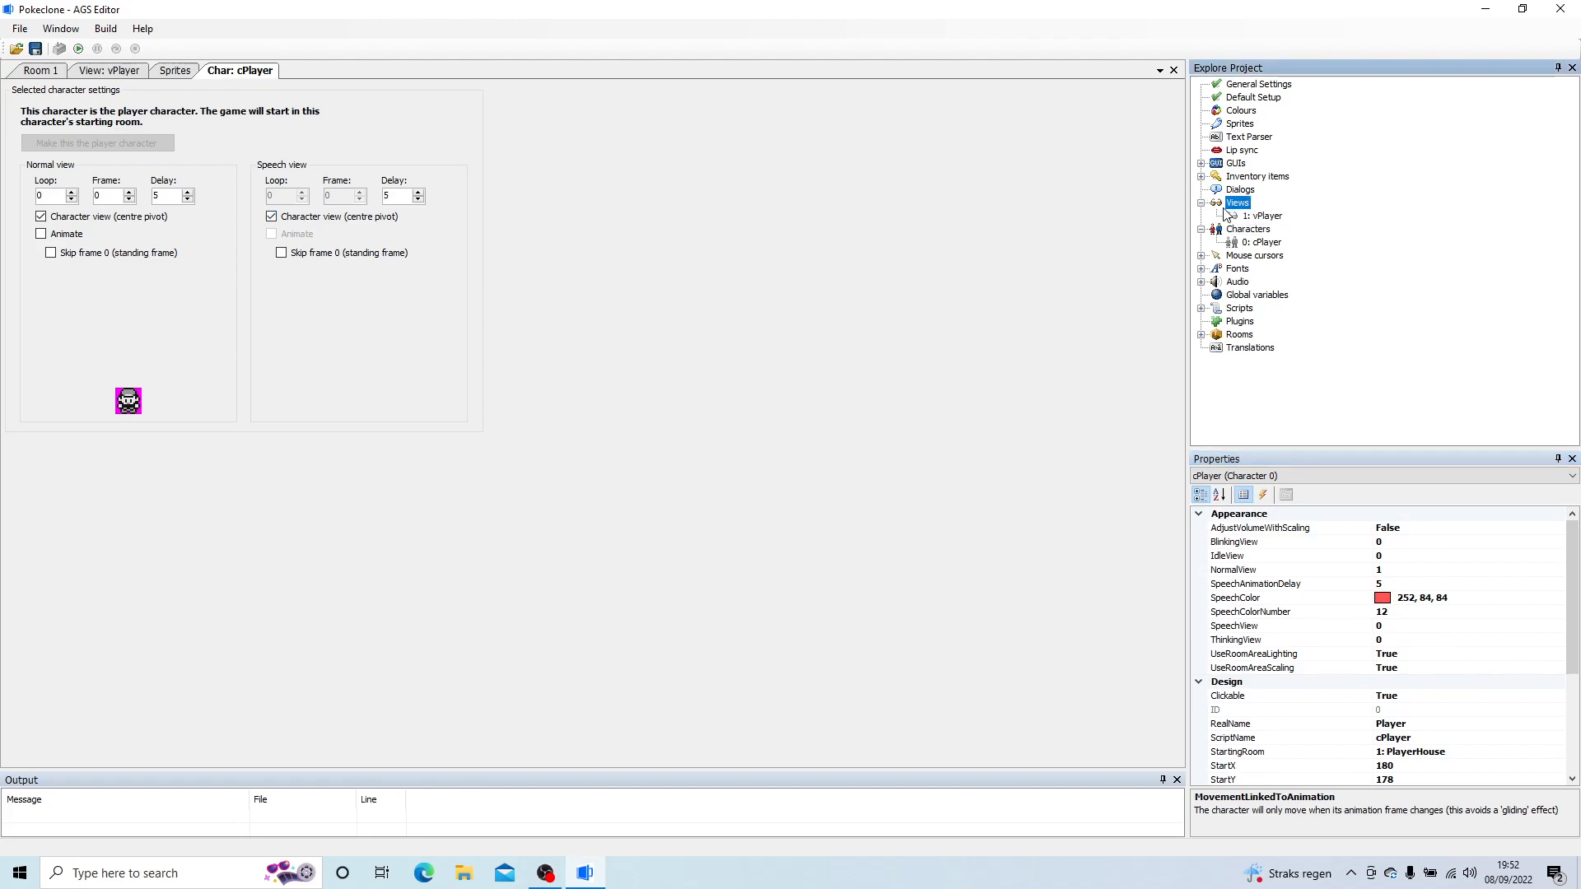
{"action": "right_click", "coordinate": [1237, 207]}
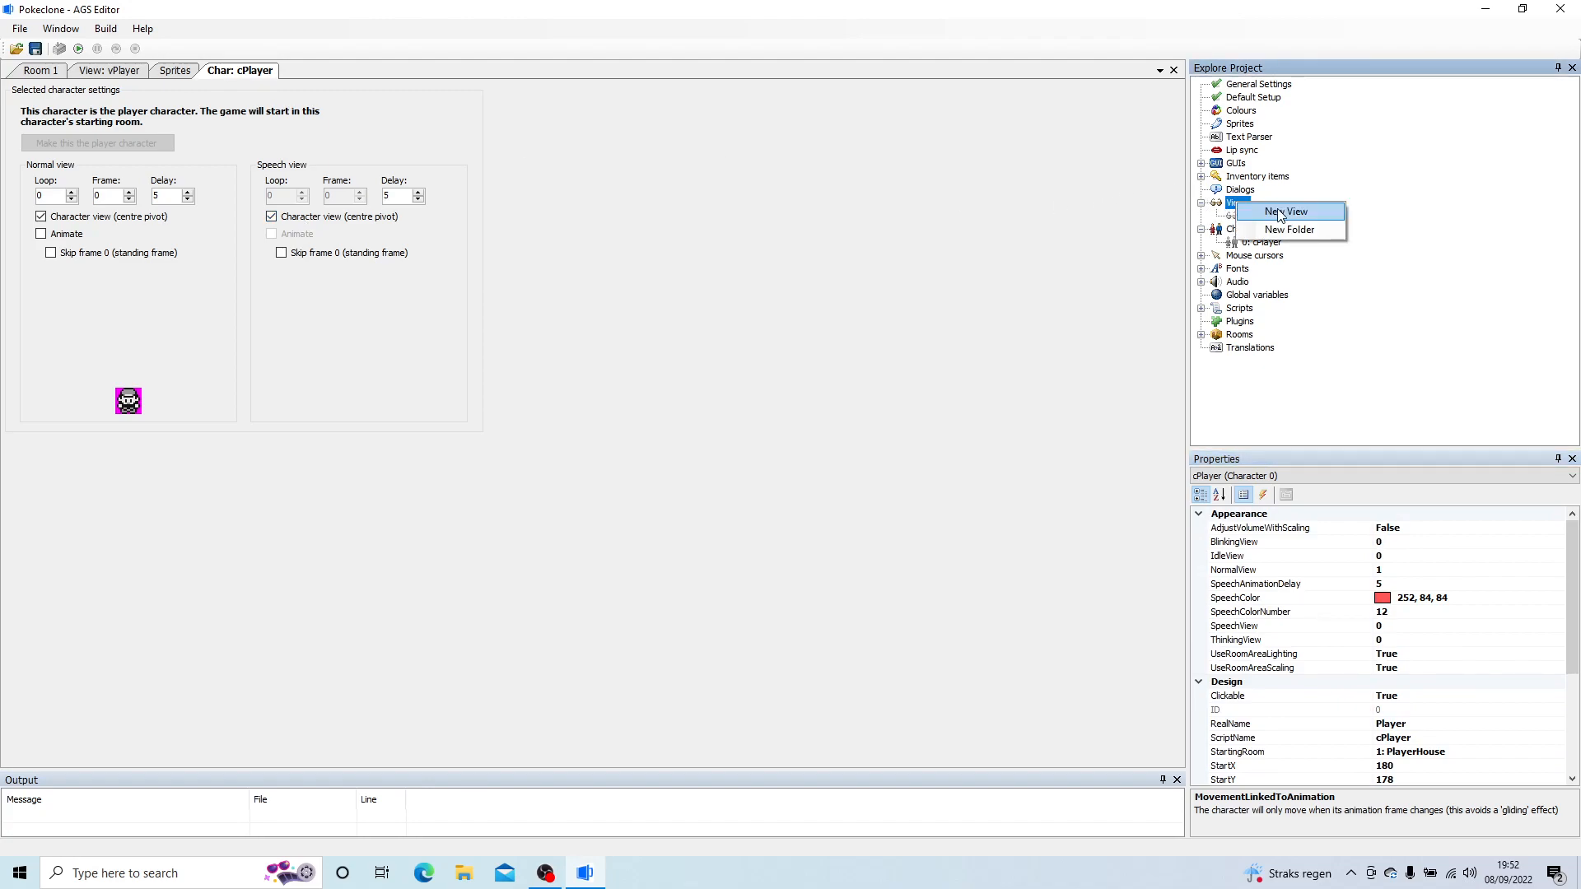
{"action": "left_click", "coordinate": [1287, 211]}
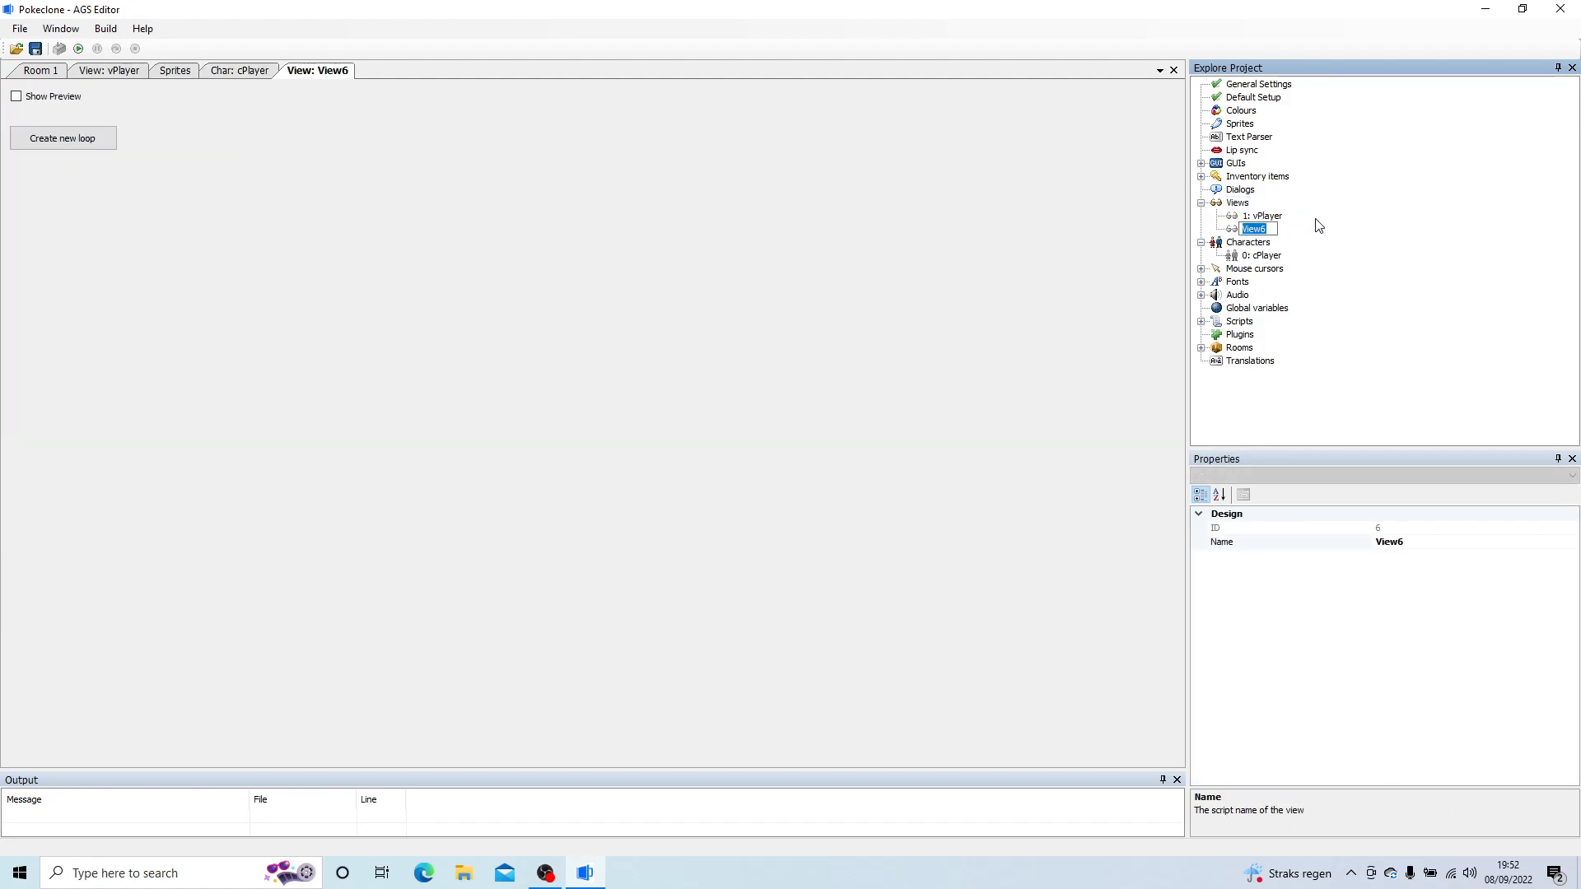
{"action": "type", "text": "vDoc"}
{"action": "key", "text": "Return"}
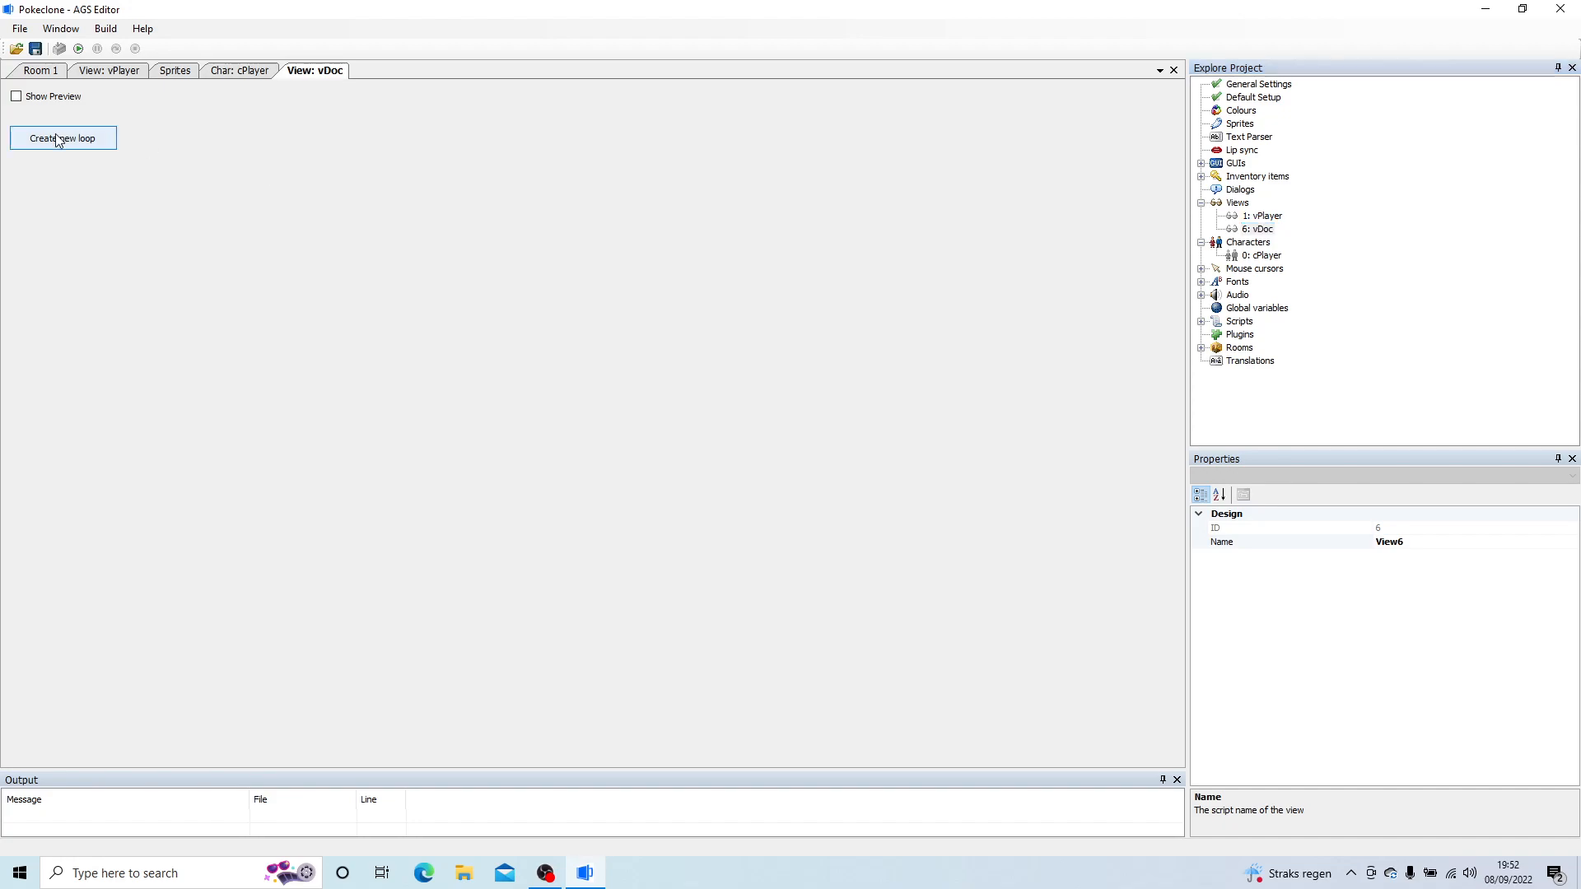
Step: Create loop 0 (down) with one frame in vDoc and open the sprite selection for that frame
{"action": "left_click", "coordinate": [57, 138]}
{"action": "left_click", "coordinate": [40, 170]}
{"action": "double_click", "coordinate": [38, 170]}
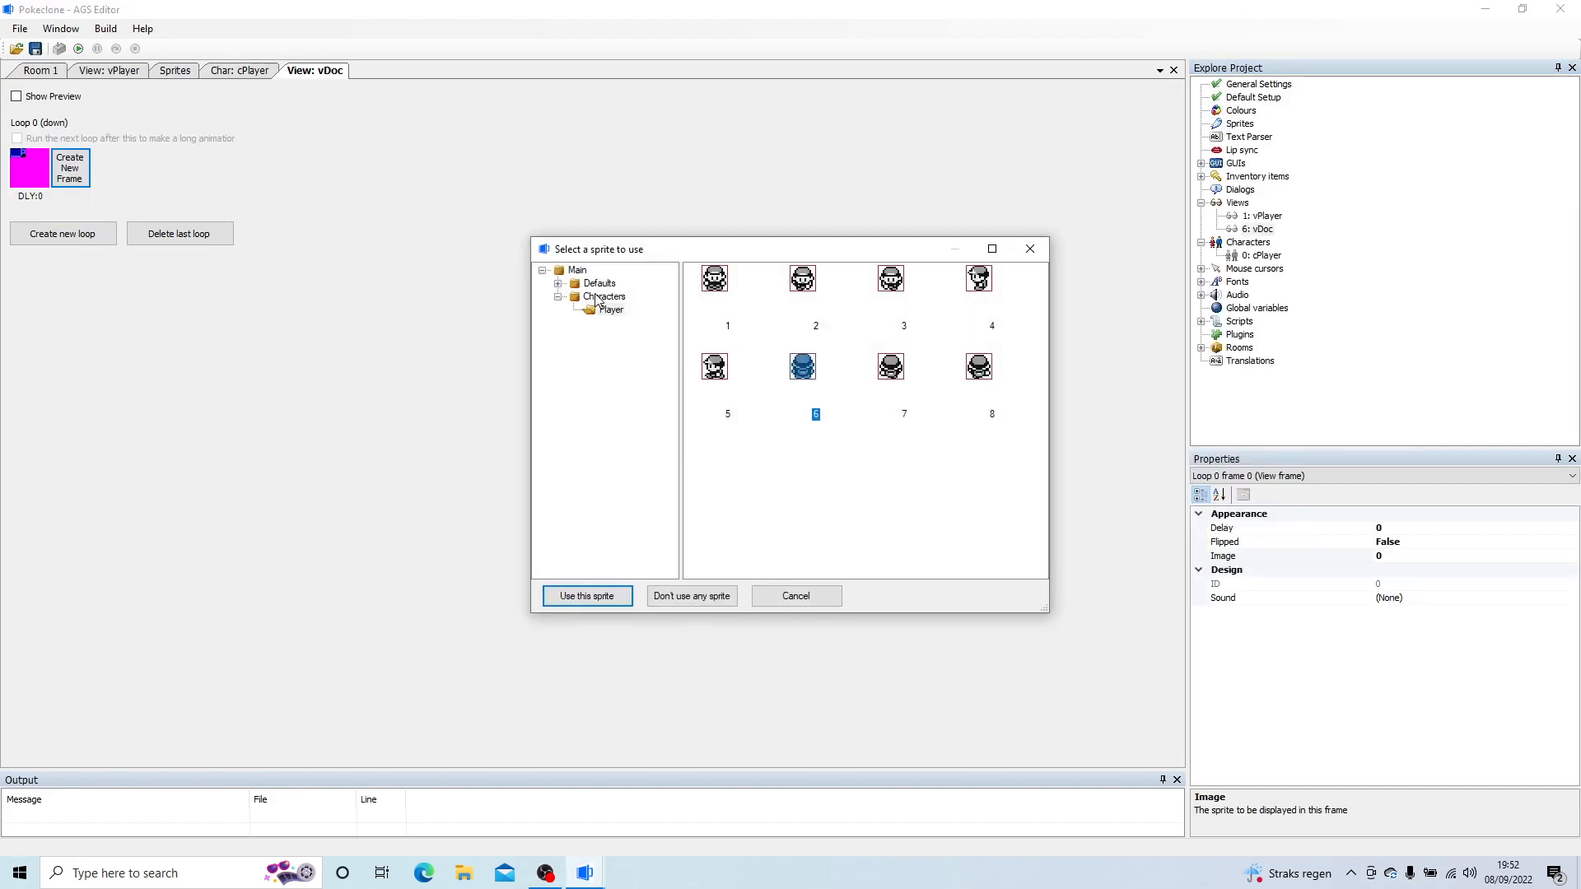
Step: Create a sprite sub-folder named Doc inside the Characters folder
{"action": "left_click", "coordinate": [596, 300]}
{"action": "right_click", "coordinate": [597, 301]}
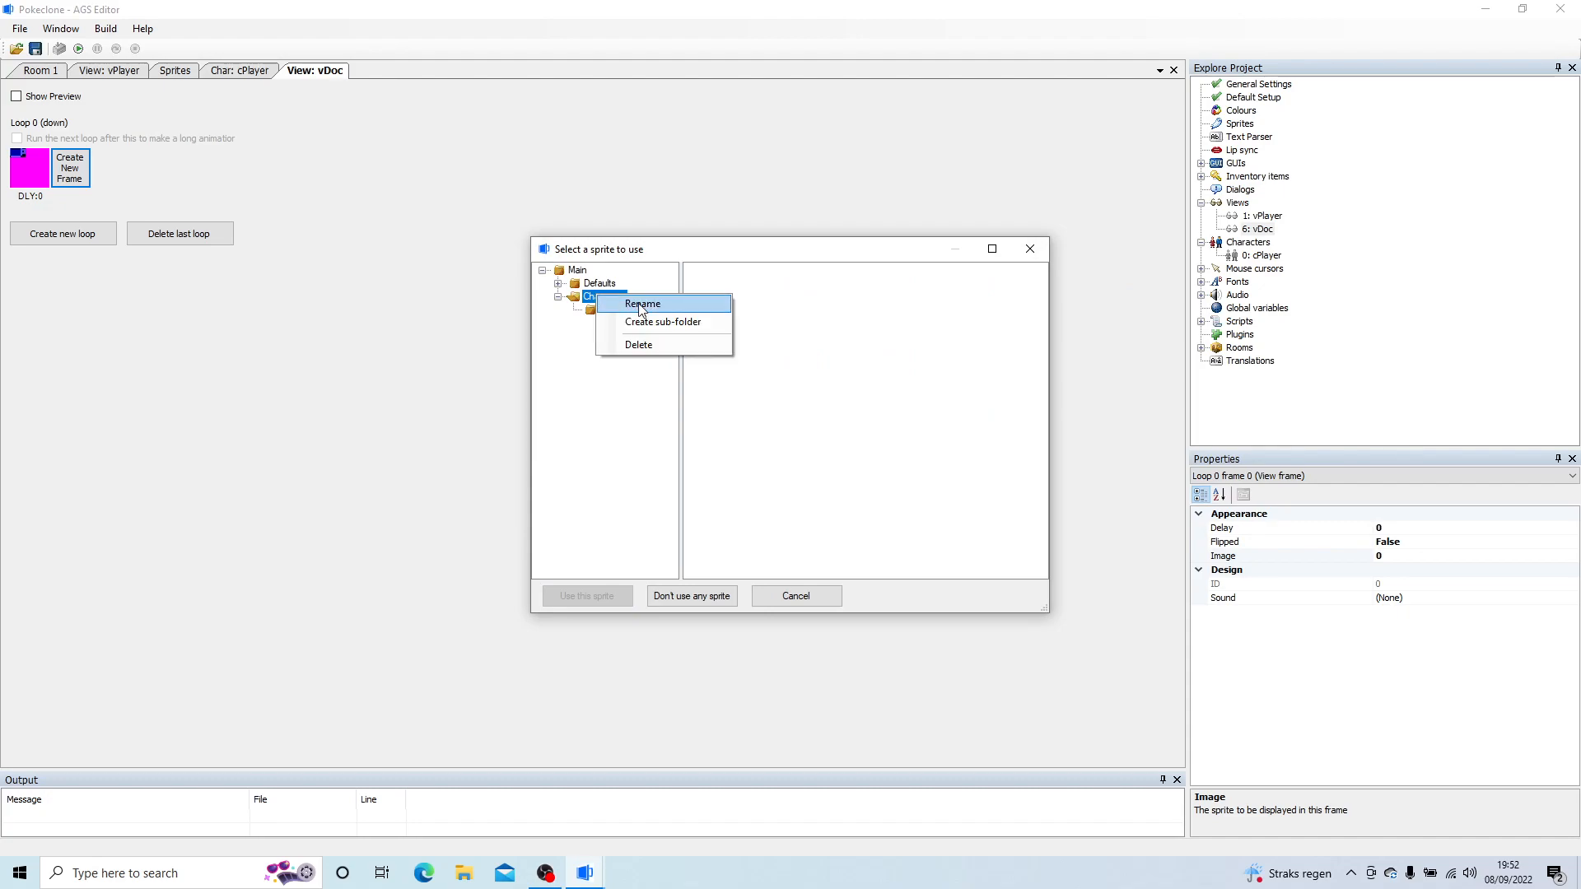
{"action": "left_click", "coordinate": [691, 323]}
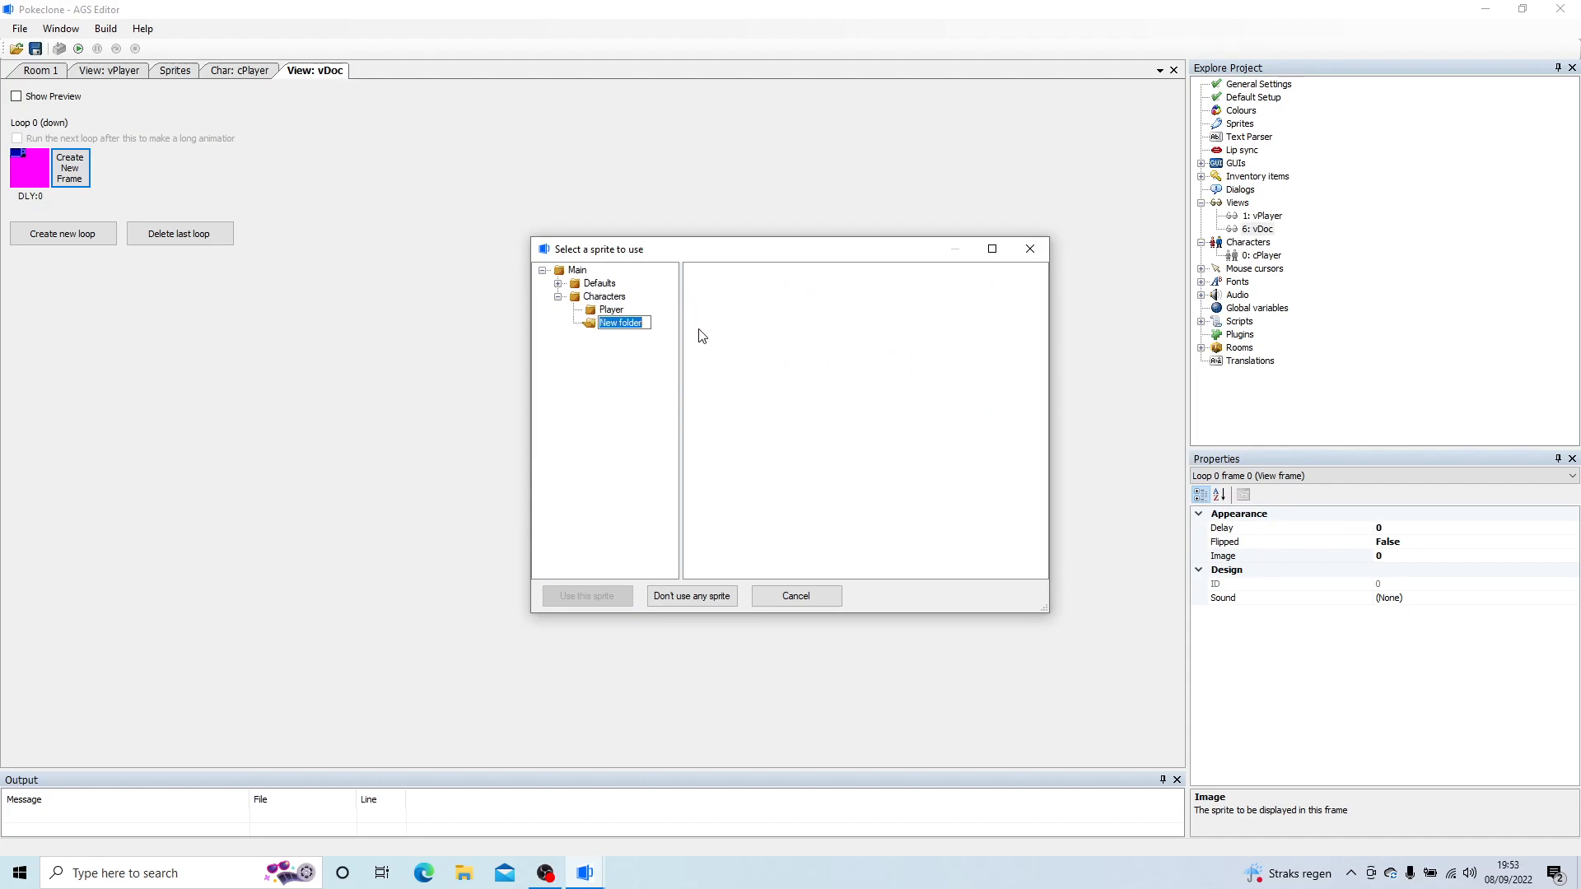
{"action": "type", "text": "Doc"}
{"action": "key", "text": "Return"}
Step: Import D0, L0 and U0 from the Artwork/Characters/Doc folder into the Doc sprite folder, using the top-left pixel as transparent colour
{"action": "right_click", "coordinate": [849, 313]}
{"action": "left_click", "coordinate": [860, 322]}
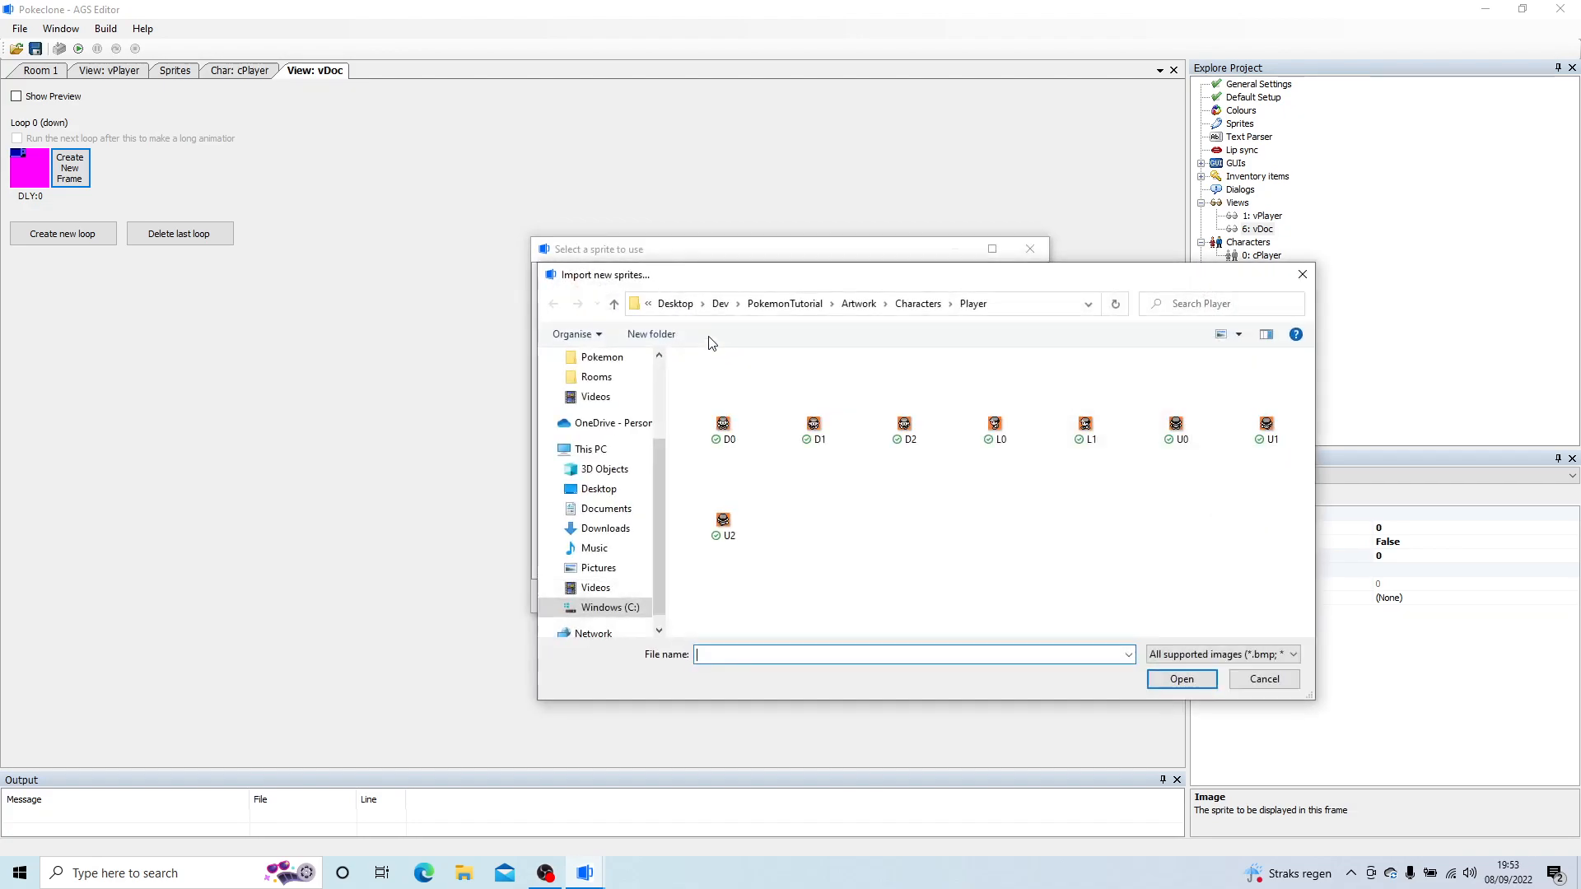
{"action": "left_click", "coordinate": [898, 303]}
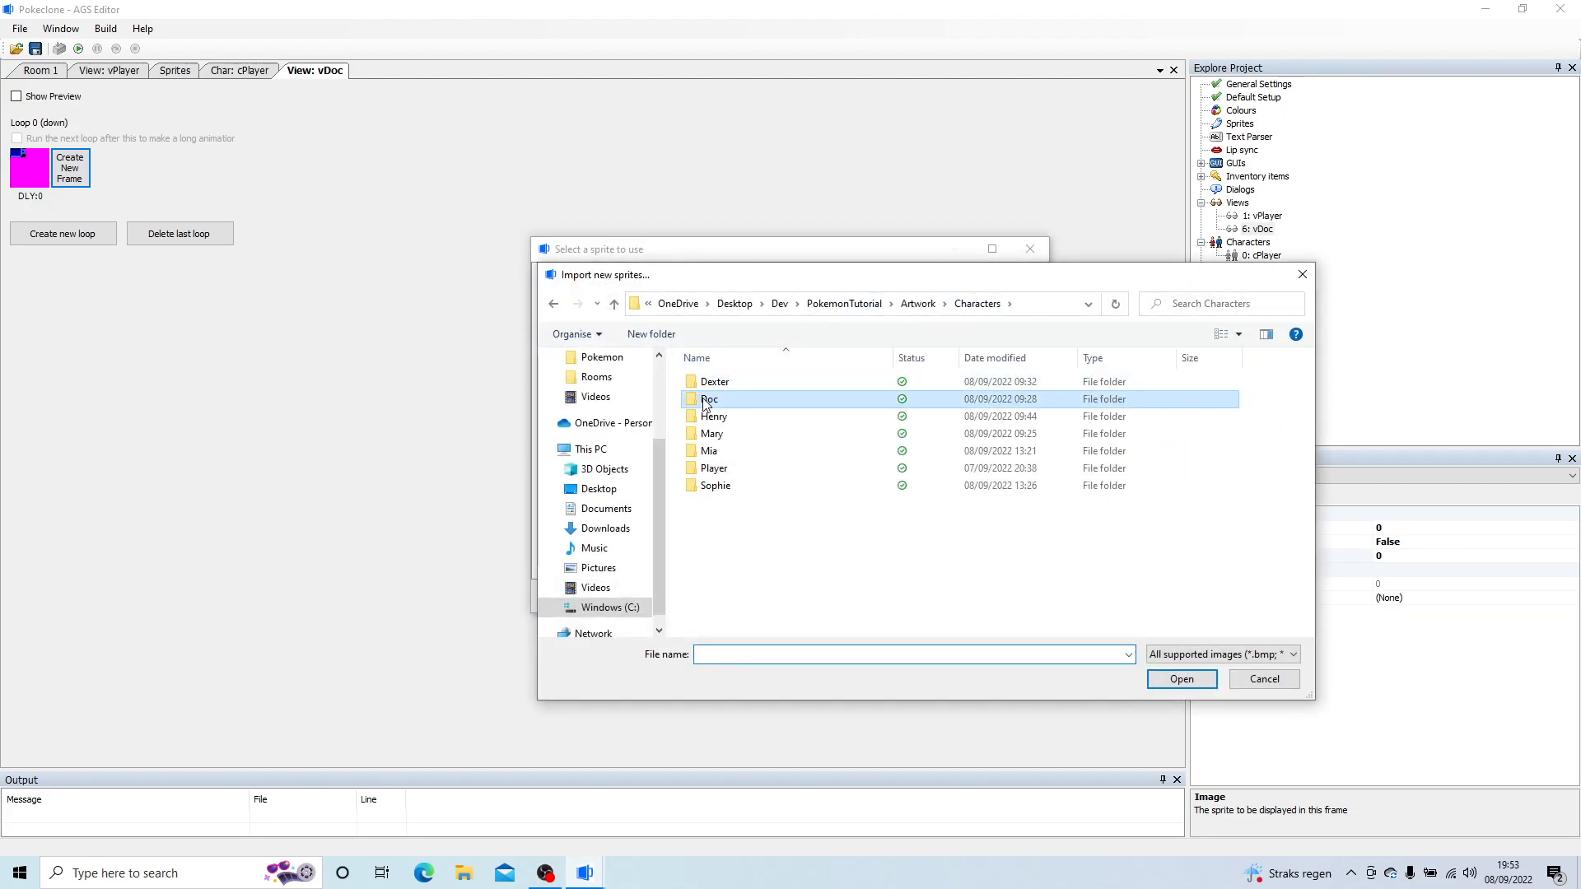
{"action": "double_click", "coordinate": [739, 413]}
{"action": "left_click", "coordinate": [738, 408]}
{"action": "left_click", "coordinate": [865, 420], "text": "shift"}
{"action": "left_click", "coordinate": [1182, 678]}
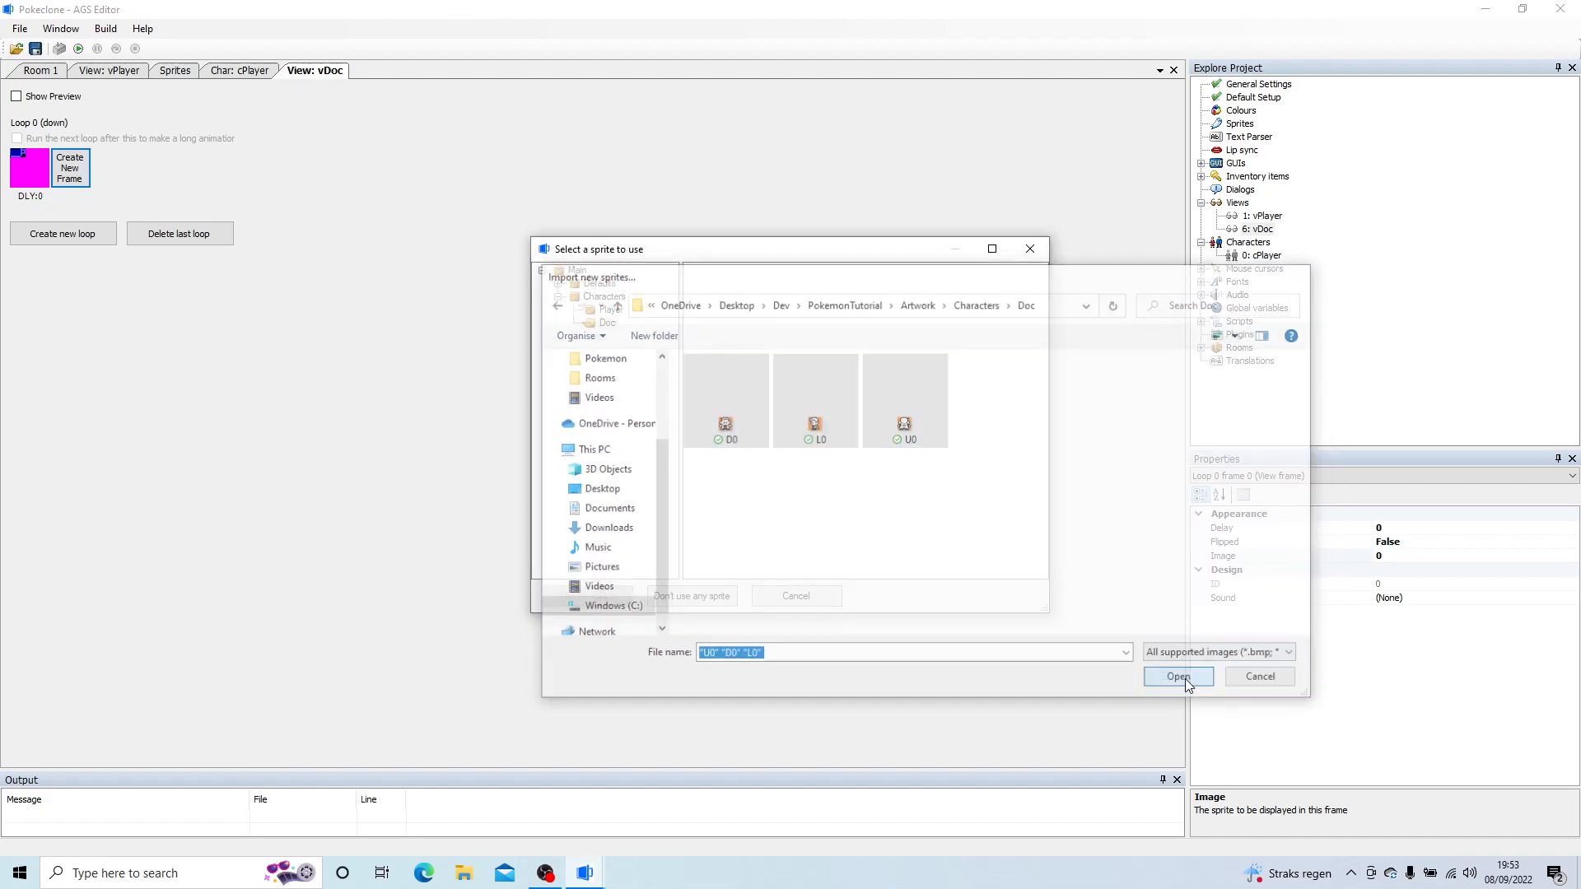
{"action": "left_click", "coordinate": [491, 356]}
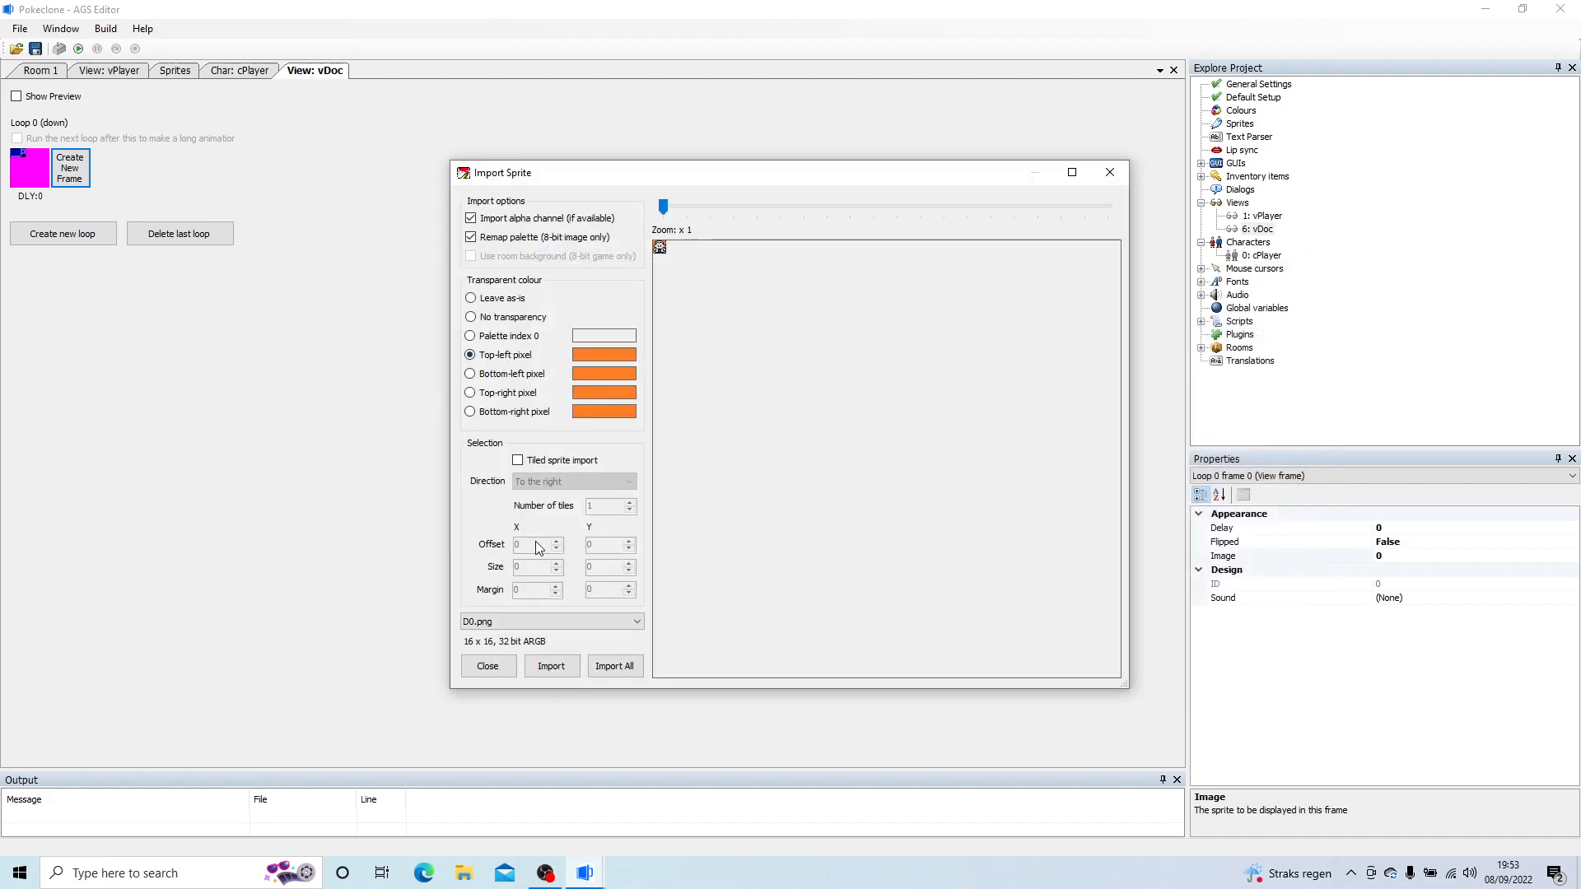
{"action": "left_click", "coordinate": [609, 666]}
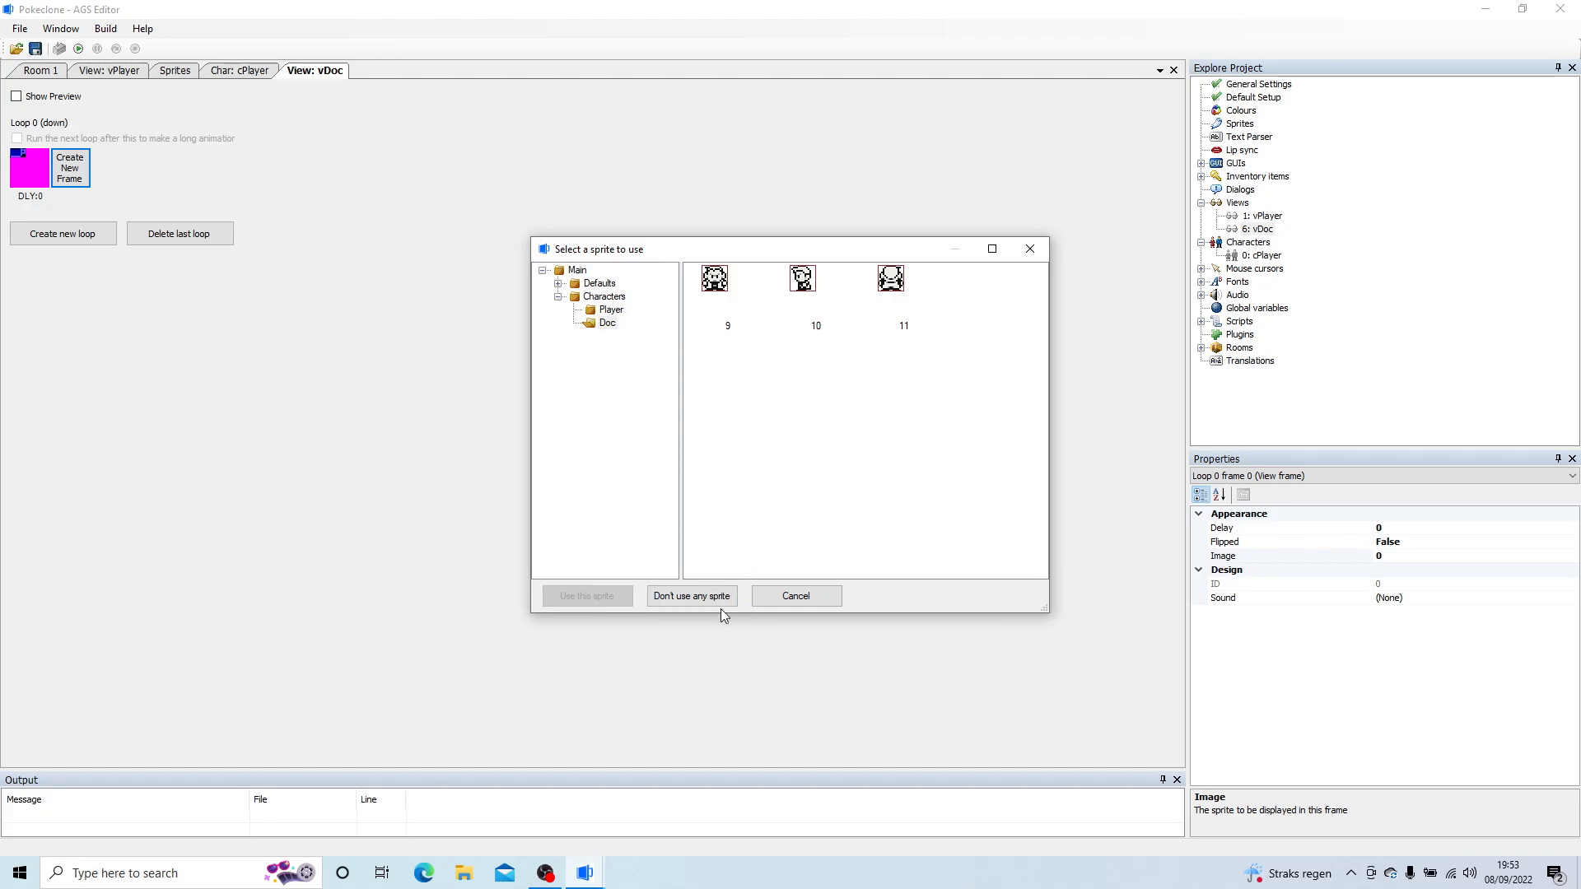
Step: Assign sprite 9 to the loop 0 frame and create loop 1 (left) with one frame using sprite 10
{"action": "double_click", "coordinate": [715, 294]}
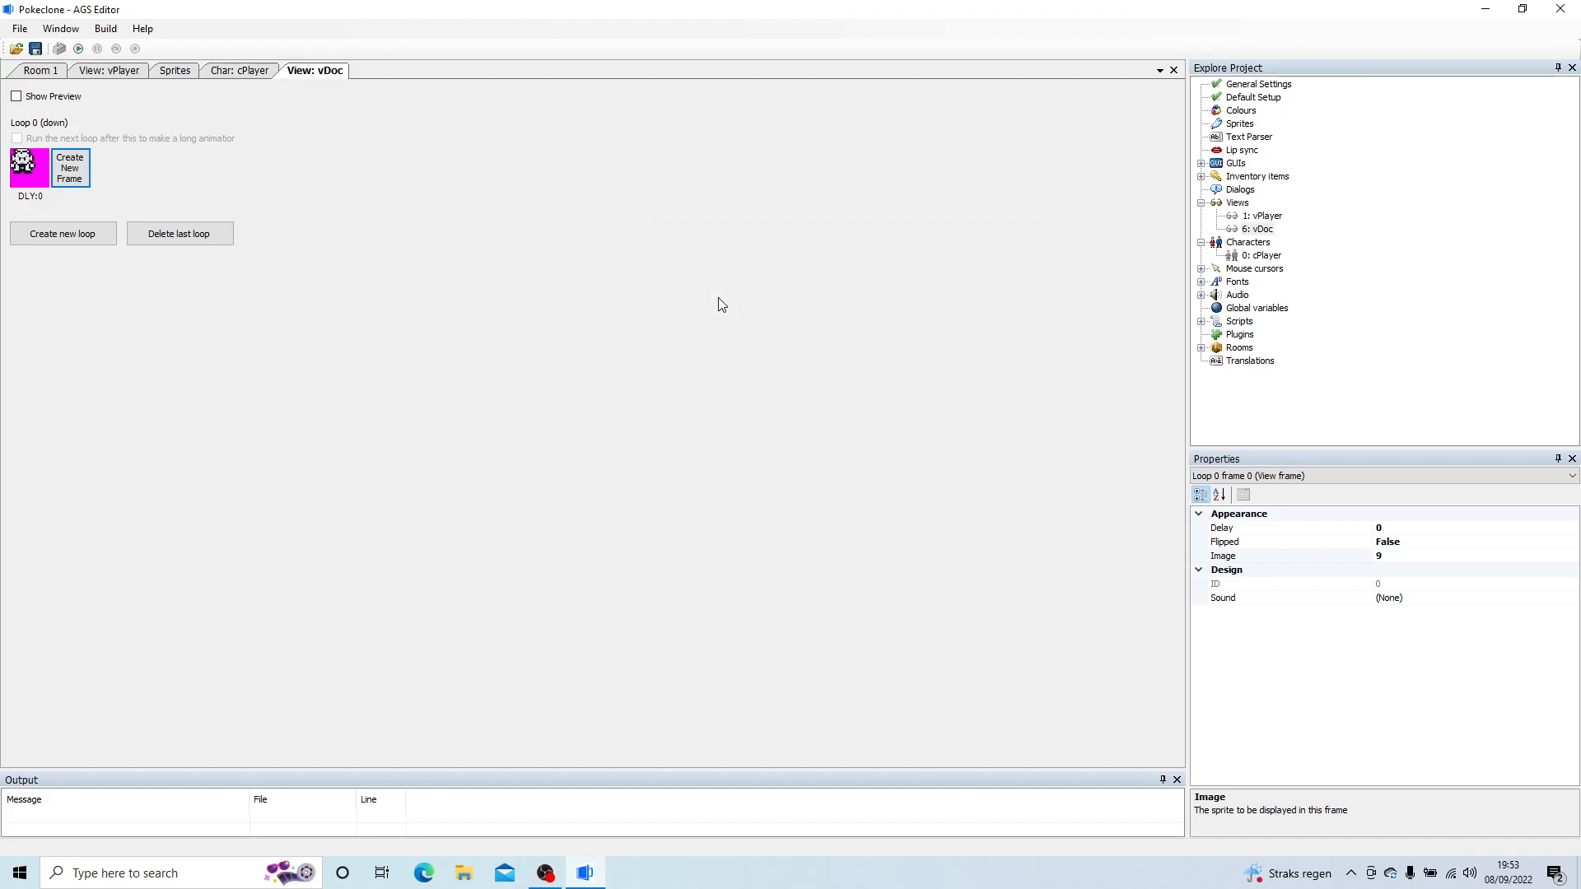
{"action": "left_click", "coordinate": [38, 234]}
{"action": "left_click", "coordinate": [38, 260]}
{"action": "double_click", "coordinate": [32, 259]}
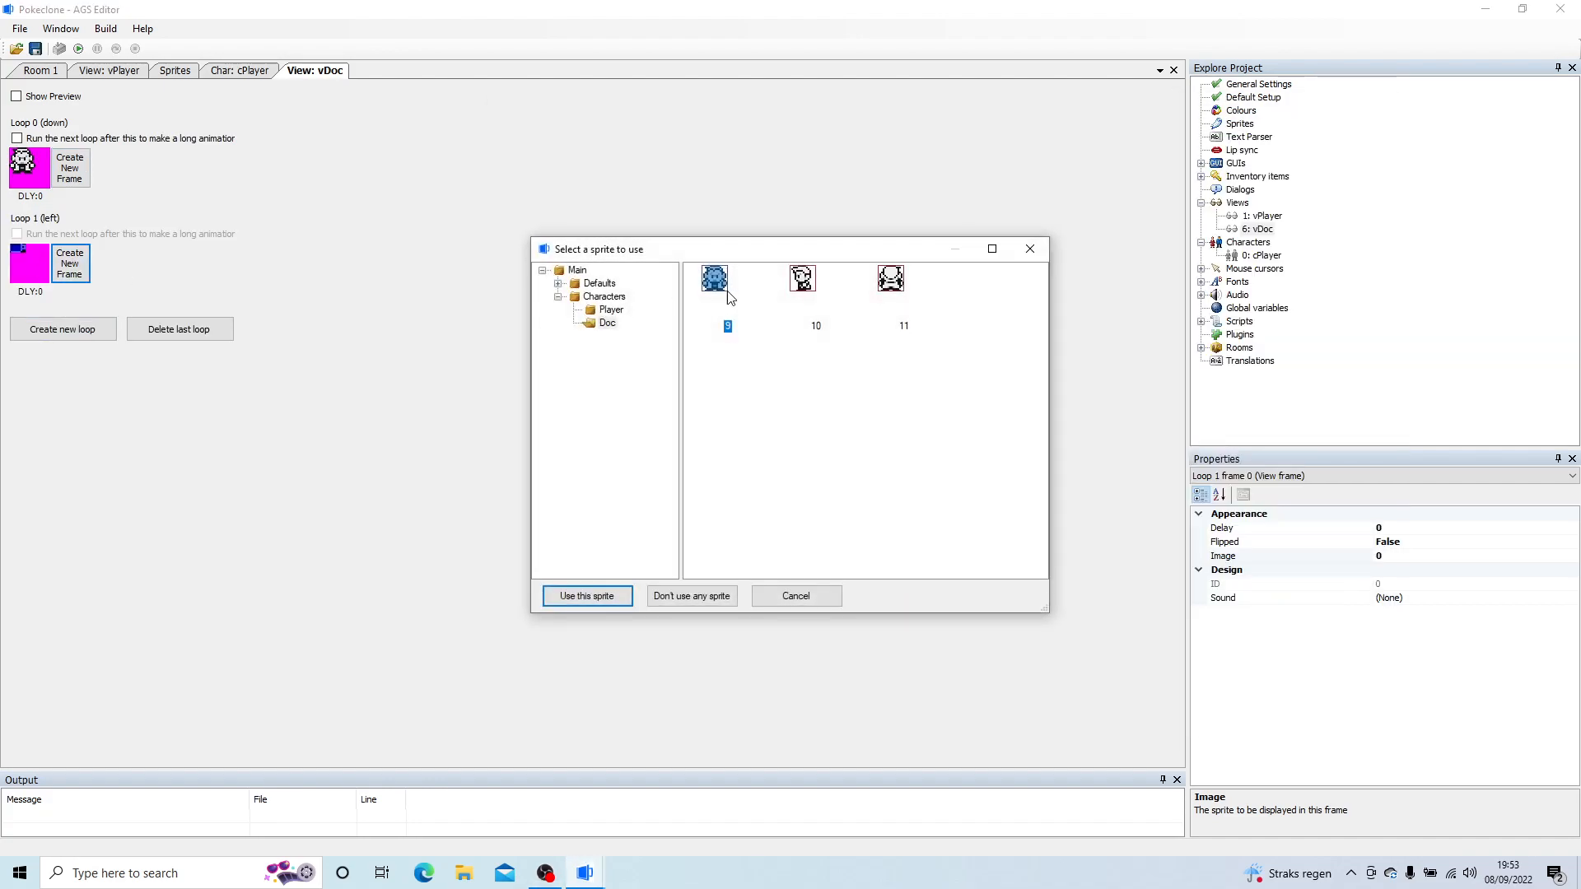
{"action": "double_click", "coordinate": [811, 284]}
Step: Create loop 2 (right) with one frame using sprite 10 and flip that frame
{"action": "left_click", "coordinate": [42, 329]}
{"action": "left_click", "coordinate": [33, 359]}
{"action": "double_click", "coordinate": [29, 359]}
{"action": "double_click", "coordinate": [793, 289]}
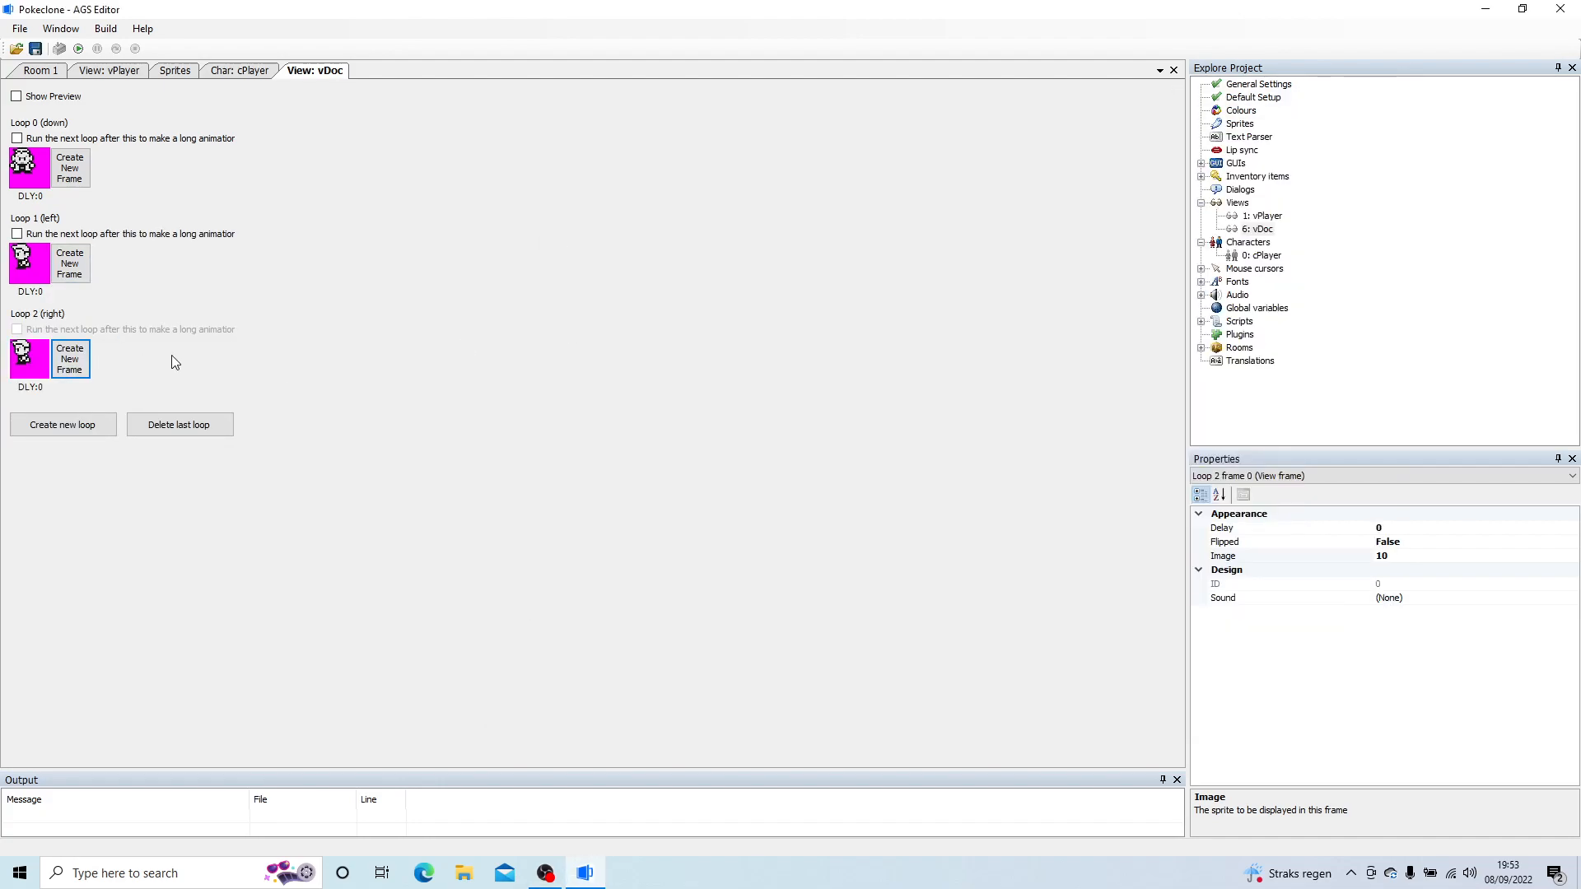
{"action": "right_click", "coordinate": [56, 371]}
{"action": "left_click", "coordinate": [85, 375]}
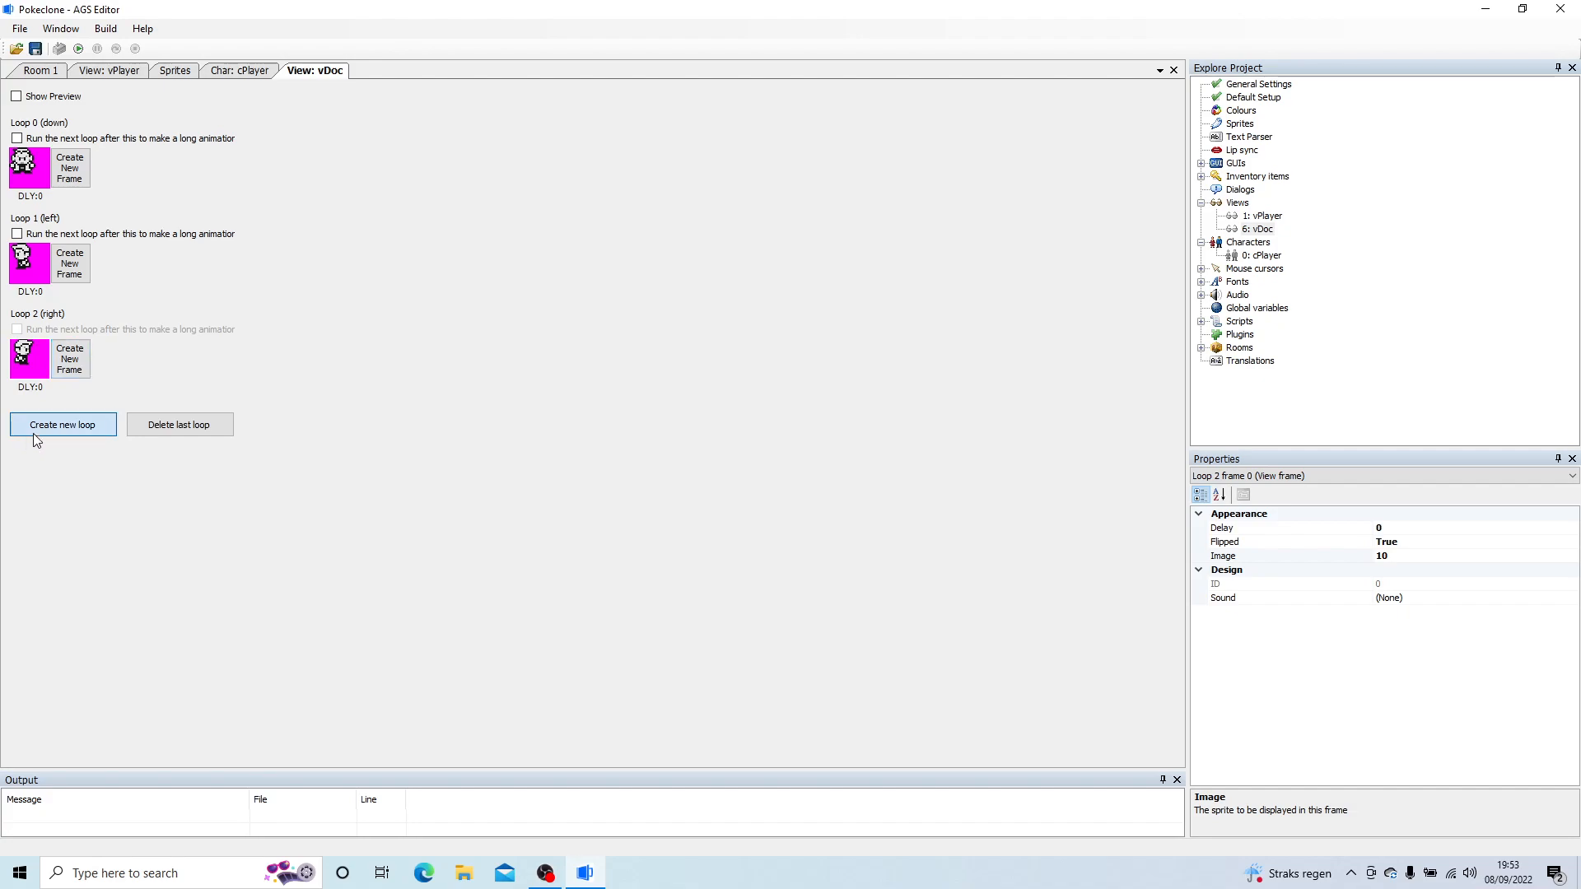
Step: Create loop 3 (up) in the vDoc view with one frame using sprite 11
{"action": "left_click", "coordinate": [83, 425]}
{"action": "left_click", "coordinate": [29, 454]}
{"action": "double_click", "coordinate": [41, 452]}
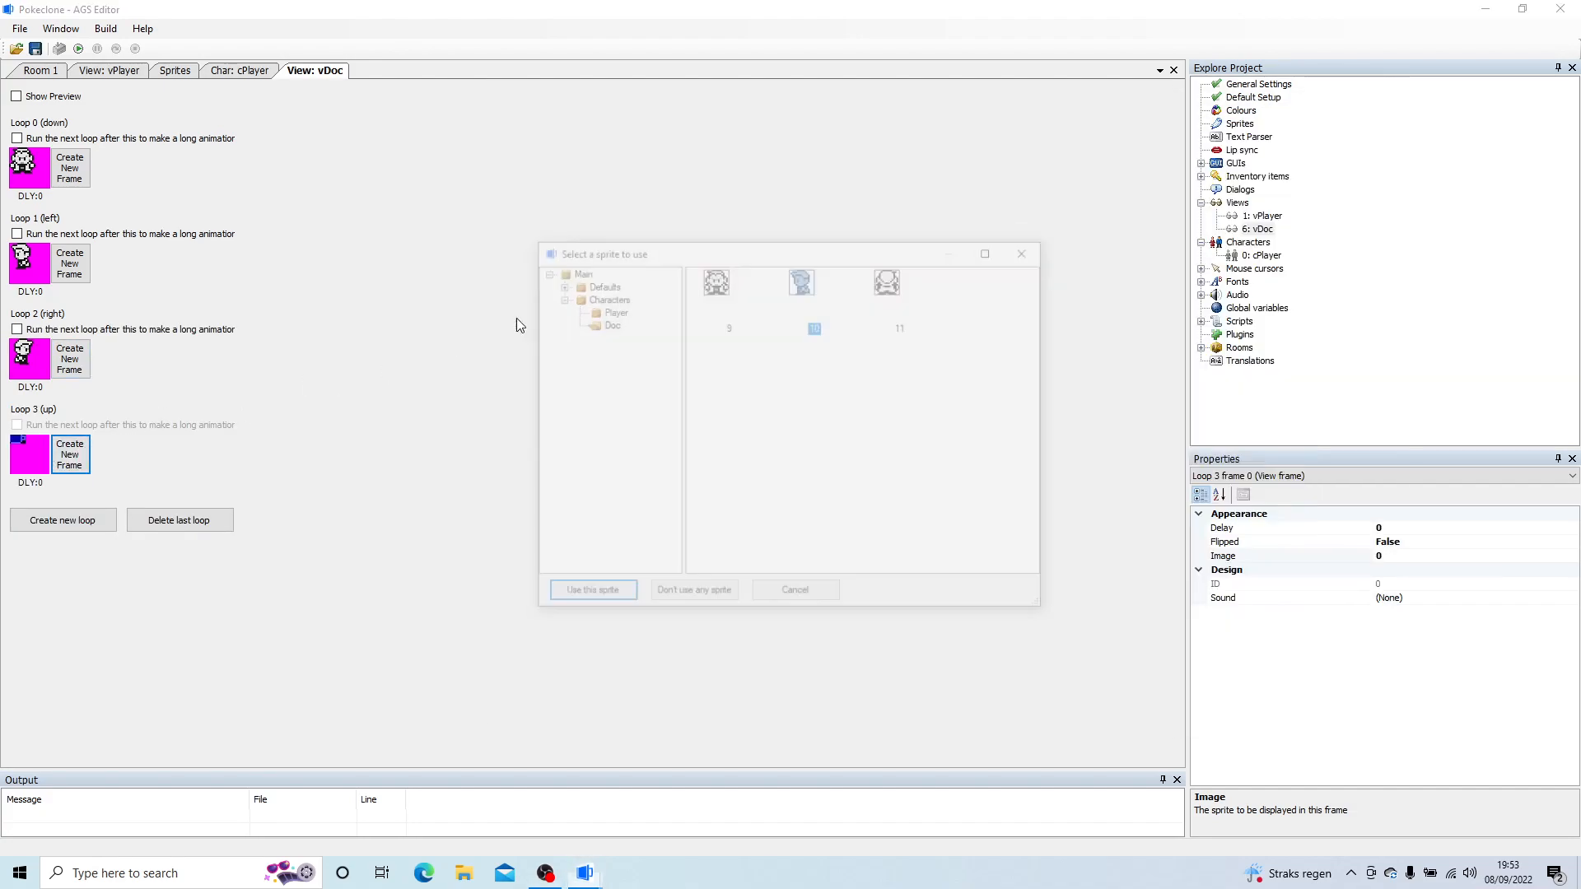
{"action": "double_click", "coordinate": [895, 280]}
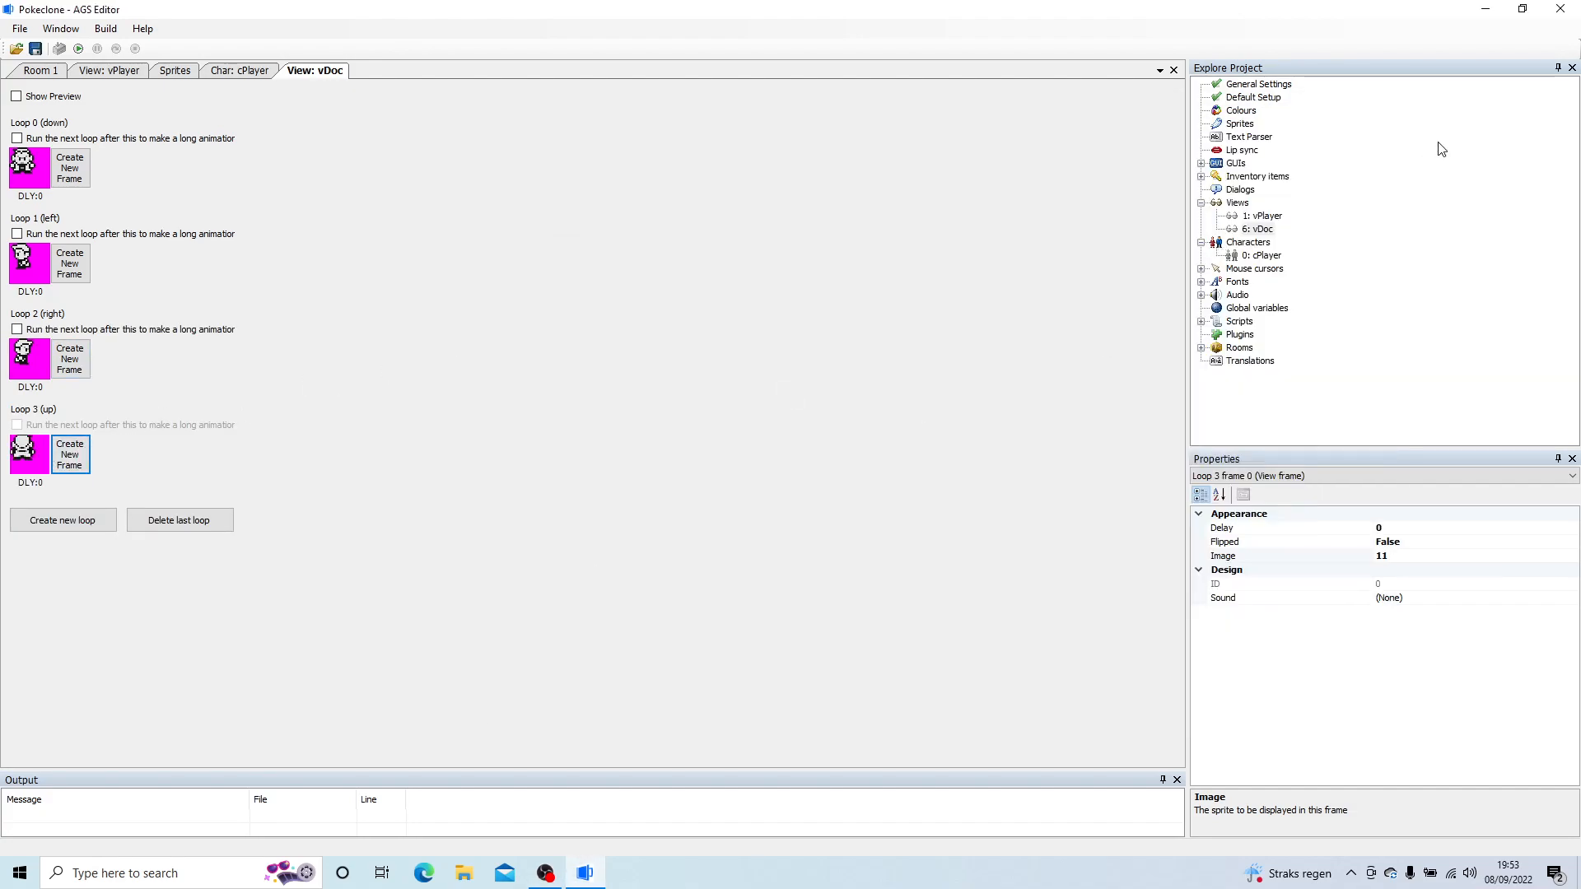
Step: Create a new character and set its NormalView to the vDoc view
{"action": "left_click", "coordinate": [1253, 245]}
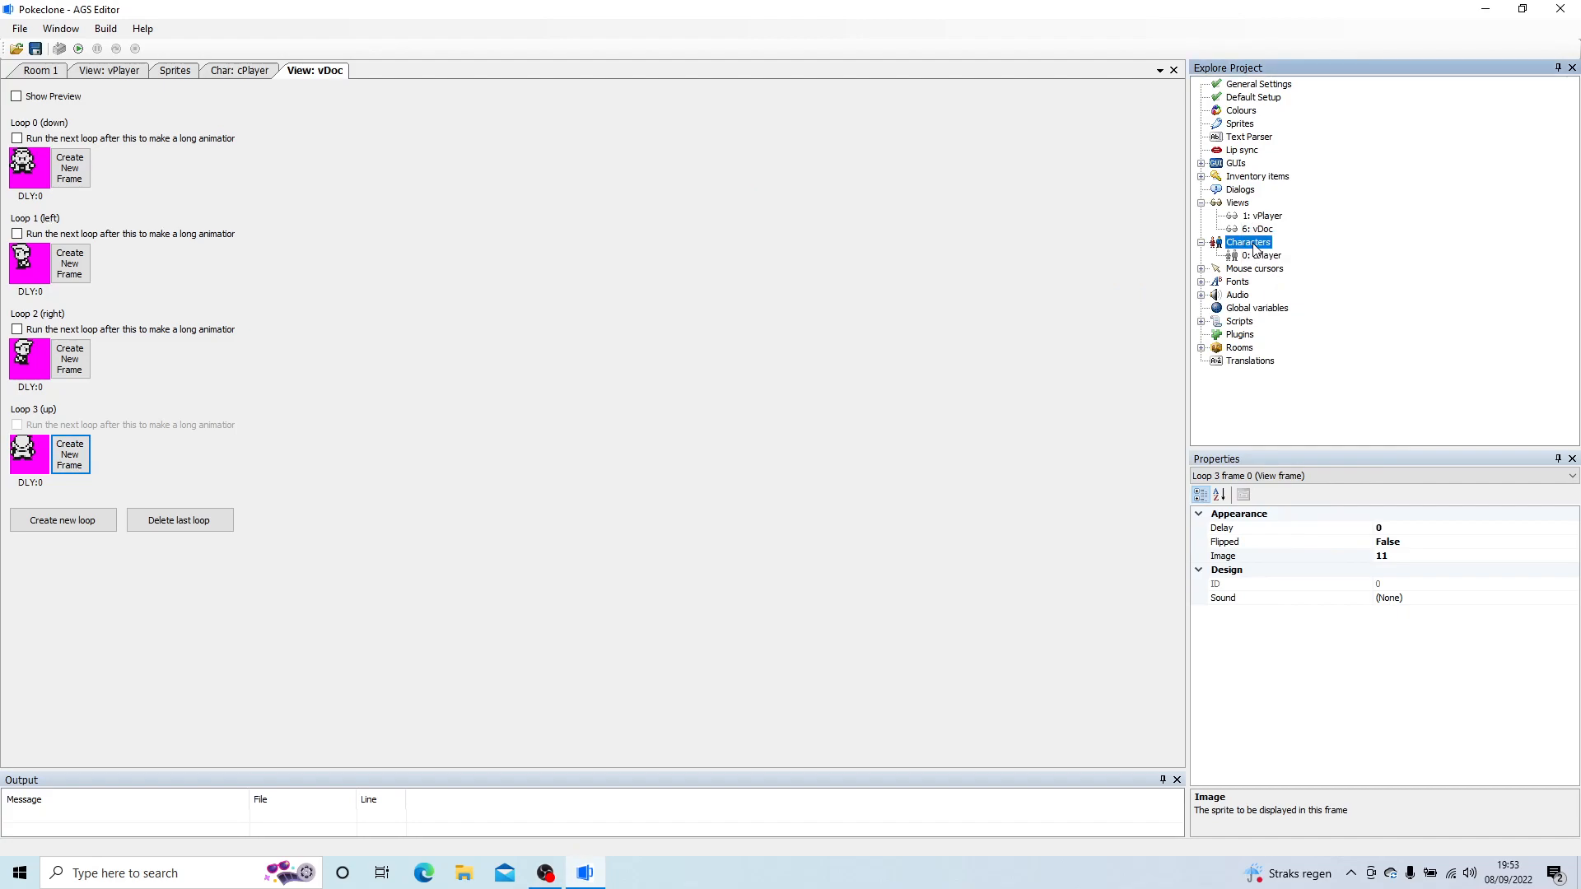
{"action": "right_click", "coordinate": [1246, 247]}
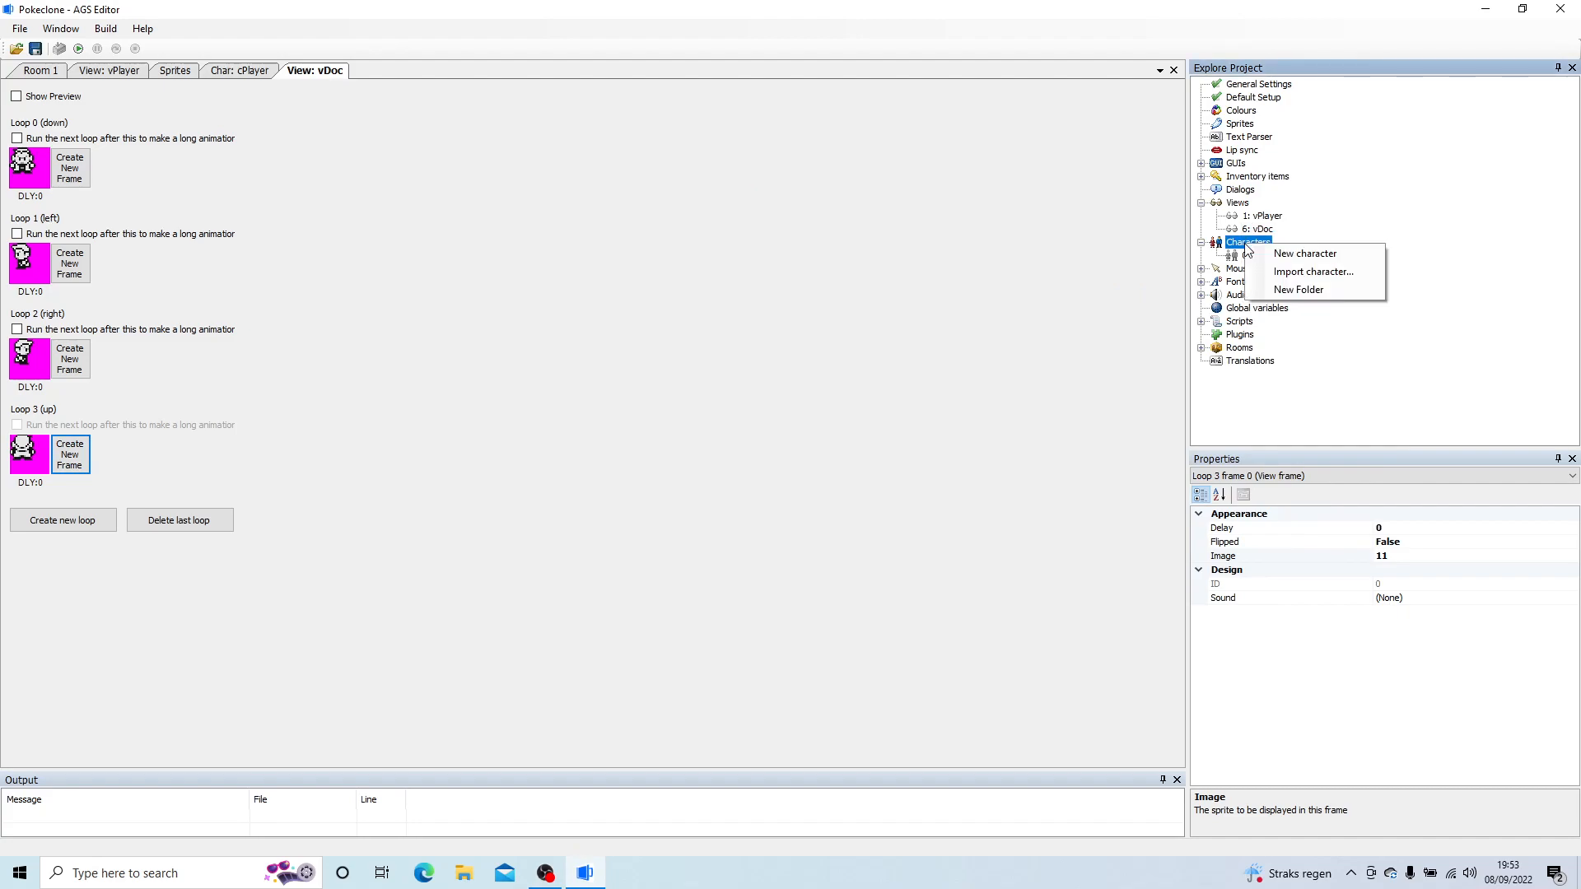
{"action": "left_click", "coordinate": [1293, 252]}
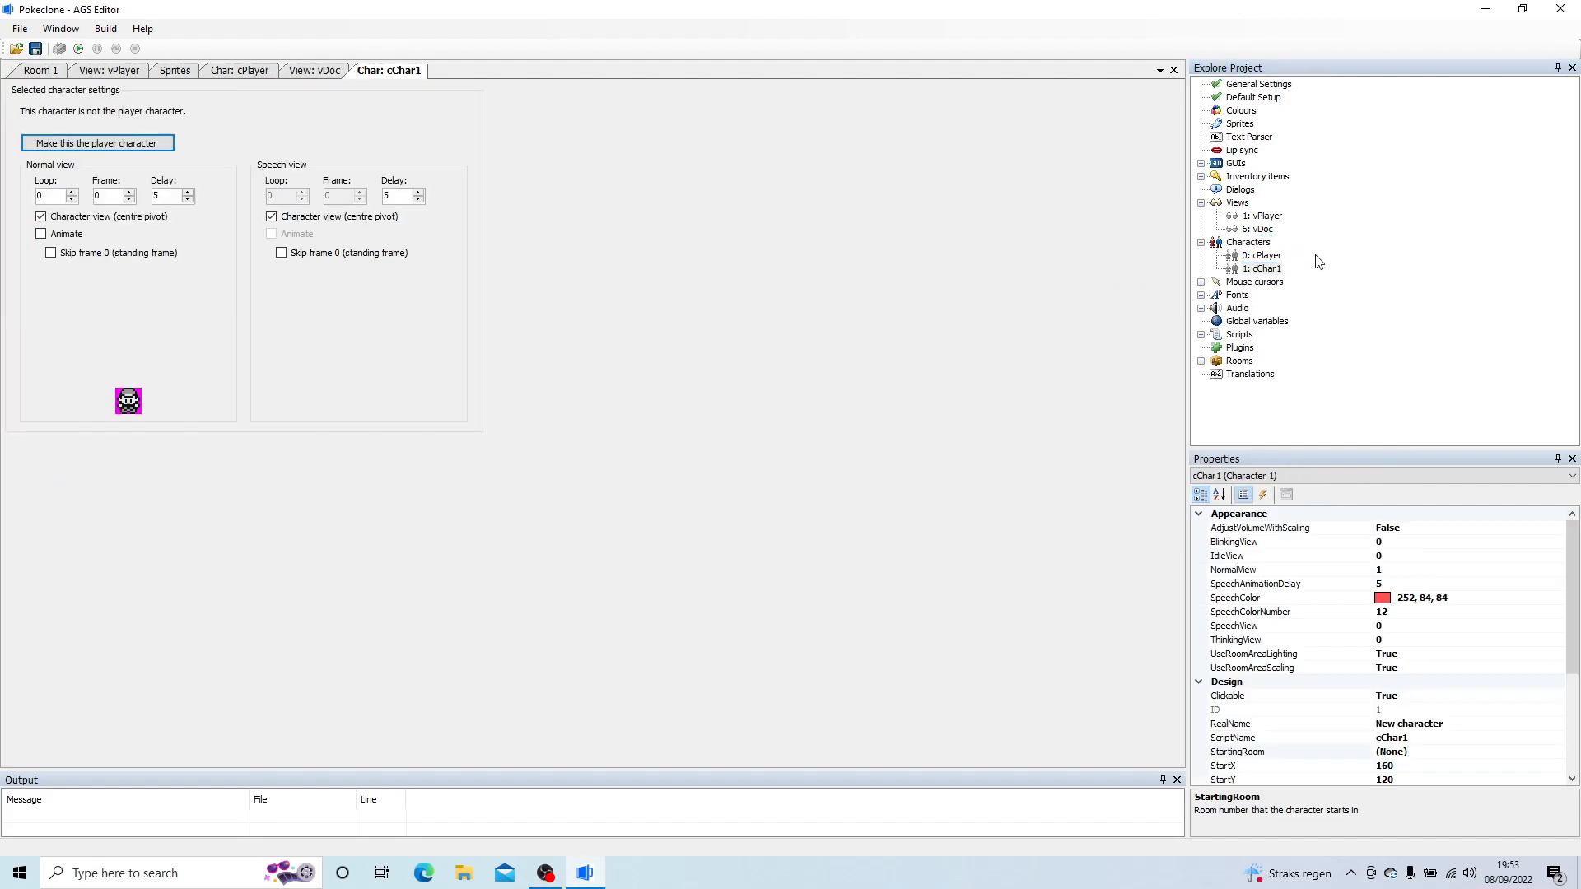
{"action": "left_click", "coordinate": [1562, 626]}
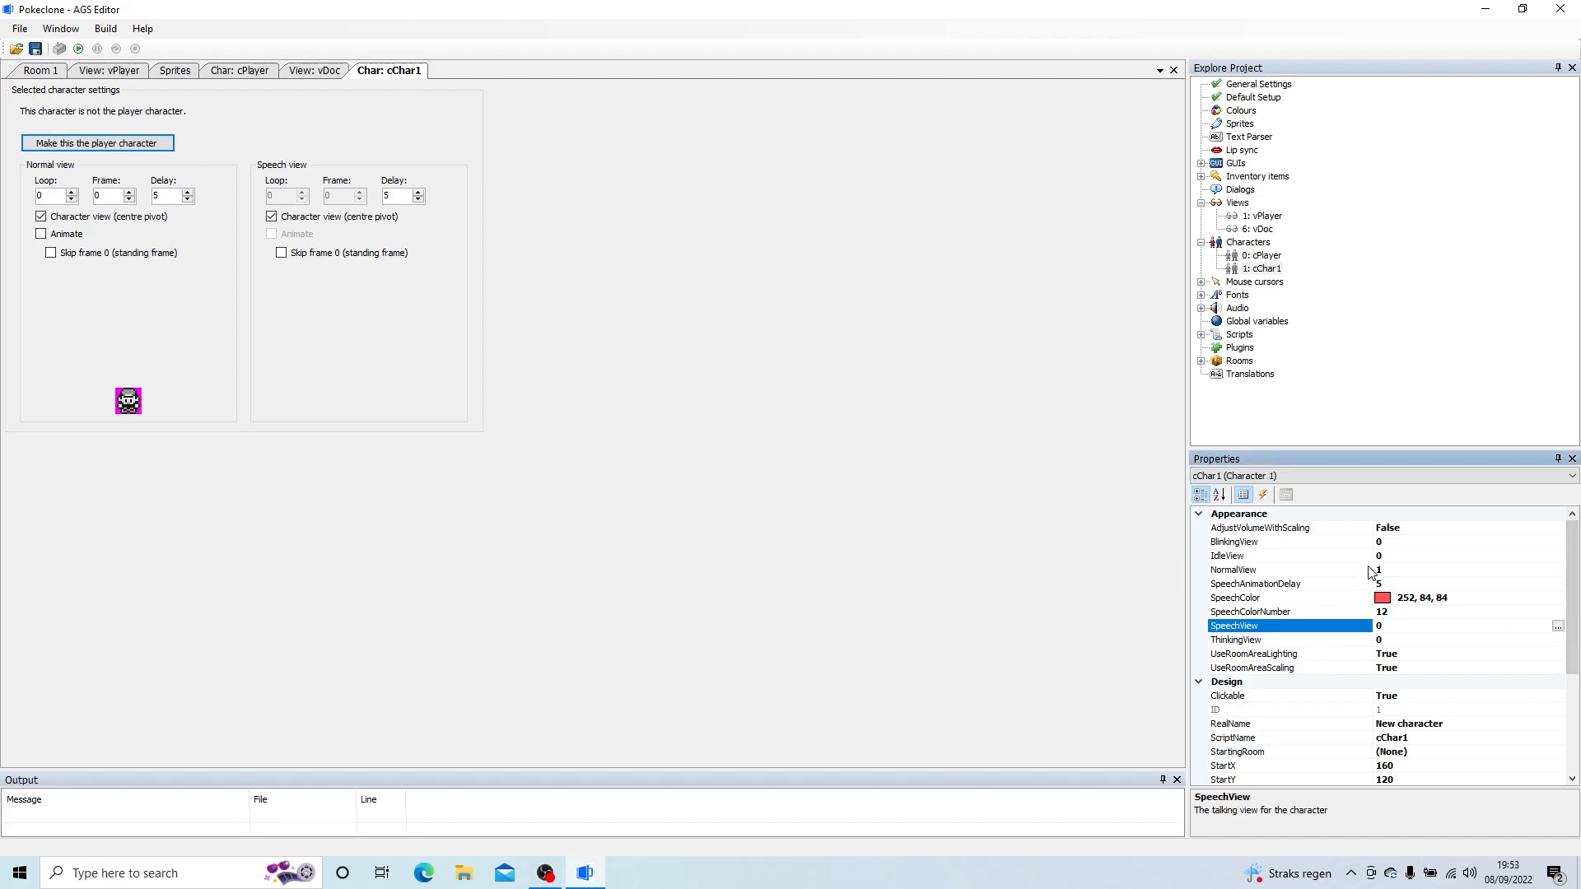
{"action": "left_click", "coordinate": [1234, 572]}
{"action": "left_click", "coordinate": [1554, 569]}
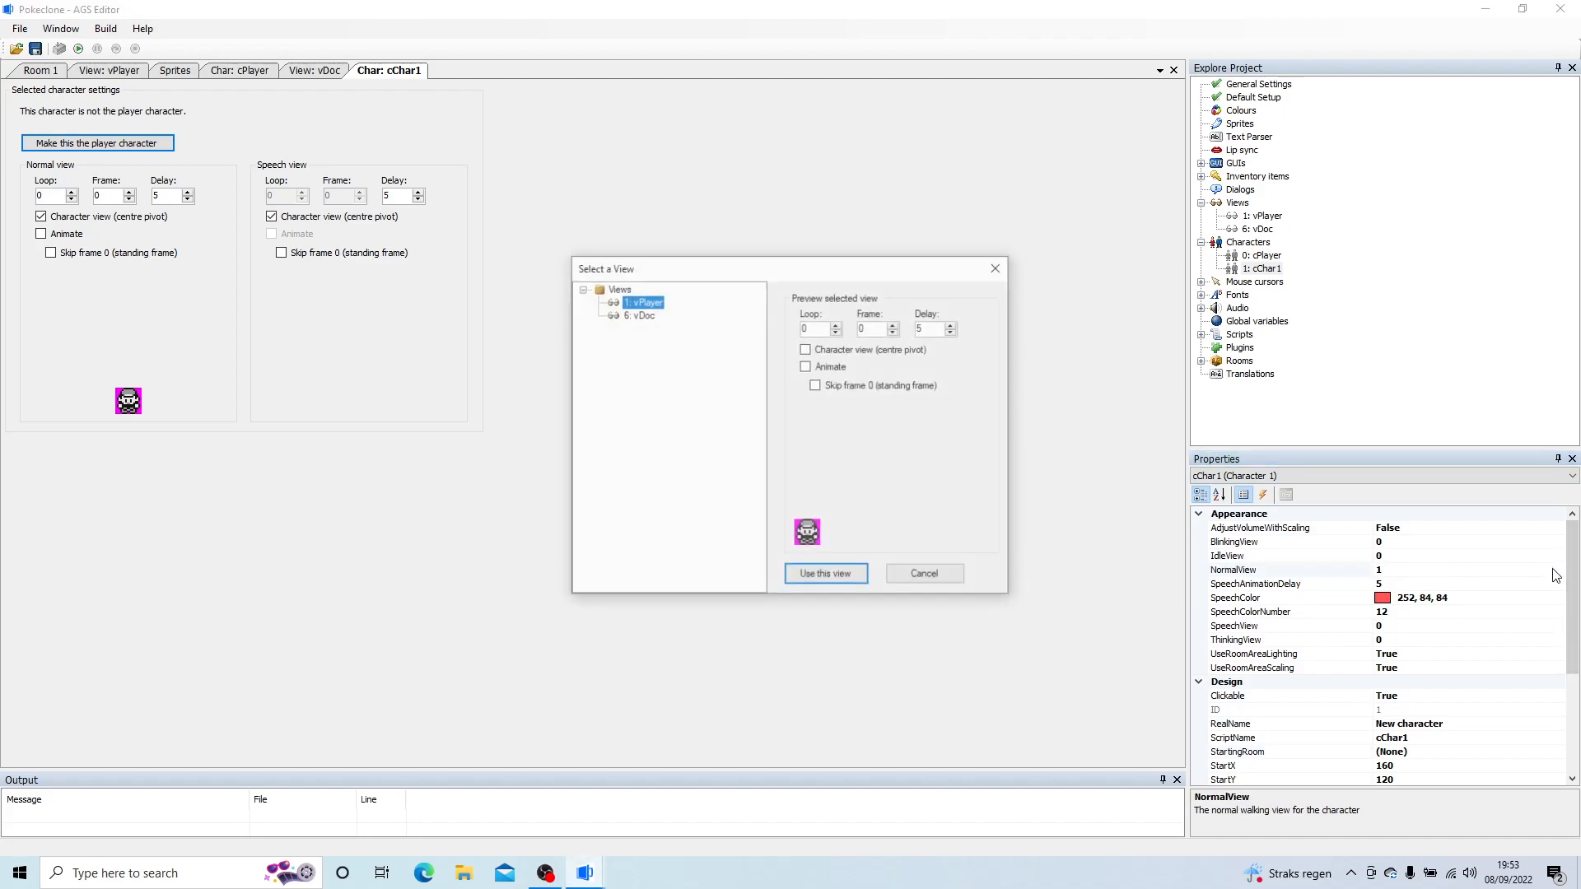
{"action": "left_click", "coordinate": [639, 316]}
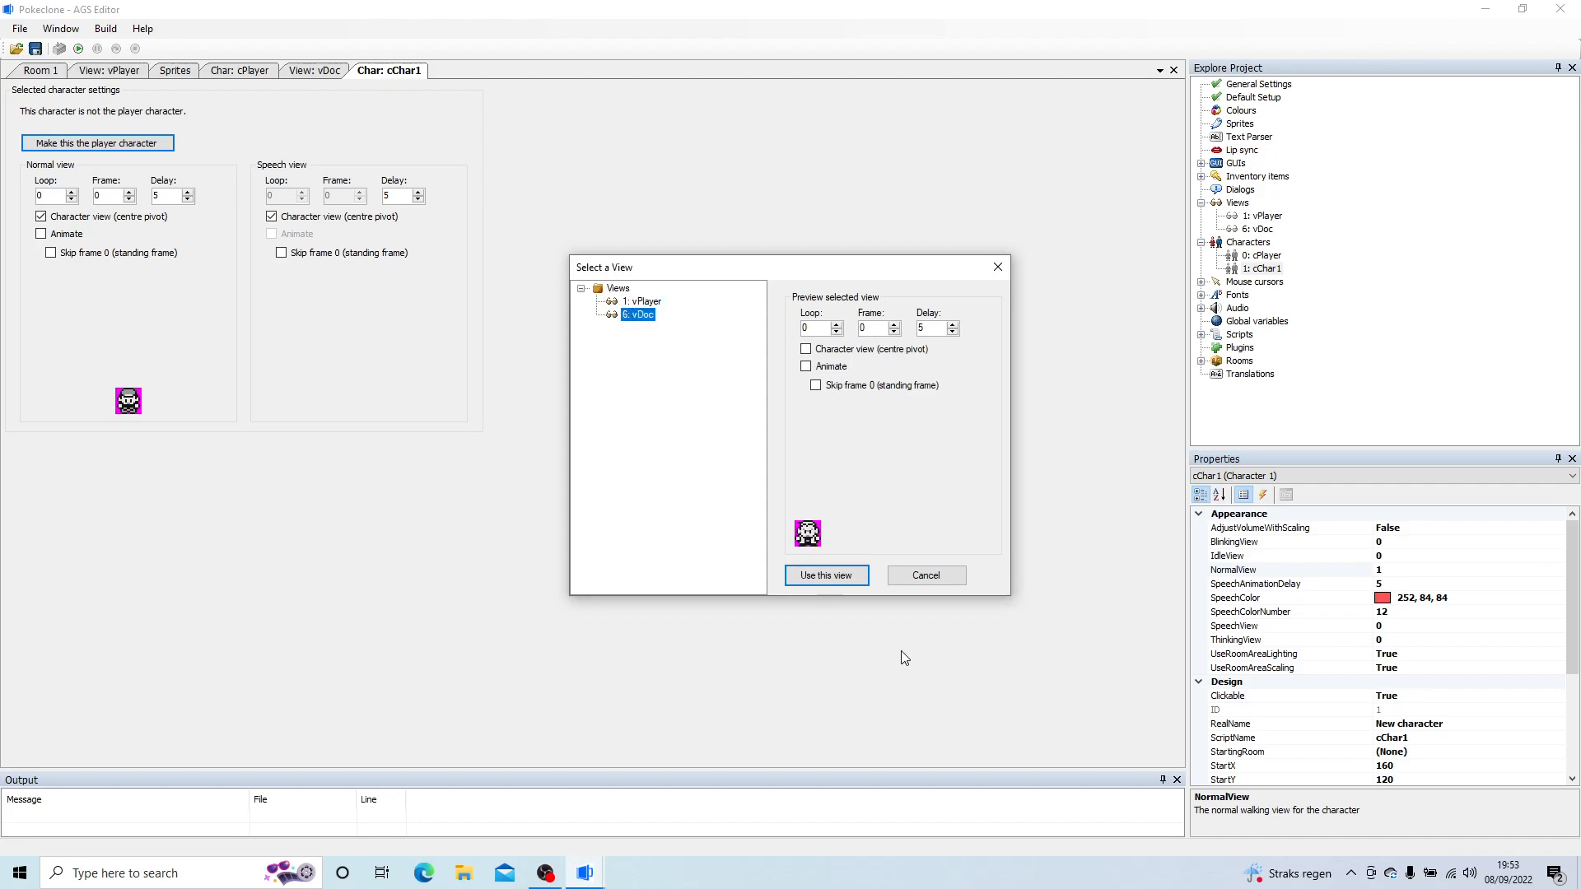
{"action": "left_click", "coordinate": [816, 577]}
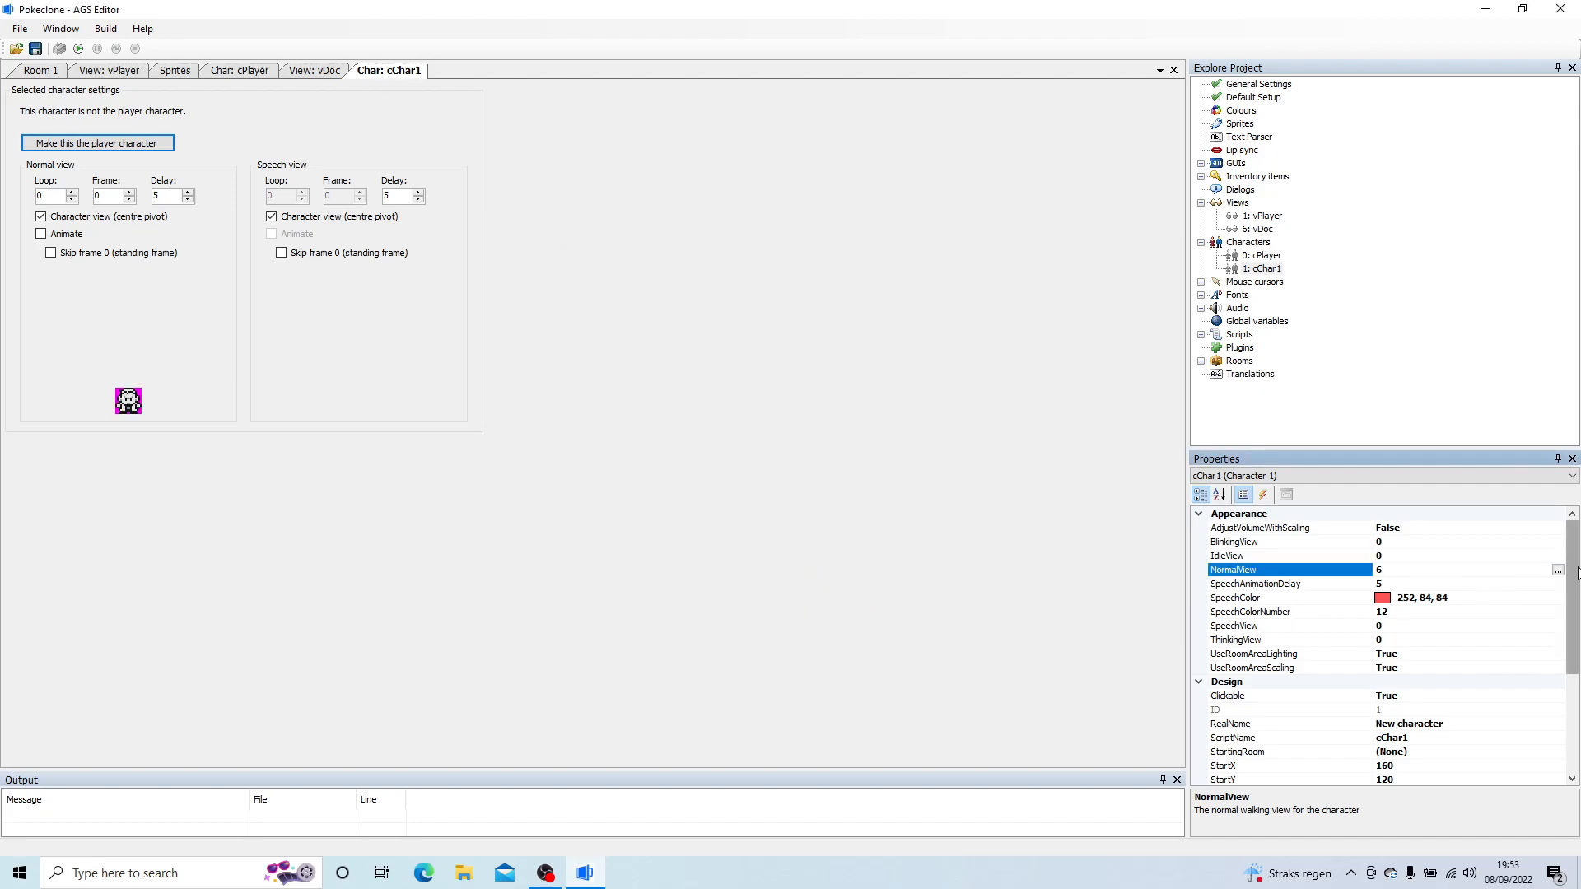
Step: Set the new character's RealName to Doc White and its ScriptName to cDoc
{"action": "left_click_drag", "start_coordinate": [1577, 575], "coordinate": [1578, 618]}
{"action": "left_click", "coordinate": [1422, 653]}
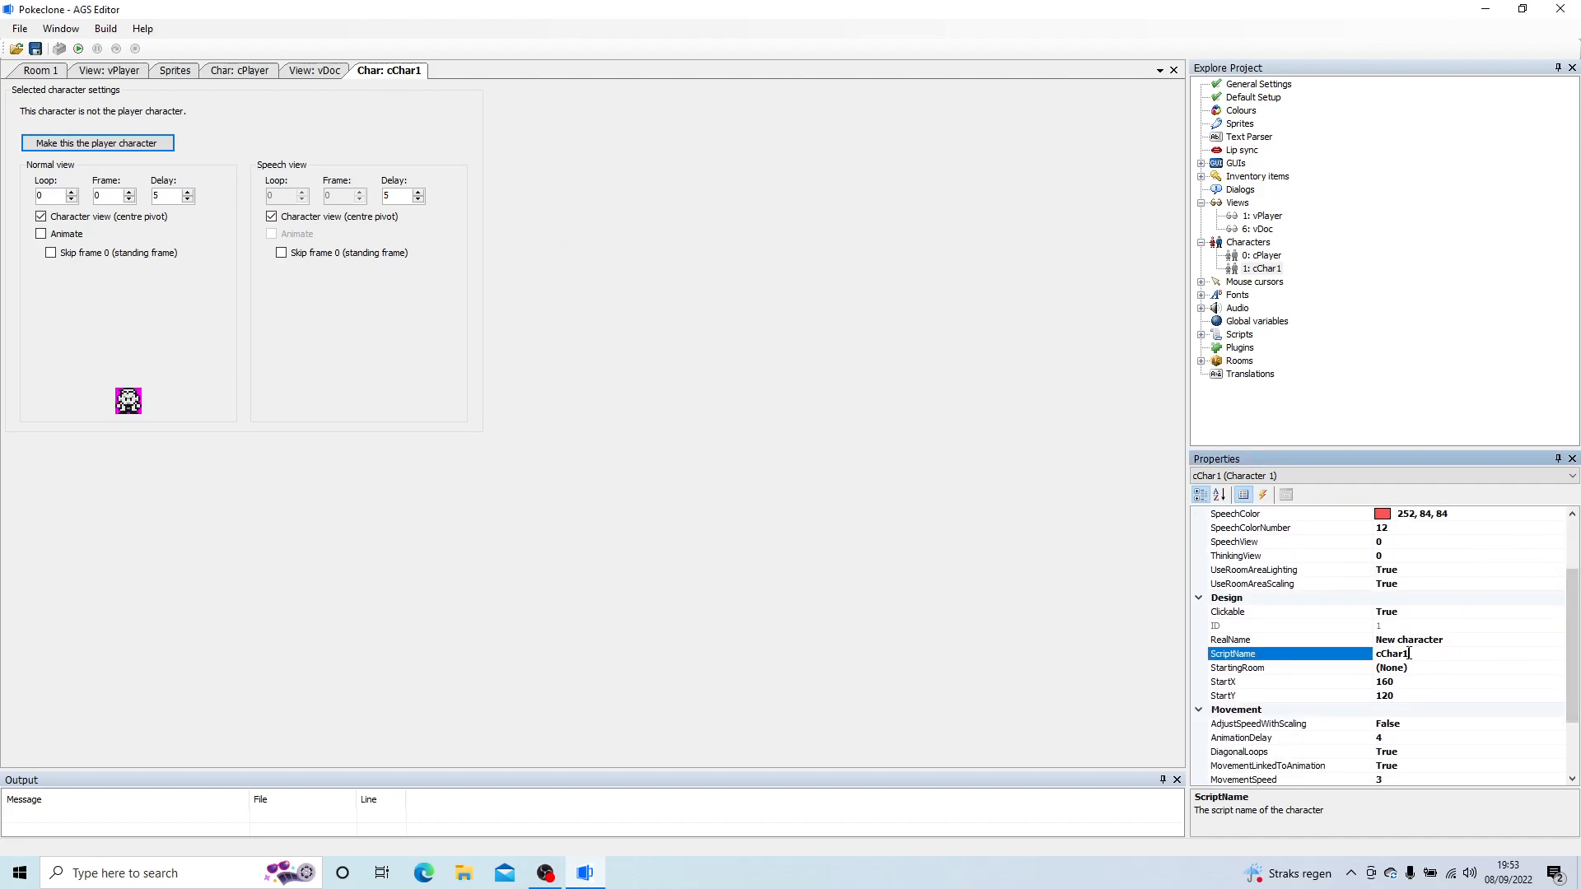
{"action": "left_click", "coordinate": [1448, 641]}
{"action": "left_click", "coordinate": [1281, 641]}
{"action": "type", "text": "Doc White"}
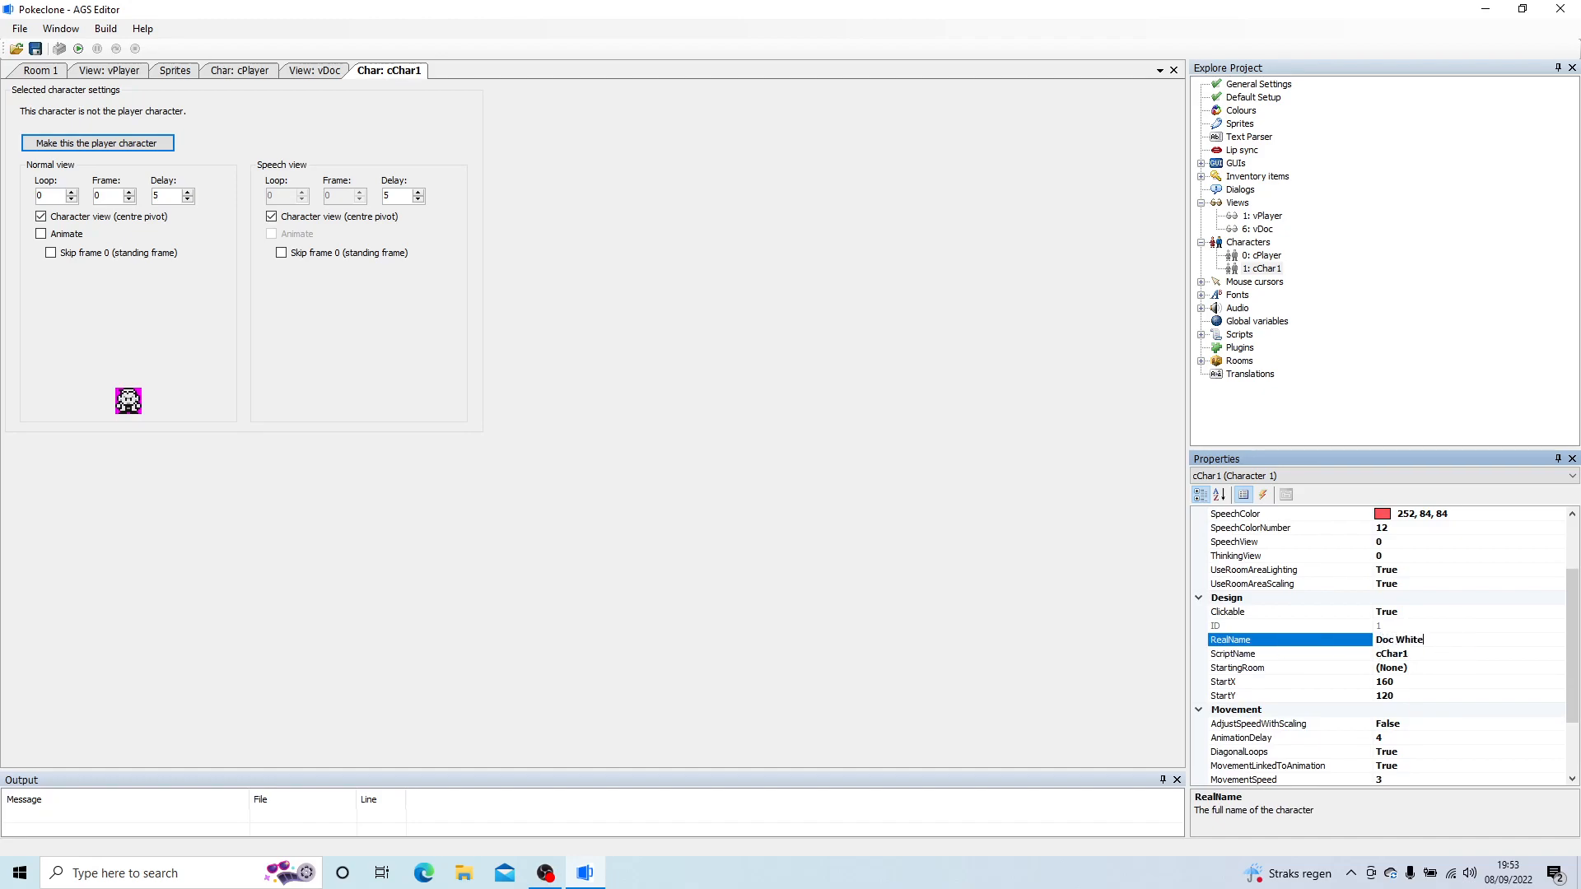
{"action": "left_click", "coordinate": [1413, 653]}
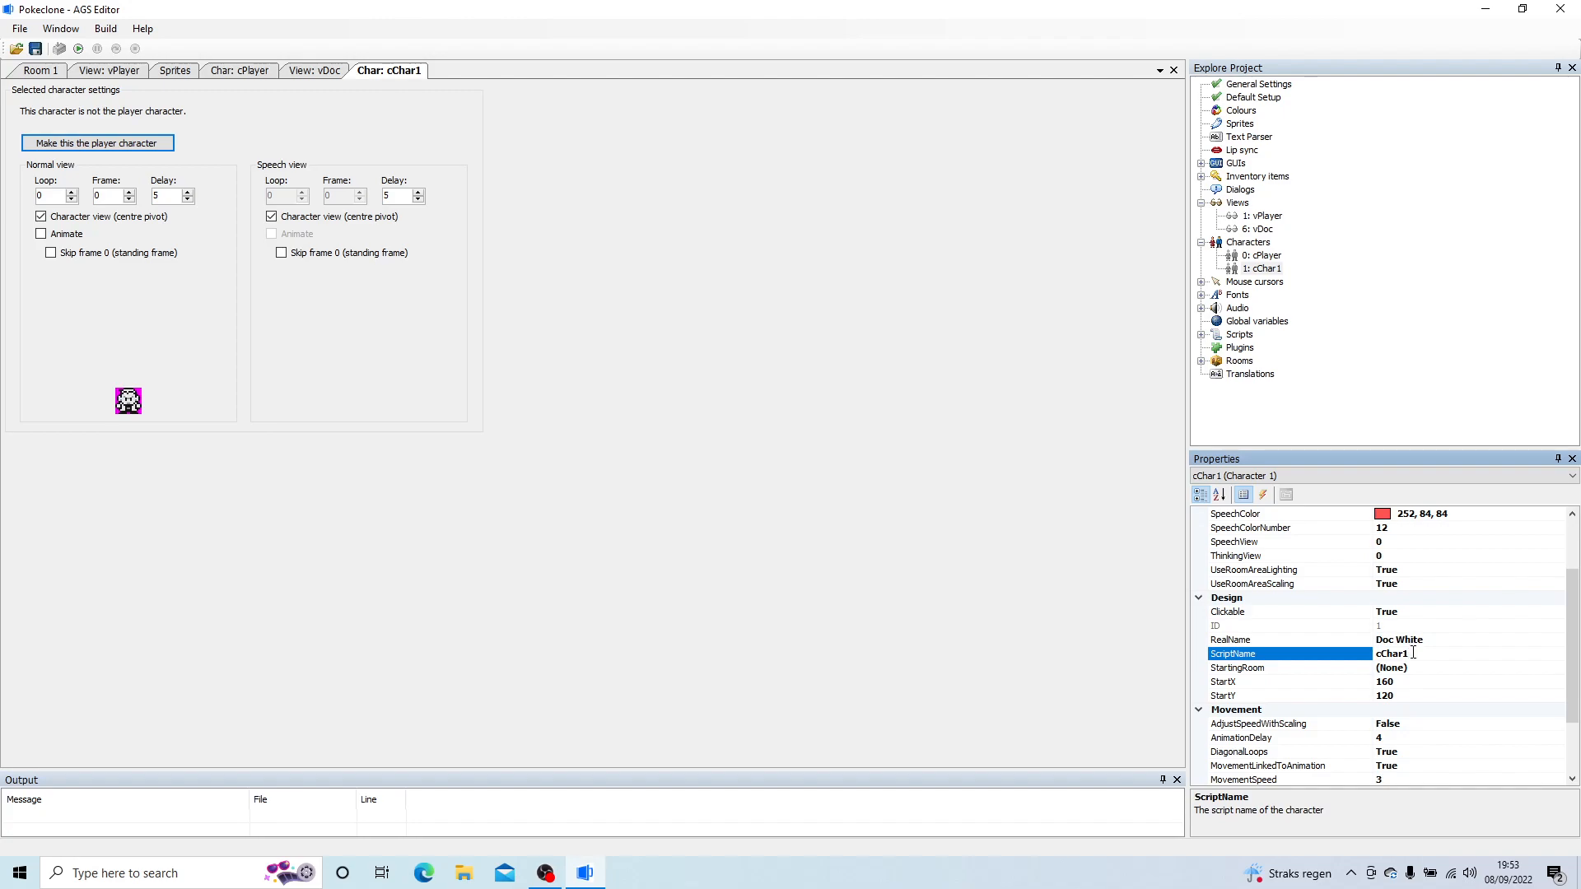
{"action": "key", "text": "Return"}
{"action": "left_click", "coordinate": [1425, 667]}
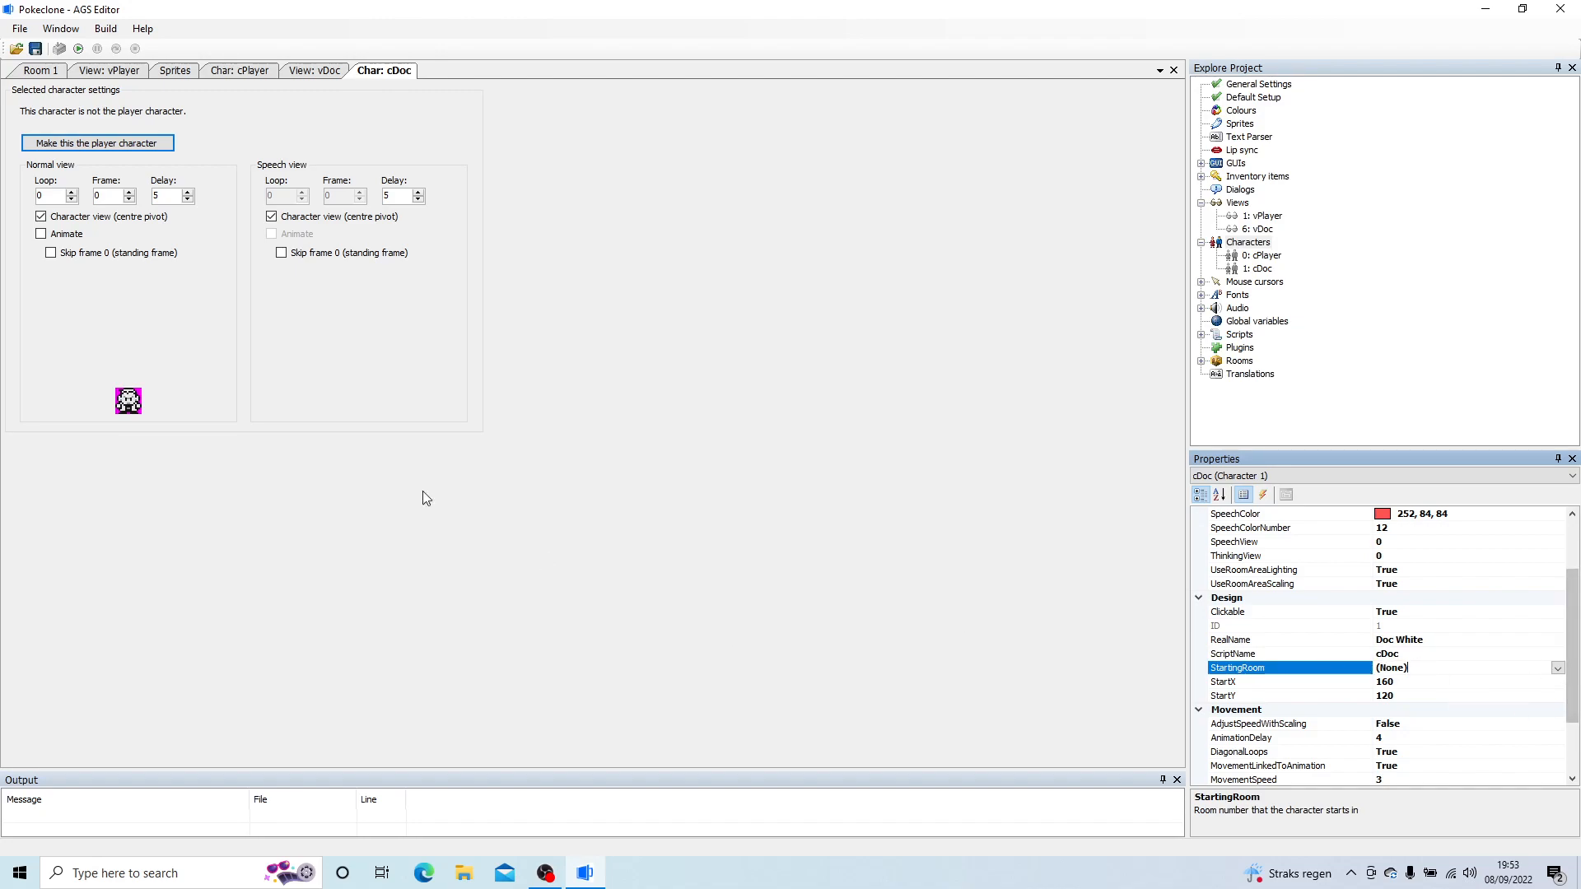
Step: Close the open cDoc, vDoc, cPlayer and vPlayer editors, leaving the sprite manager open
{"action": "right_click", "coordinate": [391, 78]}
{"action": "left_click", "coordinate": [412, 87]}
{"action": "right_click", "coordinate": [304, 66]}
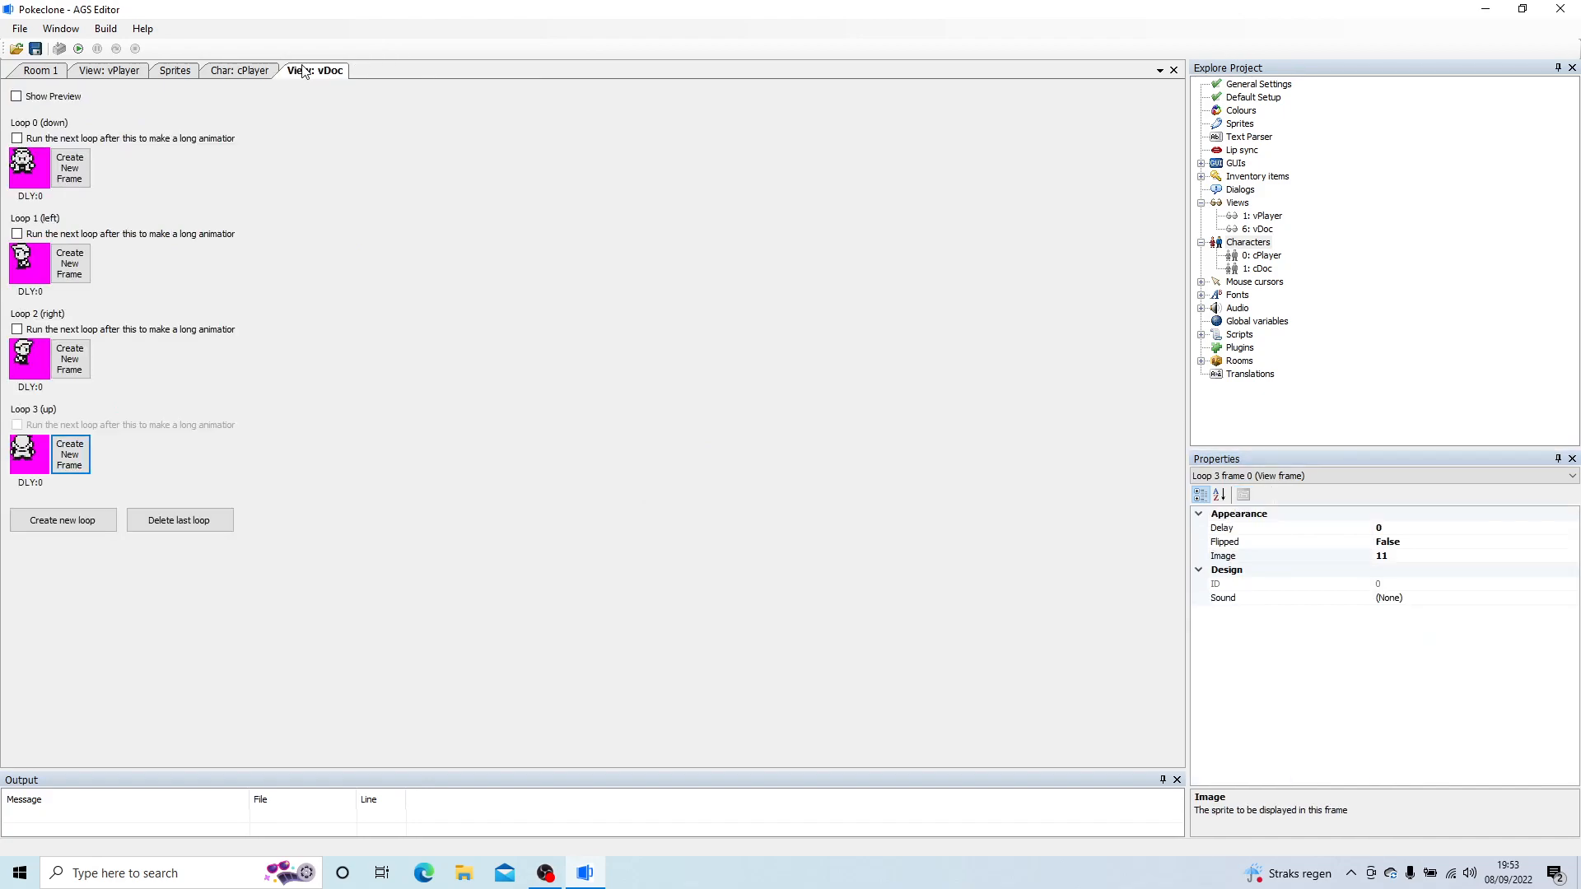
{"action": "left_click", "coordinate": [319, 79]}
{"action": "right_click", "coordinate": [245, 72]}
{"action": "left_click", "coordinate": [259, 80]}
{"action": "right_click", "coordinate": [185, 64]}
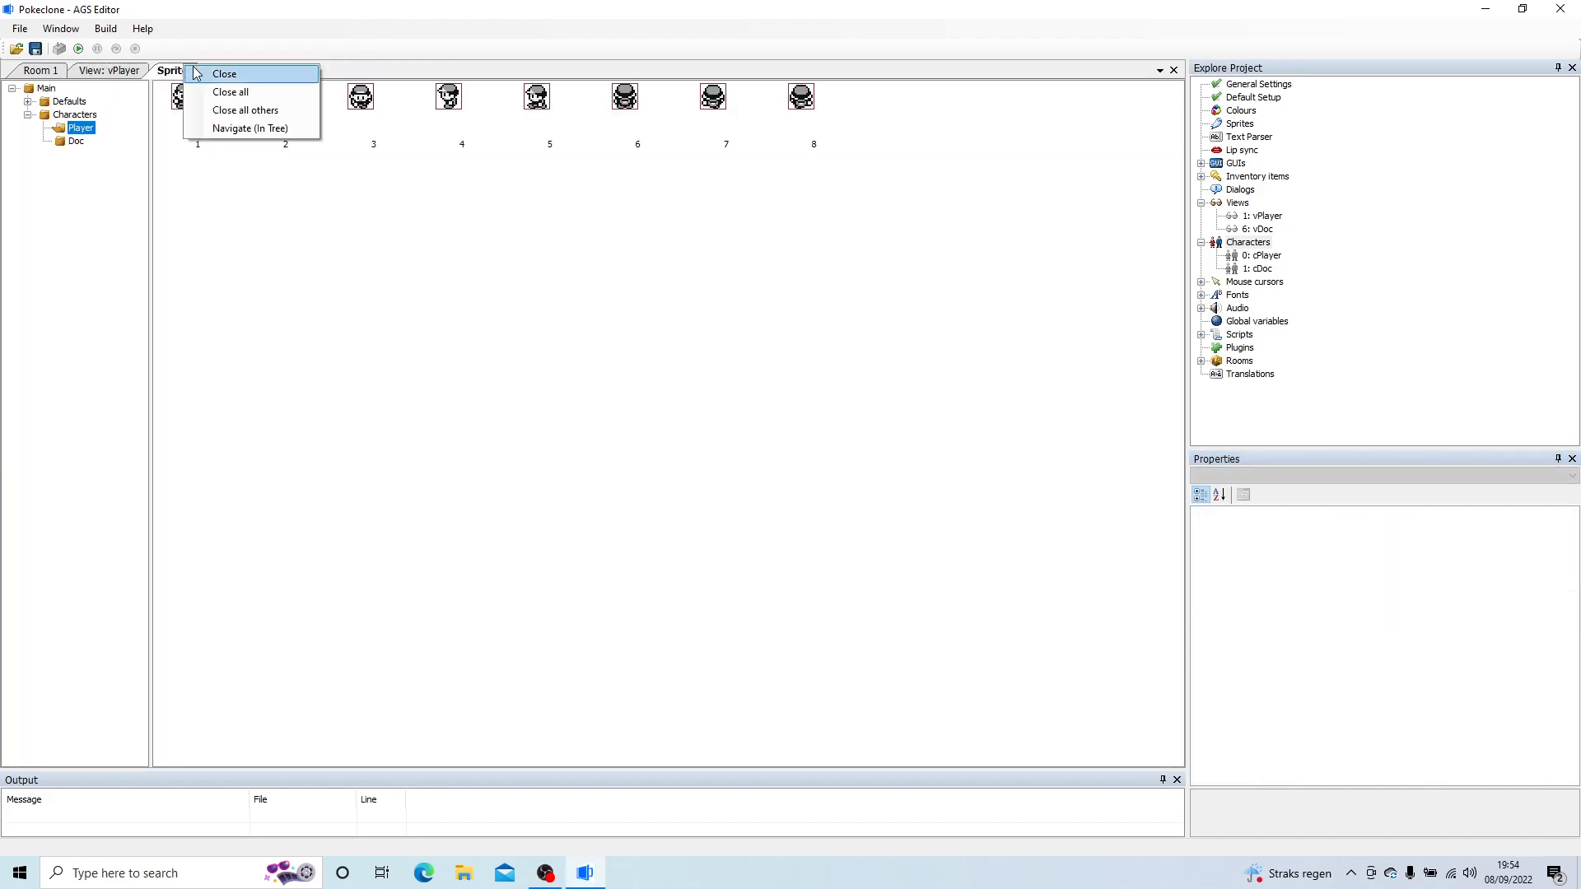
{"action": "right_click", "coordinate": [110, 70]}
{"action": "left_click", "coordinate": [120, 79]}
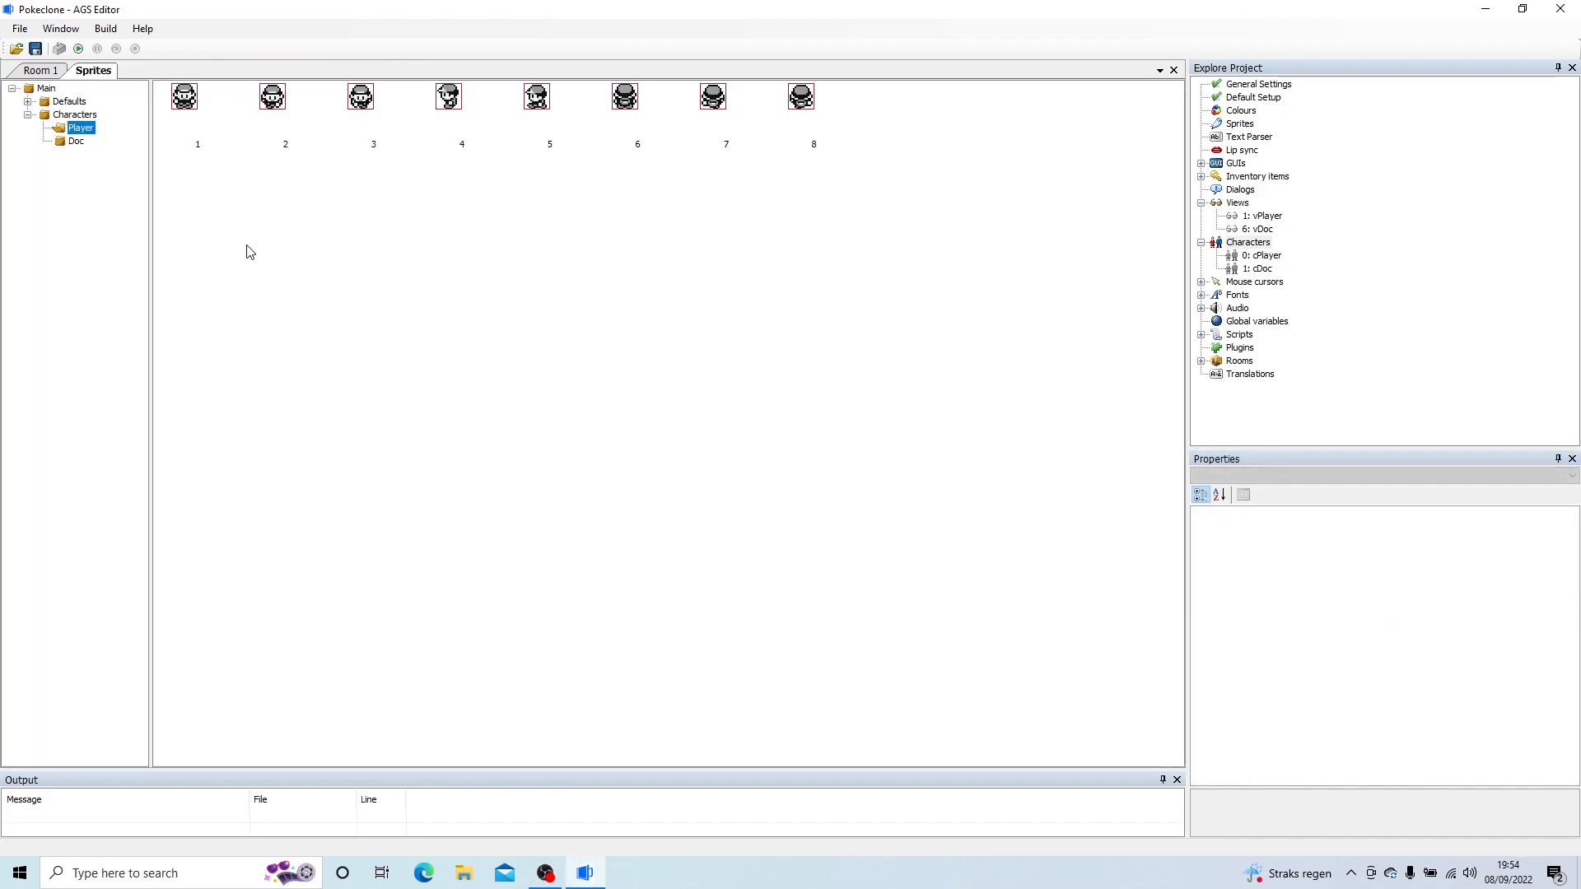
Step: Create a sprite sub-folder named Dexter inside the Characters folder
{"action": "left_click", "coordinate": [79, 116]}
{"action": "right_click", "coordinate": [80, 118]}
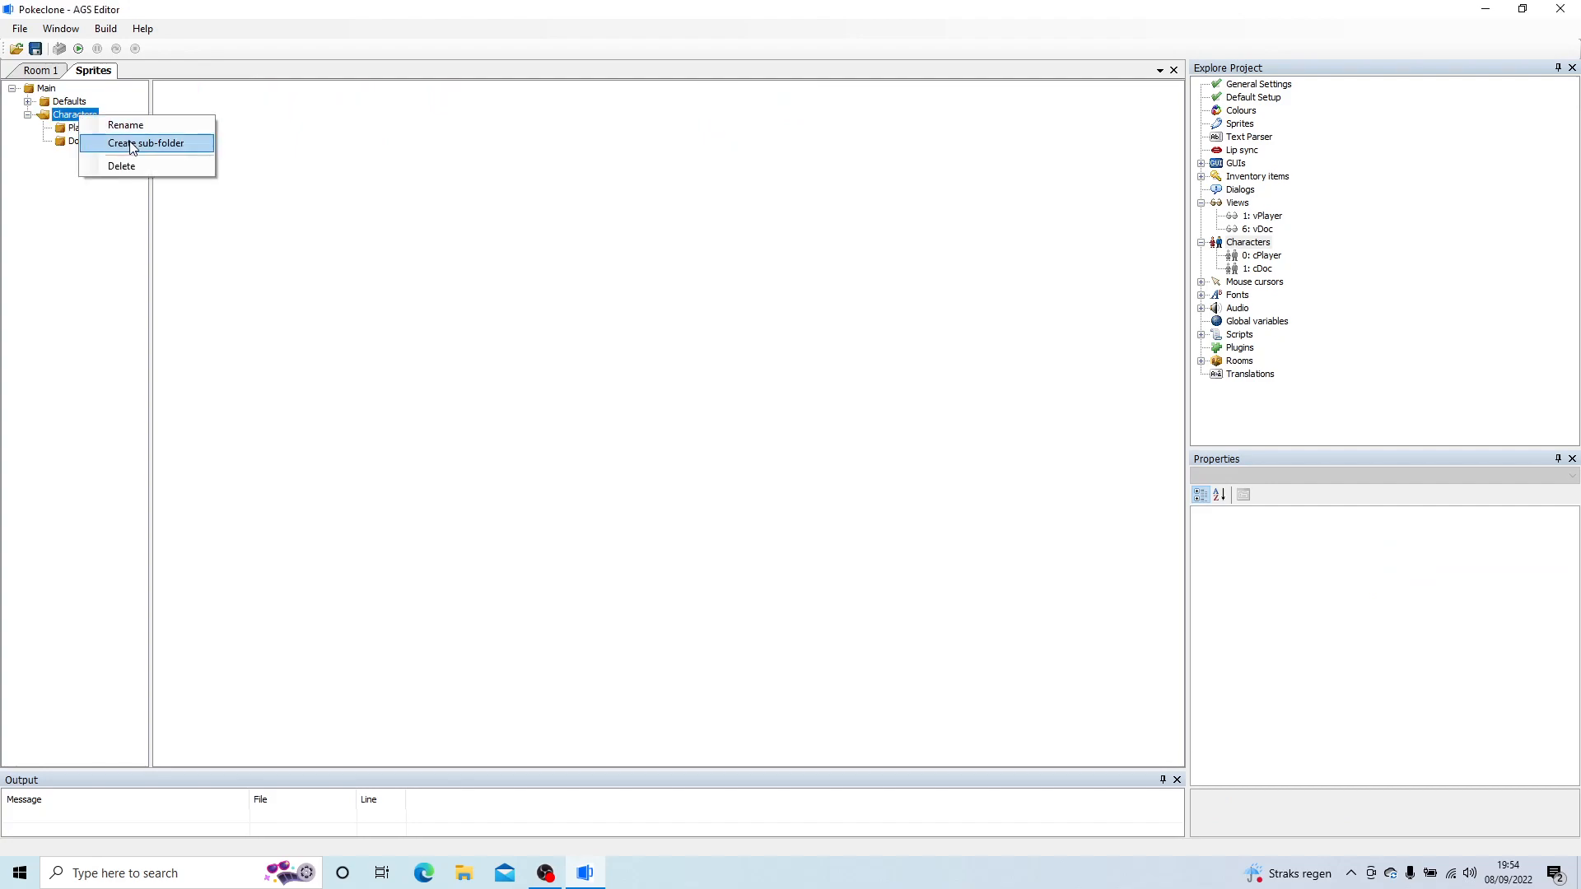
{"action": "left_click", "coordinate": [132, 145]}
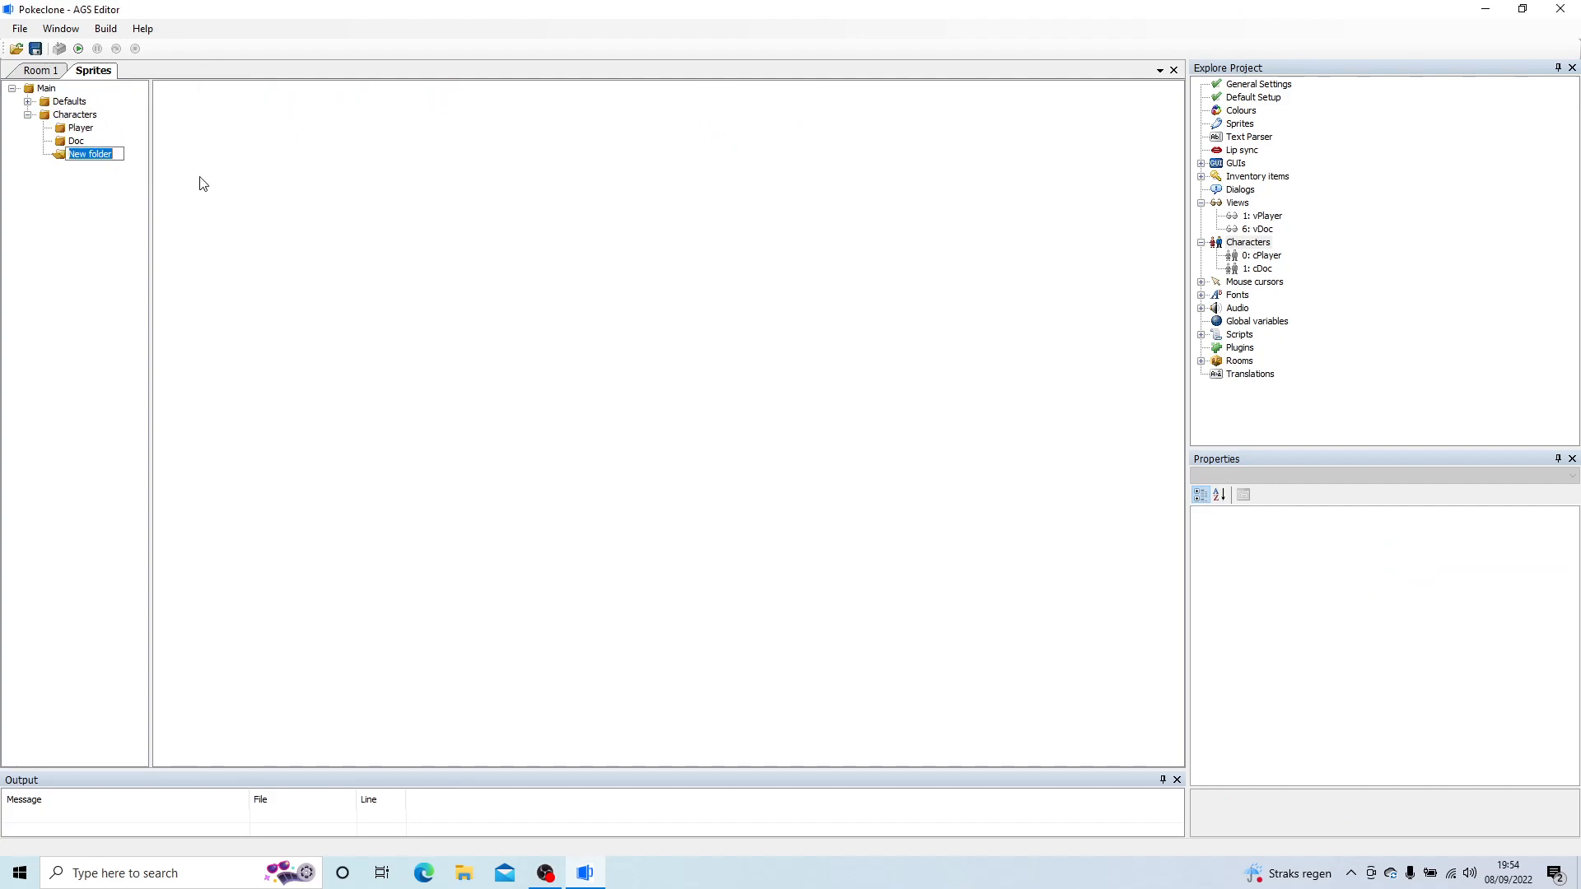
{"action": "type", "text": "Dexter"}
{"action": "key", "text": "Return"}
Step: Import D0, D1, D2, L0, L1, U0, U1 and U2 from the Artwork/Characters/Dexter folder into the Dexter sprite folder
{"action": "right_click", "coordinate": [203, 183]}
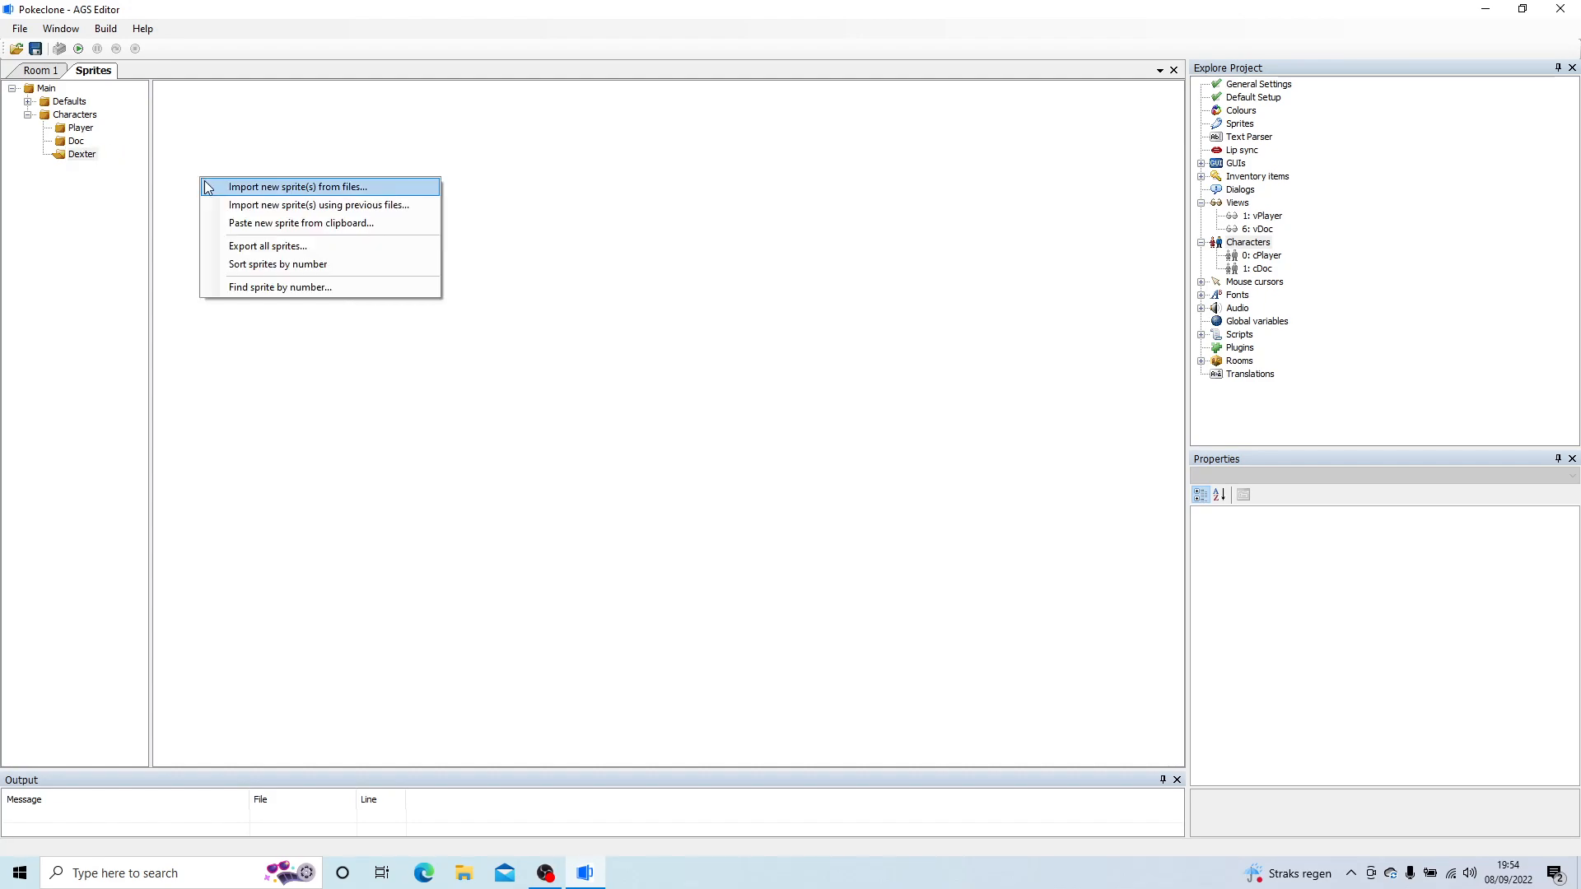
{"action": "left_click", "coordinate": [258, 191]}
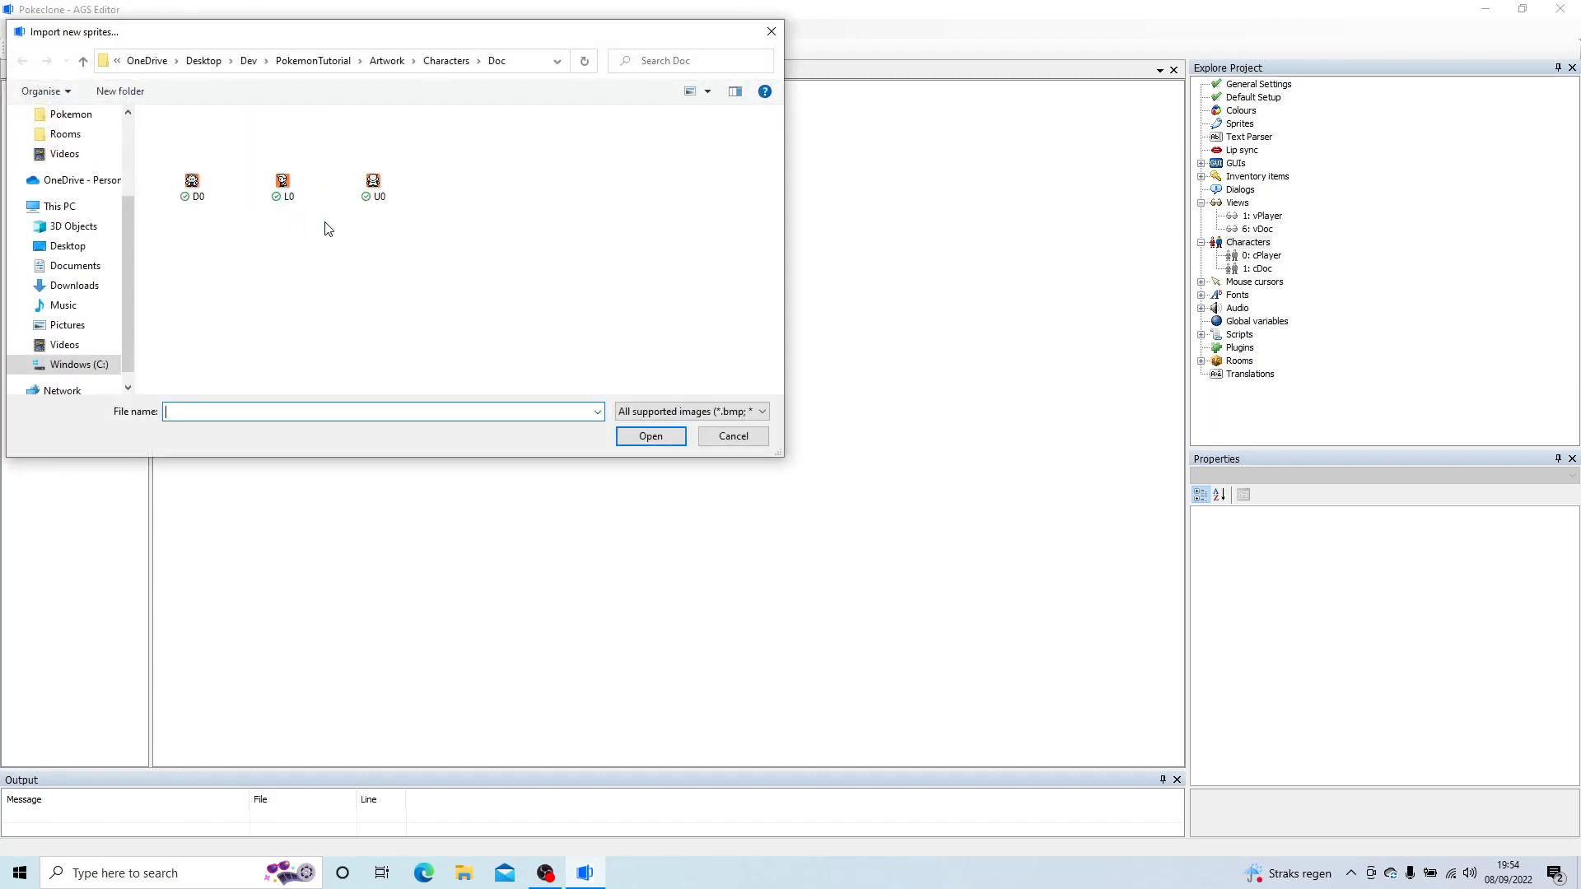
{"action": "left_click", "coordinate": [445, 60]}
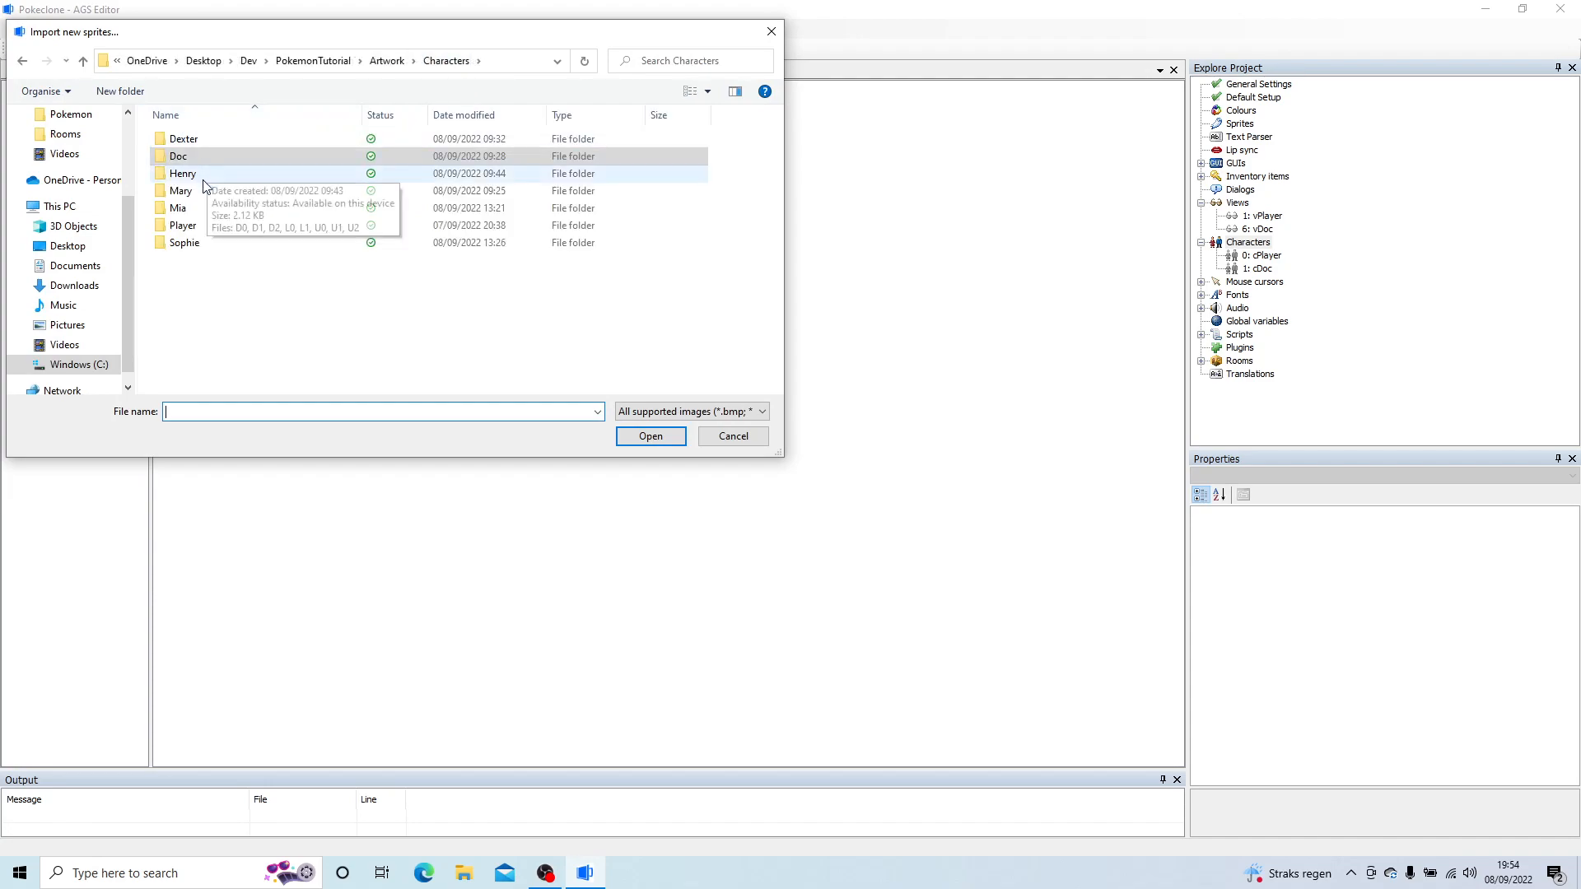
{"action": "double_click", "coordinate": [199, 140]}
{"action": "left_click", "coordinate": [201, 150]}
{"action": "left_click", "coordinate": [161, 280], "text": "shift"}
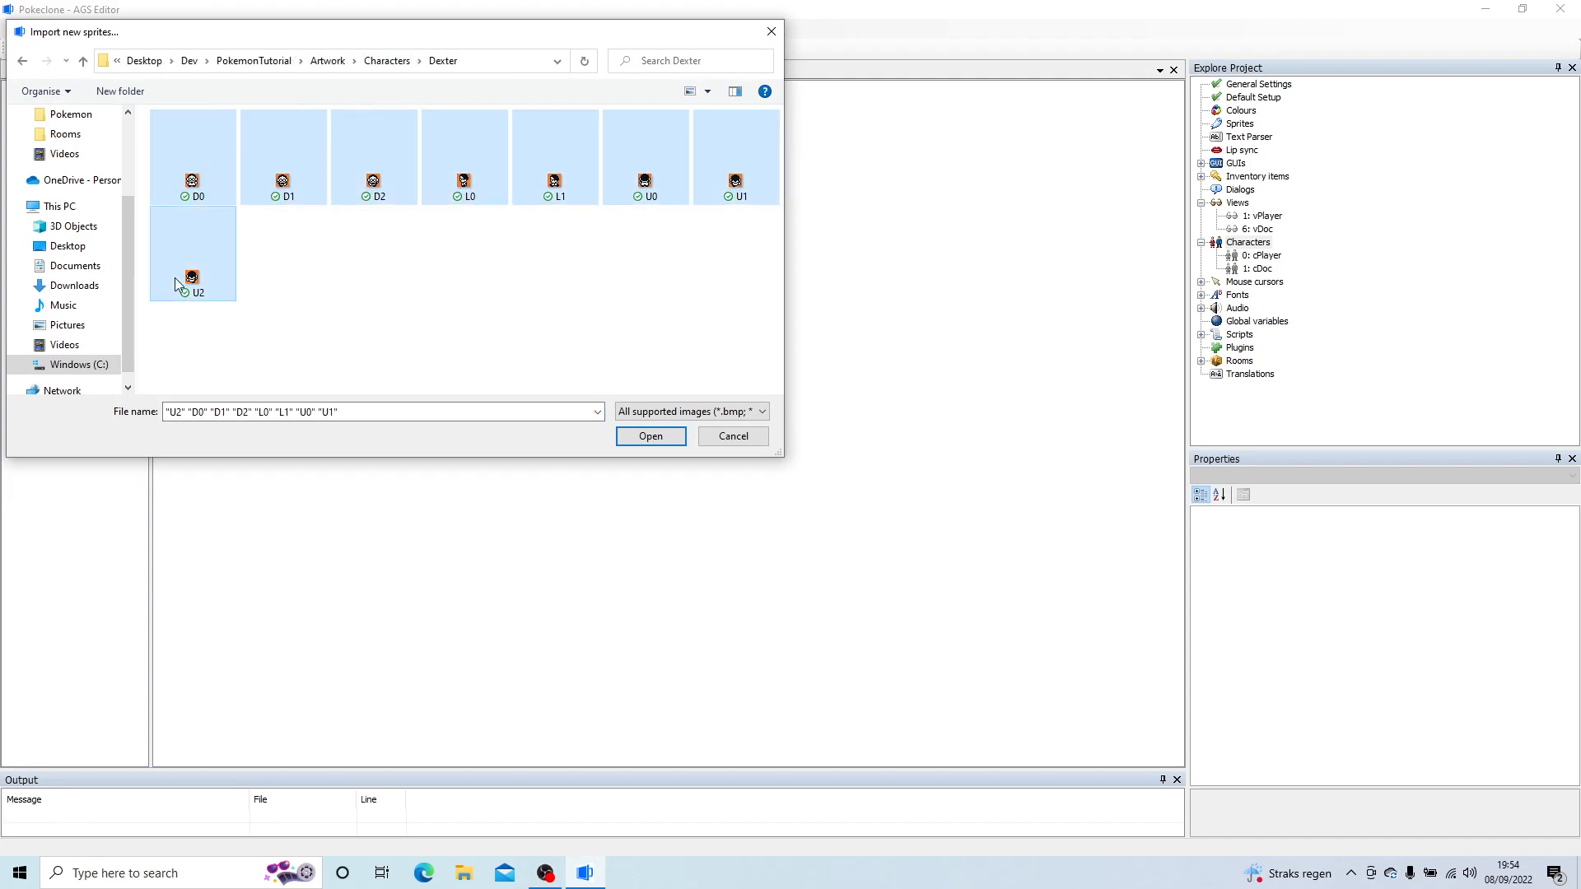
{"action": "left_click", "coordinate": [650, 435]}
{"action": "left_click", "coordinate": [513, 356]}
{"action": "left_click", "coordinate": [634, 669]}
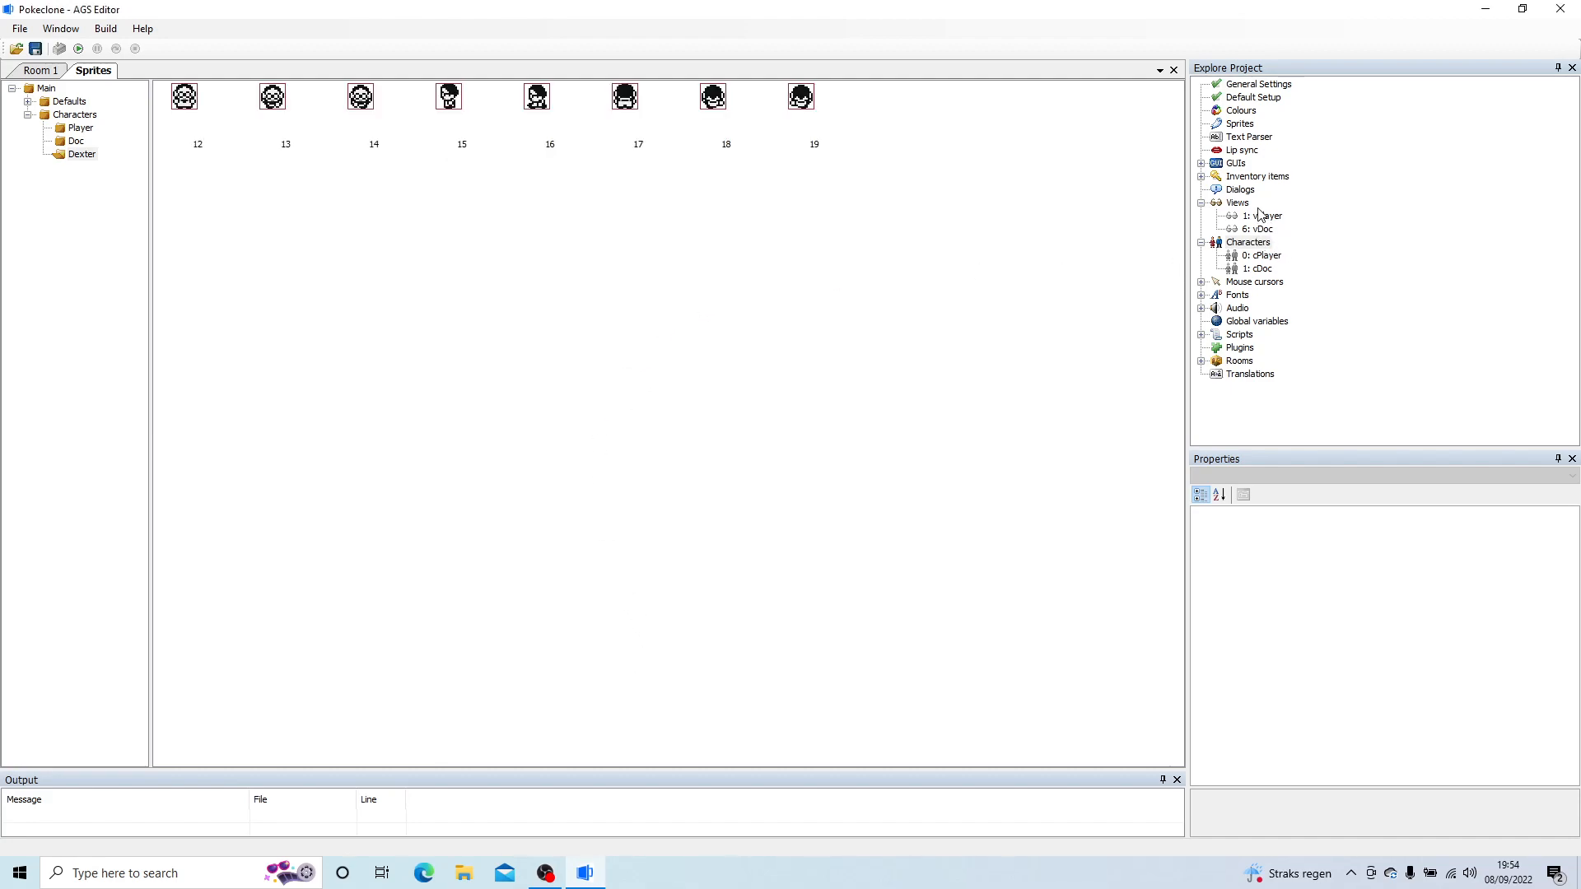
Step: Create a new view named vDexter
{"action": "right_click", "coordinate": [1236, 203]}
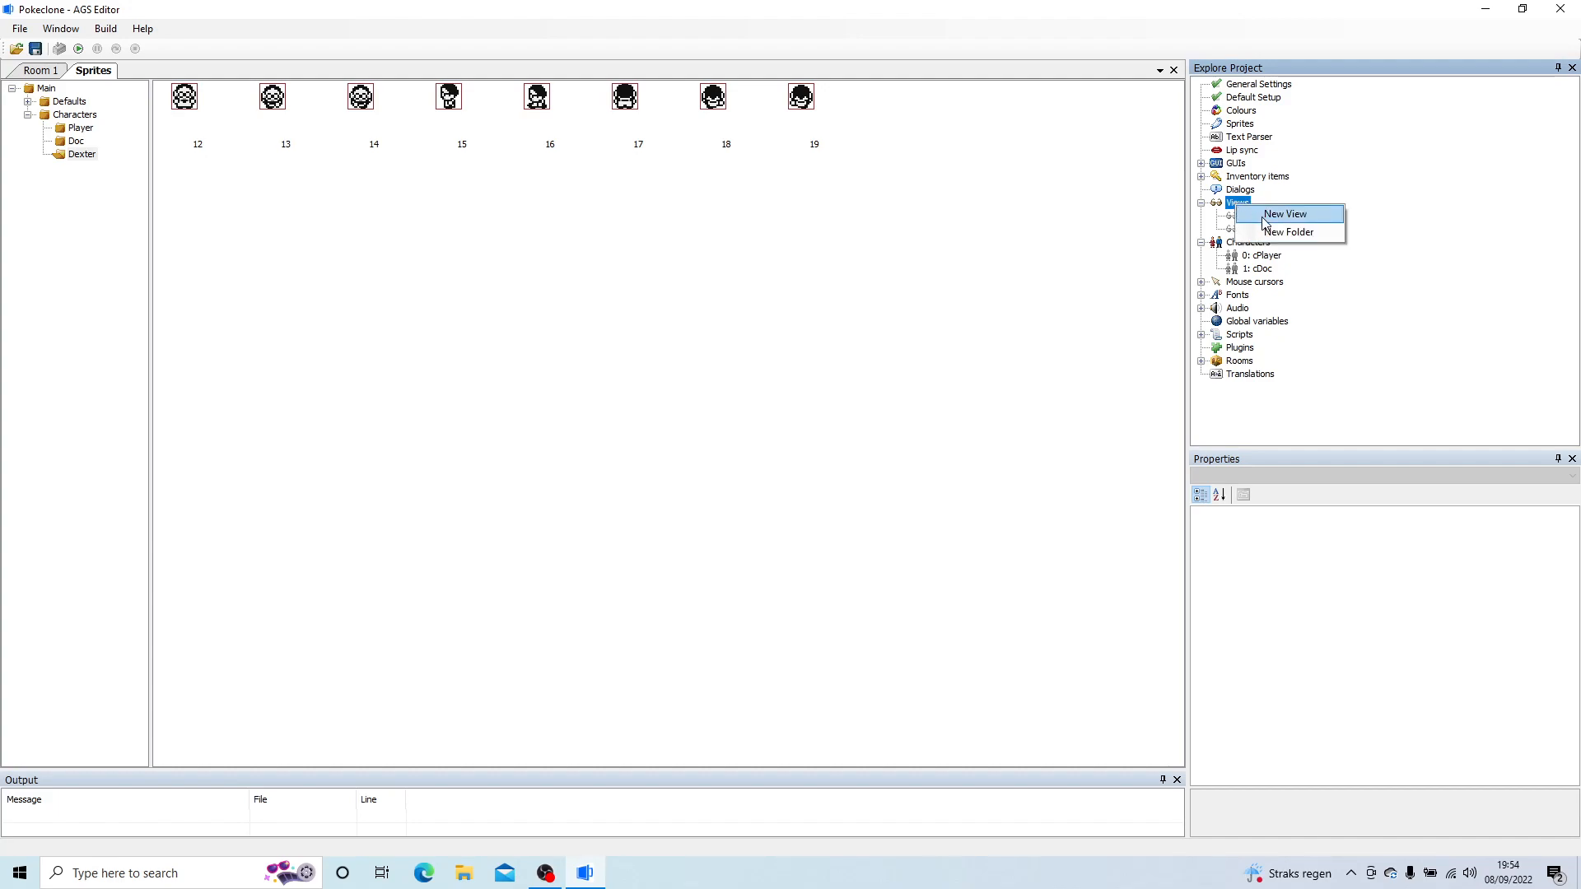
{"action": "left_click", "coordinate": [1266, 216]}
{"action": "type", "text": "vDexter"}
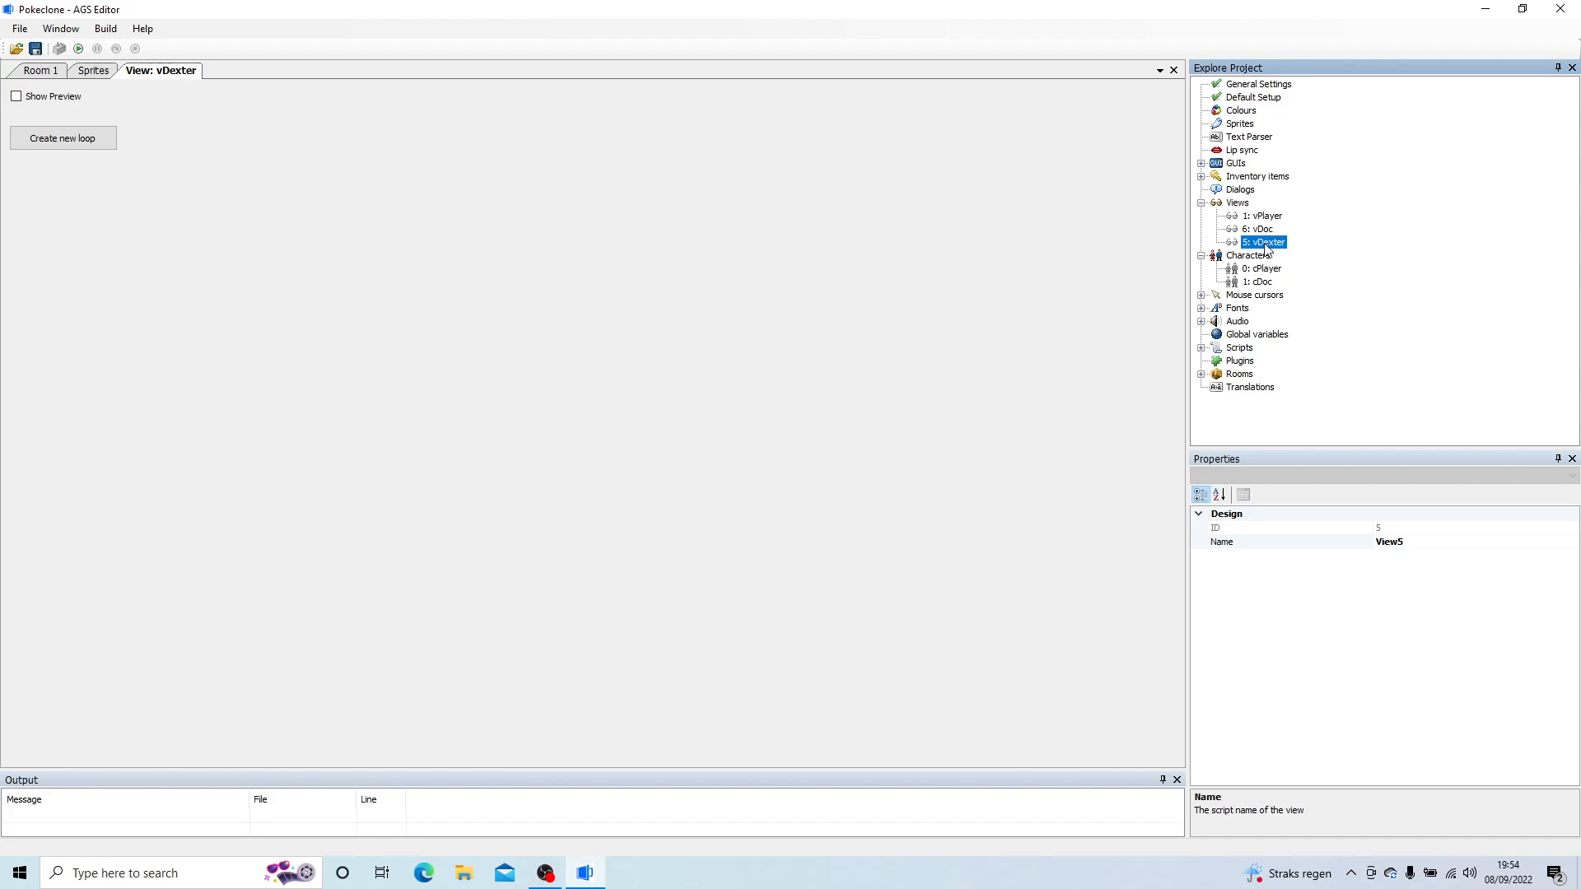
Step: Create loop 0 (down) in vDexter with its first two frames using sprites 12 and 13
{"action": "left_click", "coordinate": [63, 140]}
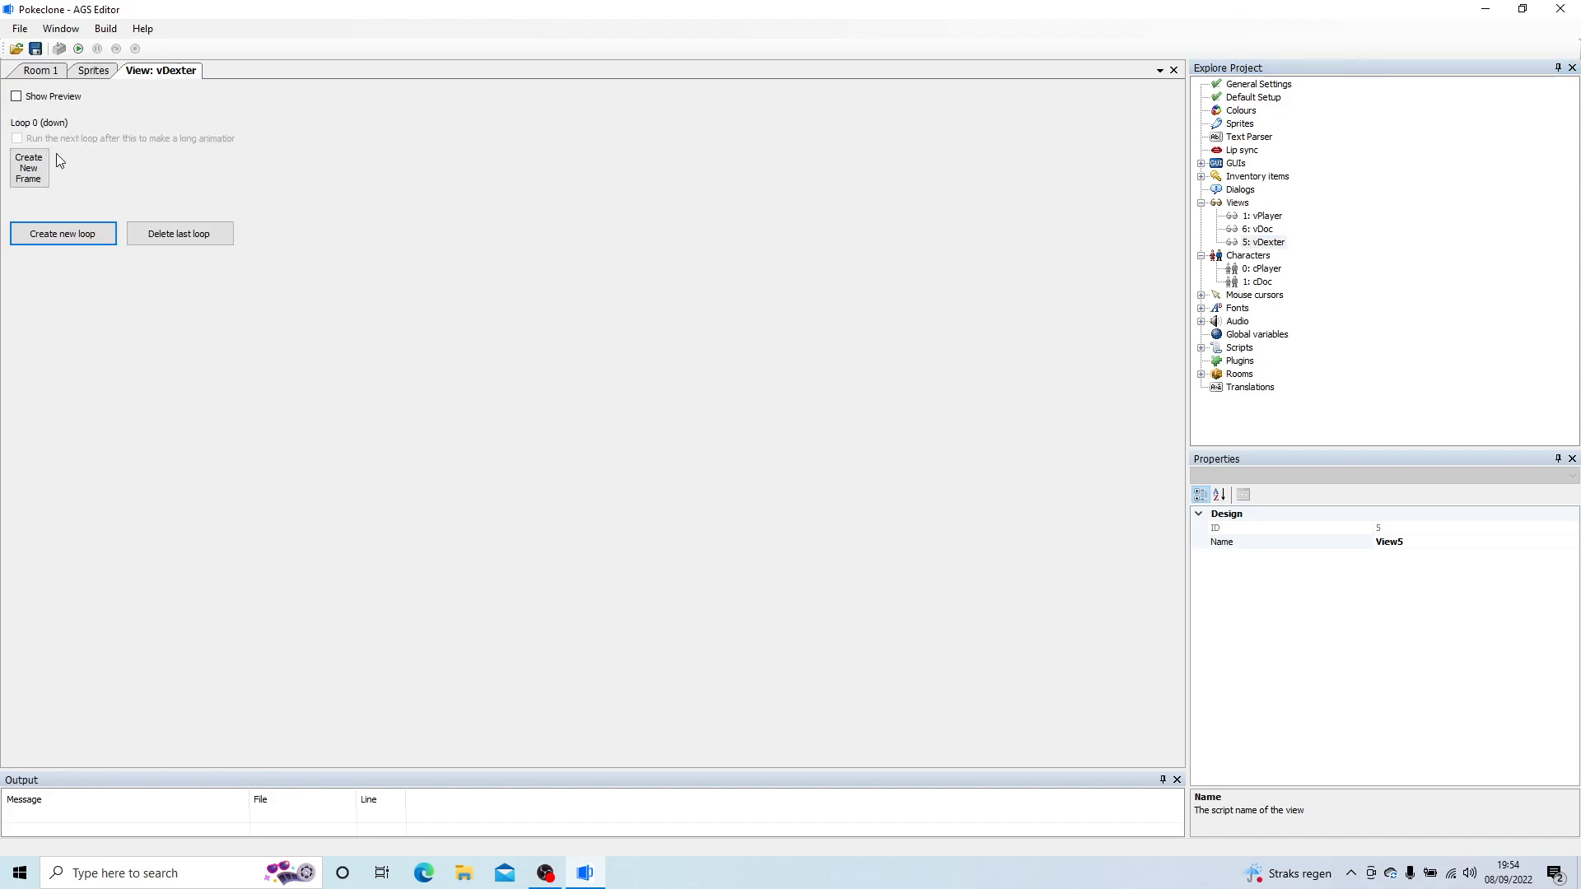
{"action": "left_click", "coordinate": [70, 168]}
{"action": "double_click", "coordinate": [30, 168]}
{"action": "left_click", "coordinate": [611, 336]}
{"action": "double_click", "coordinate": [717, 288]}
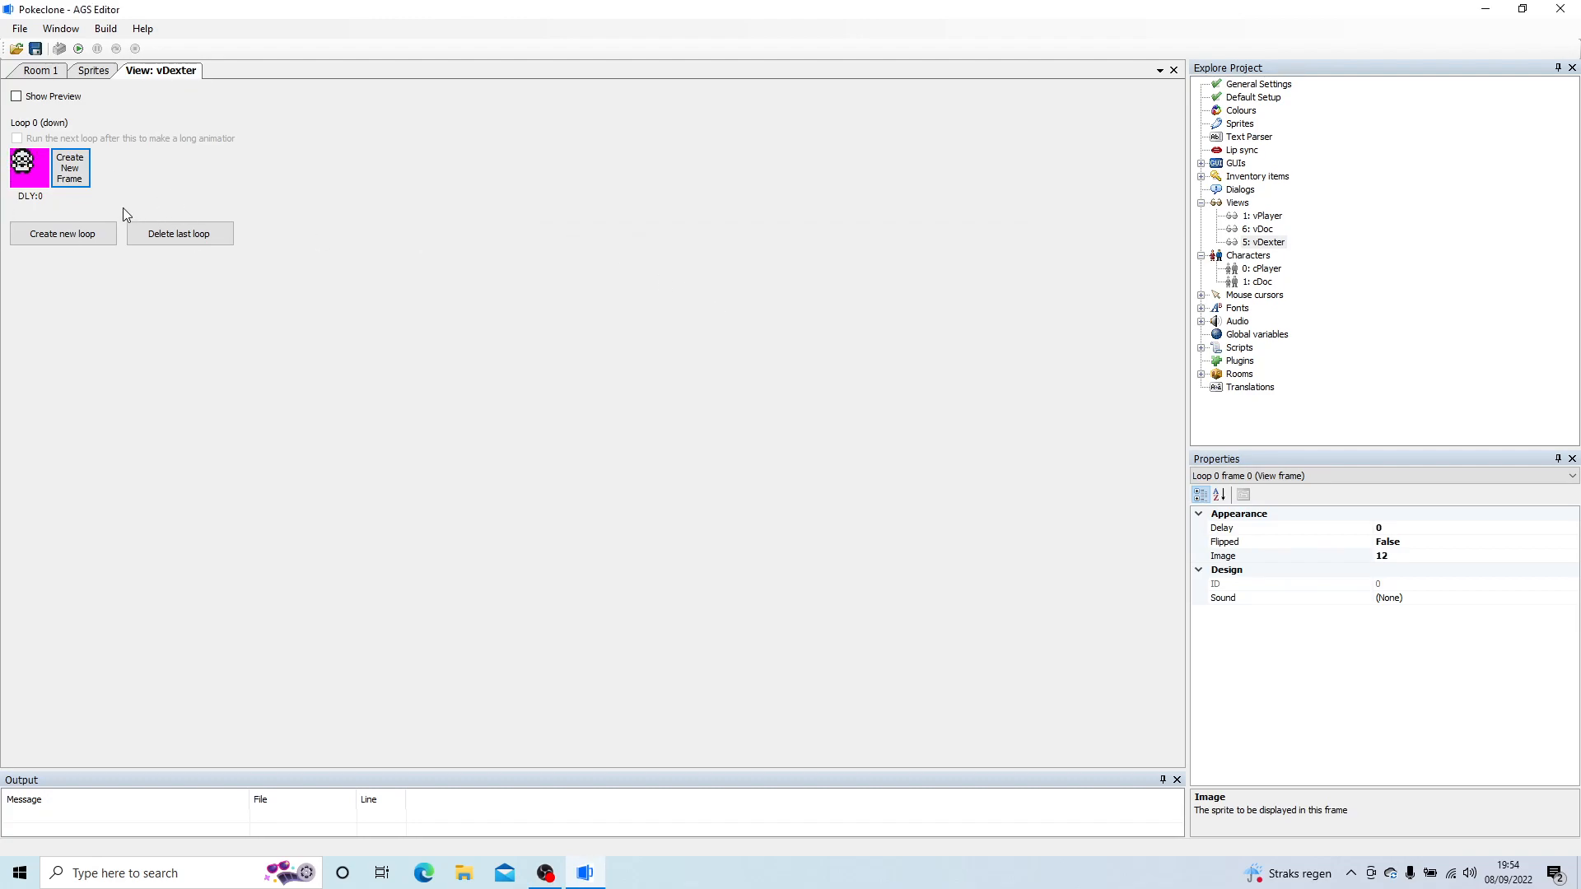
{"action": "left_click", "coordinate": [70, 168]}
{"action": "double_click", "coordinate": [71, 168]}
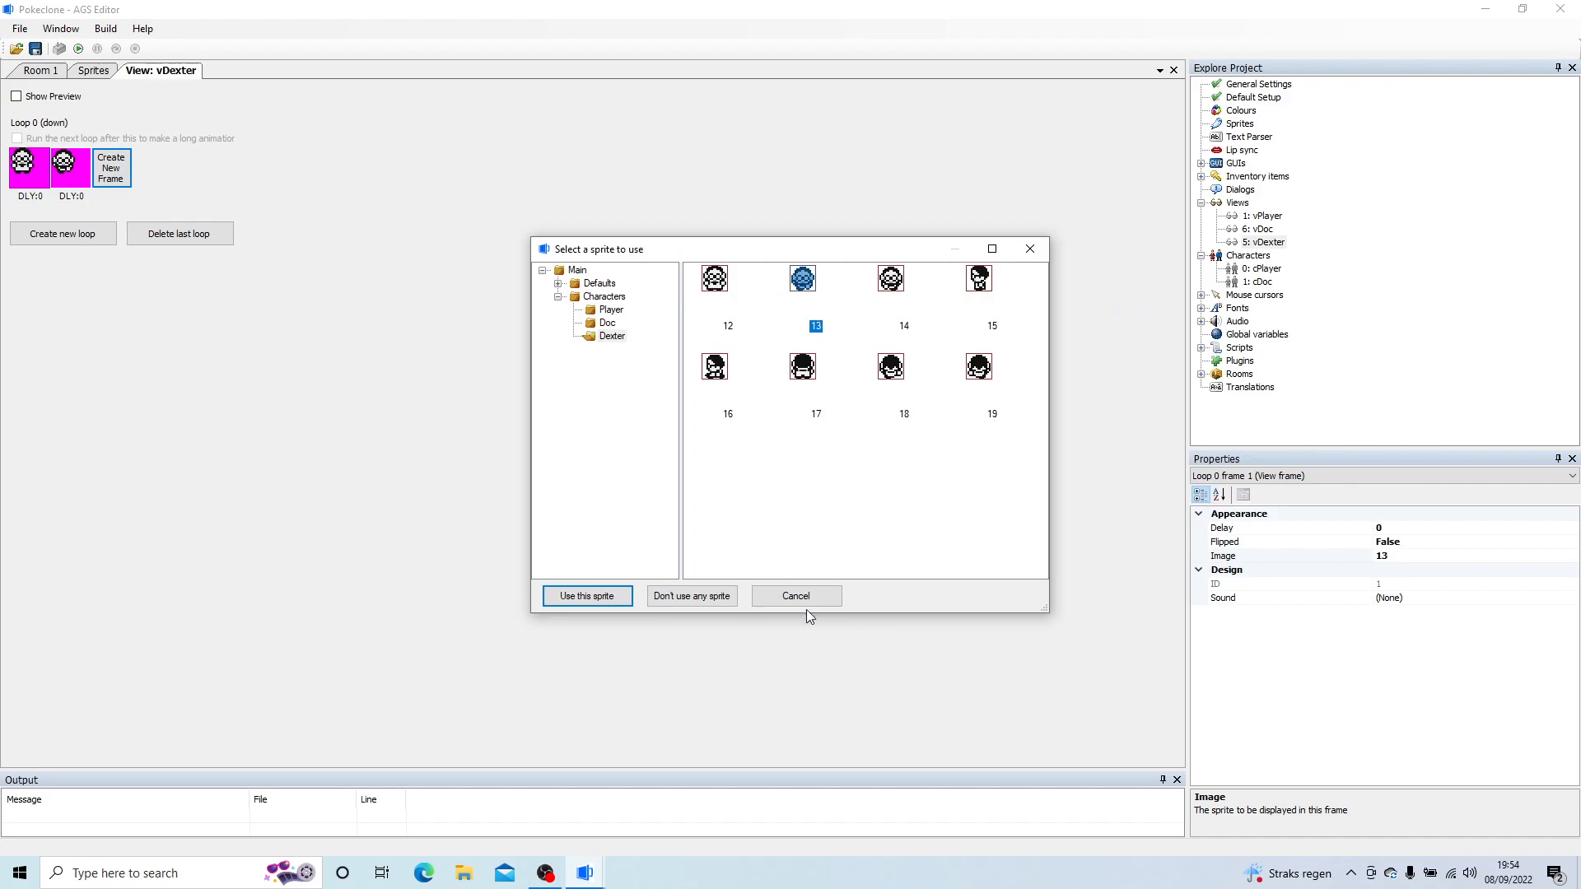
{"action": "left_click", "coordinate": [792, 596]}
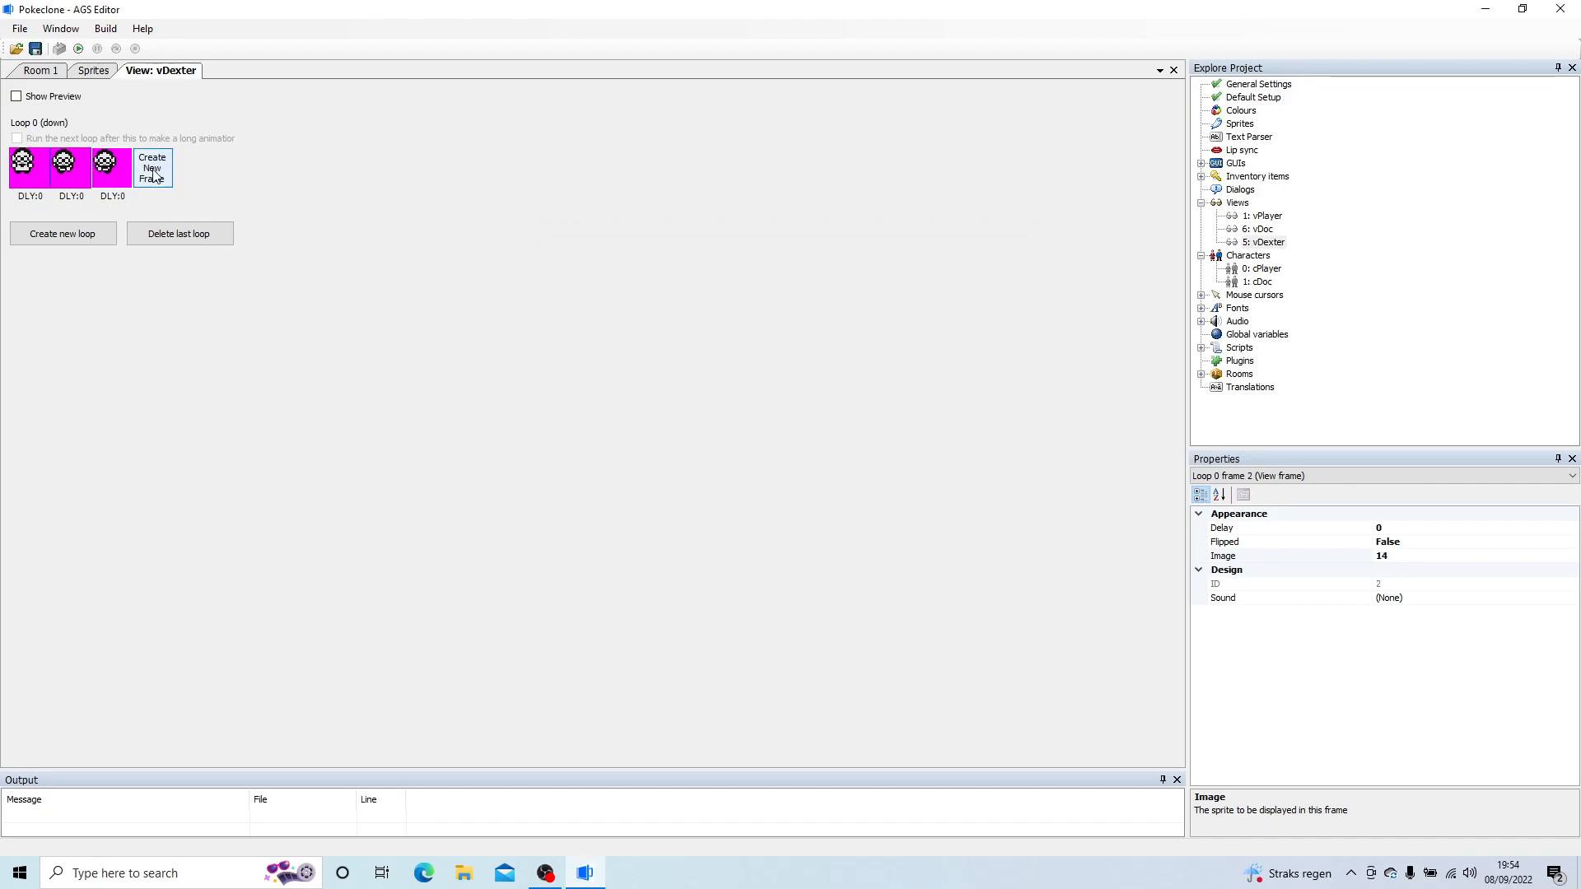
Step: Extend loop 0 (down) to five frames, using sprites 12, 14 and 12 for the last three
{"action": "left_click", "coordinate": [140, 170]}
{"action": "double_click", "coordinate": [153, 169]}
{"action": "double_click", "coordinate": [714, 280]}
{"action": "double_click", "coordinate": [153, 168]}
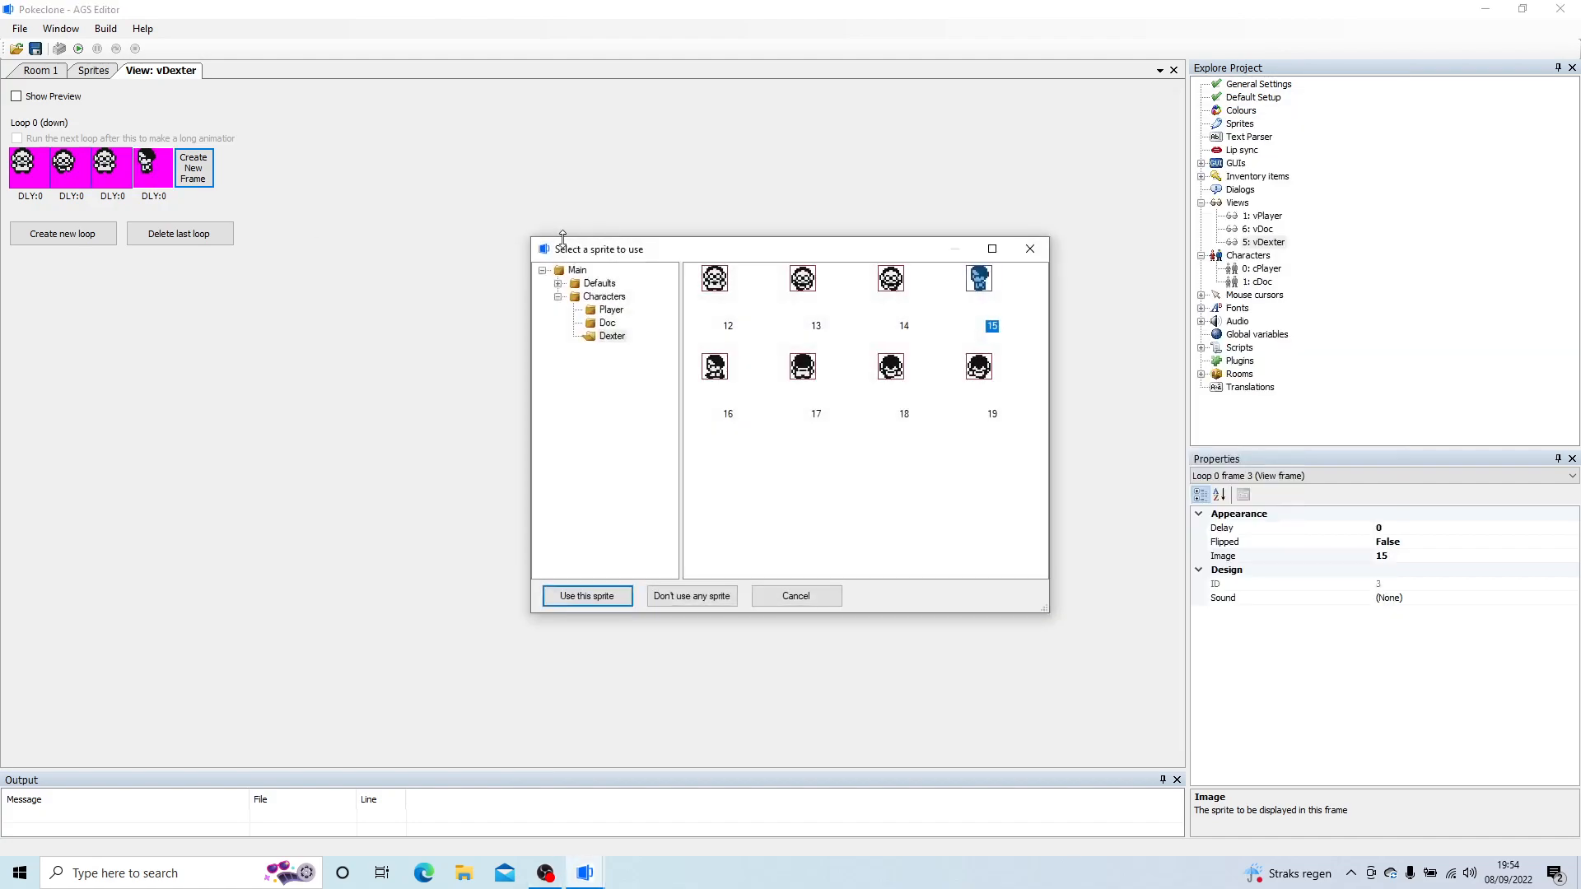
{"action": "double_click", "coordinate": [891, 280]}
{"action": "left_click", "coordinate": [194, 168]}
{"action": "double_click", "coordinate": [194, 168]}
{"action": "double_click", "coordinate": [717, 284]}
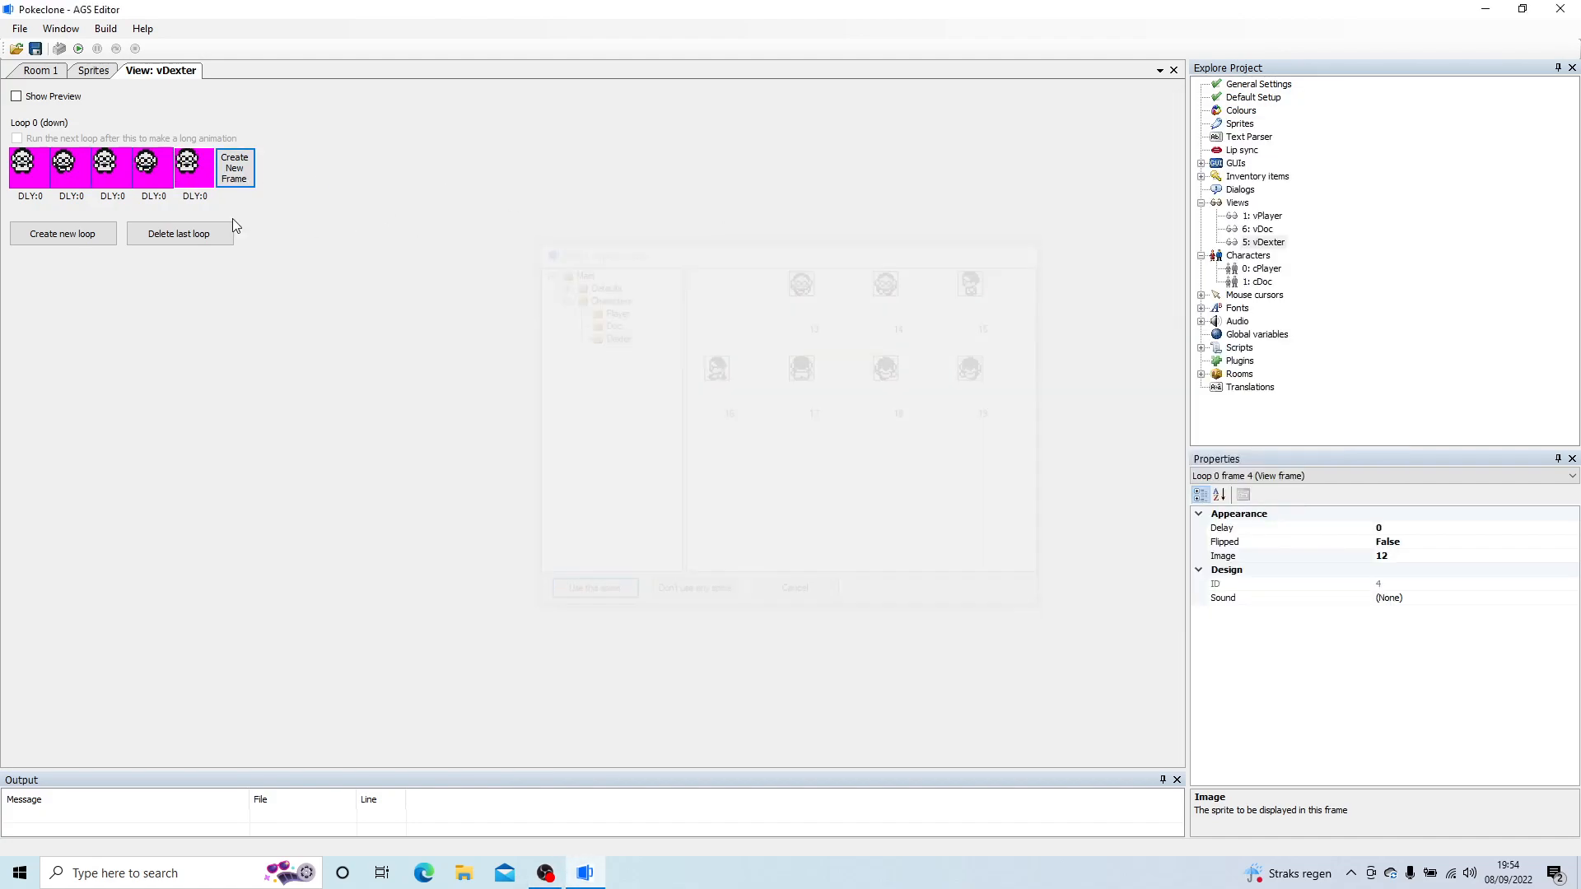
Step: Create loop 1 (left) in vDexter with three frames using sprites 15, 16 and 15
{"action": "left_click", "coordinate": [35, 234]}
{"action": "left_click", "coordinate": [27, 277]}
{"action": "double_click", "coordinate": [27, 278]}
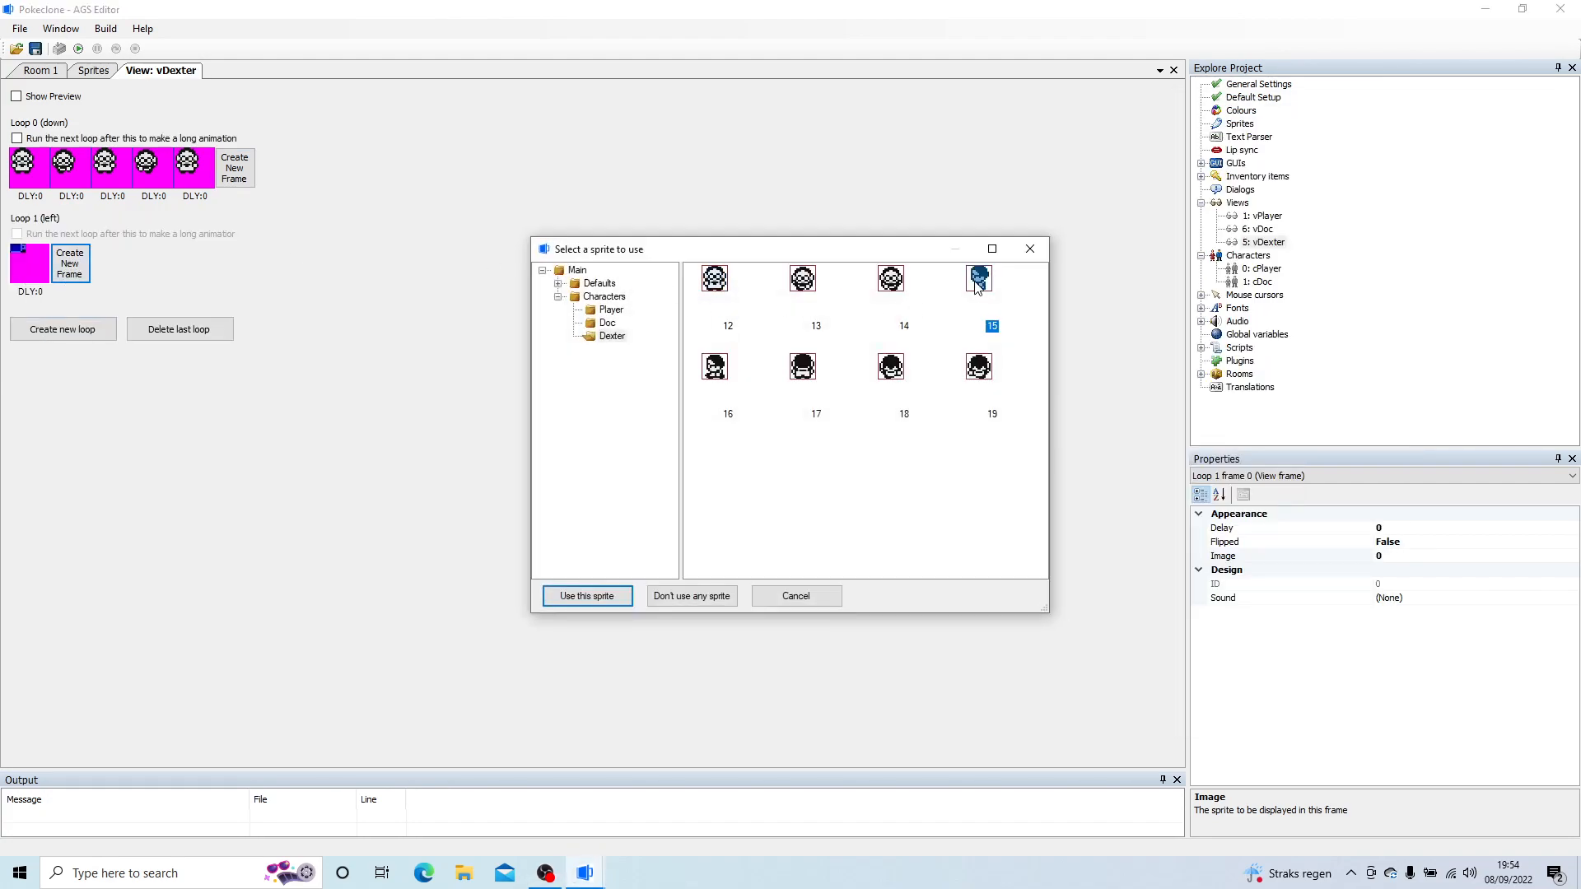
{"action": "double_click", "coordinate": [978, 280]}
{"action": "left_click", "coordinate": [70, 263]}
{"action": "left_click", "coordinate": [112, 263]}
{"action": "key", "text": "alt+Tab"}
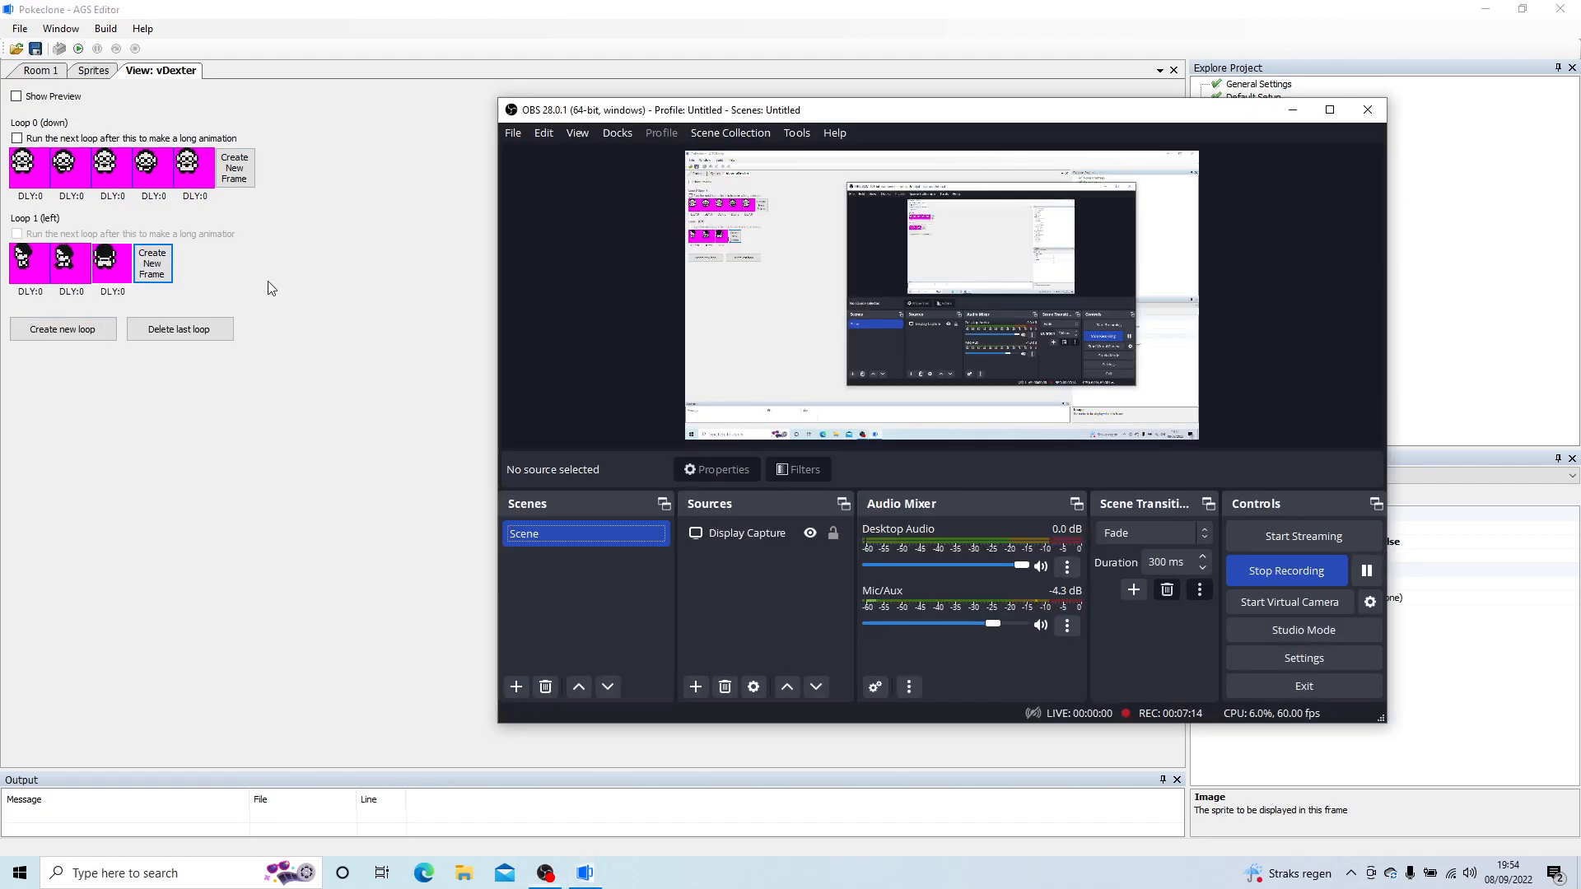
{"action": "key", "text": "alt+Tab"}
{"action": "double_click", "coordinate": [992, 290]}
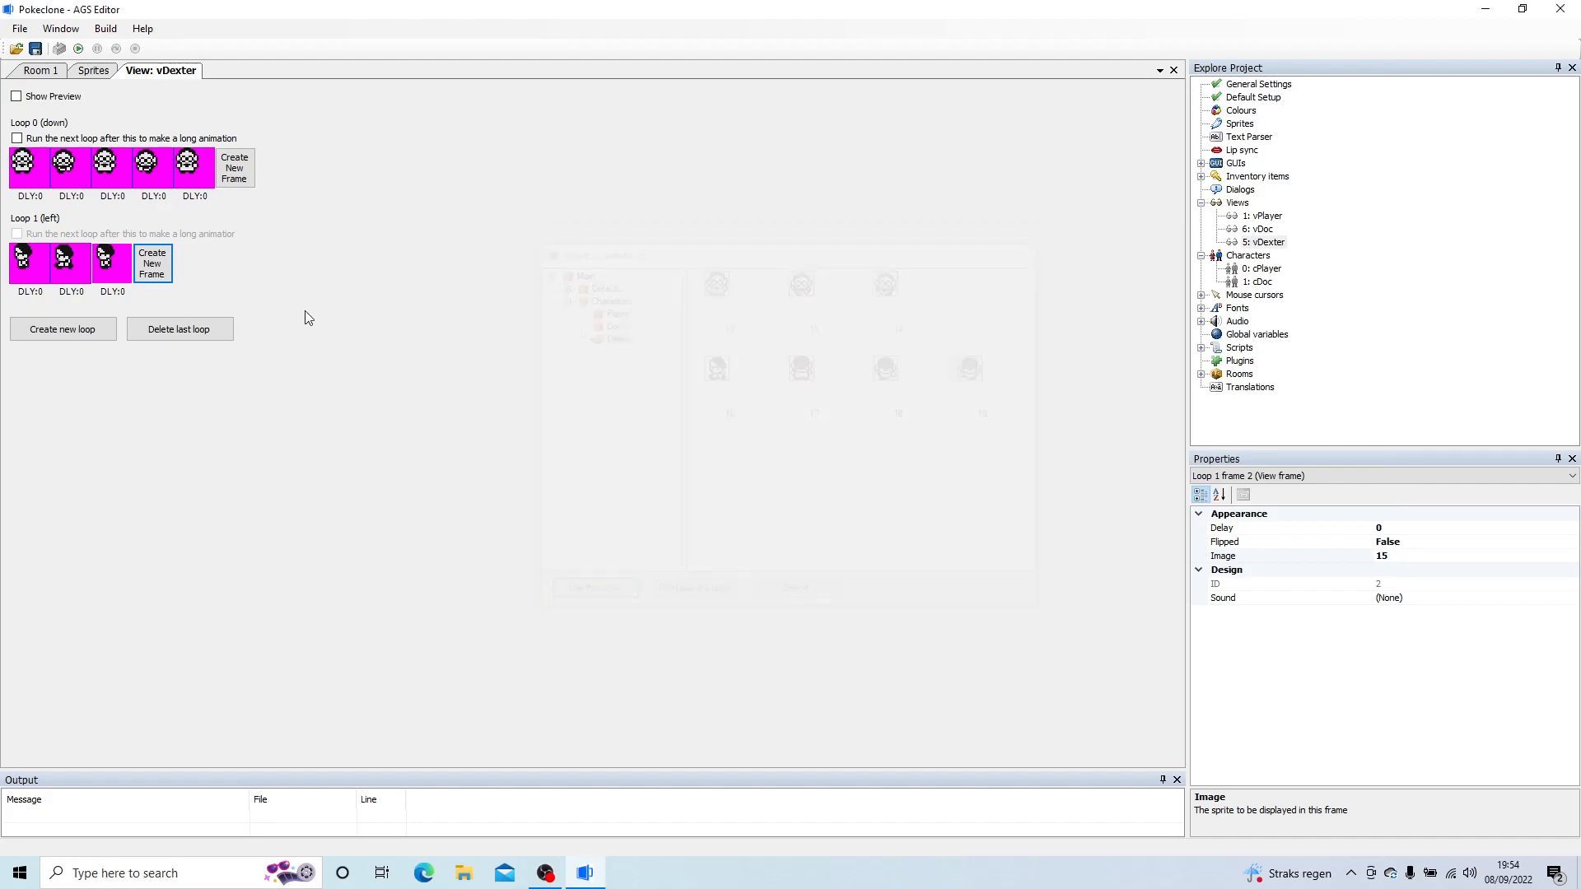
Step: Extend loop 1 (left) in vDexter to five frames, using sprites 16 and 15 for the last two
{"action": "left_click", "coordinate": [165, 269]}
{"action": "left_click", "coordinate": [214, 267]}
{"action": "double_click", "coordinate": [213, 268]}
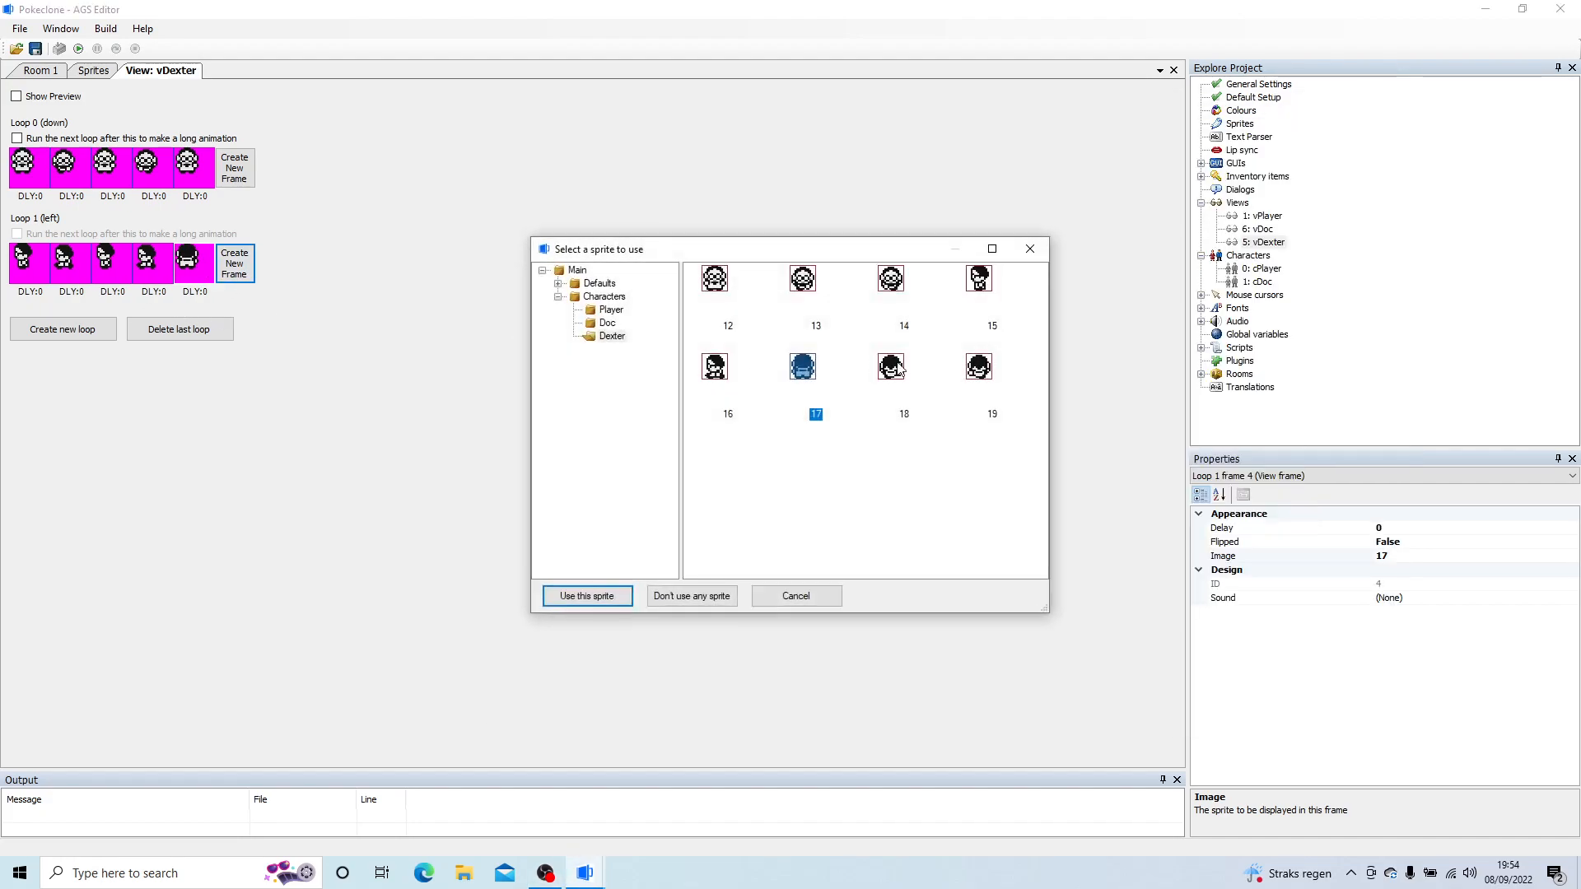
{"action": "double_click", "coordinate": [979, 280]}
Step: Create loop 2 (right) in vDexter as a copy of loop 1 (left) and flip all its frames
{"action": "right_click", "coordinate": [25, 255]}
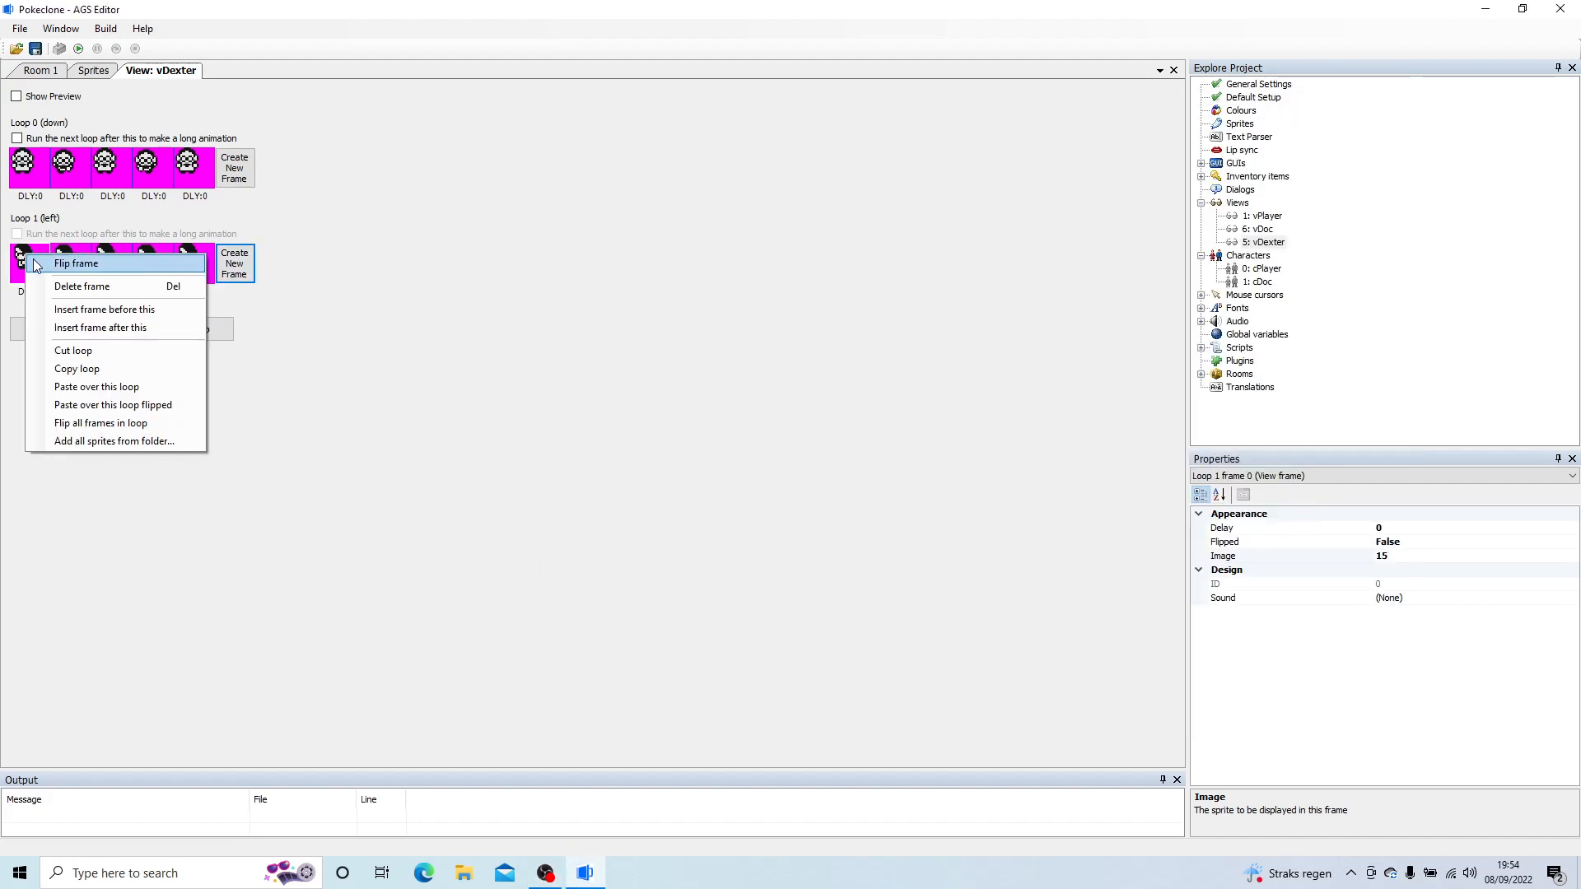
{"action": "left_click", "coordinate": [103, 367]}
{"action": "left_click", "coordinate": [60, 329]}
{"action": "left_click", "coordinate": [33, 363]}
{"action": "right_click", "coordinate": [33, 367]}
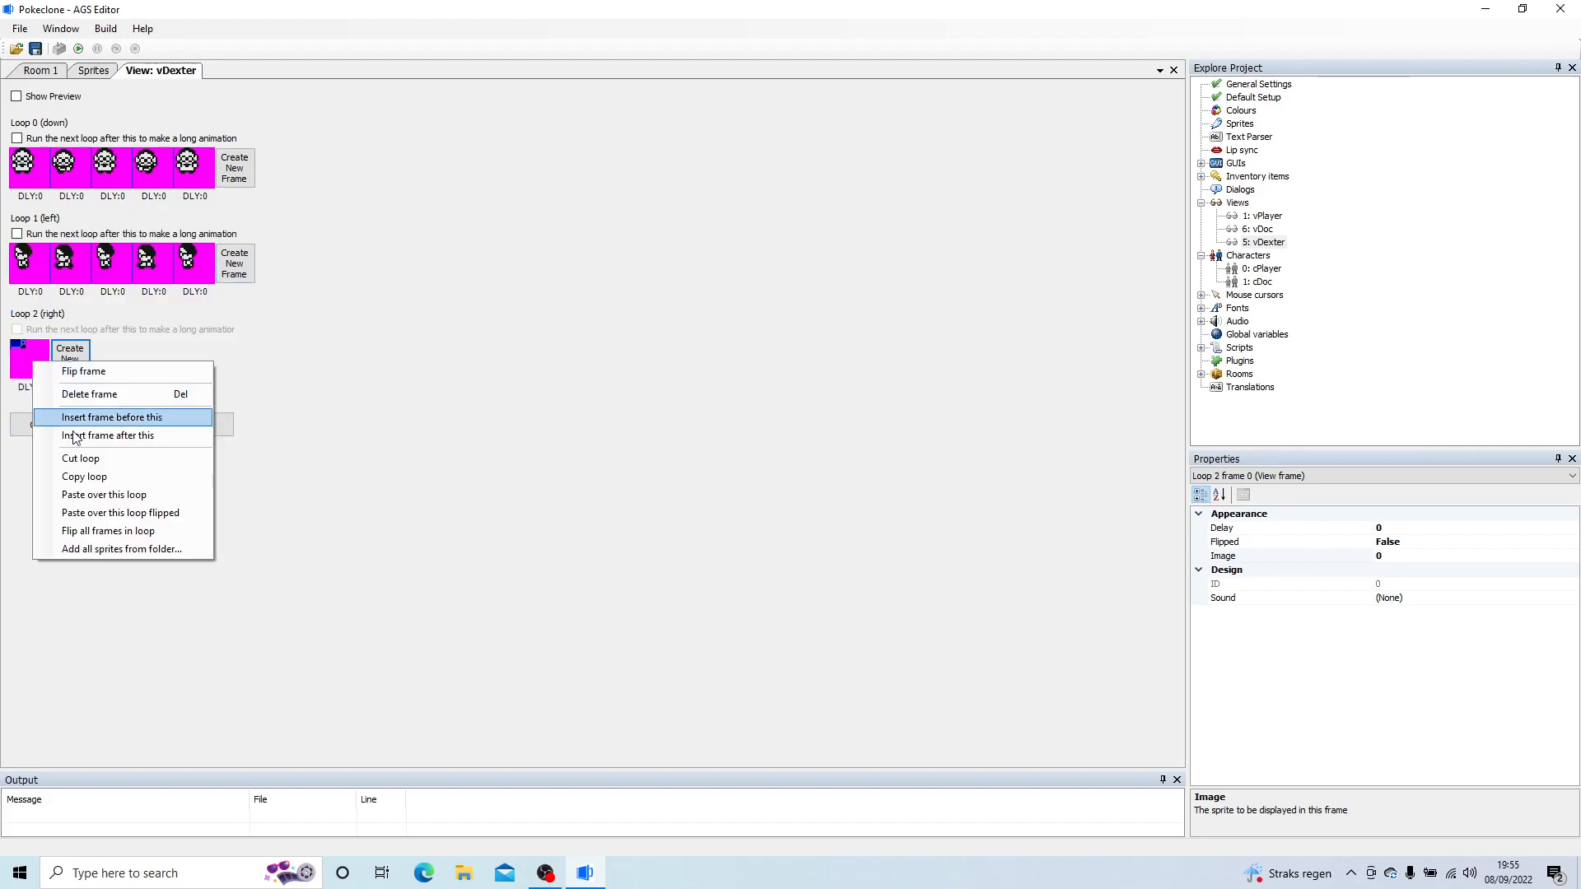
{"action": "left_click", "coordinate": [90, 496]}
{"action": "right_click", "coordinate": [32, 375]}
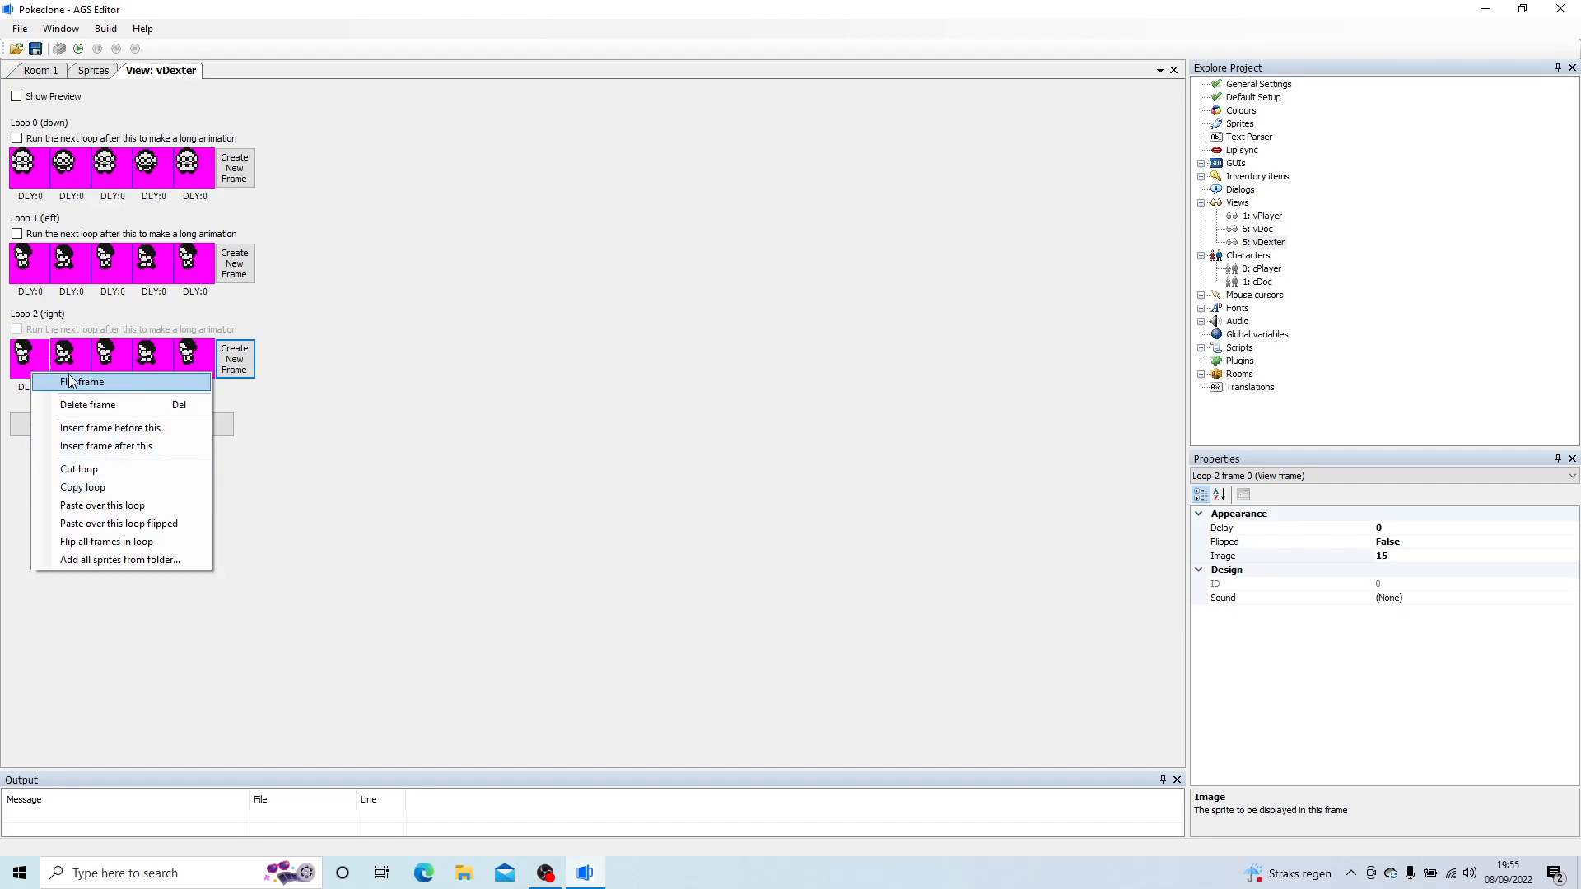
{"action": "left_click", "coordinate": [117, 545]}
Step: Create loop 3 (up) in vDexter with four frames using sprites 17, 18, 17 and 18
{"action": "left_click", "coordinate": [60, 426]}
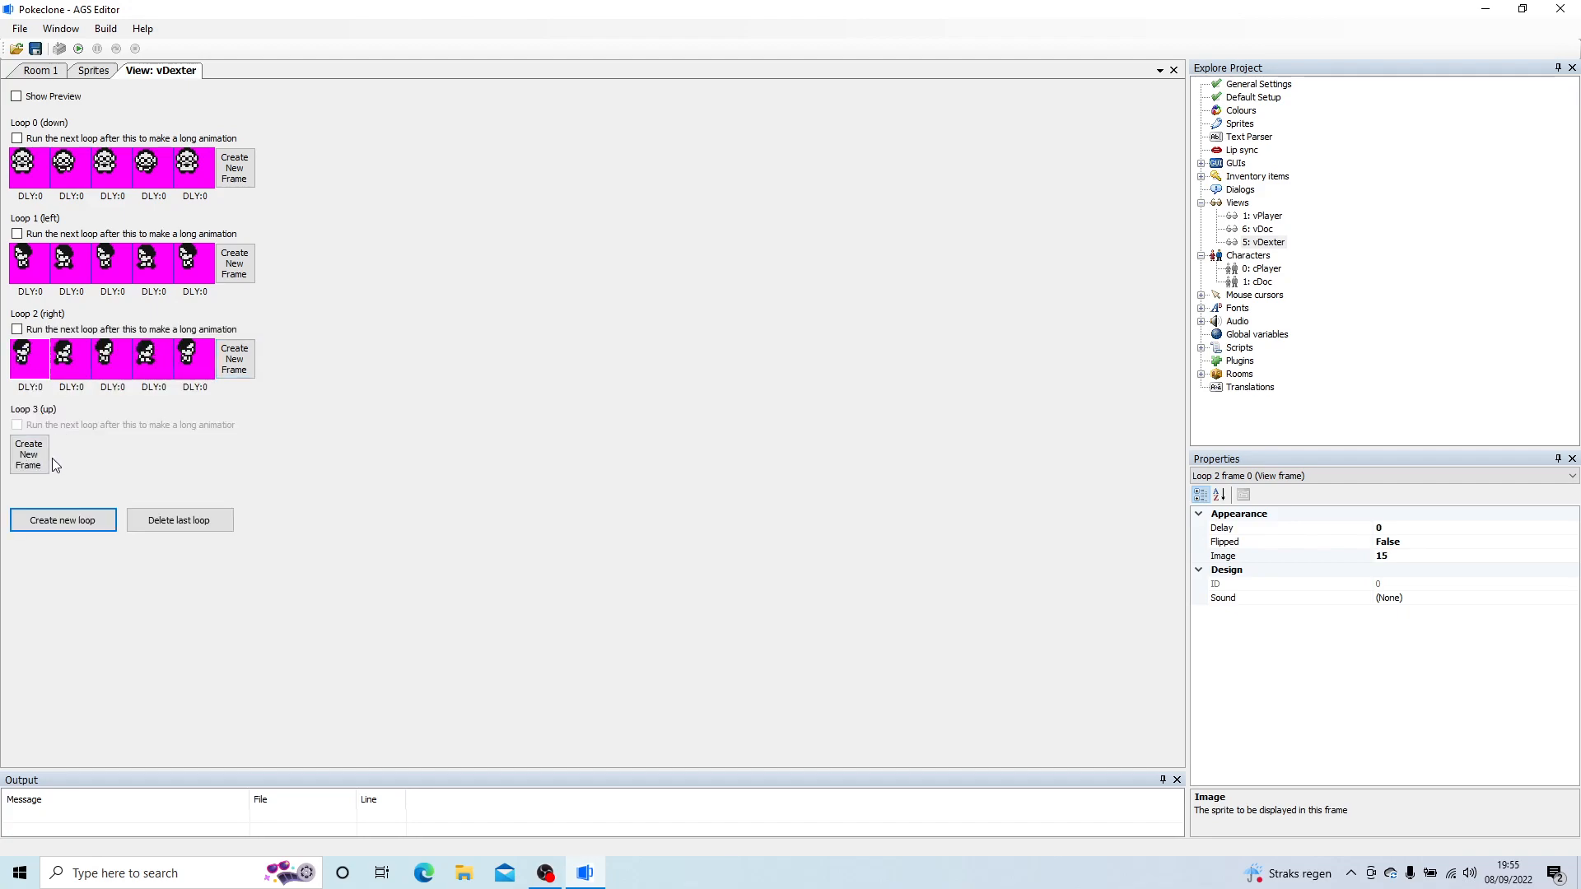
{"action": "left_click", "coordinate": [51, 459]}
{"action": "double_click", "coordinate": [36, 467]}
{"action": "double_click", "coordinate": [795, 369]}
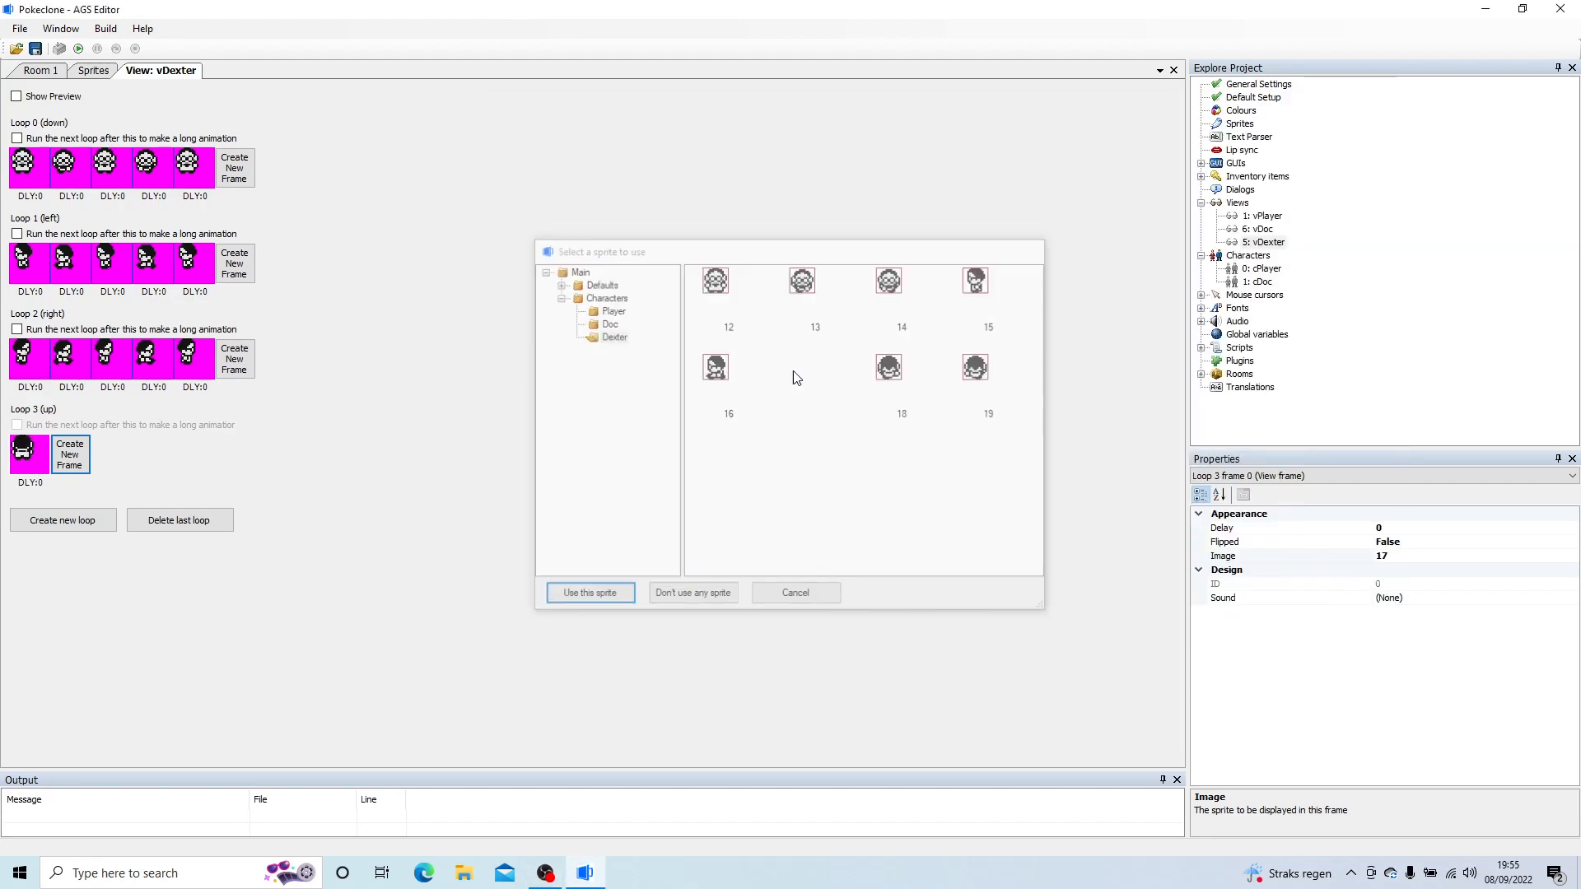
{"action": "left_click", "coordinate": [70, 455]}
{"action": "left_click", "coordinate": [111, 457]}
{"action": "left_click", "coordinate": [152, 454]}
{"action": "double_click", "coordinate": [152, 455]}
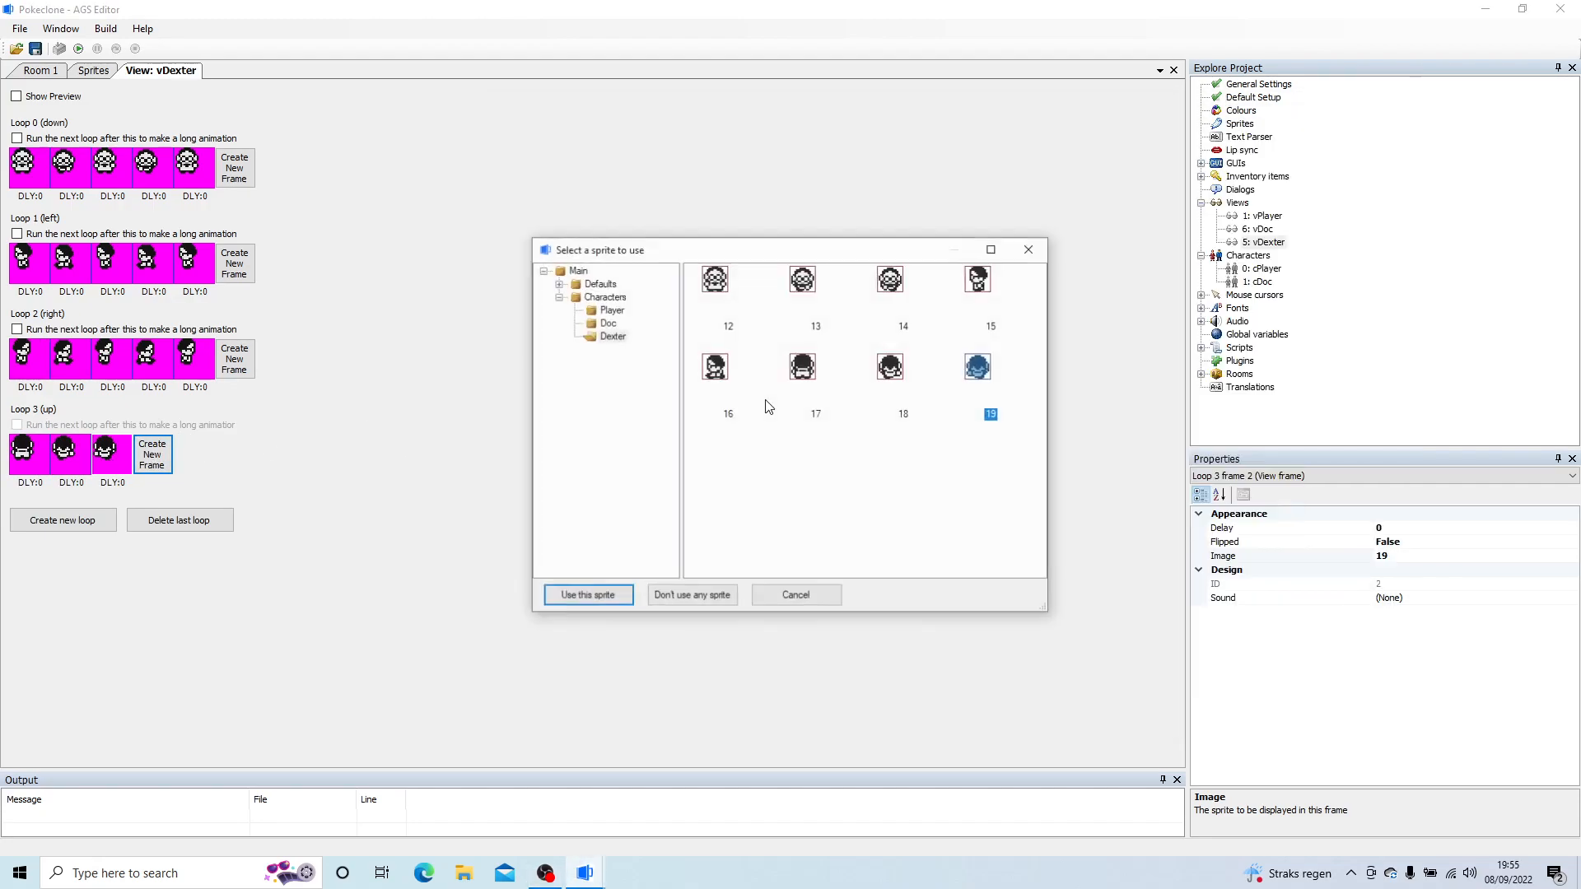
{"action": "double_click", "coordinate": [980, 366]}
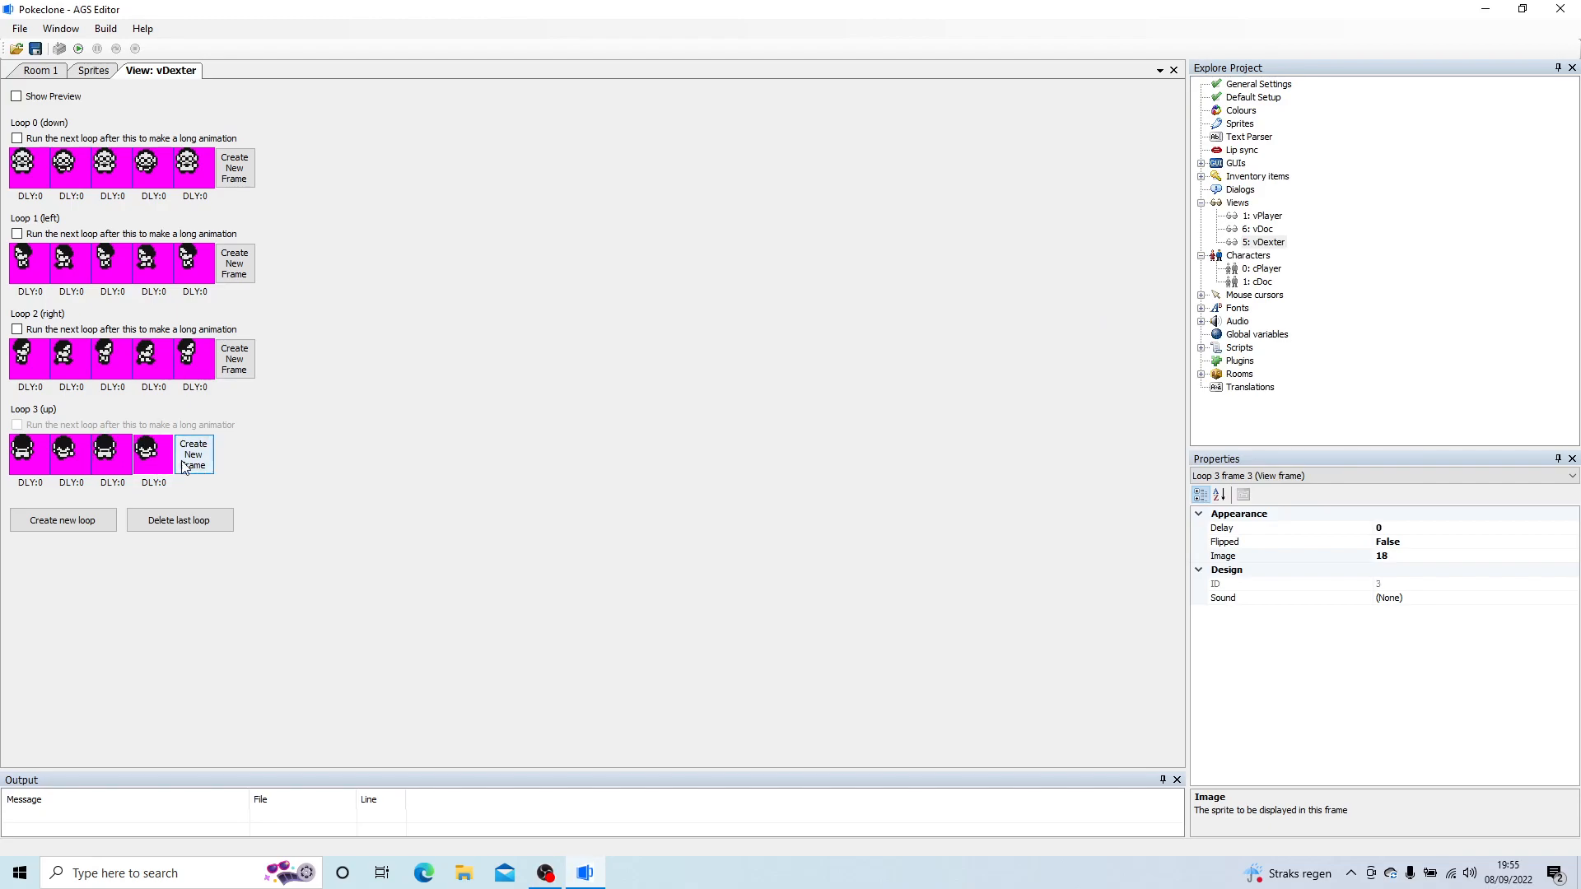
Step: Change the fourth frame of loop 3 (up) to sprite 19 and add a fifth frame using sprite 17
{"action": "double_click", "coordinate": [160, 463]}
{"action": "left_click", "coordinate": [988, 375]}
{"action": "double_click", "coordinate": [990, 379]}
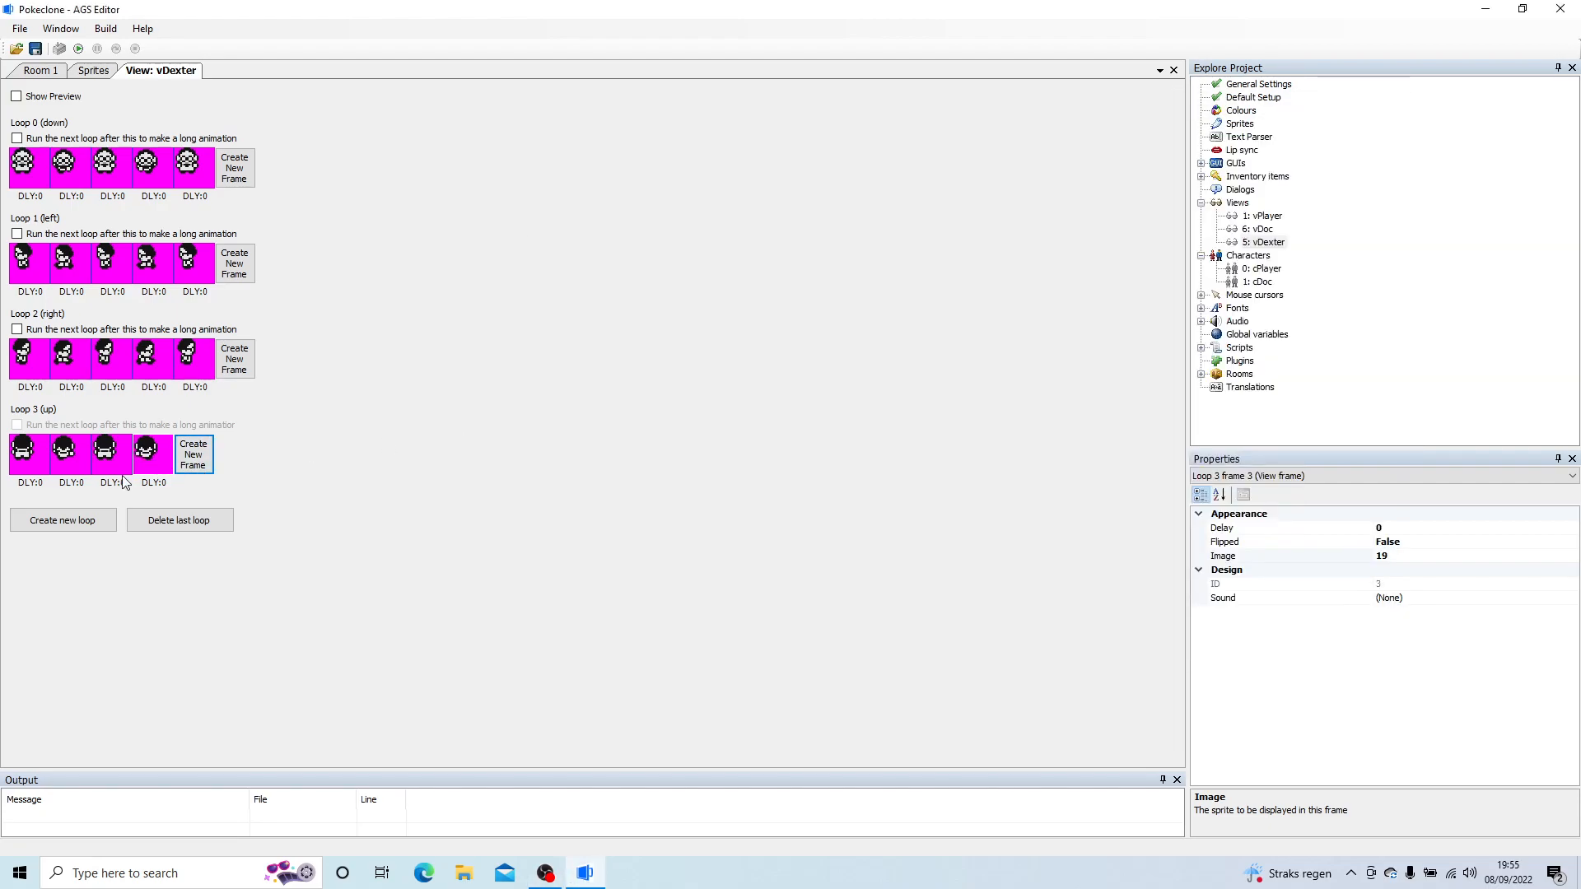
{"action": "left_click", "coordinate": [193, 454]}
{"action": "double_click", "coordinate": [194, 454]}
{"action": "double_click", "coordinate": [794, 369]}
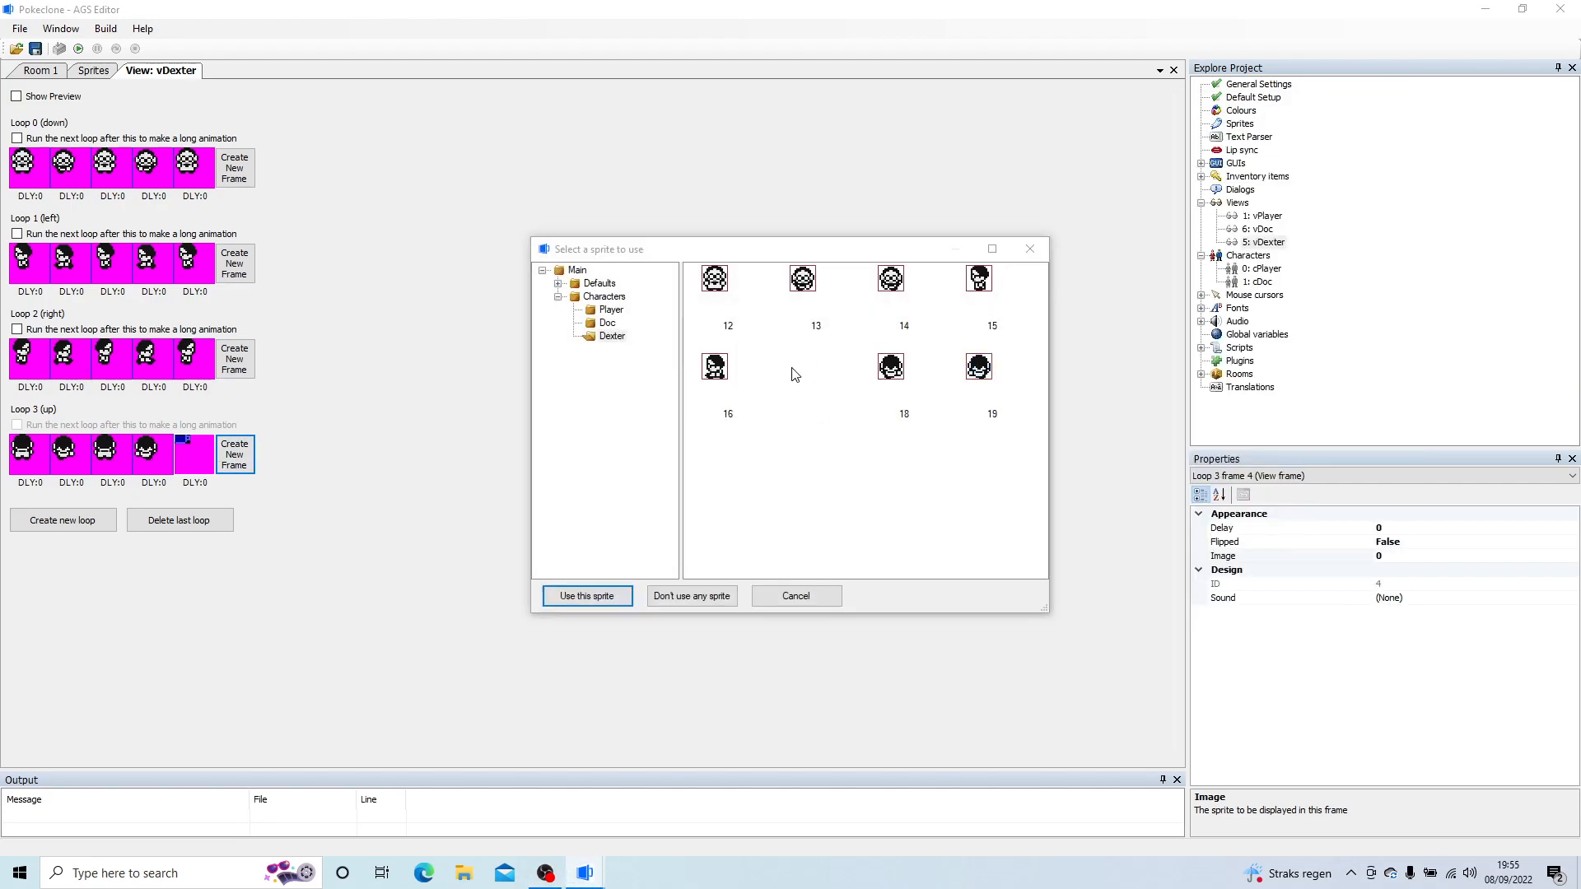
Step: Create a new character and set its NormalView to 5: vDexter
{"action": "double_click", "coordinate": [1253, 252]}
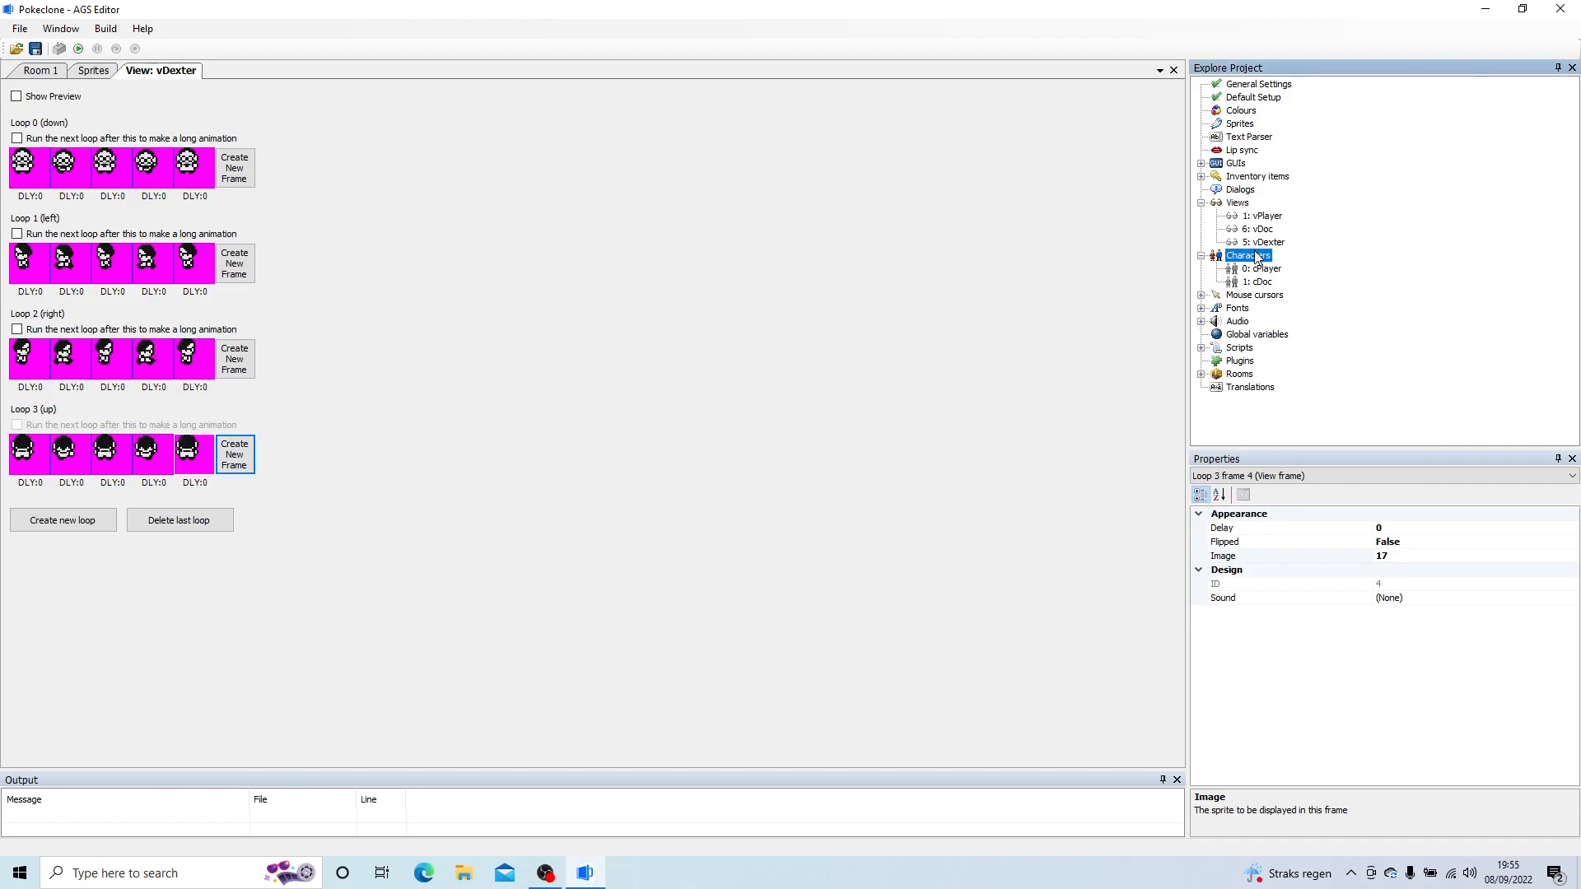
{"action": "double_click", "coordinate": [1246, 257]}
{"action": "right_click", "coordinate": [1248, 260]}
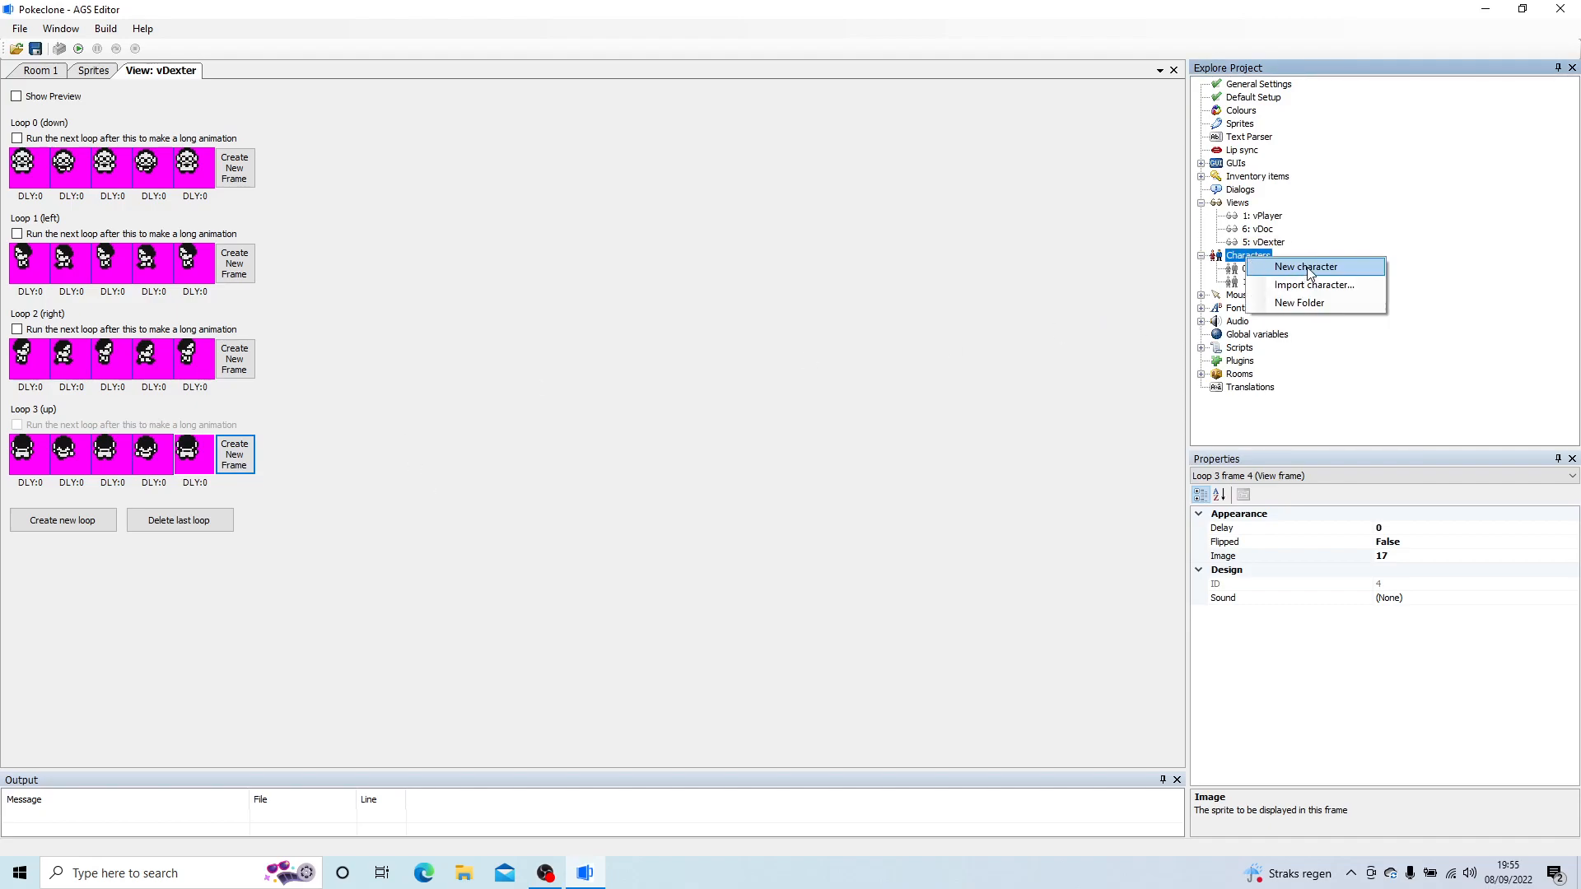
{"action": "left_click", "coordinate": [1309, 271]}
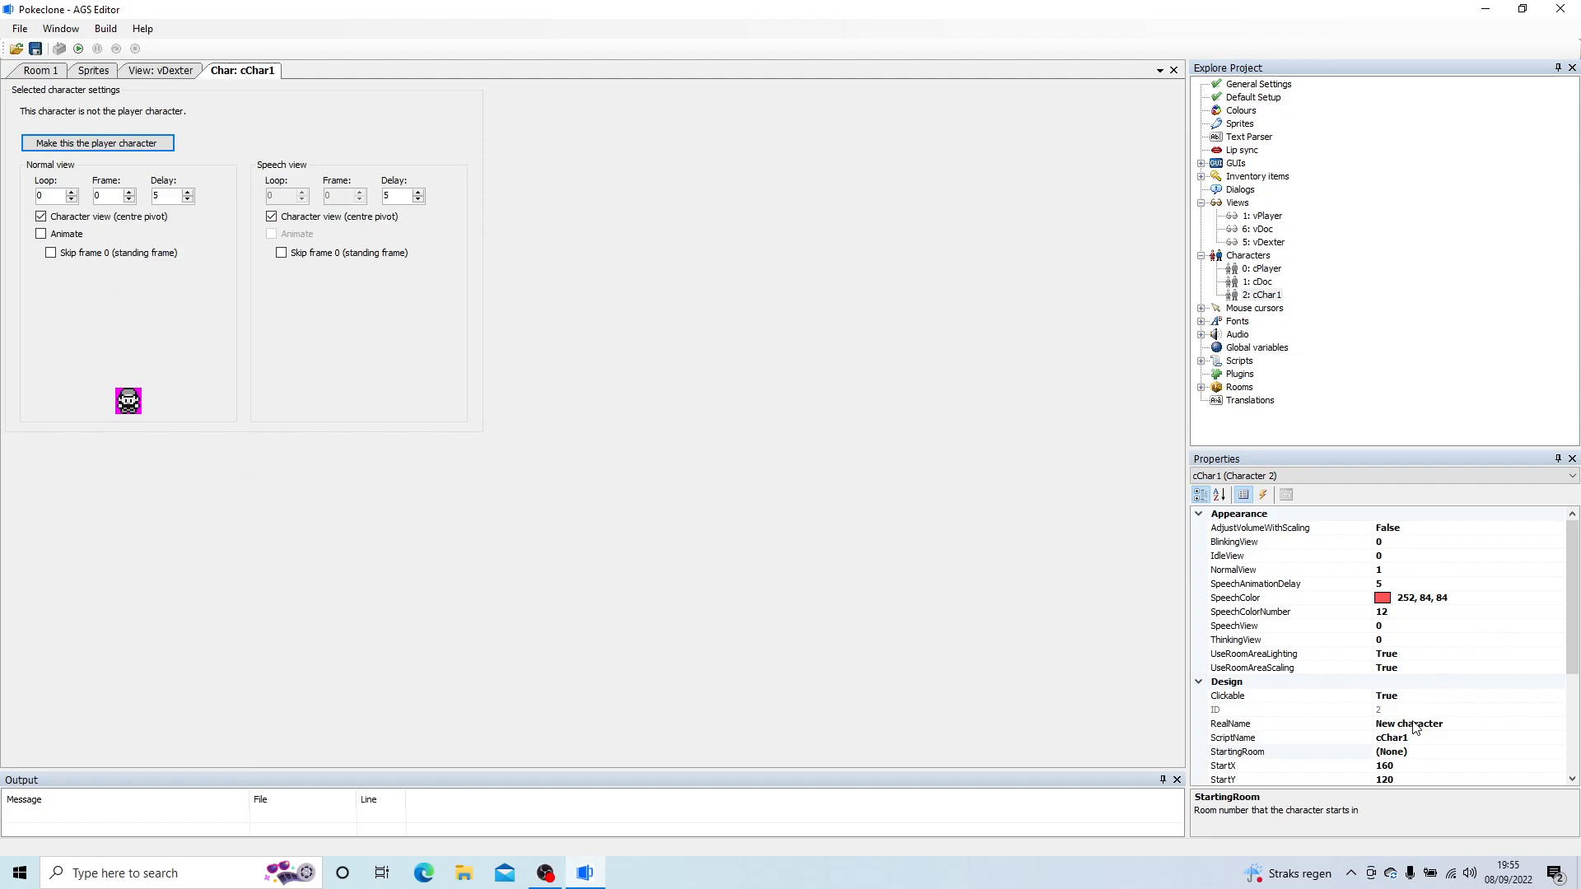
{"action": "left_click", "coordinate": [1387, 568]}
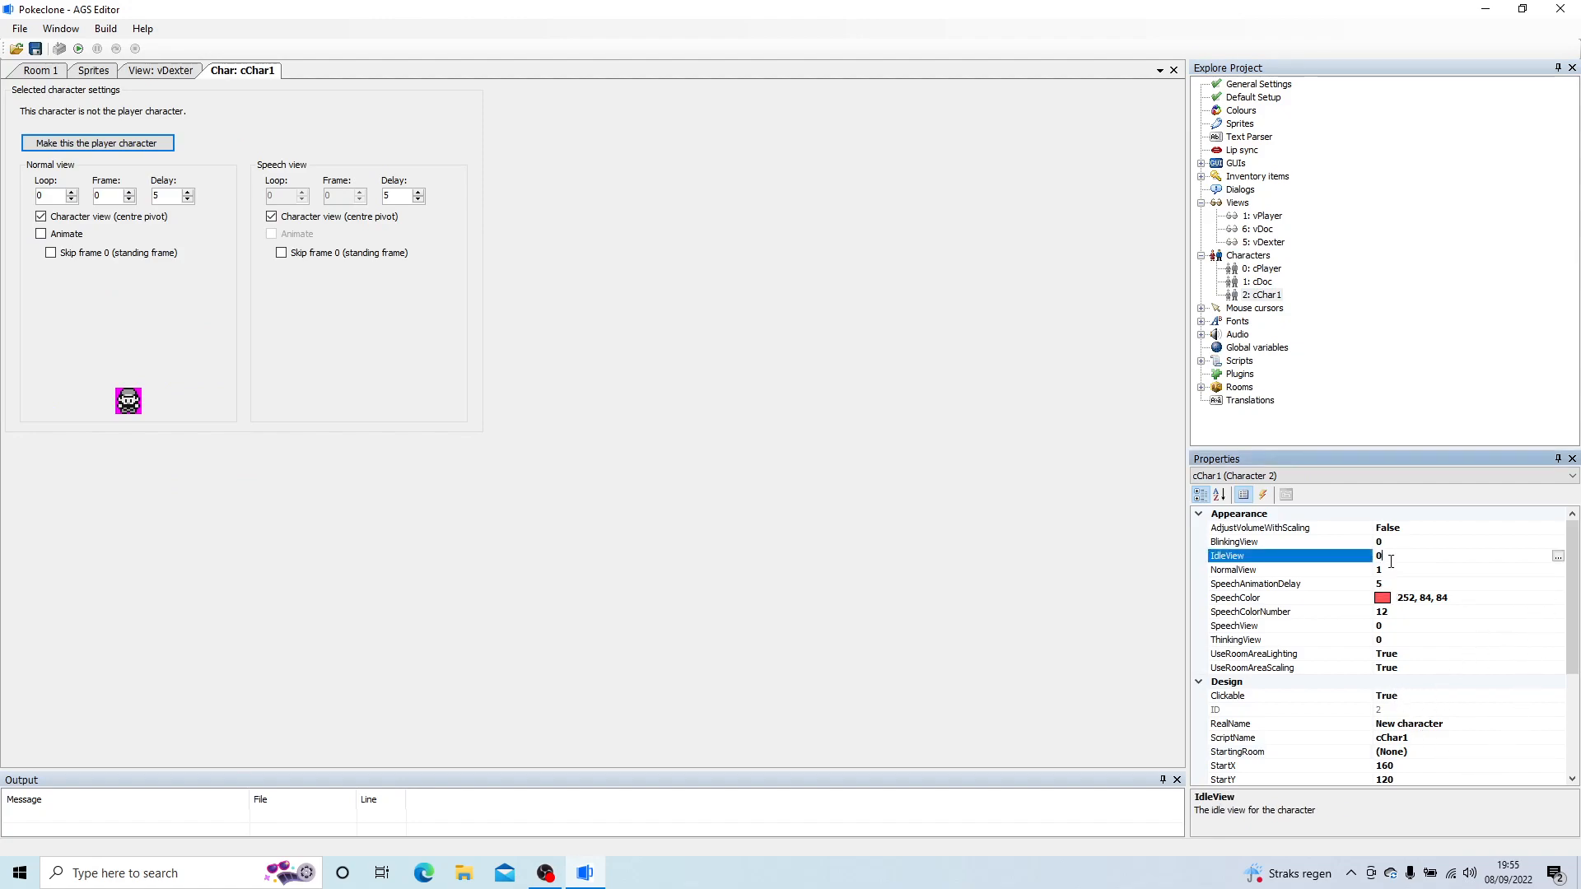
{"action": "left_click", "coordinate": [1558, 570]}
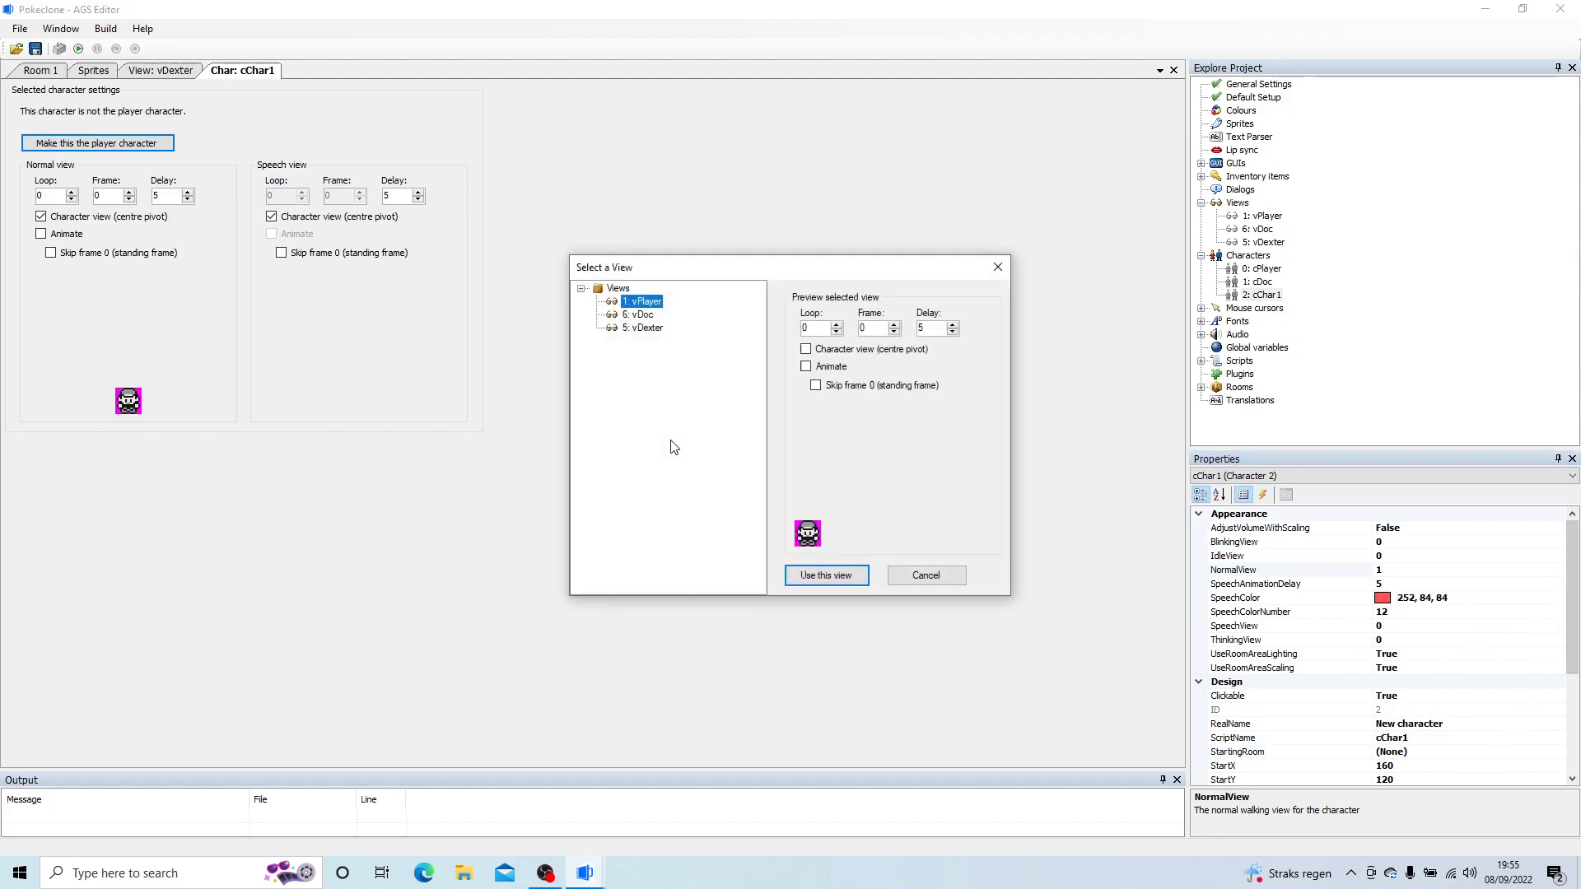
{"action": "left_click", "coordinate": [642, 328]}
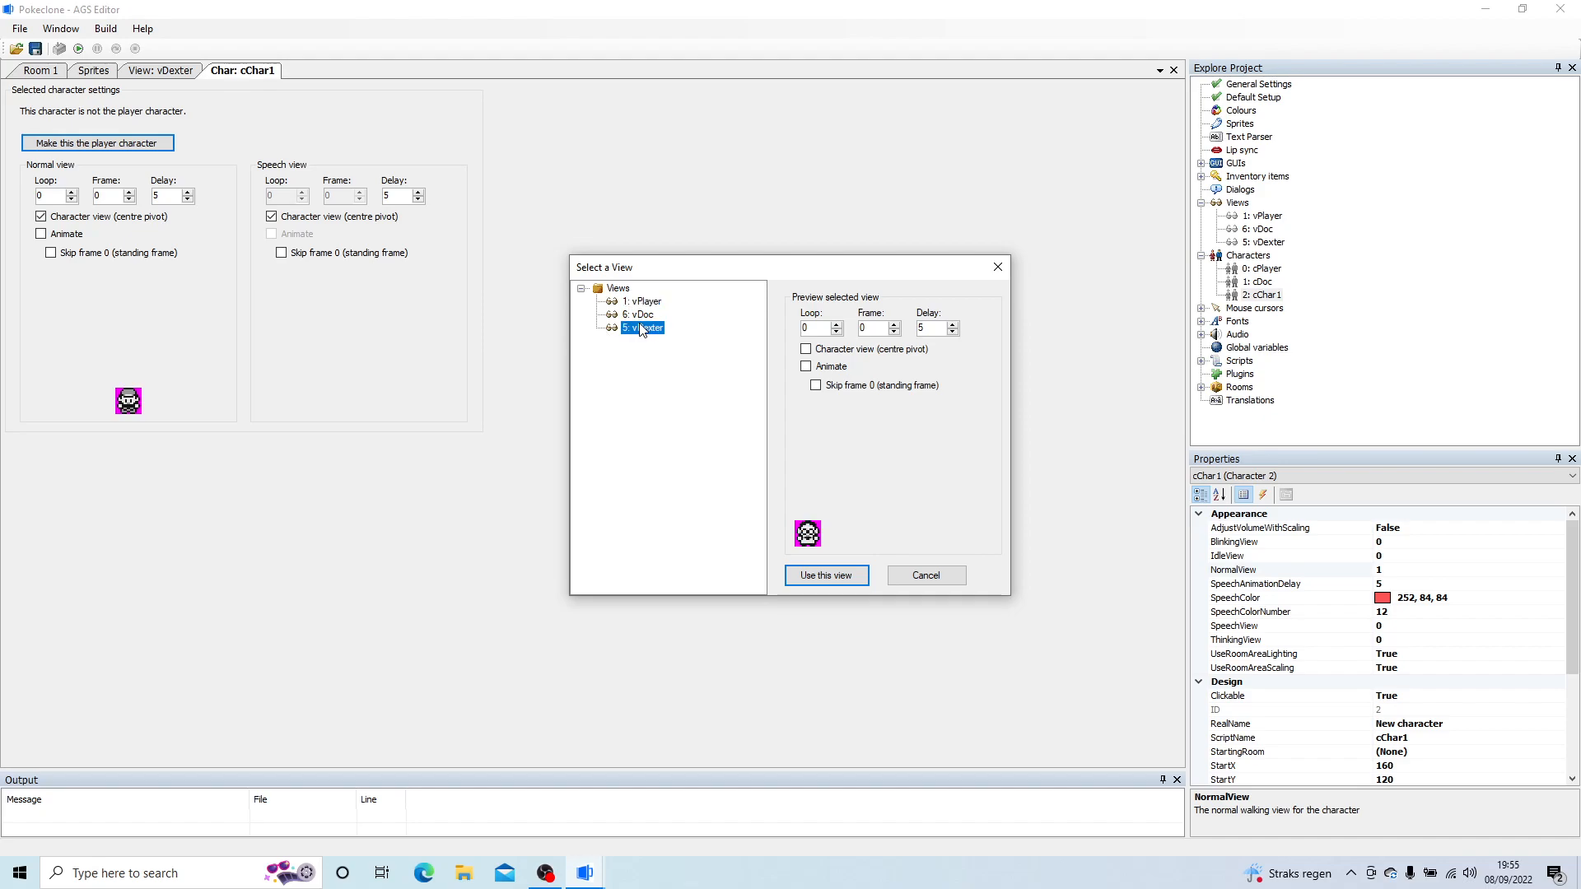
{"action": "left_click", "coordinate": [815, 570]}
Step: Set the new character's RealName to Dexter and its ScriptName to cDexter
{"action": "left_click_drag", "start_coordinate": [1562, 602], "coordinate": [1563, 651]}
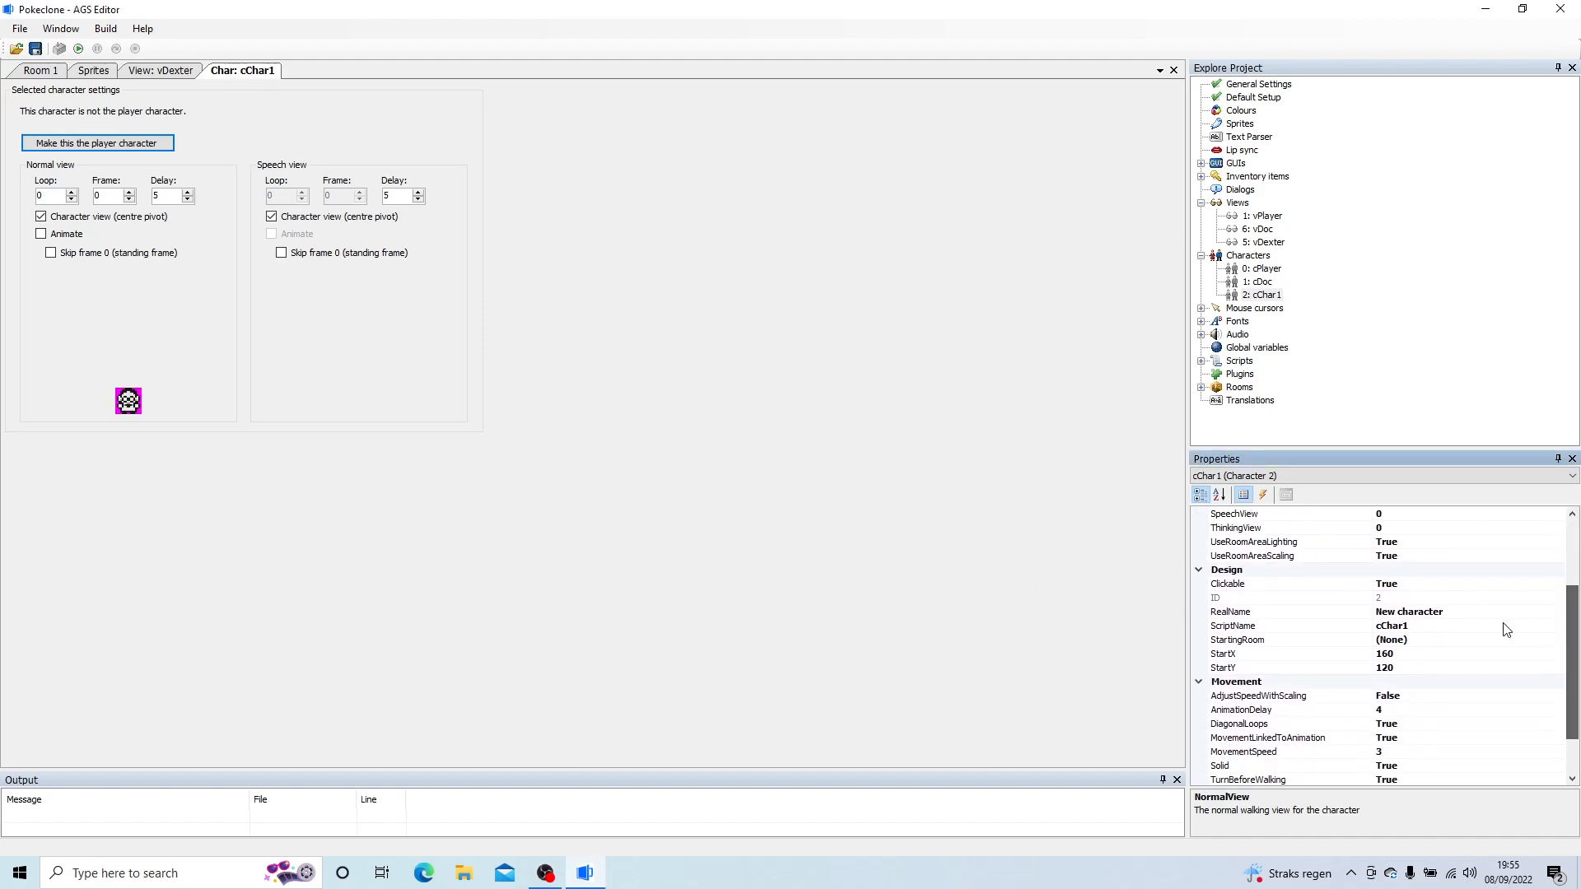
{"action": "left_click", "coordinate": [1211, 609]}
{"action": "type", "text": "Dex"}
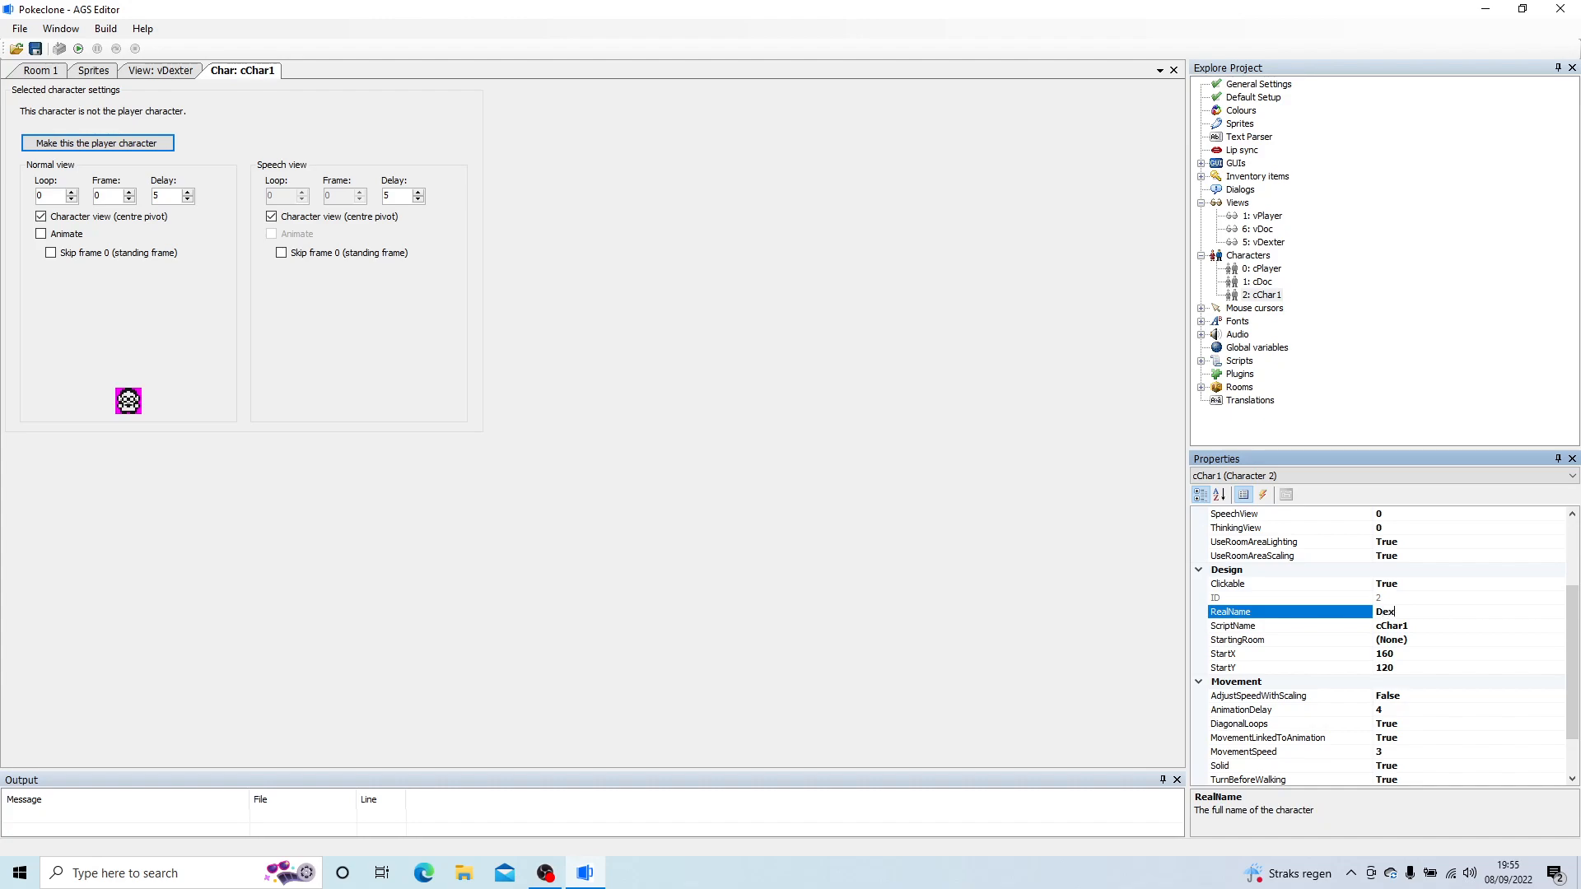
{"action": "left_click", "coordinate": [1415, 640]}
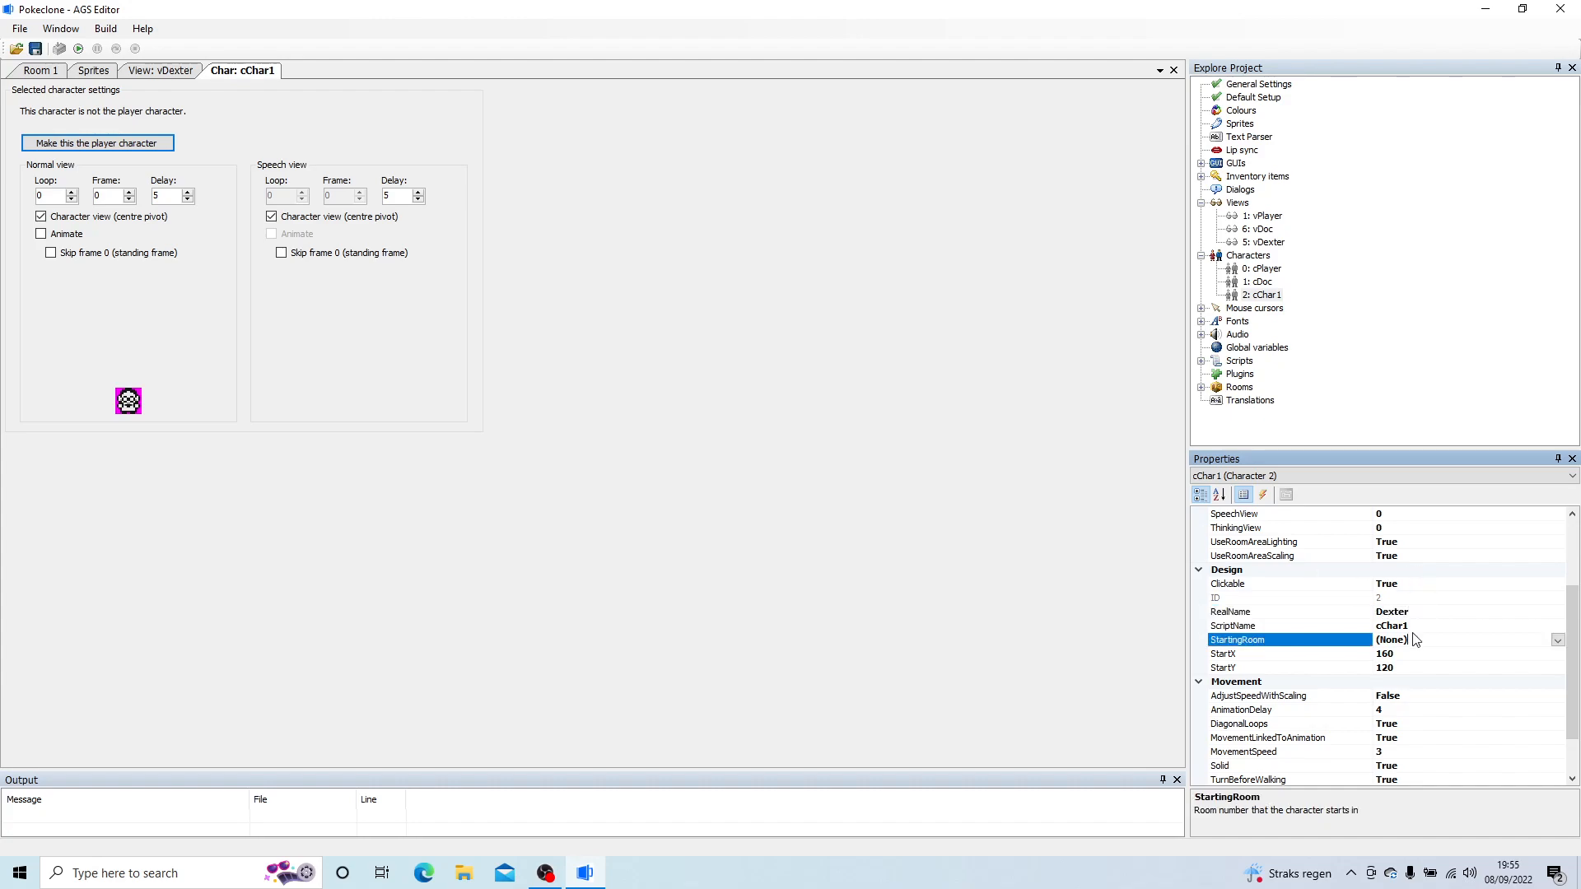
{"action": "key", "text": "Up"}
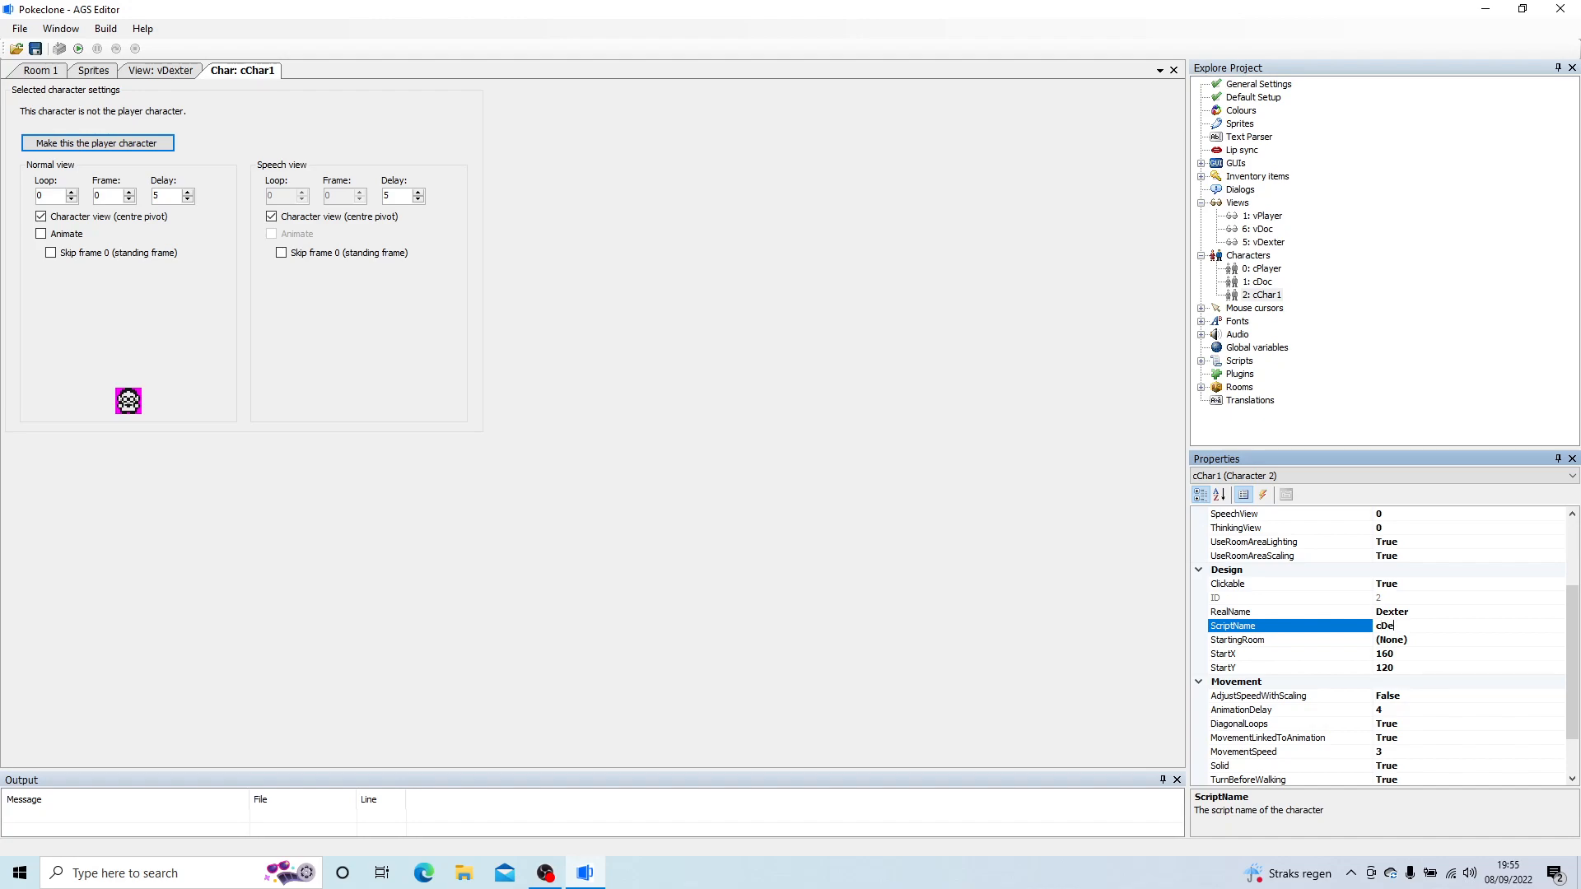
{"action": "key", "text": "Return"}
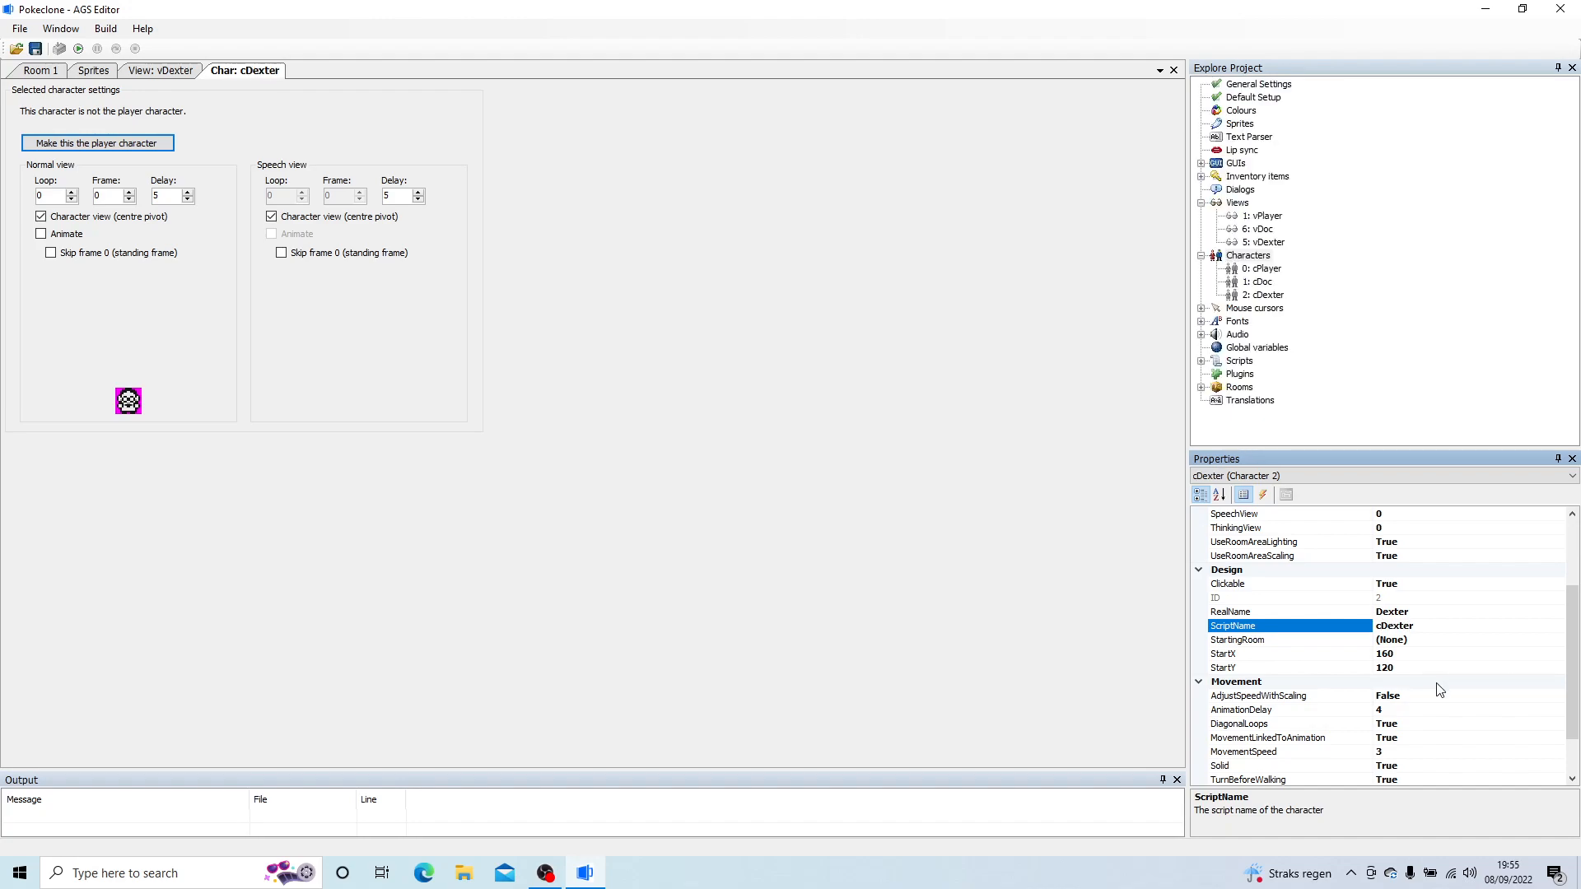
Step: Set cDexter's StartingRoom to 2: StarterVillage
{"action": "left_click", "coordinate": [1433, 643]}
{"action": "left_click", "coordinate": [1557, 640]}
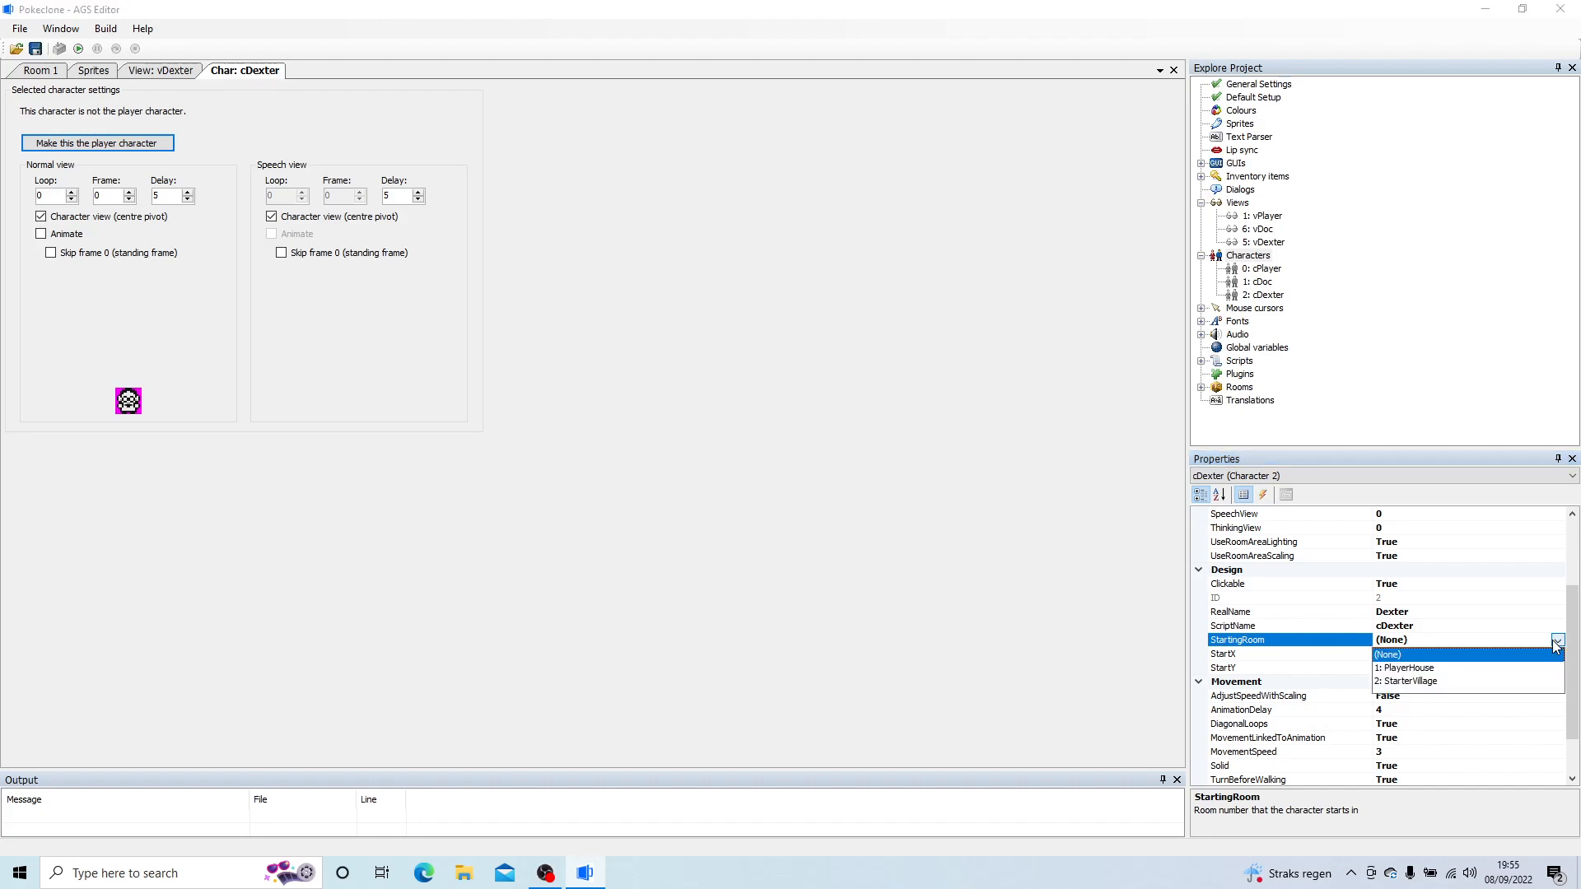
{"action": "left_click", "coordinate": [1401, 685]}
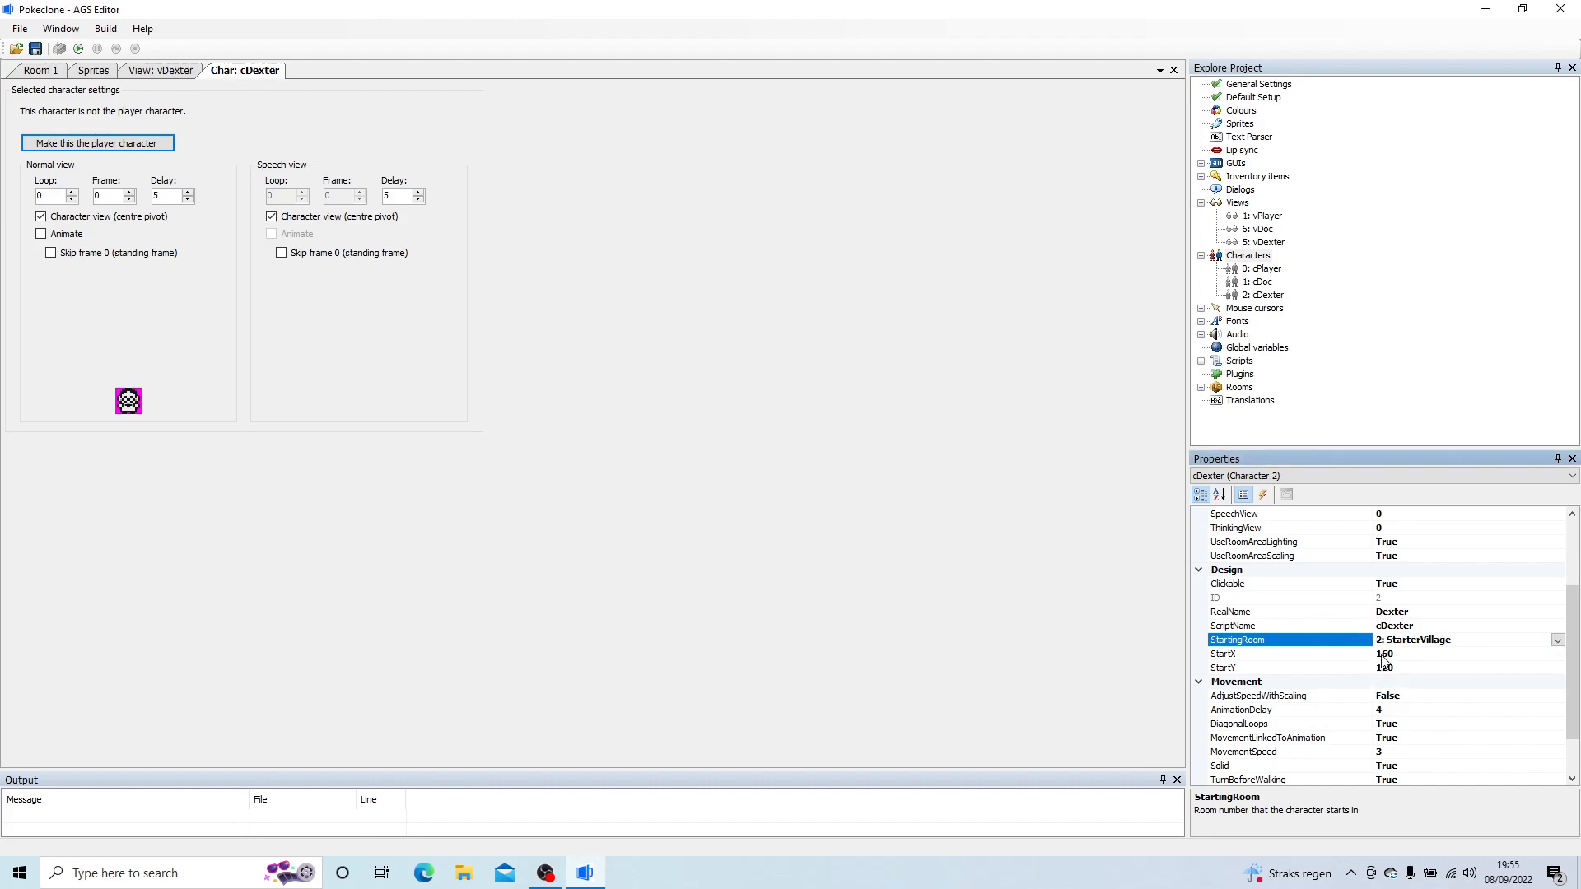
Step: Configure cDexter's movement with MovementLinkedToAnimation False, AnimationDelay 6 and MovementSpeed 2
{"action": "scroll", "coordinate": [1529, 679], "scroll_direction": "down", "scroll_amount": 2}
{"action": "left_click", "coordinate": [1404, 680]}
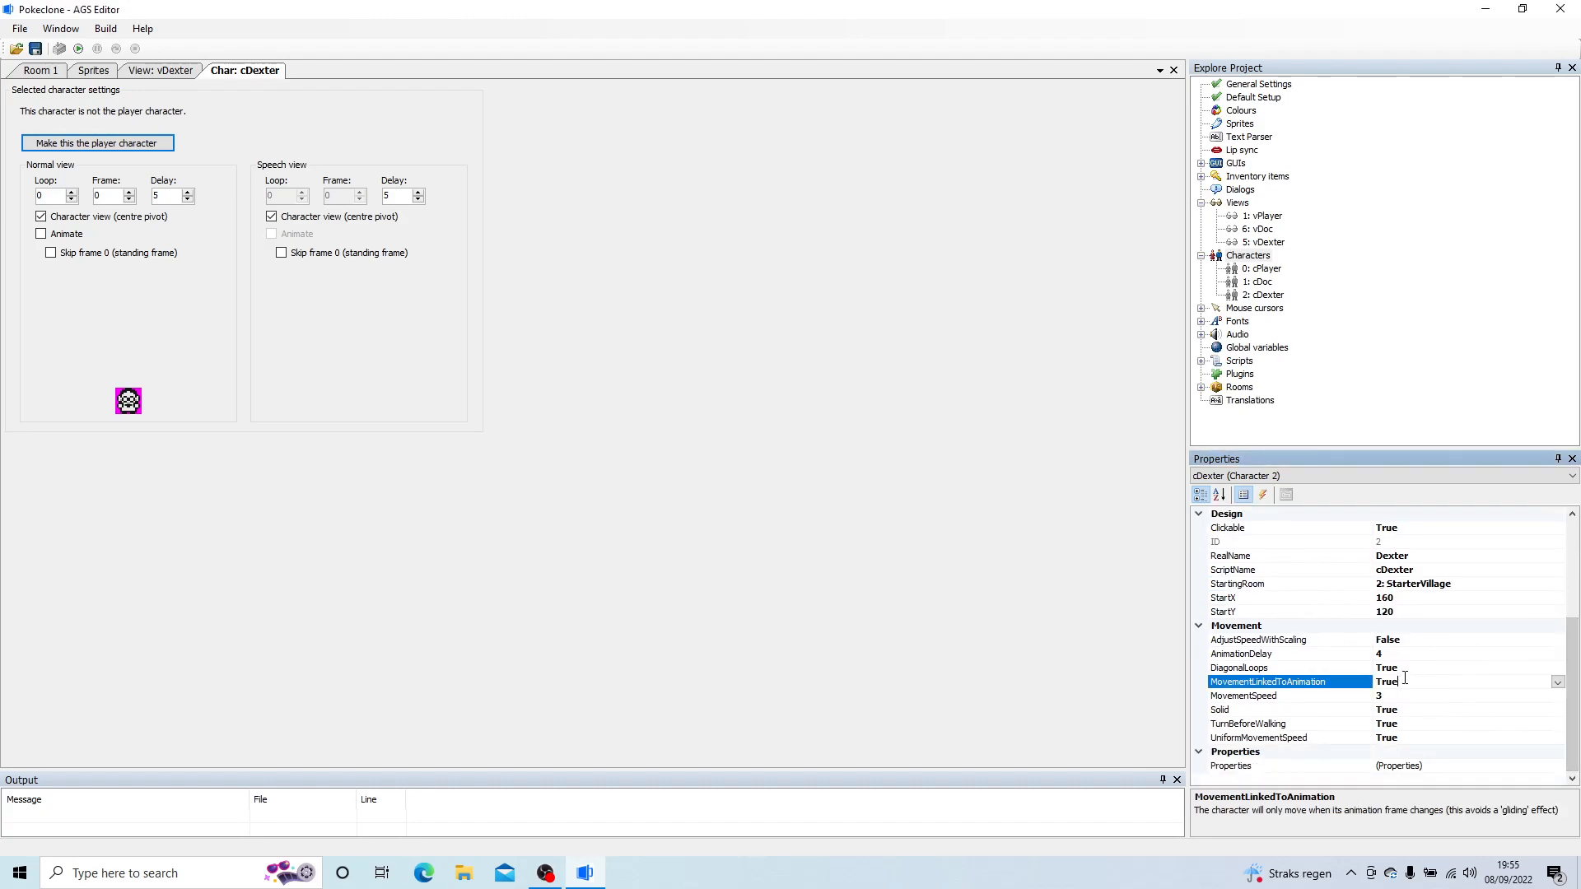
{"action": "left_click", "coordinate": [1557, 683]}
{"action": "left_click", "coordinate": [1437, 716]}
{"action": "left_click", "coordinate": [1412, 655]}
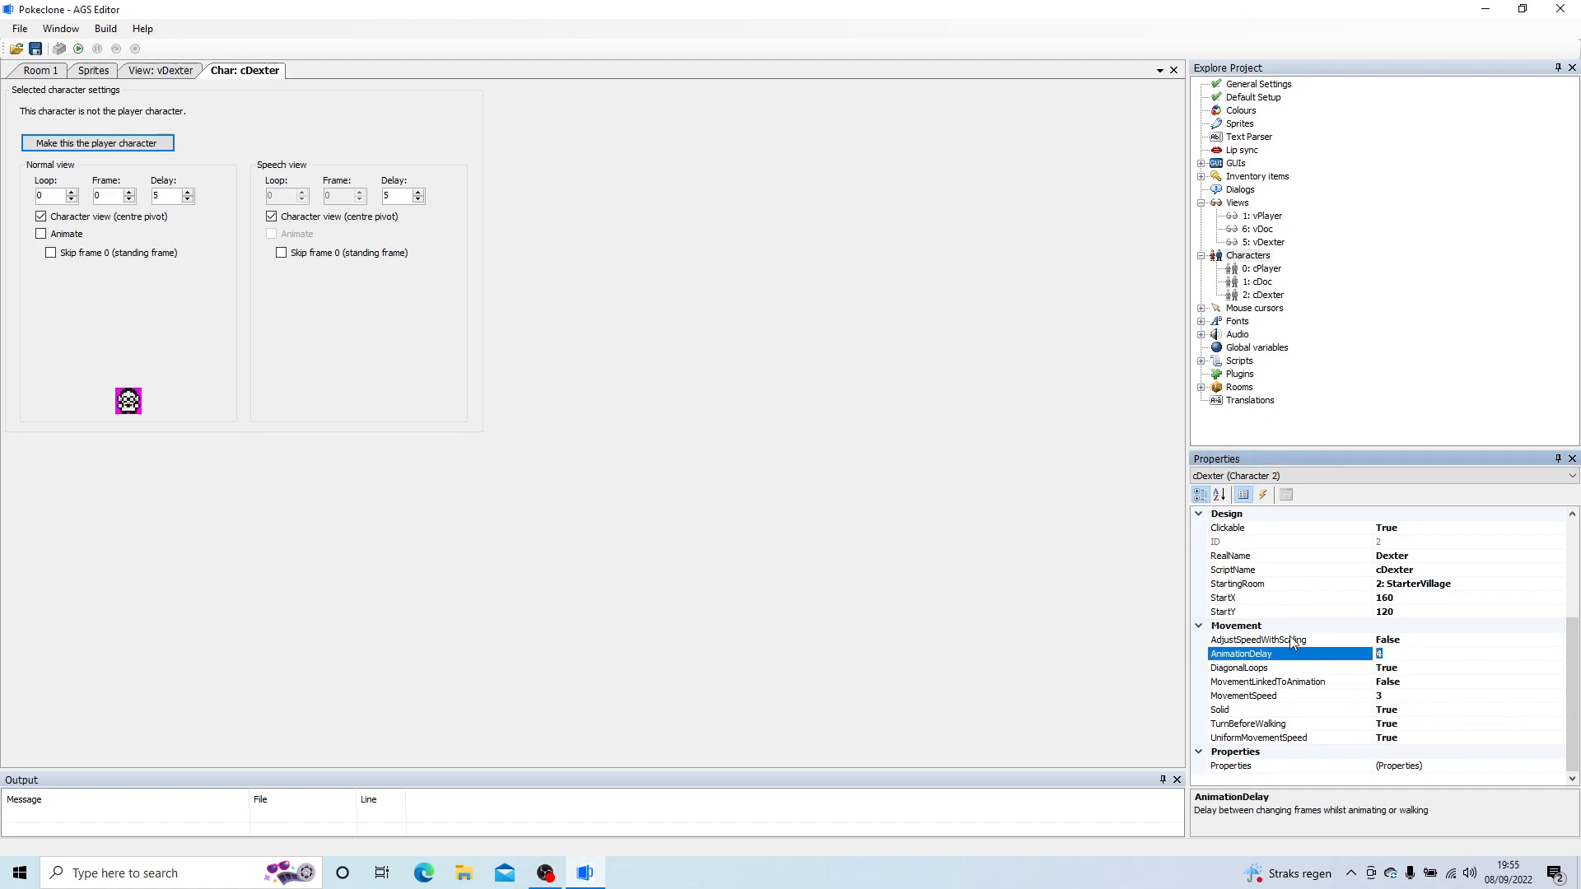
{"action": "left_click", "coordinate": [1330, 696]}
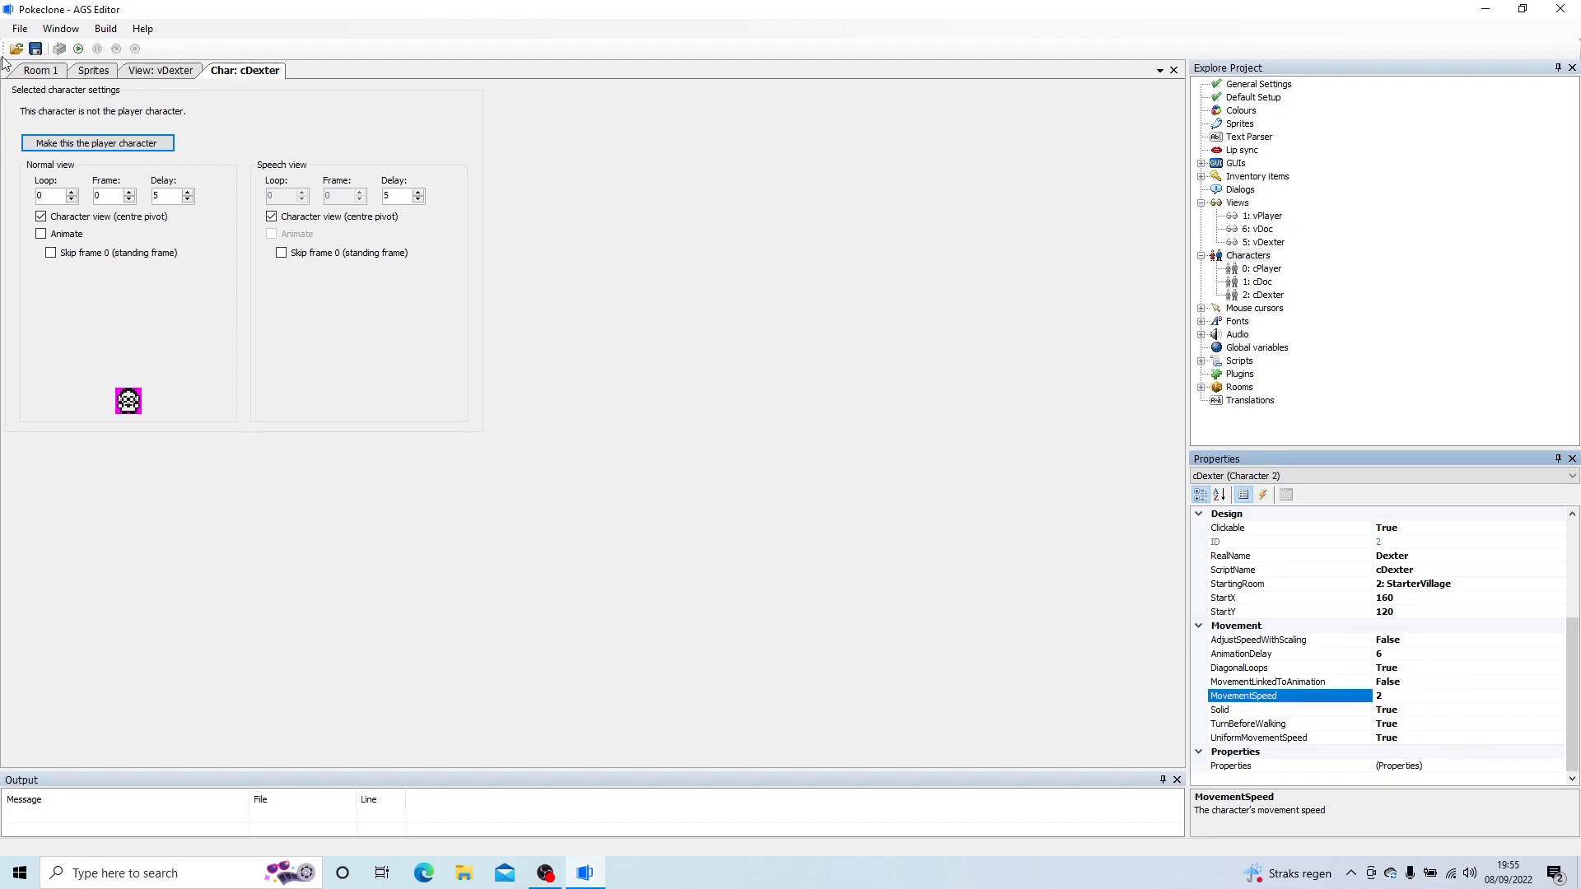
Step: Close the cDexter character editor and the vDexter view editor
{"action": "right_click", "coordinate": [254, 71]}
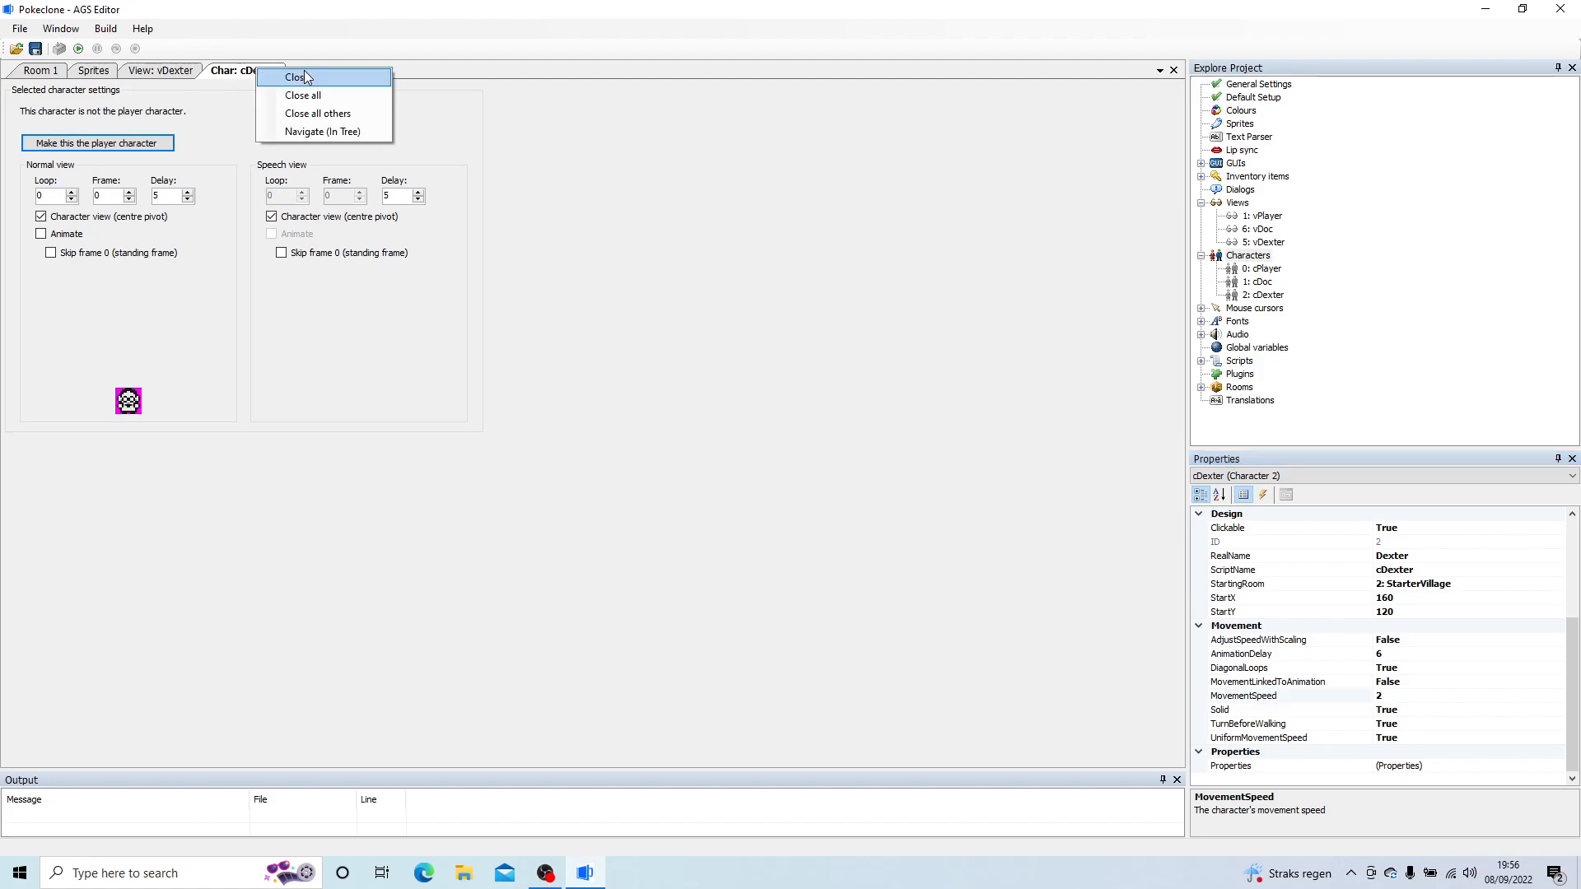
{"action": "left_click", "coordinate": [303, 77]}
{"action": "right_click", "coordinate": [175, 73]}
{"action": "left_click", "coordinate": [203, 83]}
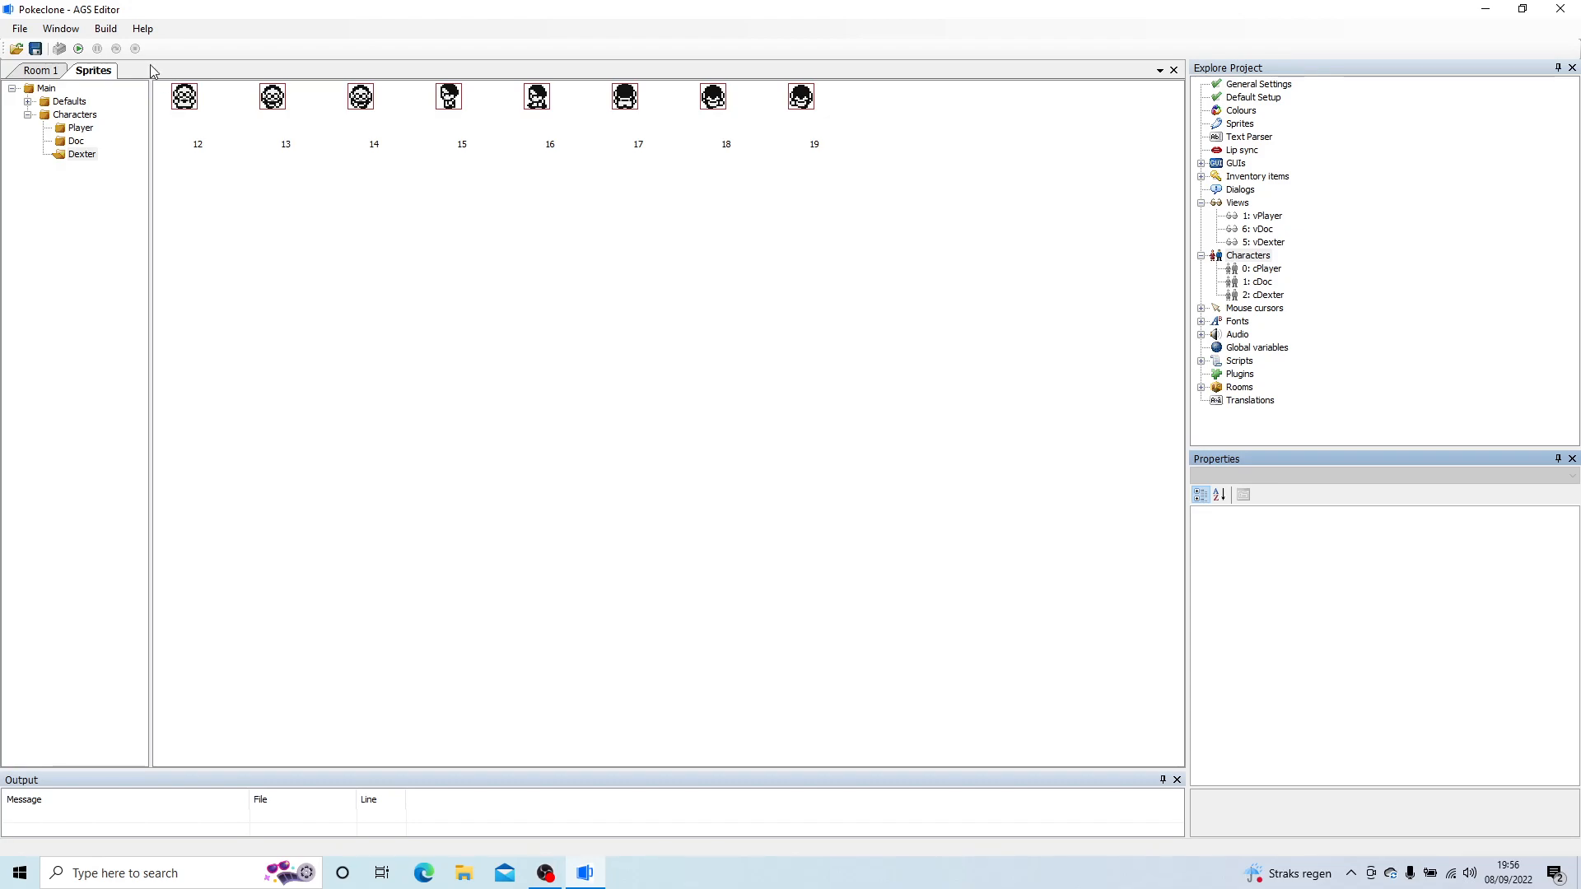
Step: Create a sprite sub-folder named Henry inside the Characters folder
{"action": "left_click", "coordinate": [73, 115]}
{"action": "right_click", "coordinate": [72, 115]}
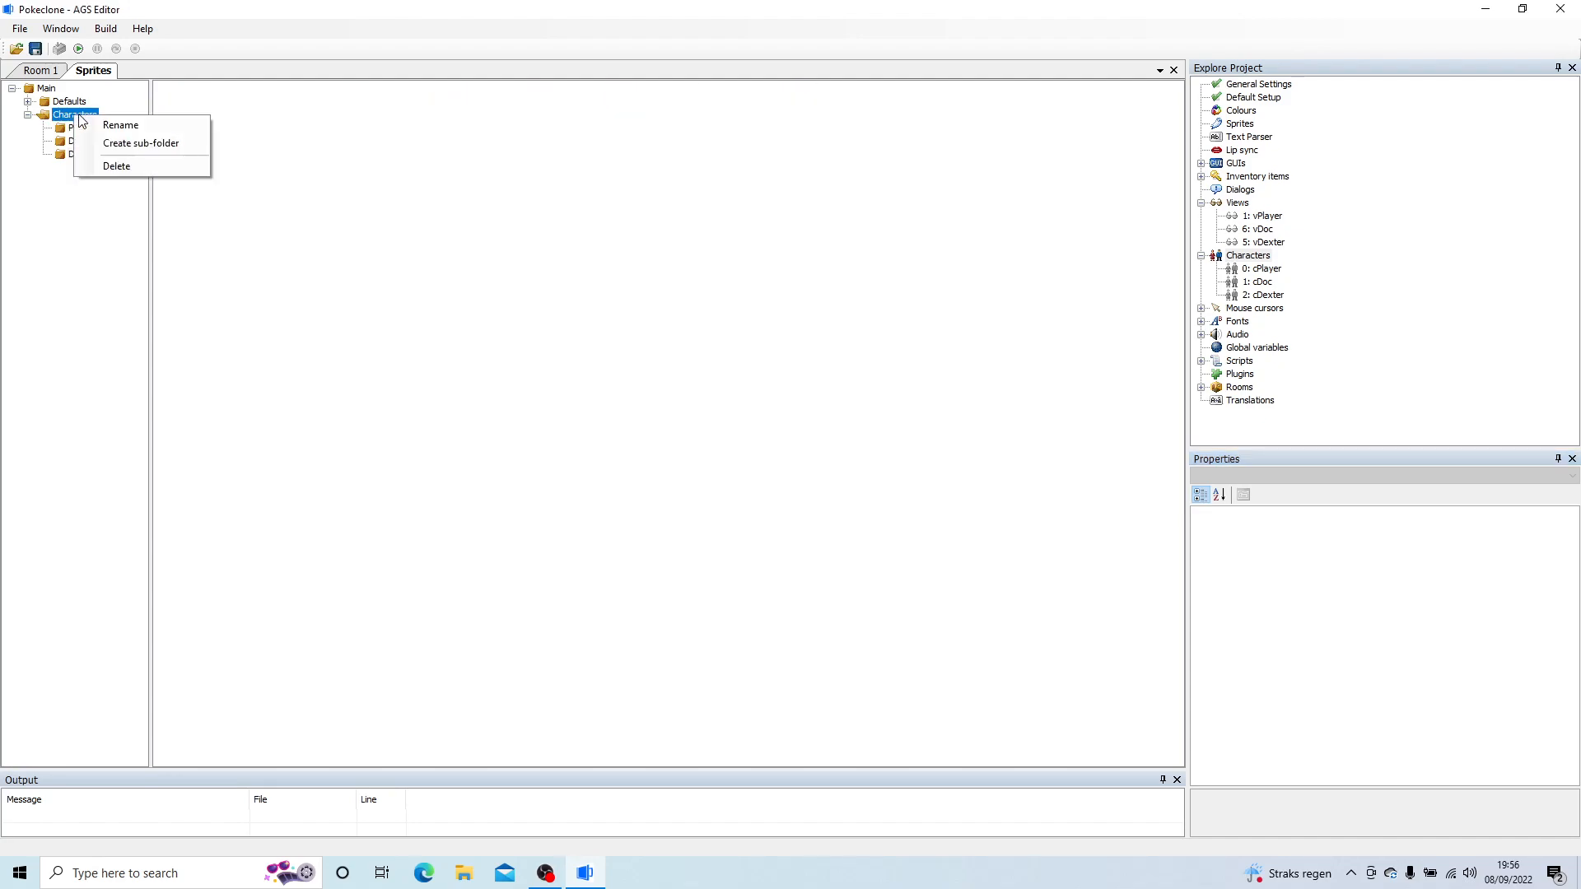
{"action": "left_click", "coordinate": [153, 143]}
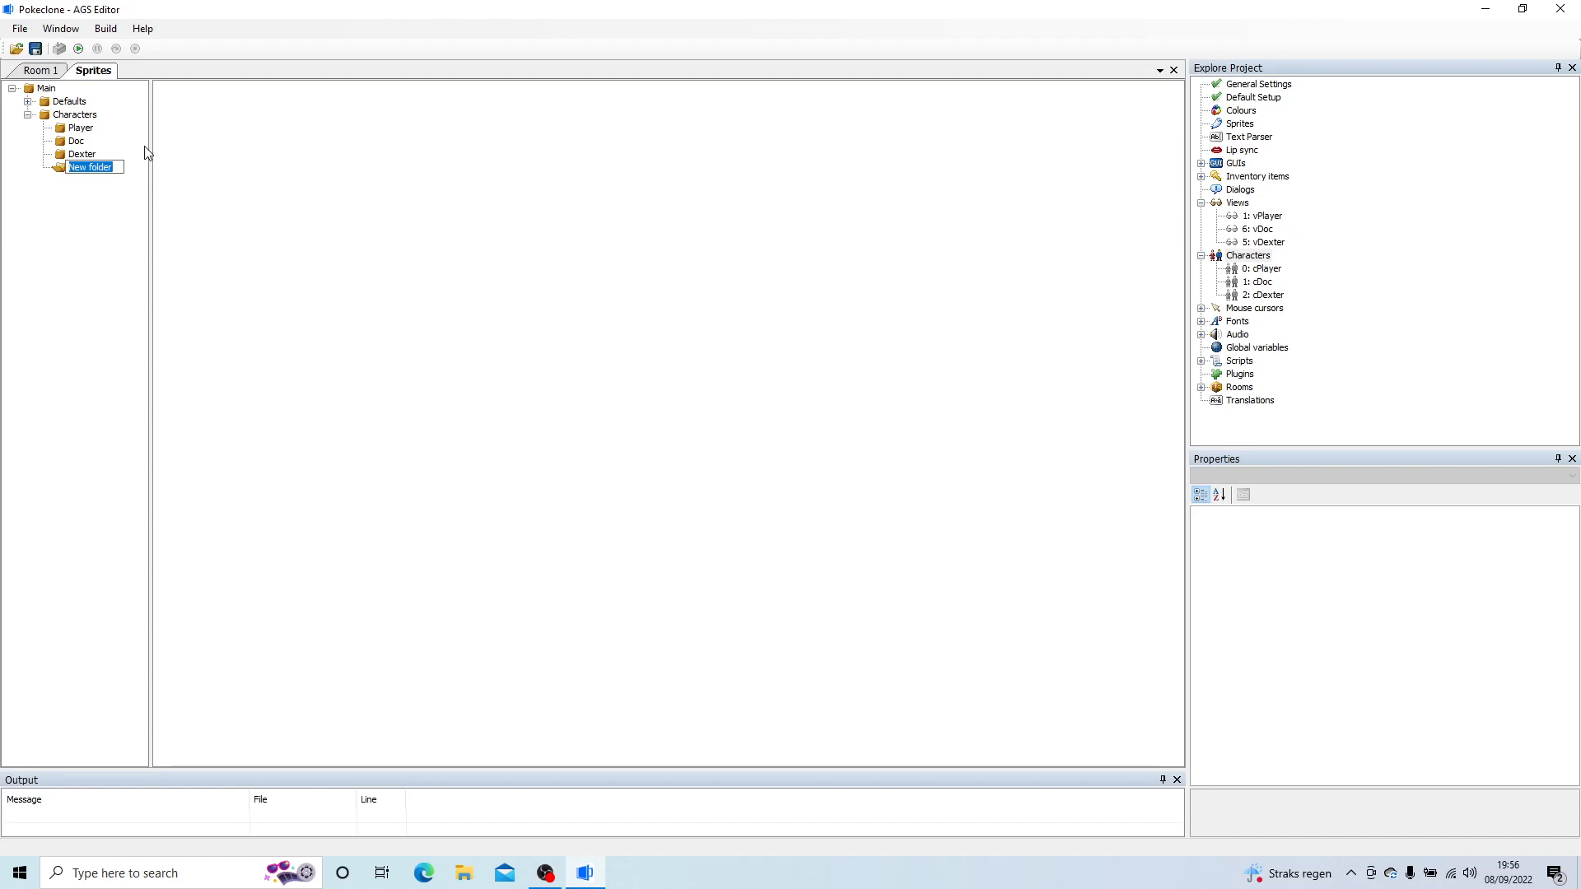
{"action": "type", "text": "Henry"}
{"action": "key", "text": "Return"}
Step: Import all eight images from the Henry artwork folder into the Henry sprite folder, using the top-left pixel as transparent colour
{"action": "right_click", "coordinate": [204, 130]}
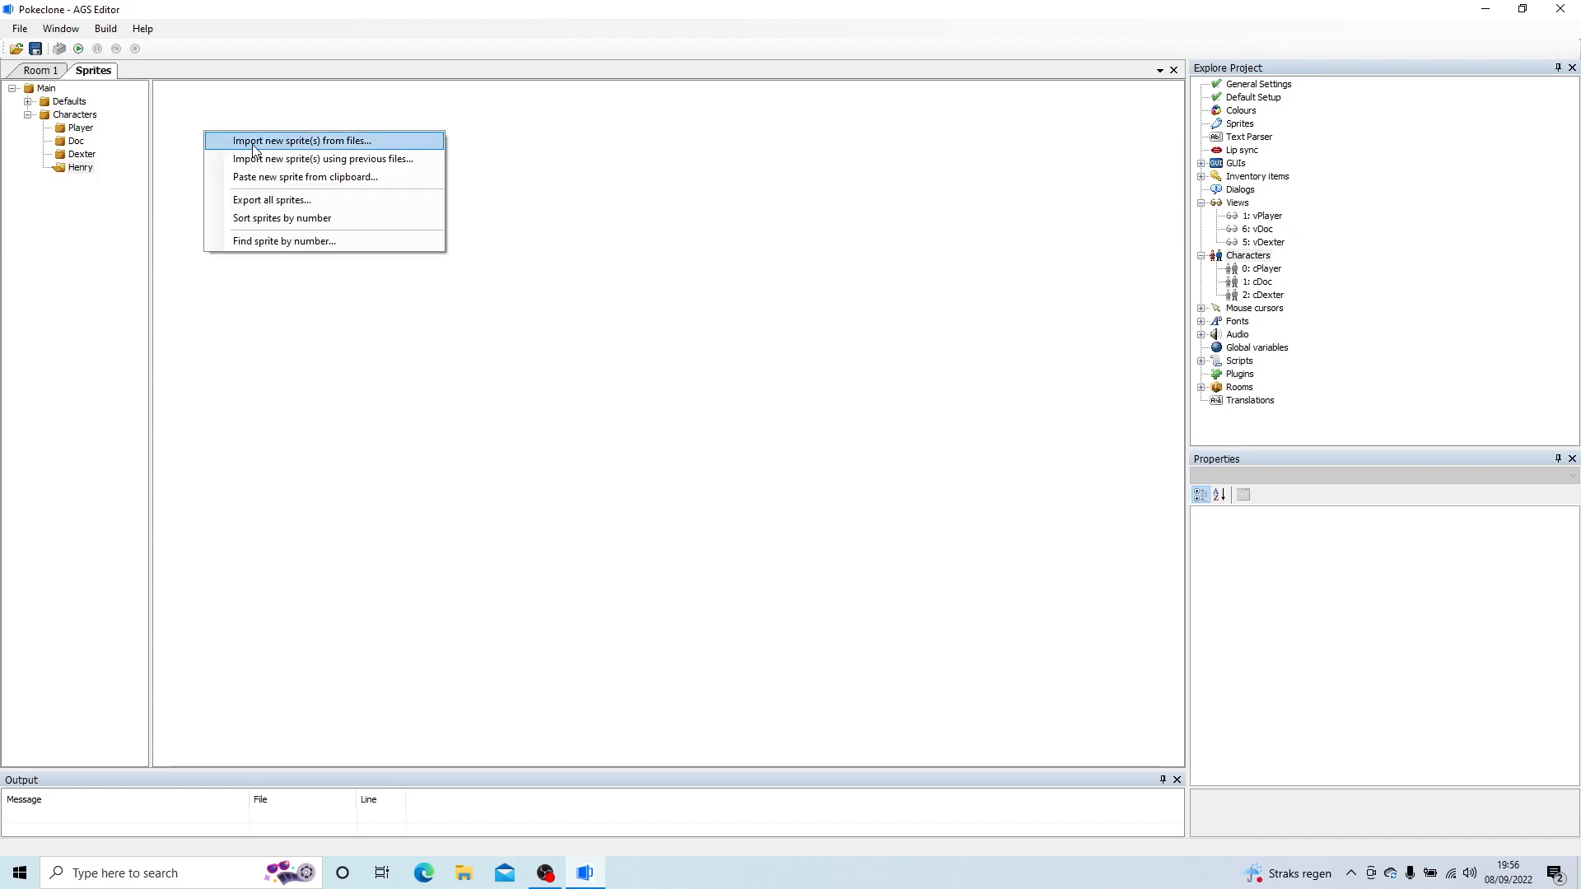
{"action": "left_click", "coordinate": [212, 142]}
{"action": "left_click", "coordinate": [387, 60]}
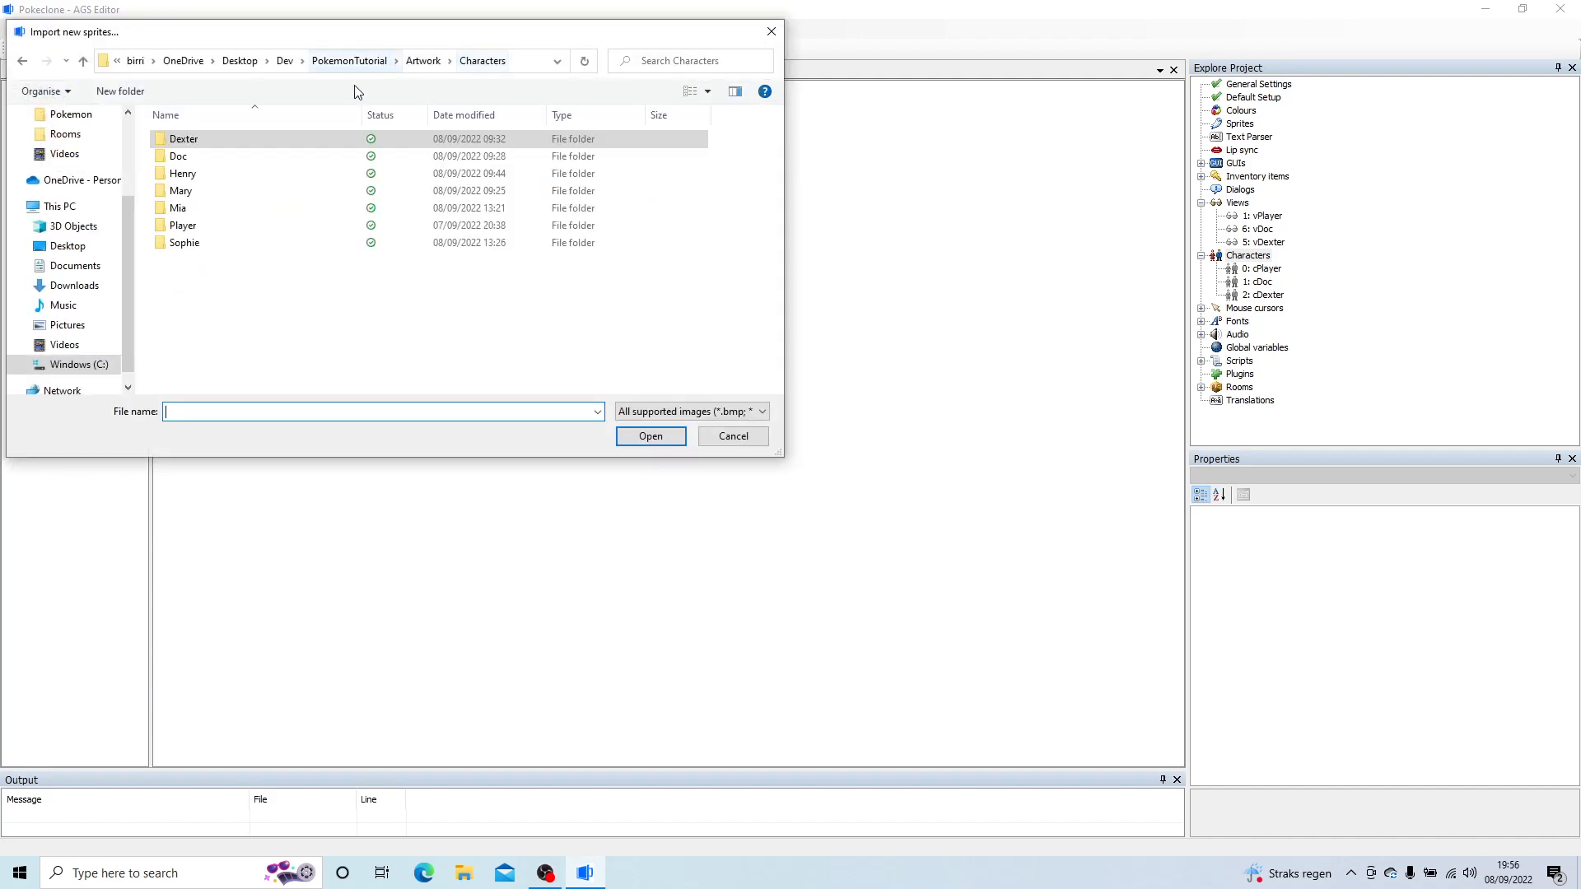
{"action": "left_click", "coordinate": [186, 174]}
{"action": "double_click", "coordinate": [186, 175]}
{"action": "left_click", "coordinate": [178, 148]}
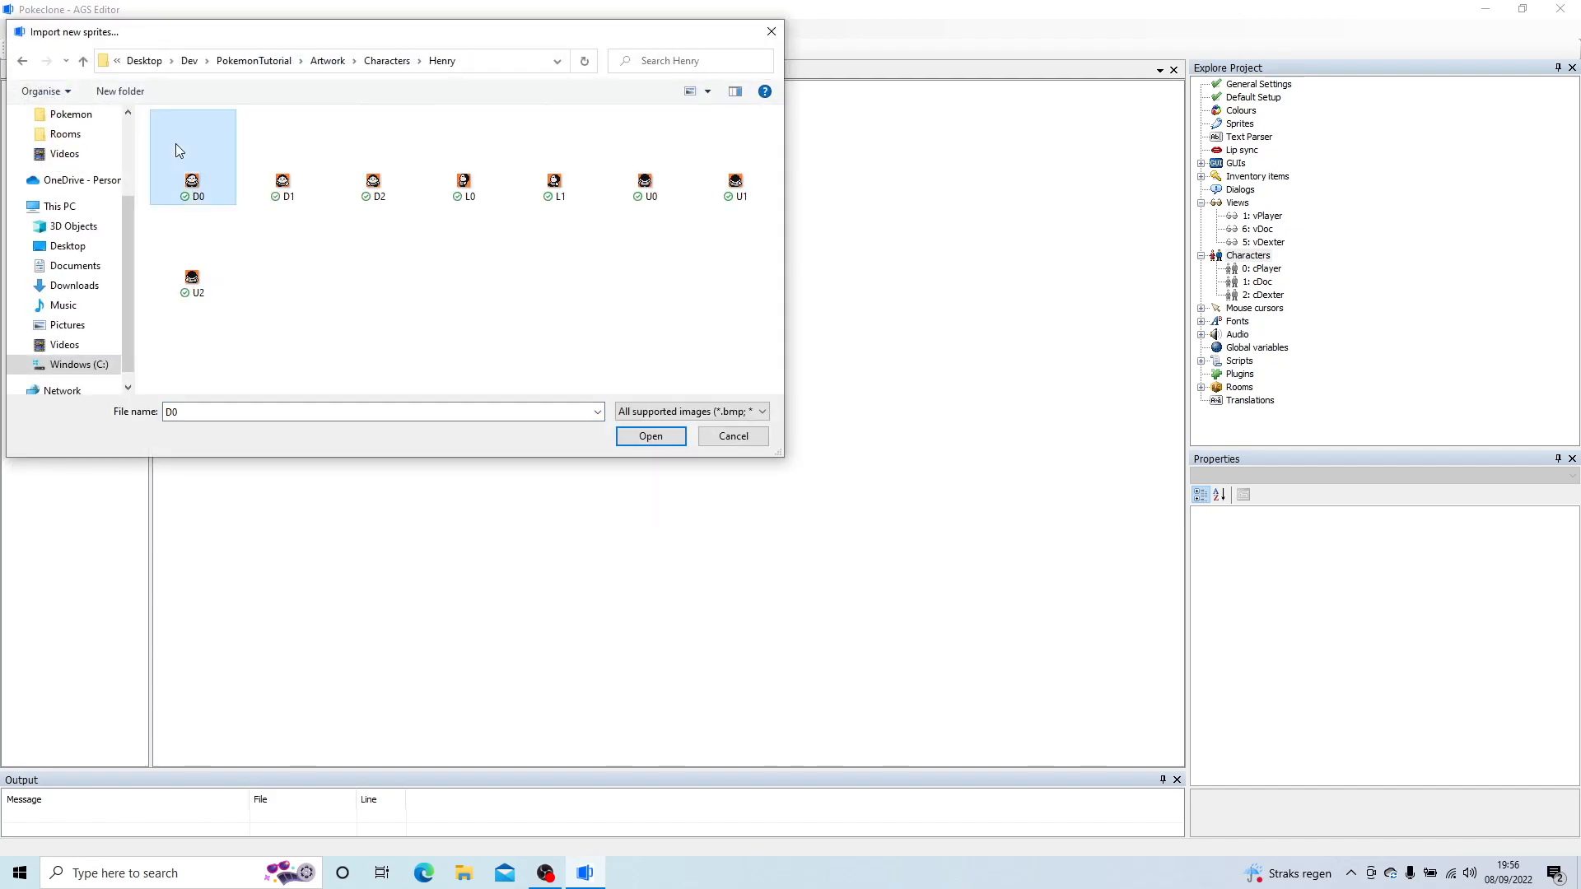
{"action": "left_click", "coordinate": [206, 284], "text": "shift"}
{"action": "left_click", "coordinate": [650, 435]}
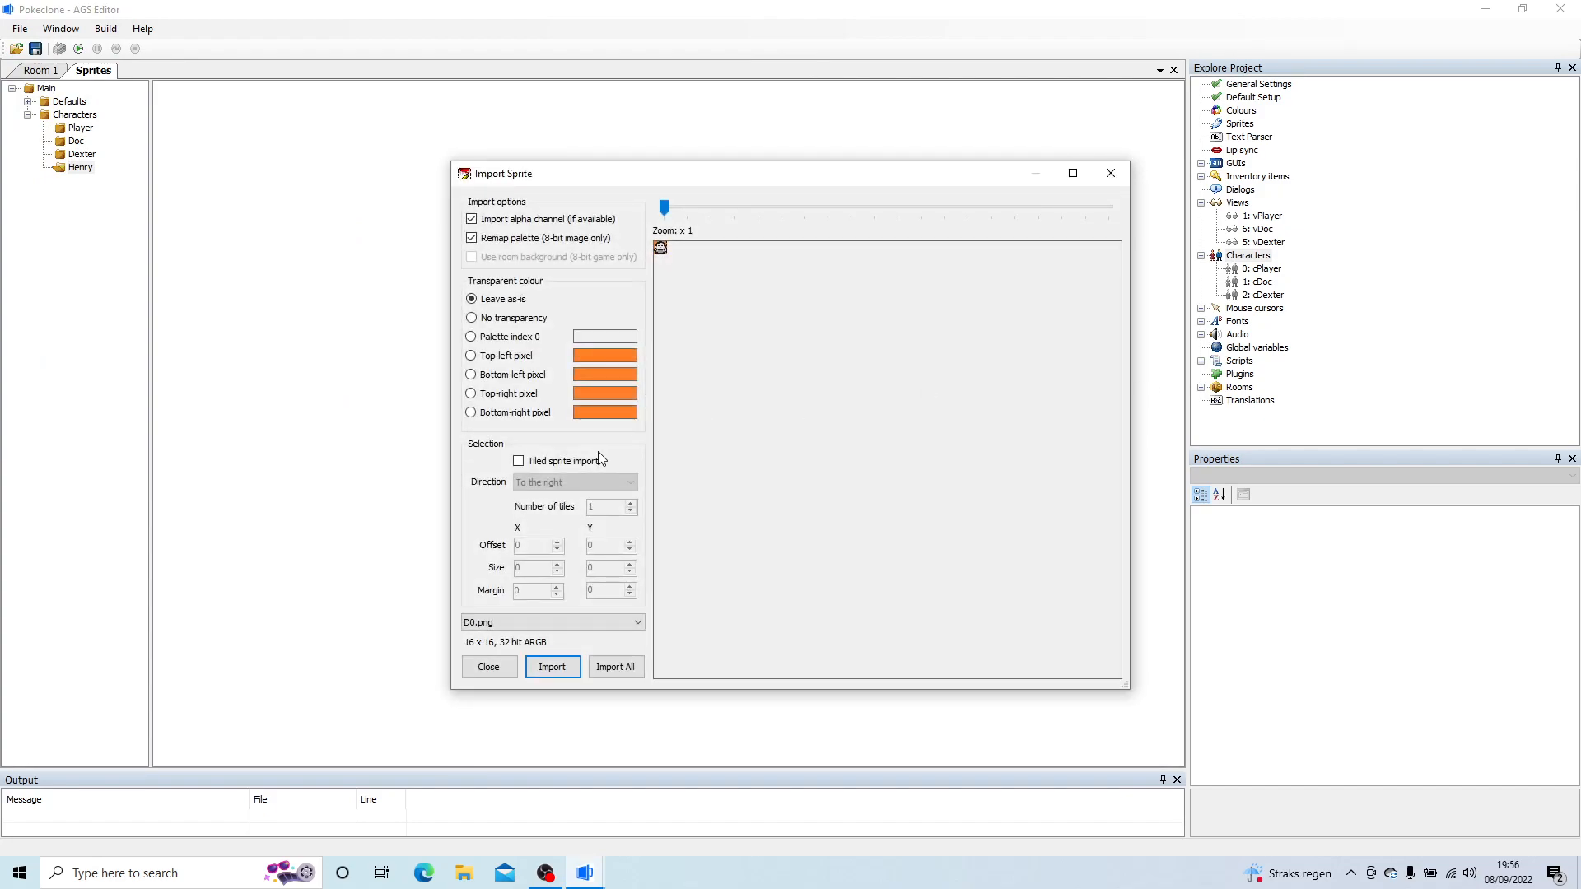
{"action": "left_click", "coordinate": [501, 356]}
{"action": "left_click", "coordinate": [630, 671]}
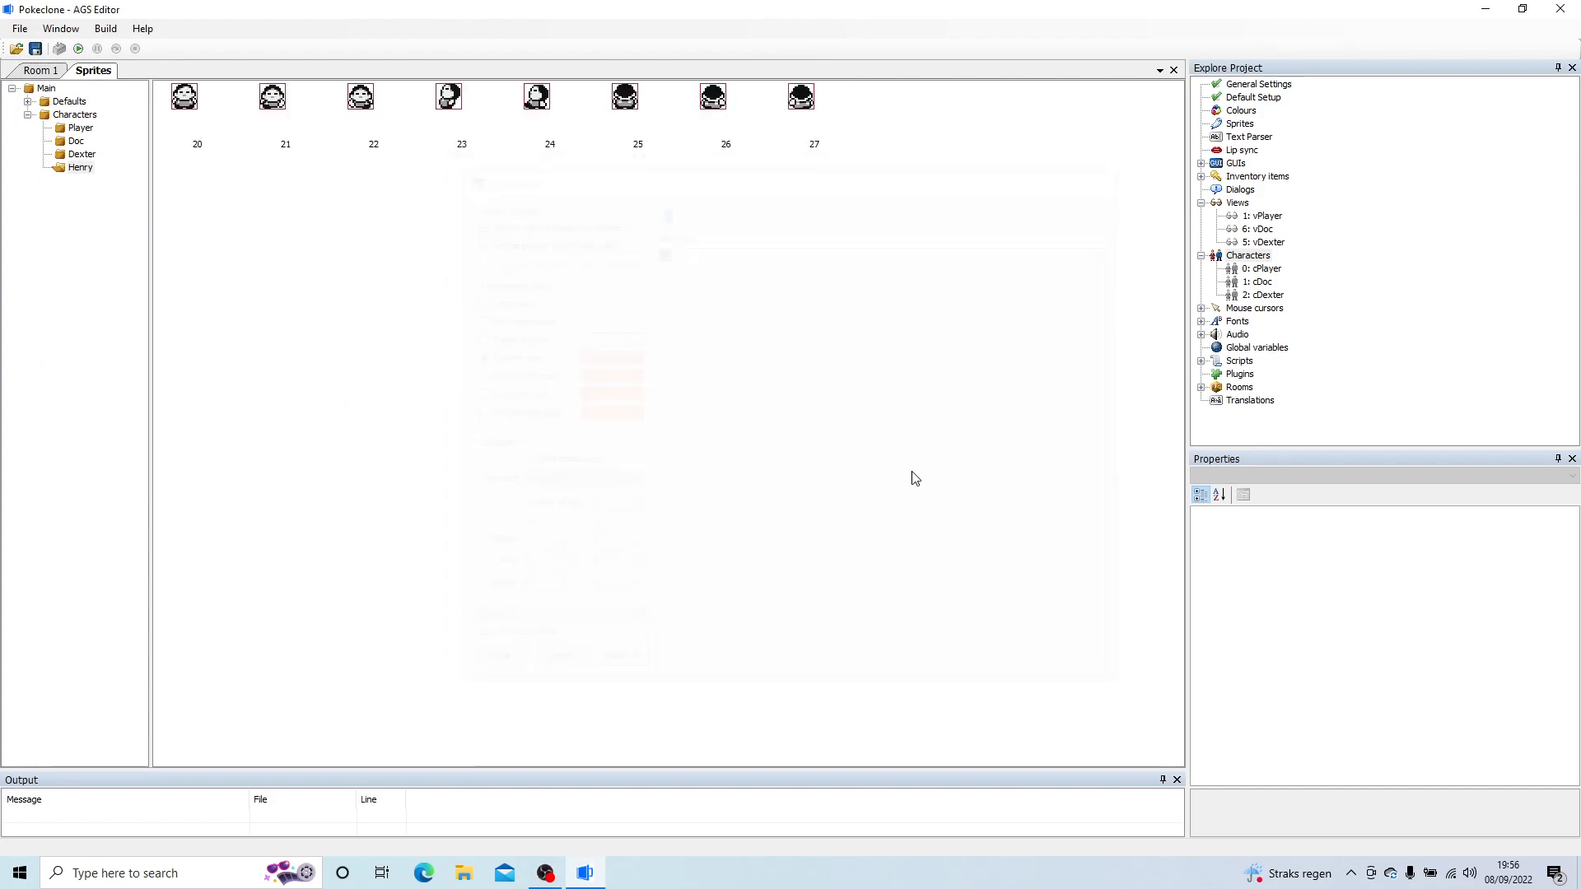
Step: Create a new view named vHenry
{"action": "right_click", "coordinate": [1242, 204]}
{"action": "left_click", "coordinate": [1281, 212]}
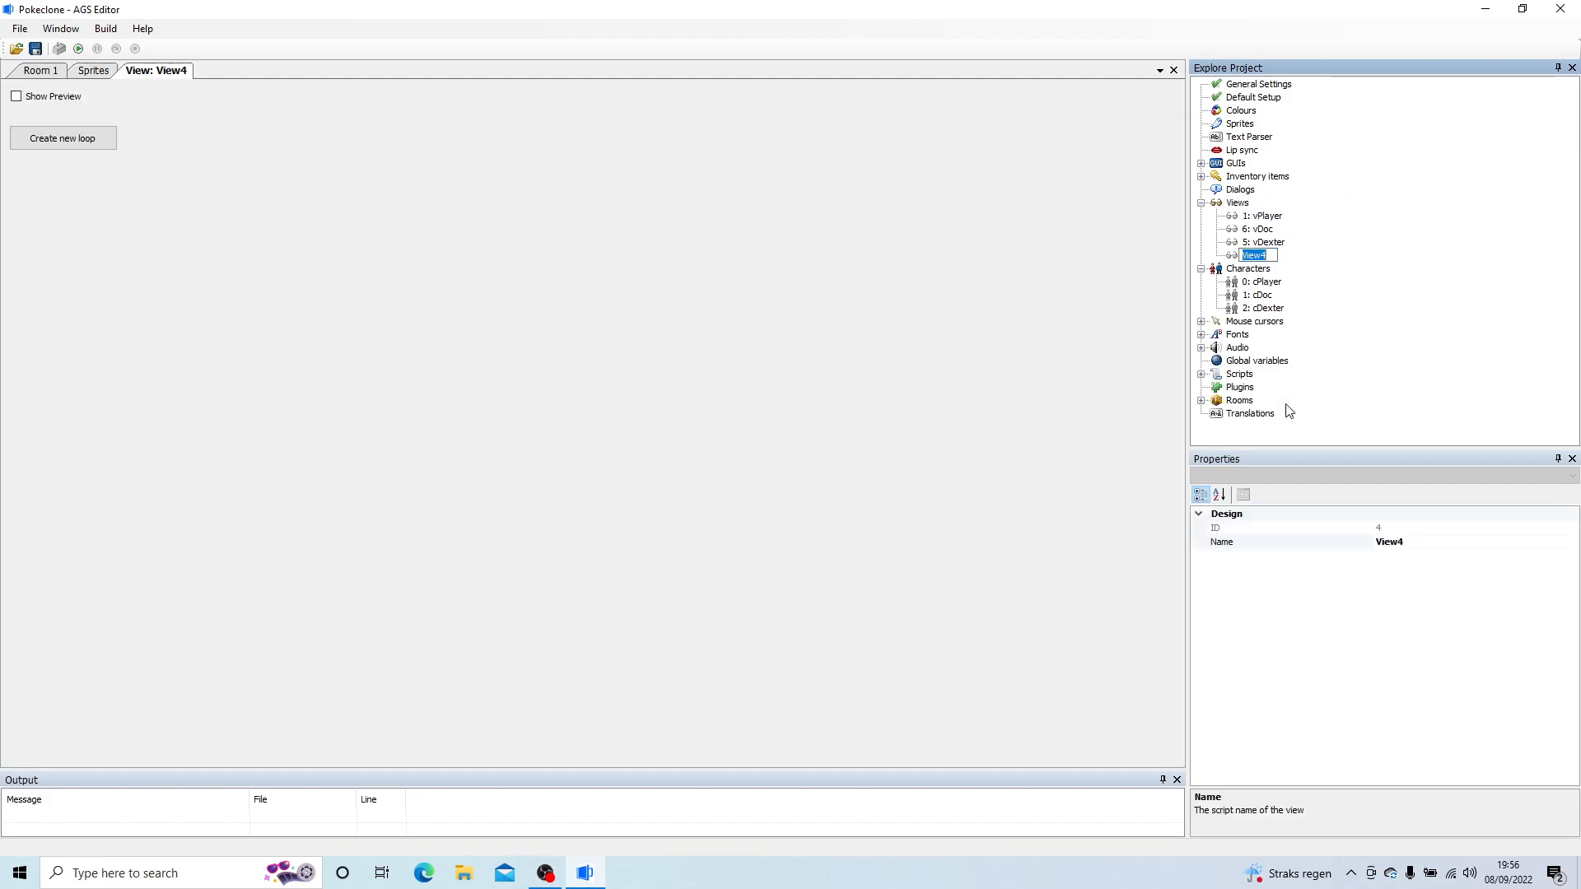
{"action": "type", "text": "vHenry"}
{"action": "key", "text": "Return"}
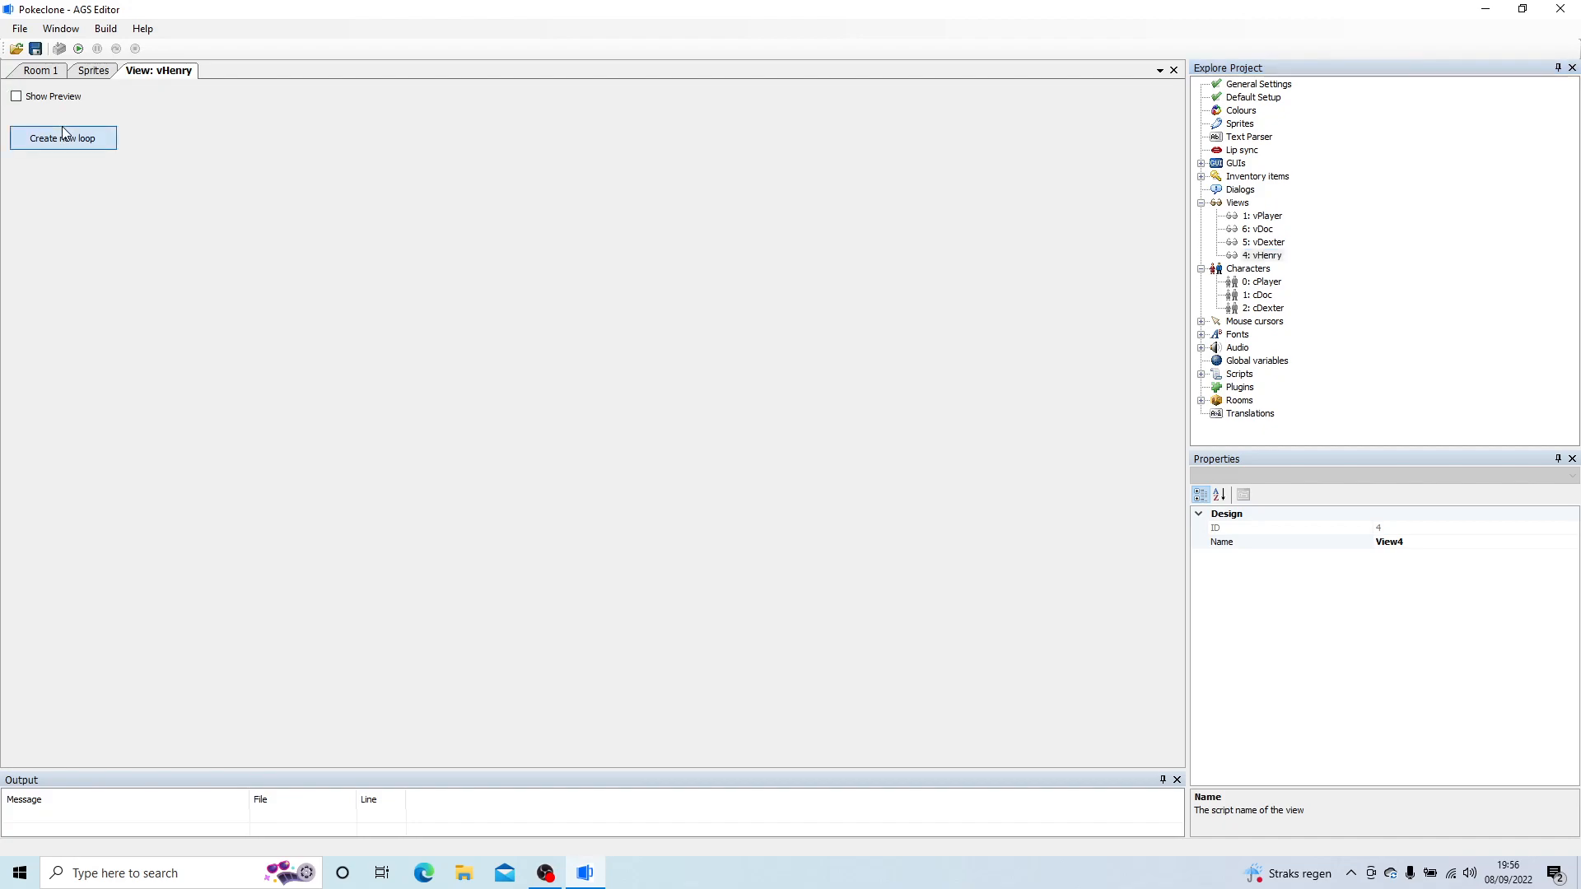
Step: Add loop 0 (down) to vHenry and give its first three frames Henry sprites 20, 21 and 20
{"action": "left_click", "coordinate": [63, 138]}
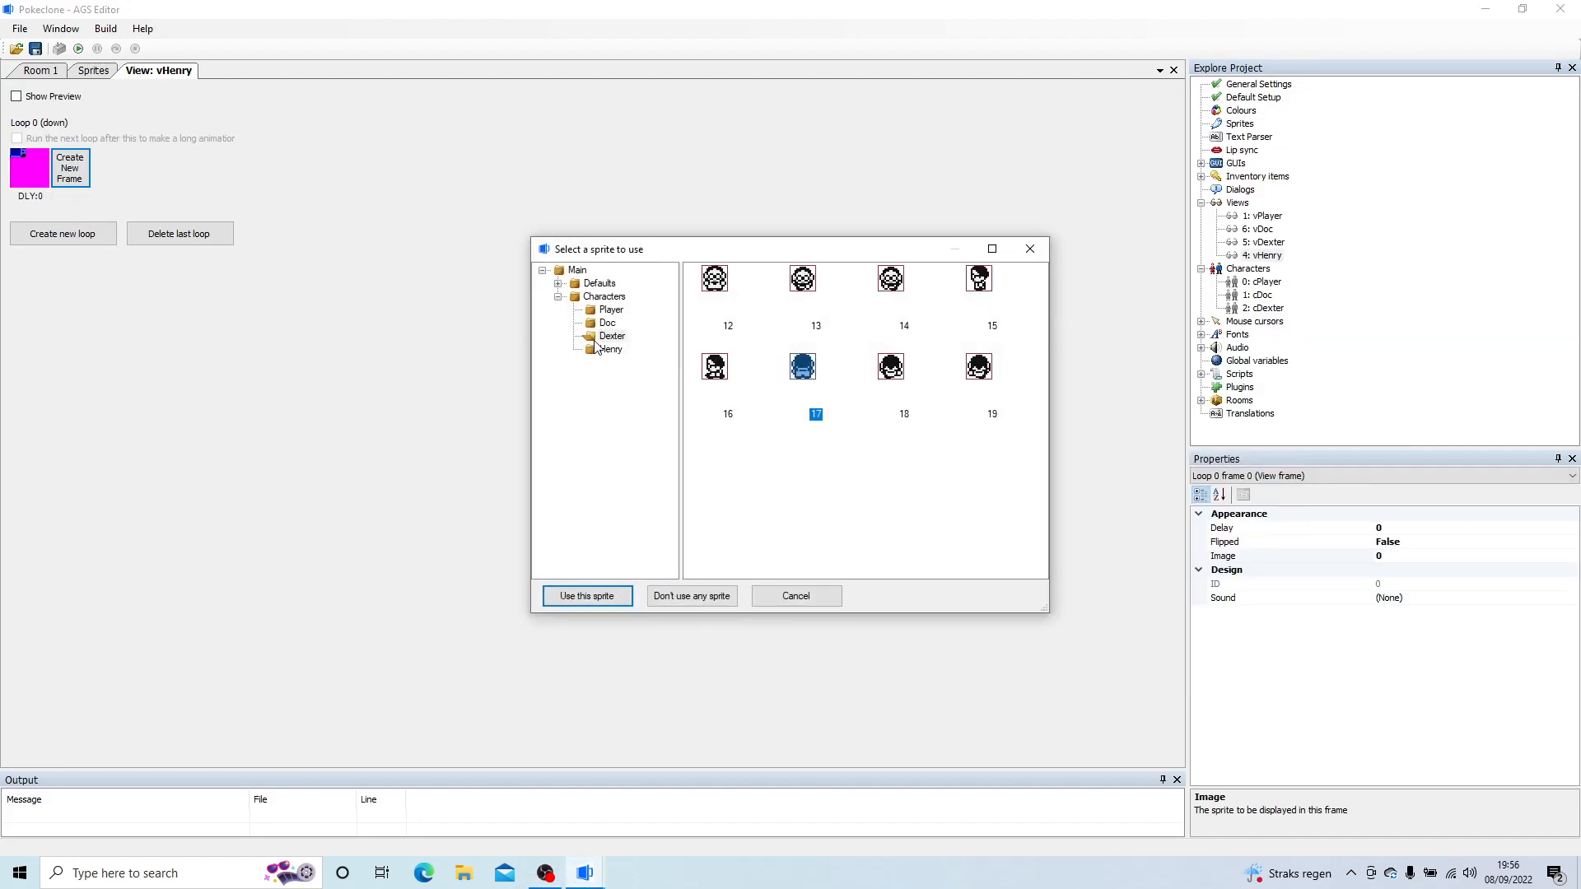
{"action": "left_click", "coordinate": [607, 350]}
{"action": "double_click", "coordinate": [700, 281]}
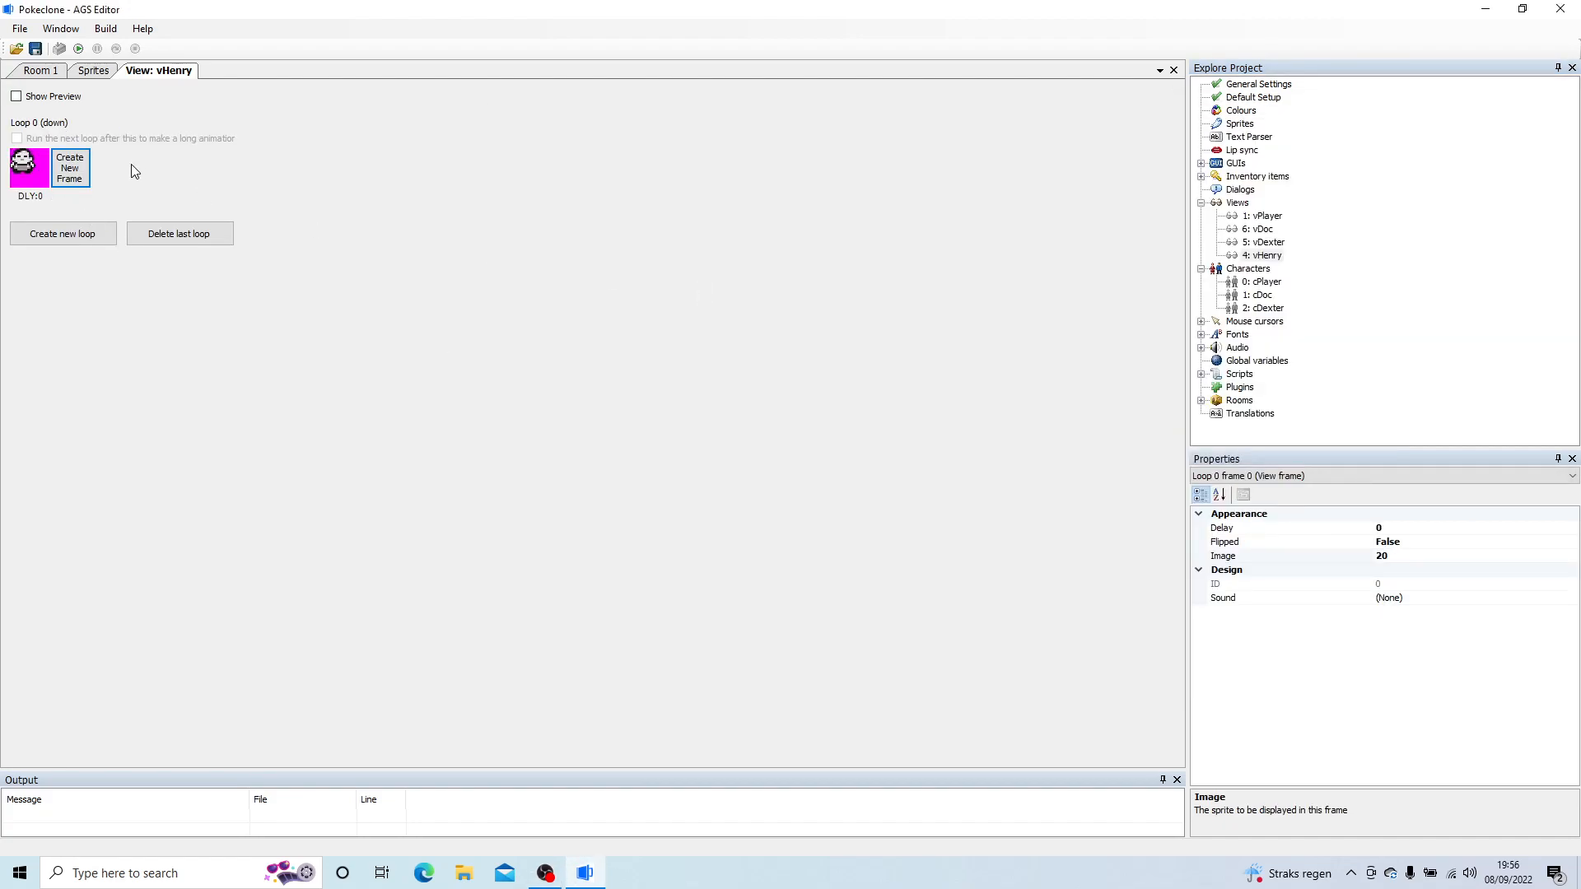
{"action": "left_click", "coordinate": [73, 169]}
{"action": "double_click", "coordinate": [73, 169]}
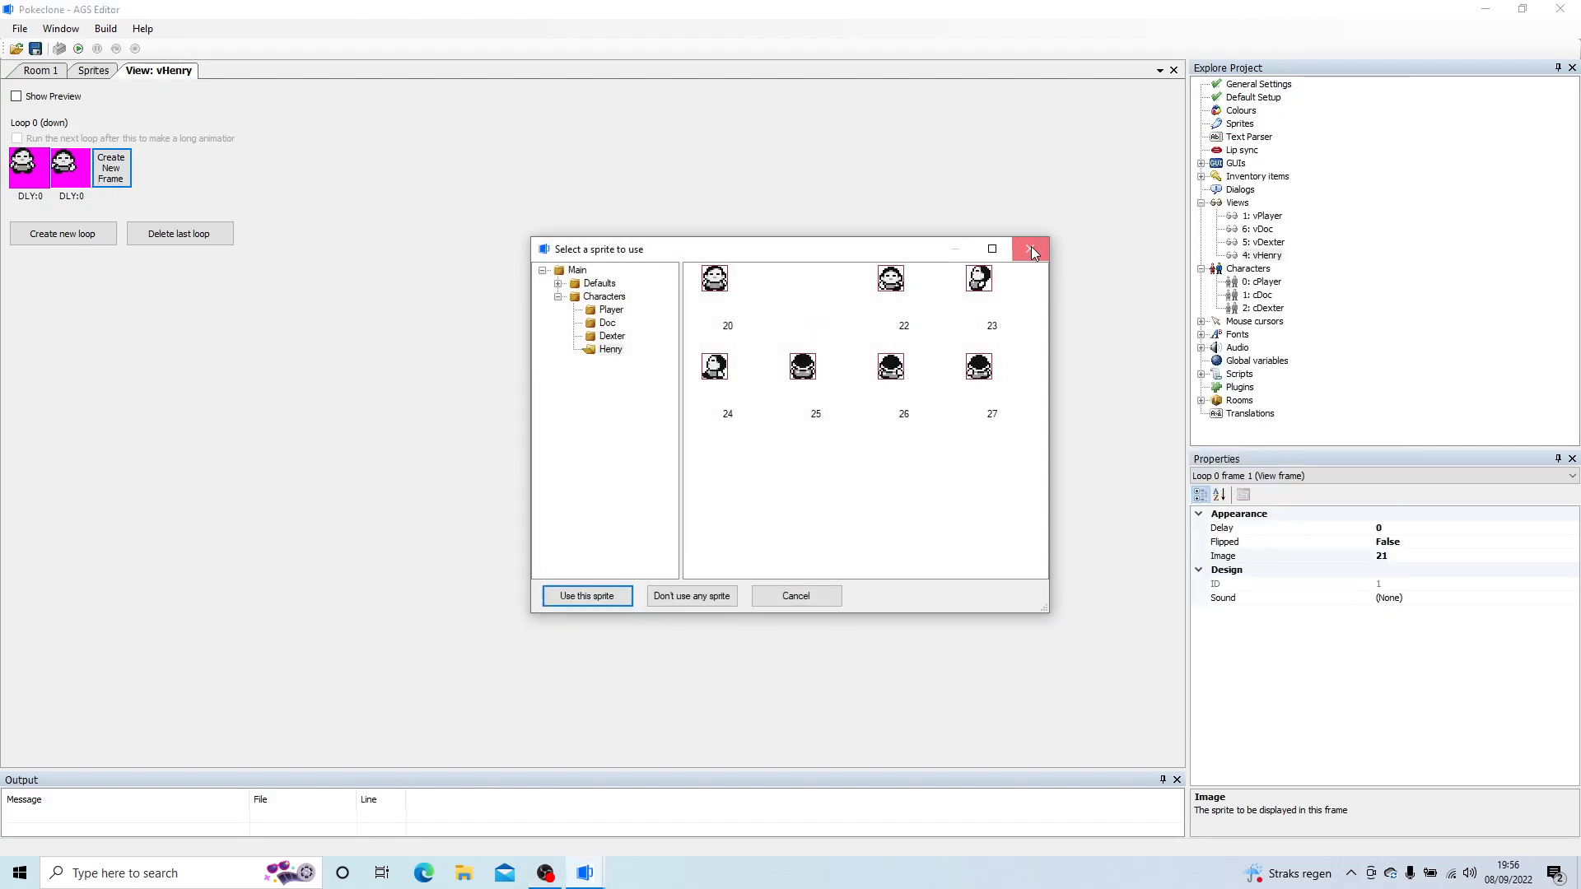
{"action": "left_click", "coordinate": [1028, 249]}
{"action": "left_click", "coordinate": [123, 176]}
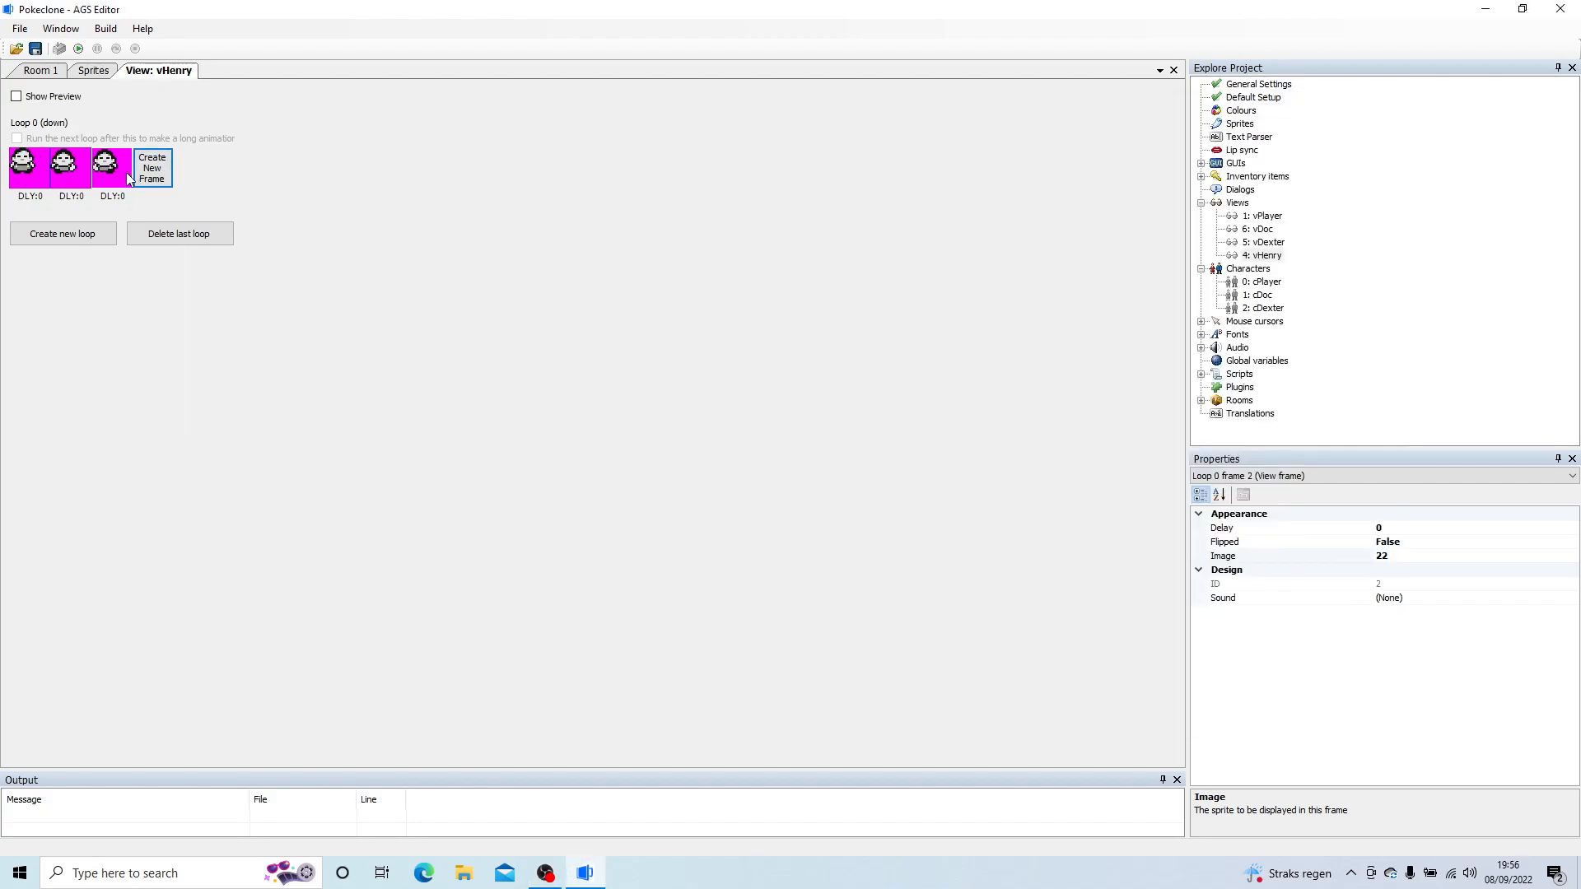
{"action": "double_click", "coordinate": [107, 169]}
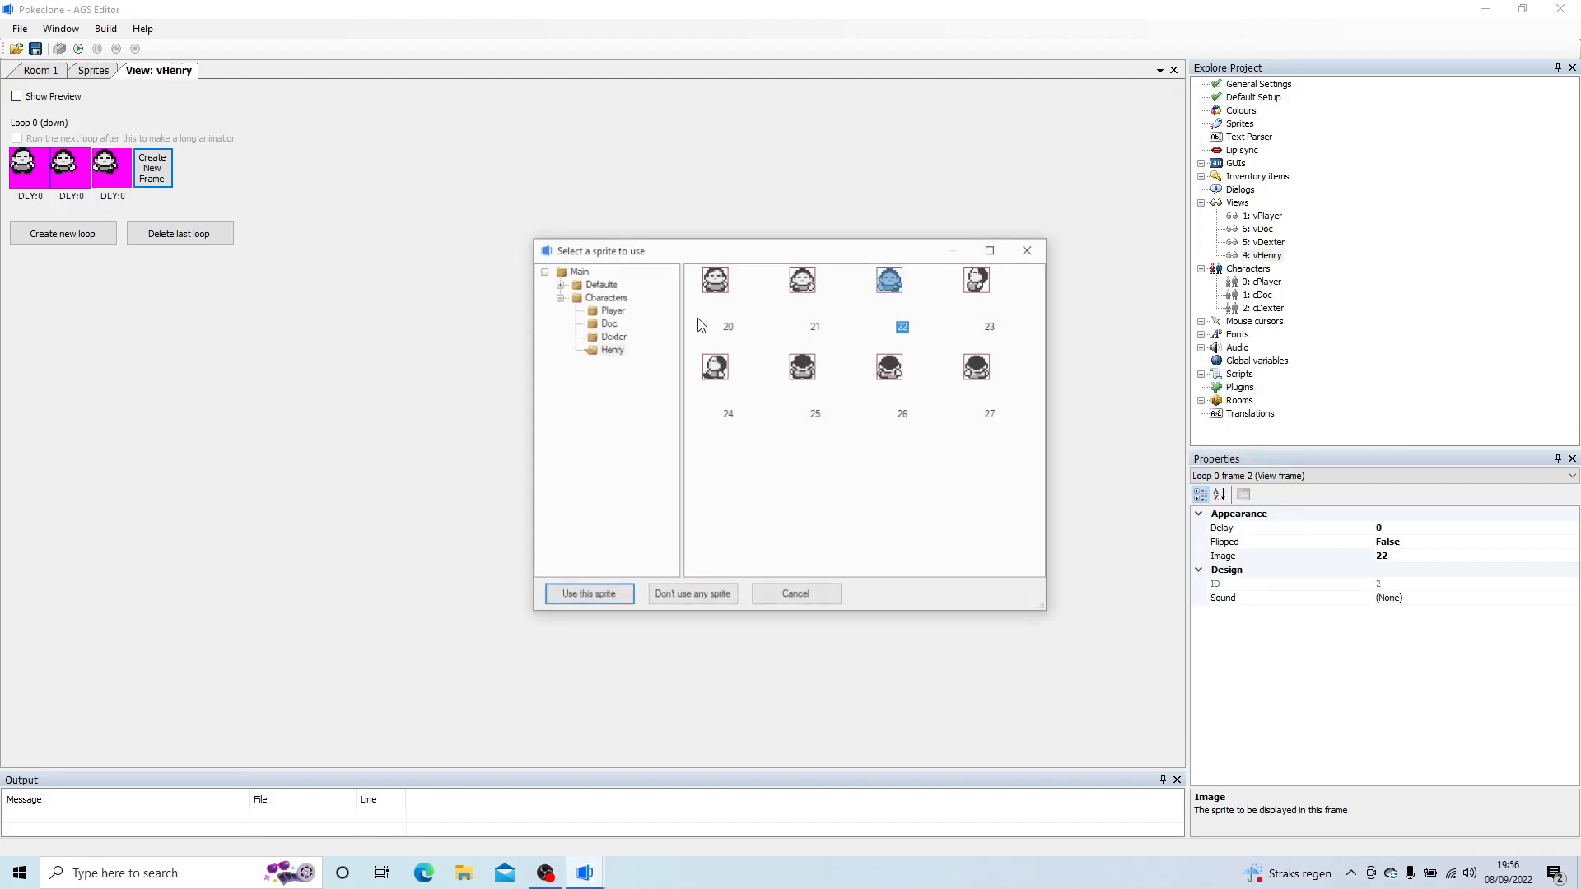
{"action": "double_click", "coordinate": [713, 283]}
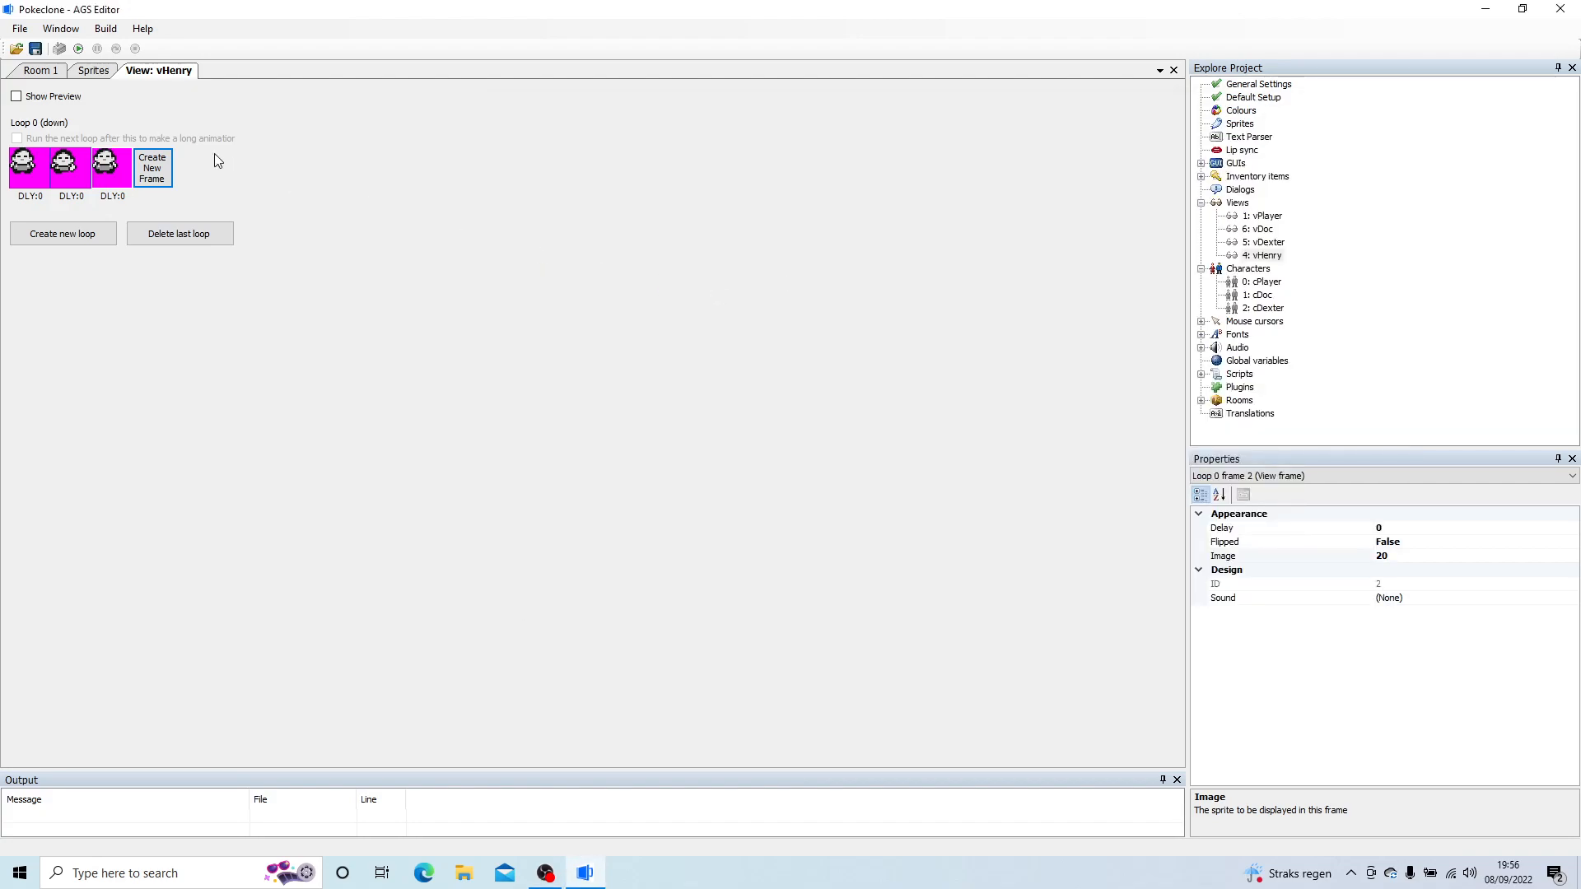
Step: Add a fourth and fifth frame to loop 0 using sprites 22 and 20
{"action": "left_click", "coordinate": [152, 168]}
{"action": "double_click", "coordinate": [151, 168]}
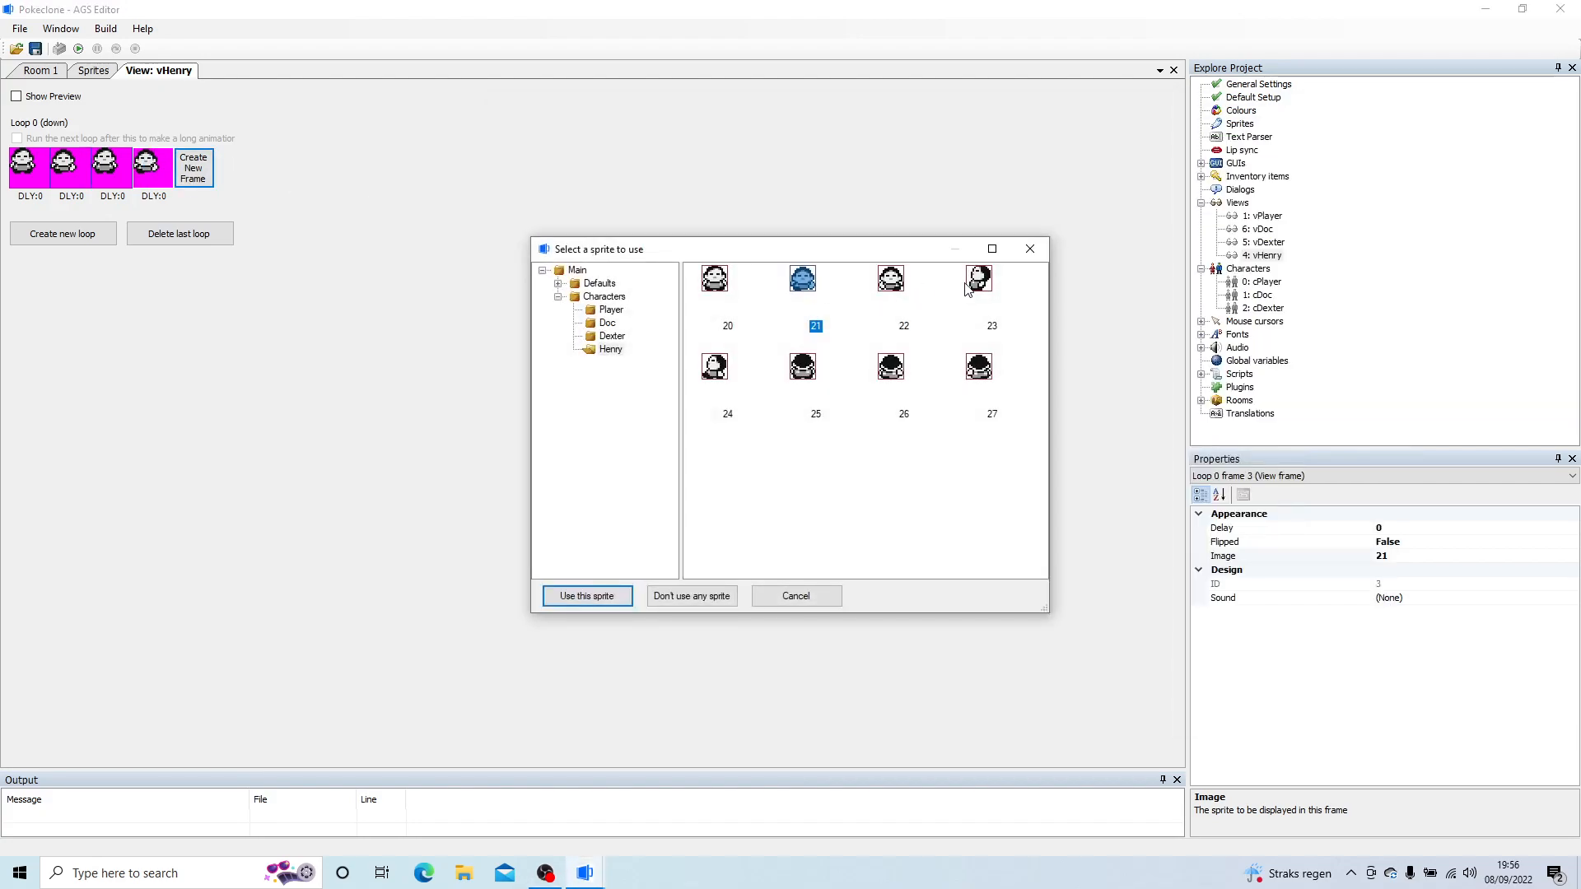
{"action": "double_click", "coordinate": [890, 280]}
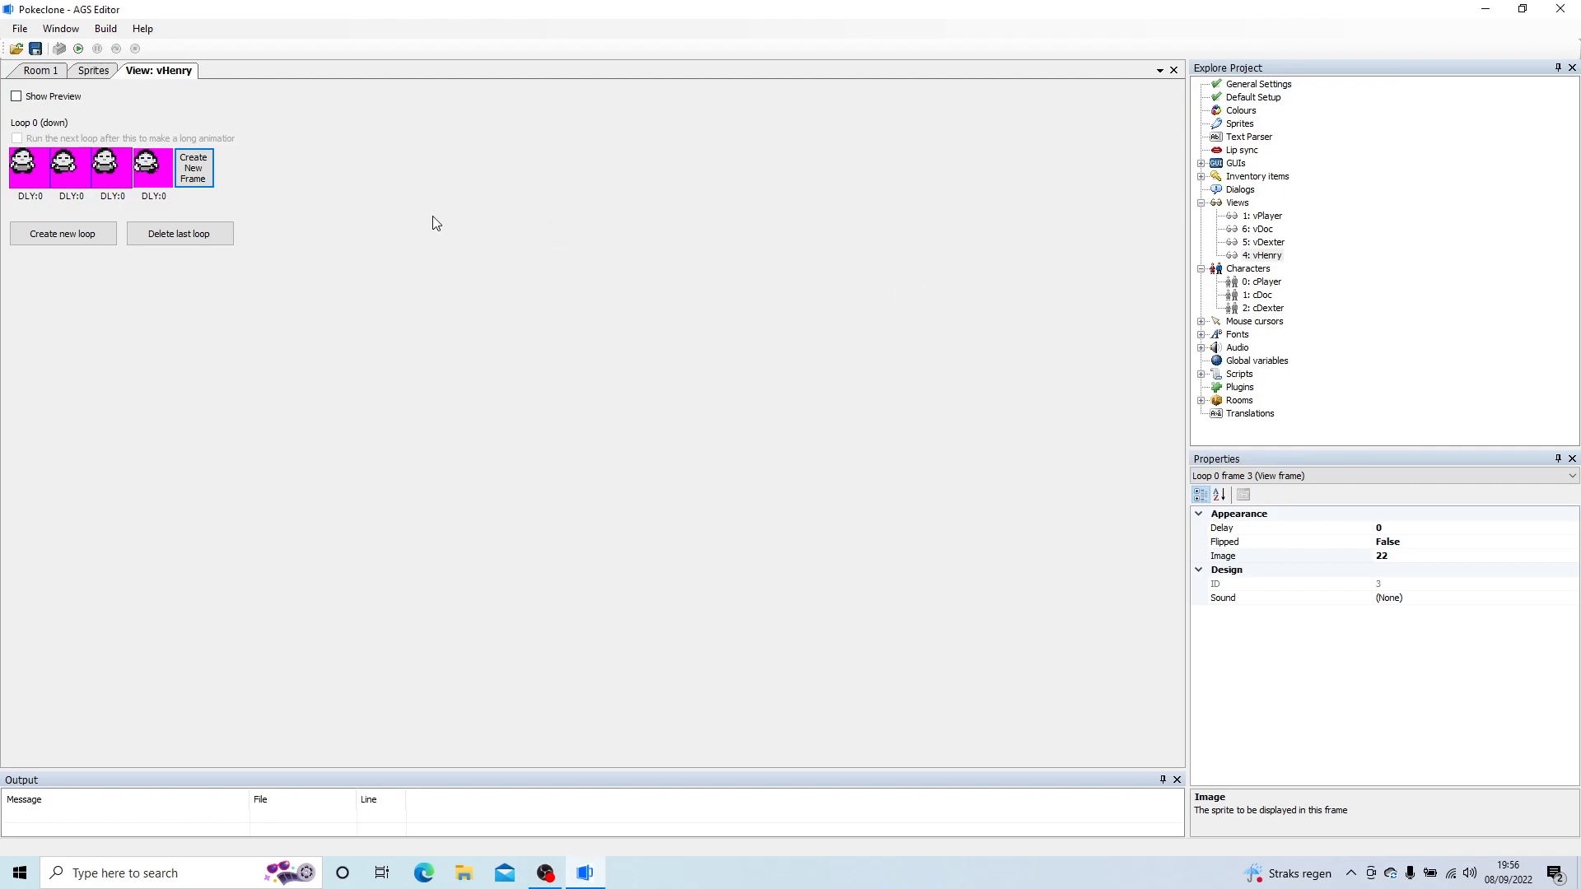
{"action": "left_click", "coordinate": [195, 168]}
{"action": "double_click", "coordinate": [202, 182]}
{"action": "double_click", "coordinate": [713, 278]}
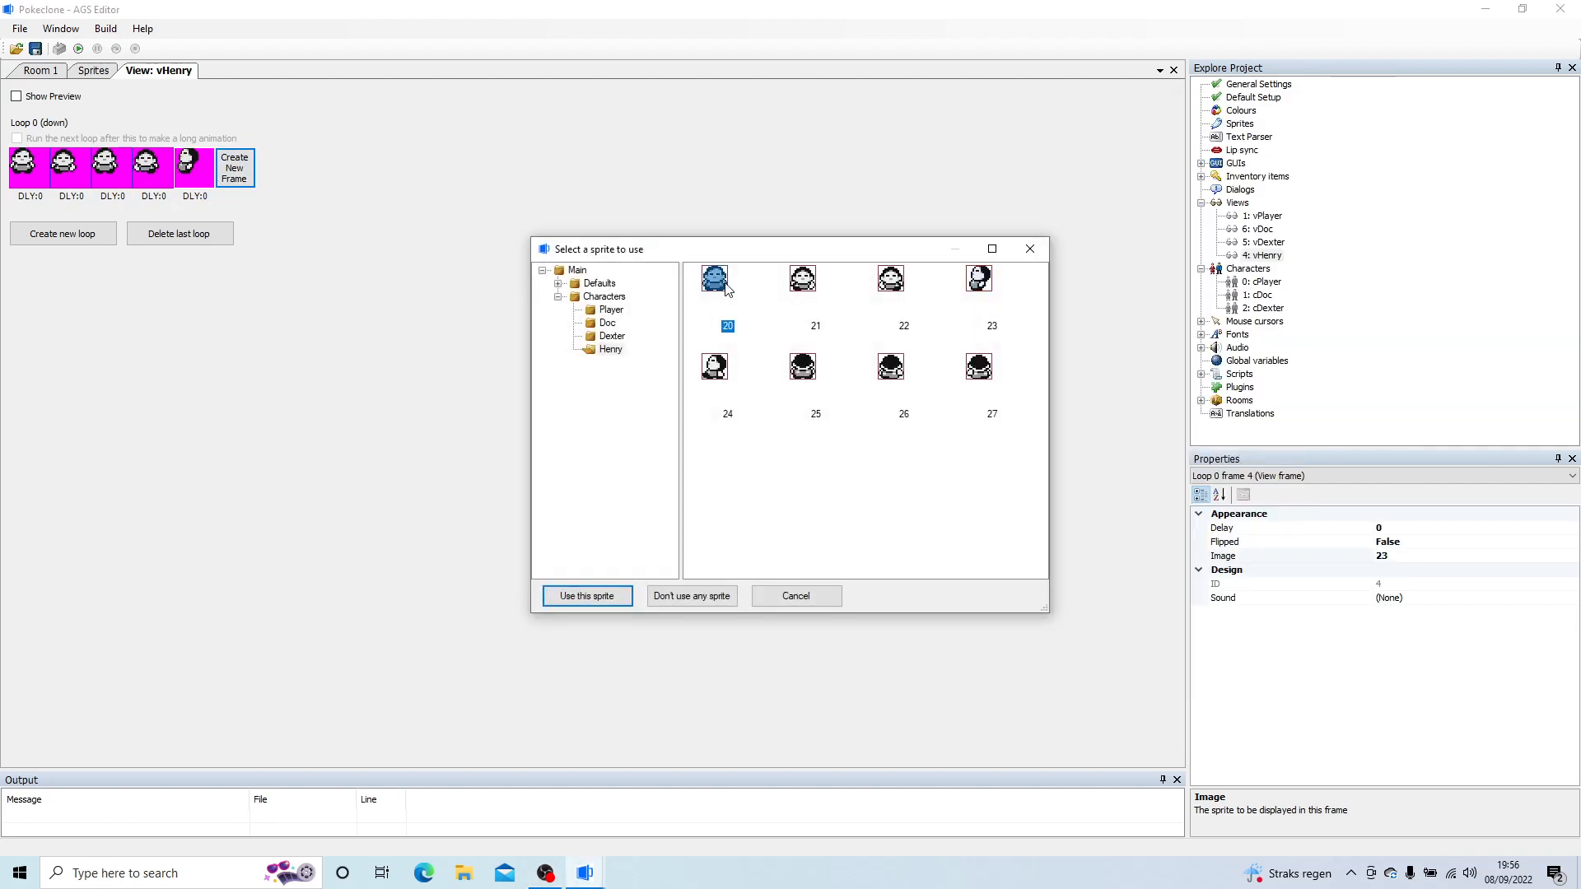
Step: Add loop 1 (left) to vHenry and give its first three frames sprites 23, 24 and 23
{"action": "left_click", "coordinate": [72, 237]}
{"action": "left_click", "coordinate": [30, 262]}
{"action": "double_click", "coordinate": [29, 264]}
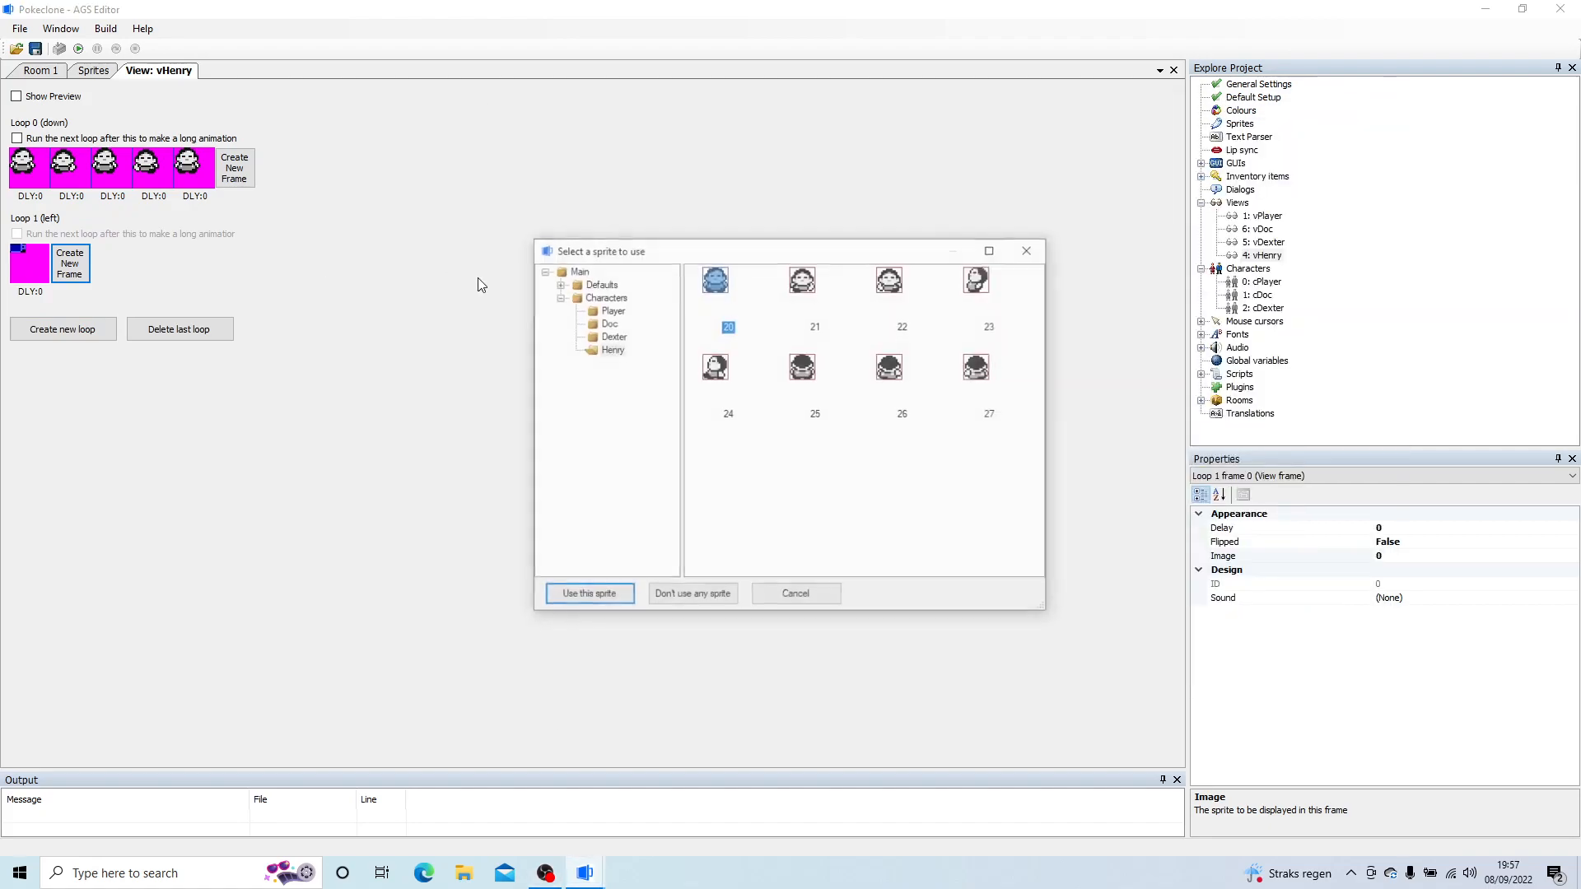
{"action": "double_click", "coordinate": [715, 367]}
{"action": "left_click", "coordinate": [70, 263]}
{"action": "double_click", "coordinate": [71, 262]}
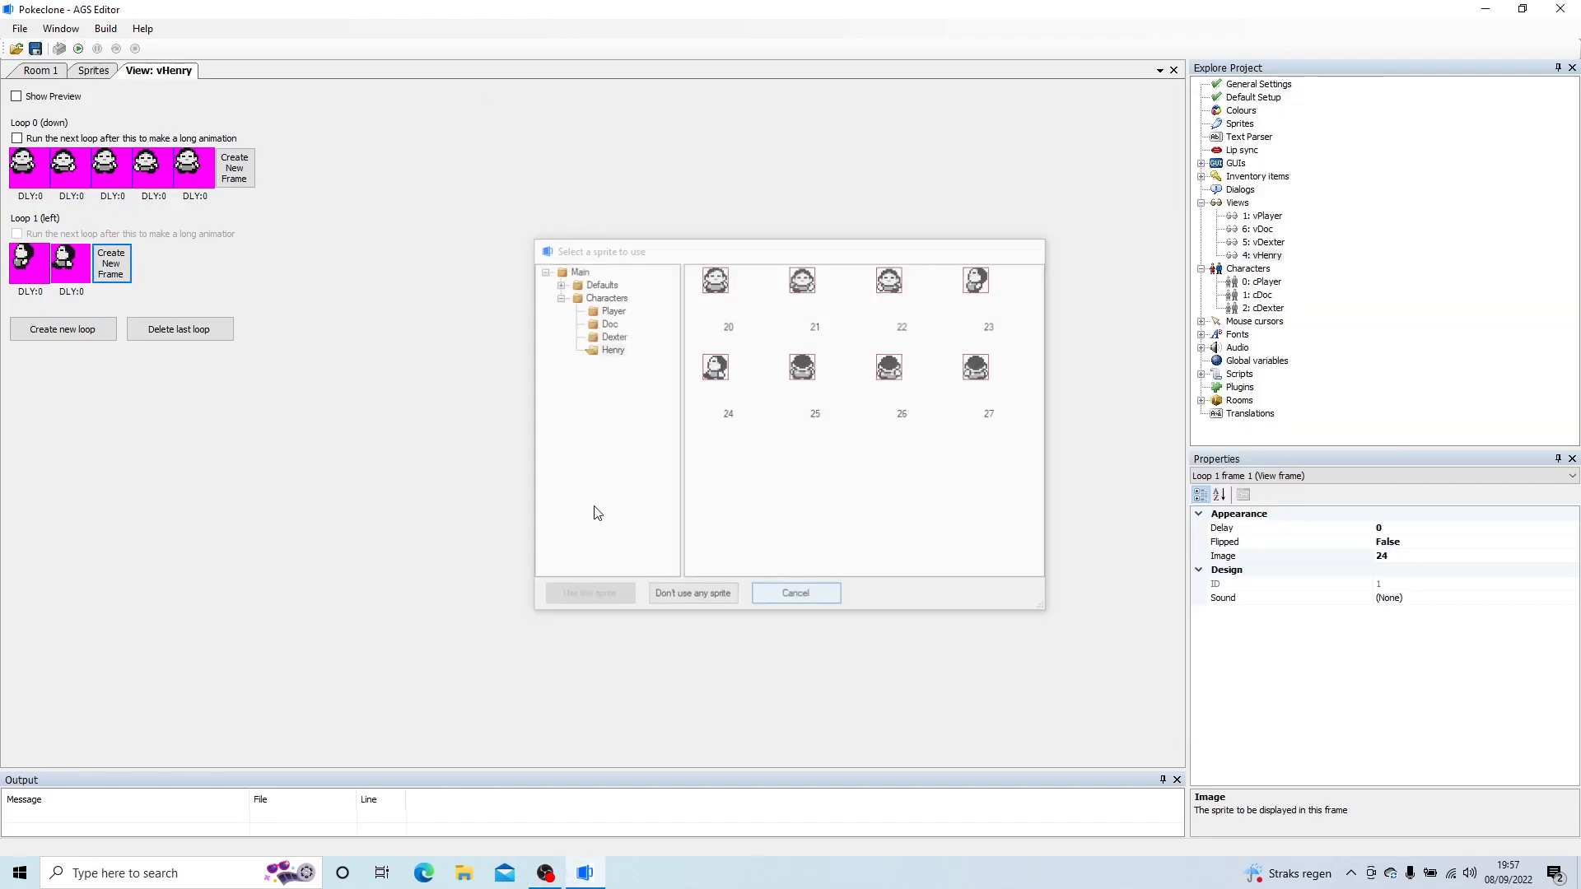
{"action": "left_click", "coordinate": [796, 595]}
{"action": "double_click", "coordinate": [125, 273]}
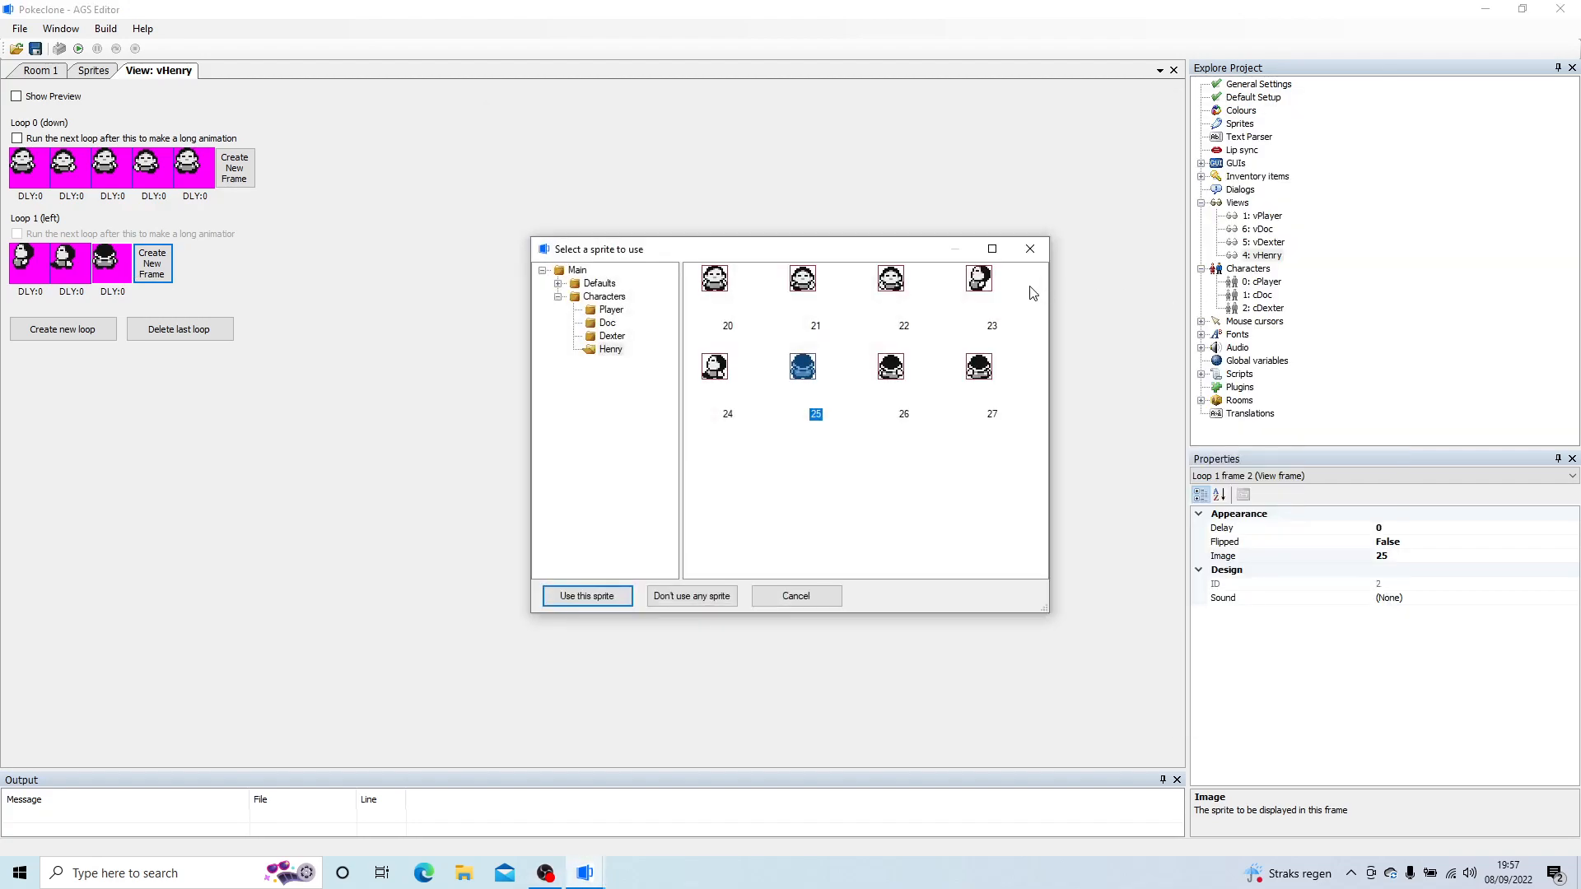
{"action": "double_click", "coordinate": [977, 284]}
Step: Add a fourth and fifth frame to loop 1 using sprites 24 and 23
{"action": "left_click", "coordinate": [152, 263]}
{"action": "left_click", "coordinate": [194, 263]}
{"action": "double_click", "coordinate": [194, 261]}
{"action": "left_click", "coordinate": [978, 281]}
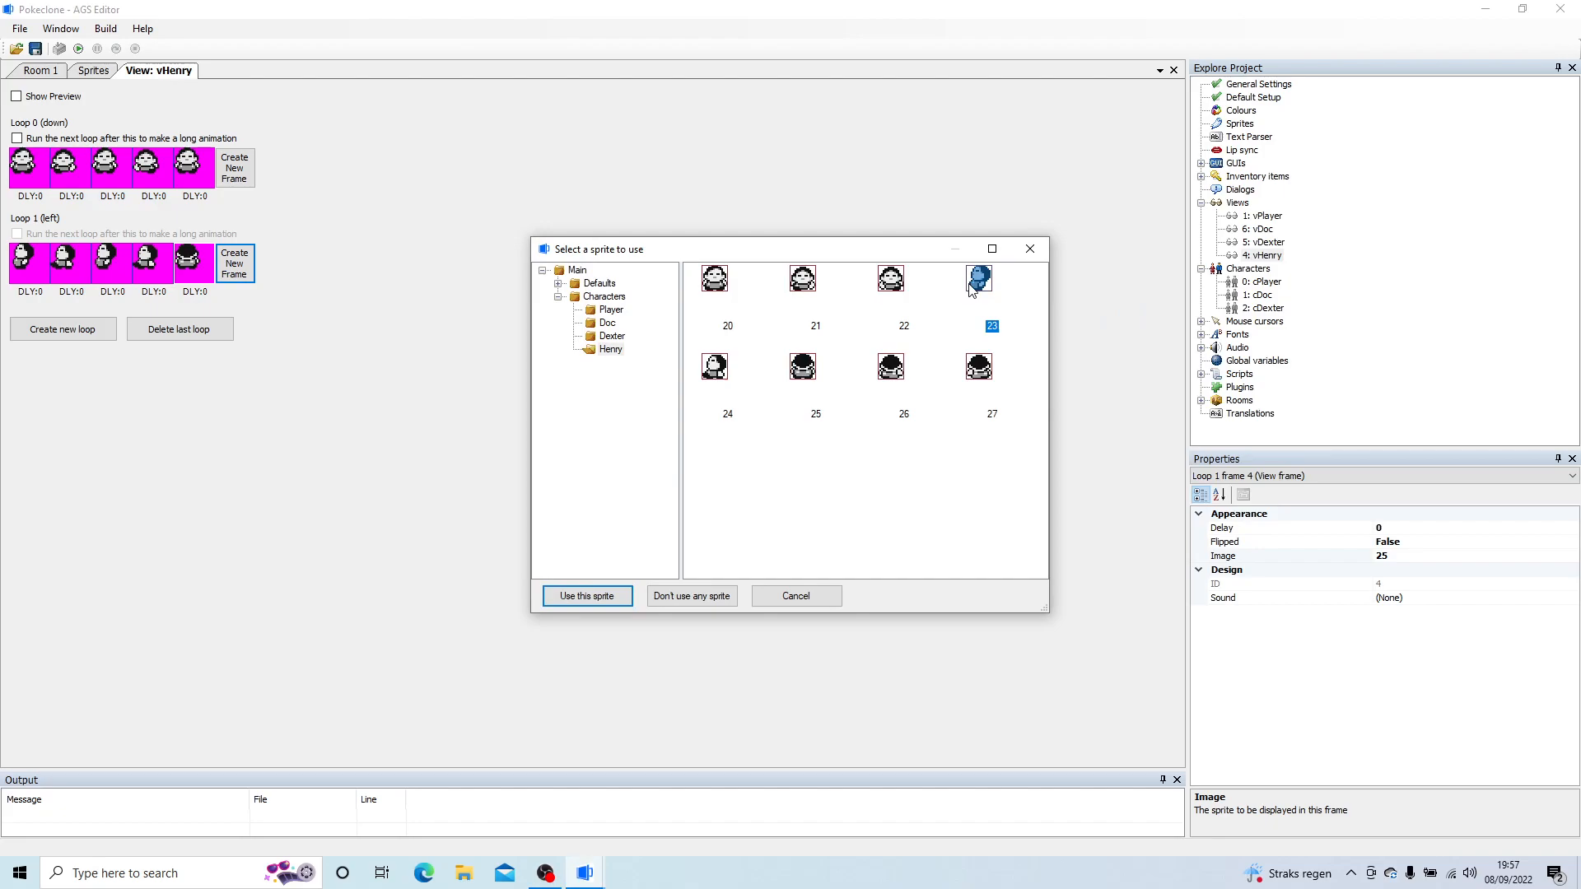
{"action": "double_click", "coordinate": [977, 283]}
Step: Copy loop 1, add loop 2 (right) and paste the copied loop over it flipped
{"action": "right_click", "coordinate": [20, 269]}
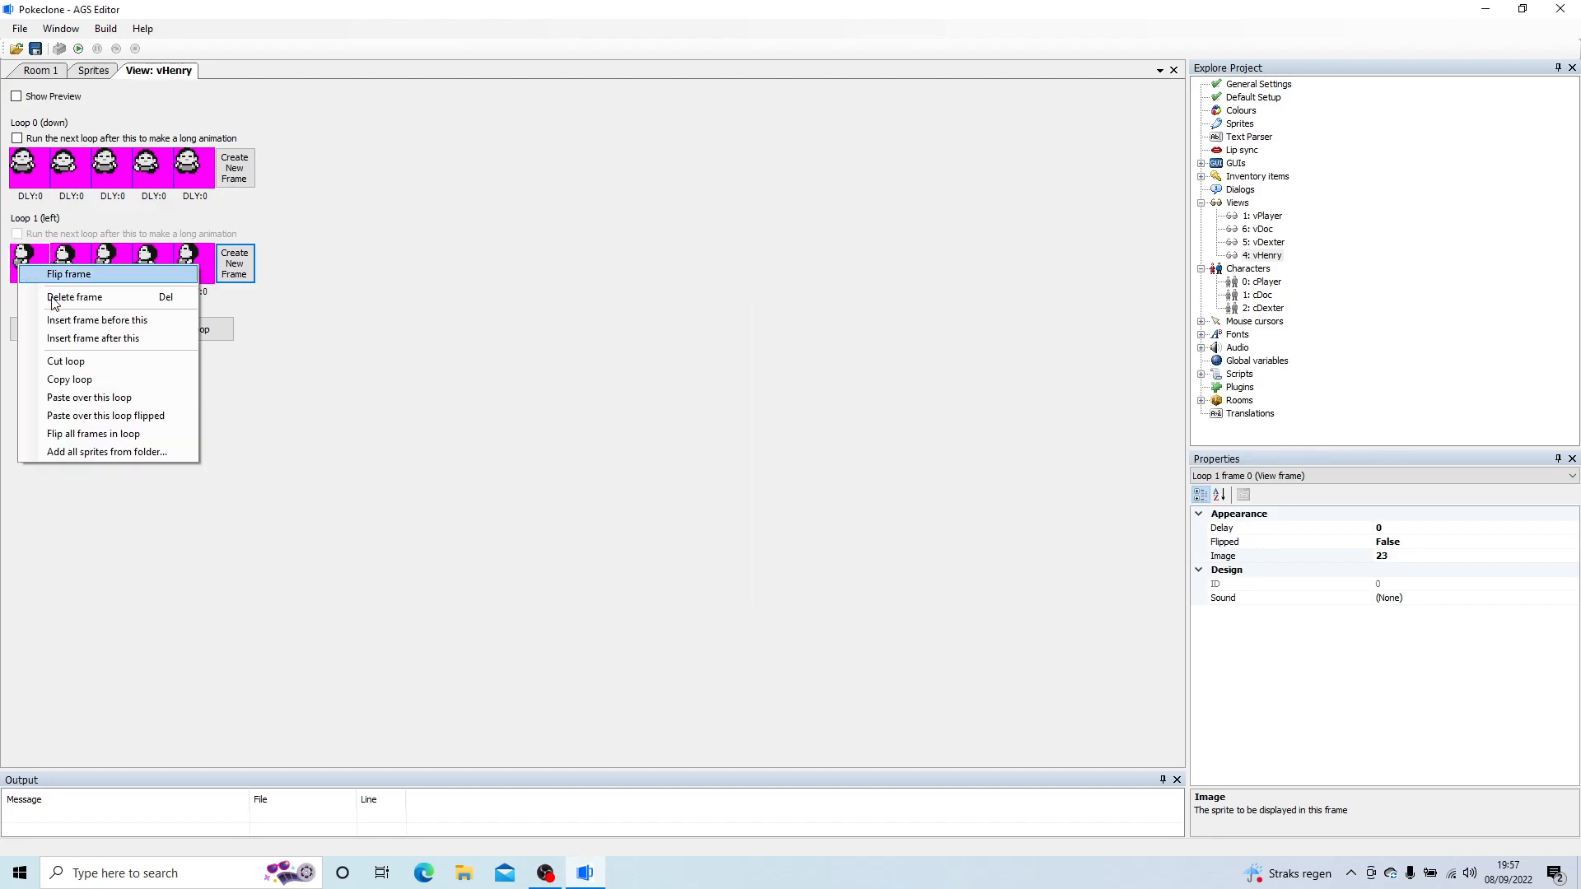
{"action": "left_click", "coordinate": [102, 377]}
{"action": "left_click", "coordinate": [52, 330]}
{"action": "left_click", "coordinate": [30, 352]}
{"action": "right_click", "coordinate": [33, 368]}
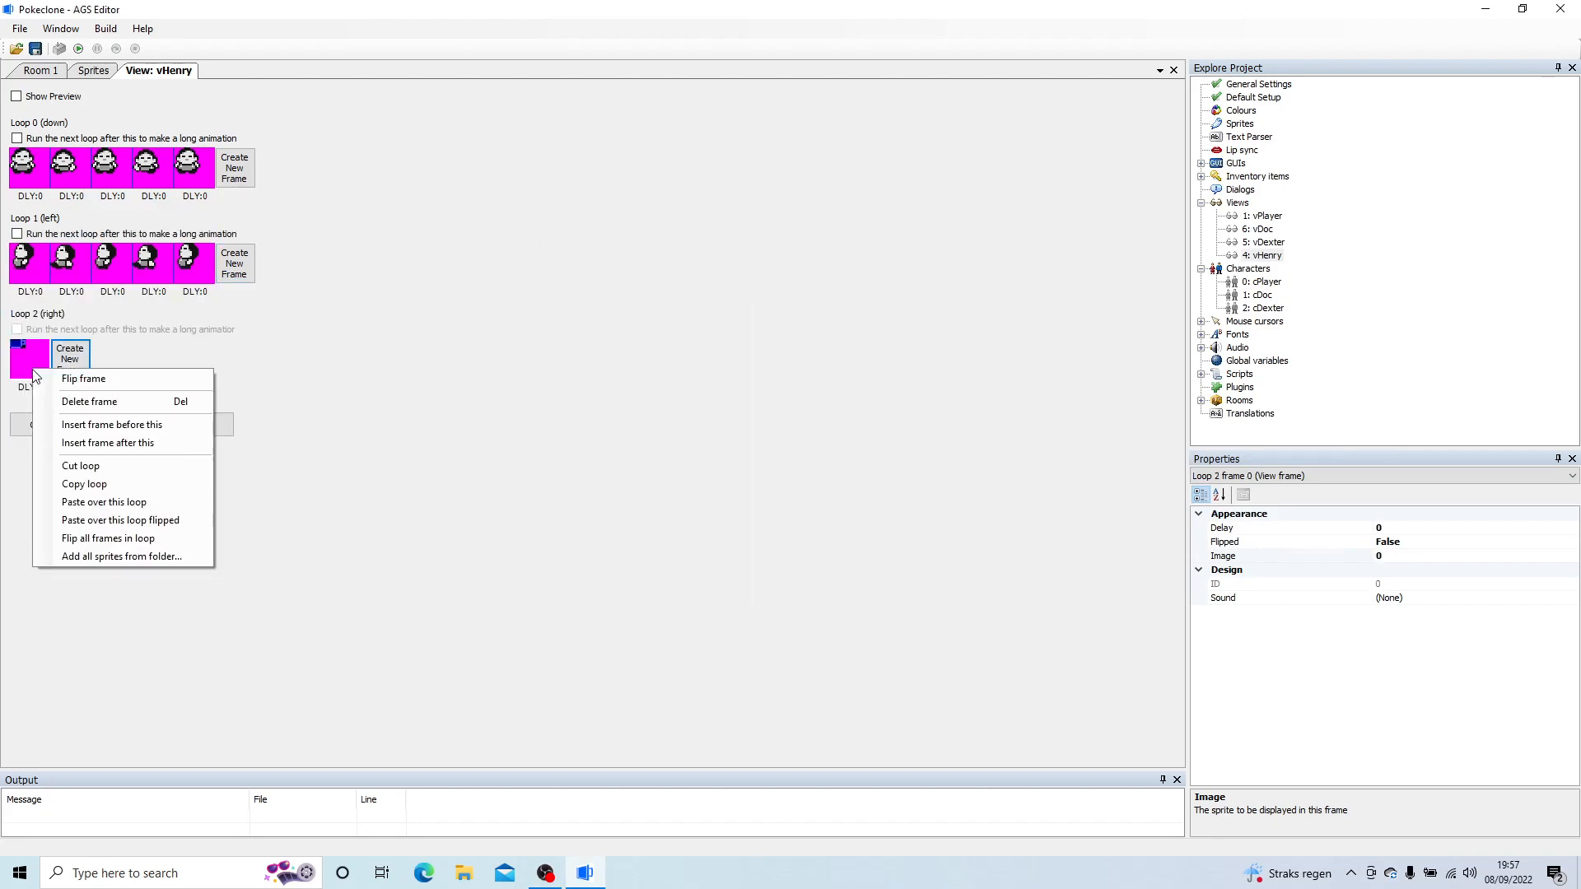
{"action": "left_click", "coordinate": [120, 520]}
Step: Add loop 3 (up) to vHenry and give its first three frames sprites 25, 26 and 25
{"action": "left_click", "coordinate": [51, 425]}
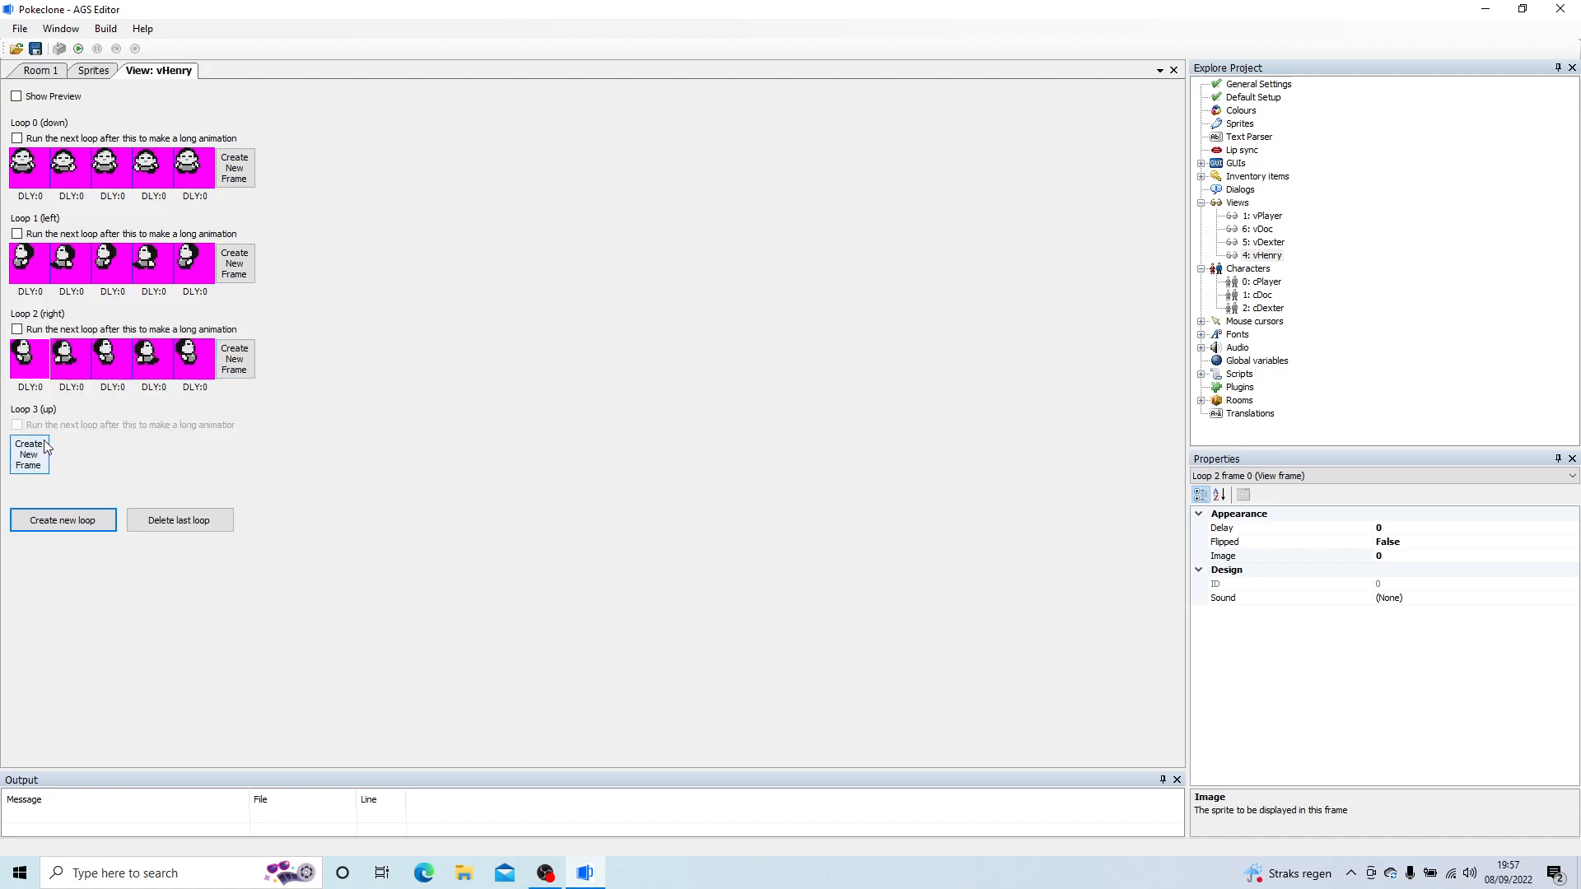
{"action": "left_click", "coordinate": [41, 452]}
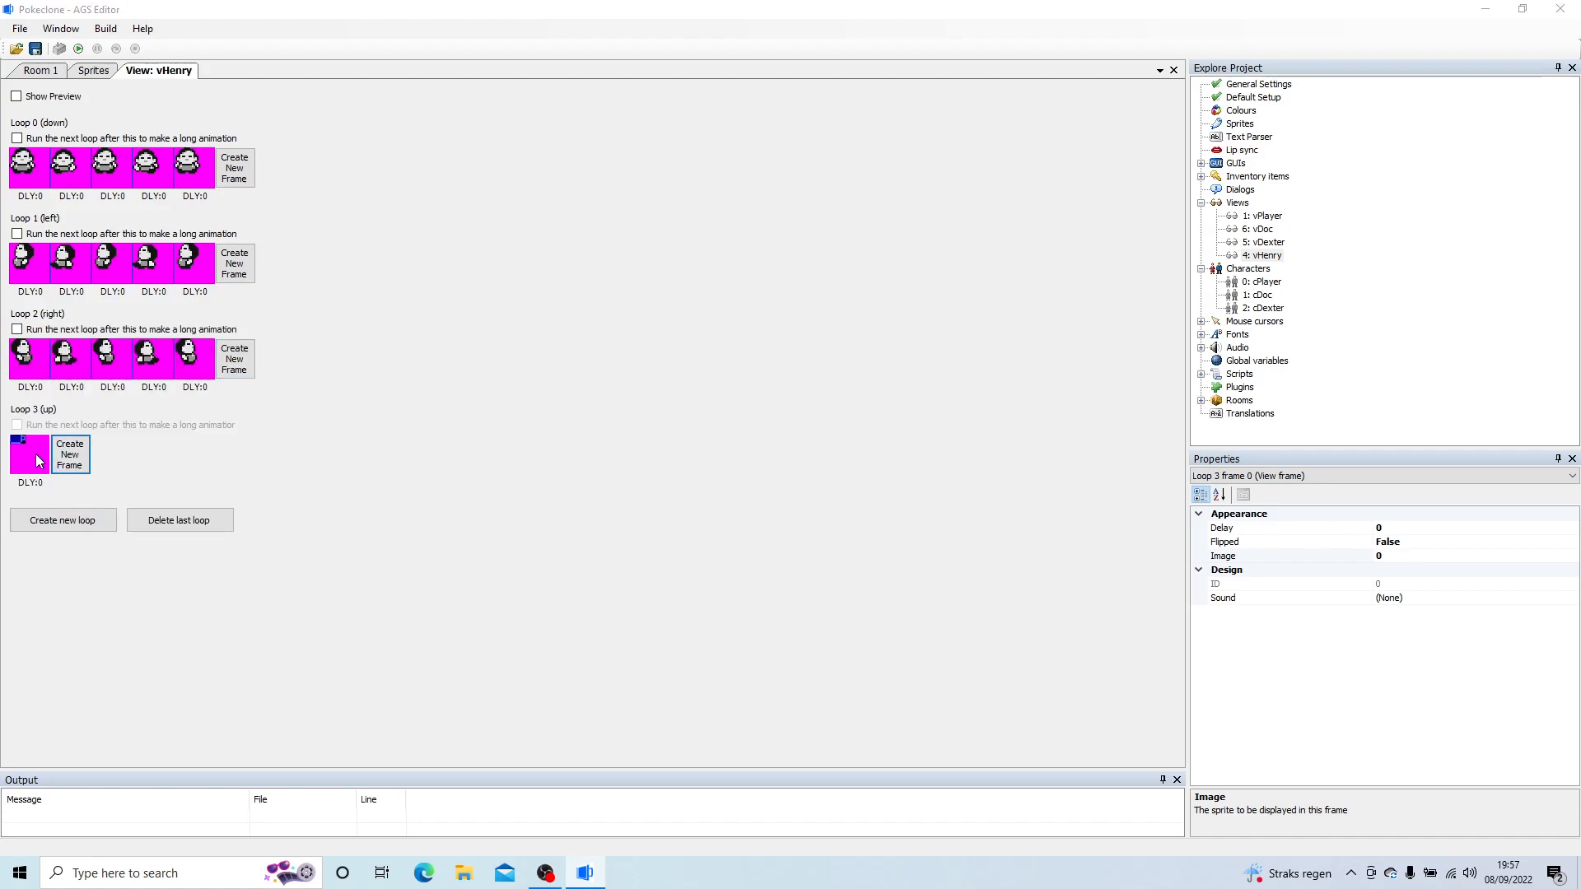
{"action": "double_click", "coordinate": [36, 453]}
{"action": "double_click", "coordinate": [812, 365]}
{"action": "left_click", "coordinate": [74, 459]}
{"action": "left_click", "coordinate": [111, 454]}
{"action": "double_click", "coordinate": [111, 452]}
{"action": "double_click", "coordinate": [819, 377]}
Step: Add a fourth and fifth frame to loop 3 using sprites 27 and 25
{"action": "left_click", "coordinate": [152, 454]}
{"action": "double_click", "coordinate": [153, 451]}
{"action": "double_click", "coordinate": [977, 368]}
{"action": "left_click", "coordinate": [193, 455]}
{"action": "double_click", "coordinate": [192, 451]}
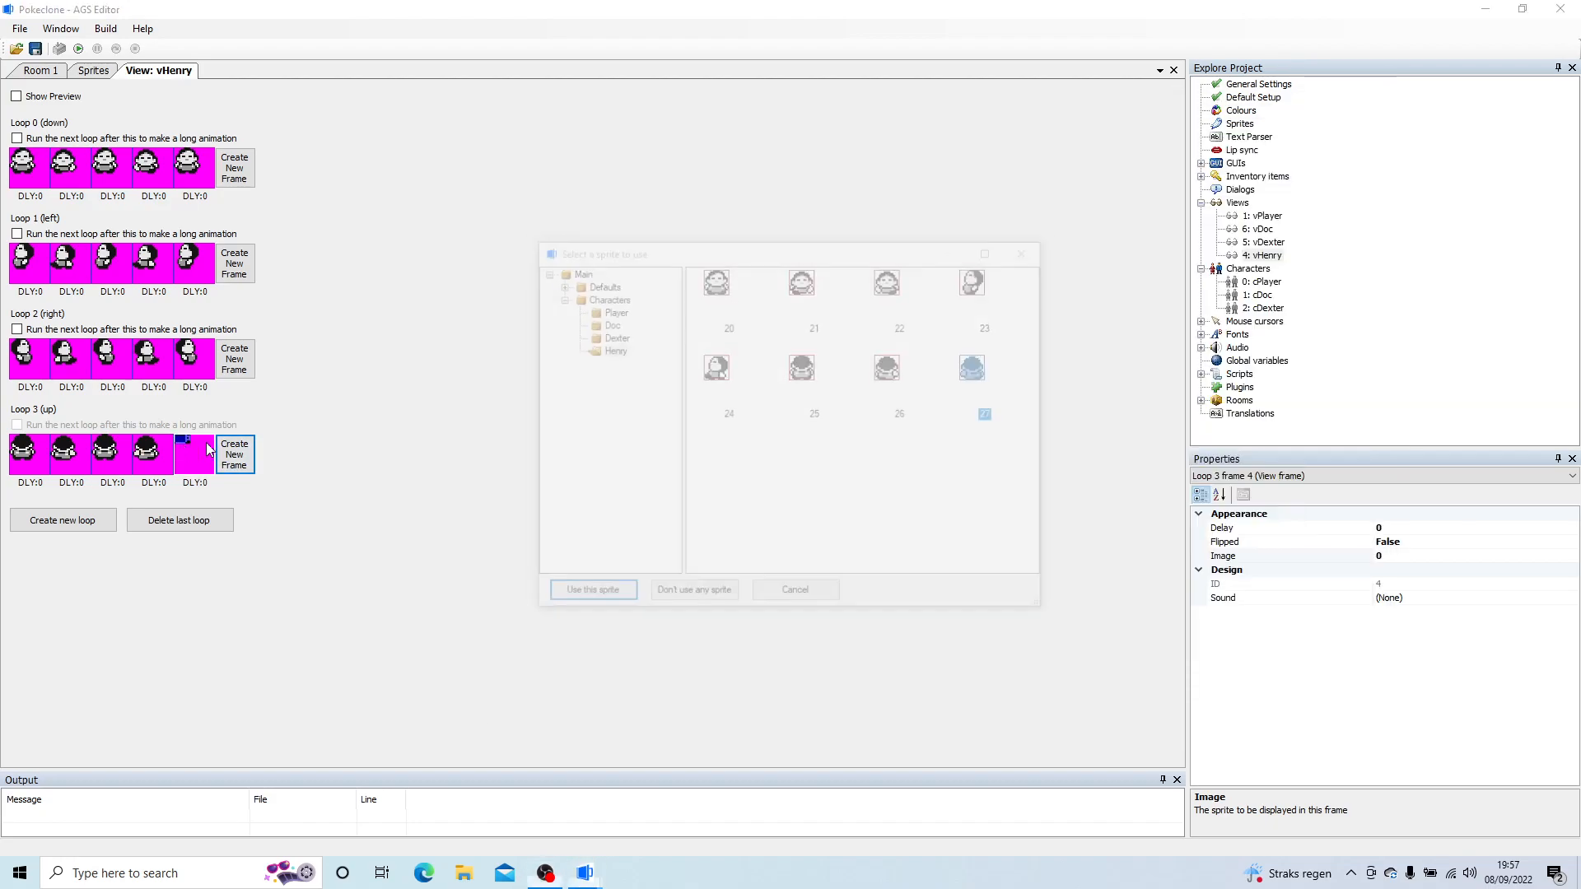
{"action": "double_click", "coordinate": [803, 370]}
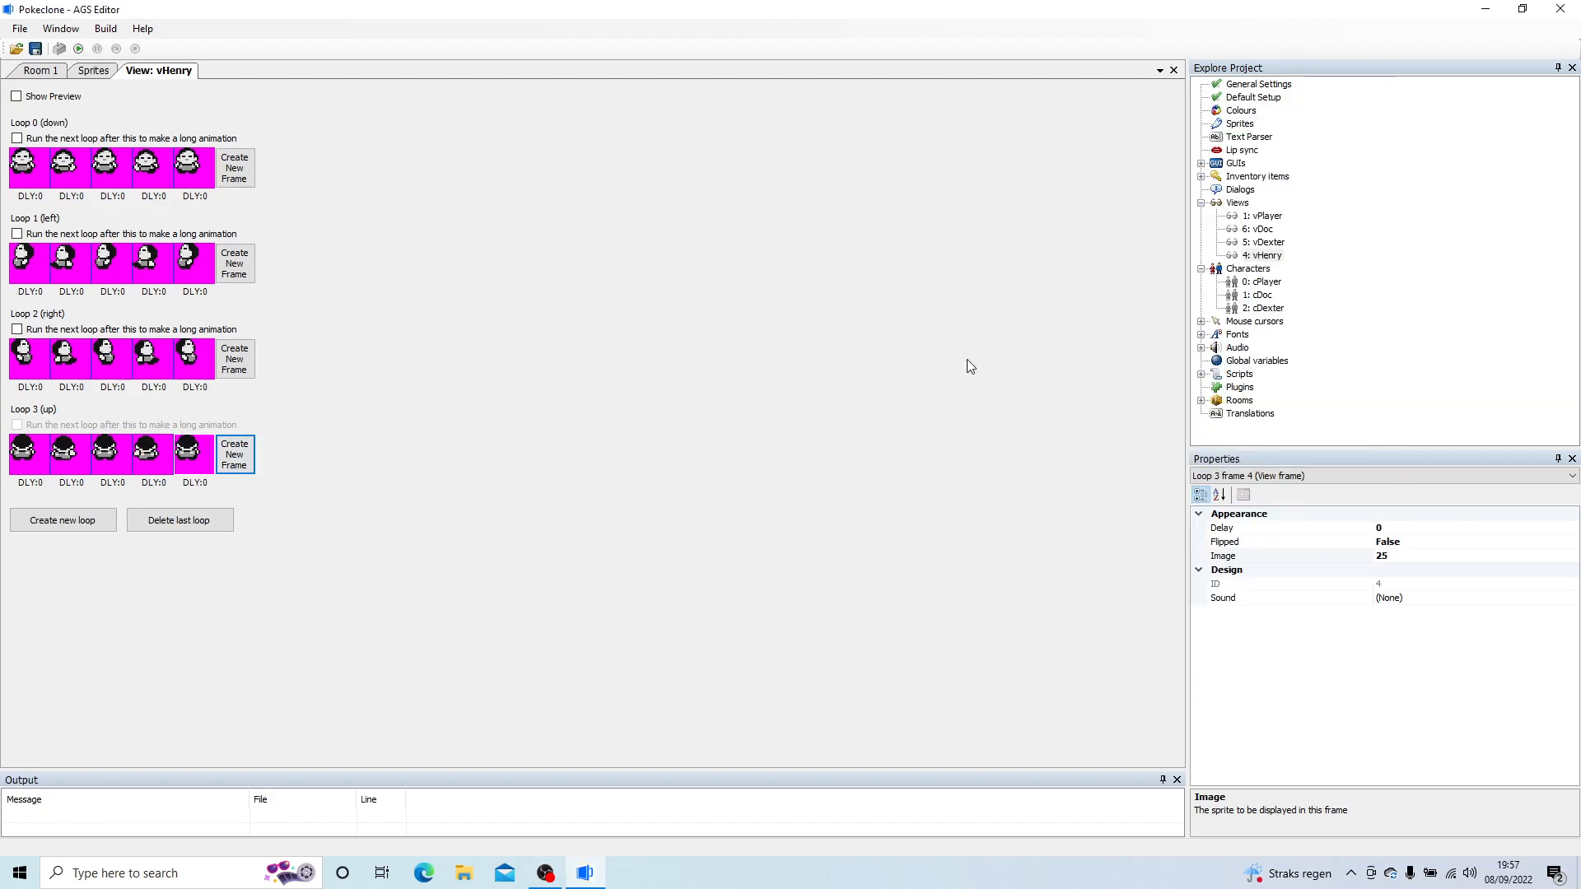
Step: Create a new character and set its NormalView to view 4, vHenry
{"action": "right_click", "coordinate": [1245, 278]}
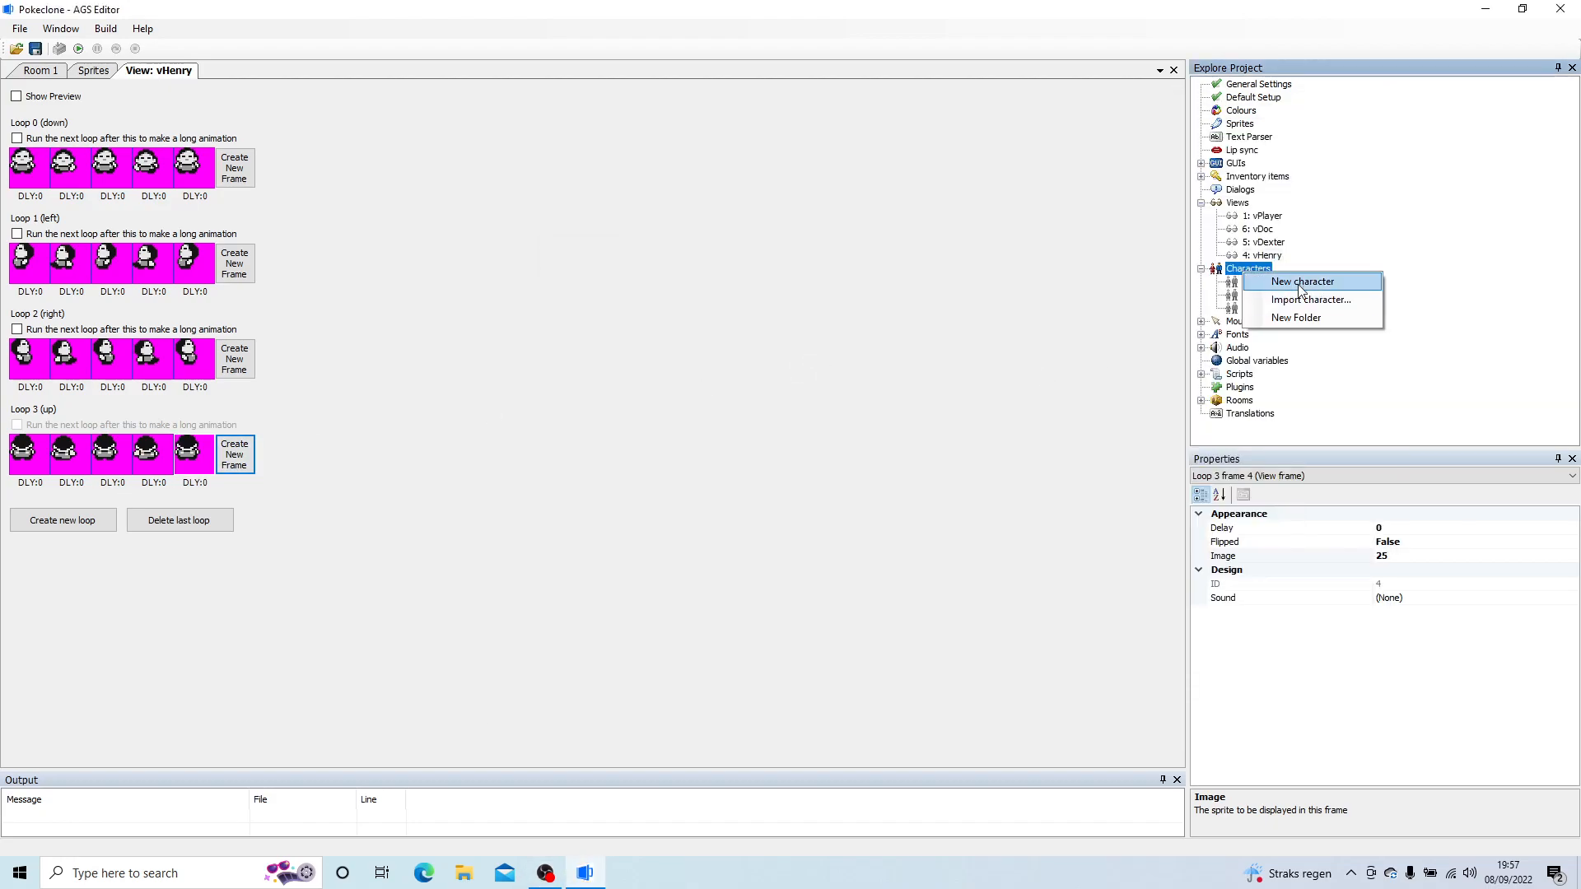
{"action": "left_click", "coordinate": [1326, 286]}
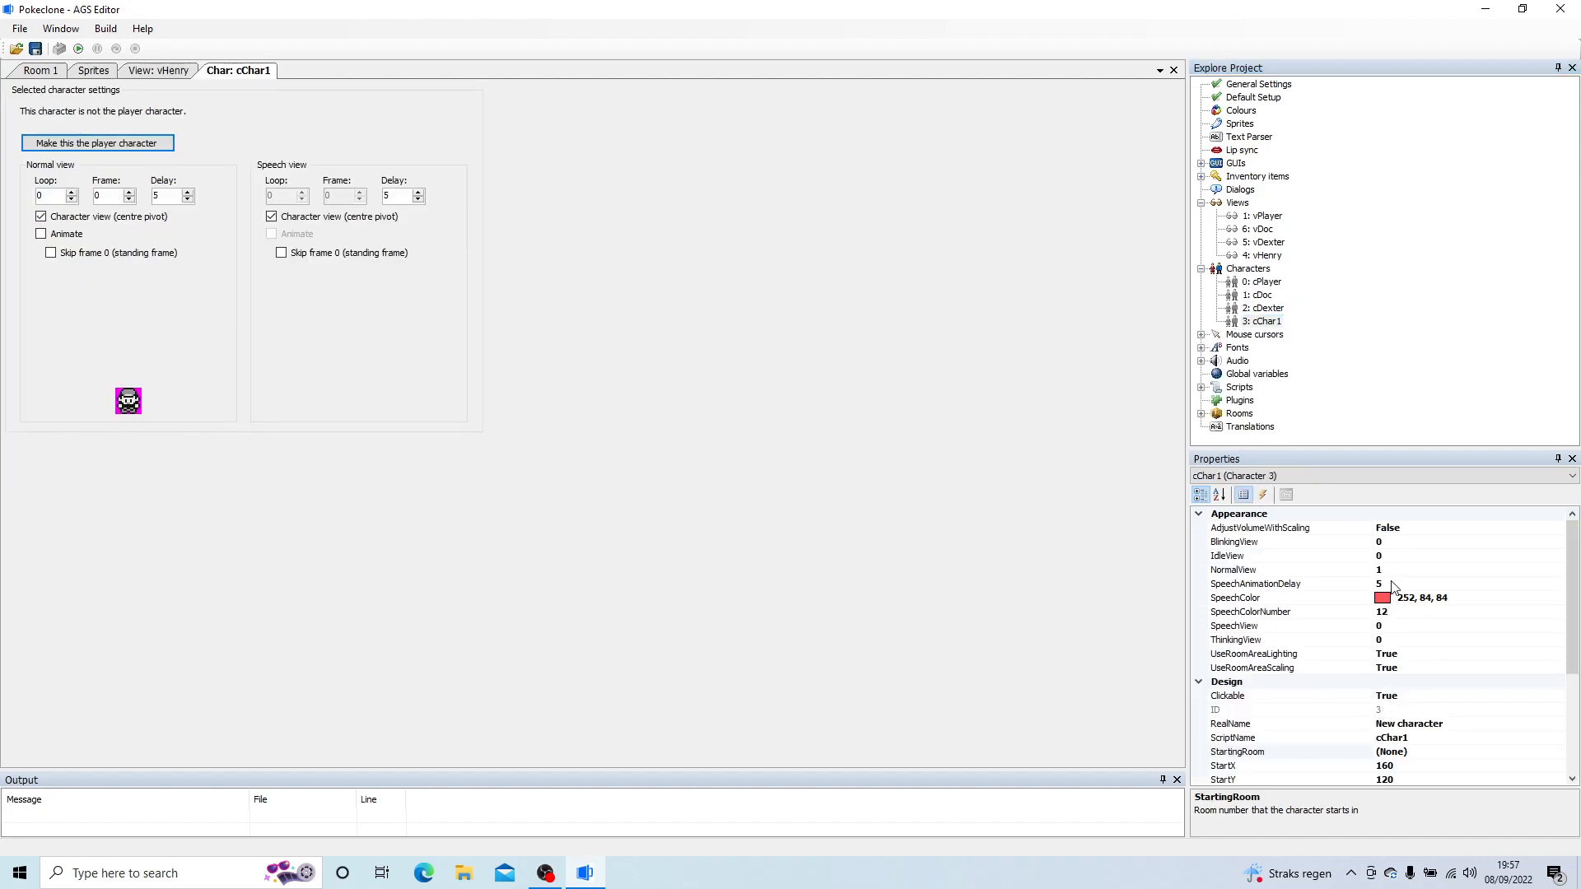
{"action": "left_click", "coordinate": [1552, 570]}
{"action": "left_click", "coordinate": [1557, 570]}
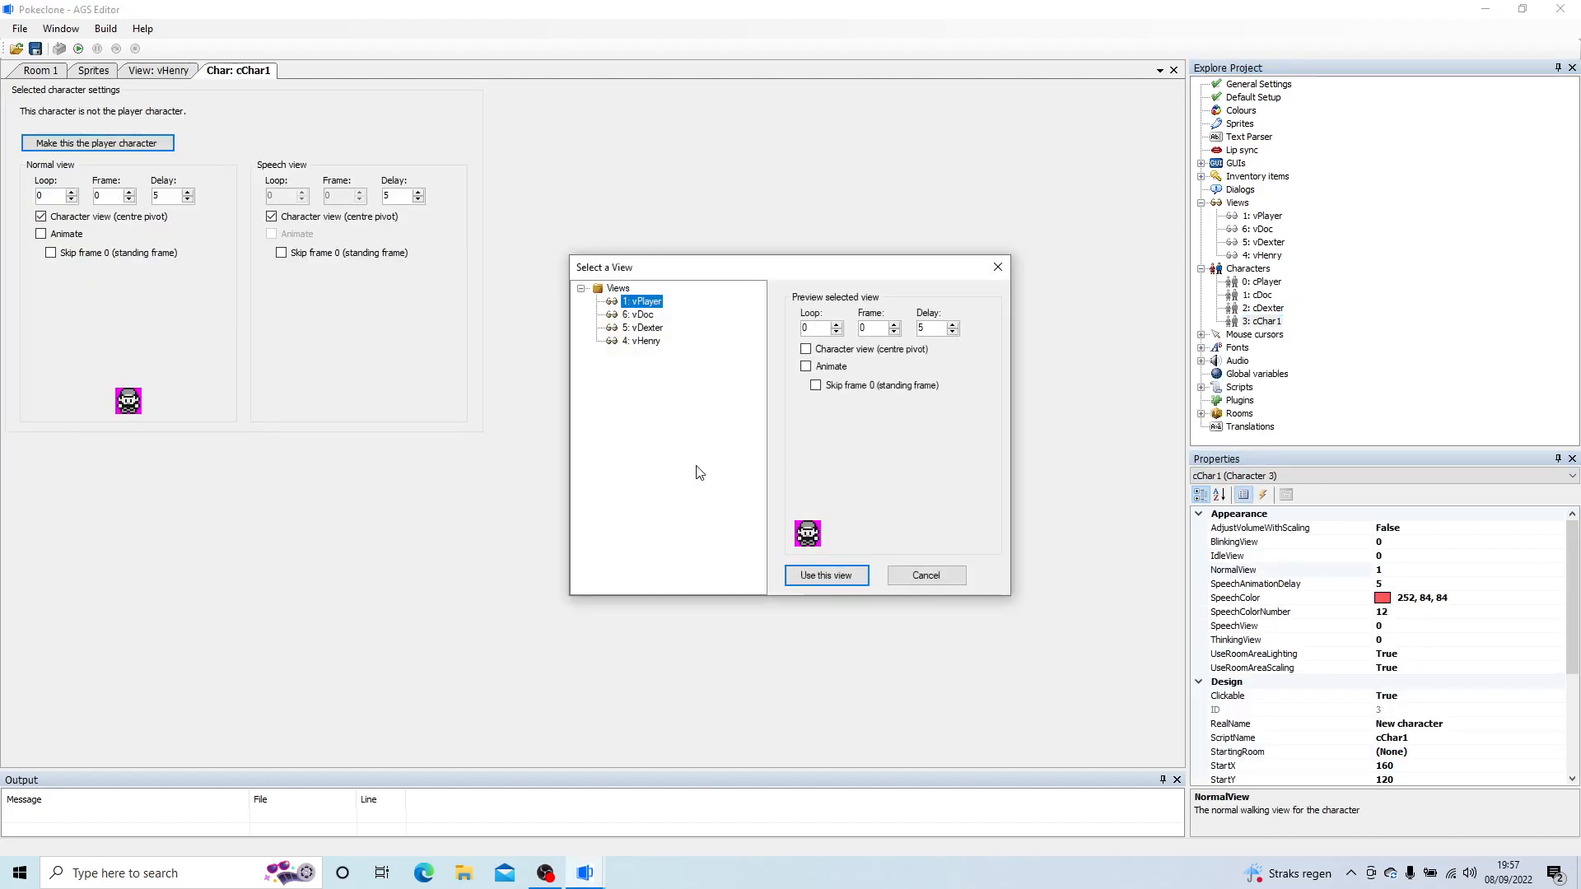
{"action": "left_click", "coordinate": [655, 341]}
{"action": "left_click", "coordinate": [863, 574]}
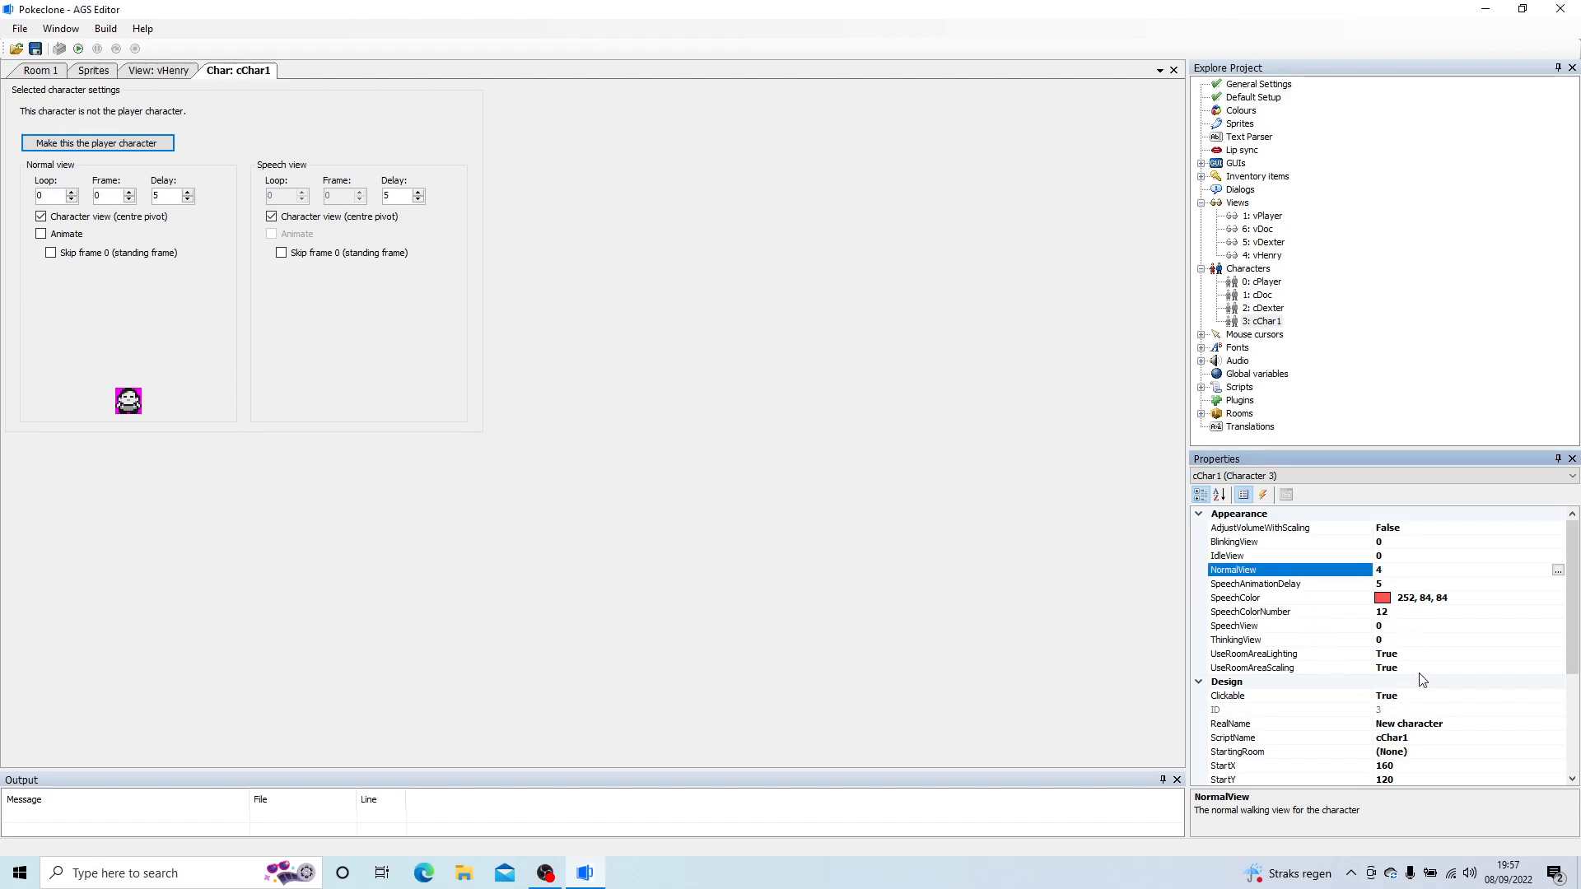
Step: Set the new character's RealName to Henry and its ScriptName to cHenry
{"action": "scroll", "coordinate": [1572, 626], "scroll_direction": "down", "scroll_amount": 2}
{"action": "double_click", "coordinate": [1269, 640]}
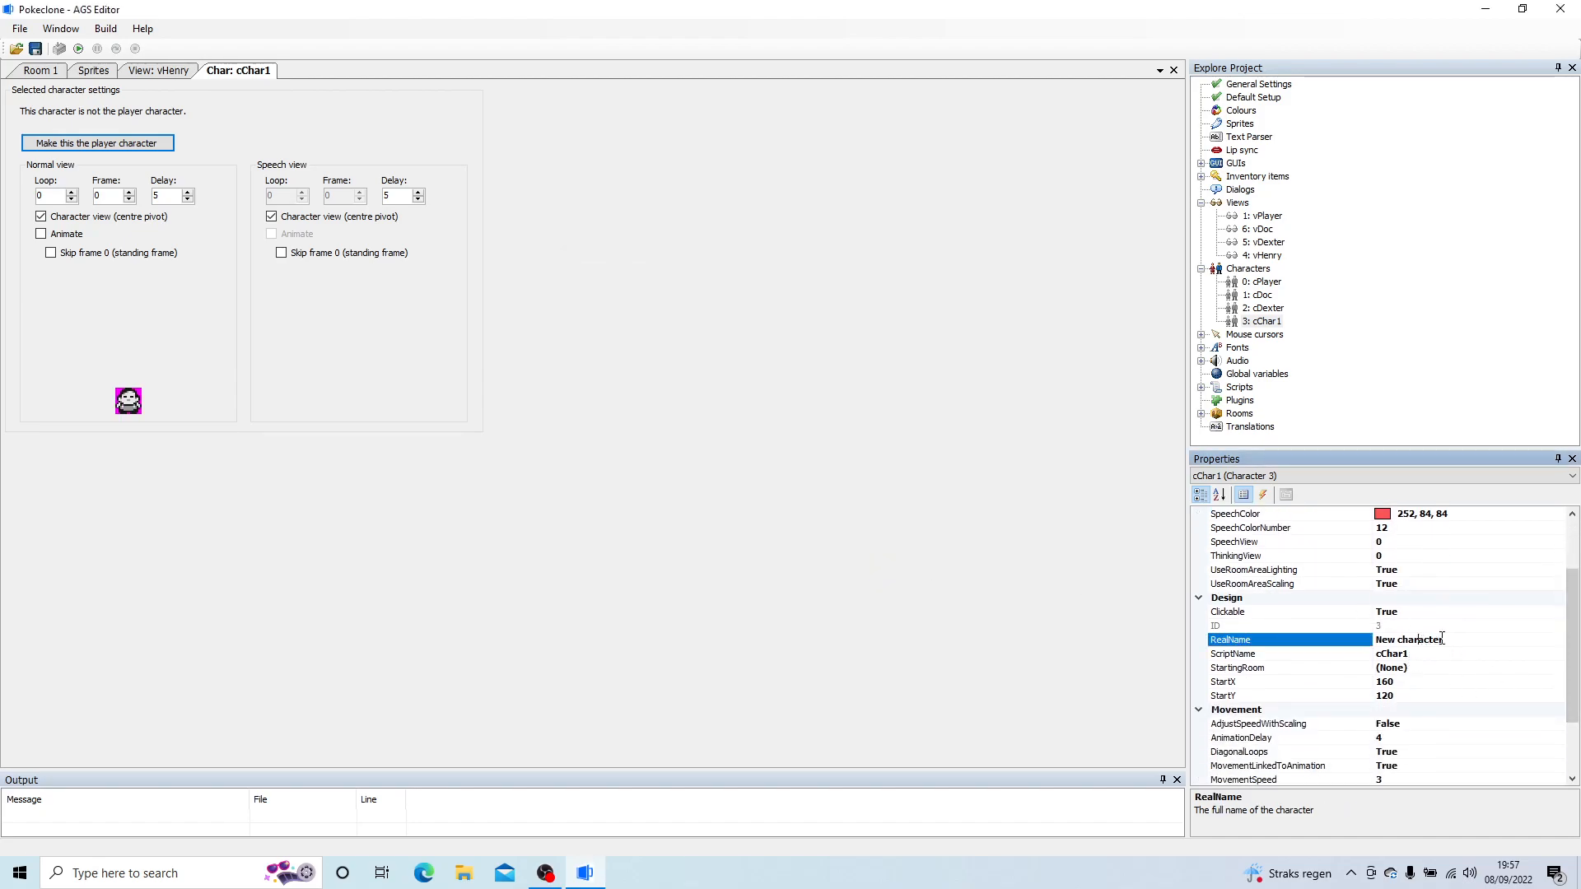
{"action": "type", "text": "Henry"}
{"action": "left_click", "coordinate": [1423, 655]}
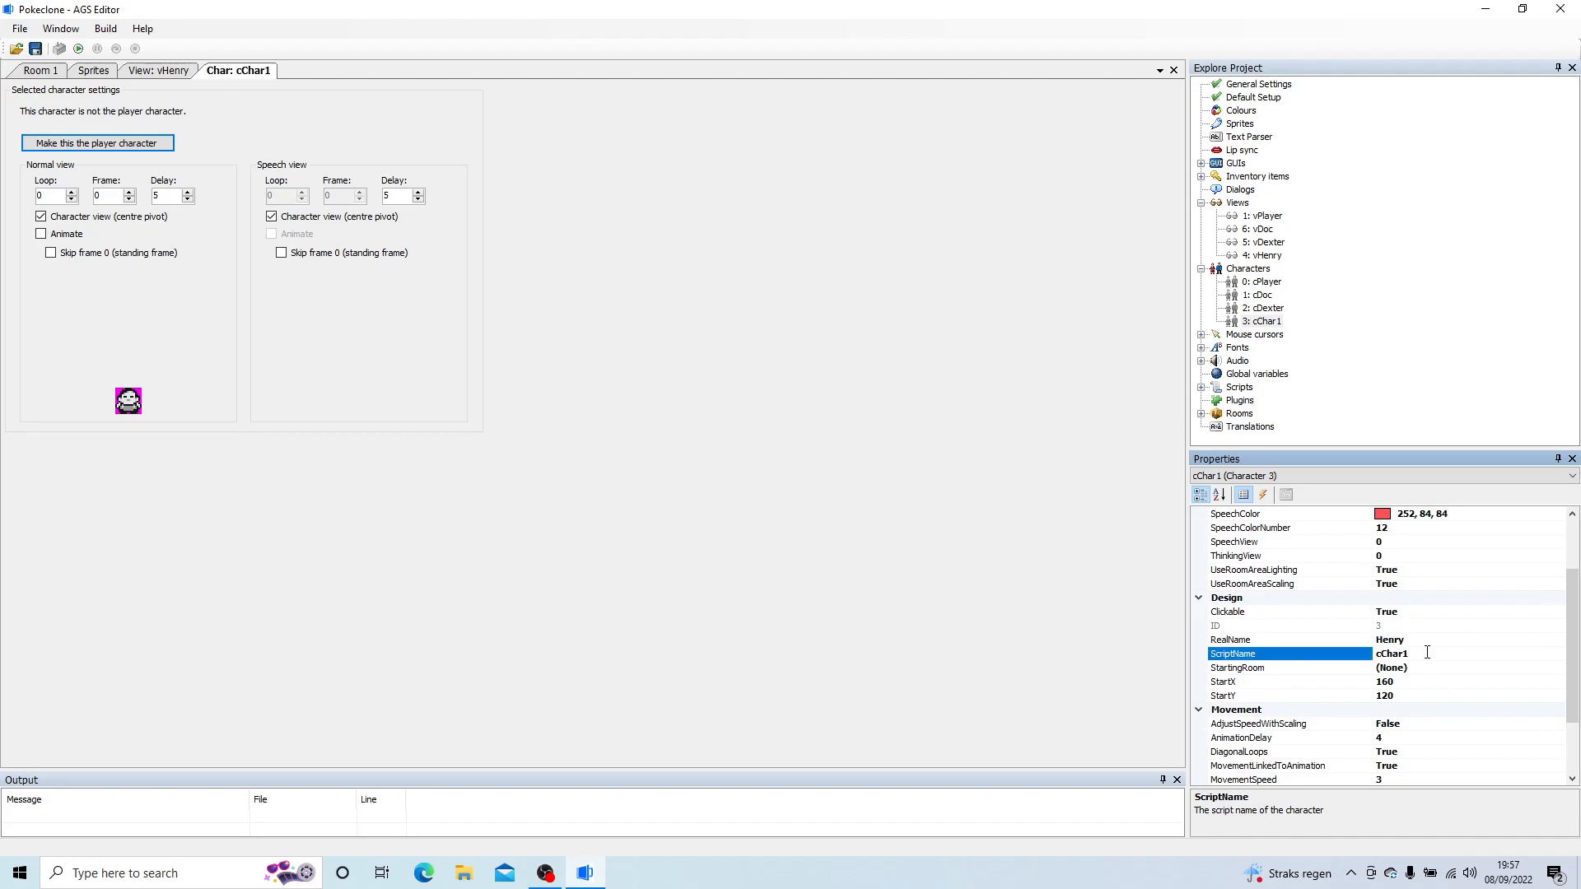
{"action": "type", "text": "cHenry"}
{"action": "key", "text": "Return"}
Step: Set cHenry's StartingRoom to 2: StarterVillage
{"action": "left_click", "coordinate": [1437, 668]}
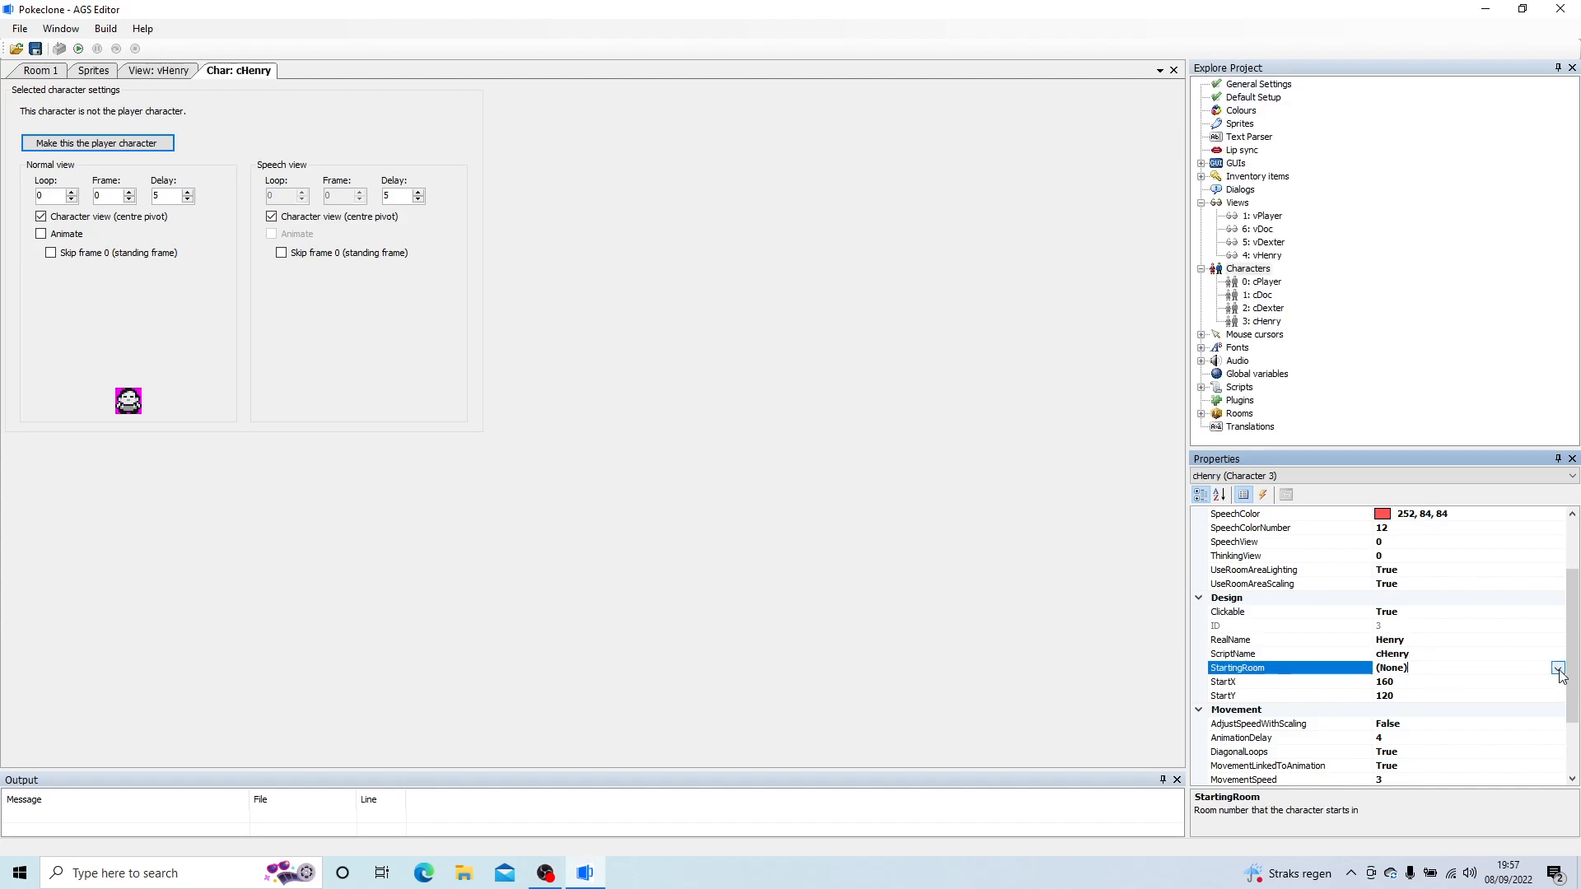
{"action": "left_click", "coordinate": [1558, 668]}
{"action": "left_click", "coordinate": [1422, 713]}
Step: Configure cHenry's movement with AnimationDelay 6, MovementSpeed 2 and MovementLinkedToAnimation False
{"action": "left_click", "coordinate": [1396, 737]}
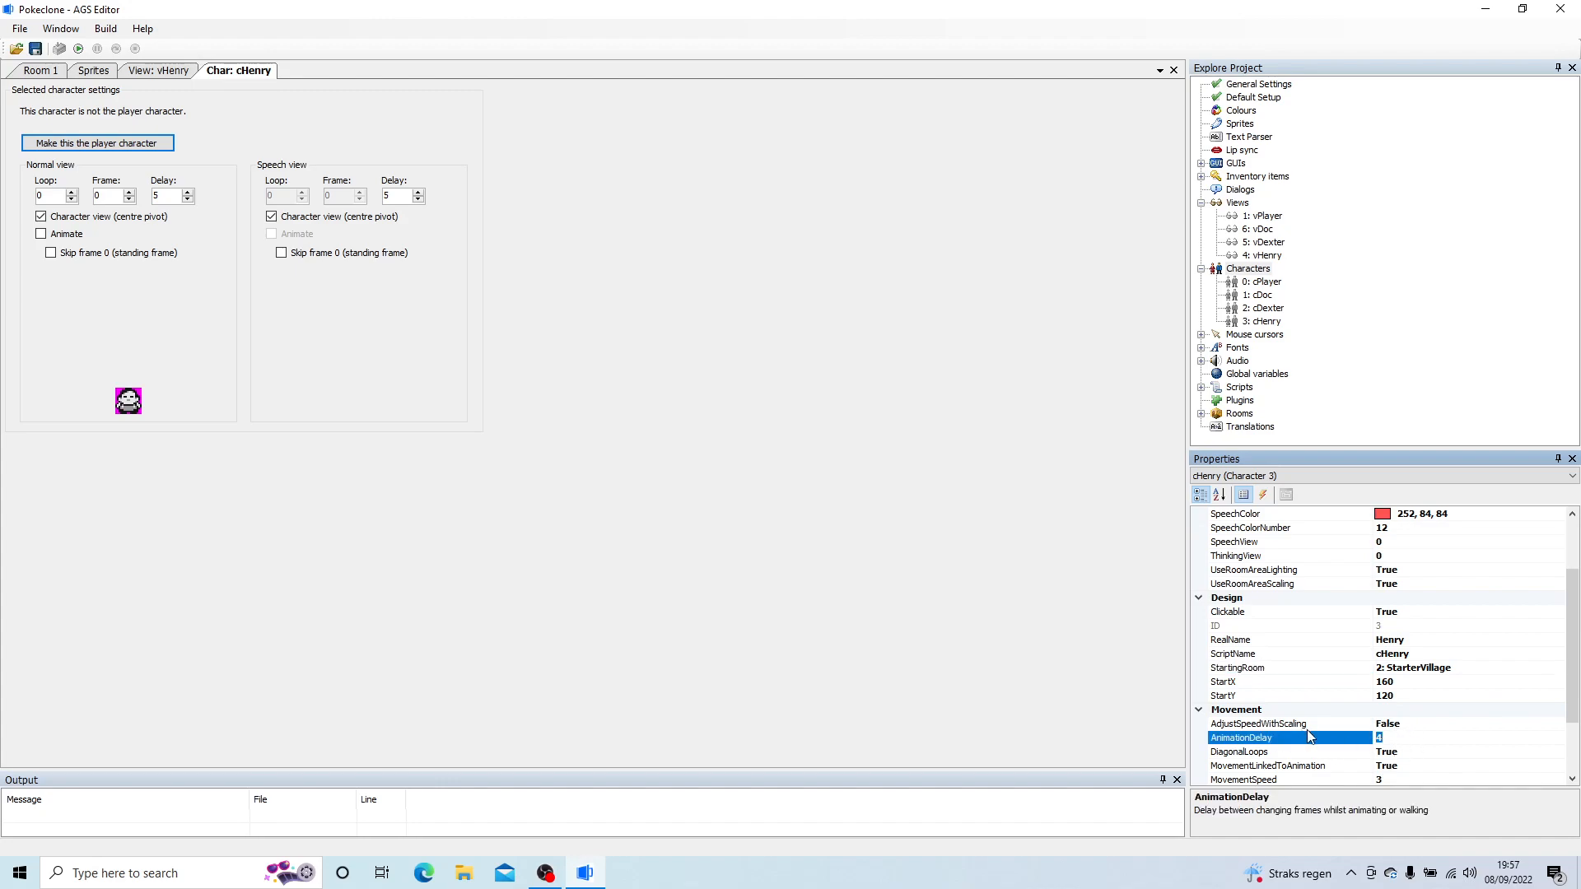
{"action": "type", "text": "6"}
{"action": "left_click", "coordinate": [1410, 784]}
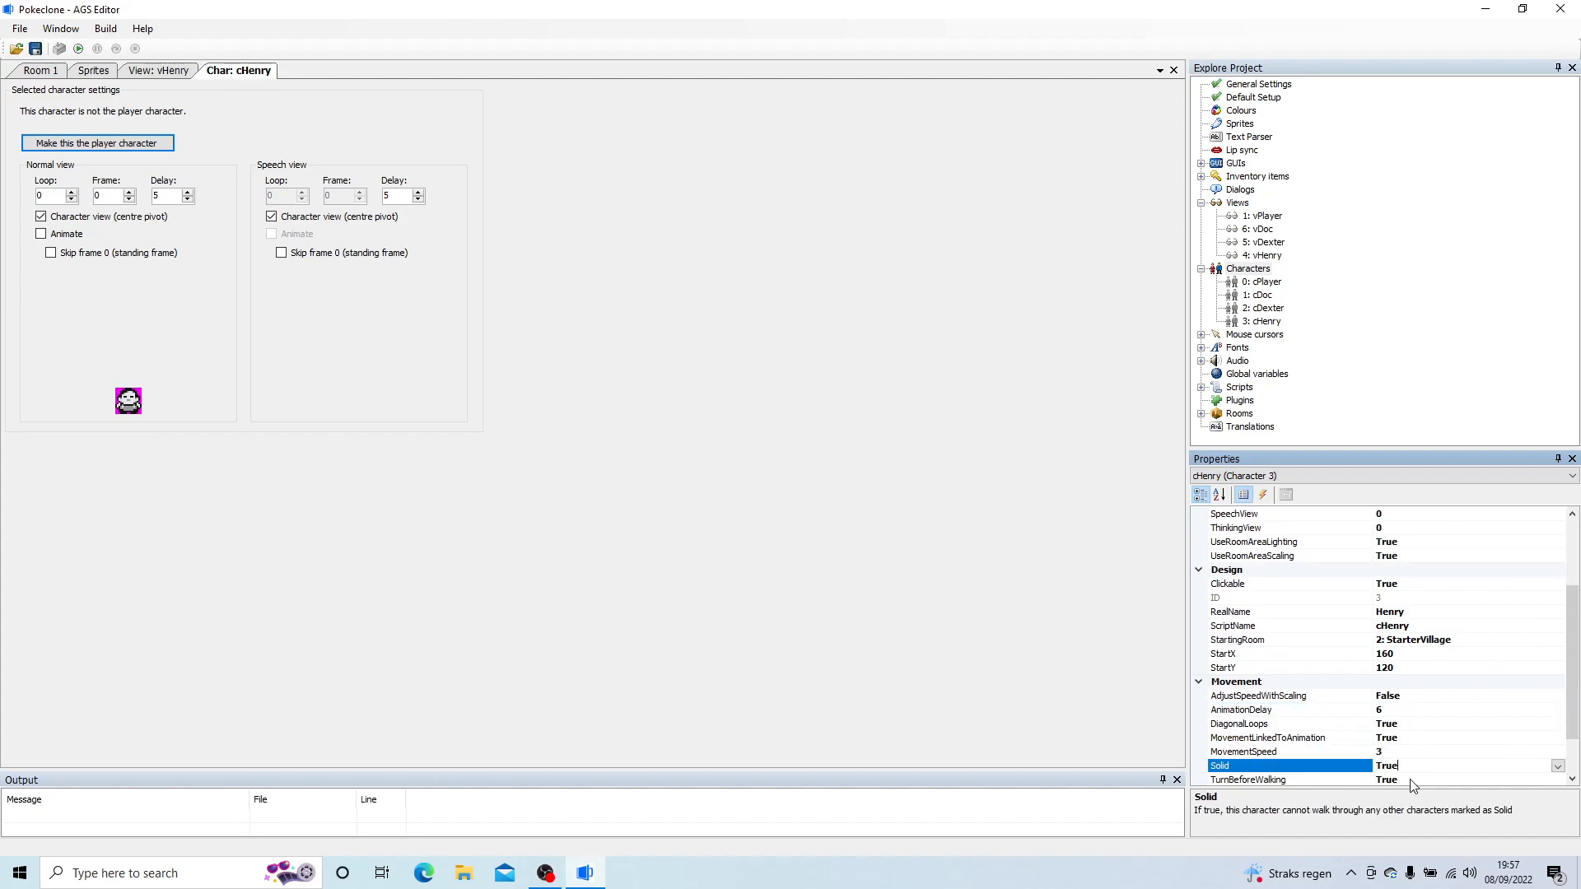
{"action": "left_click", "coordinate": [1399, 751]}
{"action": "type", "text": "2"}
{"action": "left_click", "coordinate": [1487, 738]}
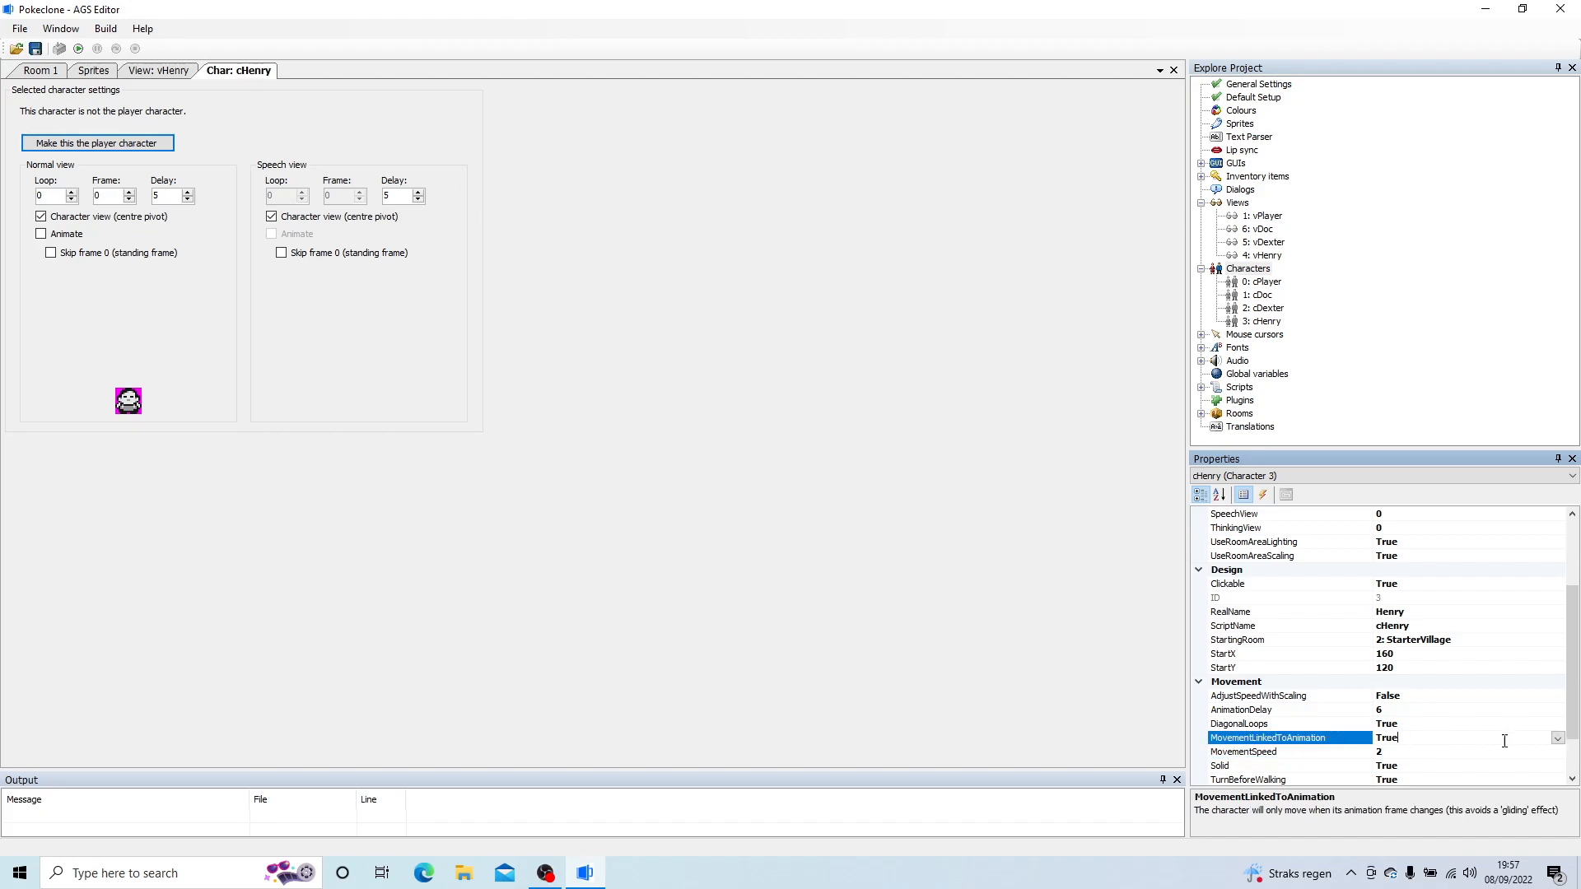
{"action": "left_click", "coordinate": [1558, 738]}
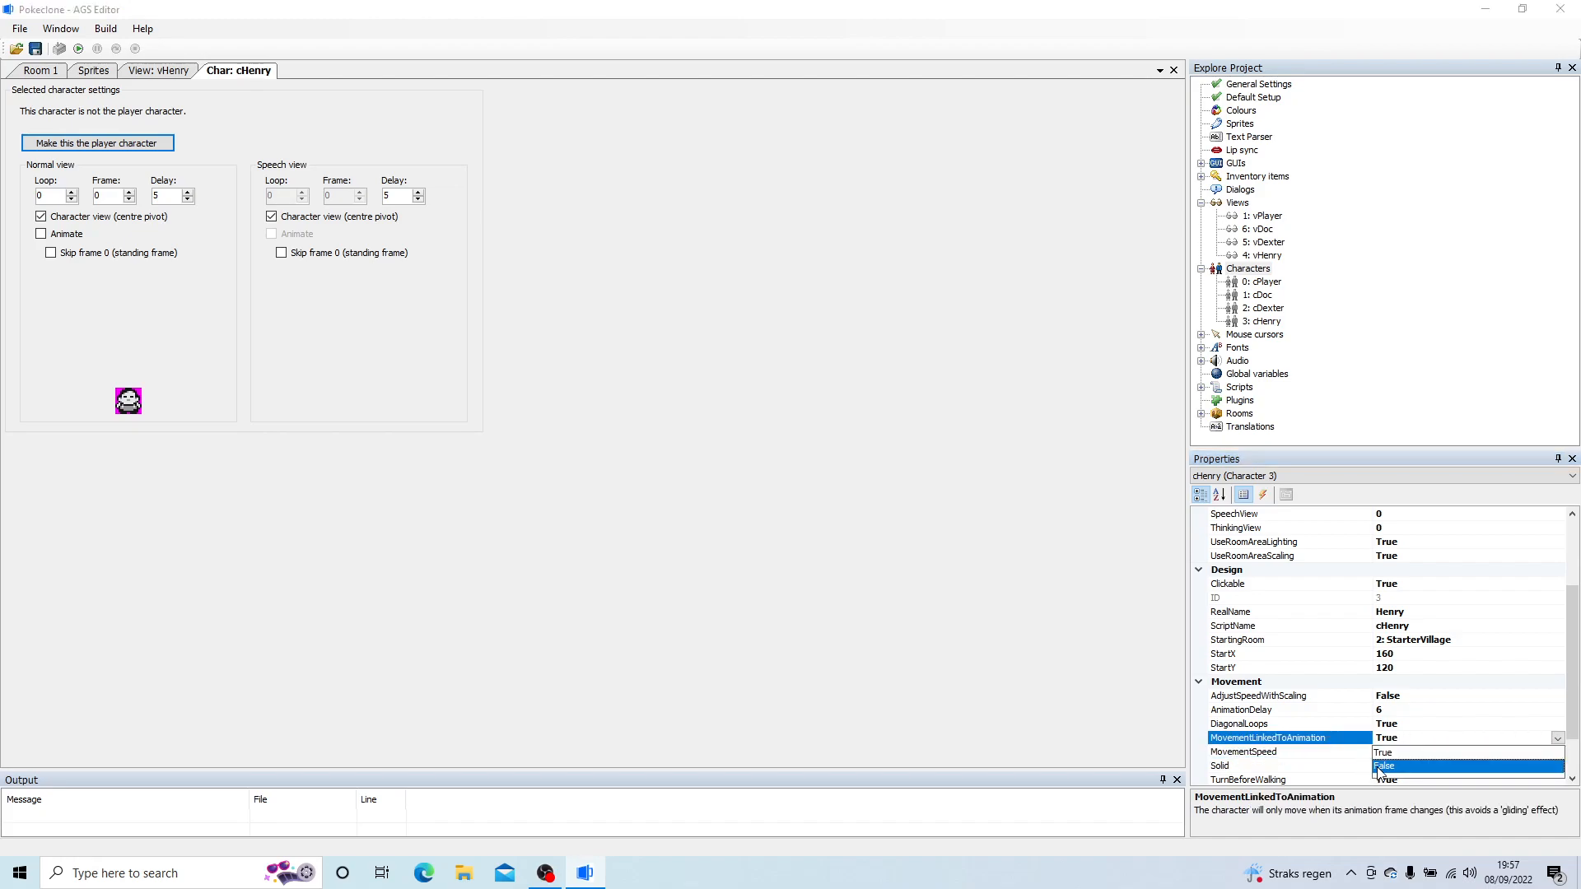
{"action": "left_click", "coordinate": [1382, 766]}
{"action": "left_click", "coordinate": [974, 603]}
Step: Close the cHenry character editor and the vHenry view editor
{"action": "right_click", "coordinate": [245, 73]}
{"action": "left_click", "coordinate": [276, 79]}
{"action": "right_click", "coordinate": [200, 71]}
{"action": "left_click", "coordinate": [230, 78]}
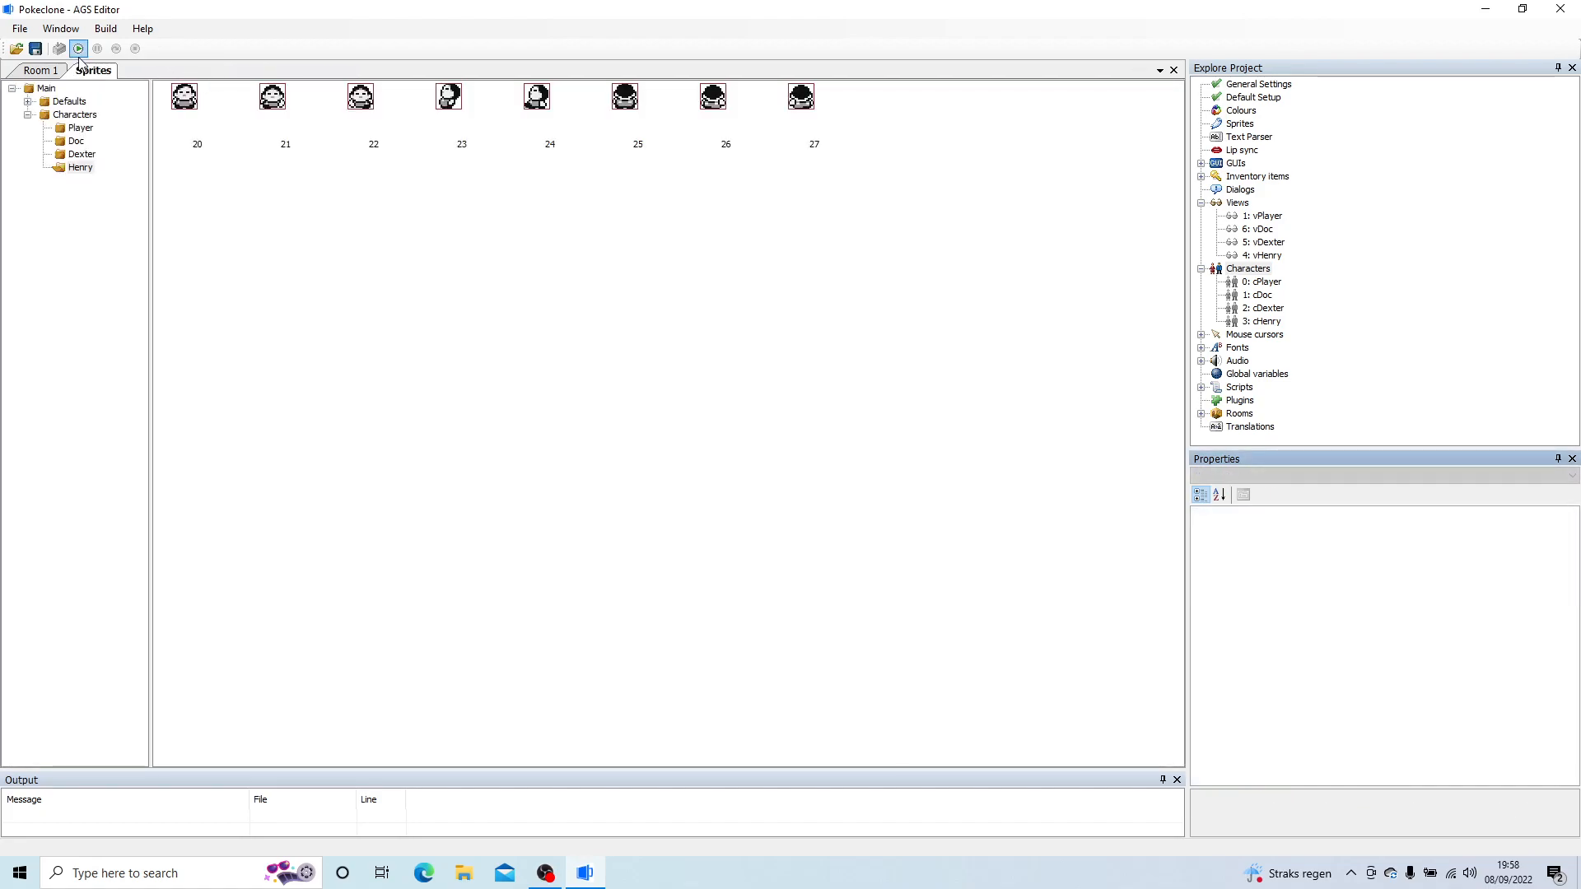
Step: Create a sprite sub-folder named Mary inside the Characters folder
{"action": "left_click", "coordinate": [74, 114]}
{"action": "right_click", "coordinate": [82, 116]}
{"action": "left_click", "coordinate": [115, 142]}
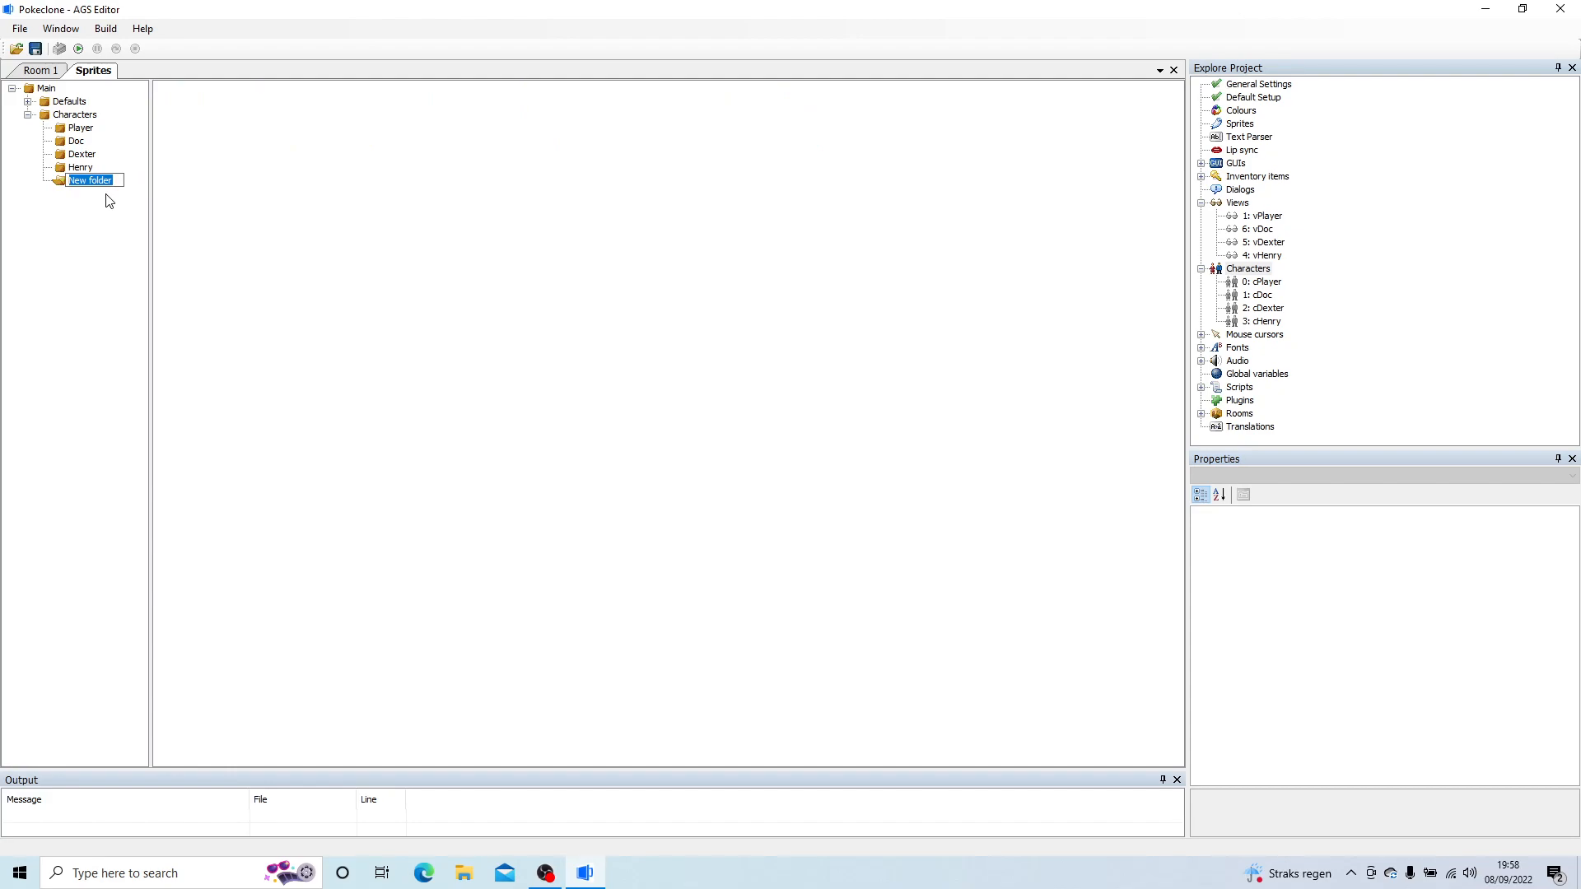
{"action": "type", "text": "Mary"}
{"action": "key", "text": "Return"}
Step: Import all images from the Characters artwork folder Mary into the Mary sprite folder, using the top-left pixel as transparent colour
{"action": "right_click", "coordinate": [458, 228]}
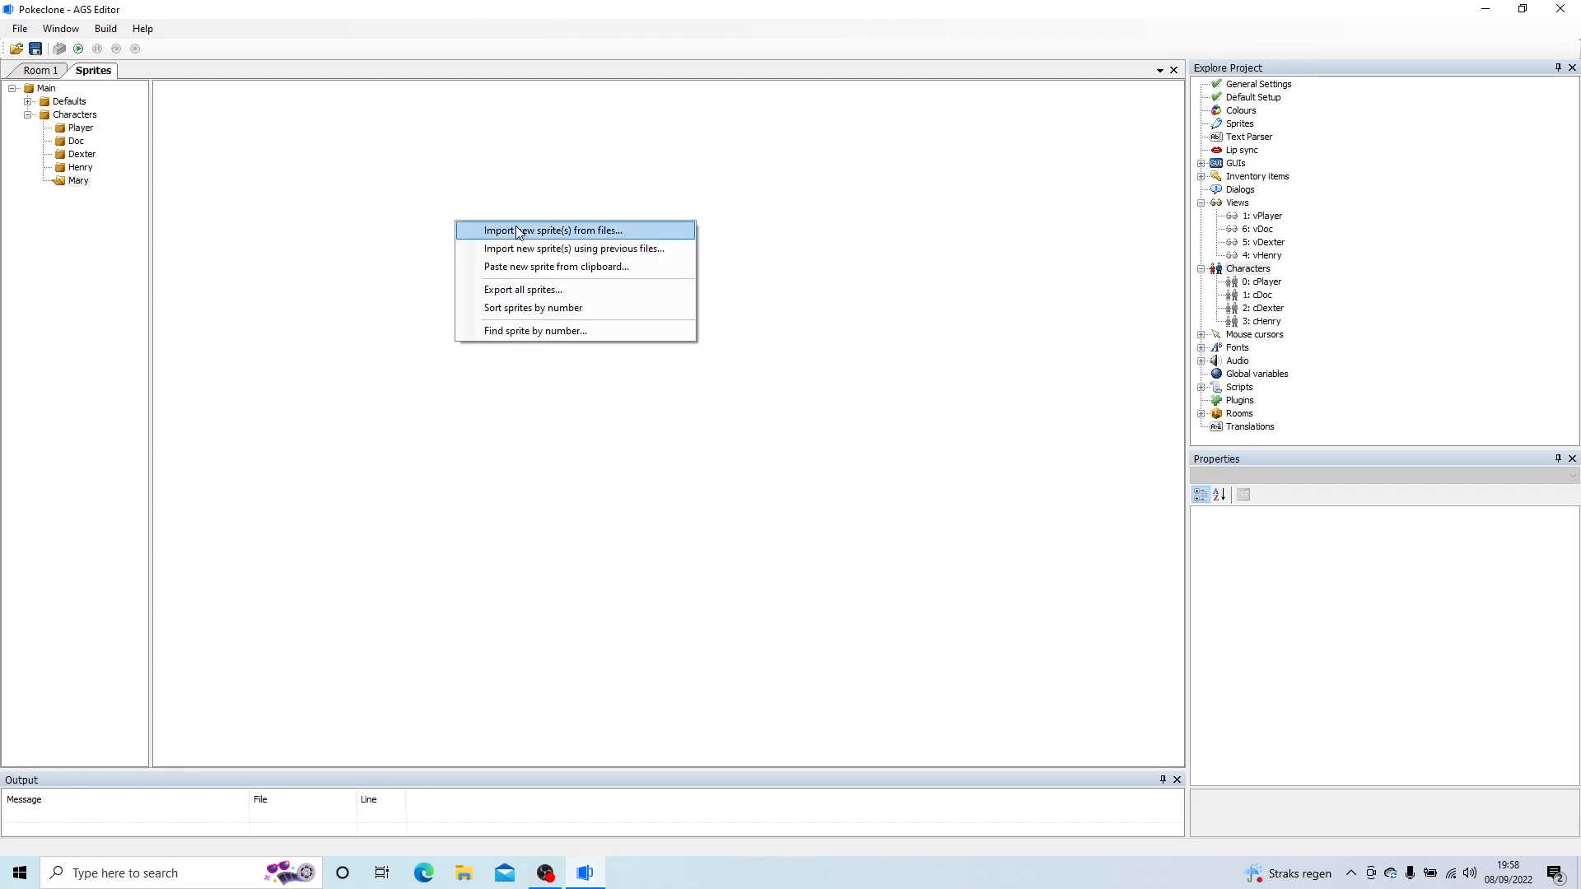
{"action": "left_click", "coordinate": [518, 231]}
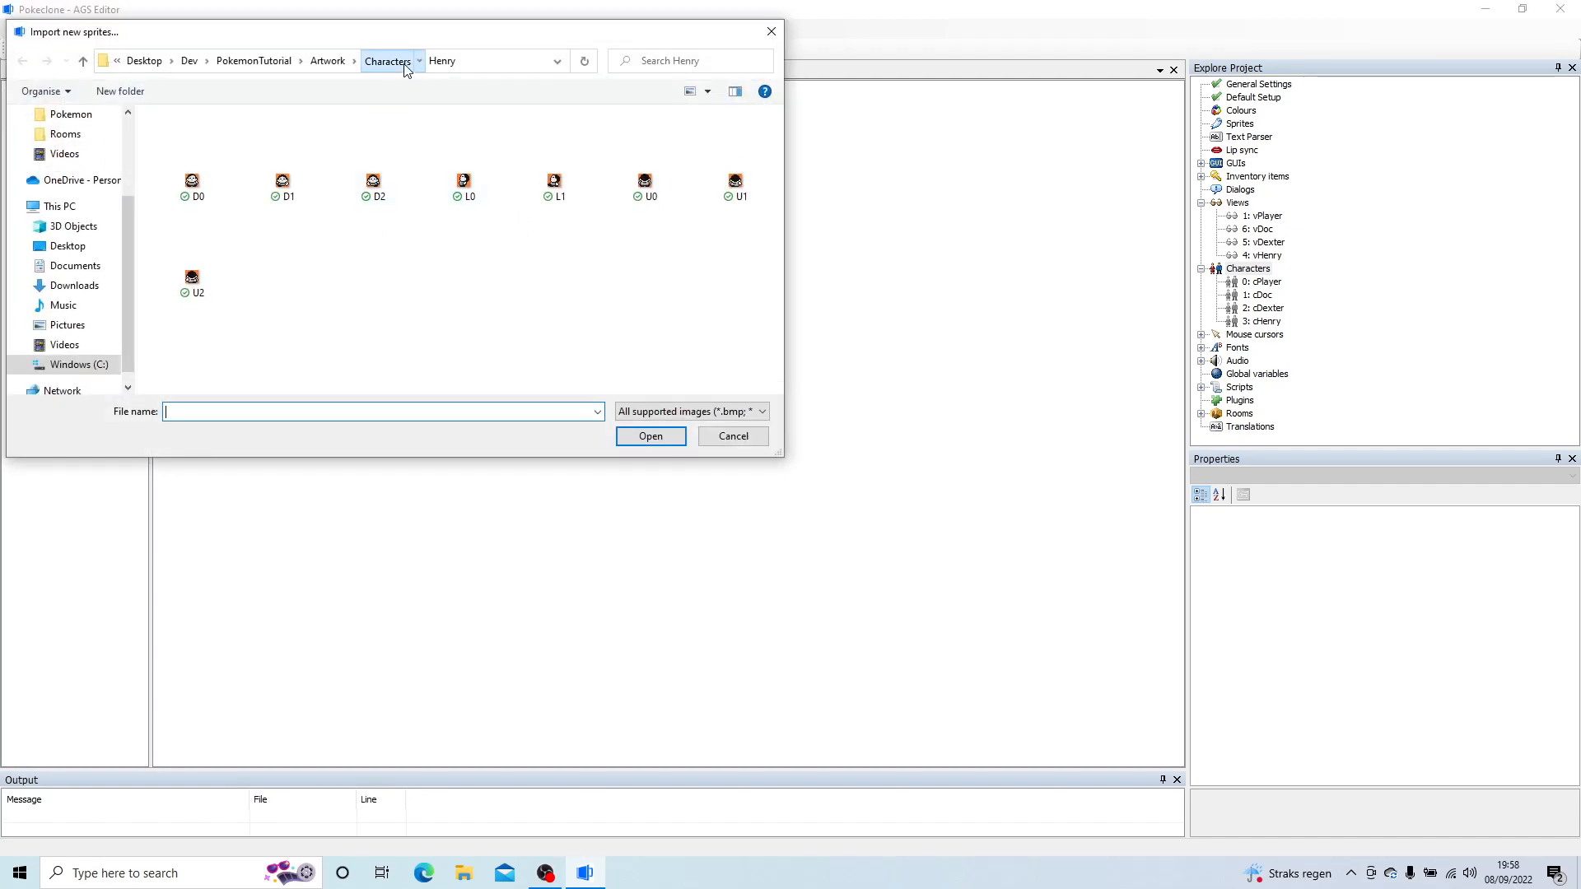
{"action": "left_click", "coordinate": [398, 61]}
{"action": "left_click", "coordinate": [214, 198]}
{"action": "double_click", "coordinate": [214, 198]}
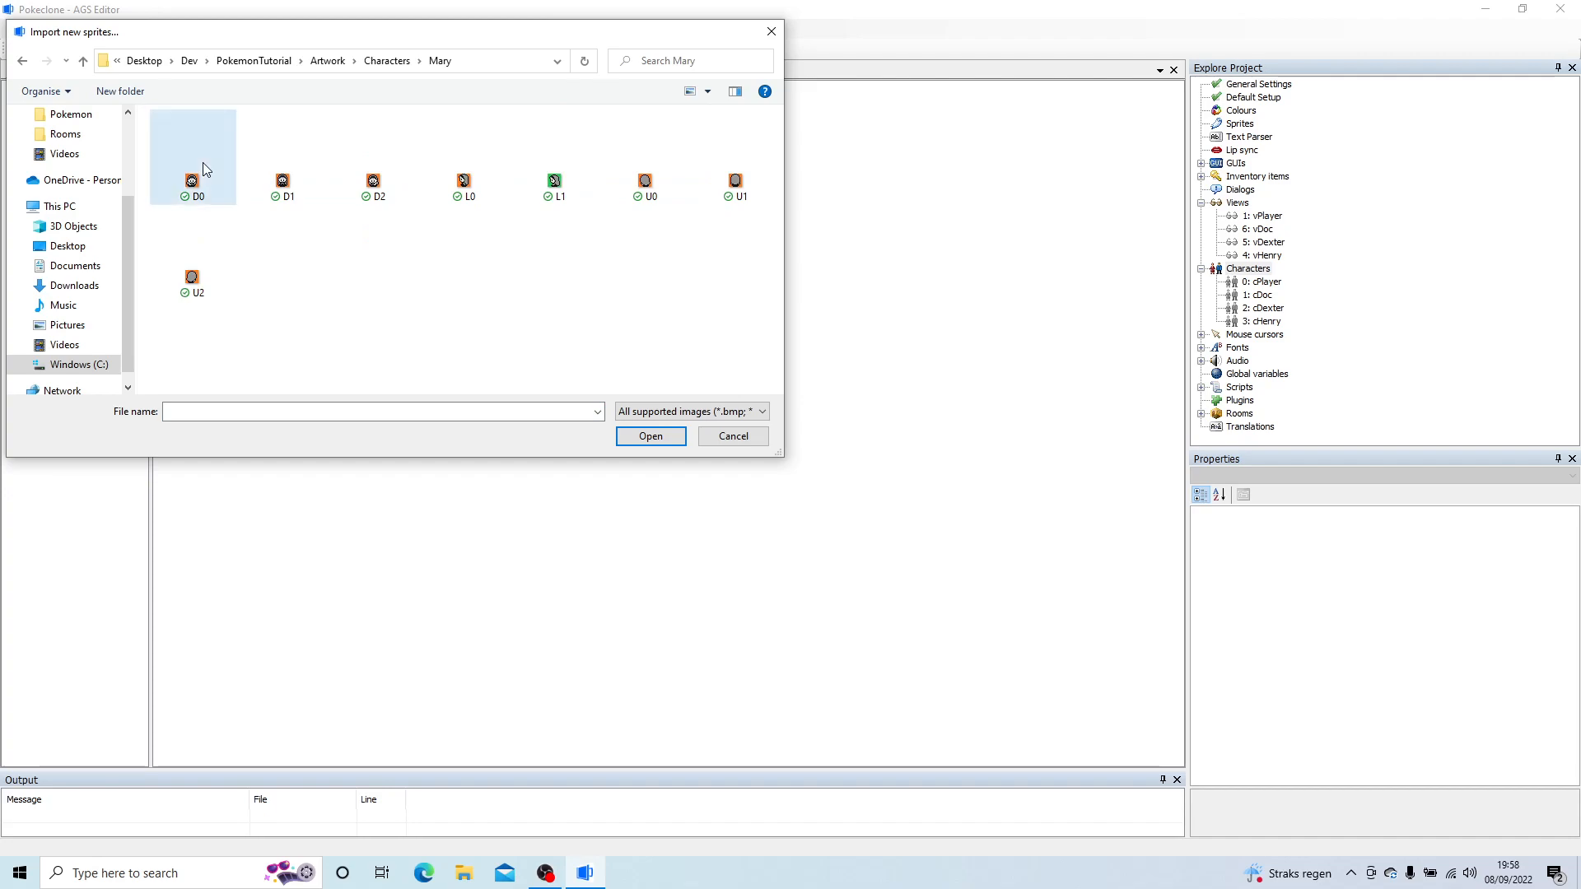
{"action": "left_click", "coordinate": [237, 295], "text": "shift"}
{"action": "left_click", "coordinate": [683, 443]}
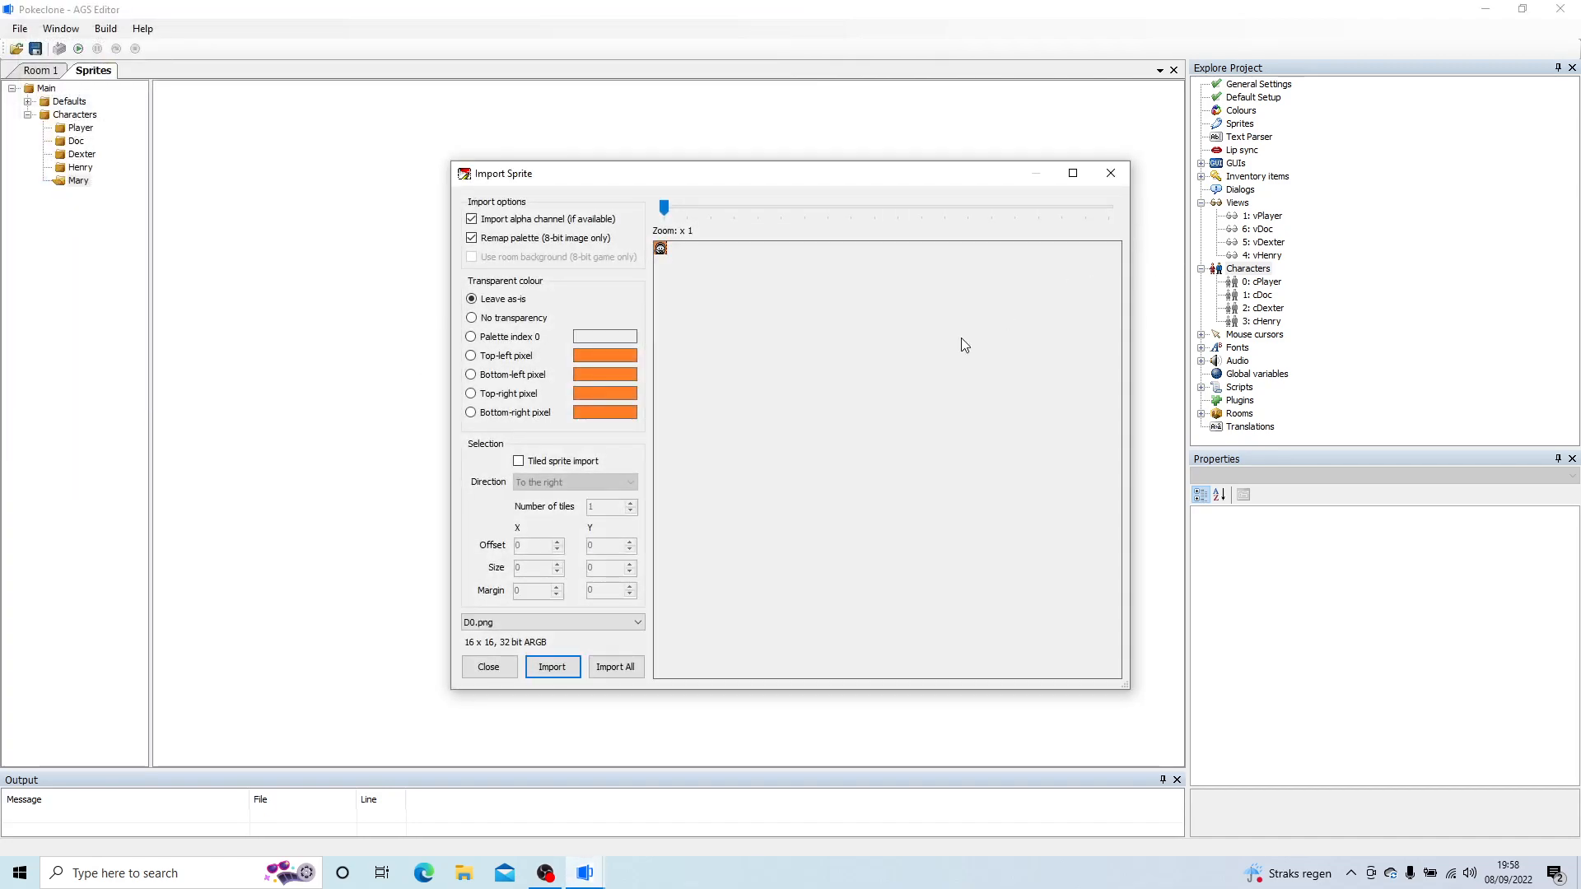
{"action": "left_click", "coordinate": [504, 356]}
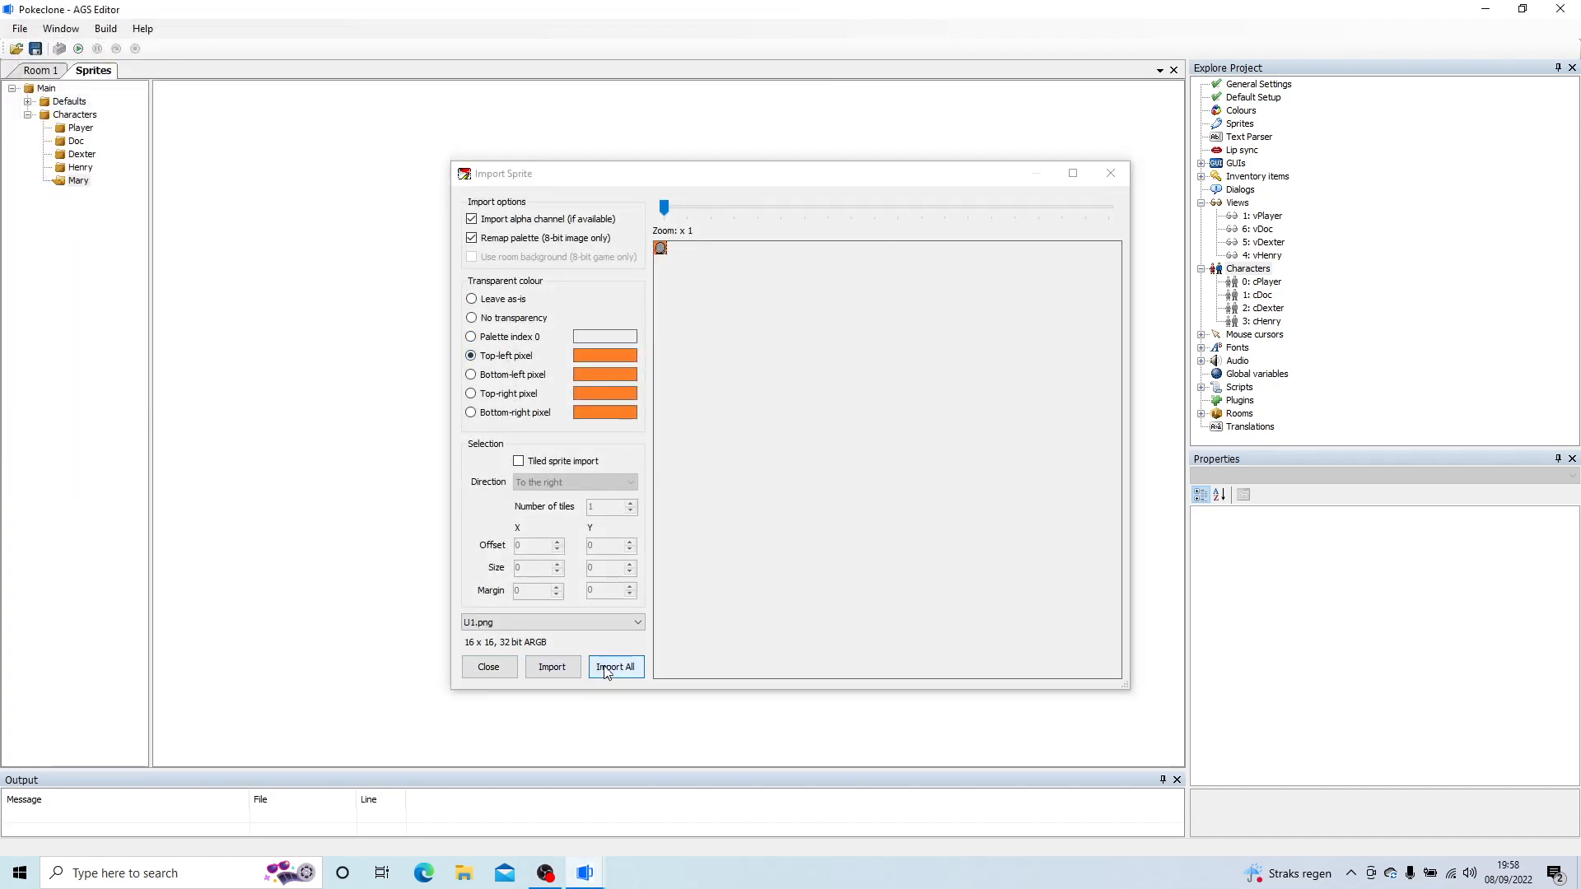
{"action": "left_click", "coordinate": [606, 667]}
Step: Create a new view and start loop 0 (down) with Mary sprites 29 and 30 as its first two frames
{"action": "right_click", "coordinate": [1244, 211]}
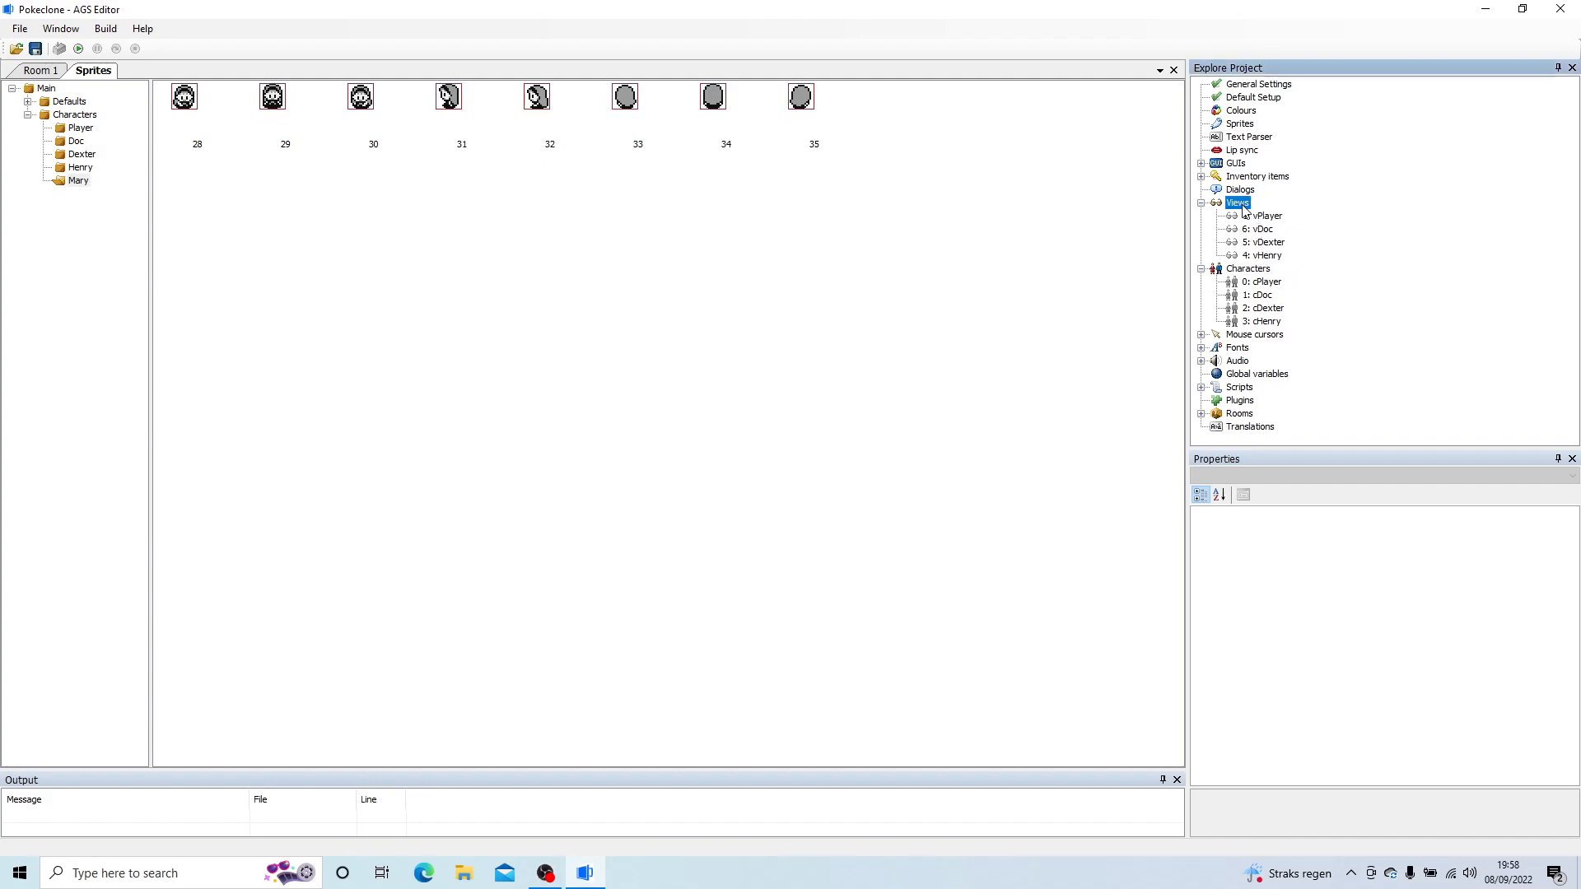
{"action": "left_click", "coordinate": [1285, 216]}
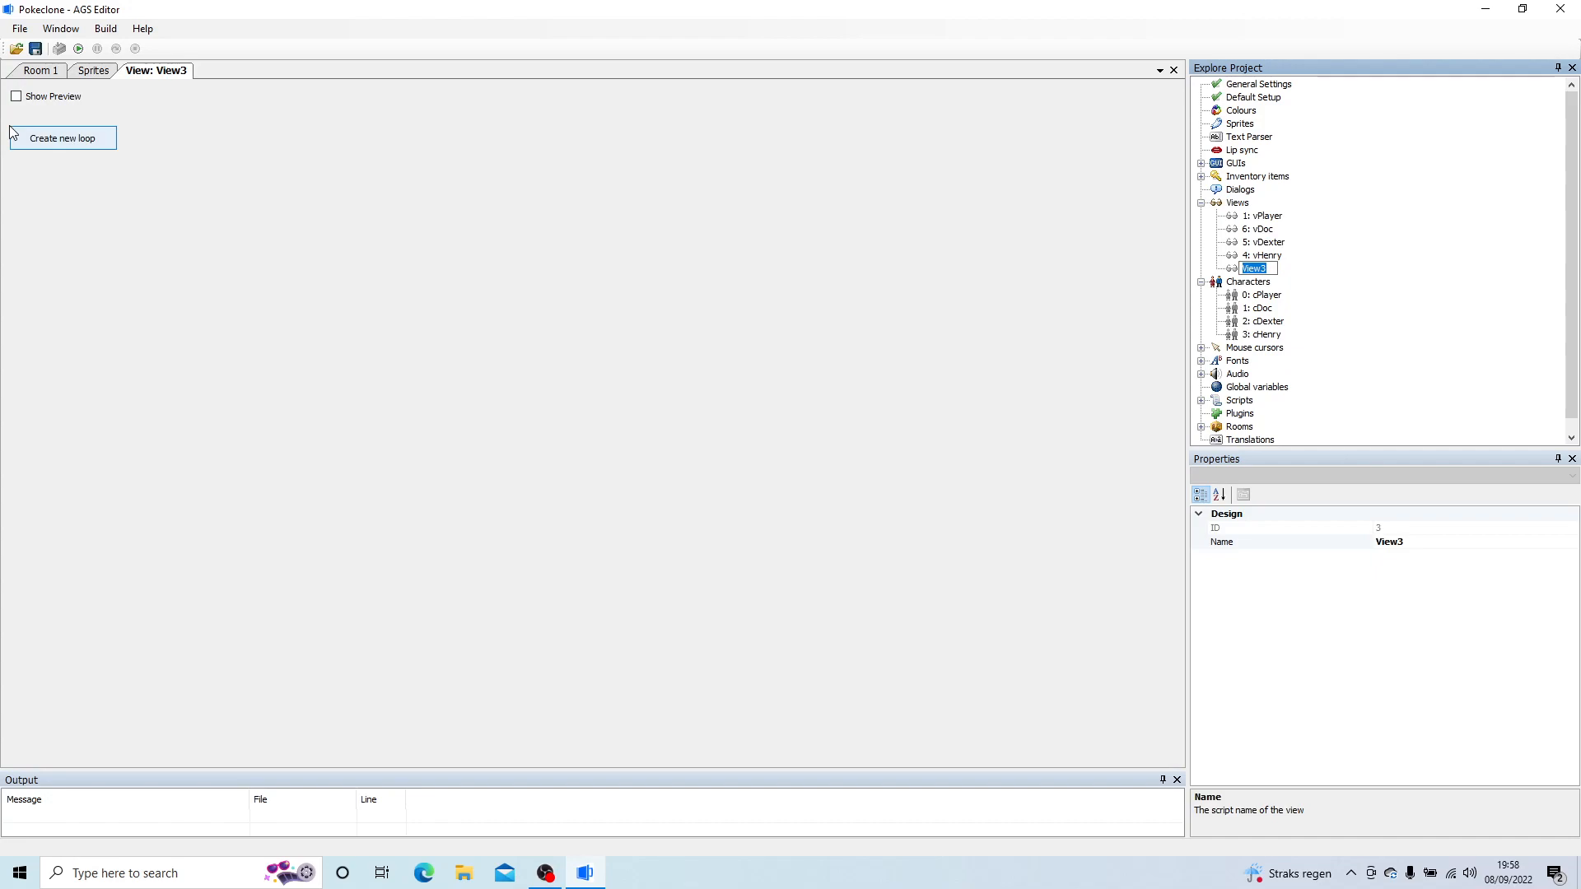
{"action": "left_click", "coordinate": [78, 142]}
{"action": "left_click", "coordinate": [42, 169]}
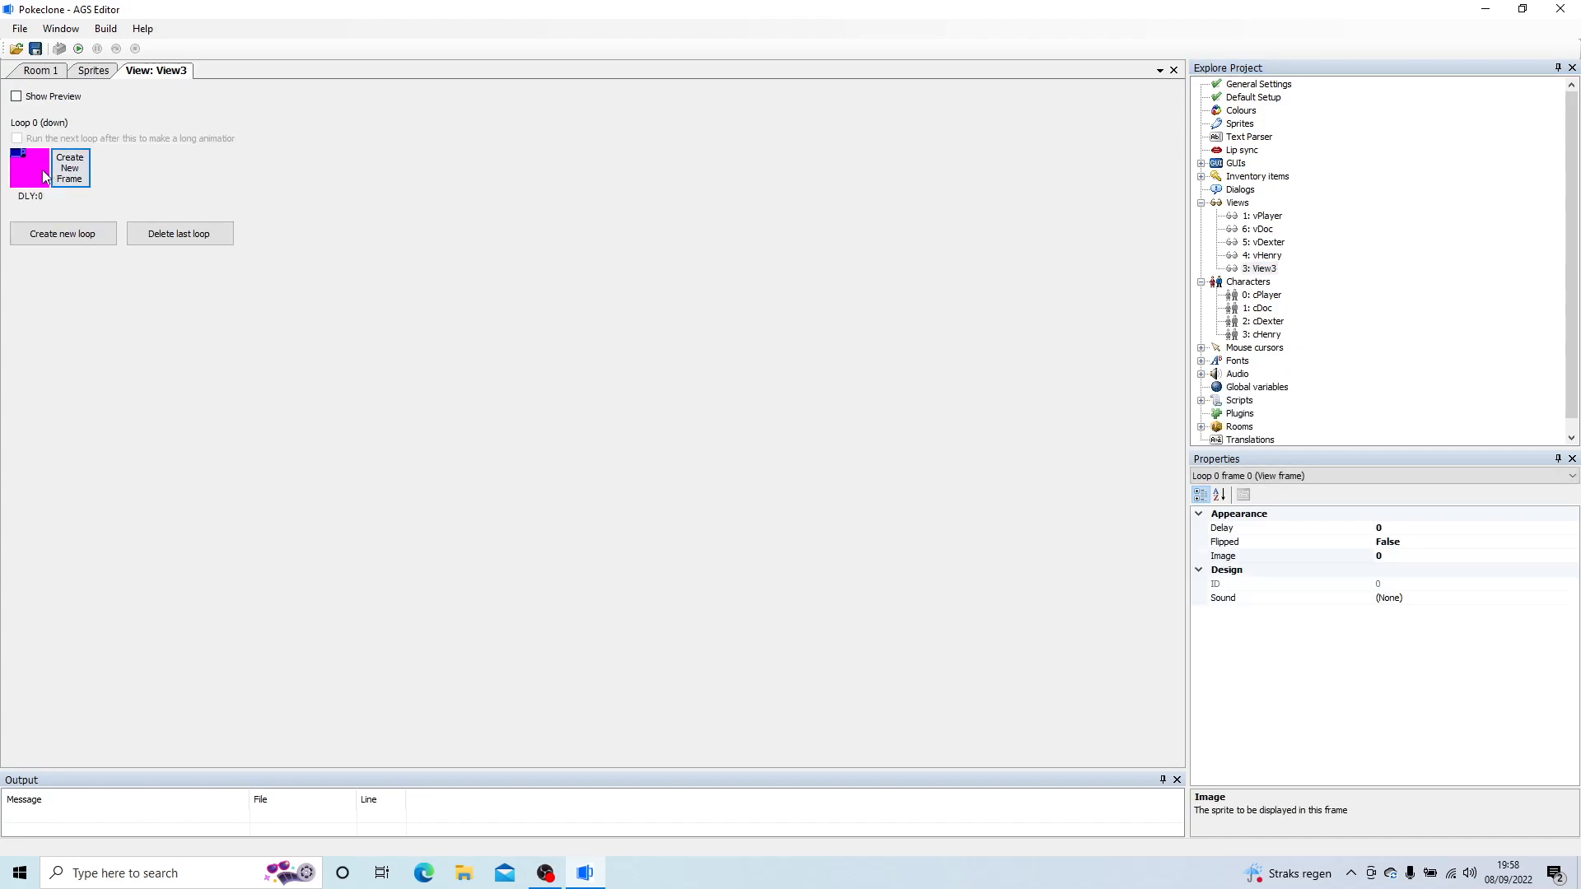
{"action": "double_click", "coordinate": [42, 170]}
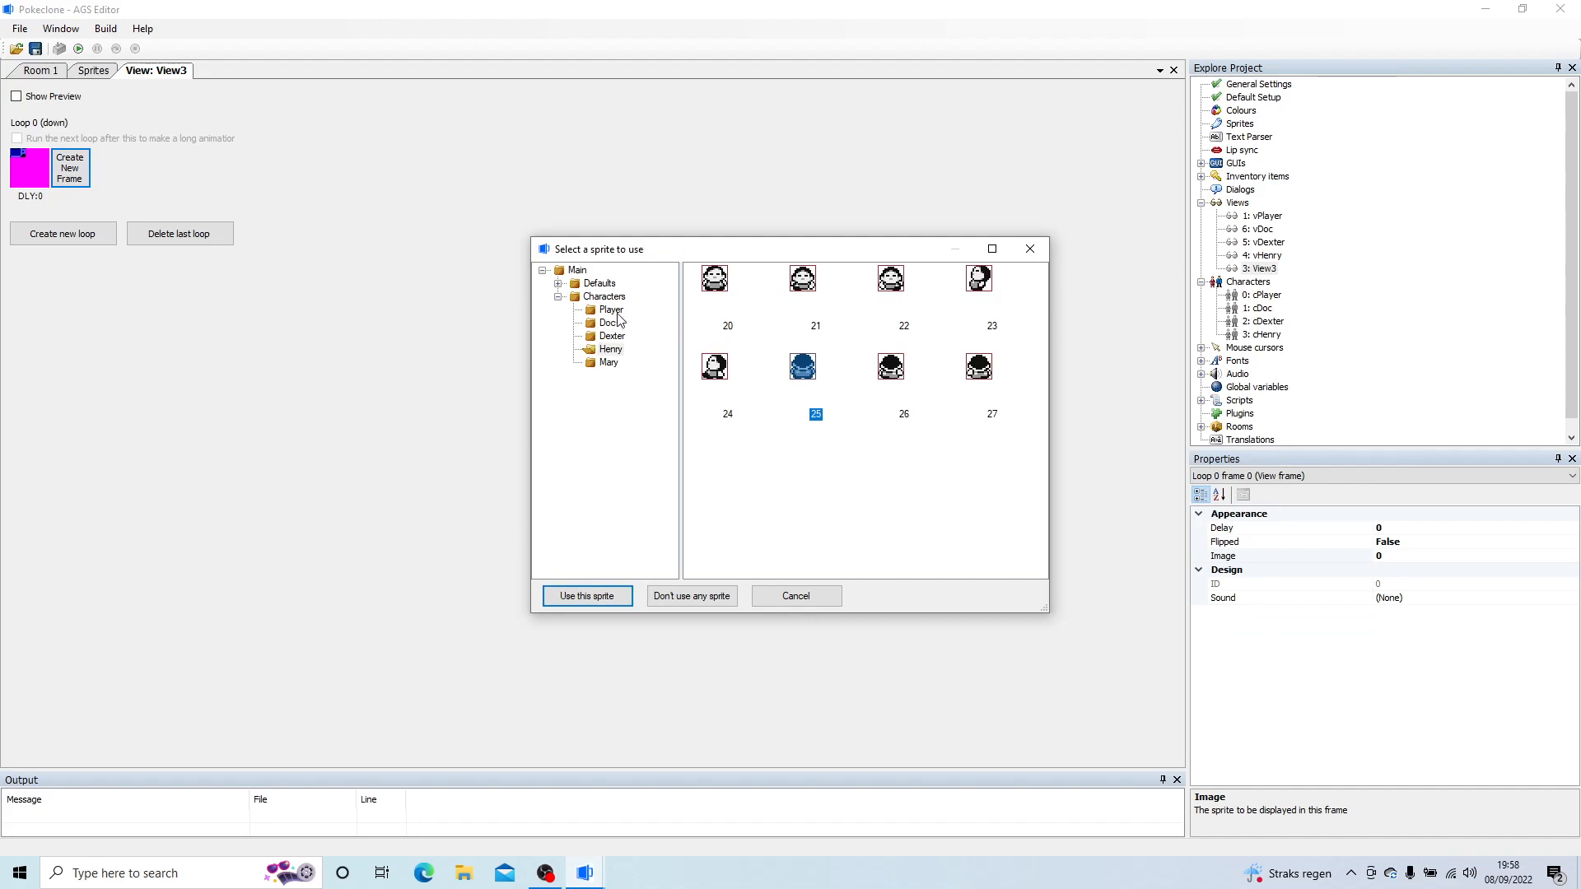
{"action": "left_click", "coordinate": [609, 362]}
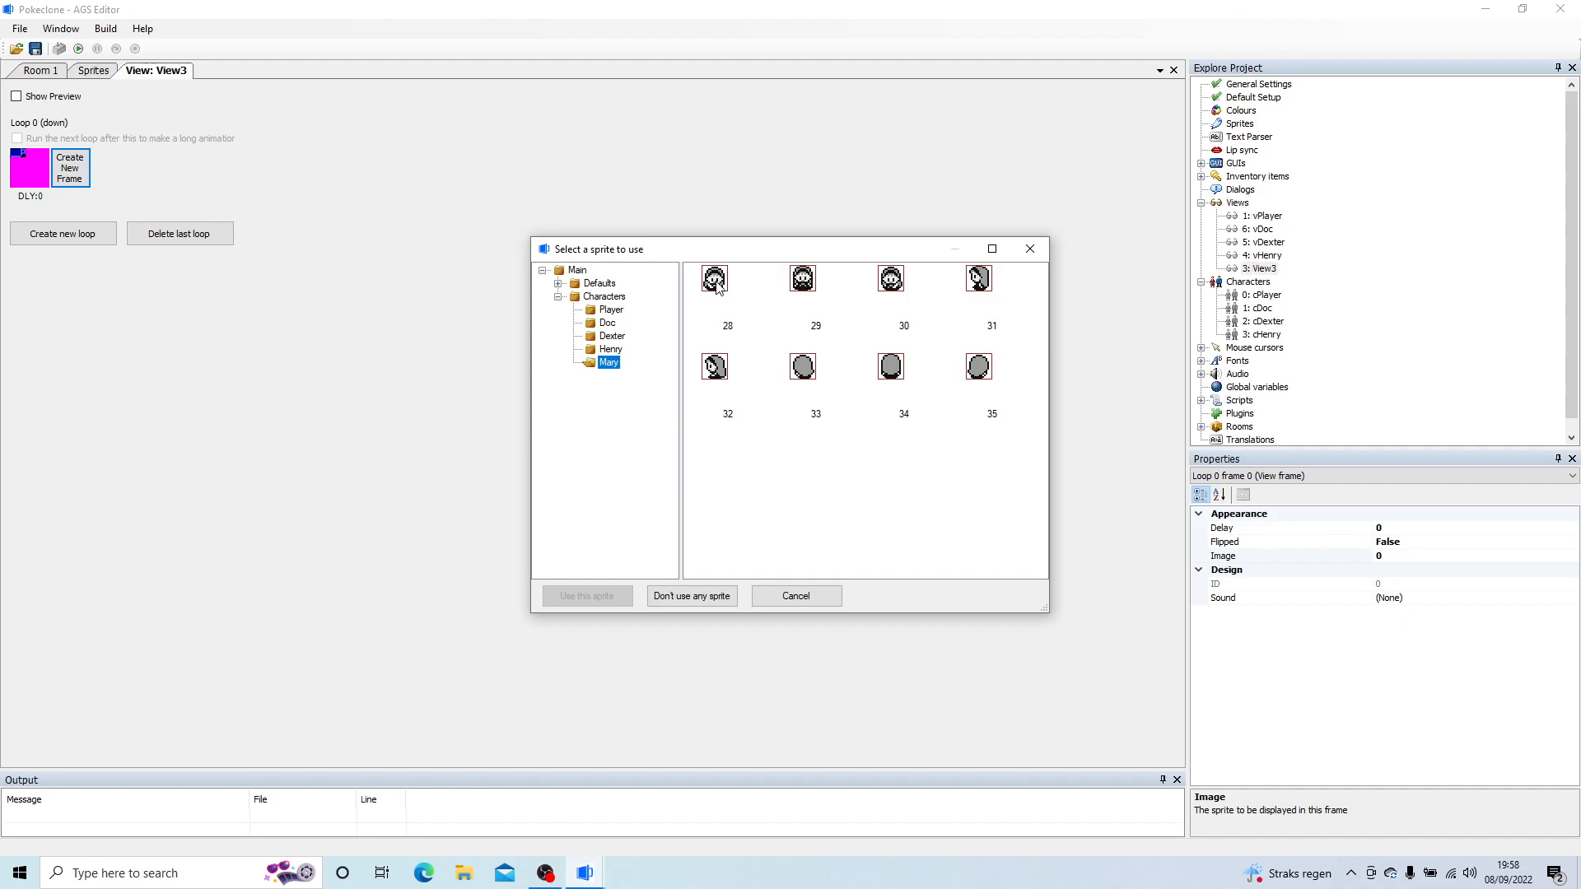
{"action": "double_click", "coordinate": [803, 280]}
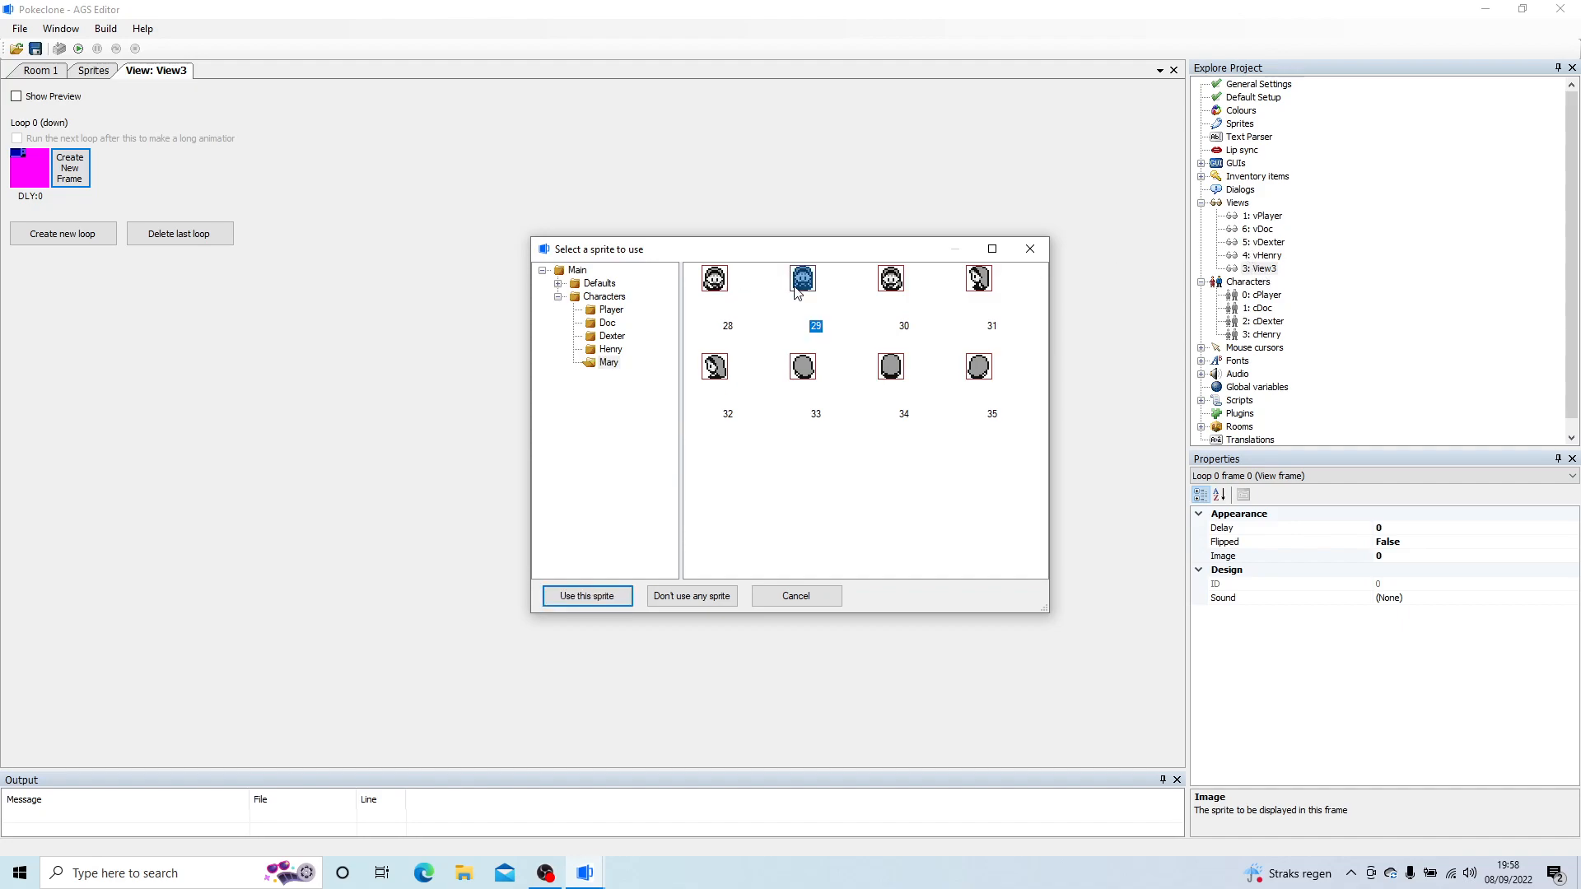
{"action": "left_click", "coordinate": [80, 183]}
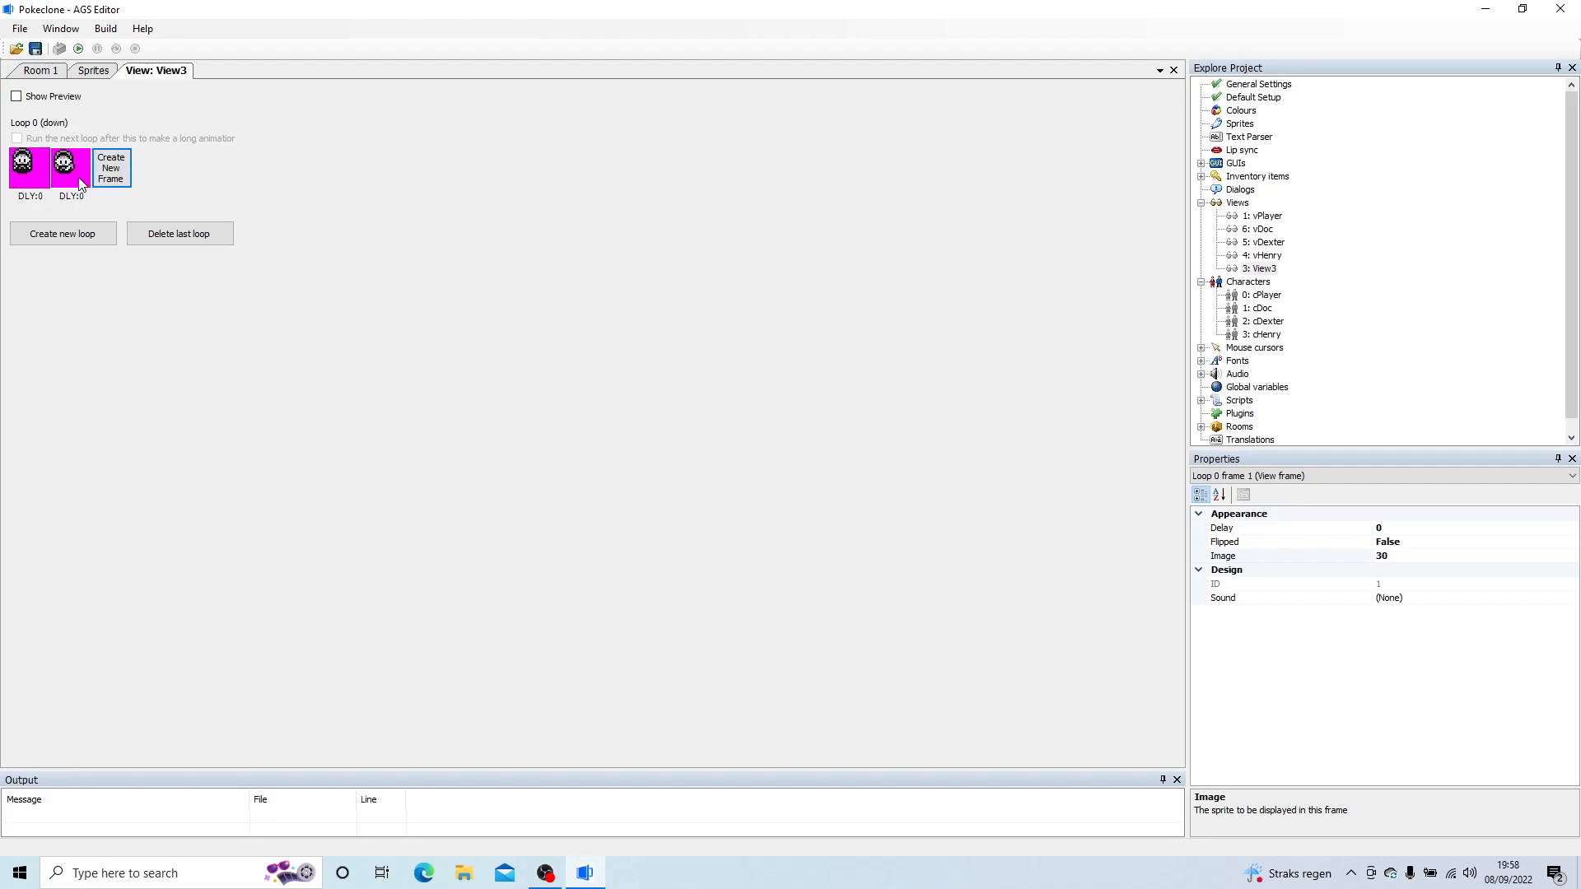
Step: Add a third frame to loop 0 (down) and set its image to sprite 29
{"action": "left_click", "coordinate": [111, 169]}
{"action": "double_click", "coordinate": [114, 179]}
{"action": "left_click", "coordinate": [713, 280]}
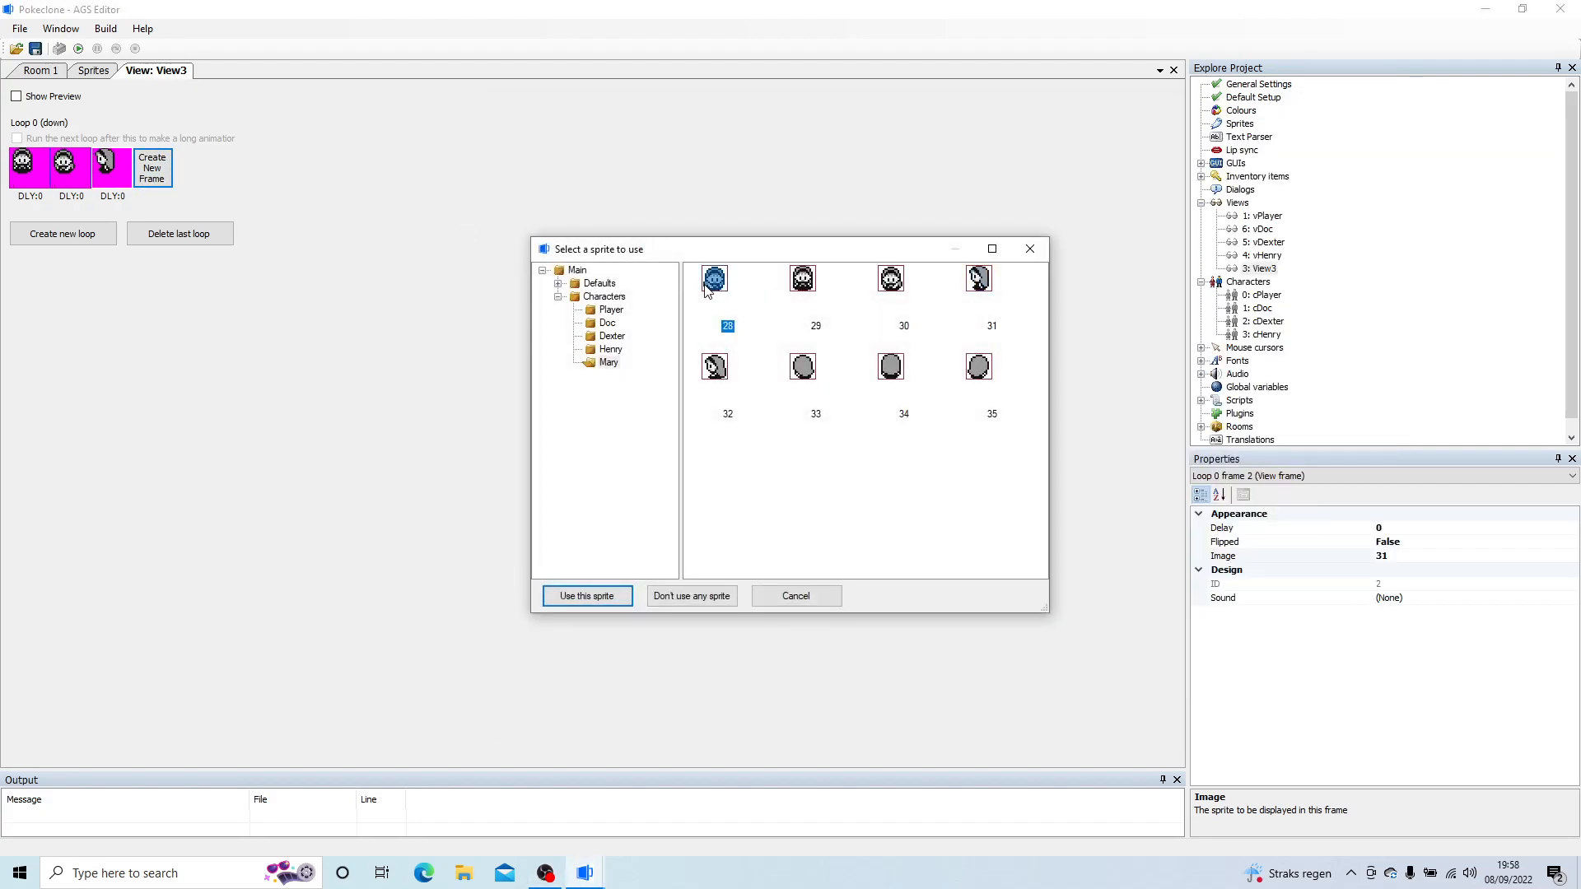
{"action": "double_click", "coordinate": [713, 282]}
{"action": "double_click", "coordinate": [107, 174]}
{"action": "double_click", "coordinate": [799, 280]}
Step: Complete loop 0 (down) with a fourth frame using sprite 28 and a fifth frame using sprite 29
{"action": "left_click", "coordinate": [163, 176]}
{"action": "double_click", "coordinate": [165, 181]}
{"action": "left_click", "coordinate": [715, 280]}
{"action": "double_click", "coordinate": [715, 280]}
{"action": "left_click", "coordinate": [219, 181]}
{"action": "double_click", "coordinate": [191, 173]}
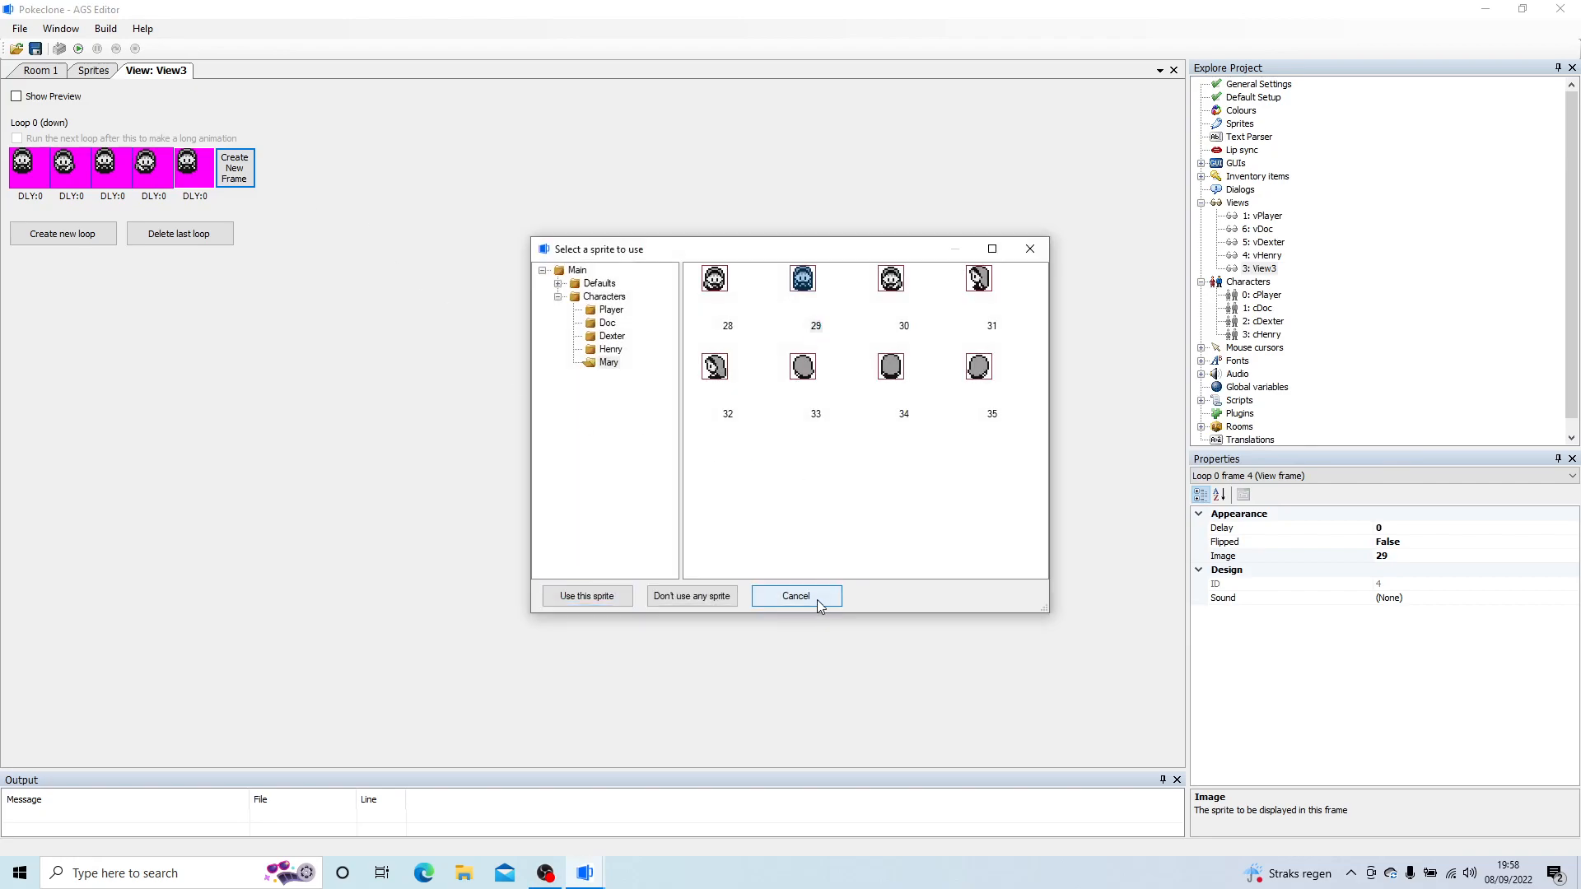
{"action": "left_click", "coordinate": [796, 596]}
Step: Create loop 1 (left) and give its first three frames Mary sprites 31, 32 and 31
{"action": "left_click", "coordinate": [51, 233]}
{"action": "left_click", "coordinate": [29, 255]}
{"action": "double_click", "coordinate": [29, 264]}
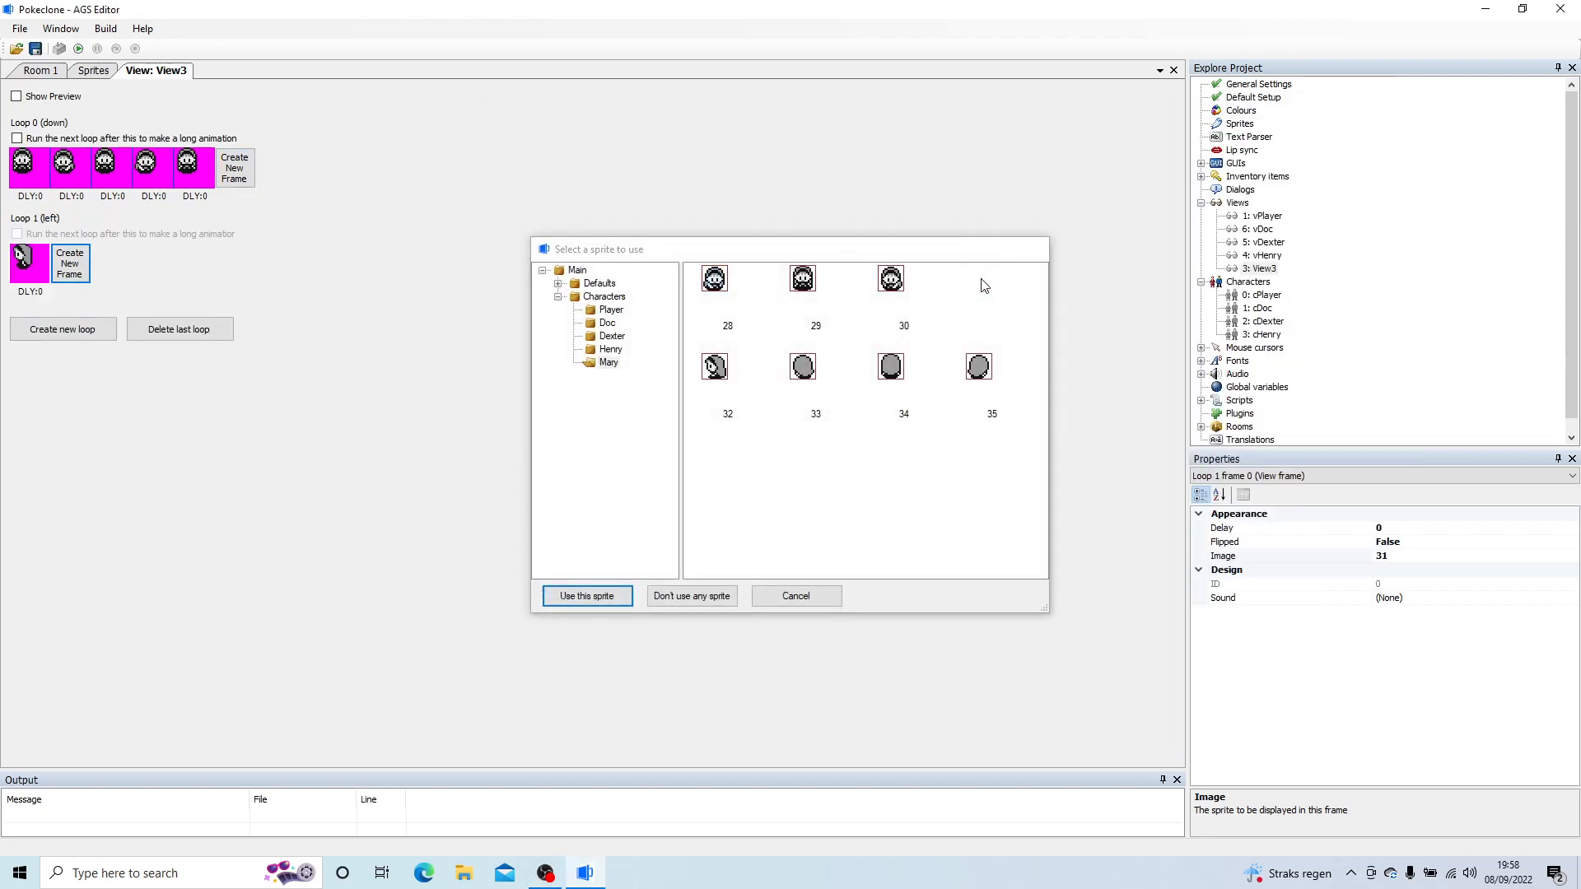
{"action": "double_click", "coordinate": [979, 279]}
{"action": "left_click", "coordinate": [70, 263]}
{"action": "left_click", "coordinate": [110, 263]}
{"action": "double_click", "coordinate": [110, 265]}
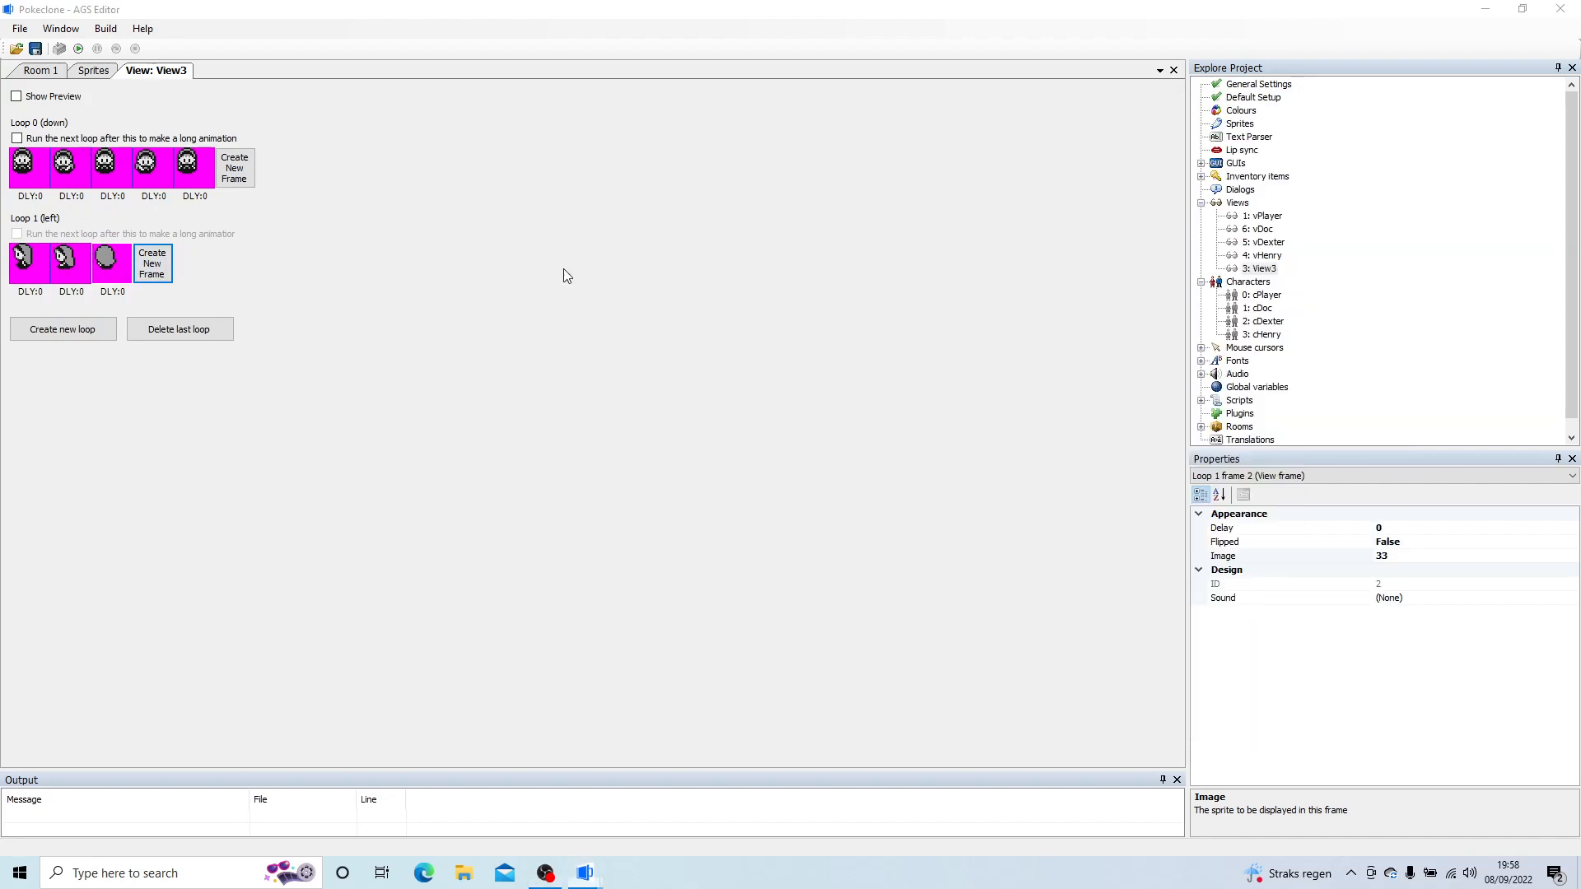
{"action": "double_click", "coordinate": [979, 280]}
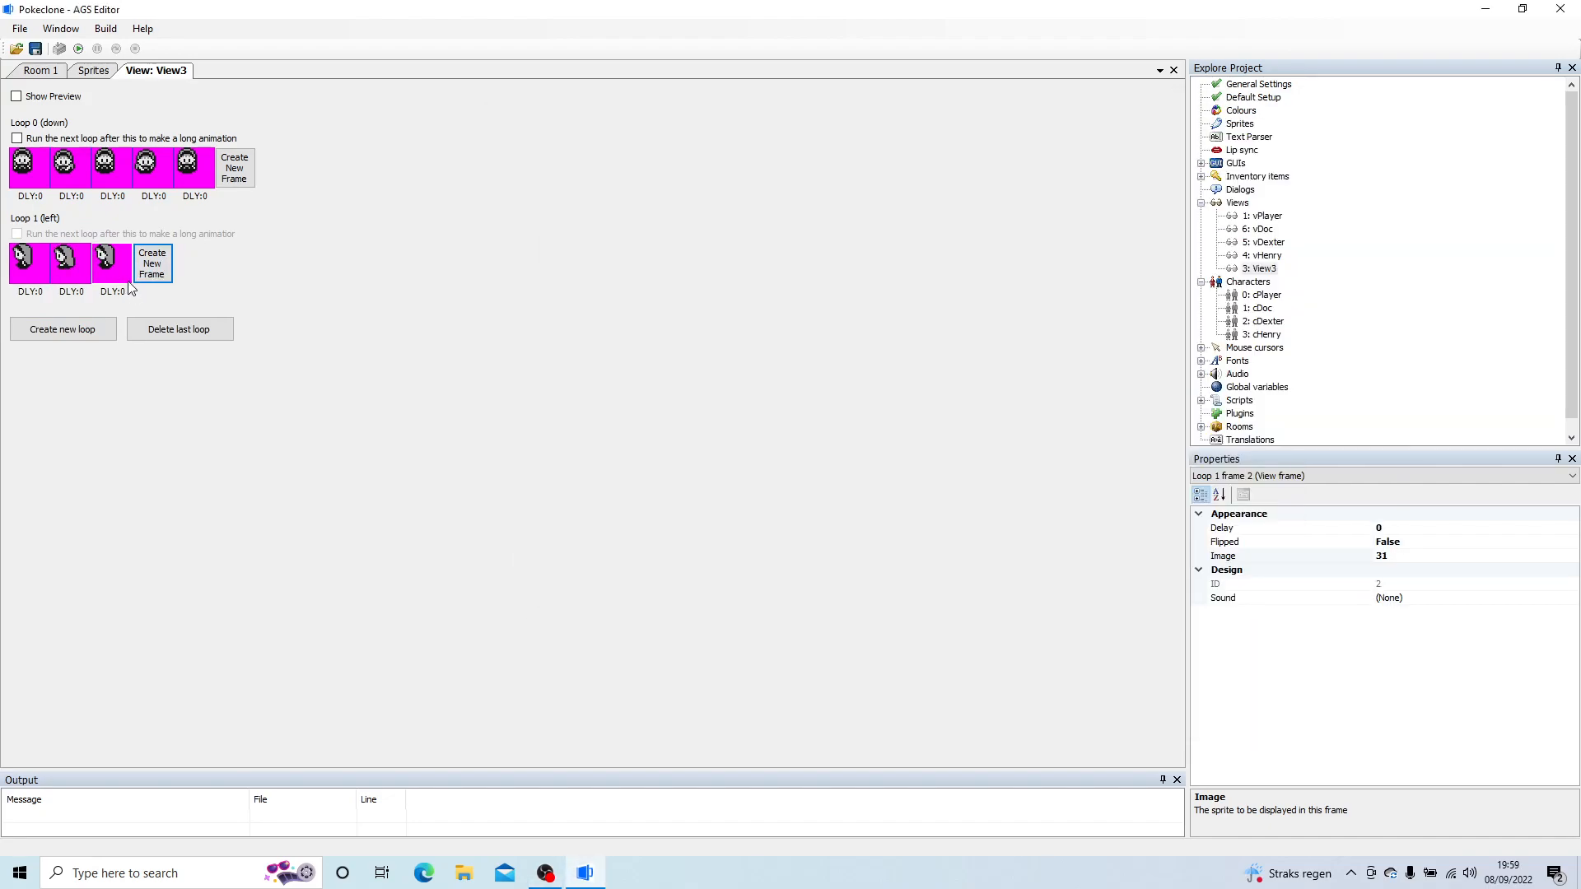
Step: Complete loop 1 (left) with a fourth frame using sprite 32 and a fifth frame using sprite 31
{"action": "left_click", "coordinate": [152, 263]}
{"action": "left_click", "coordinate": [194, 263]}
{"action": "double_click", "coordinate": [196, 262]}
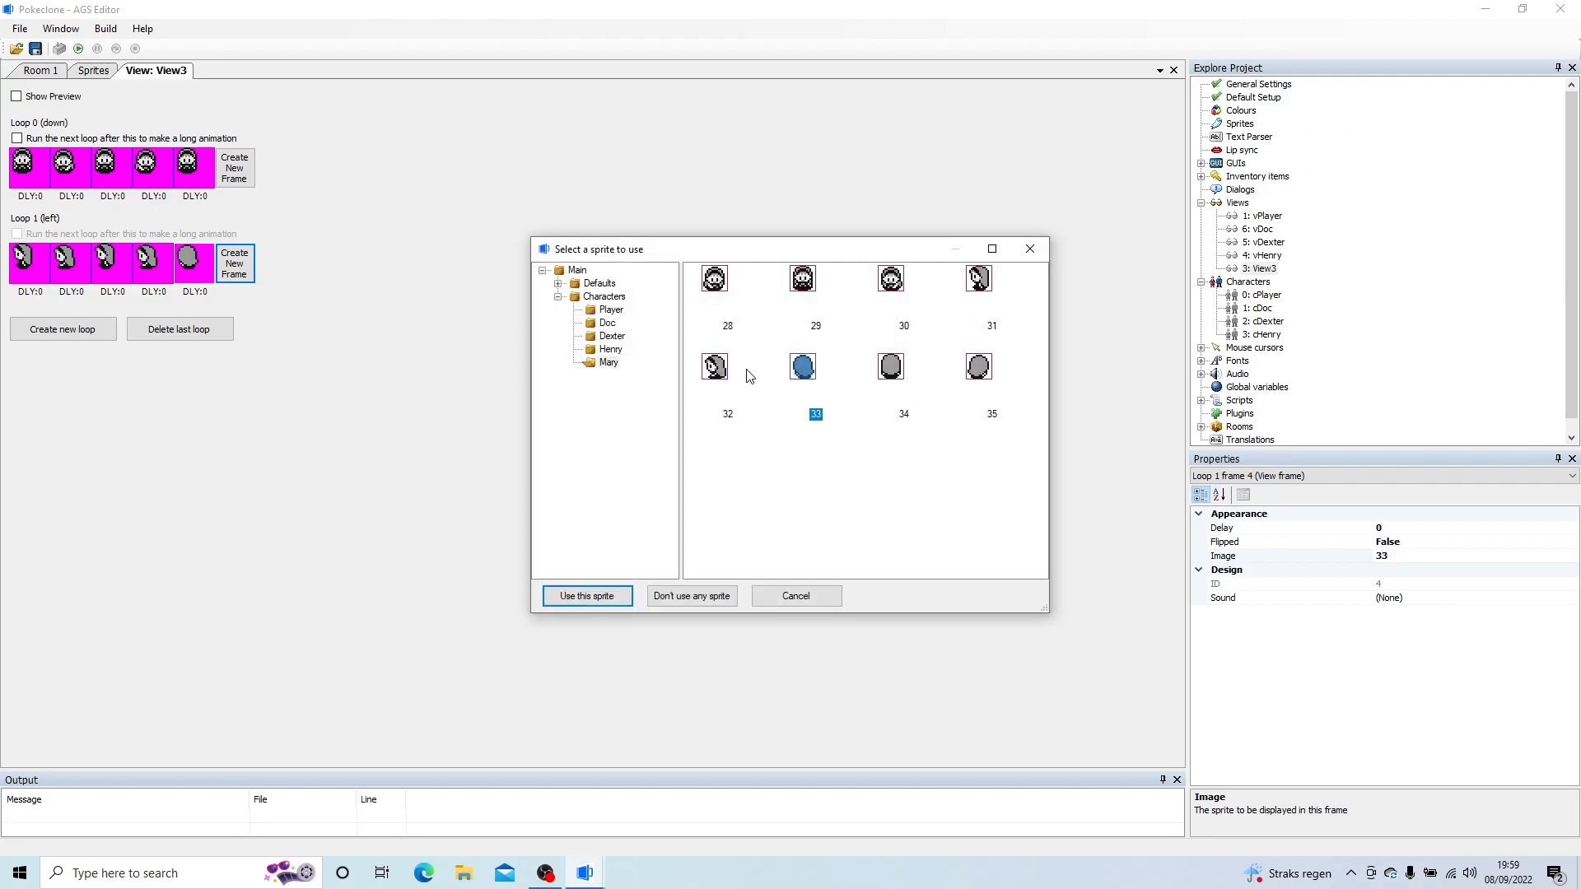
{"action": "double_click", "coordinate": [725, 375]}
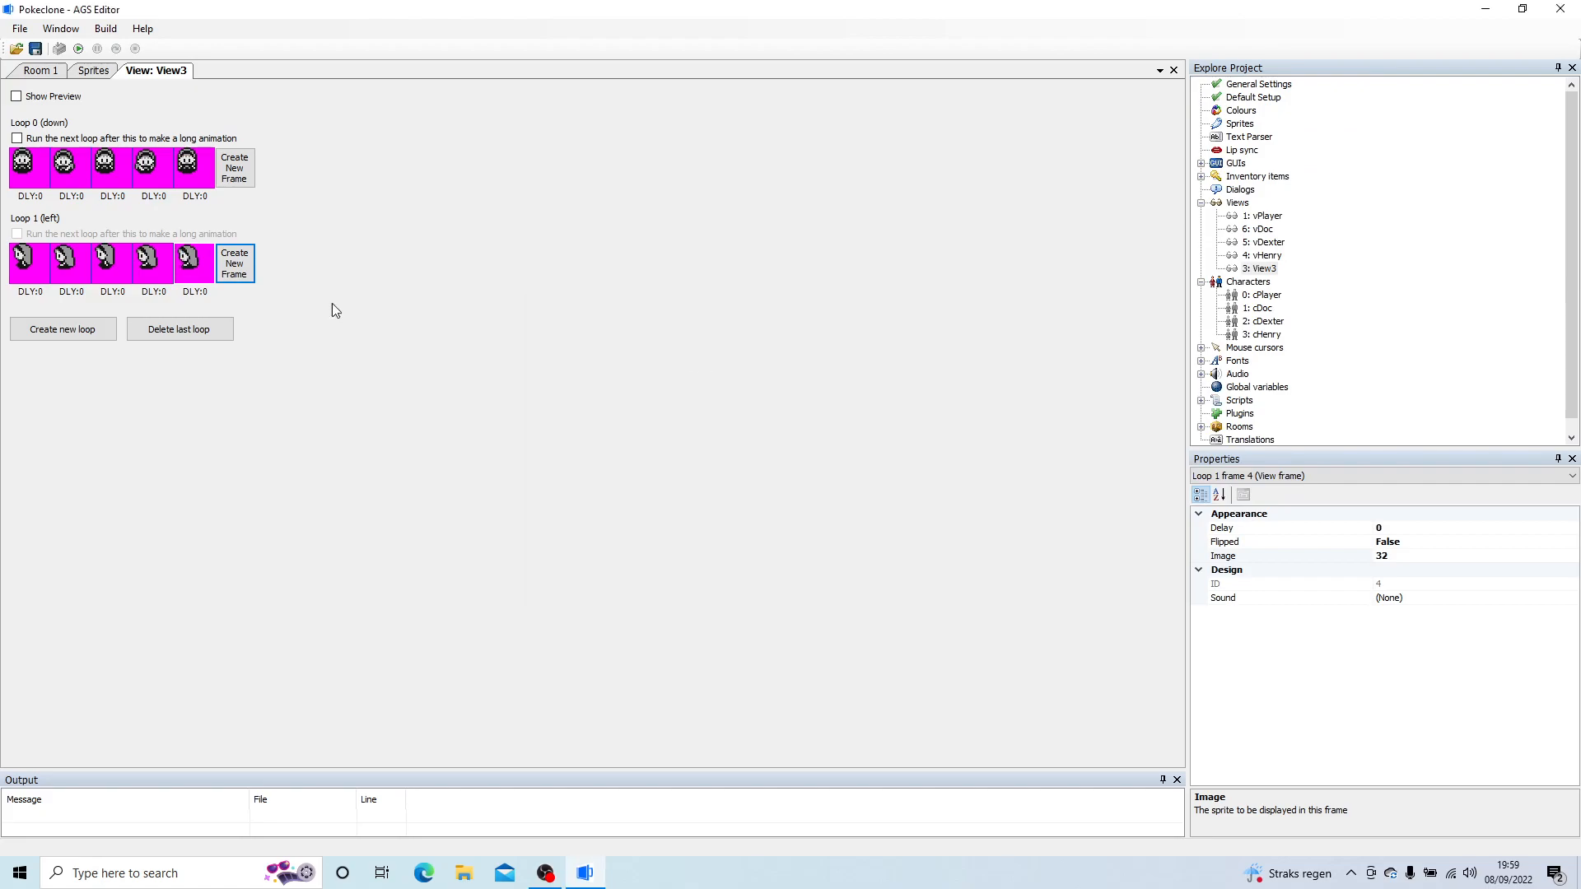
{"action": "double_click", "coordinate": [187, 274]}
{"action": "double_click", "coordinate": [983, 282]}
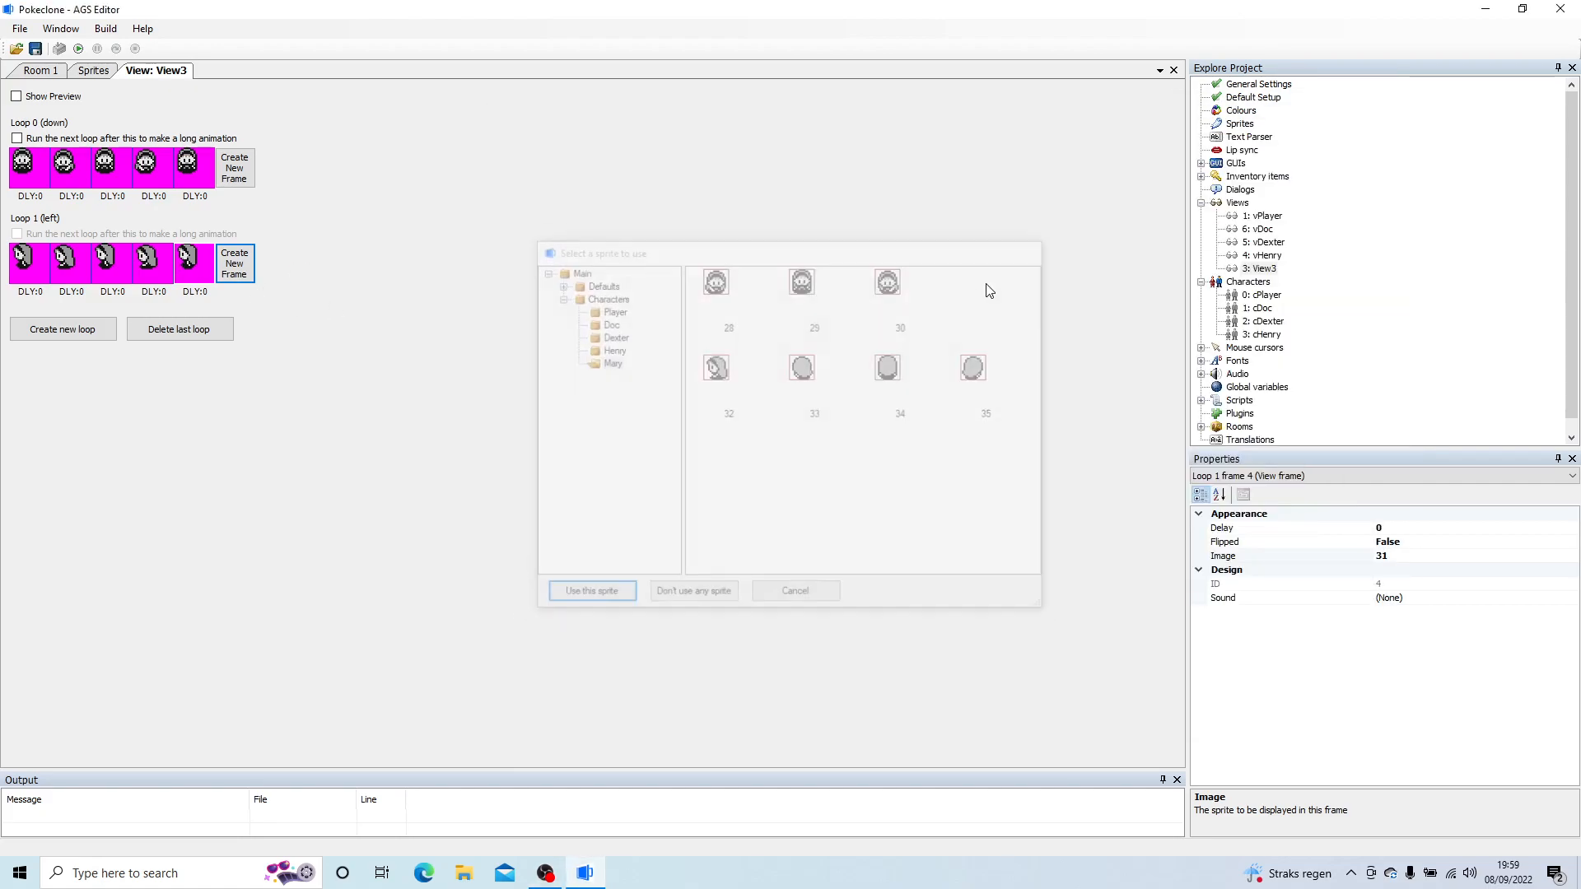
Step: Copy loop 1 (left), create loop 2 (right) and paste the copied frames over it flipped
{"action": "right_click", "coordinate": [24, 259]}
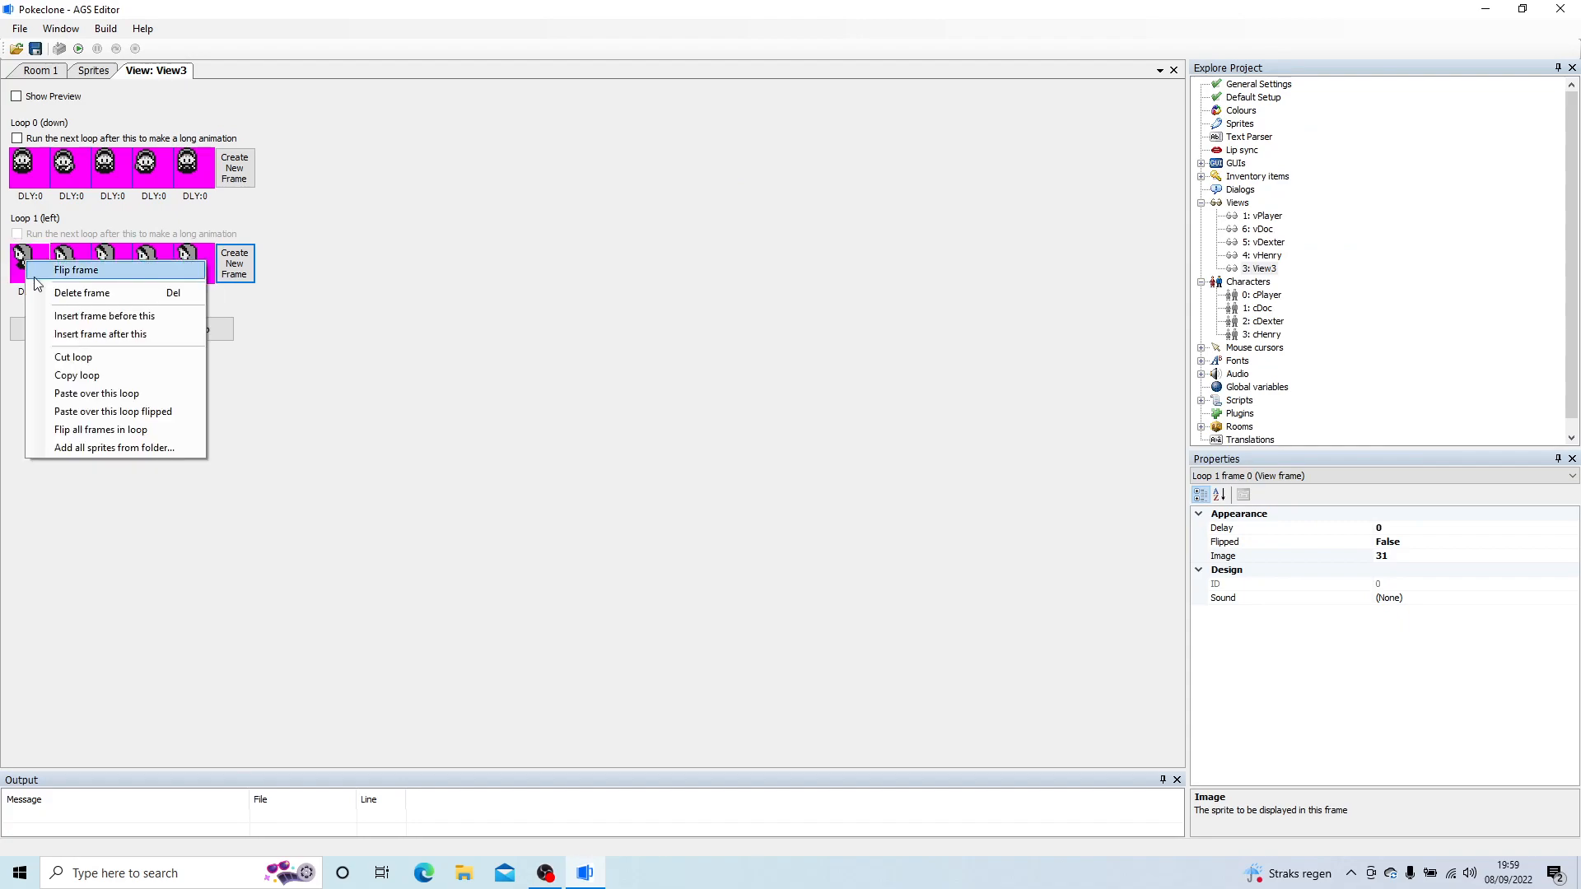
{"action": "left_click", "coordinate": [82, 371]}
{"action": "left_click", "coordinate": [56, 331]}
{"action": "left_click", "coordinate": [30, 355]}
{"action": "right_click", "coordinate": [31, 366]}
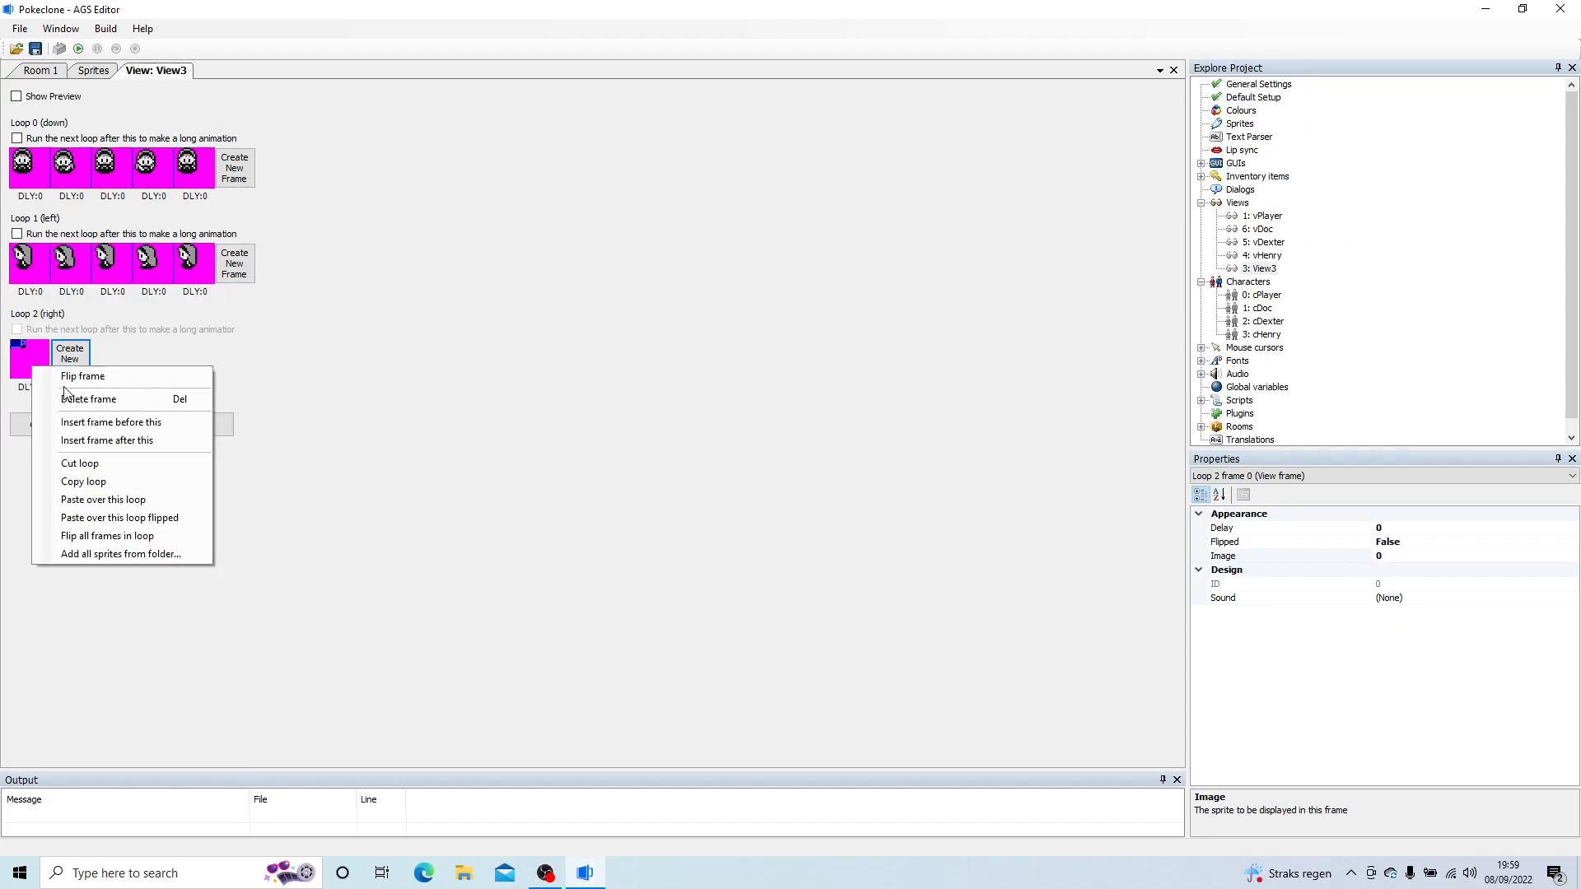
{"action": "left_click", "coordinate": [91, 519]}
Step: Create loop 3 (up) and give its first three frames Mary sprites 34, 35 and 34
{"action": "left_click", "coordinate": [56, 425]}
{"action": "left_click", "coordinate": [30, 452]}
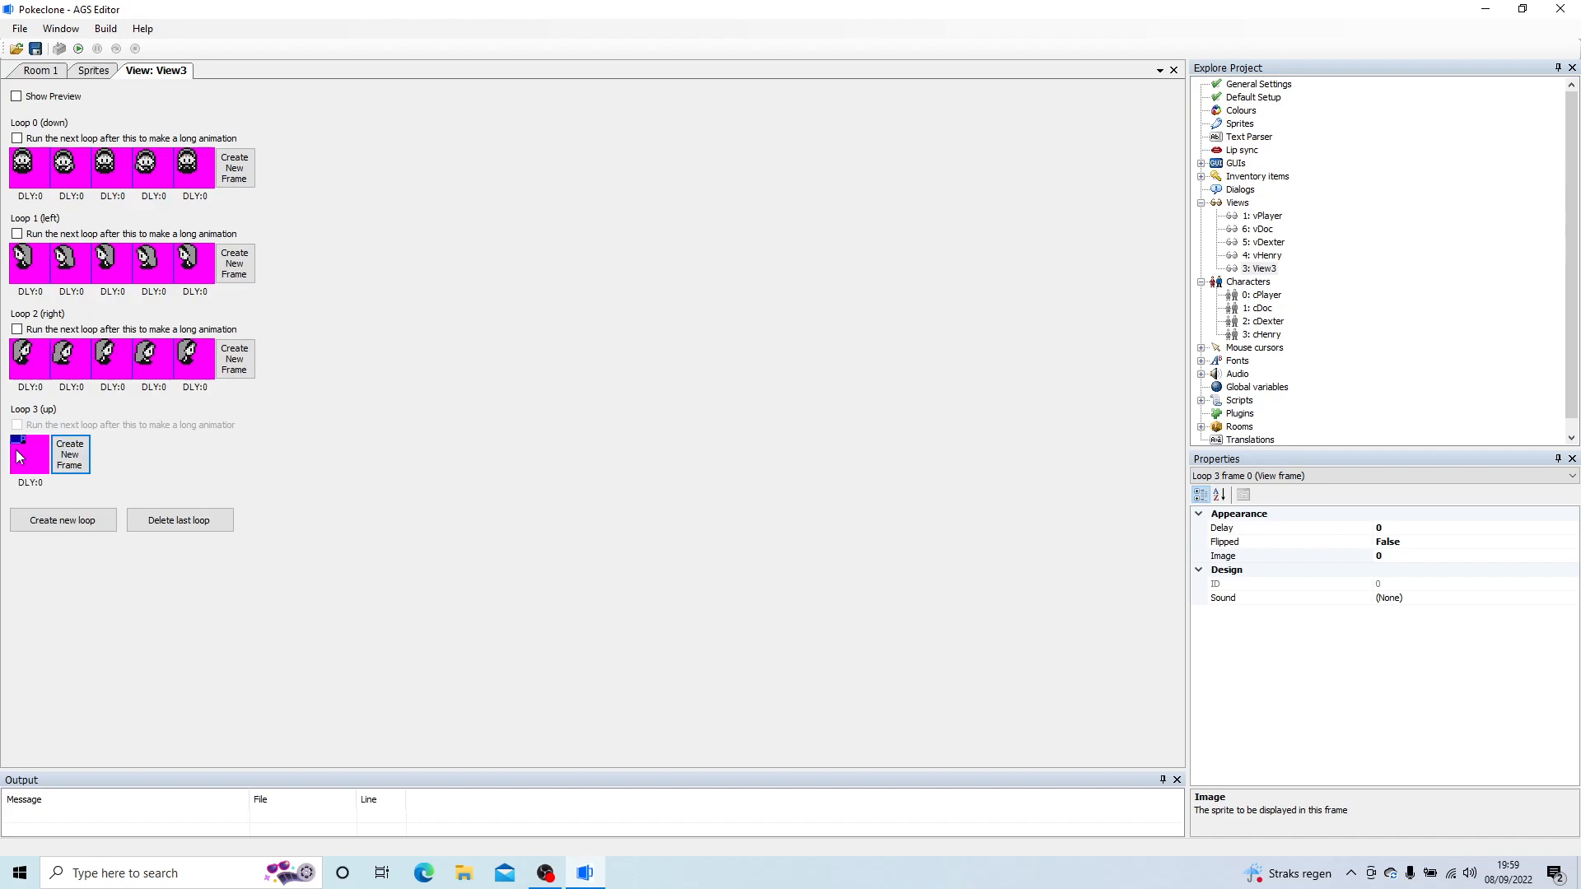
{"action": "double_click", "coordinate": [30, 453]}
{"action": "left_click", "coordinate": [803, 366]}
{"action": "double_click", "coordinate": [890, 367]}
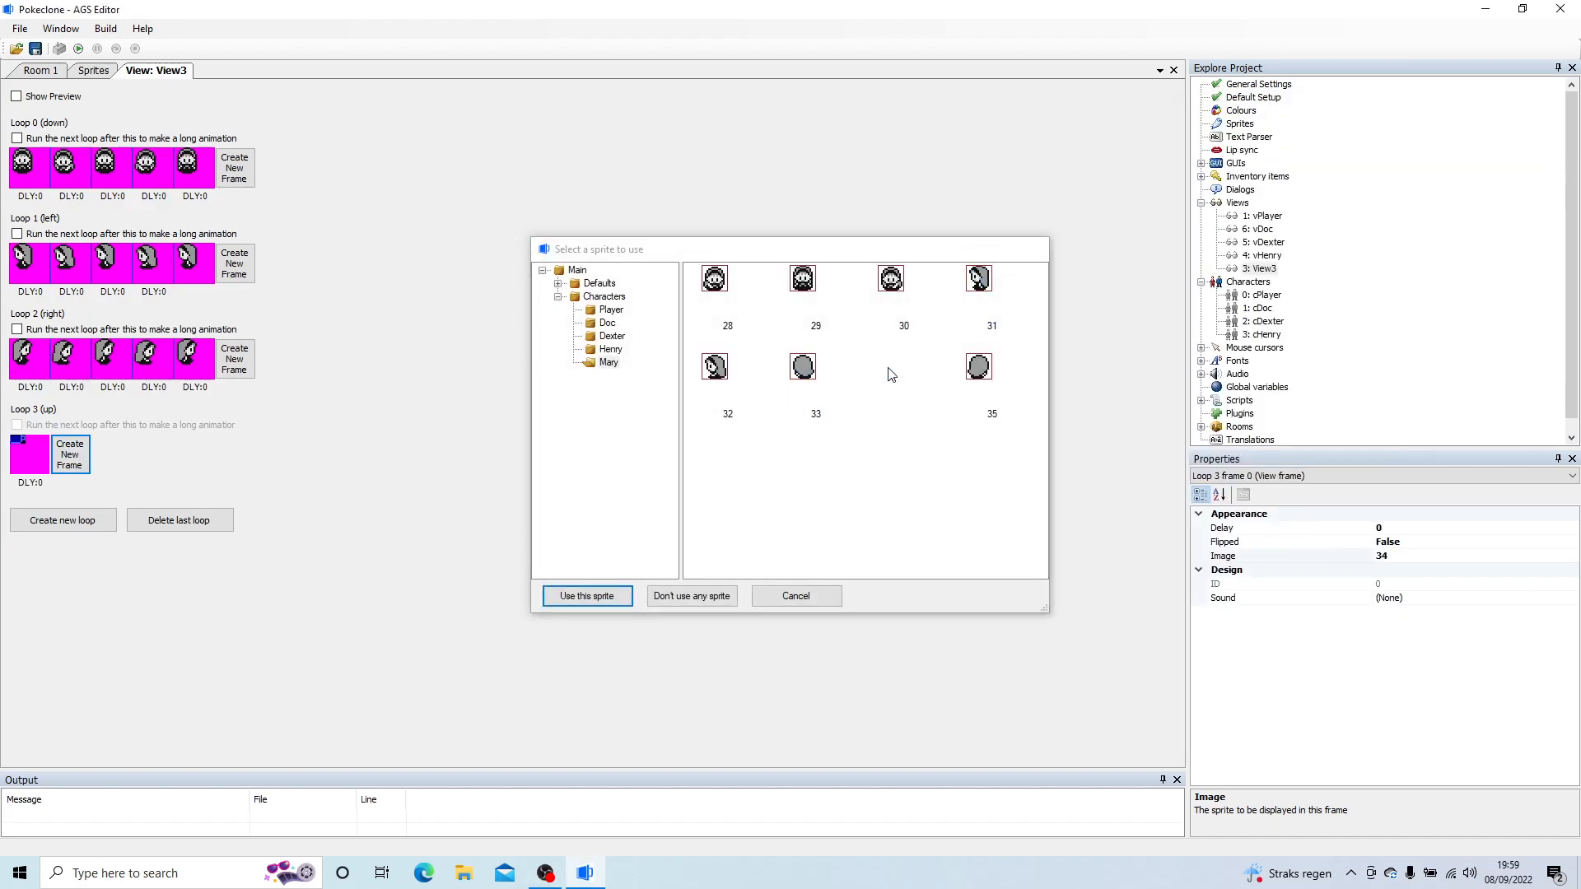
{"action": "left_click", "coordinate": [78, 457]}
{"action": "left_click", "coordinate": [113, 458]}
{"action": "double_click", "coordinate": [114, 461]}
{"action": "double_click", "coordinate": [887, 367]}
Step: Complete loop 3 (up) with a fourth frame using sprite 33 and a fifth frame using sprite 34
{"action": "left_click", "coordinate": [165, 457]}
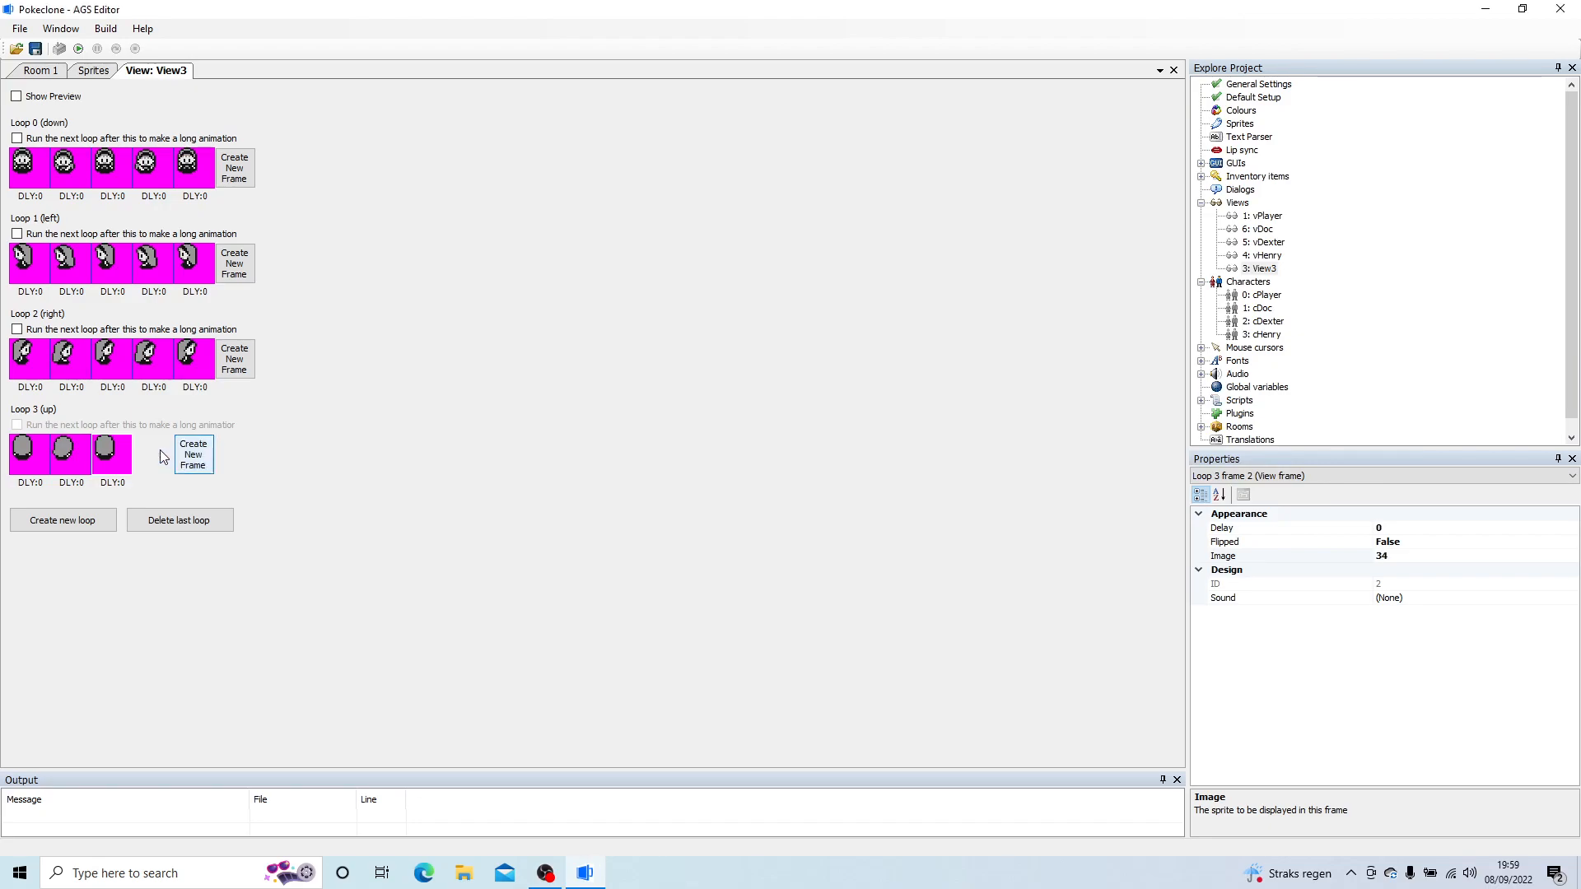
{"action": "double_click", "coordinate": [169, 459]}
{"action": "double_click", "coordinate": [803, 368]}
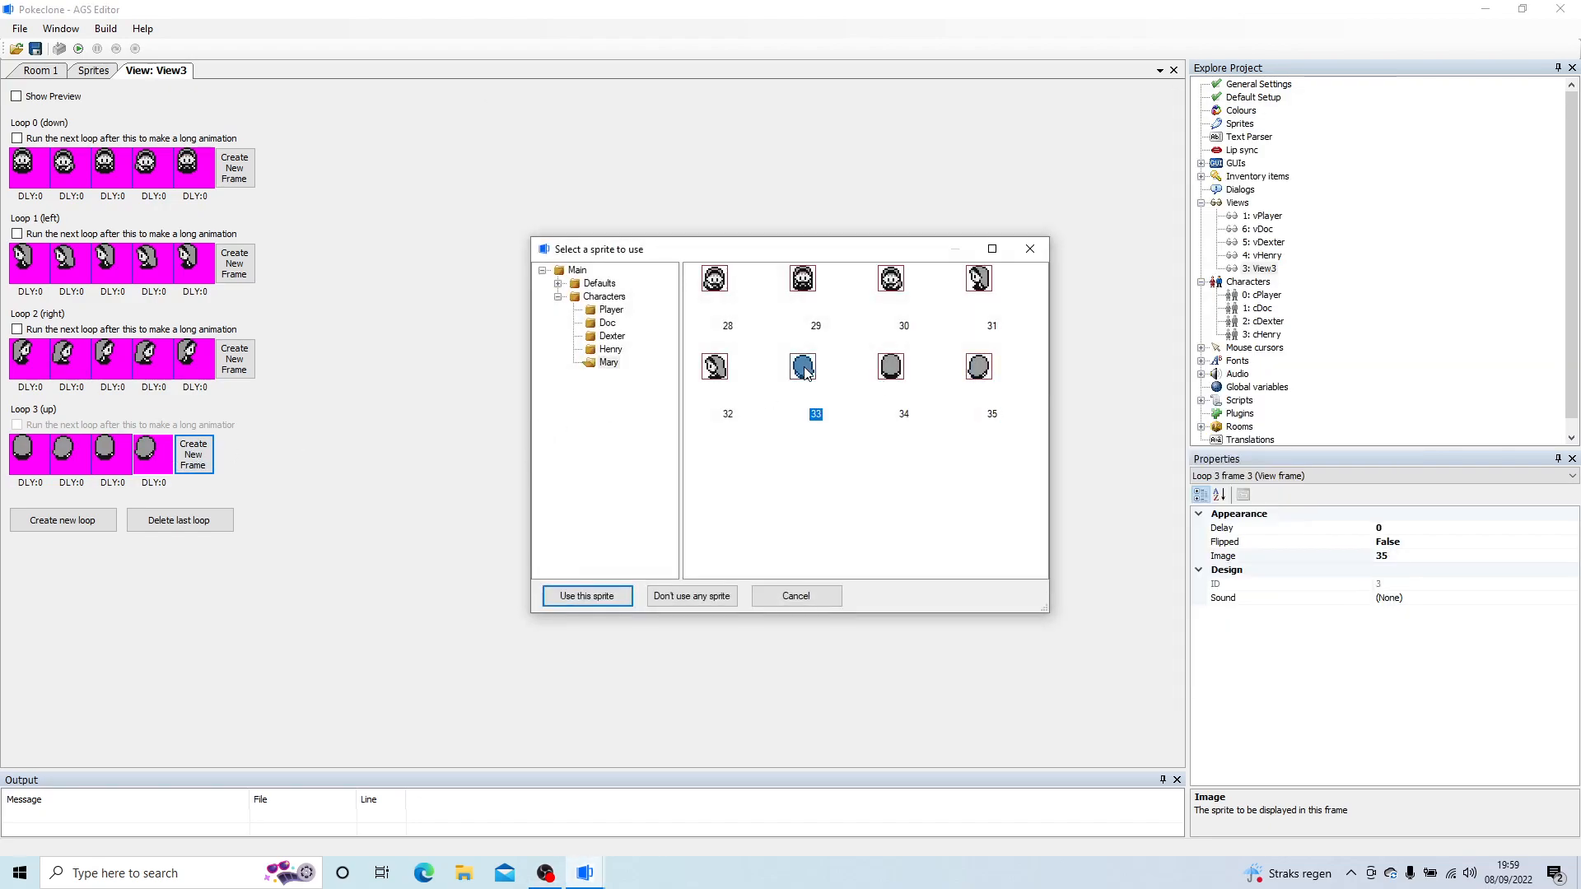
{"action": "left_click", "coordinate": [205, 458]}
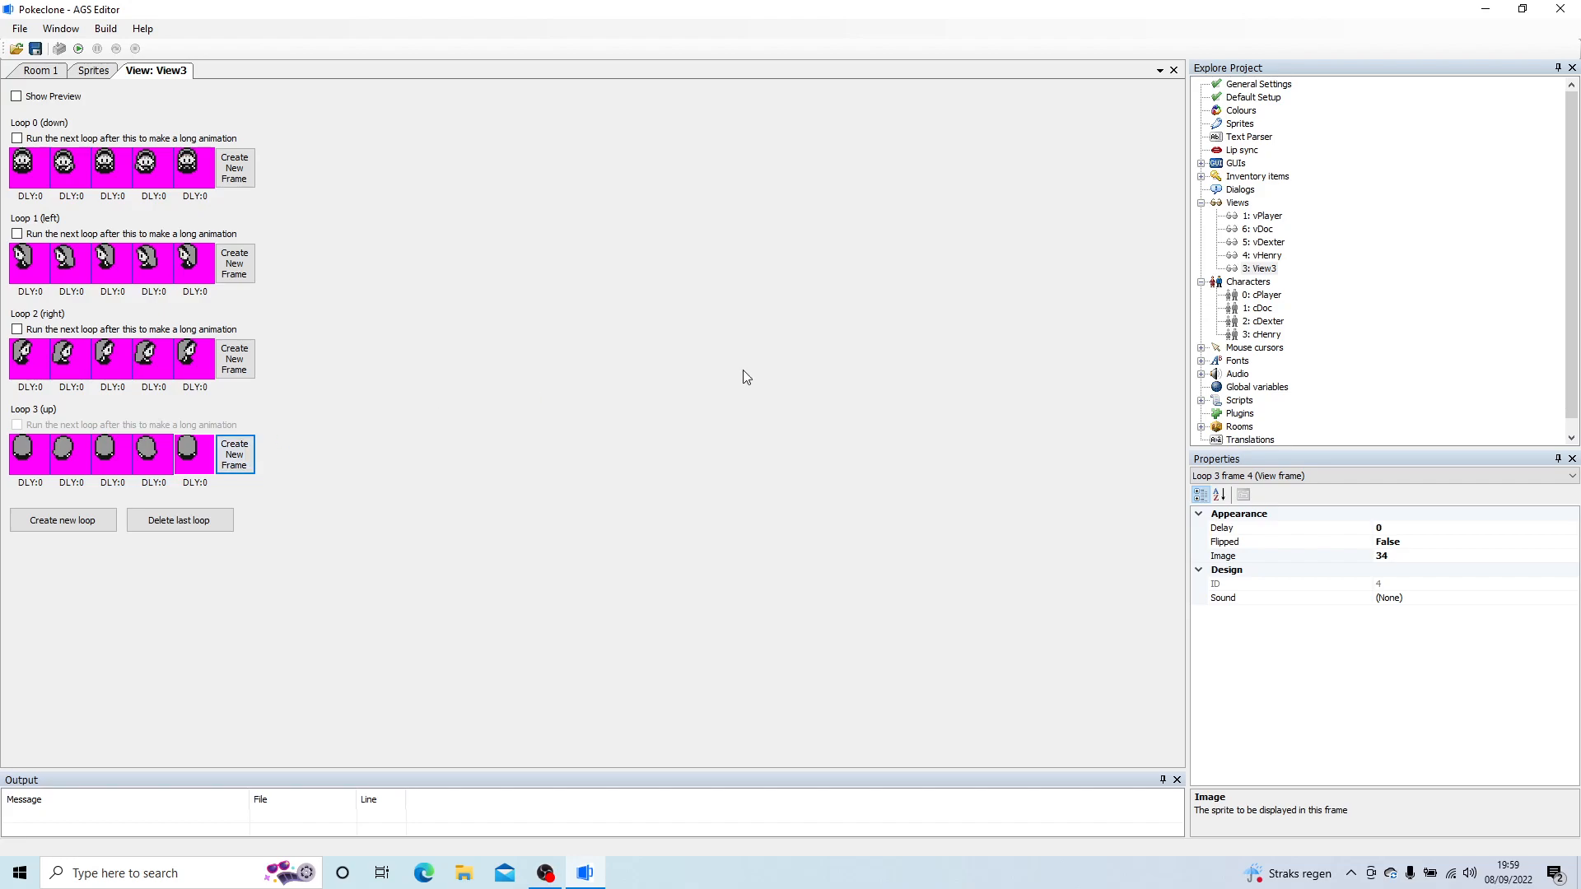
Step: Create a new character and set its NormalView to the new Mary view, 3: View3
{"action": "right_click", "coordinate": [1252, 281]}
{"action": "left_click", "coordinate": [1290, 290]}
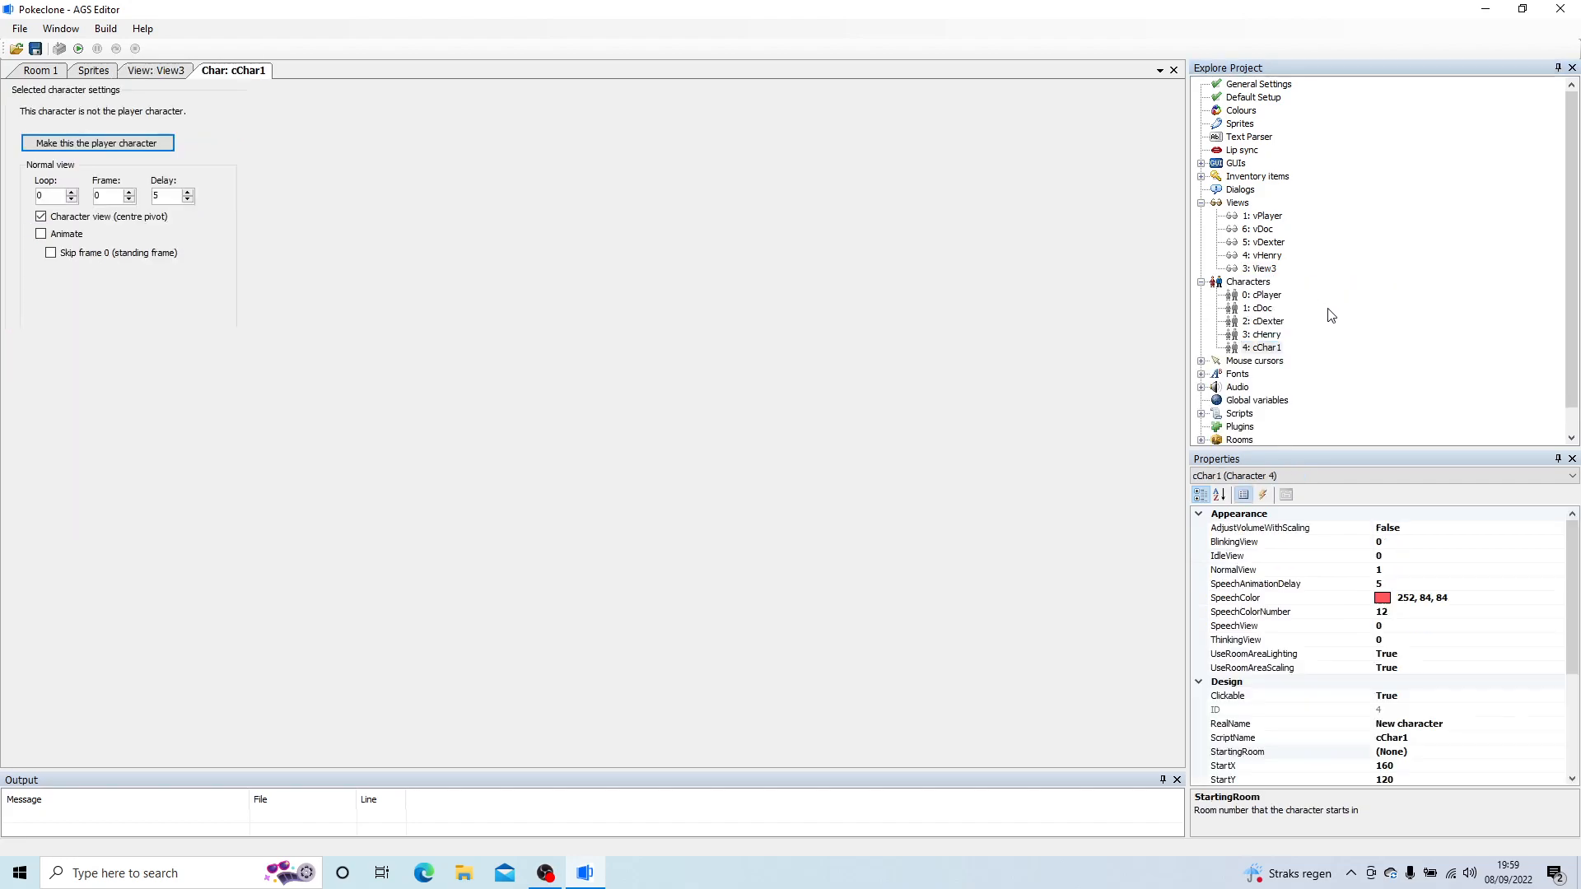
{"action": "left_click", "coordinate": [1394, 569]}
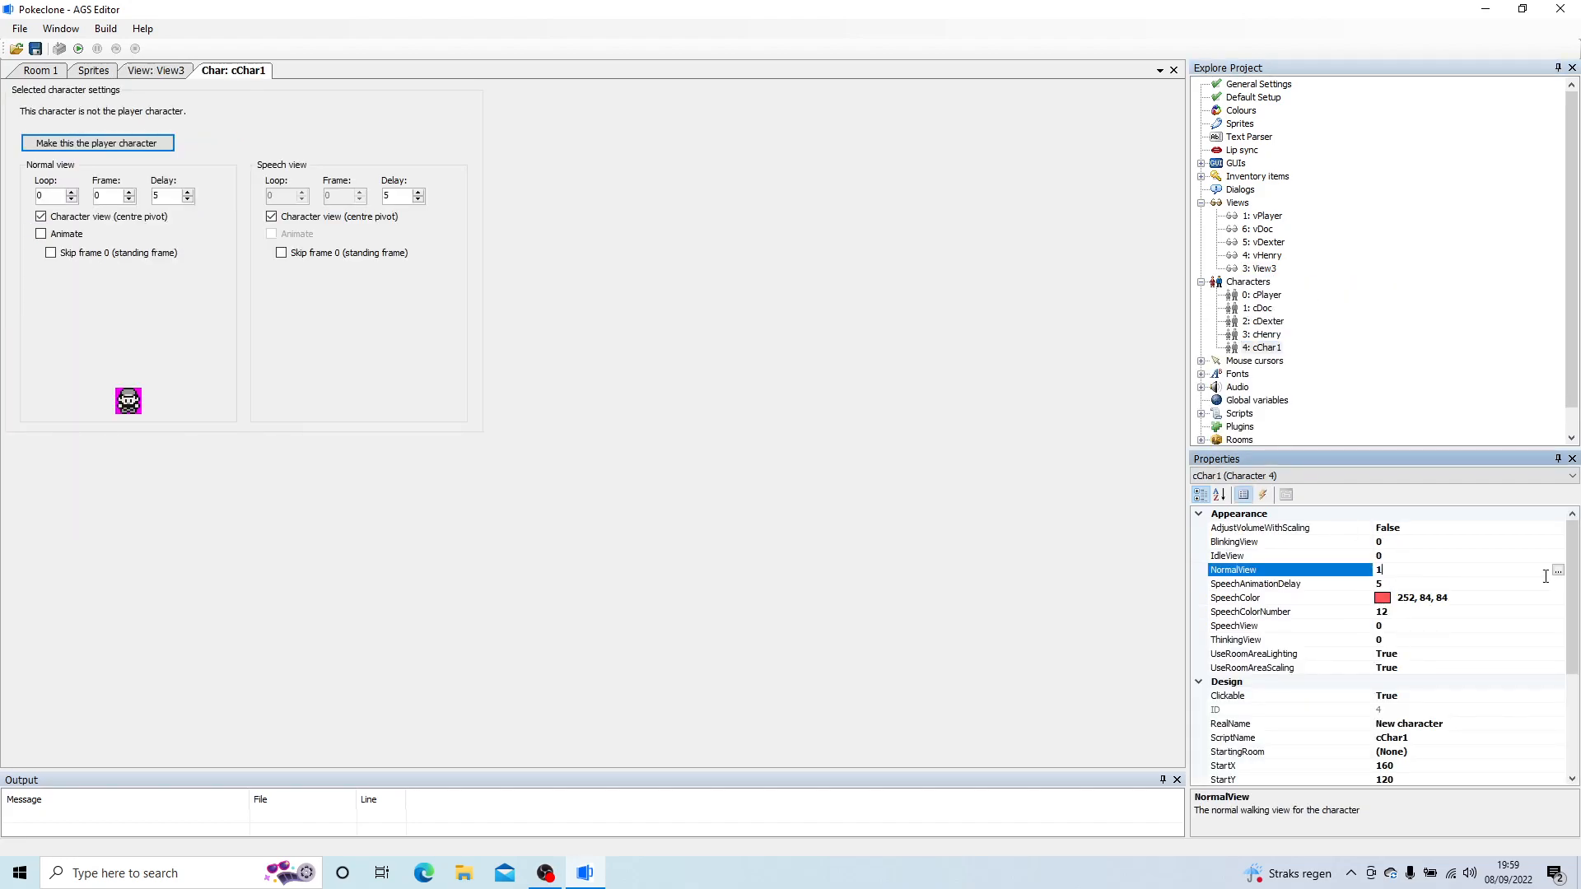
{"action": "left_click", "coordinate": [1559, 570]}
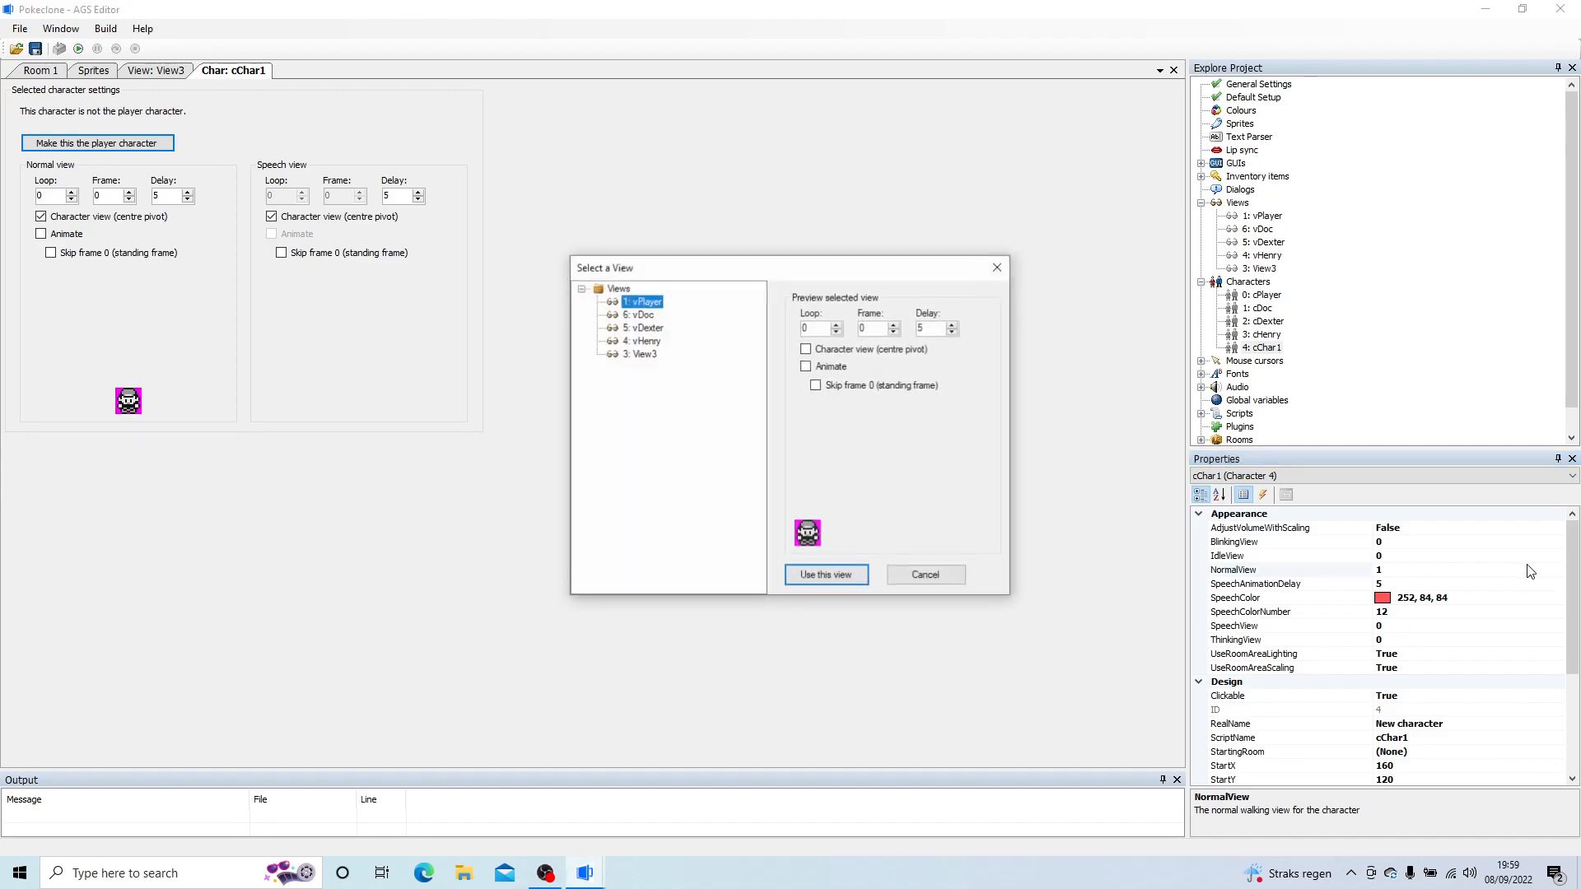
{"action": "left_click", "coordinate": [641, 354]}
{"action": "left_click", "coordinate": [824, 574]}
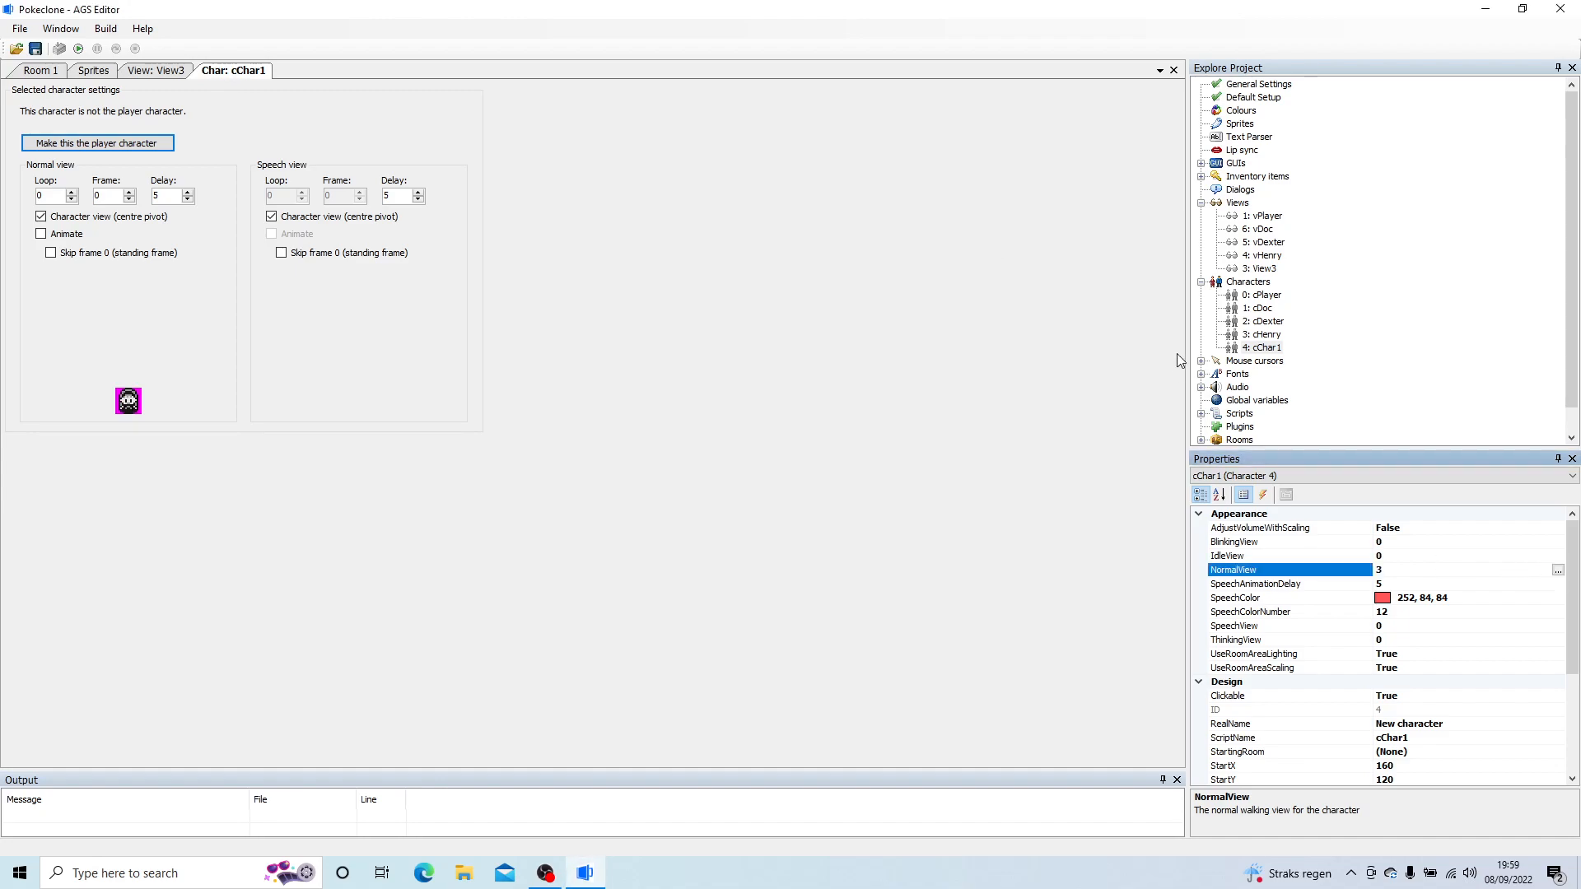
Step: Rename the view View3 as vMary
{"action": "left_click", "coordinate": [1270, 269]}
{"action": "left_click", "coordinate": [1270, 269]}
{"action": "type", "text": "vMarey"}
{"action": "key", "text": "BackSpace"}
{"action": "key", "text": "BackSpace"}
{"action": "type", "text": "ry"}
{"action": "key", "text": "Return"}
Step: Set the new character's RealName to Mary and its ScriptName to cMary
{"action": "left_click", "coordinate": [1268, 348]}
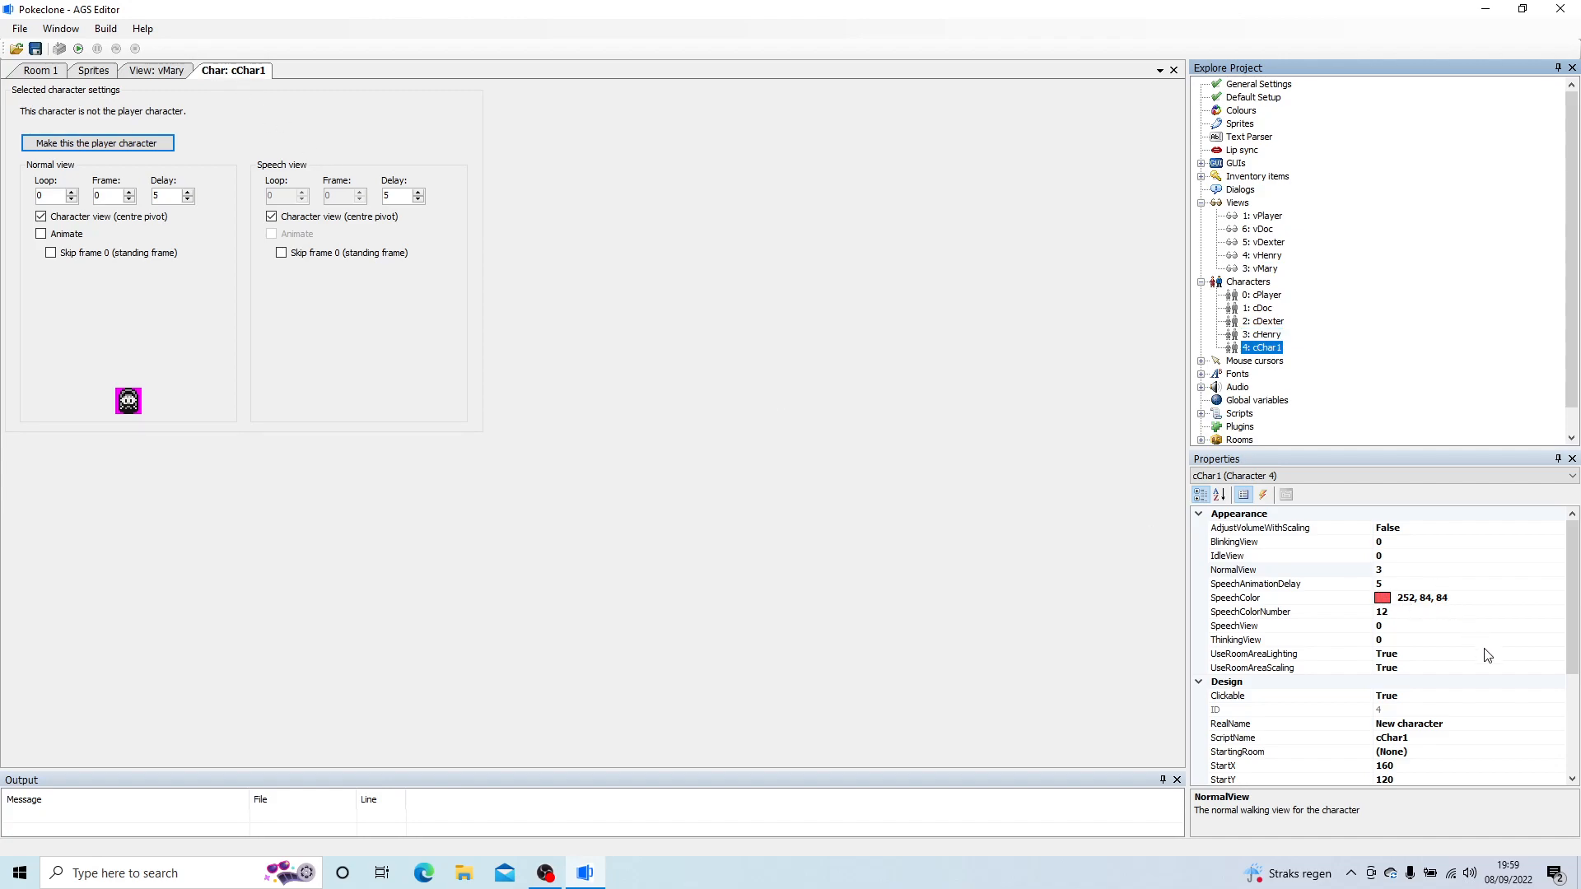
{"action": "left_click_drag", "start_coordinate": [1566, 607], "coordinate": [1567, 663]}
{"action": "left_click", "coordinate": [1358, 625]}
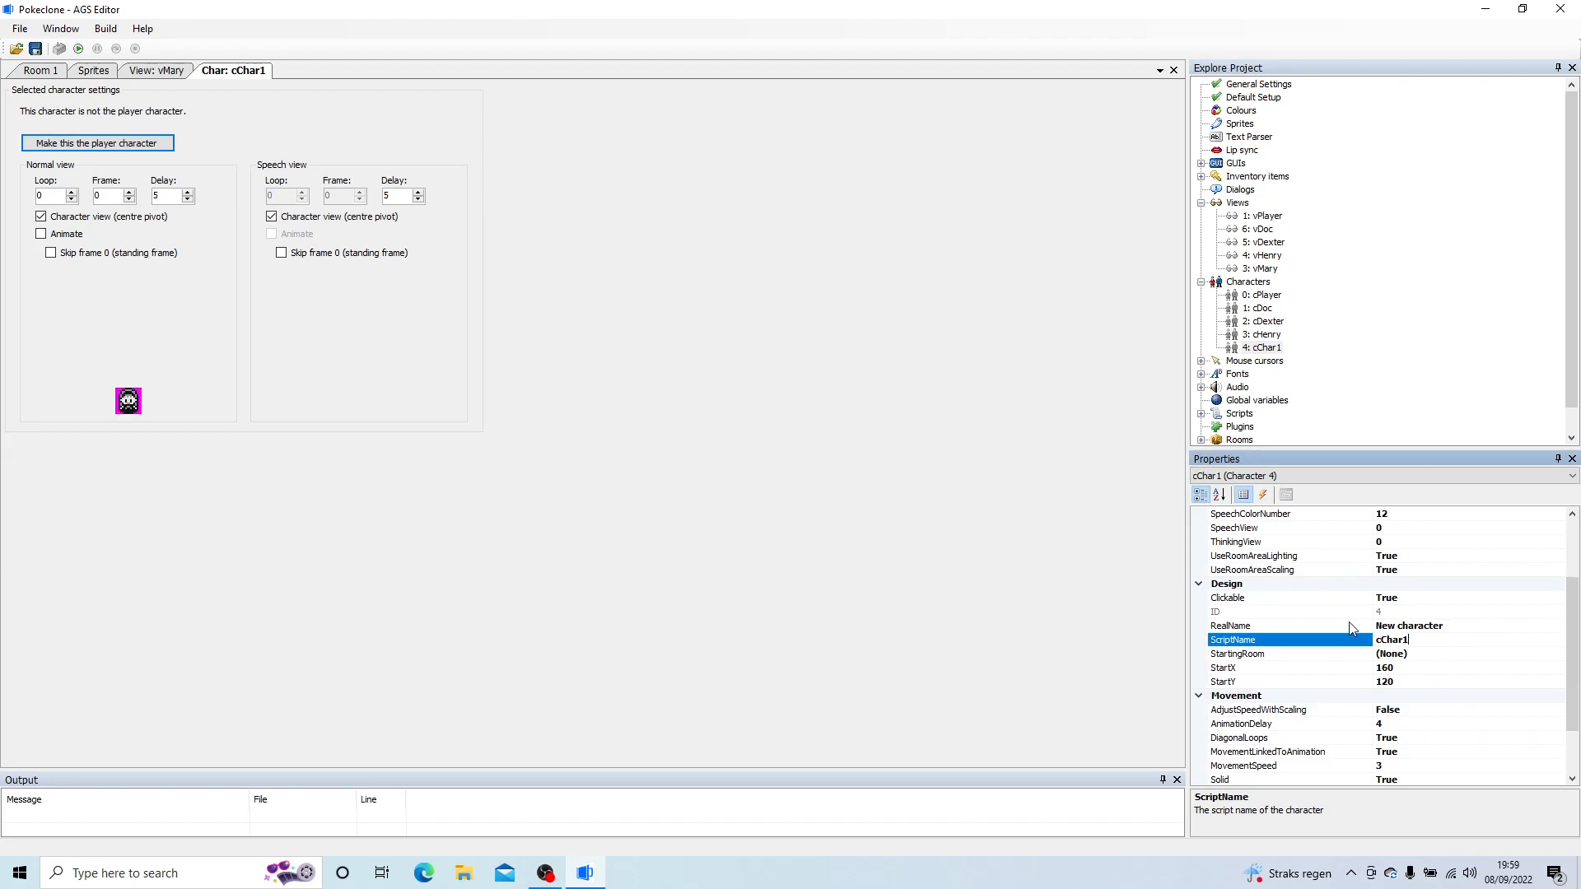
{"action": "left_click_drag", "start_coordinate": [1447, 627], "coordinate": [1374, 628]}
{"action": "type", "text": "Mary"}
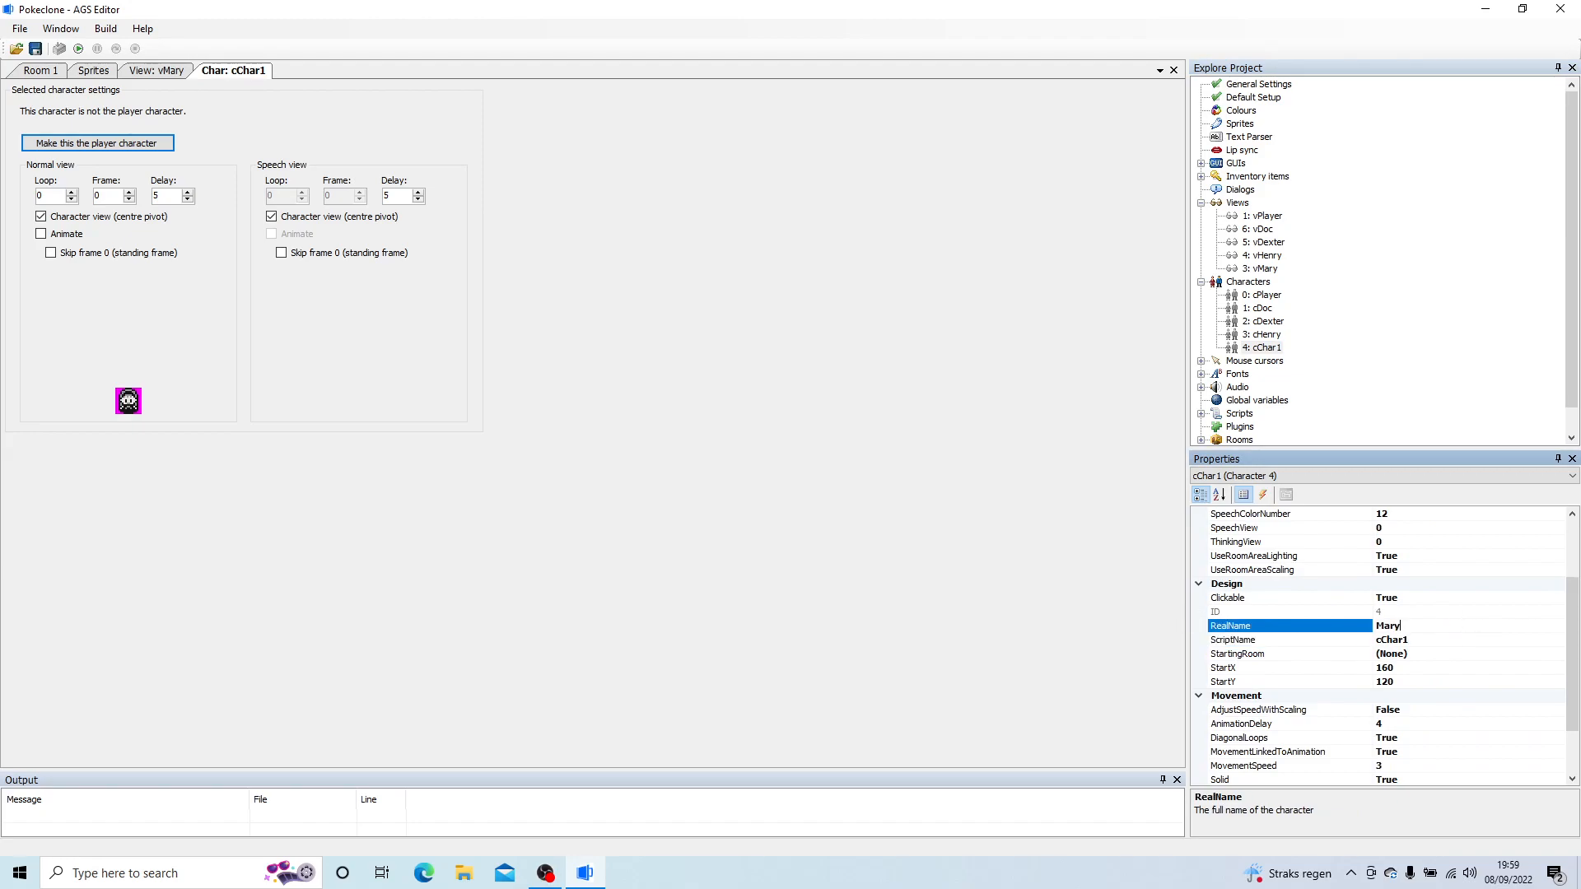
{"action": "left_click", "coordinate": [1439, 640]}
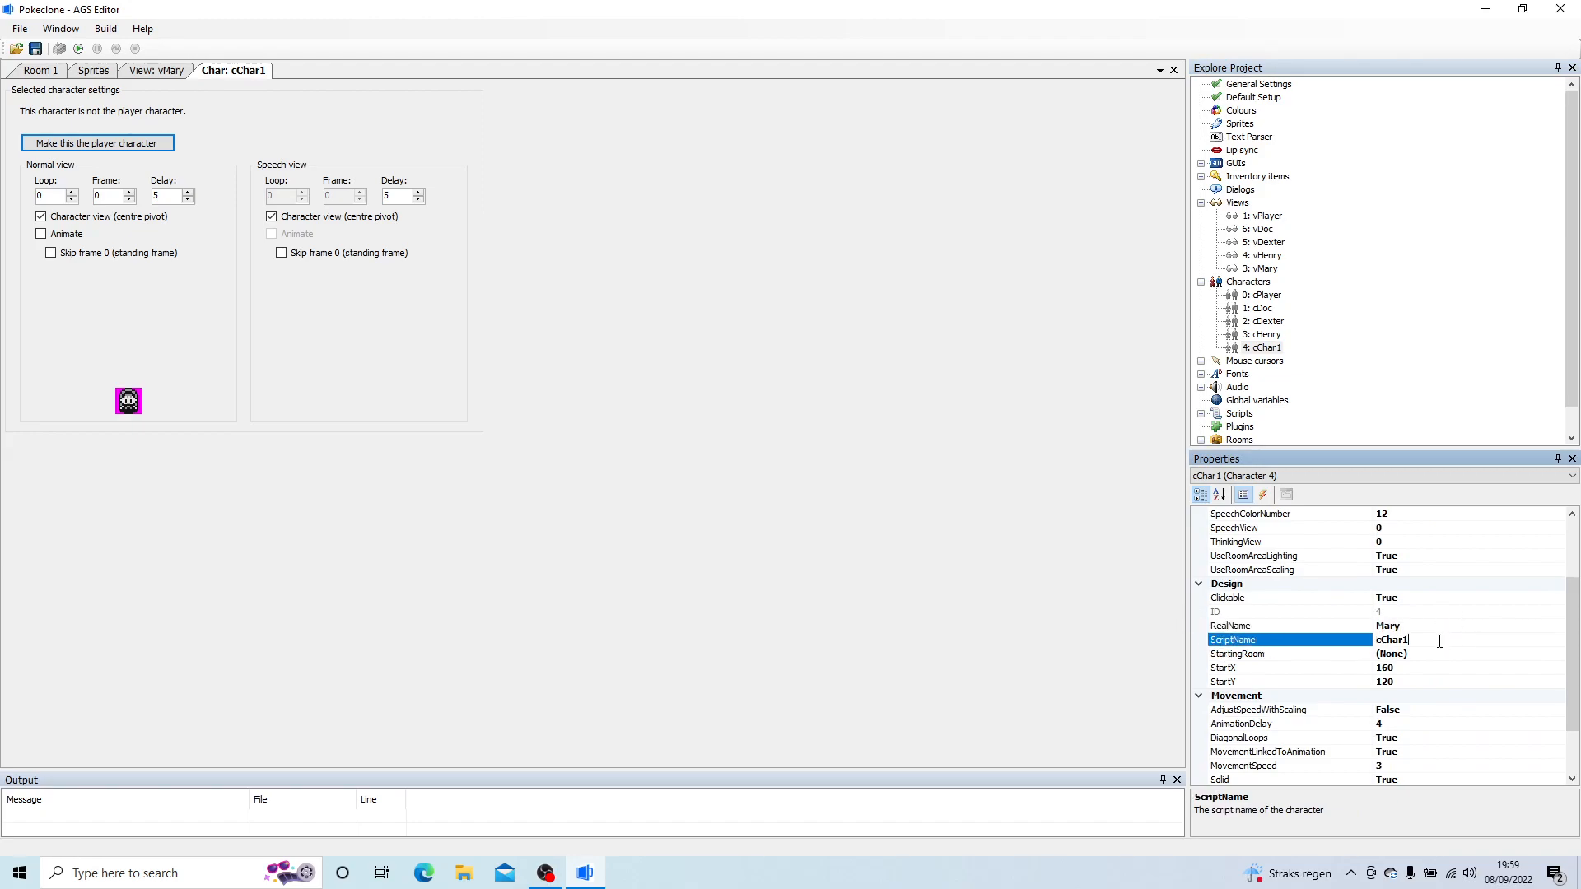
{"action": "type", "text": "cMary"}
{"action": "key", "text": "Return"}
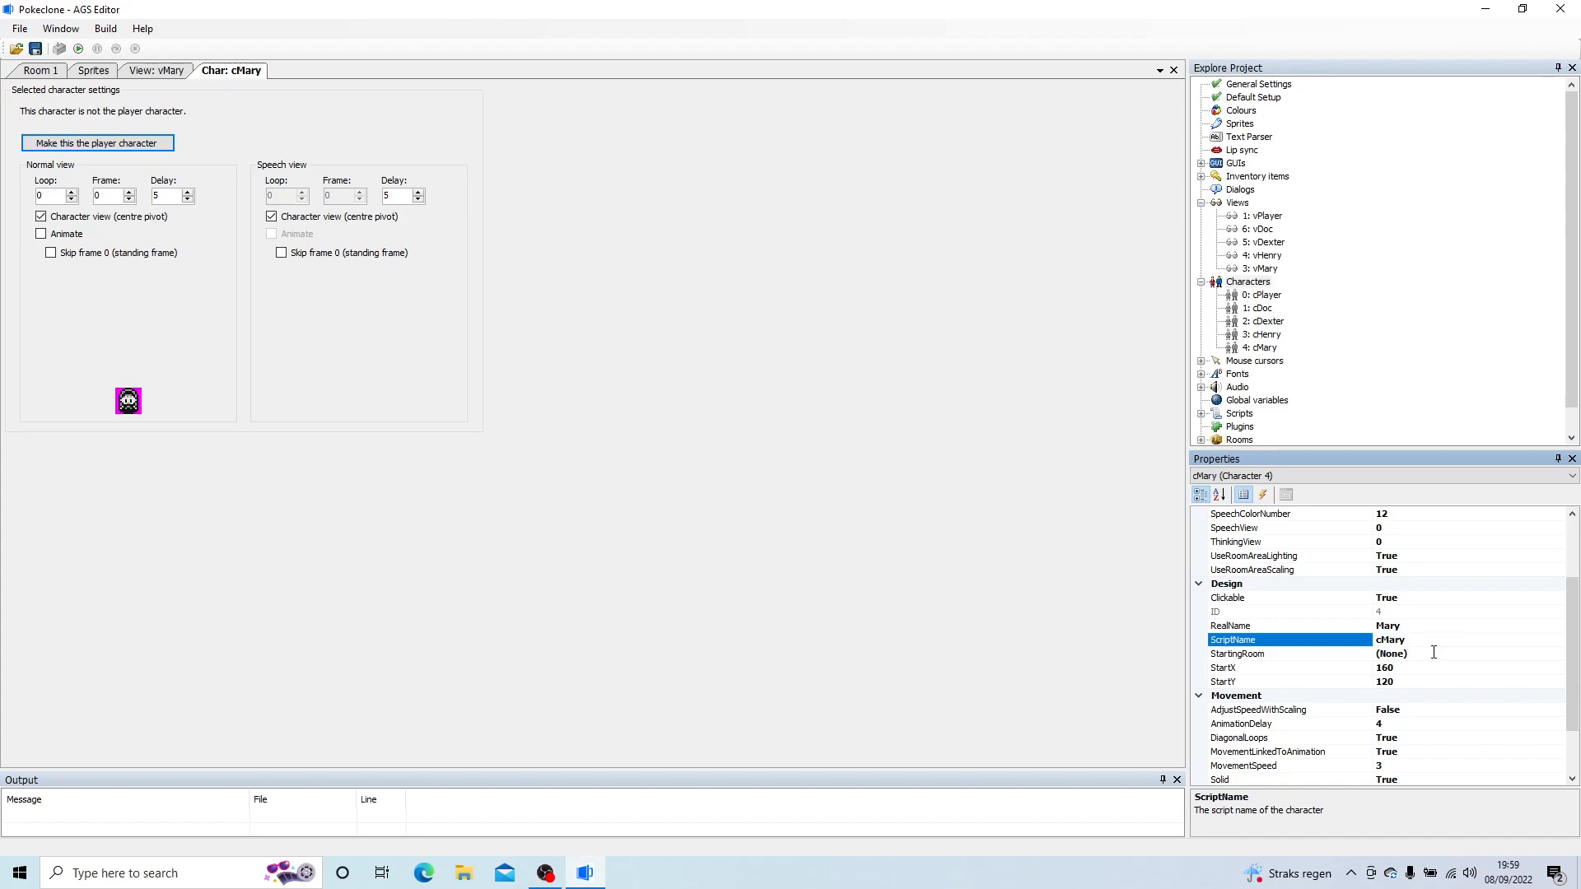
Step: Set cMary's StartingRoom to 2: StarterVillage and its AnimationDelay to 6
{"action": "left_click", "coordinate": [1436, 658]}
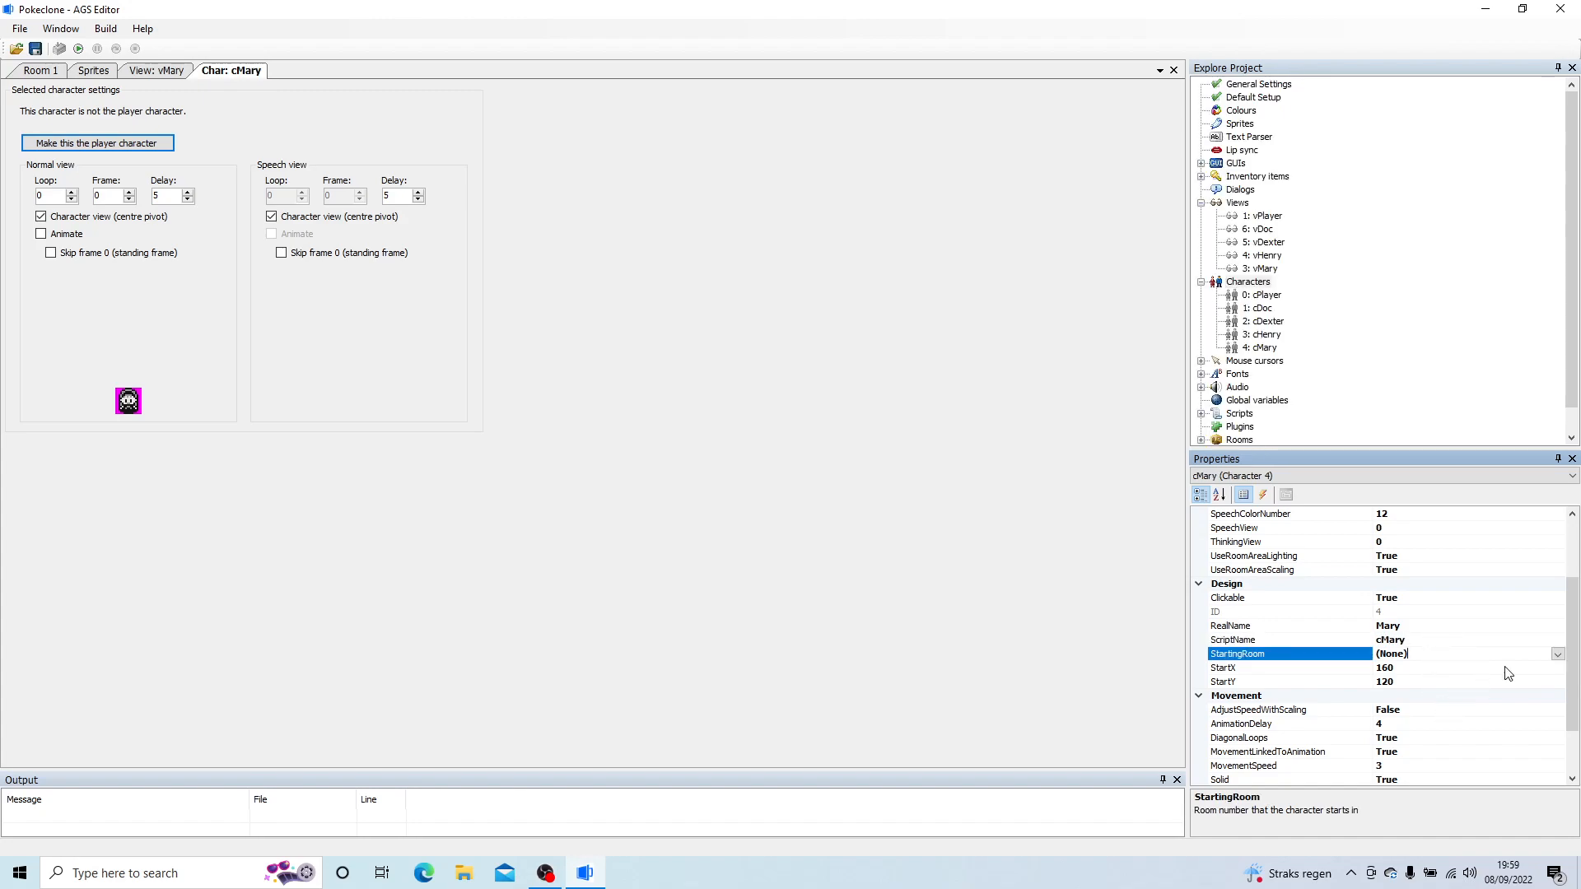
{"action": "left_click", "coordinate": [1557, 654]}
{"action": "left_click", "coordinate": [1410, 696]}
{"action": "left_click", "coordinate": [1414, 725]}
{"action": "type", "text": "6"}
Step: Set cMary's MovementSpeed to 2 and its MovementLinkedToAnimation to False
{"action": "left_click", "coordinate": [1347, 765]}
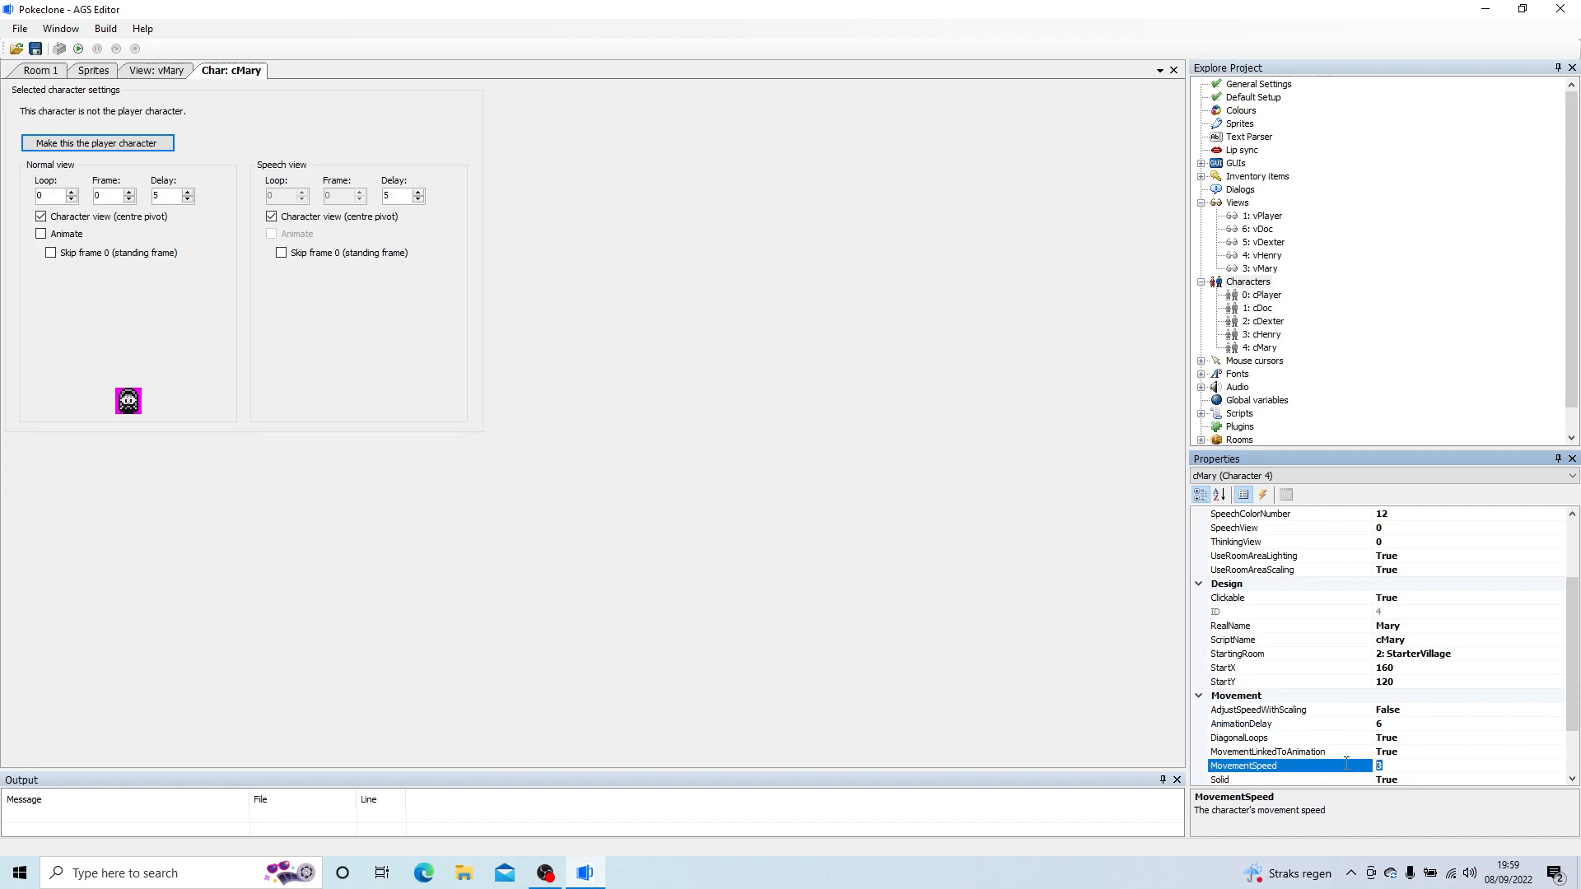
{"action": "type", "text": "2"}
{"action": "left_click", "coordinate": [1410, 750]}
{"action": "left_click", "coordinate": [1557, 752]}
{"action": "left_click", "coordinate": [1390, 779]}
{"action": "left_click", "coordinate": [1018, 641]}
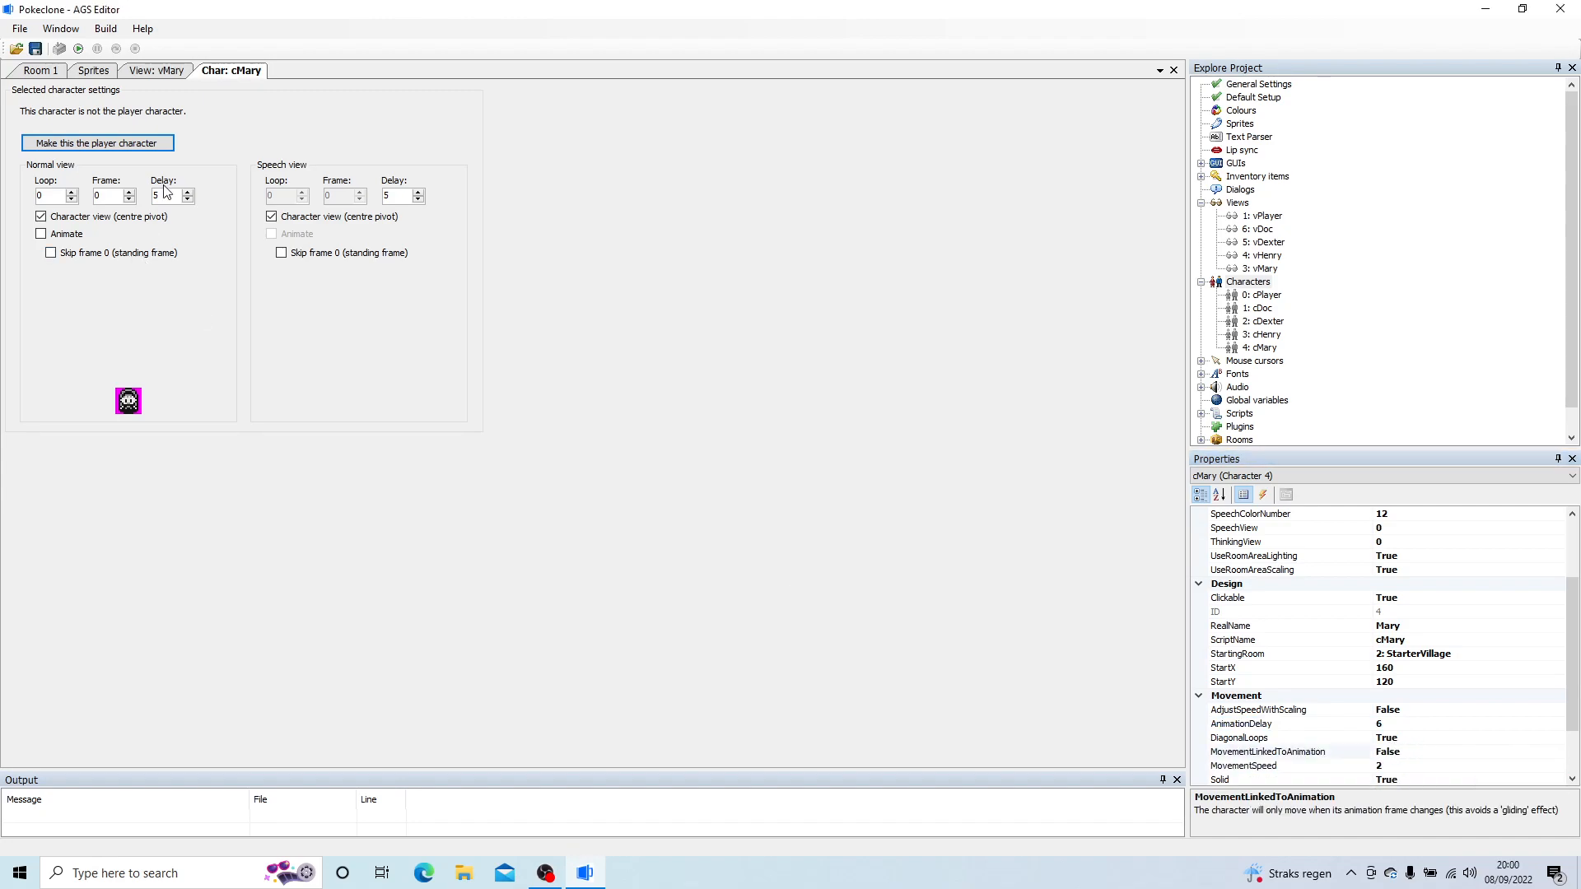
Step: Close the cMary and vMary editors and create a sprite sub-folder named Mia under Characters
{"action": "right_click", "coordinate": [224, 79]}
{"action": "left_click", "coordinate": [242, 89]}
{"action": "right_click", "coordinate": [164, 73]}
{"action": "left_click", "coordinate": [198, 84]}
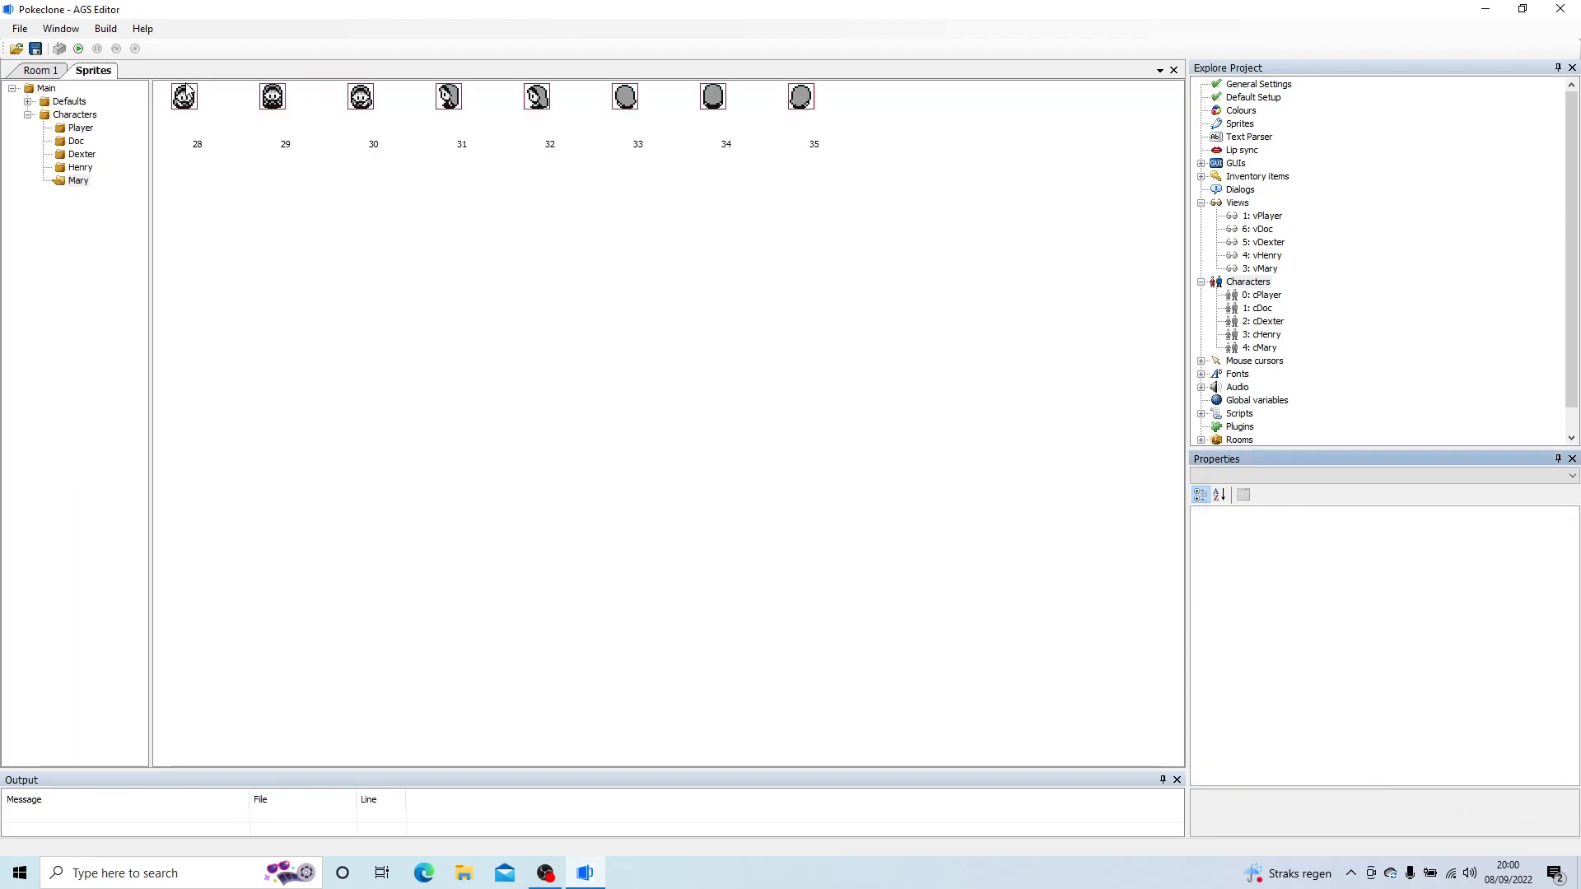
{"action": "right_click", "coordinate": [74, 114]}
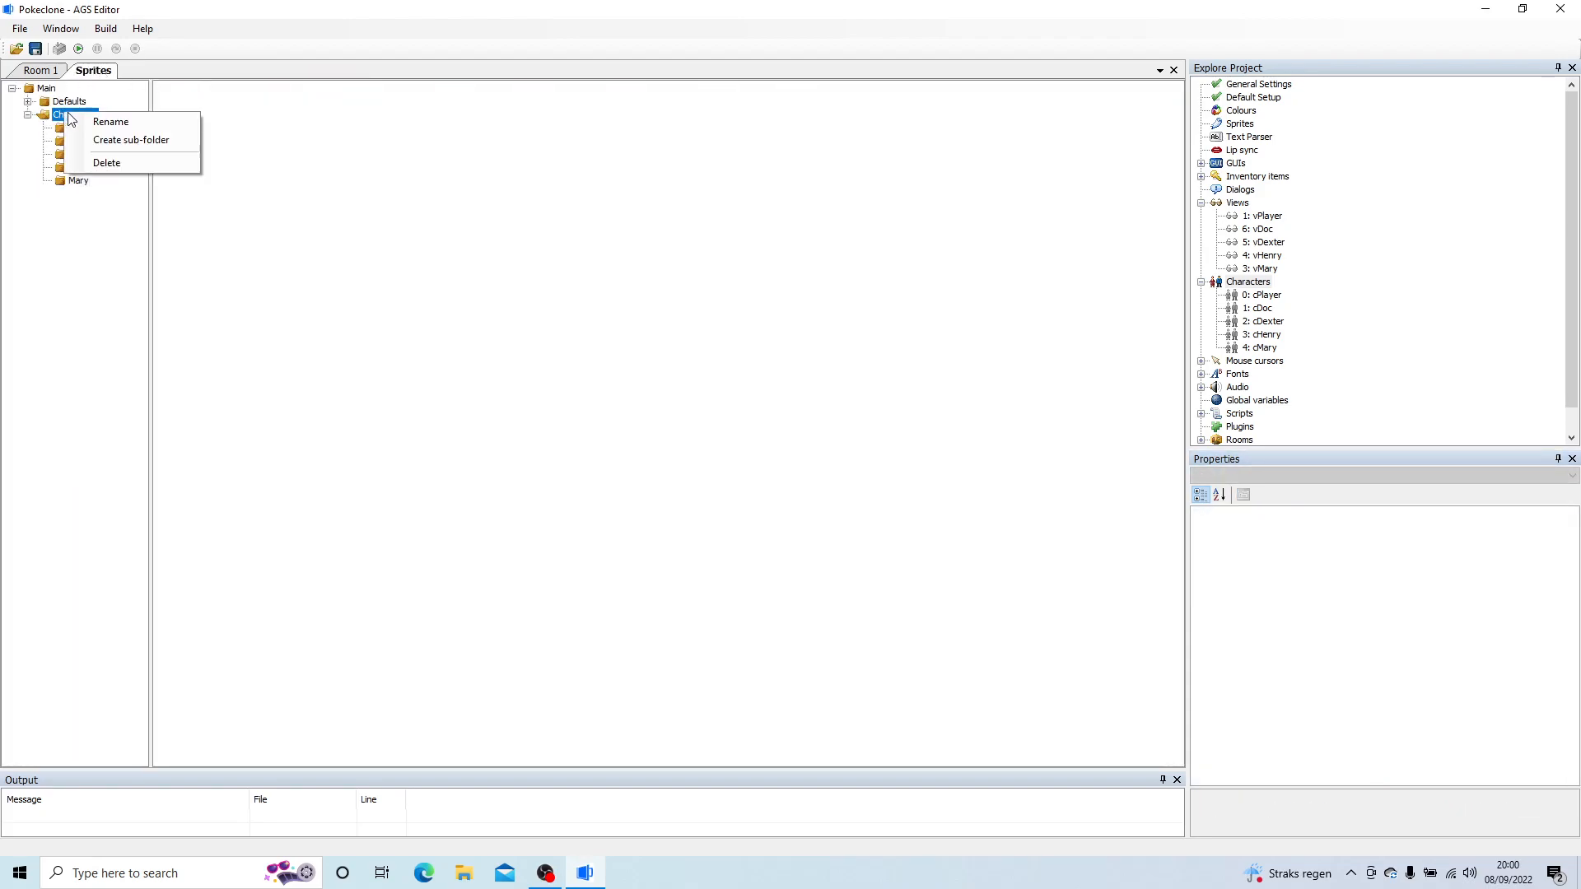
{"action": "left_click", "coordinate": [160, 142]}
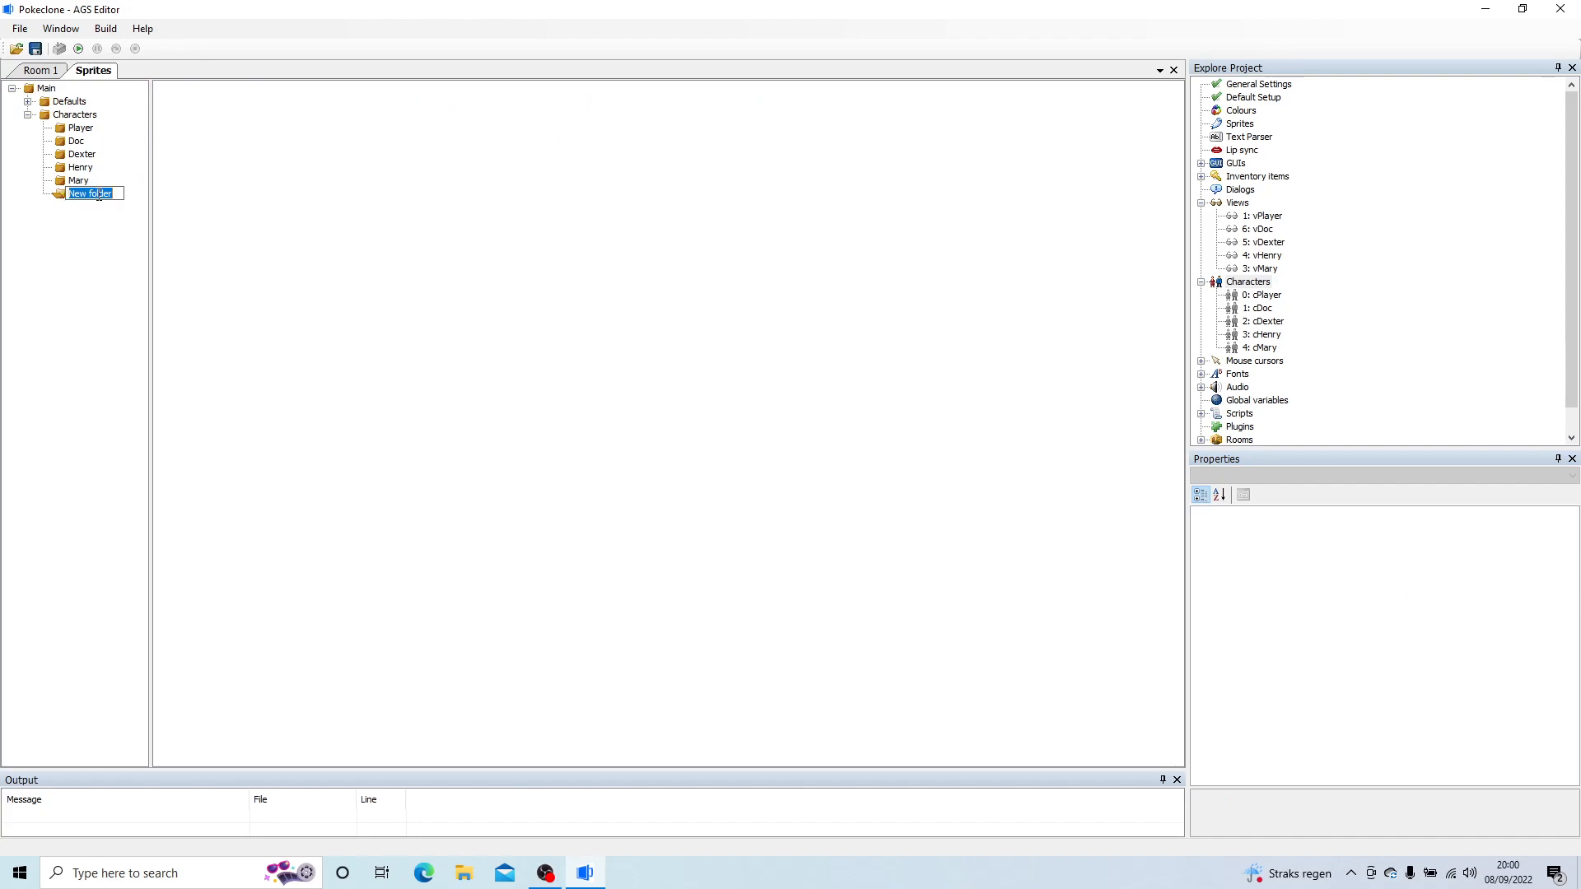
{"action": "type", "text": "Mia"}
{"action": "key", "text": "Return"}
Step: Import all the sprite images from the Artwork Characters Mia folder into the Mia sprite folder
{"action": "right_click", "coordinate": [473, 244]}
{"action": "left_click", "coordinate": [551, 255]}
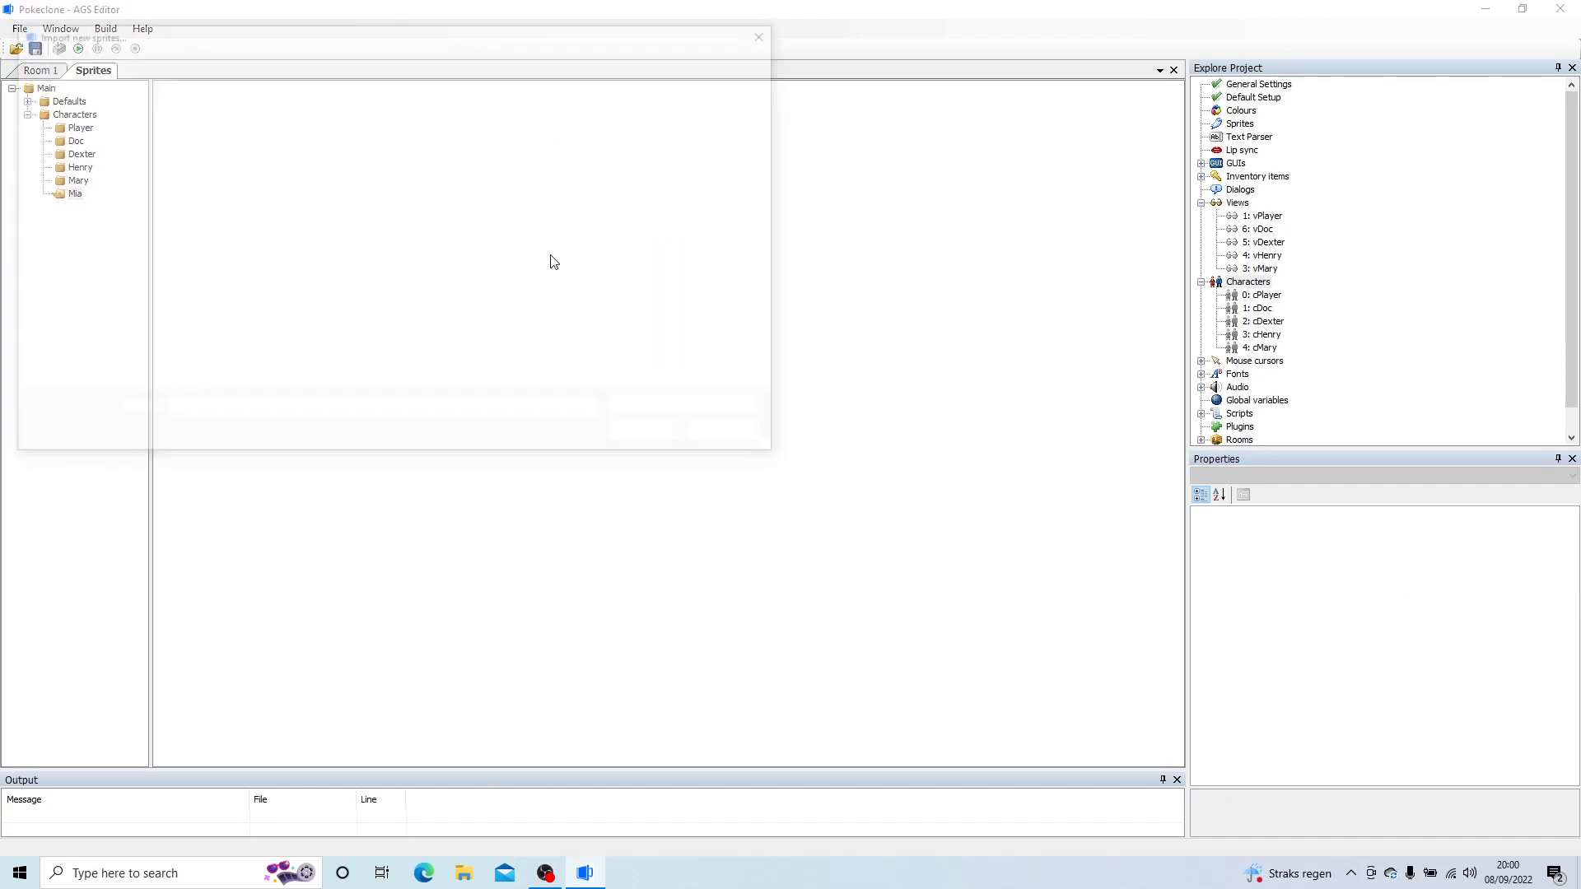
{"action": "left_click", "coordinate": [387, 61]}
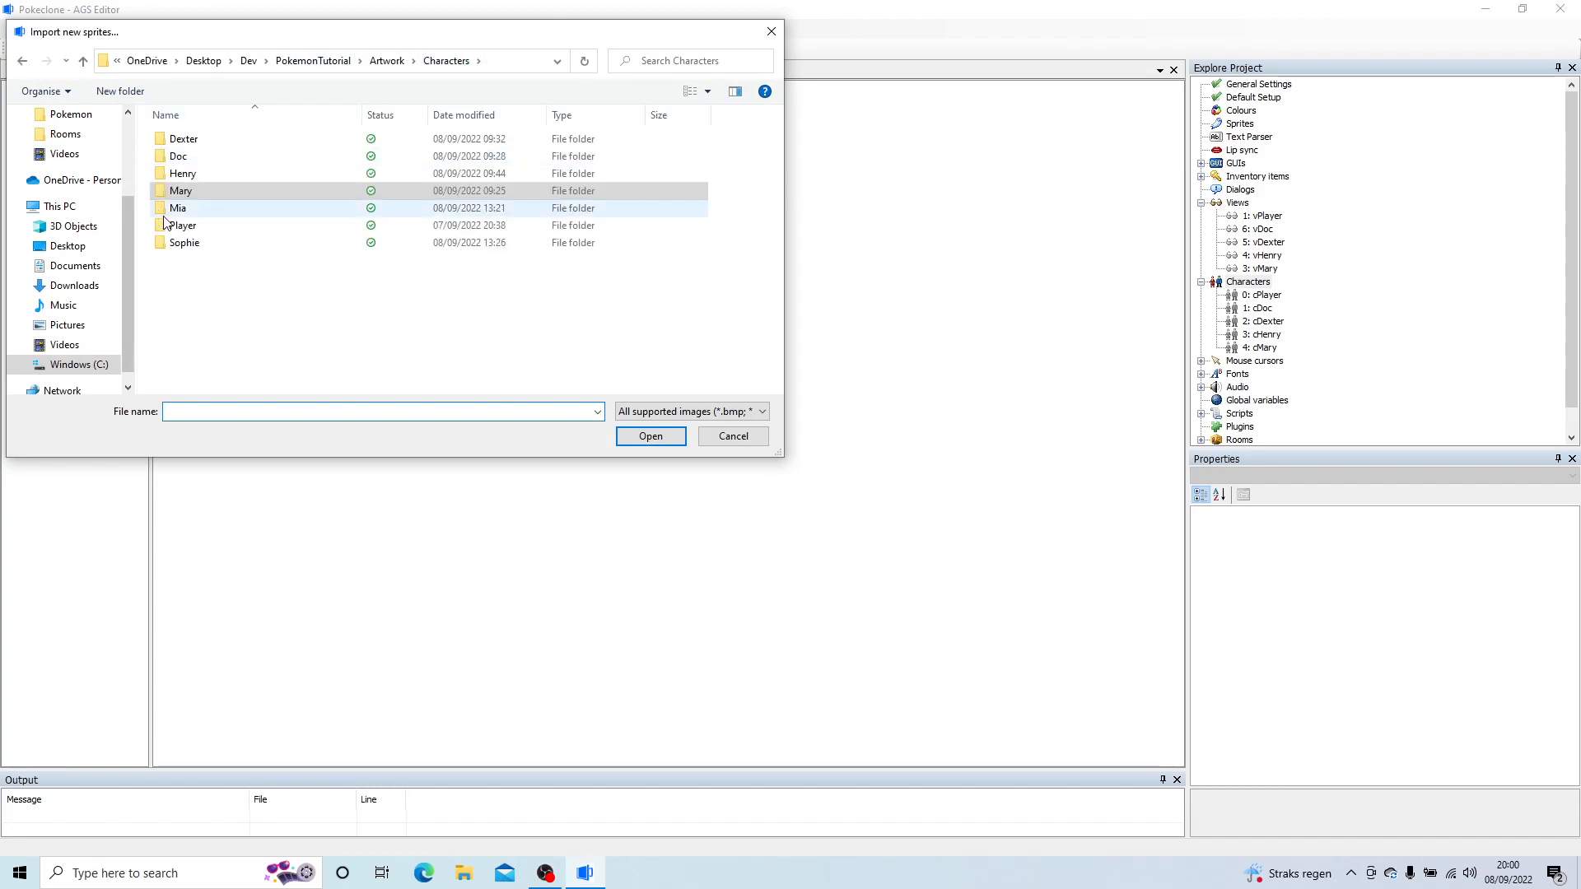
{"action": "double_click", "coordinate": [192, 216]}
{"action": "left_click", "coordinate": [184, 194]}
{"action": "key", "text": "ctrl+a"}
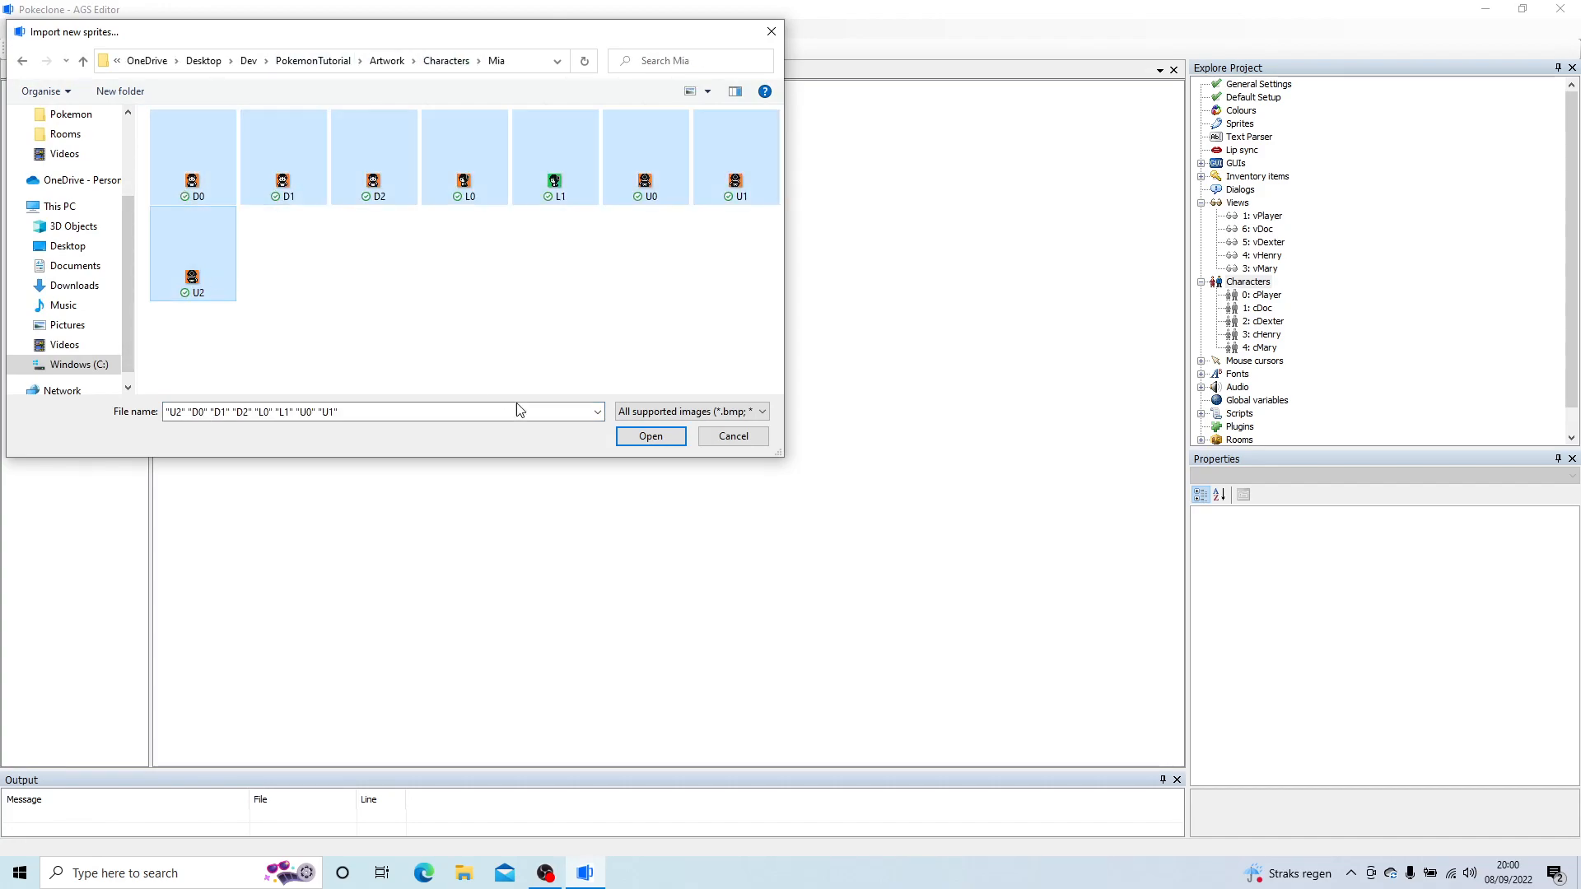
{"action": "left_click", "coordinate": [626, 436]}
{"action": "left_click", "coordinate": [507, 362]}
{"action": "left_click", "coordinate": [616, 667]}
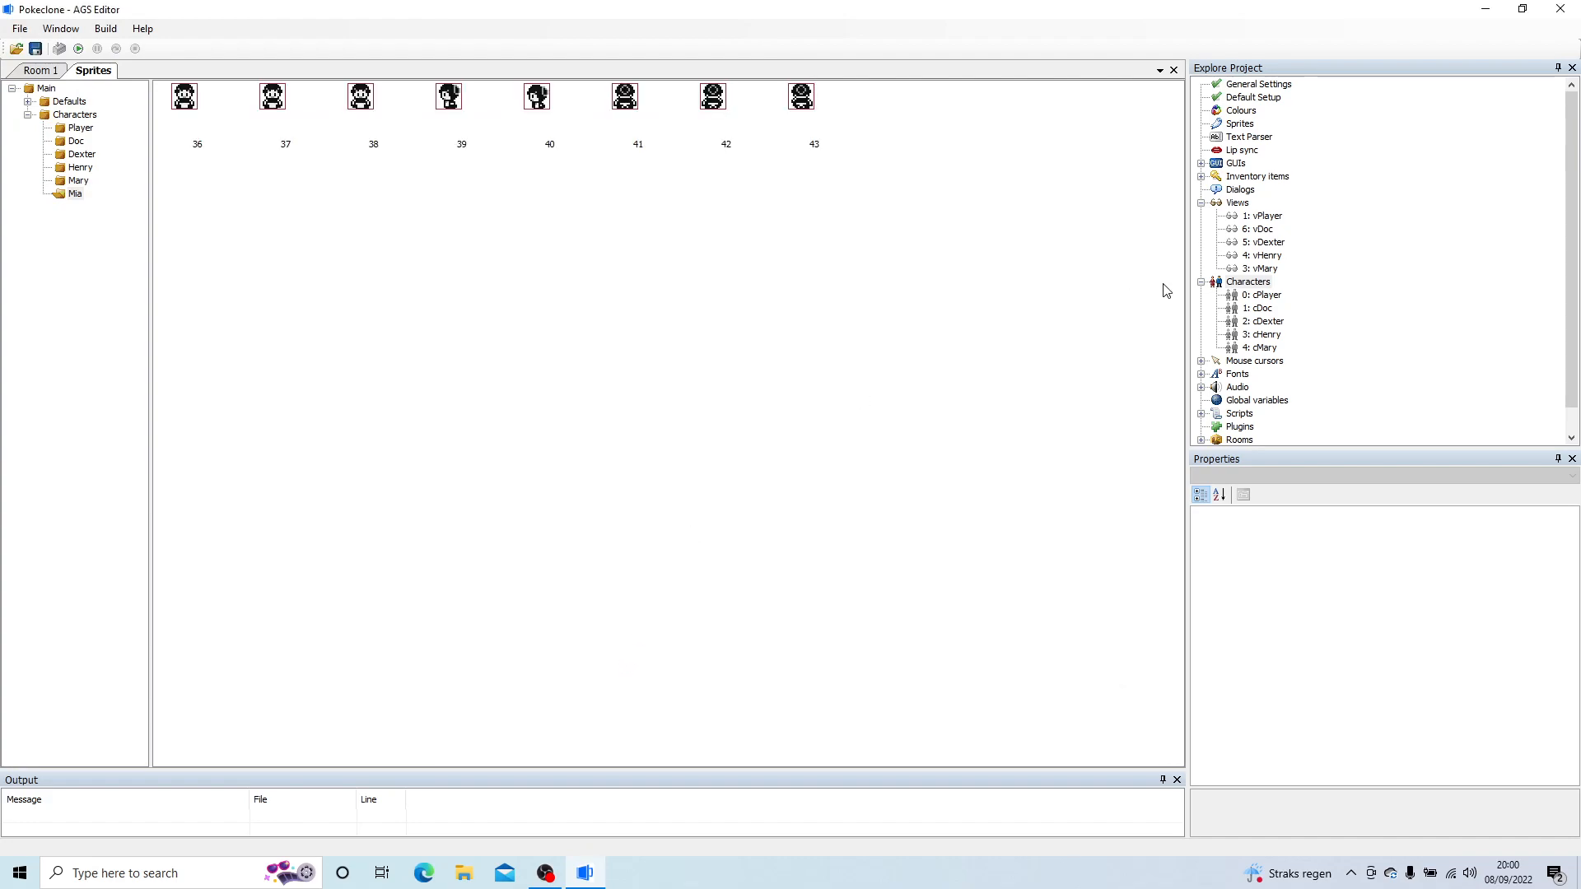
Step: Create a new view named vMia
{"action": "right_click", "coordinate": [1247, 205]}
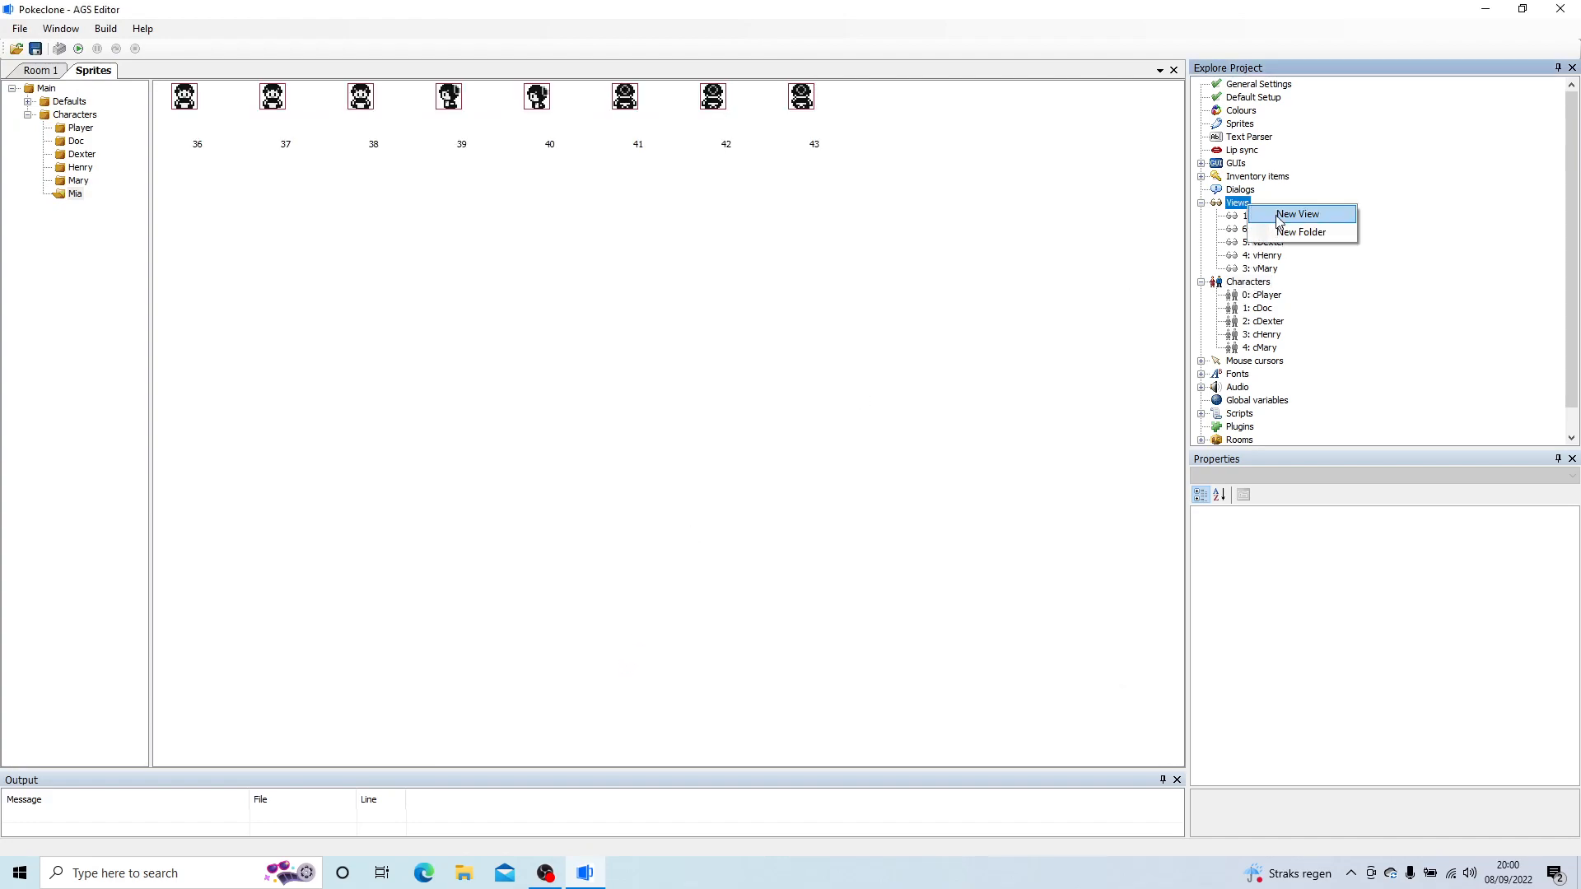
{"action": "left_click", "coordinate": [1297, 215]}
{"action": "type", "text": "vMia"}
{"action": "key", "text": "Return"}
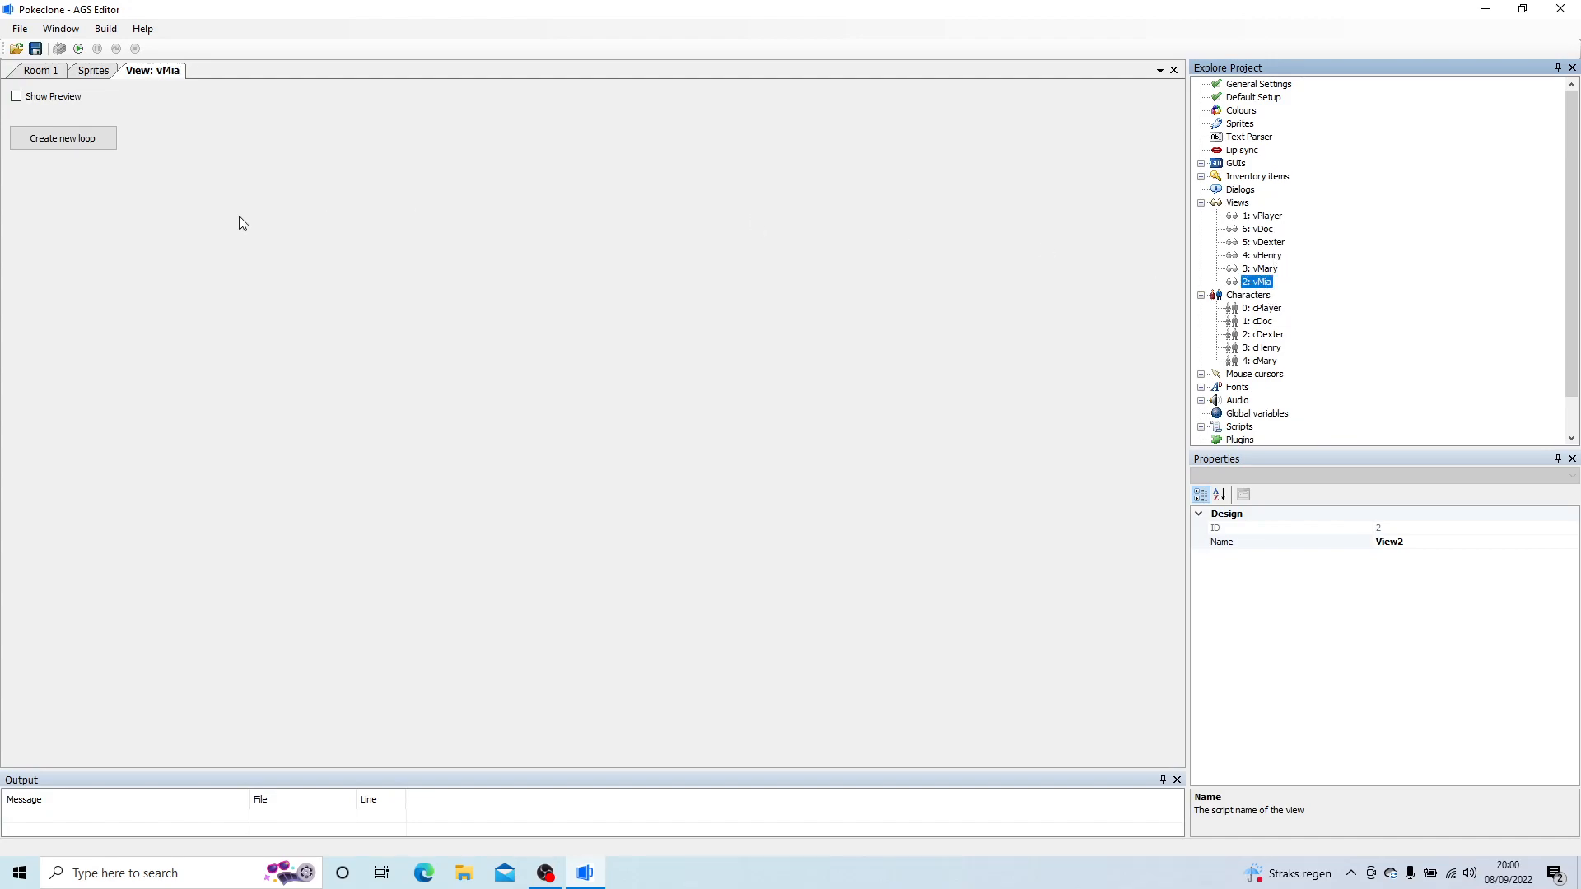
Step: Create loop 0 (down) in vMia and give its first three frames Mia sprites 36, 37 and 36
{"action": "left_click", "coordinate": [51, 146]}
{"action": "left_click", "coordinate": [33, 176]}
{"action": "double_click", "coordinate": [33, 176]}
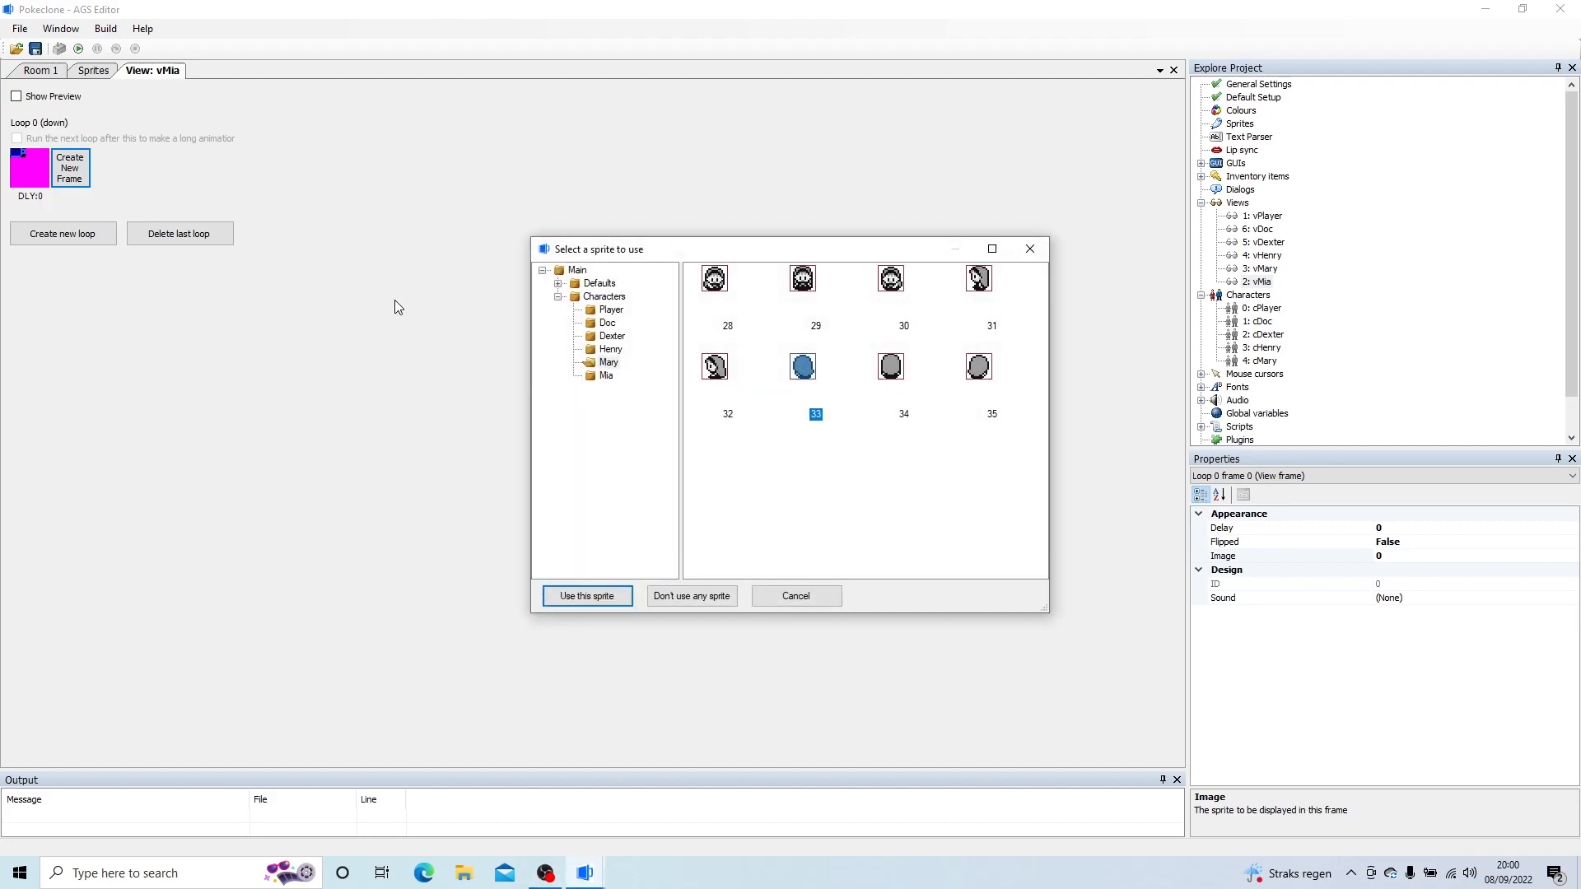
{"action": "left_click", "coordinate": [606, 375]}
{"action": "double_click", "coordinate": [700, 293]}
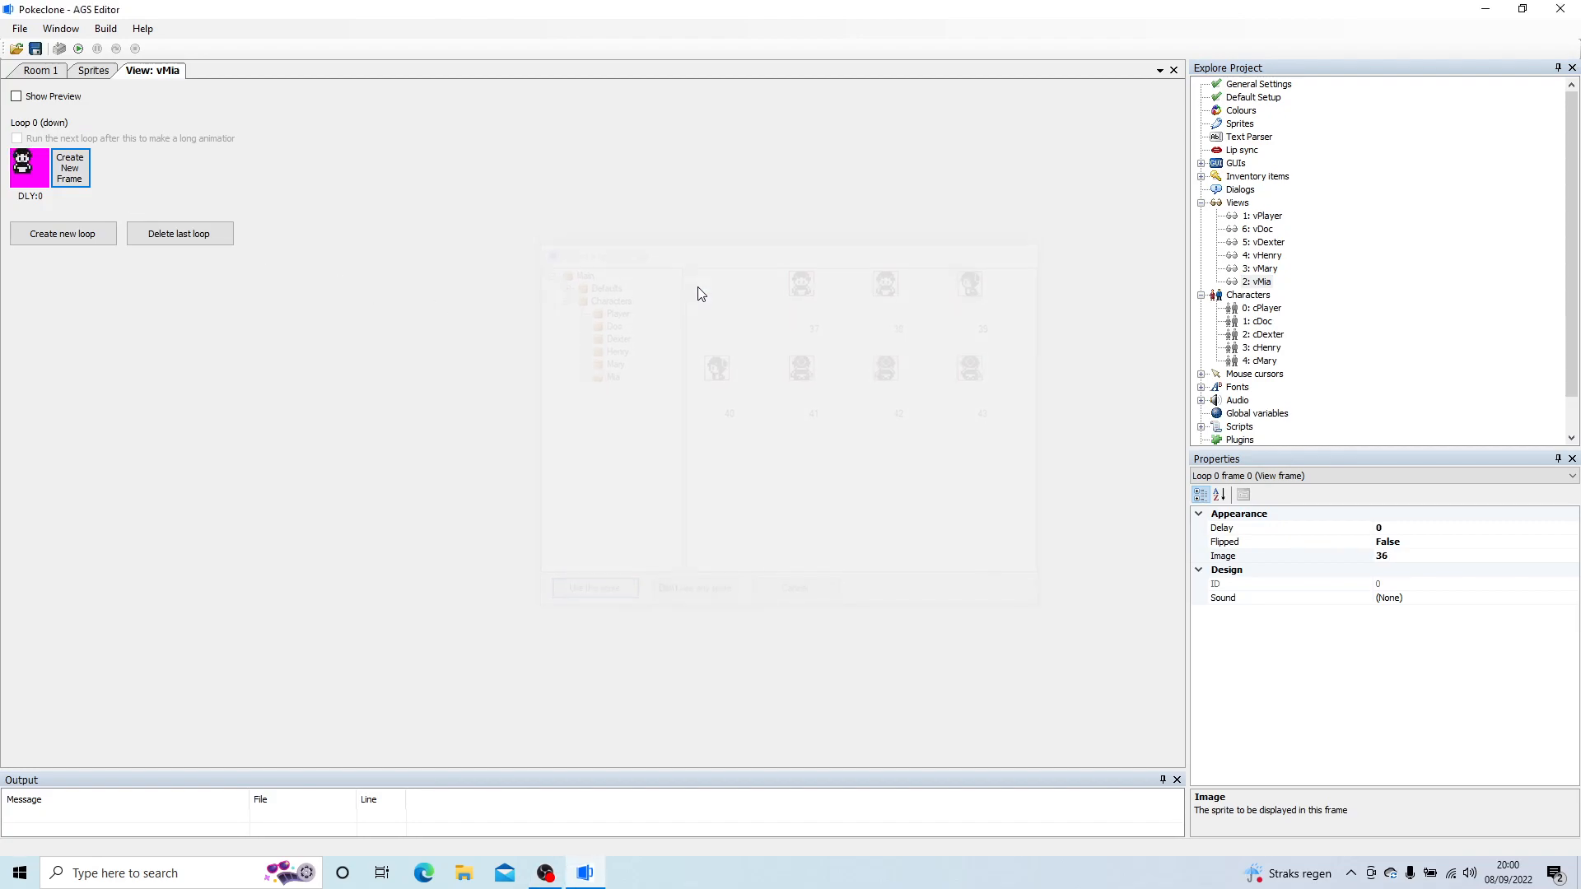
{"action": "left_click", "coordinate": [71, 170]}
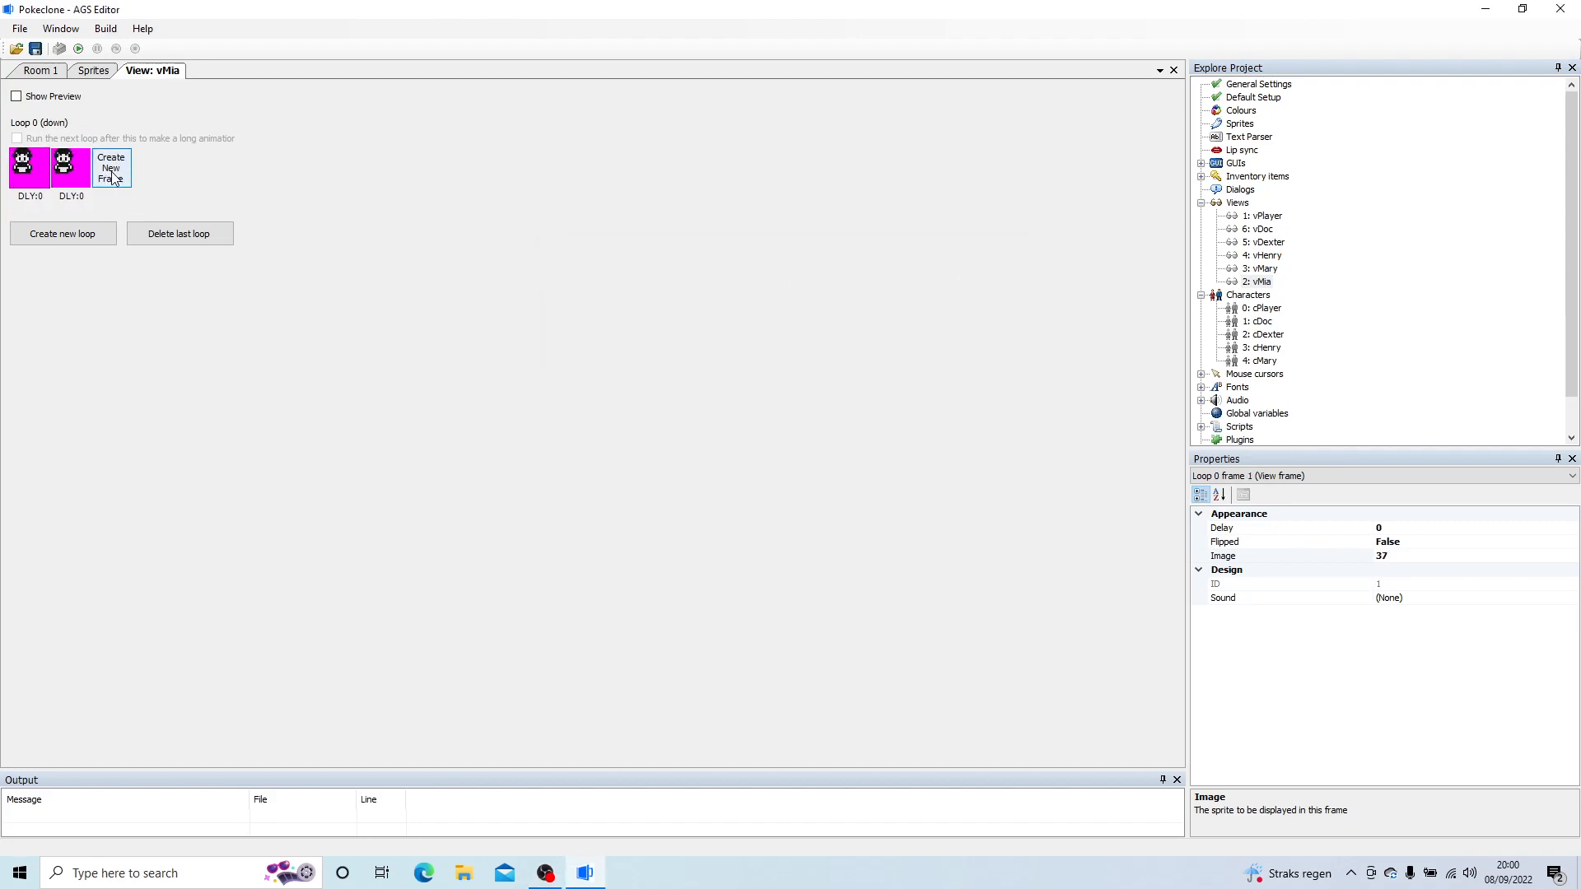
{"action": "left_click", "coordinate": [113, 177]}
{"action": "double_click", "coordinate": [112, 173]}
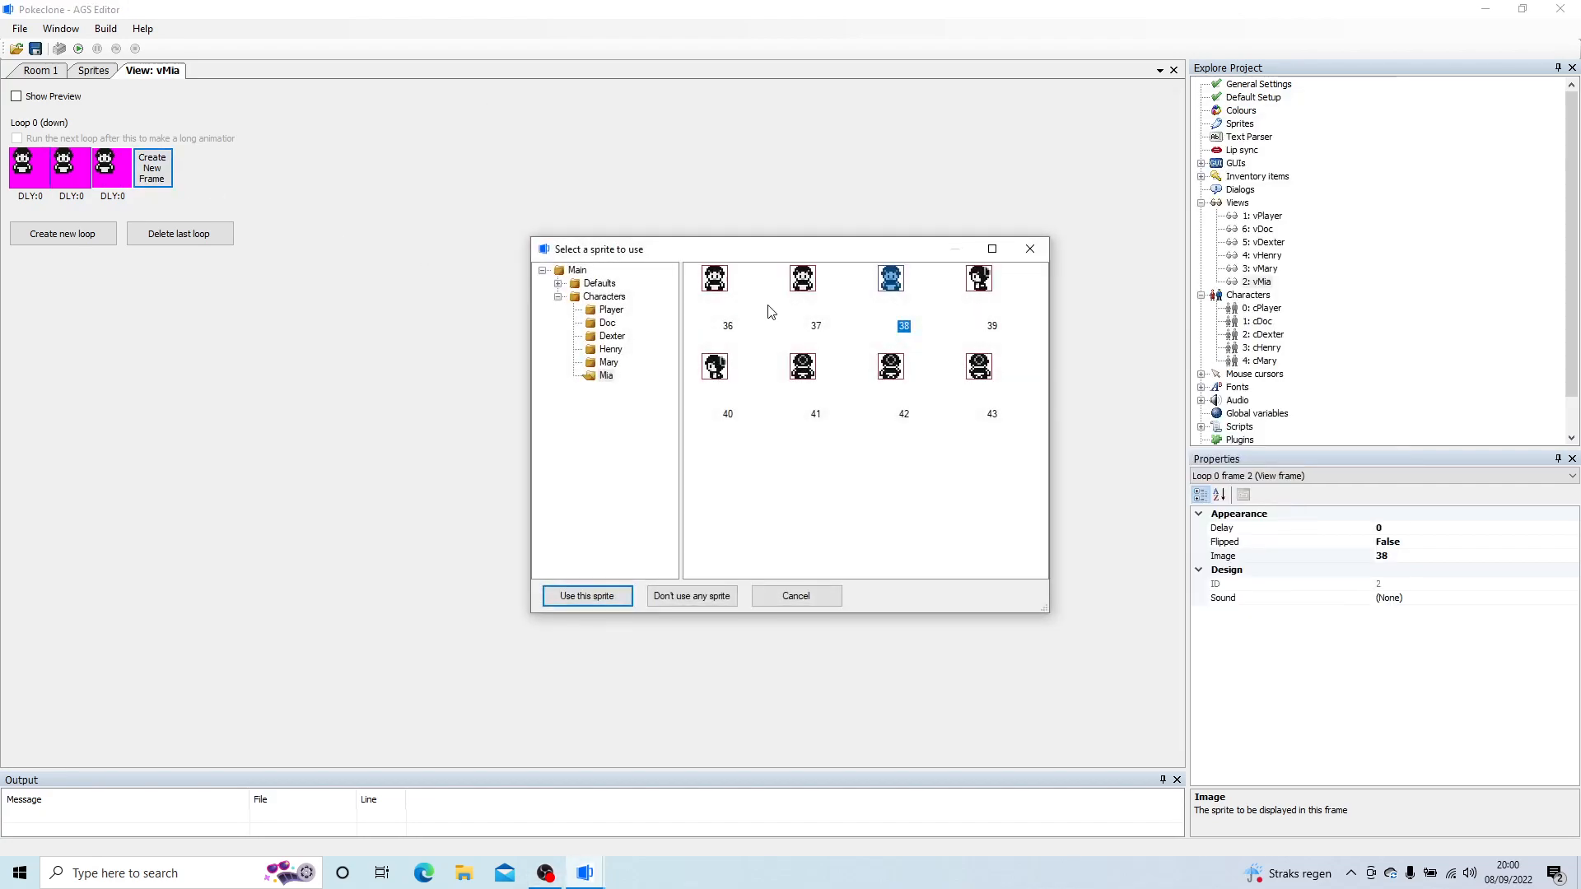
{"action": "double_click", "coordinate": [708, 284]}
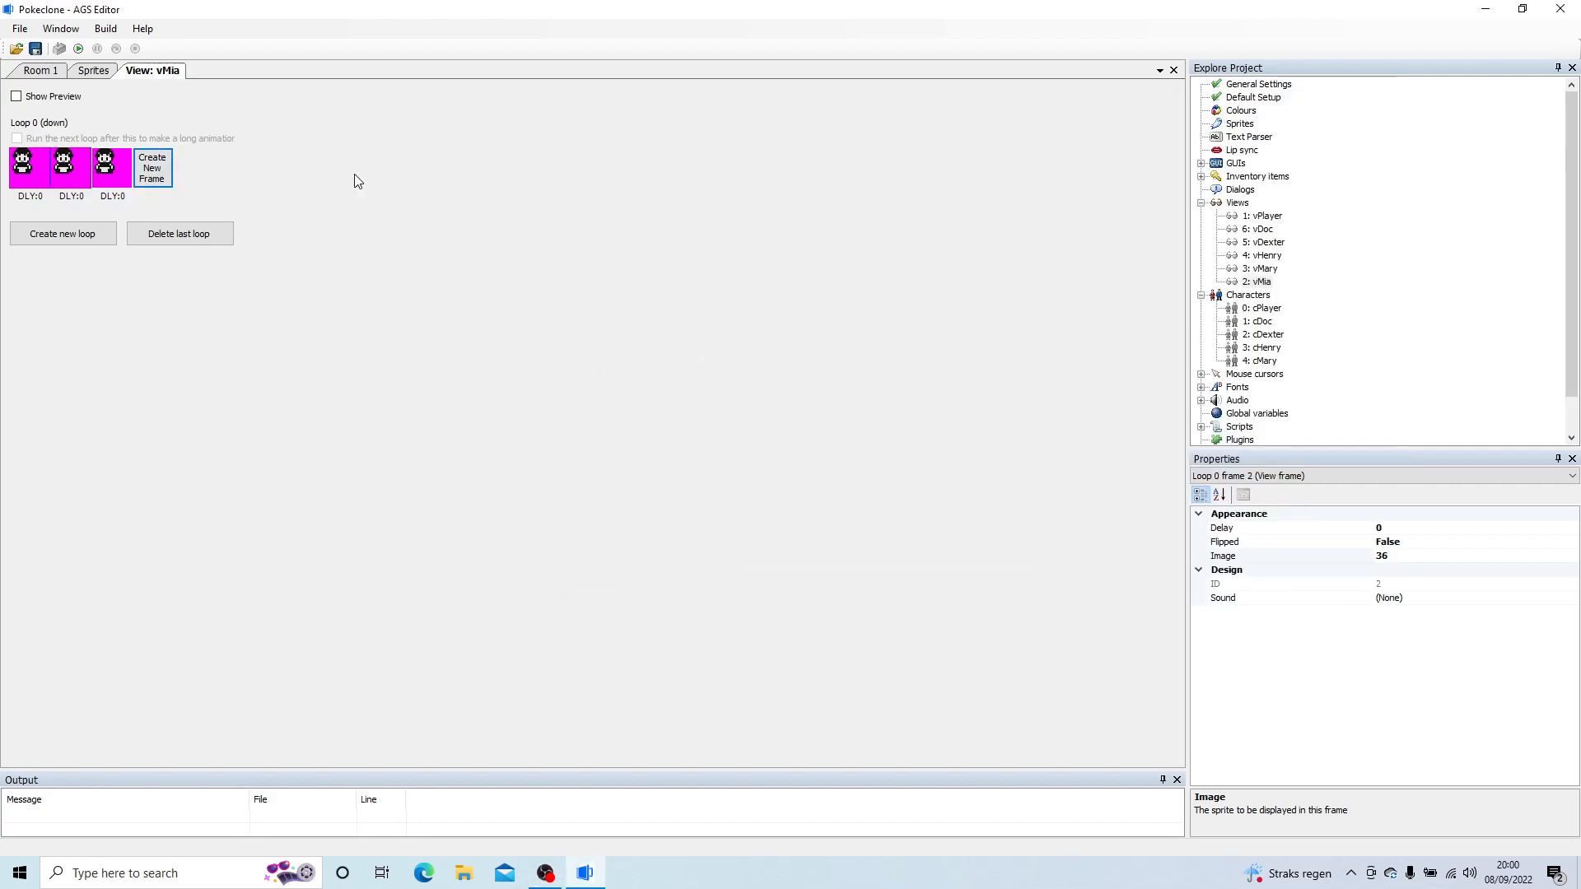
Step: Complete loop 0 (down) with a fourth frame using sprite 38 and a fifth frame using sprite 37
{"action": "left_click", "coordinate": [170, 165]}
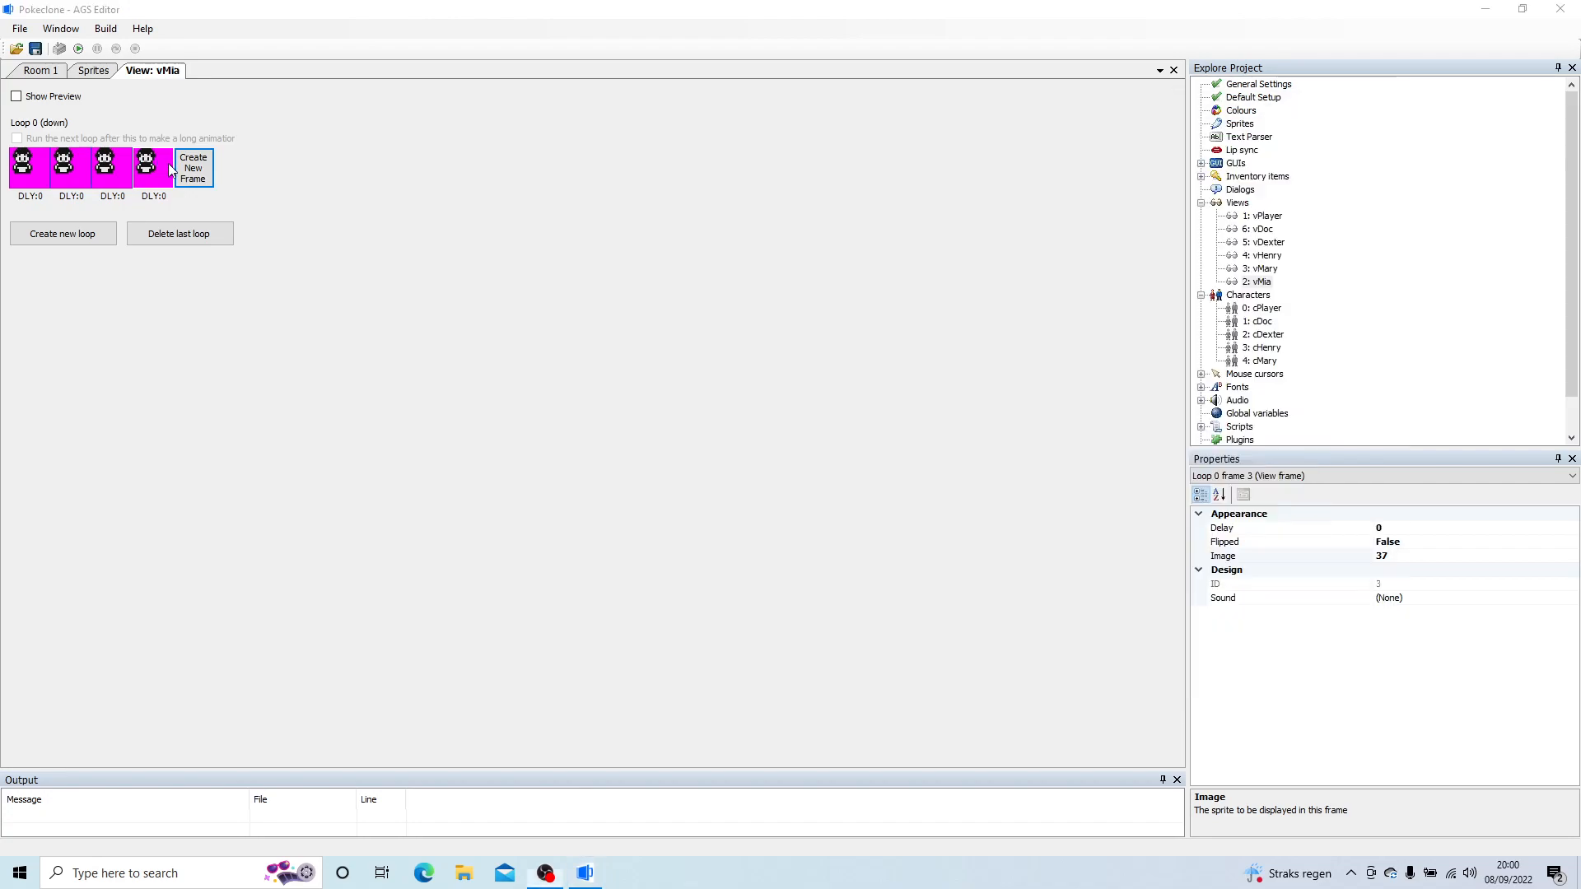
{"action": "double_click", "coordinate": [156, 165]}
{"action": "double_click", "coordinate": [891, 280]}
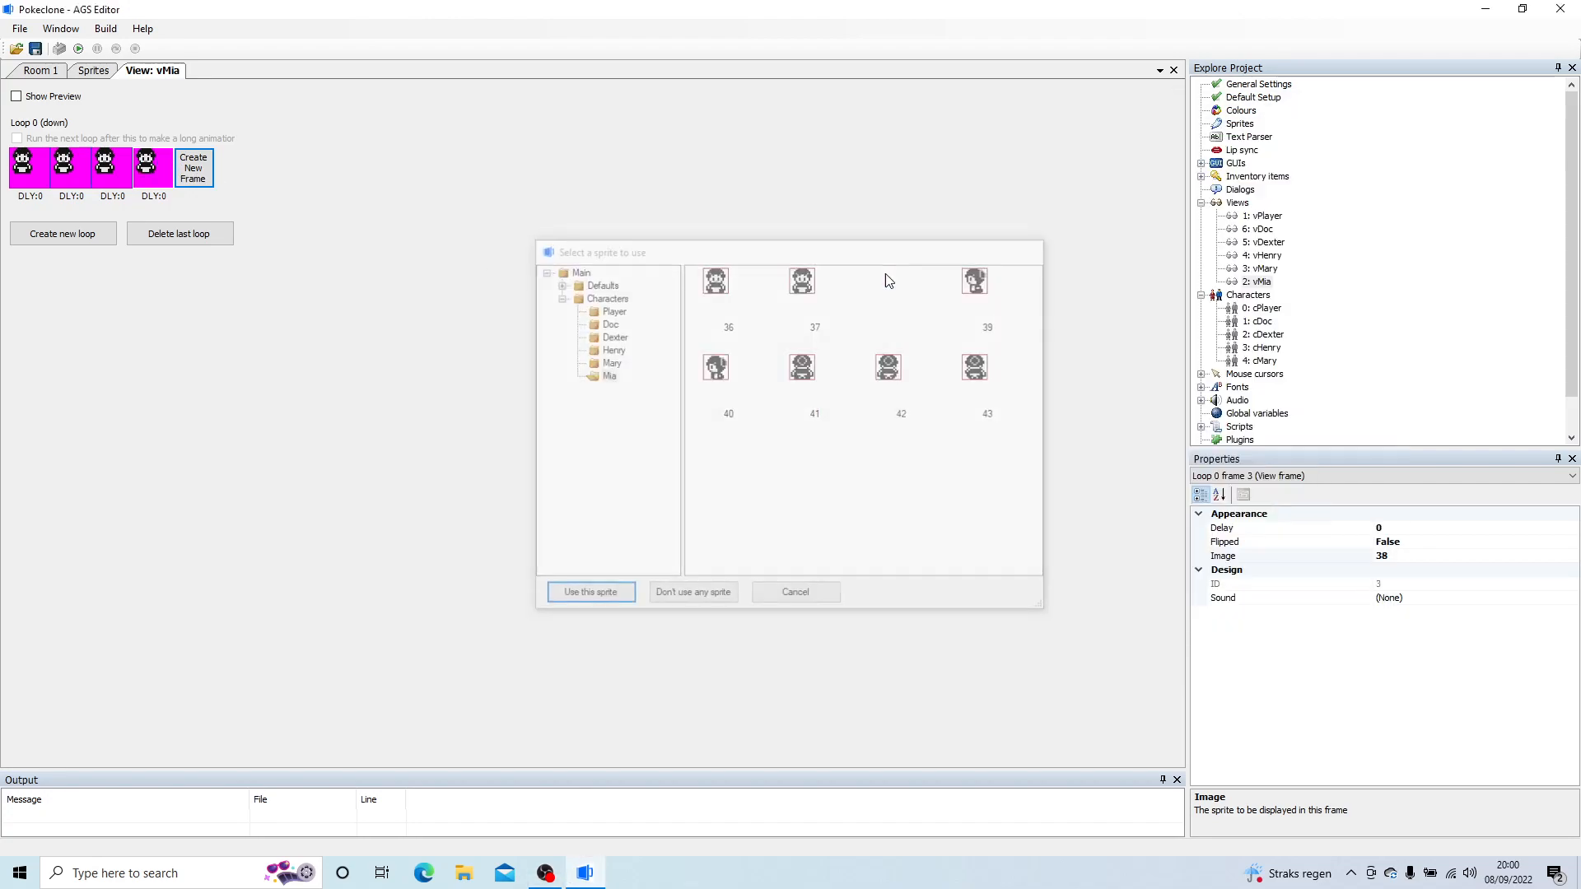
{"action": "left_click", "coordinate": [195, 168]}
{"action": "double_click", "coordinate": [191, 165]}
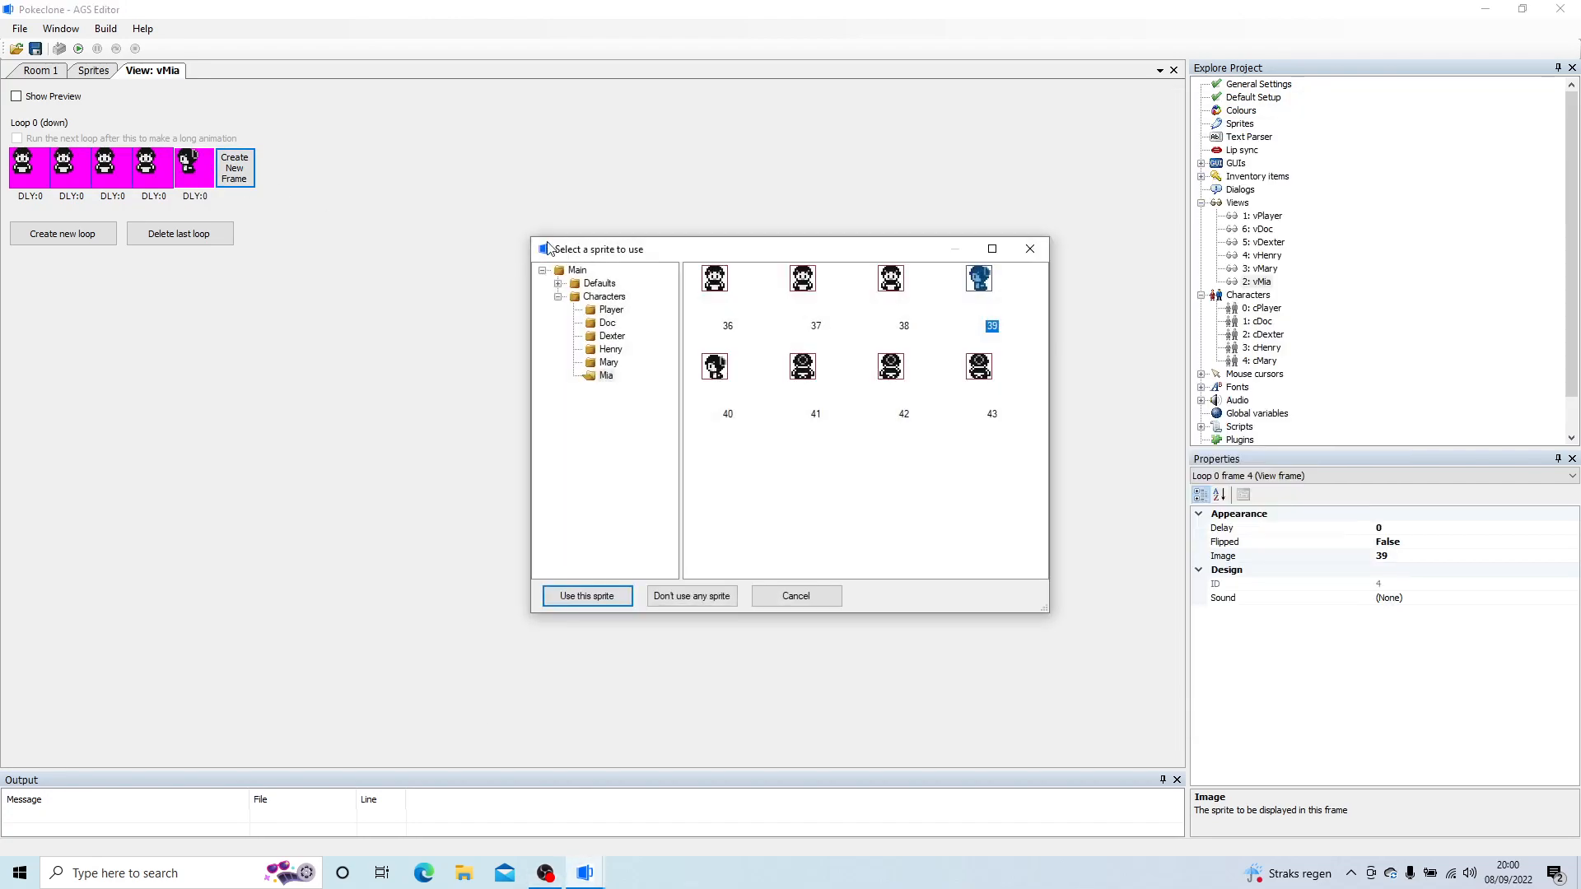
{"action": "double_click", "coordinate": [803, 280]}
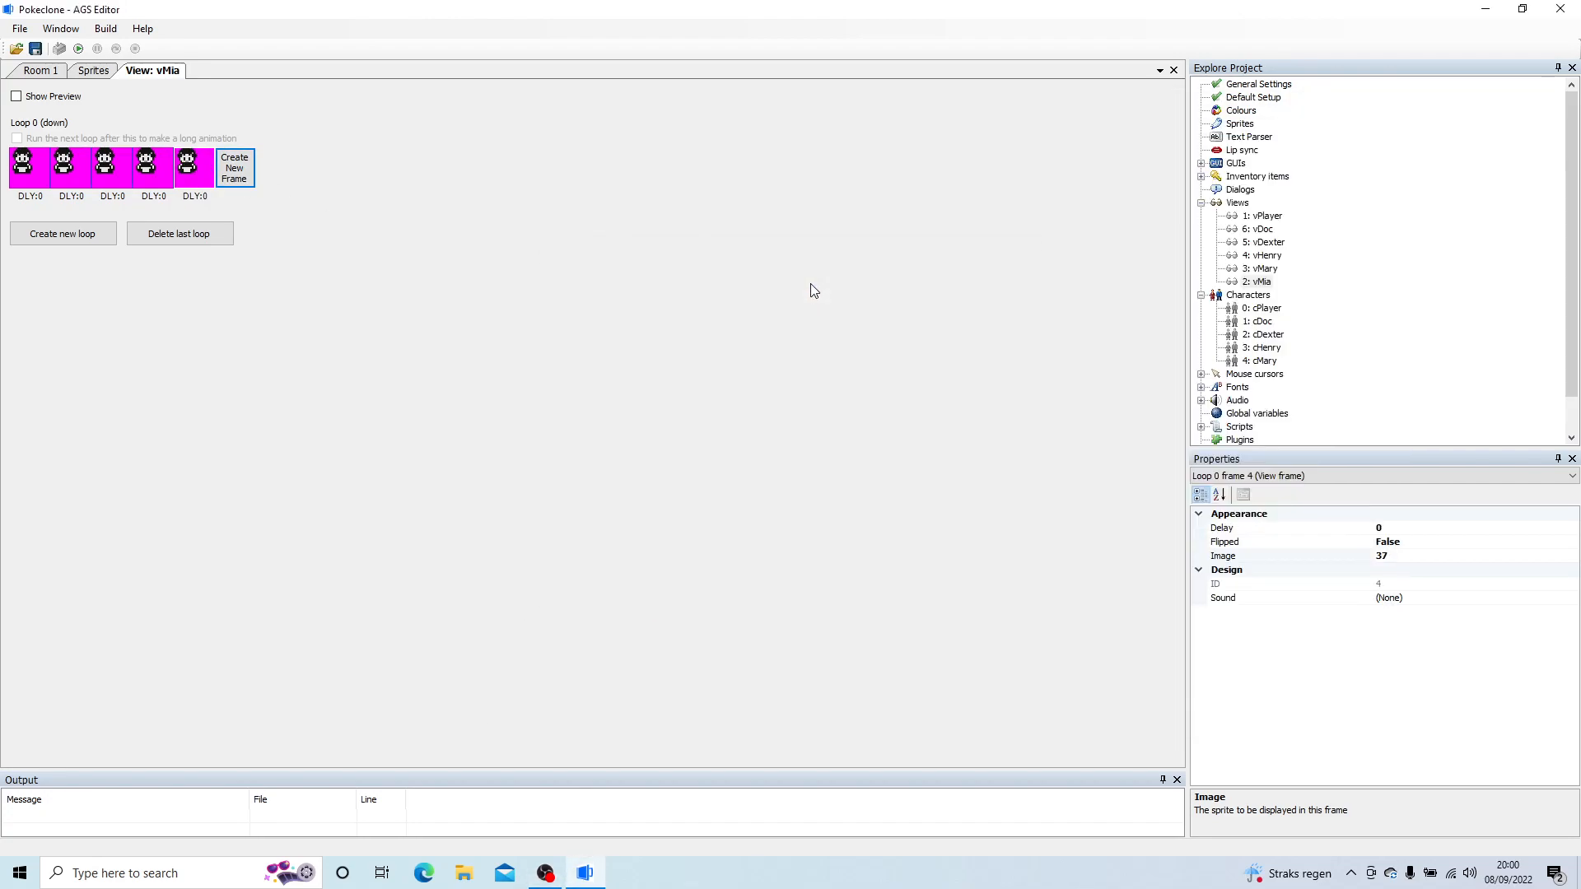
Step: Create loop 1 (left) and give its first three frames Mia sprites 39, 40 and 39
{"action": "left_click", "coordinate": [77, 239]}
{"action": "left_click", "coordinate": [39, 260]}
{"action": "double_click", "coordinate": [41, 259]}
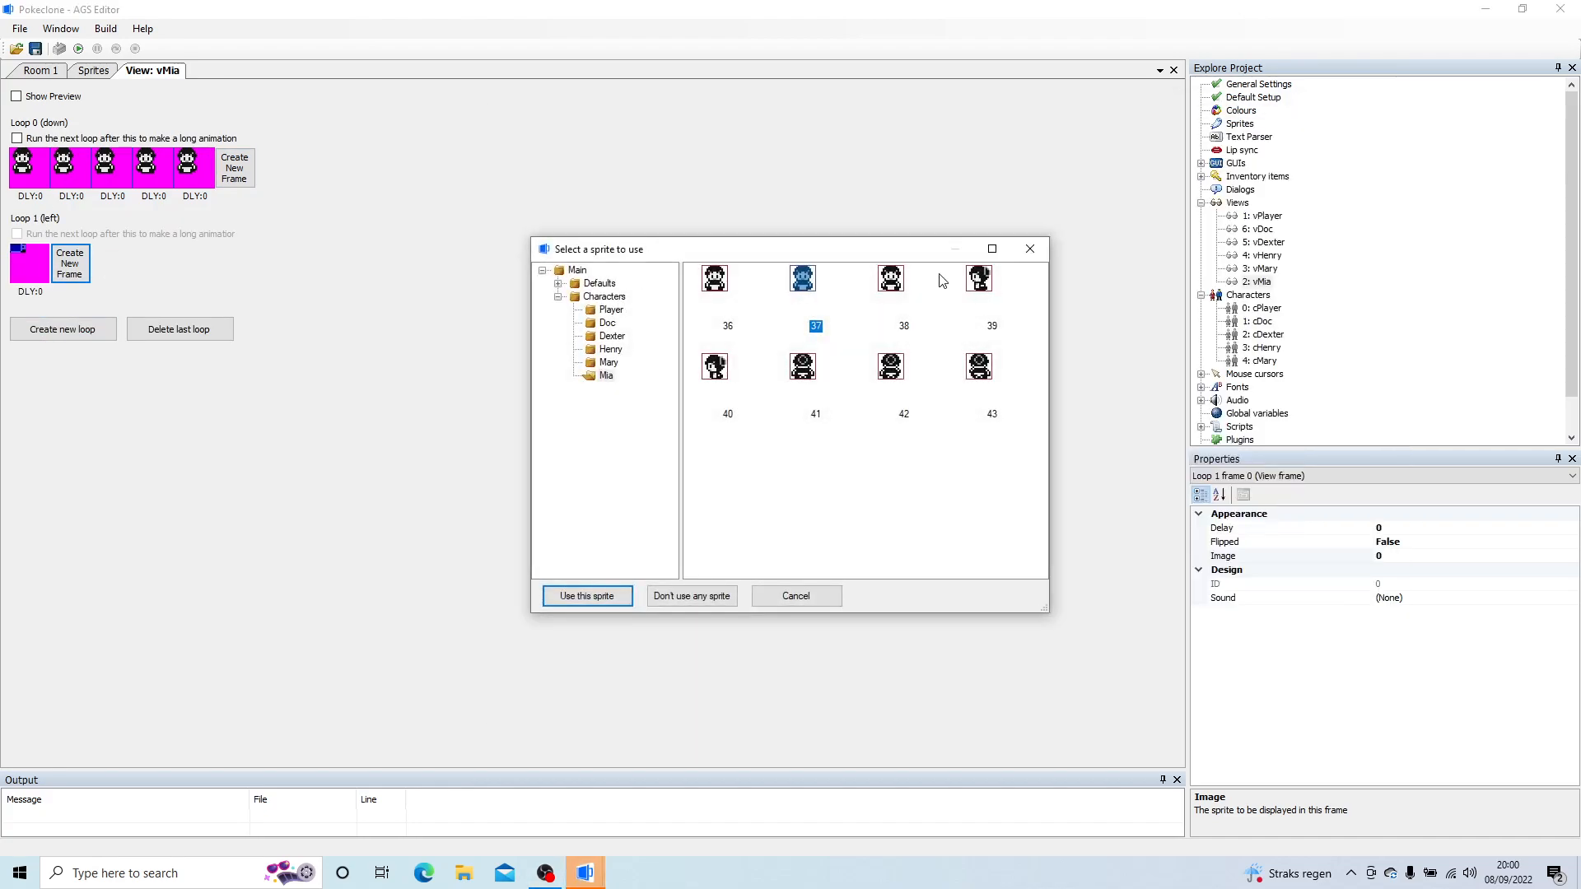
{"action": "double_click", "coordinate": [977, 279]}
{"action": "left_click", "coordinate": [83, 264]}
{"action": "left_click", "coordinate": [119, 270]}
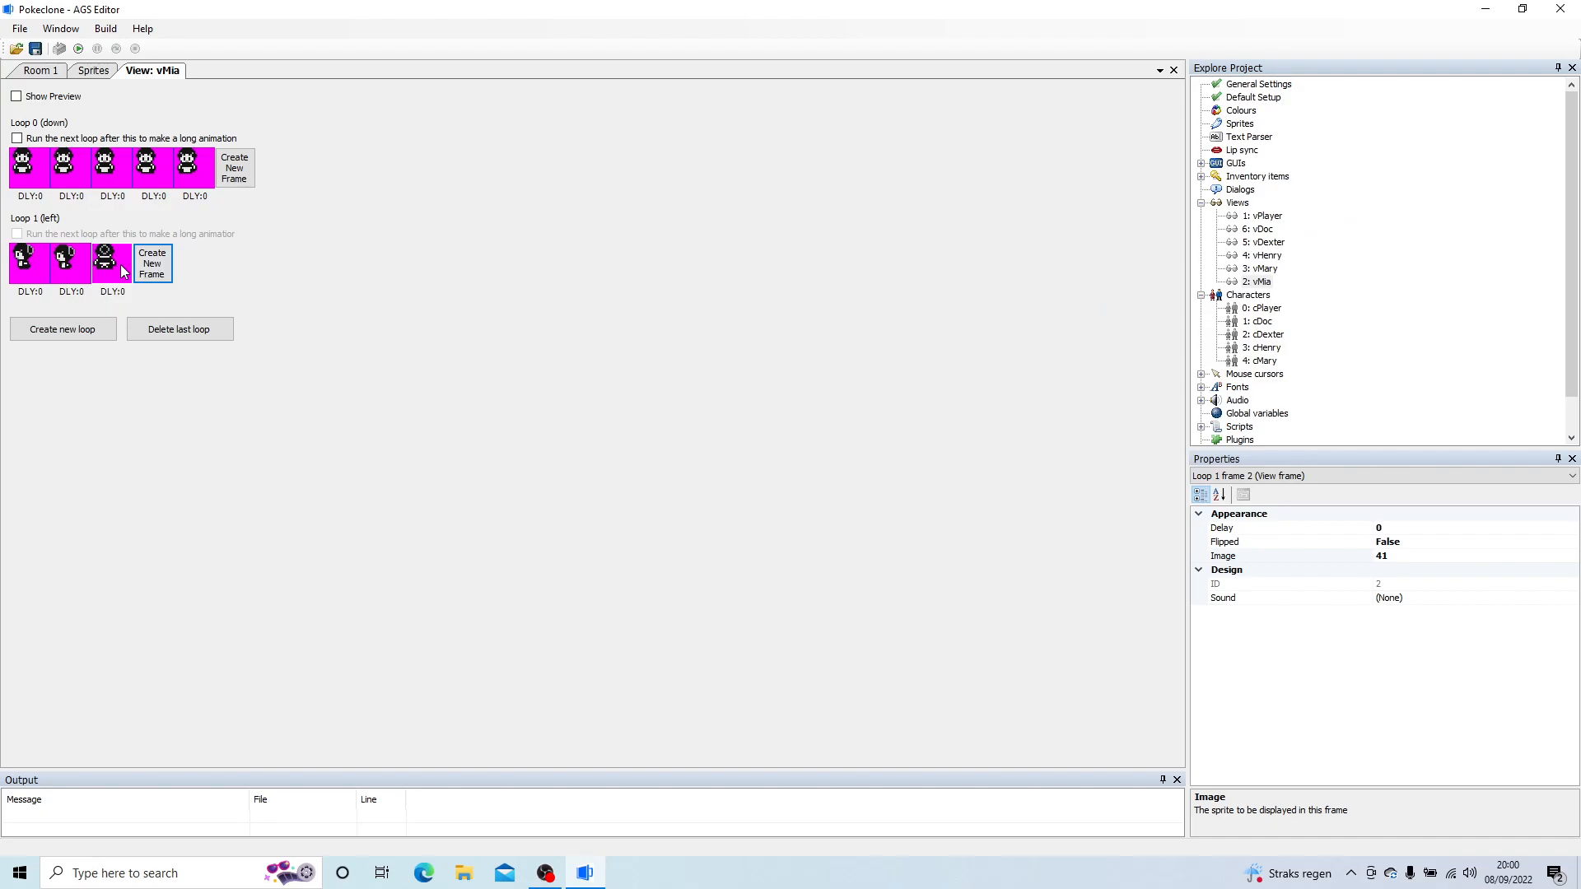
{"action": "double_click", "coordinate": [119, 270]}
{"action": "left_click", "coordinate": [980, 280]}
{"action": "left_click", "coordinate": [983, 281]}
Step: Complete loop 1 (left) with a fourth frame using sprite 40 and a fifth frame using sprite 39
{"action": "left_click", "coordinate": [163, 271]}
{"action": "left_click", "coordinate": [198, 269]}
{"action": "double_click", "coordinate": [199, 268]}
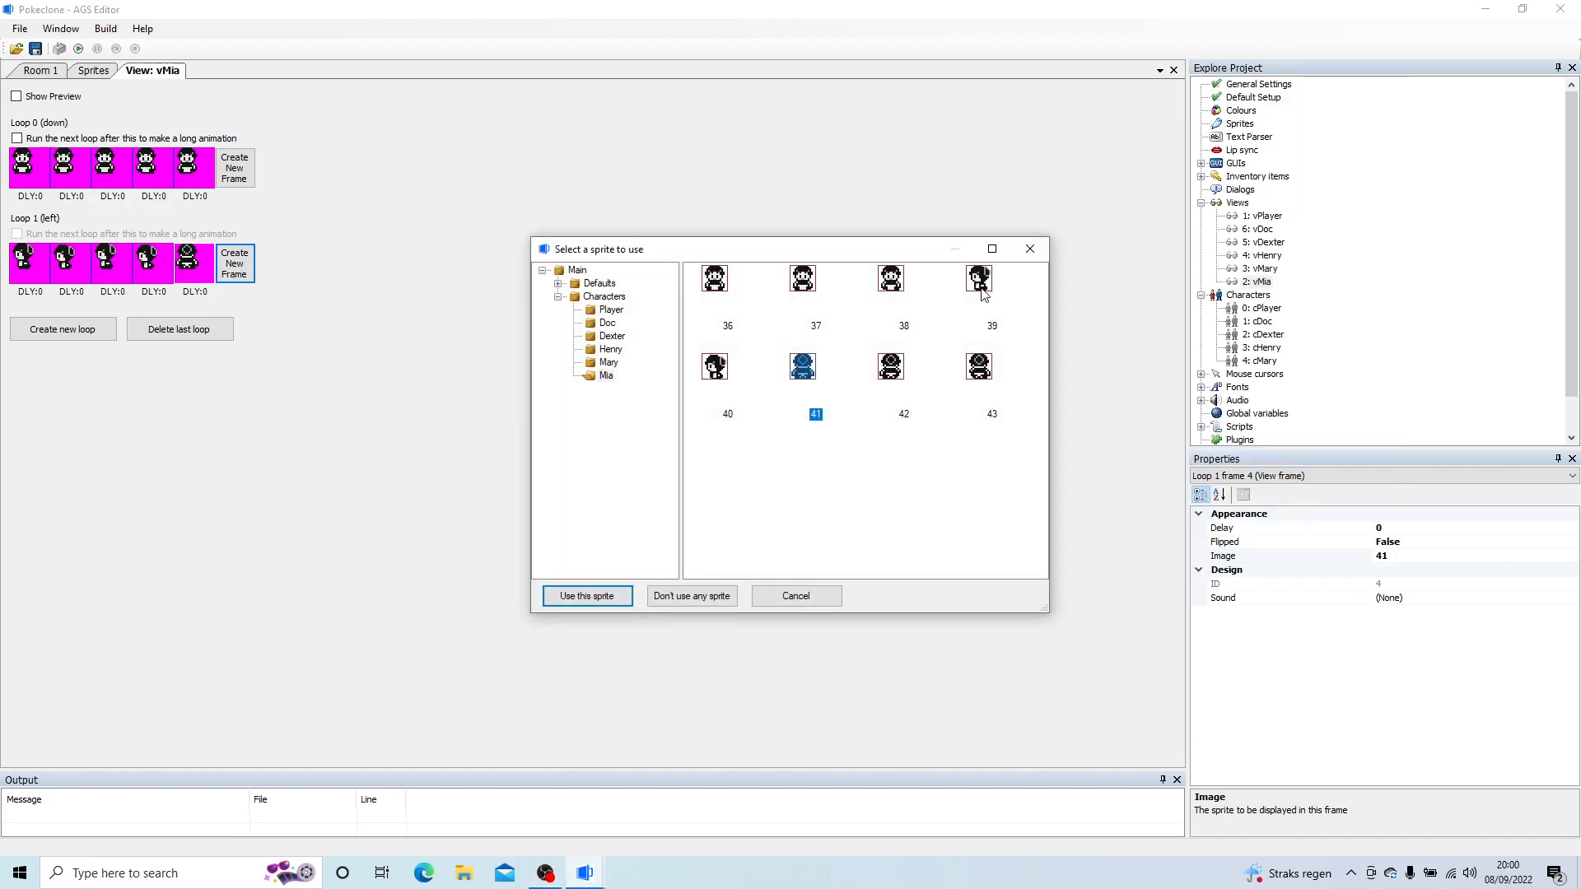
{"action": "double_click", "coordinate": [977, 281]}
Step: Create loop 2 (right) as a flipped copy of loop 1 (left)
{"action": "right_click", "coordinate": [30, 262]}
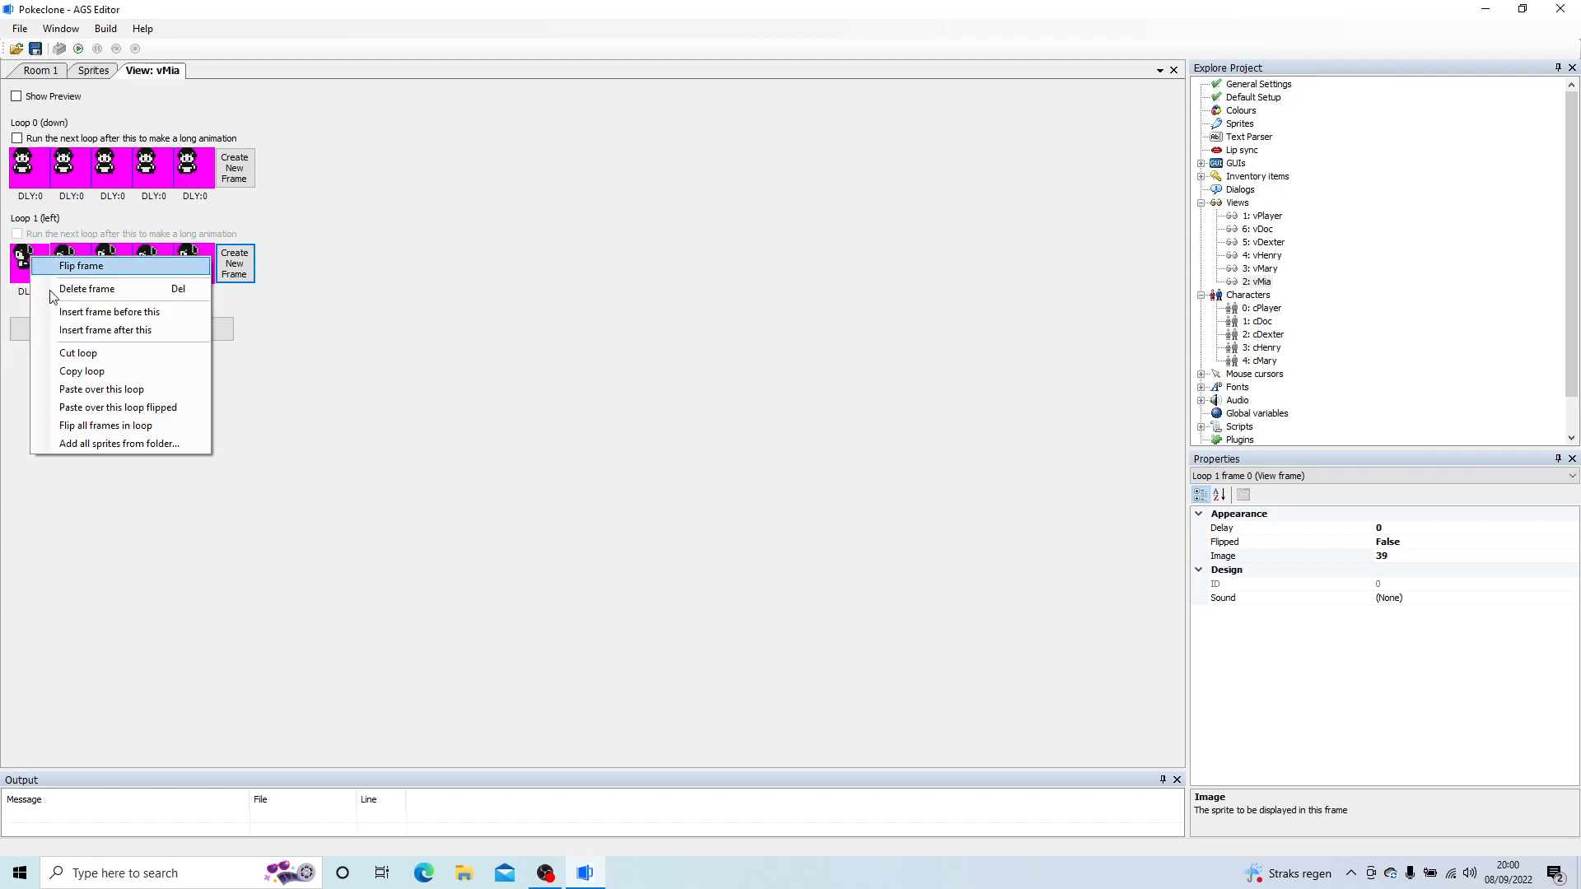
{"action": "left_click", "coordinate": [50, 367]}
{"action": "left_click", "coordinate": [35, 334]}
{"action": "left_click", "coordinate": [30, 356]}
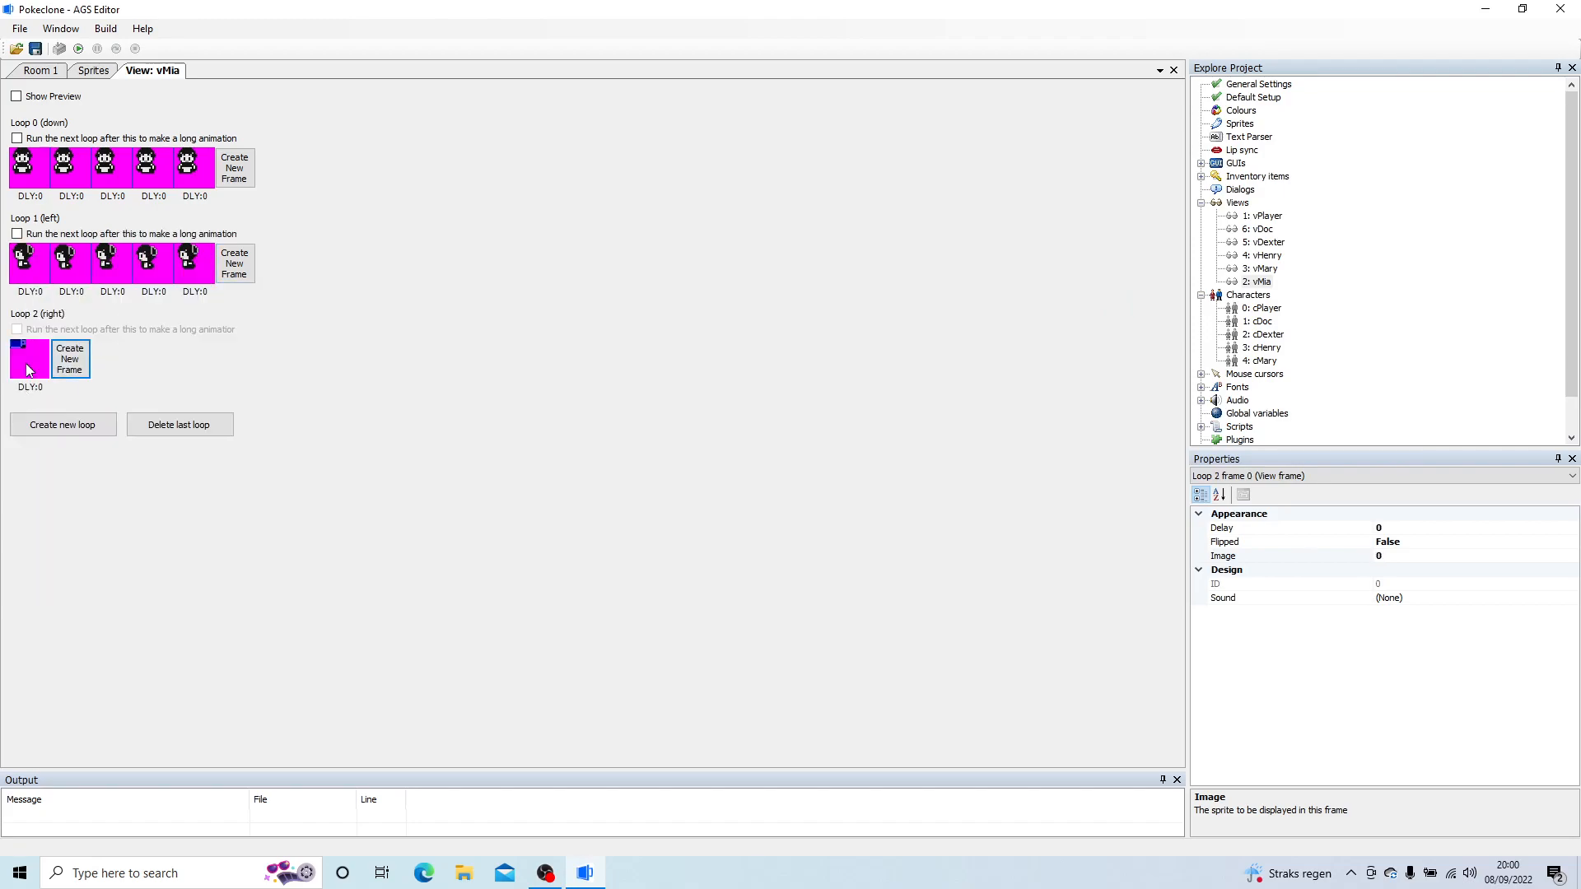
{"action": "right_click", "coordinate": [27, 370]}
{"action": "left_click", "coordinate": [122, 514]}
Step: Create loop 3 (up) and give its first three frames Mia sprites 41, 42 and 41
{"action": "left_click", "coordinate": [51, 424]}
{"action": "left_click", "coordinate": [42, 446]}
{"action": "double_click", "coordinate": [30, 454]}
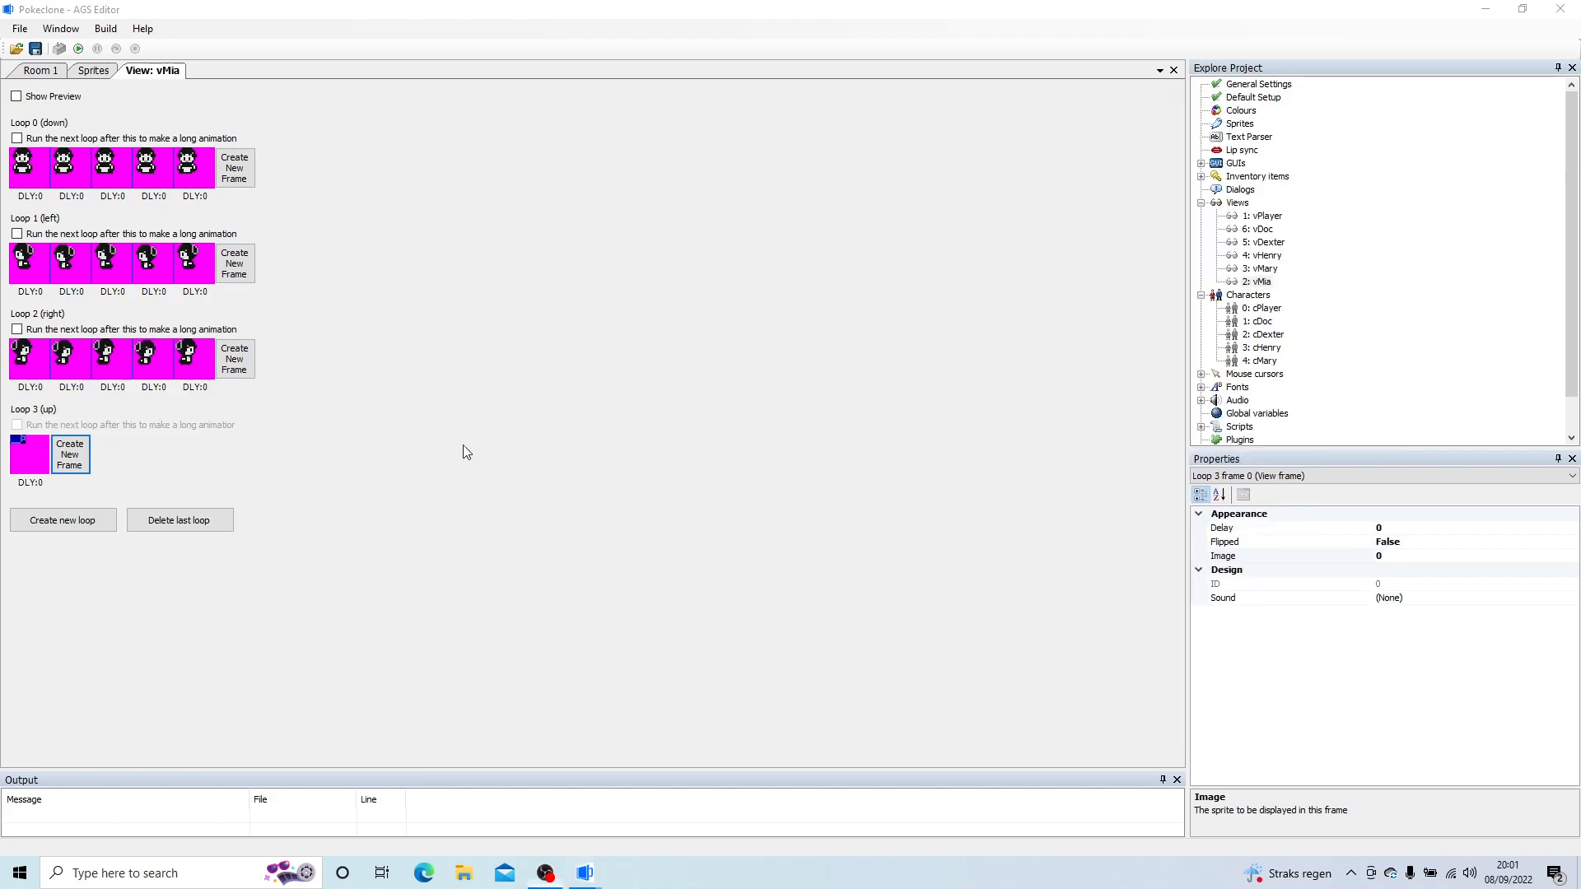
{"action": "double_click", "coordinate": [814, 407]}
{"action": "left_click", "coordinate": [70, 455]}
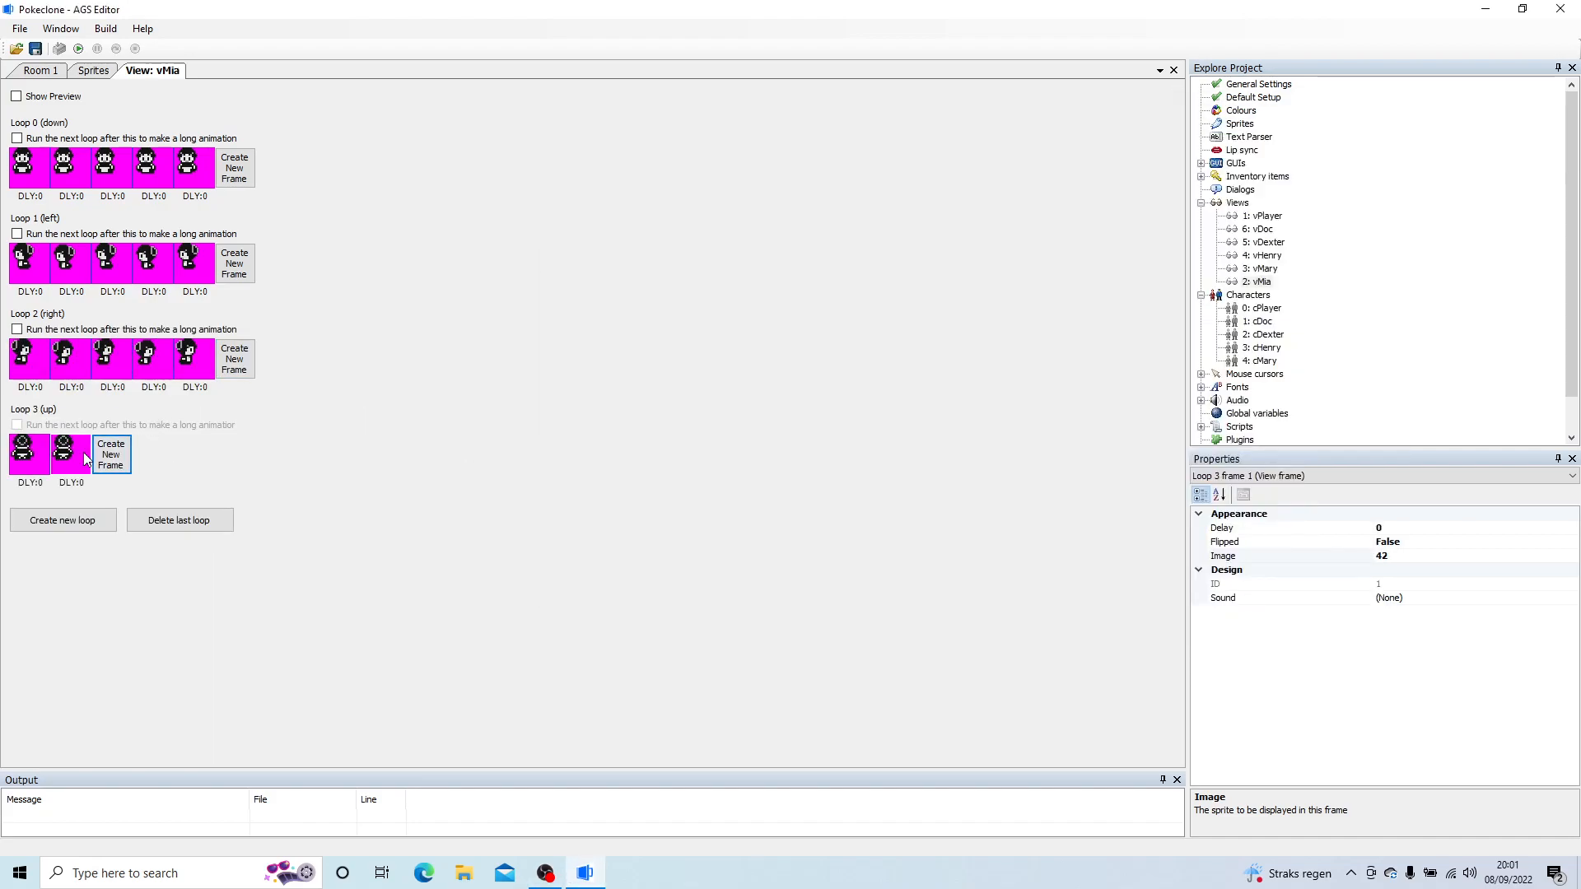
{"action": "left_click", "coordinate": [111, 454]}
{"action": "double_click", "coordinate": [111, 453]}
{"action": "double_click", "coordinate": [802, 368]}
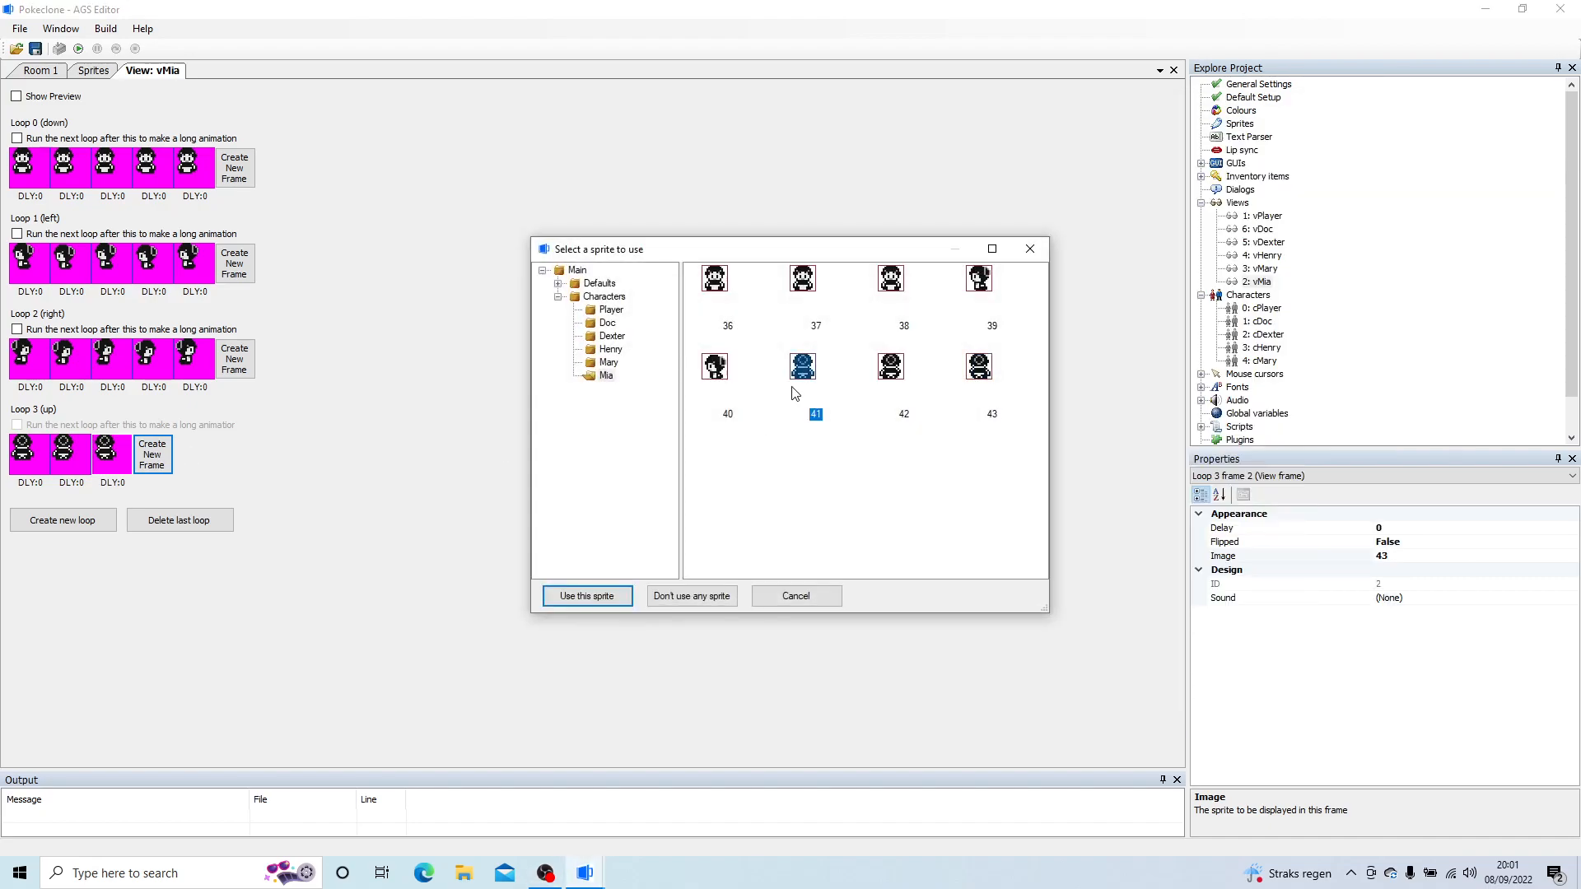
Step: Complete loop 3 (up) with a fourth frame using sprite 43 and a fifth frame using sprite 41
{"action": "left_click", "coordinate": [157, 457]}
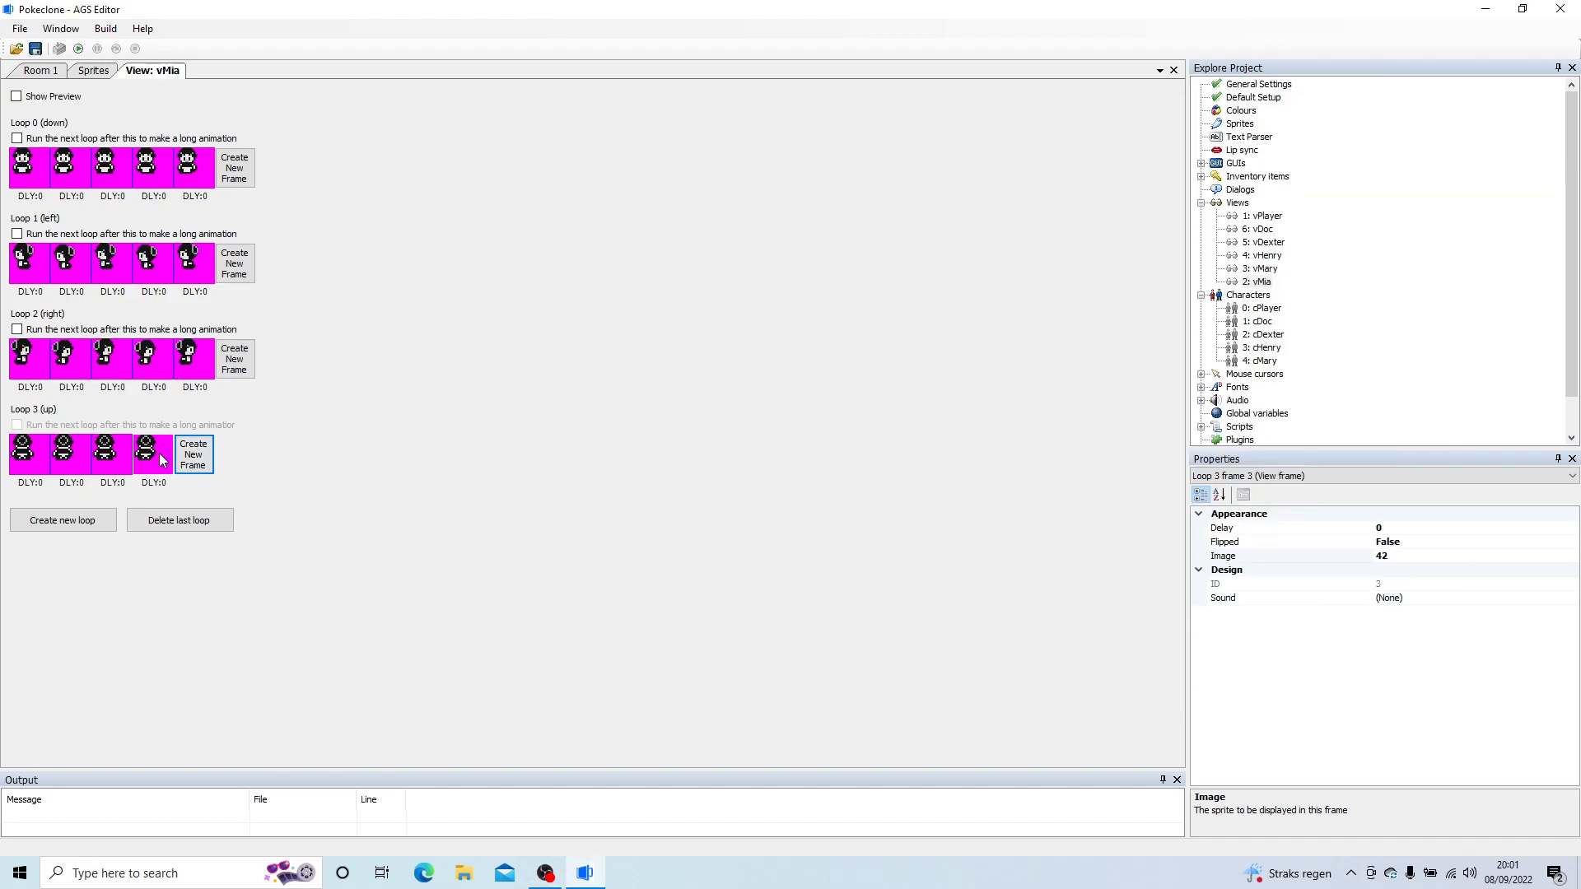
{"action": "double_click", "coordinate": [162, 460]}
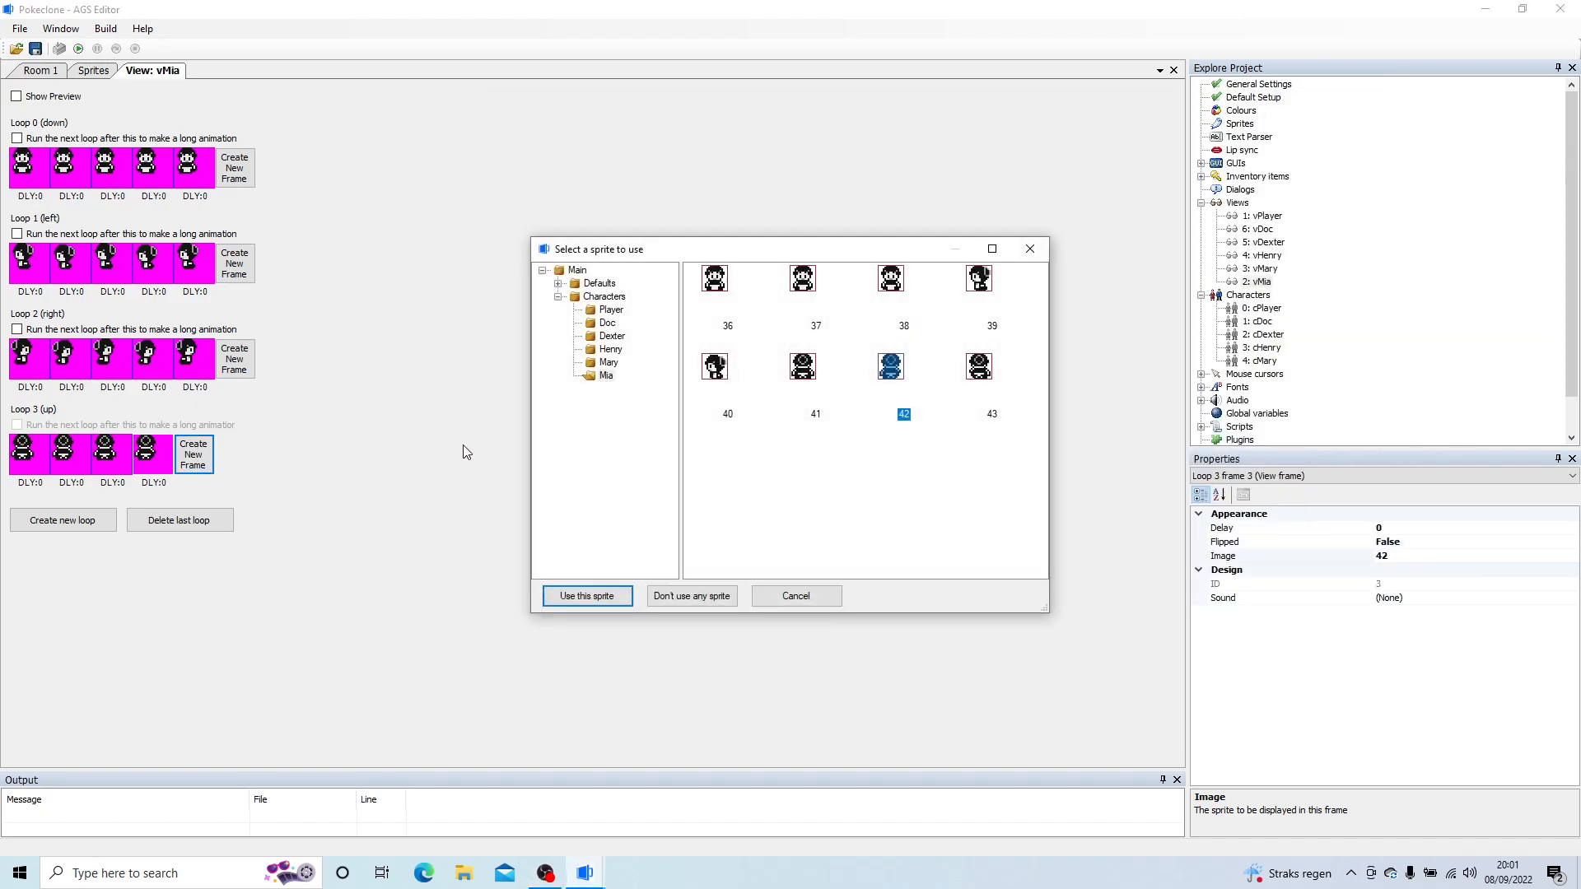
{"action": "left_click", "coordinate": [207, 452]}
{"action": "double_click", "coordinate": [208, 452]}
{"action": "double_click", "coordinate": [805, 369]}
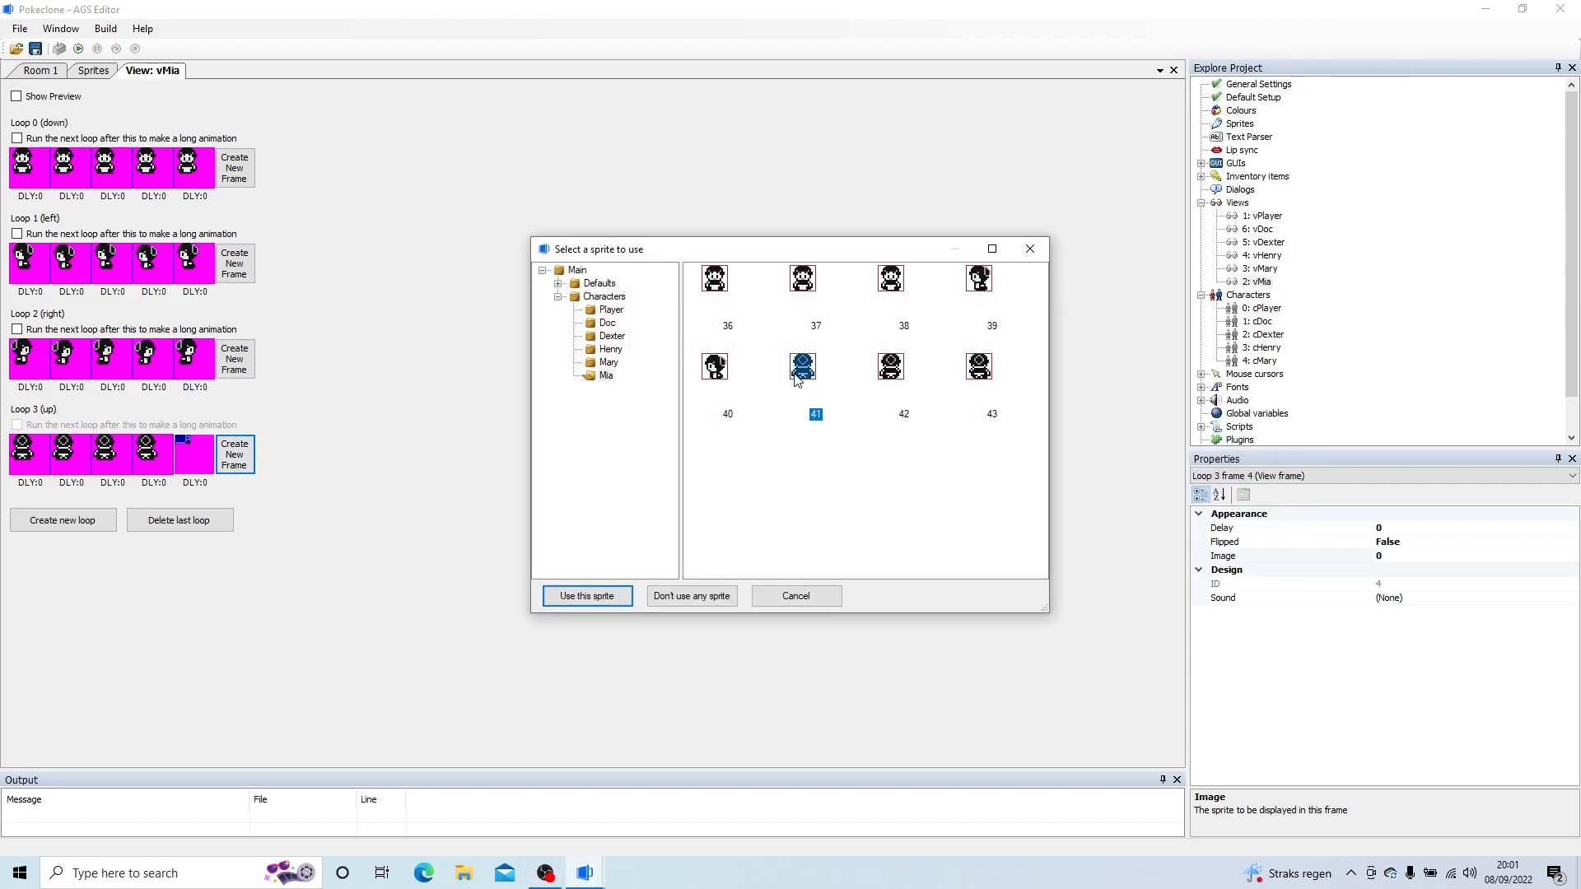
Step: Create a new character in the project's Characters list
{"action": "left_click", "coordinate": [1201, 203]}
{"action": "left_click", "coordinate": [1201, 216]}
{"action": "left_click", "coordinate": [1202, 216]}
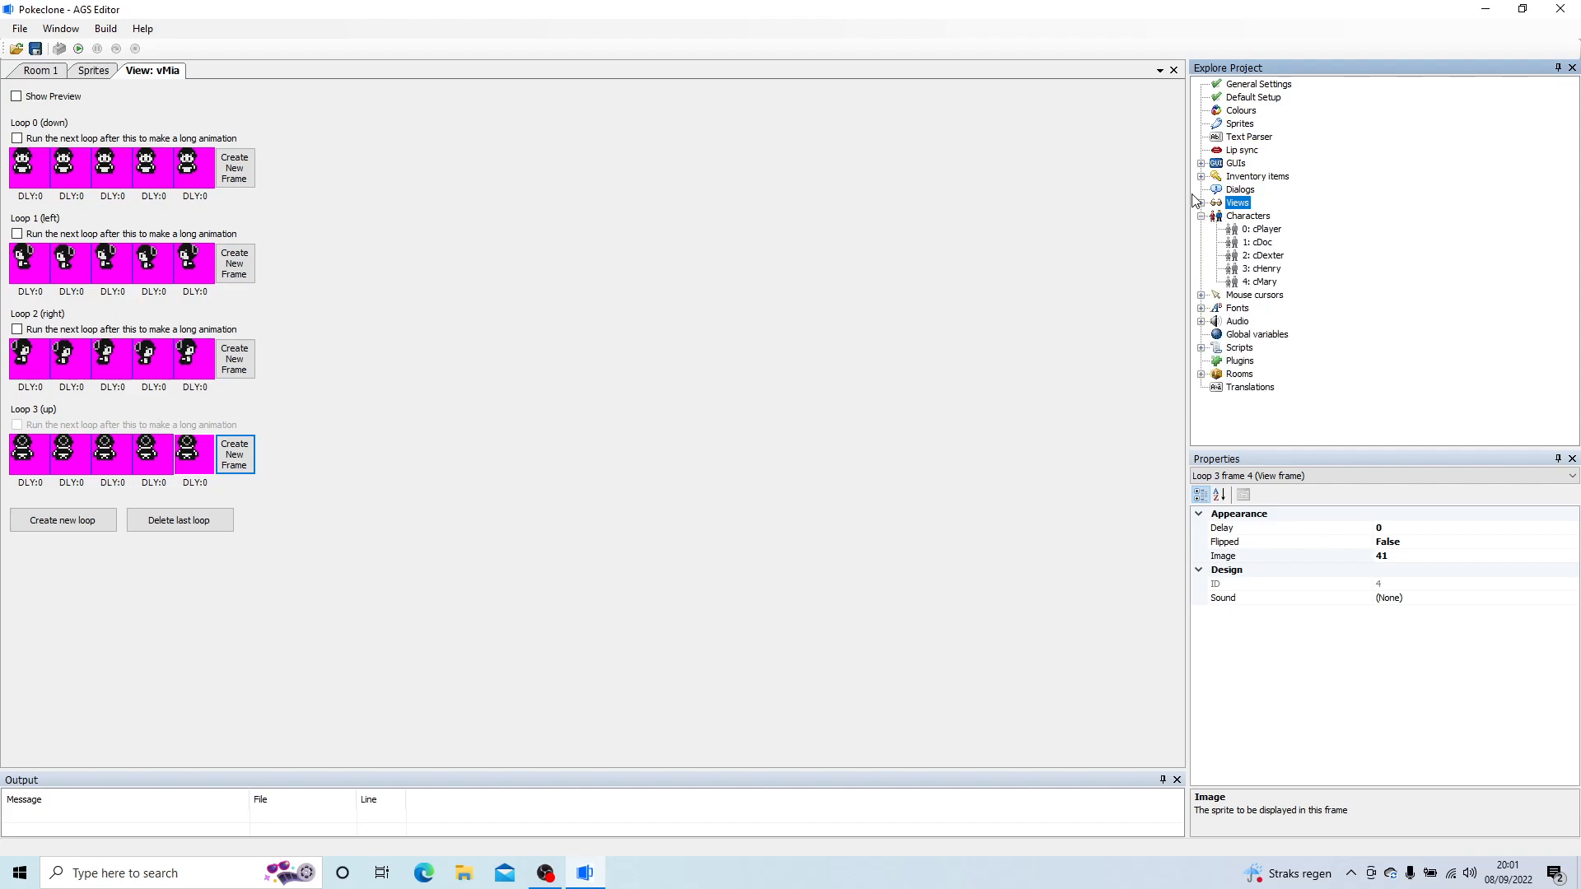
{"action": "left_click", "coordinate": [1201, 204]}
{"action": "right_click", "coordinate": [1252, 295]}
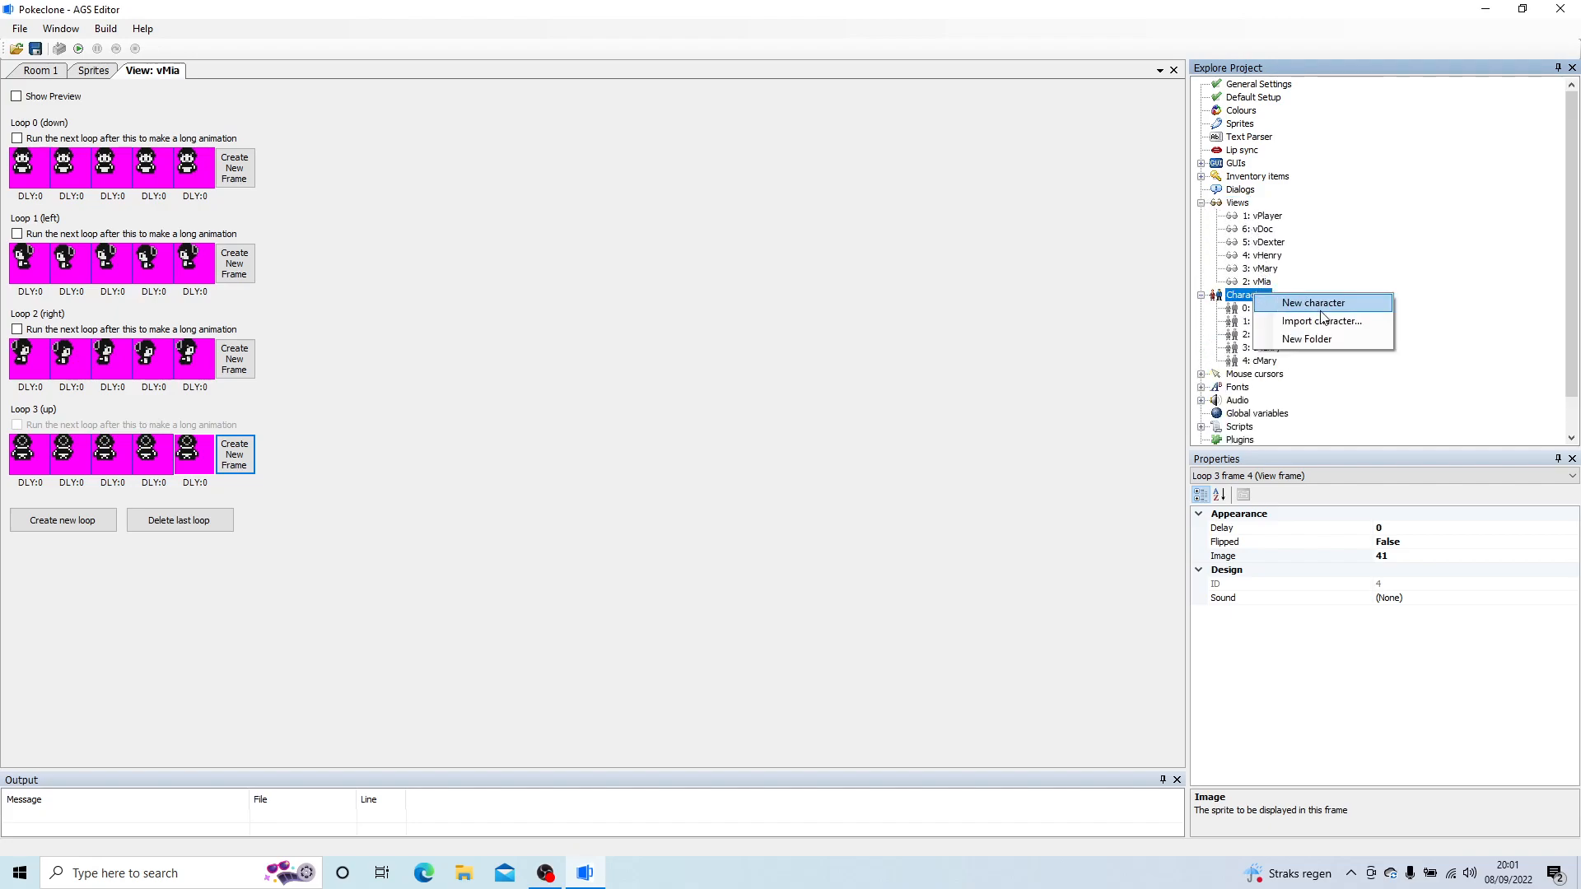
{"action": "left_click", "coordinate": [1323, 301]}
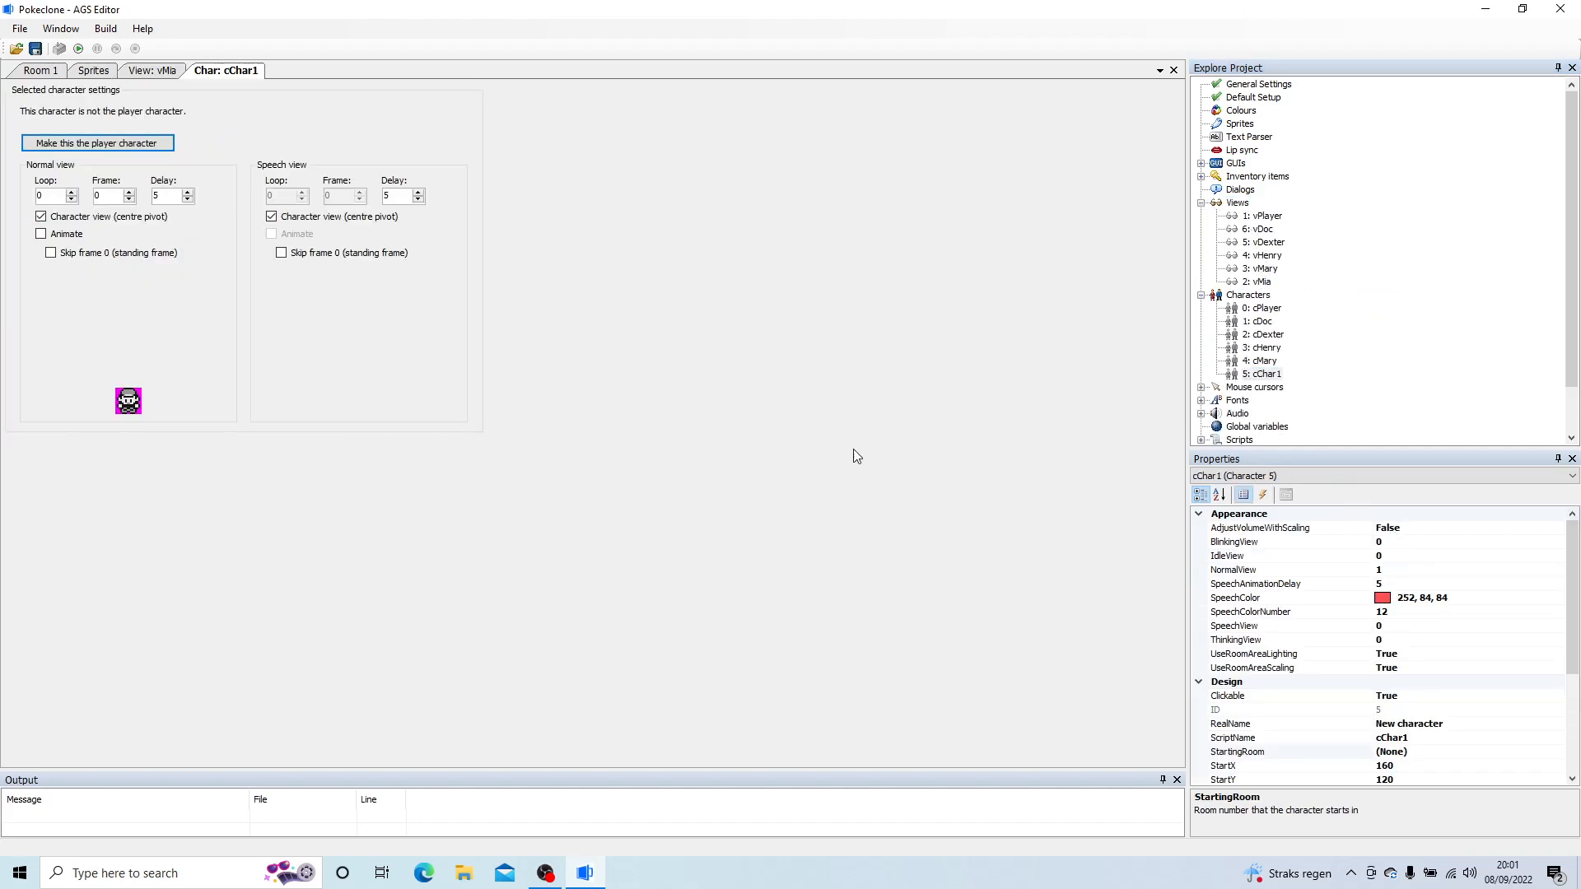
Step: Set the new character's NormalView to view 2, vMia
{"action": "left_click", "coordinate": [1538, 573]}
{"action": "left_click", "coordinate": [1558, 582]}
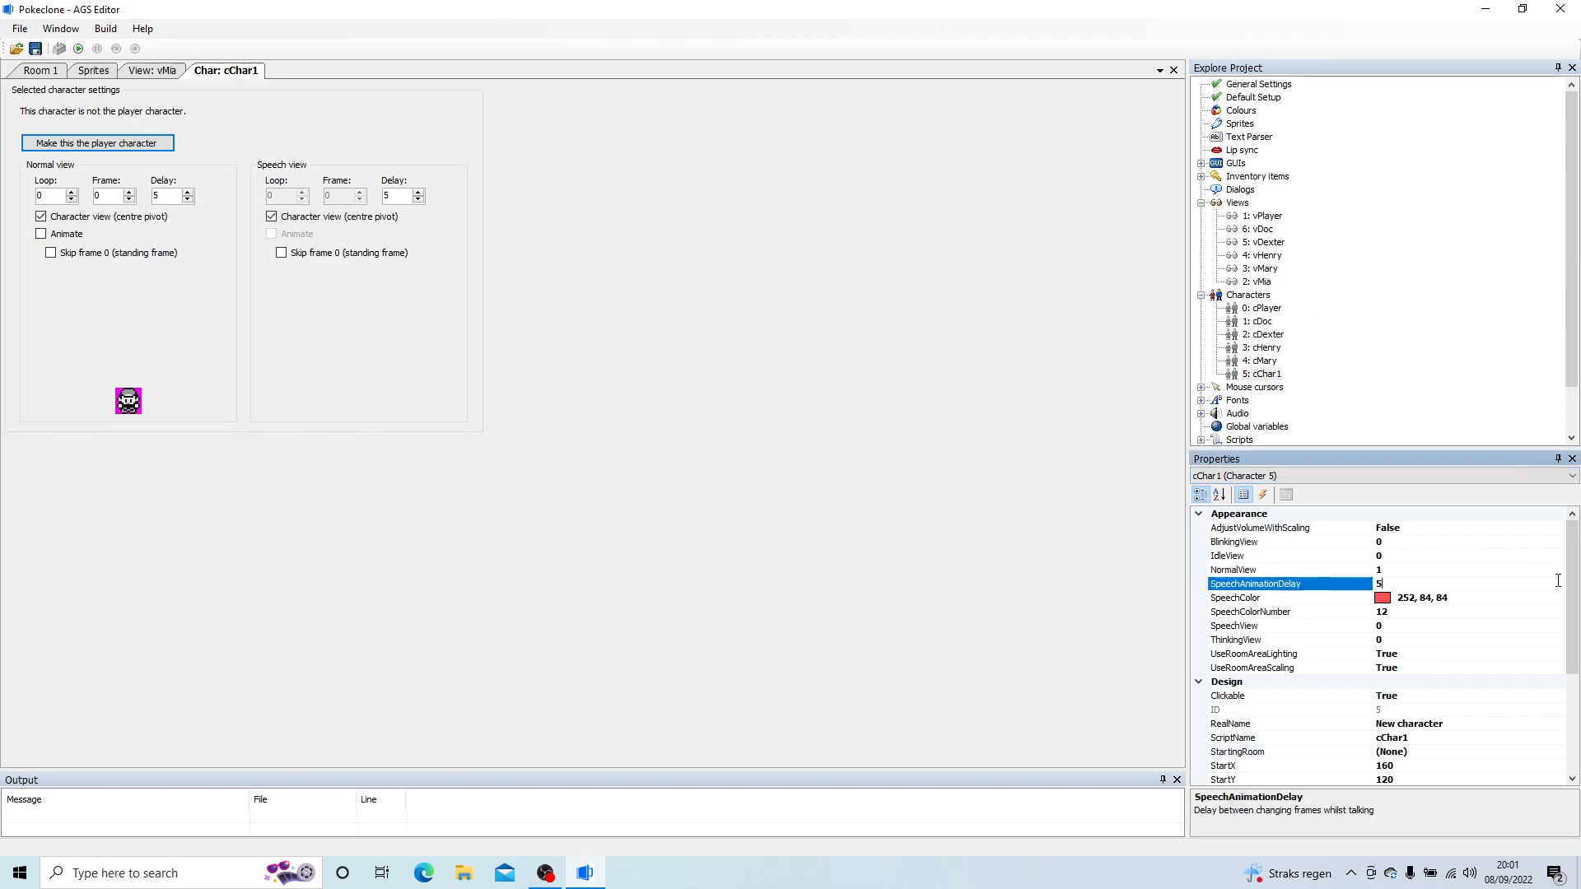
{"action": "left_click", "coordinate": [1561, 570]}
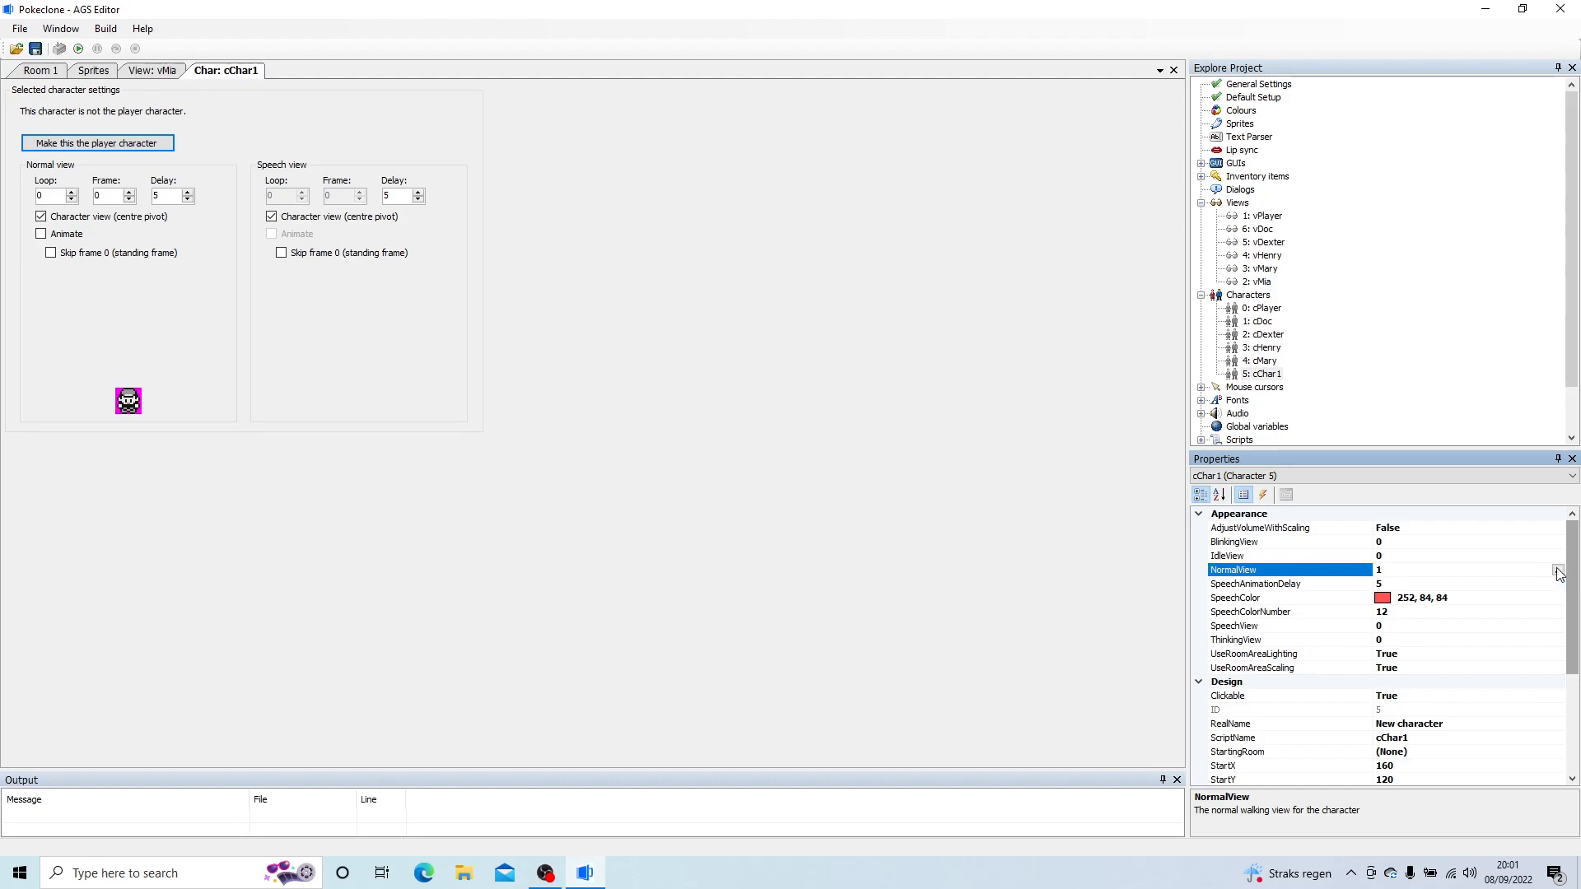
{"action": "left_click", "coordinate": [1557, 570]}
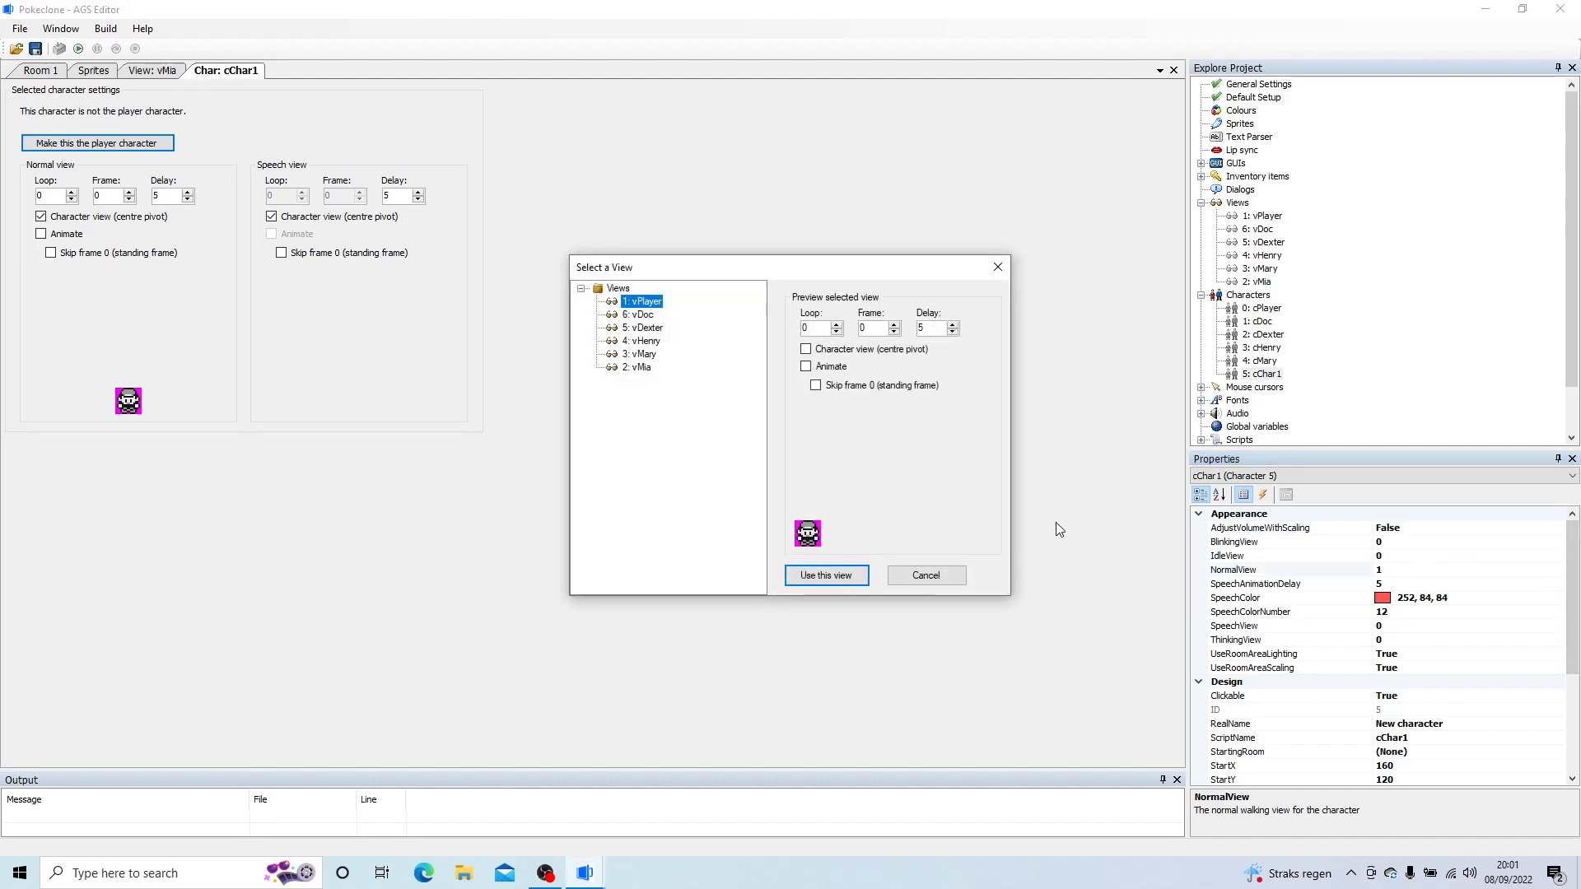
{"action": "left_click", "coordinate": [632, 367]}
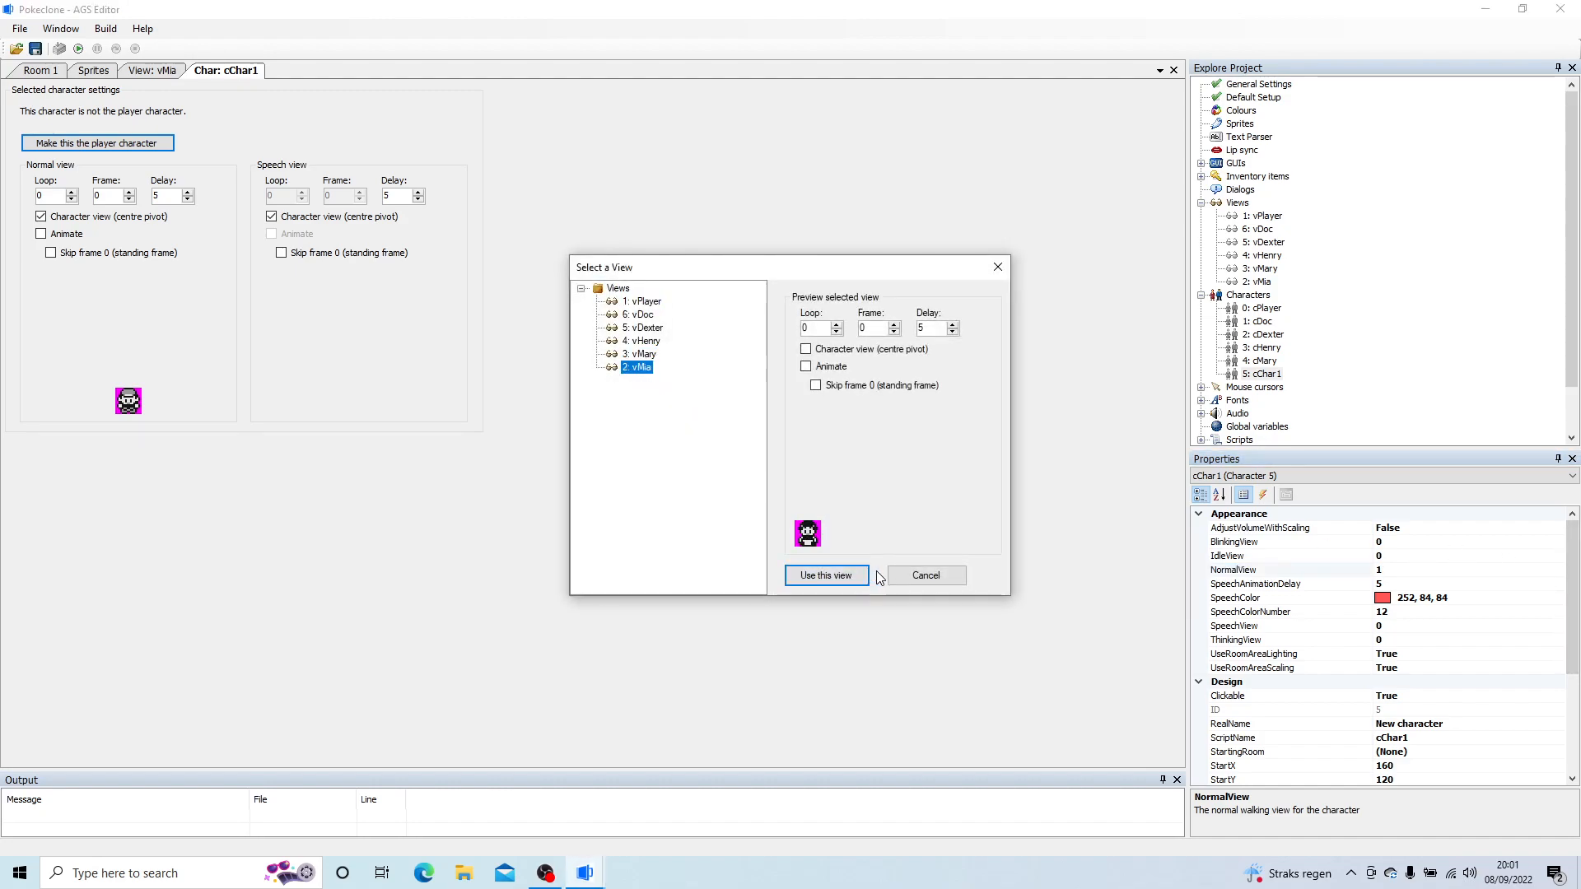
{"action": "left_click", "coordinate": [832, 575]}
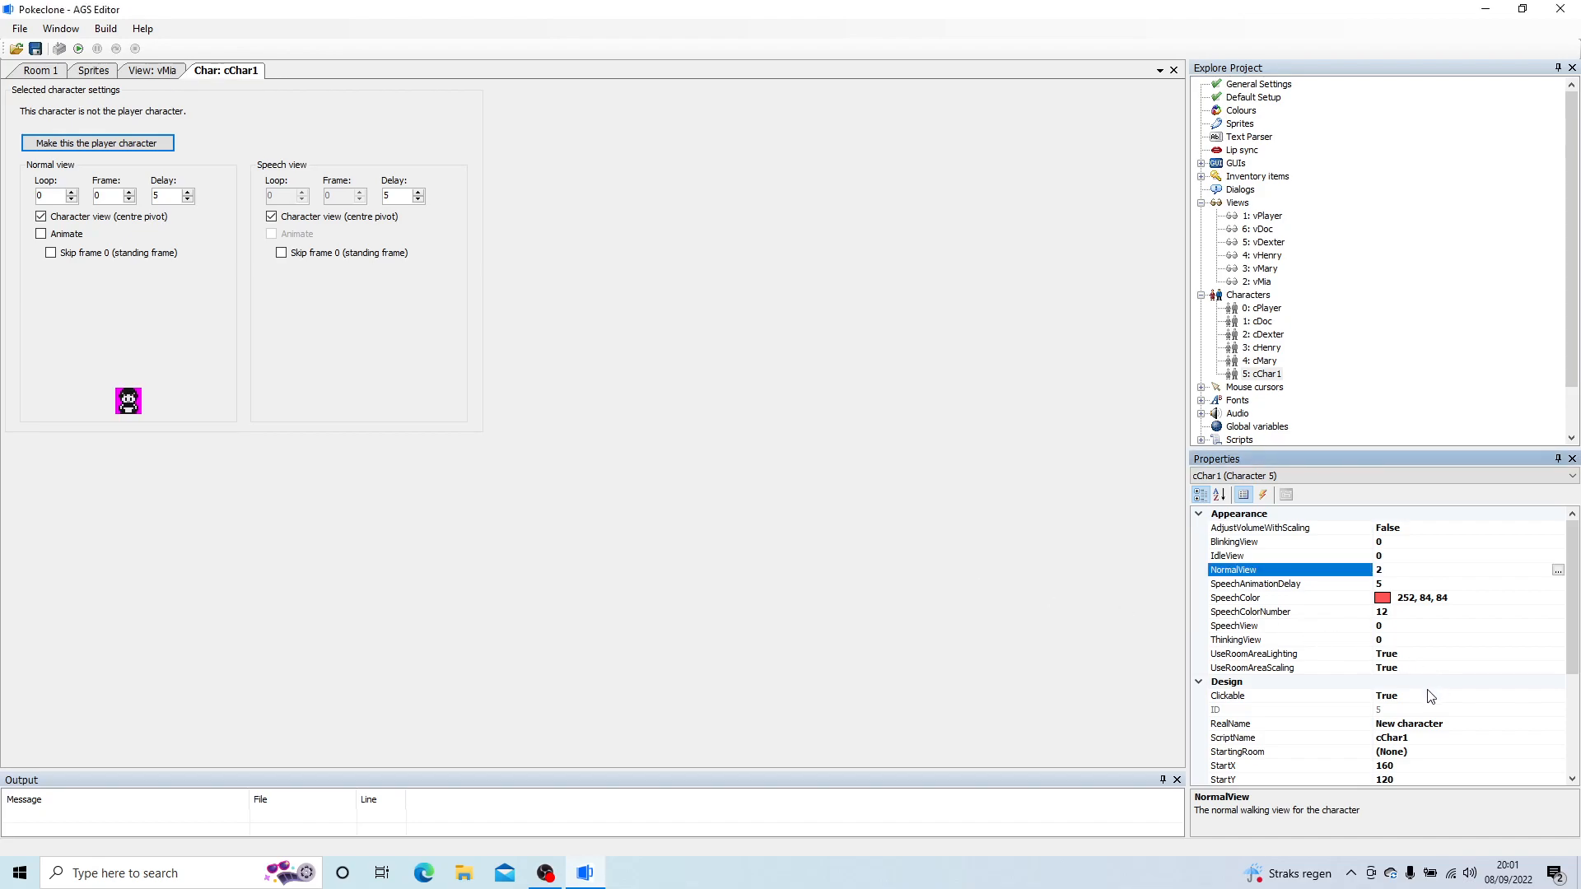
Step: Set the new character's RealName to Mia and its ScriptName to cMia
{"action": "left_click", "coordinate": [1429, 724]}
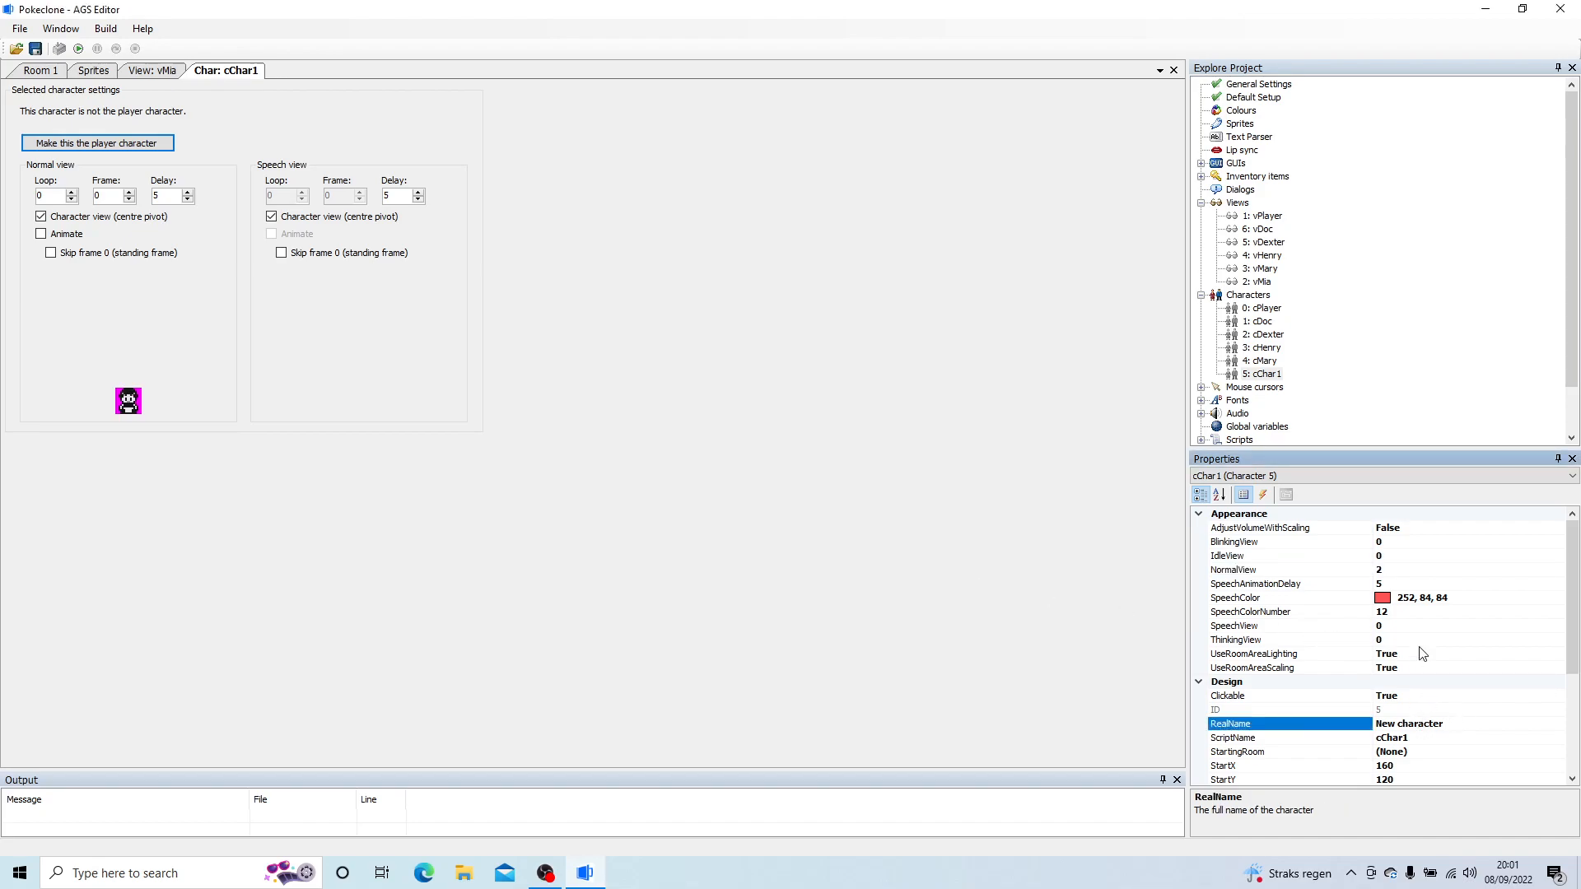
{"action": "left_click_drag", "start_coordinate": [1464, 723], "coordinate": [1285, 710]}
{"action": "type", "text": "M"}
{"action": "left_click", "coordinate": [1440, 739]}
{"action": "type", "text": "cMia"}
{"action": "key", "text": "Return"}
{"action": "left_click", "coordinate": [1462, 752]}
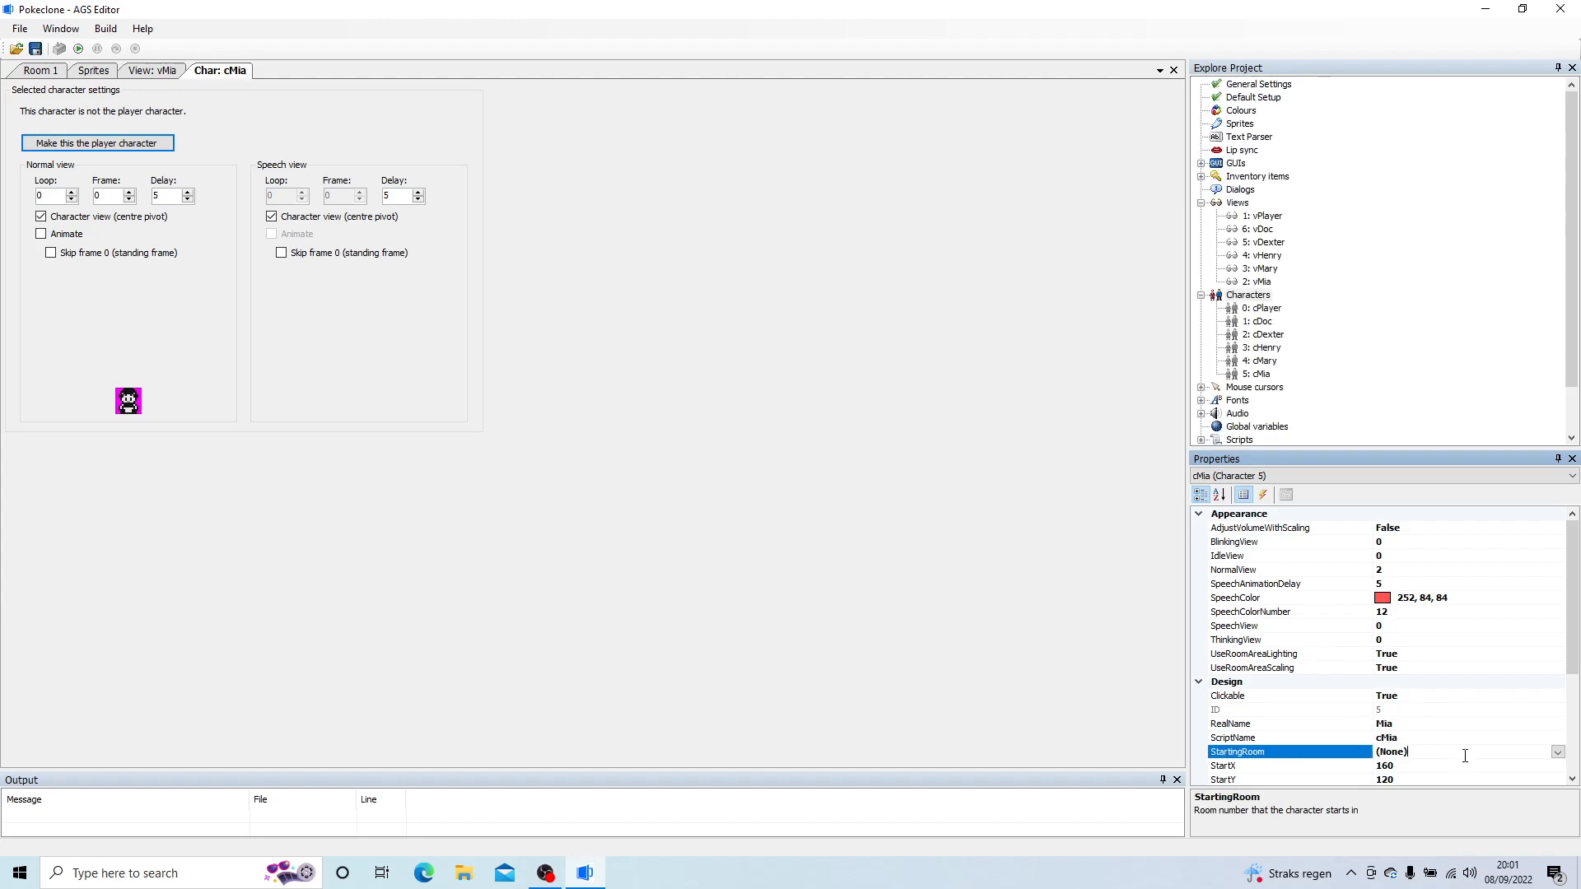
Step: Set cMia's MovementLinkedToAnimation property to False
{"action": "scroll", "coordinate": [1573, 659], "scroll_direction": "down", "scroll_amount": 2}
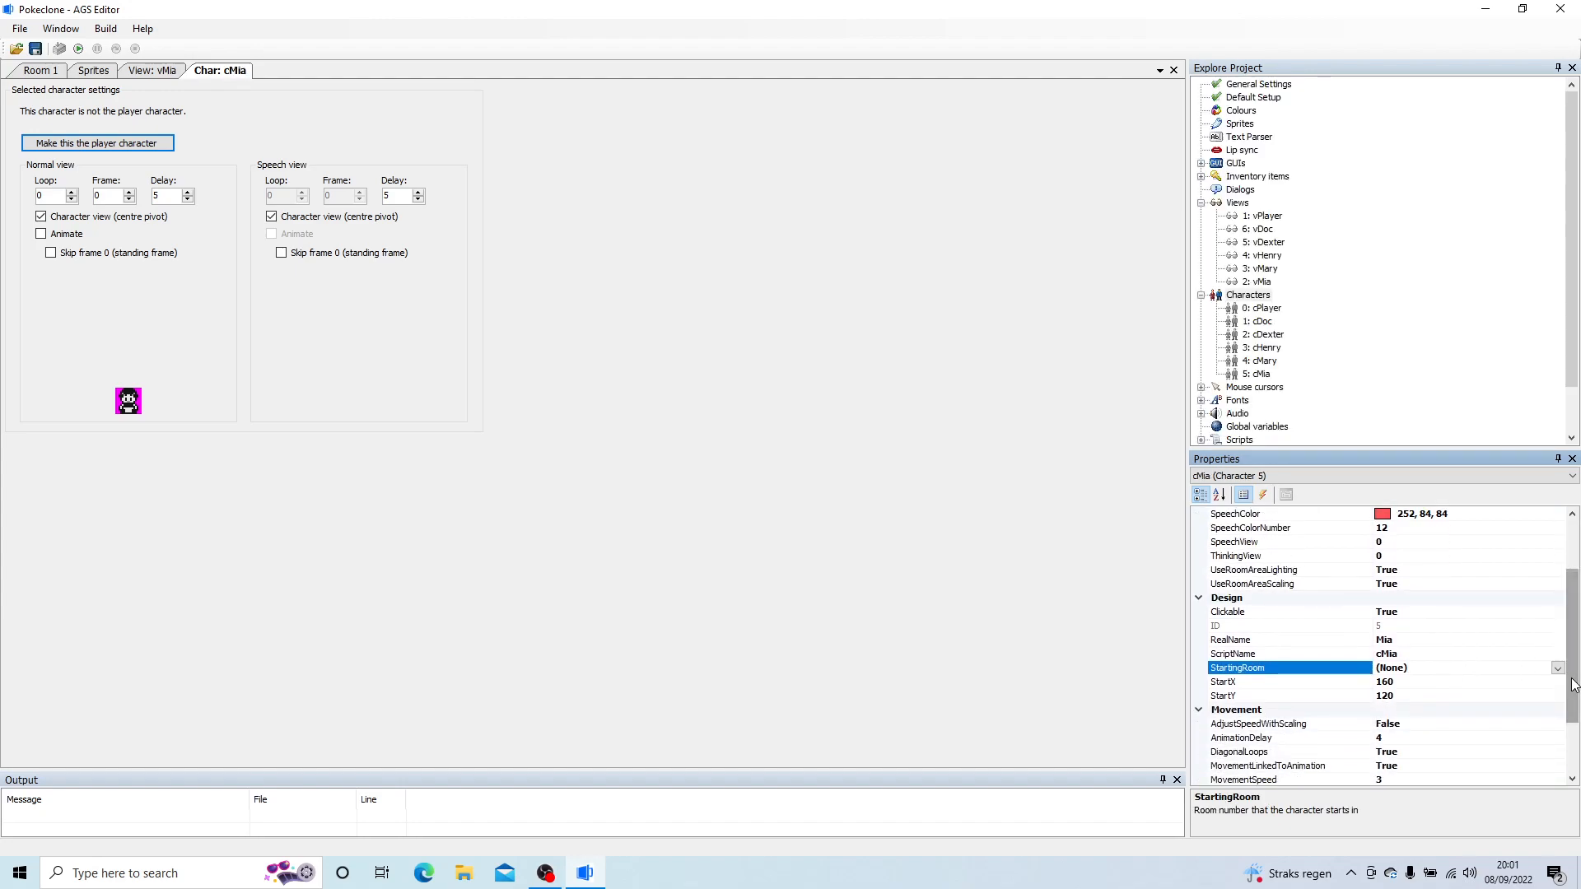
{"action": "left_click", "coordinate": [1454, 737]}
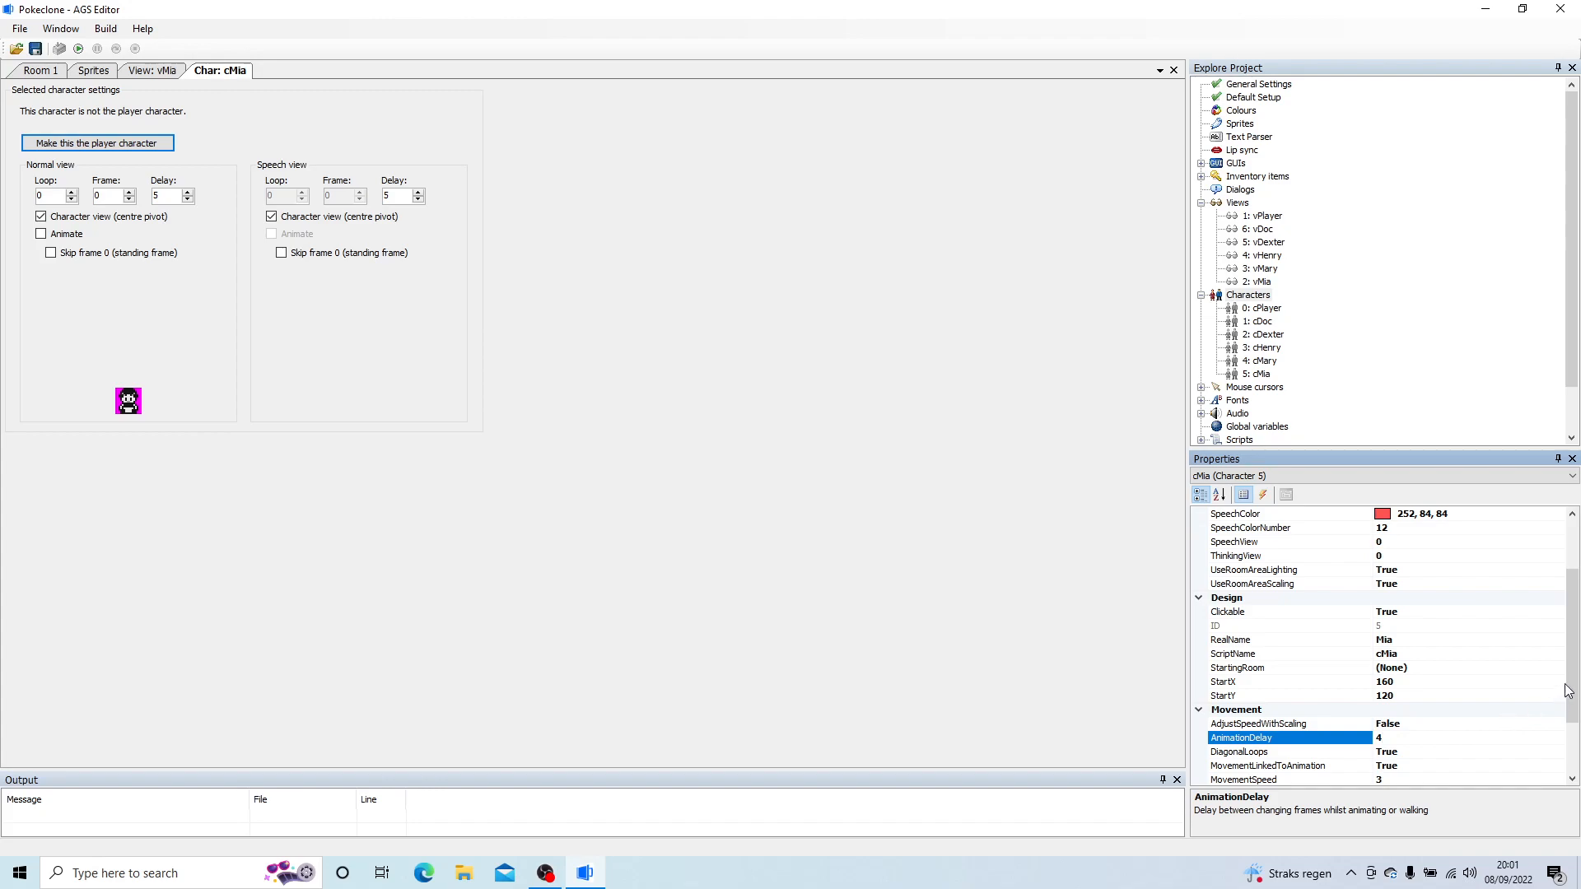
{"action": "scroll", "coordinate": [1562, 693], "scroll_direction": "down", "scroll_amount": 2}
{"action": "left_click", "coordinate": [1461, 682]}
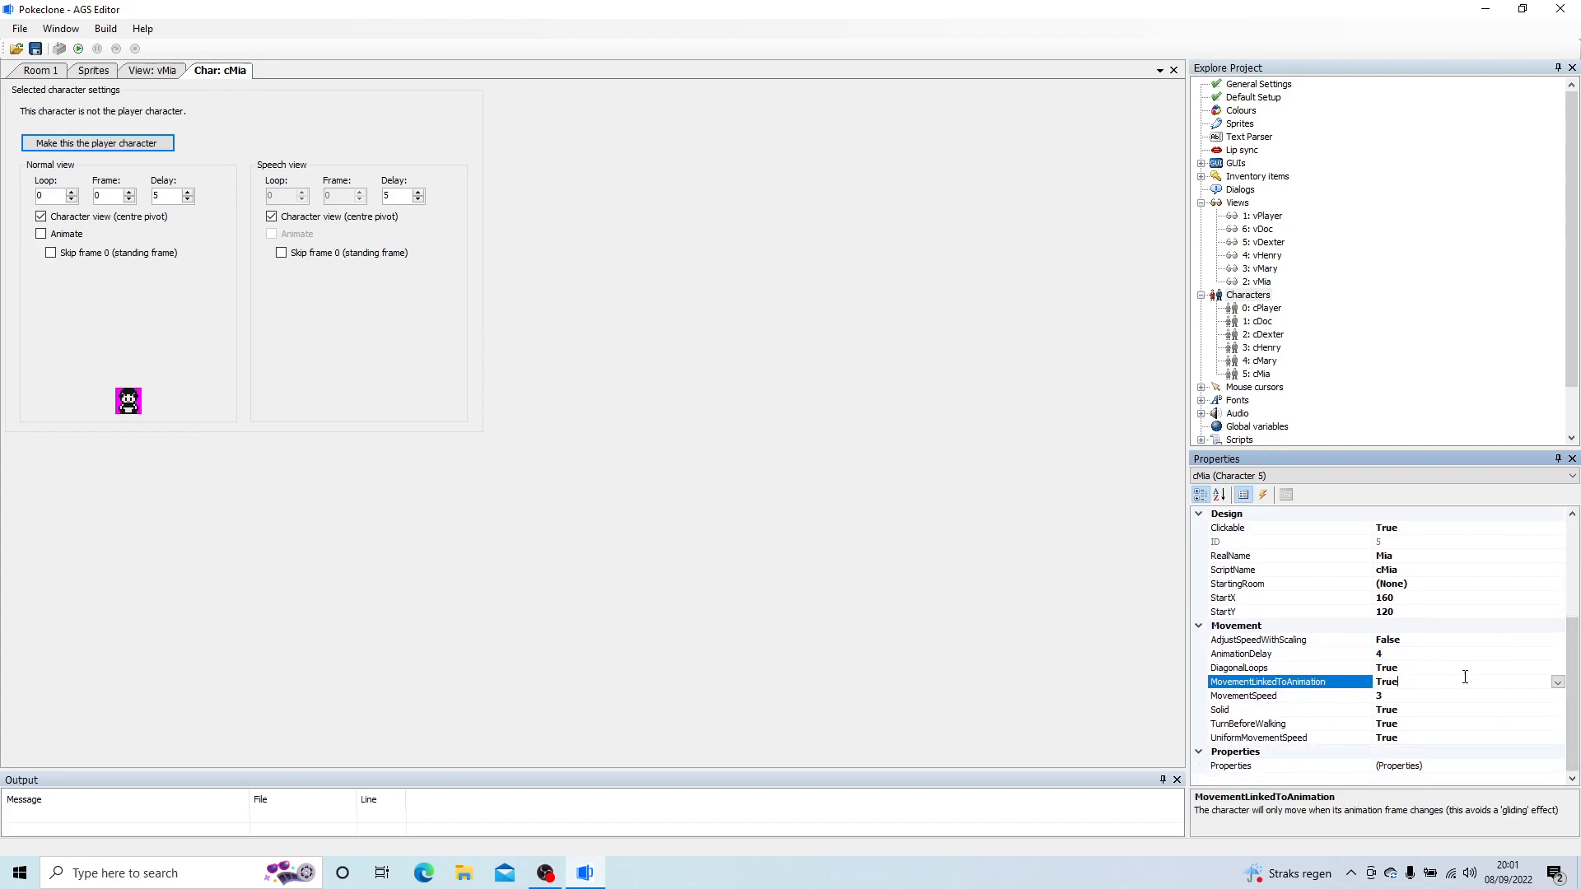
{"action": "left_click", "coordinate": [1557, 682]}
{"action": "left_click", "coordinate": [1400, 712]}
Step: Set cMia's AnimationDelay to 6 and MovementSpeed to 2
{"action": "left_click", "coordinate": [1416, 654]}
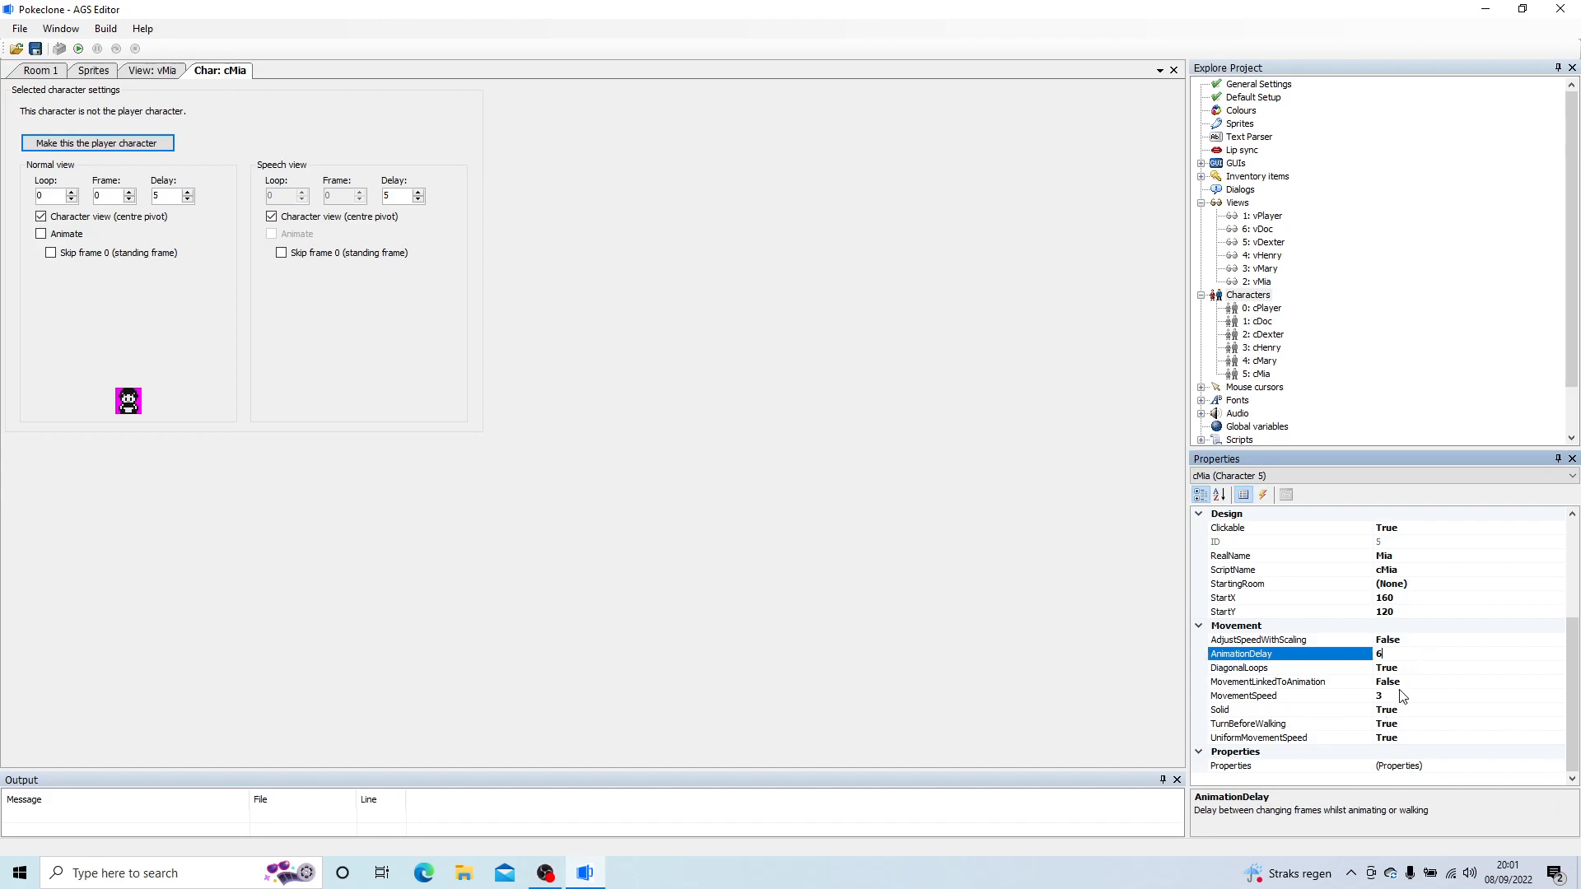
{"action": "type", "text": "6"}
{"action": "key", "text": "Down"}
{"action": "key", "text": "Down"}
{"action": "type", "text": "2"}
{"action": "left_click", "coordinate": [820, 561]}
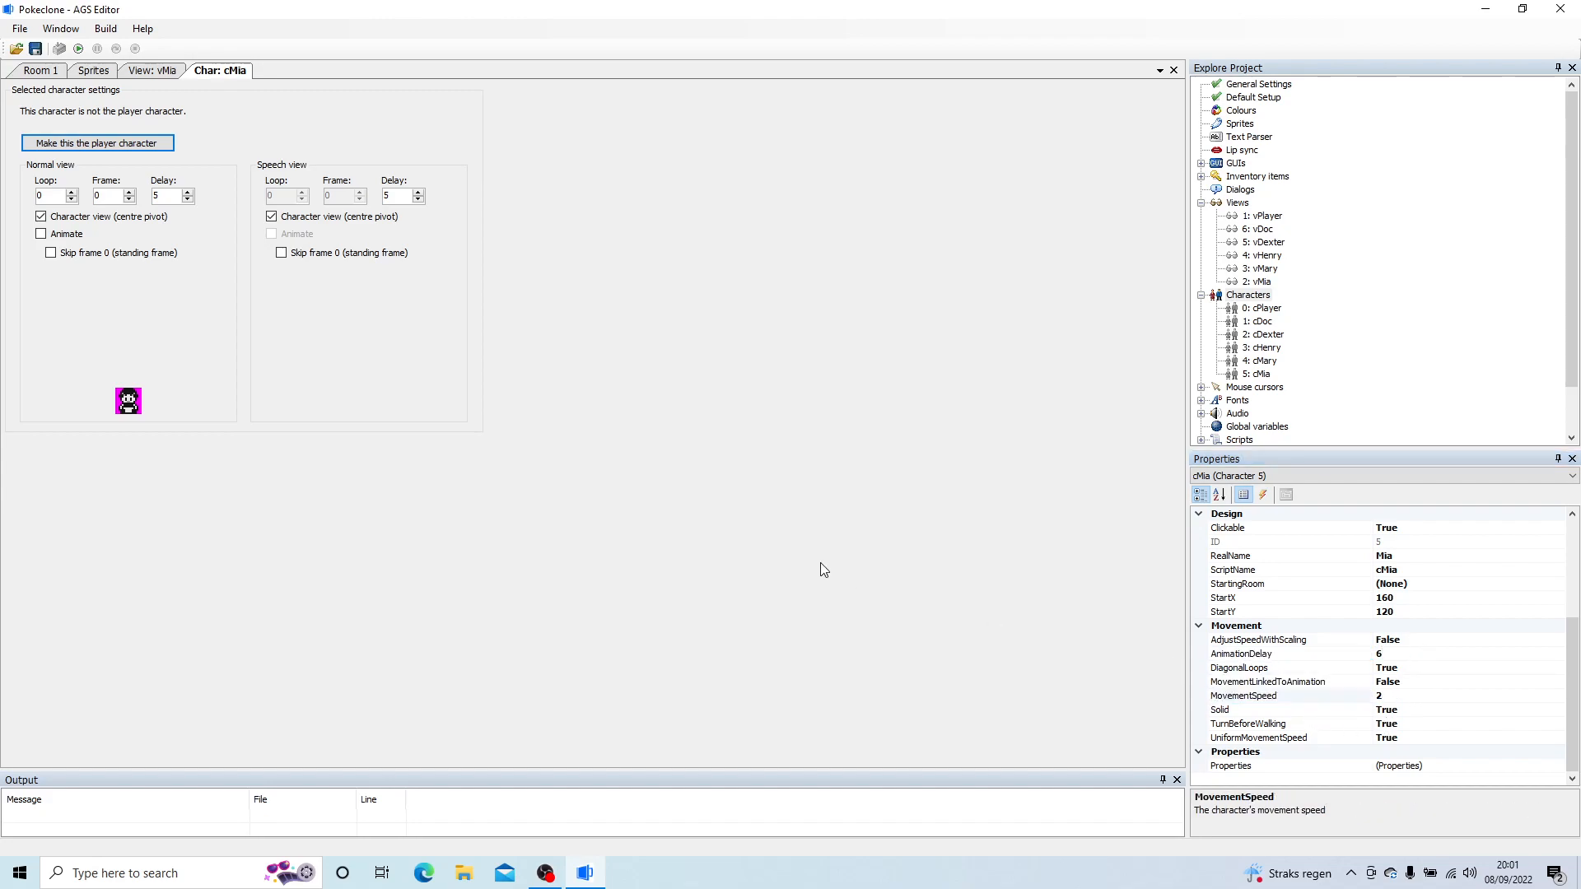
Step: Close the cMia character editor and the vMia view editor
{"action": "right_click", "coordinate": [210, 72]}
{"action": "left_click", "coordinate": [241, 80]}
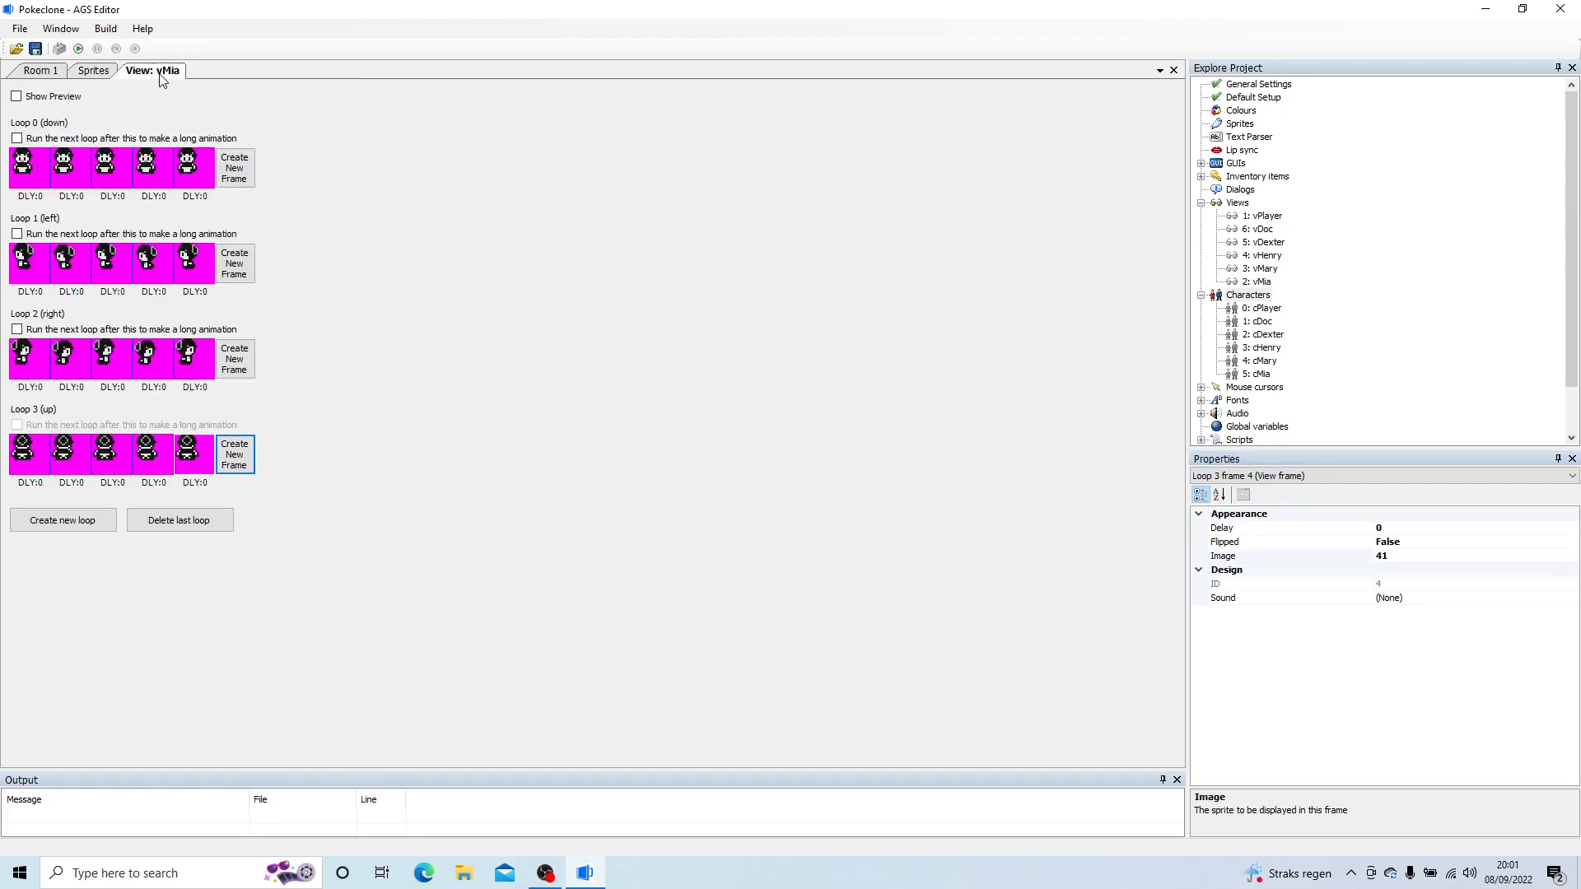
{"action": "right_click", "coordinate": [156, 72]}
{"action": "left_click", "coordinate": [185, 80]}
Step: Add a sprite subfolder named Sopie inside the Characters sprite folder
{"action": "left_click", "coordinate": [74, 114]}
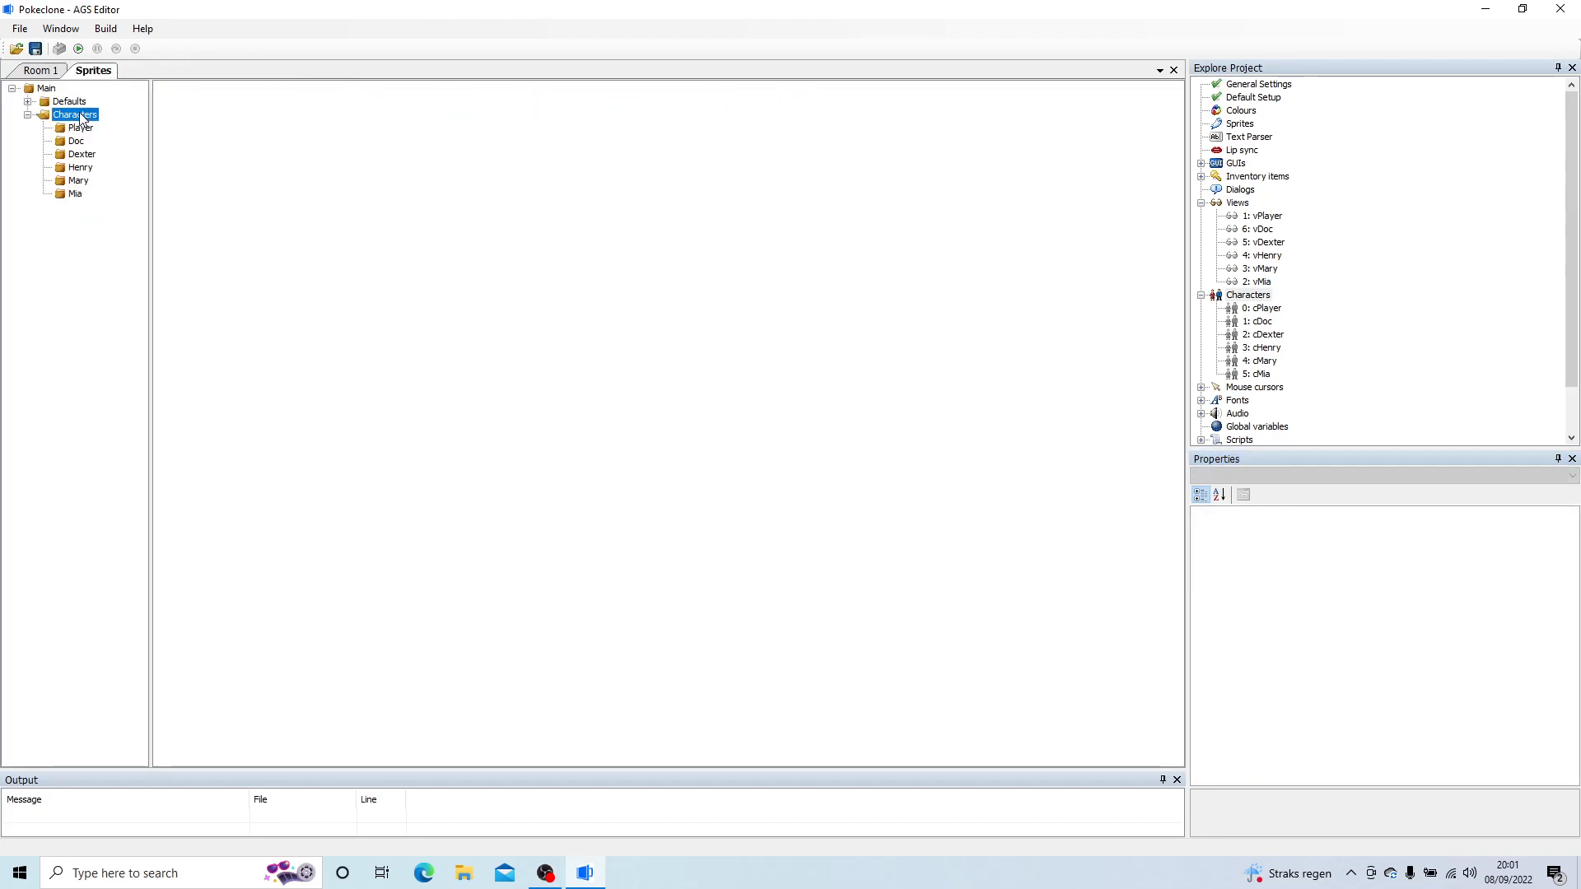
{"action": "right_click", "coordinate": [80, 114]}
{"action": "left_click", "coordinate": [140, 141]}
{"action": "type", "text": "Sopie"}
{"action": "key", "text": "Return"}
Step: Import all eight images from the Sophie artwork folder into the Sopie sprite folder, using the top-left pixel as transparent colour
{"action": "right_click", "coordinate": [242, 191]}
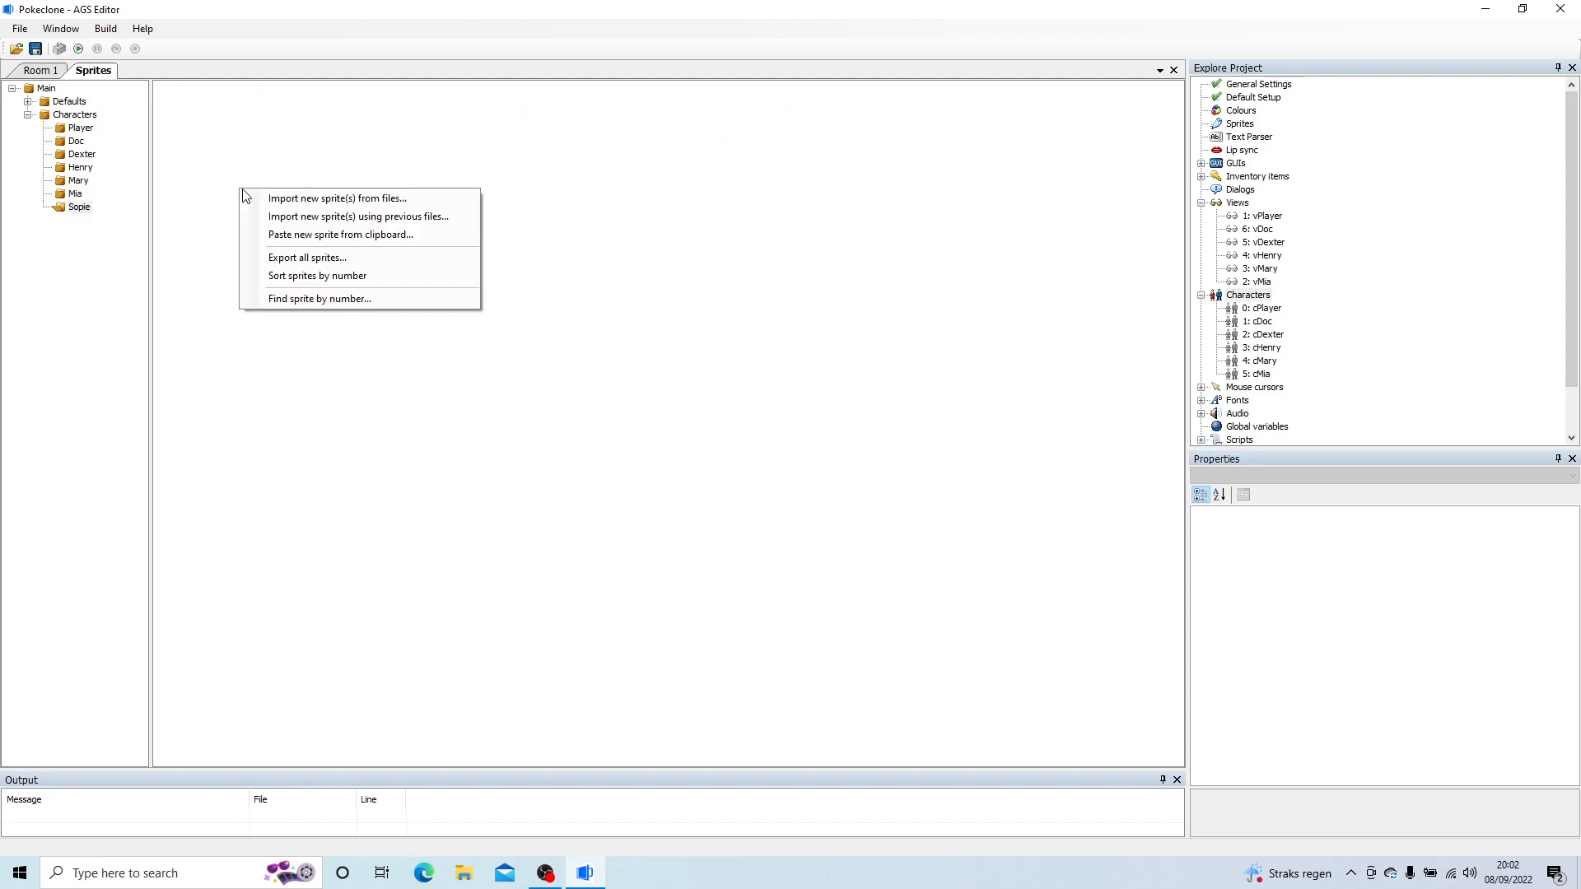
{"action": "left_click", "coordinate": [320, 199]}
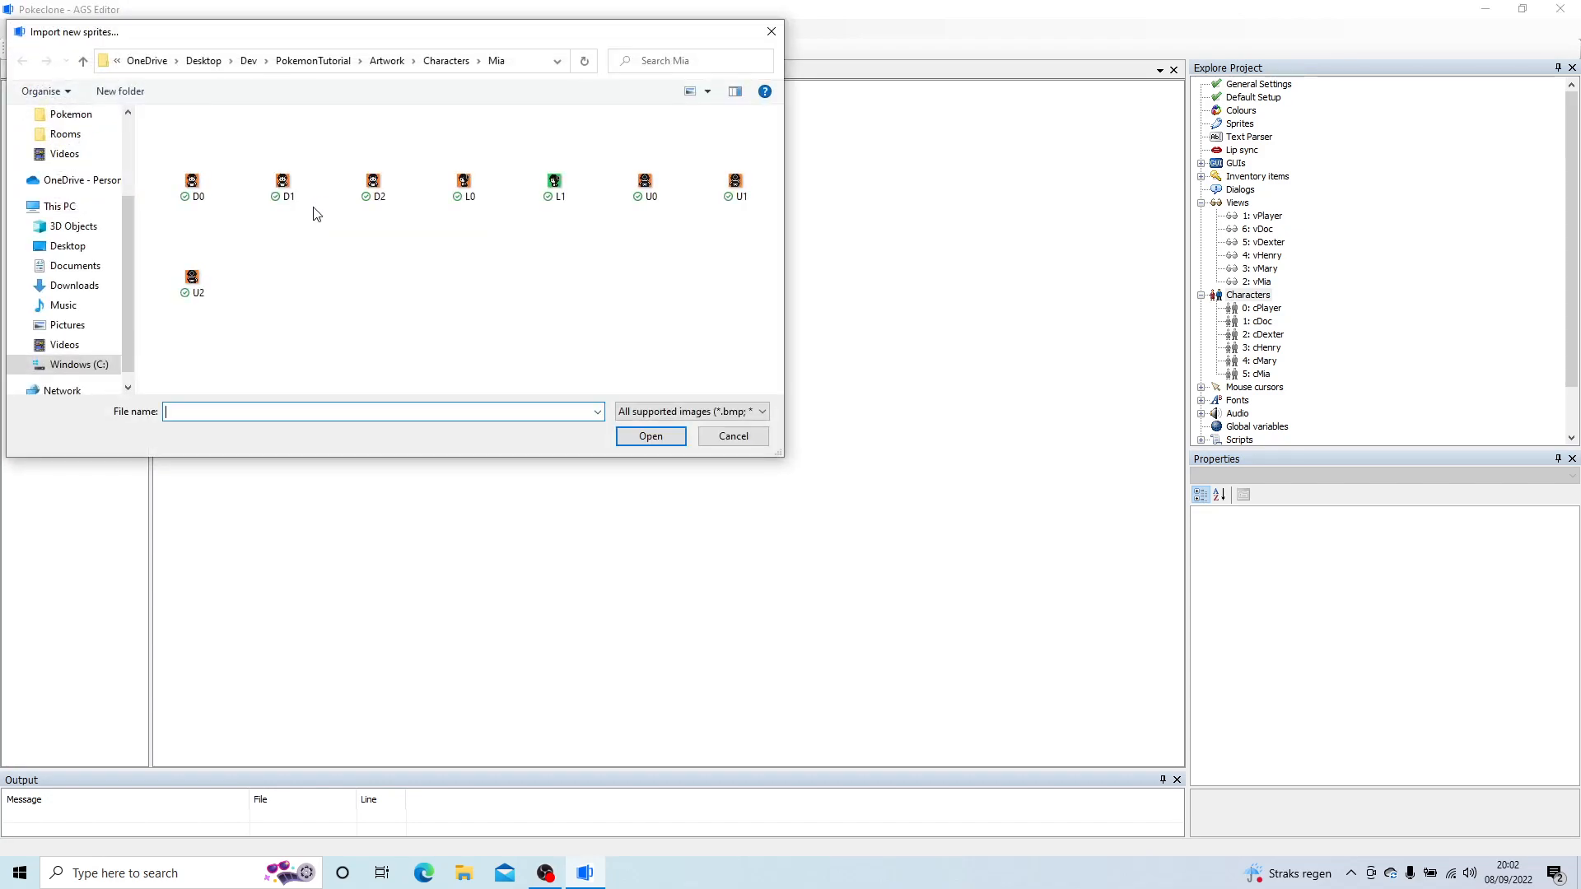
{"action": "left_click", "coordinate": [446, 61]}
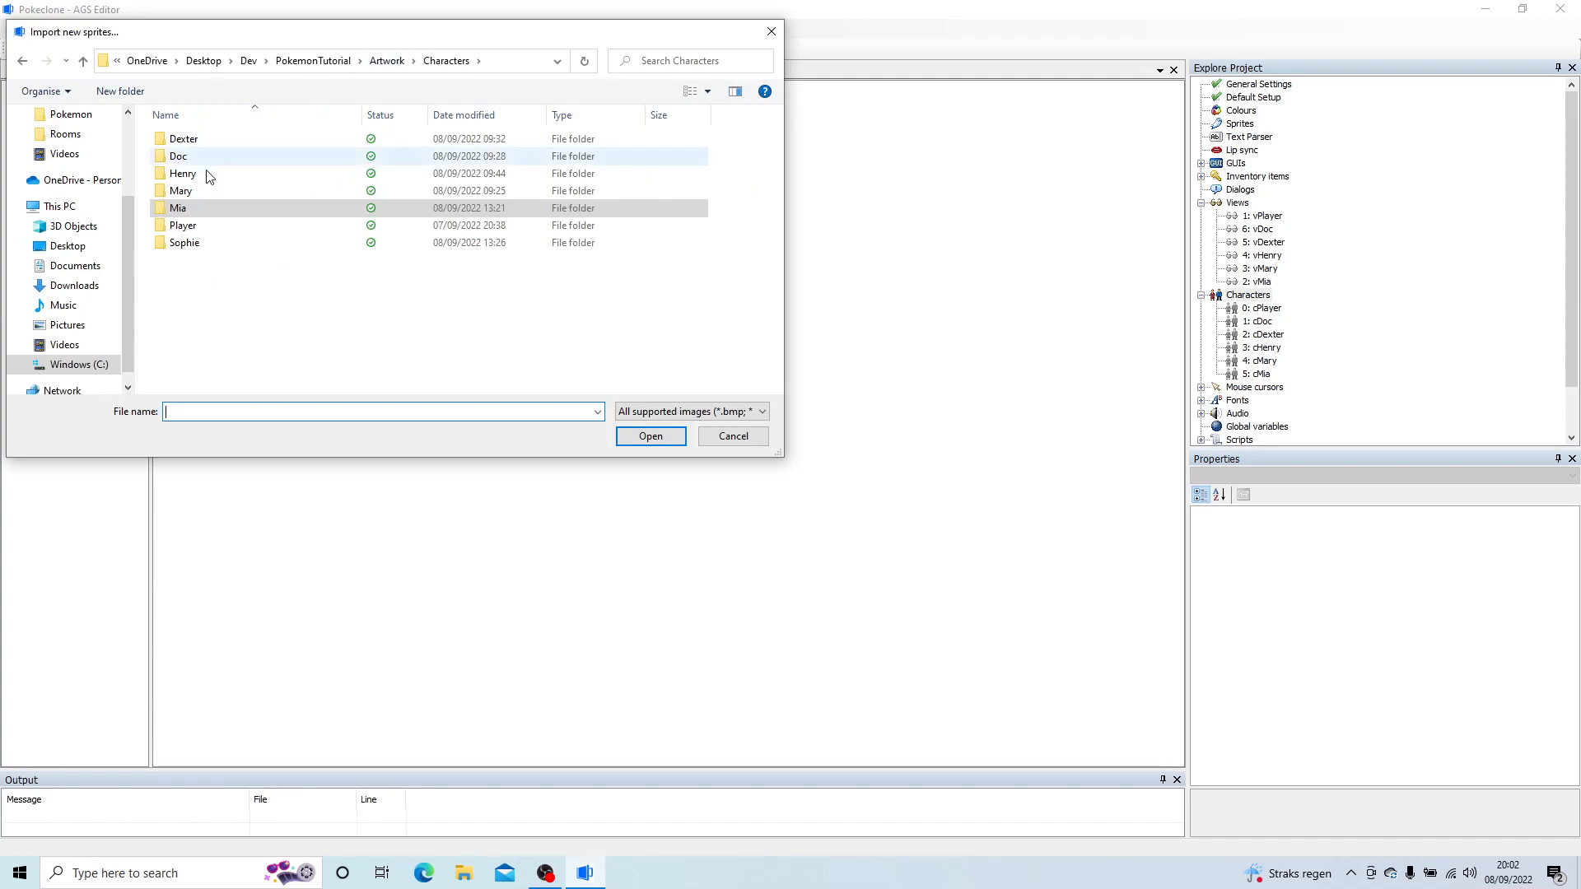
{"action": "double_click", "coordinate": [184, 243]}
{"action": "left_click", "coordinate": [201, 247]}
{"action": "key", "text": "ctrl+a"}
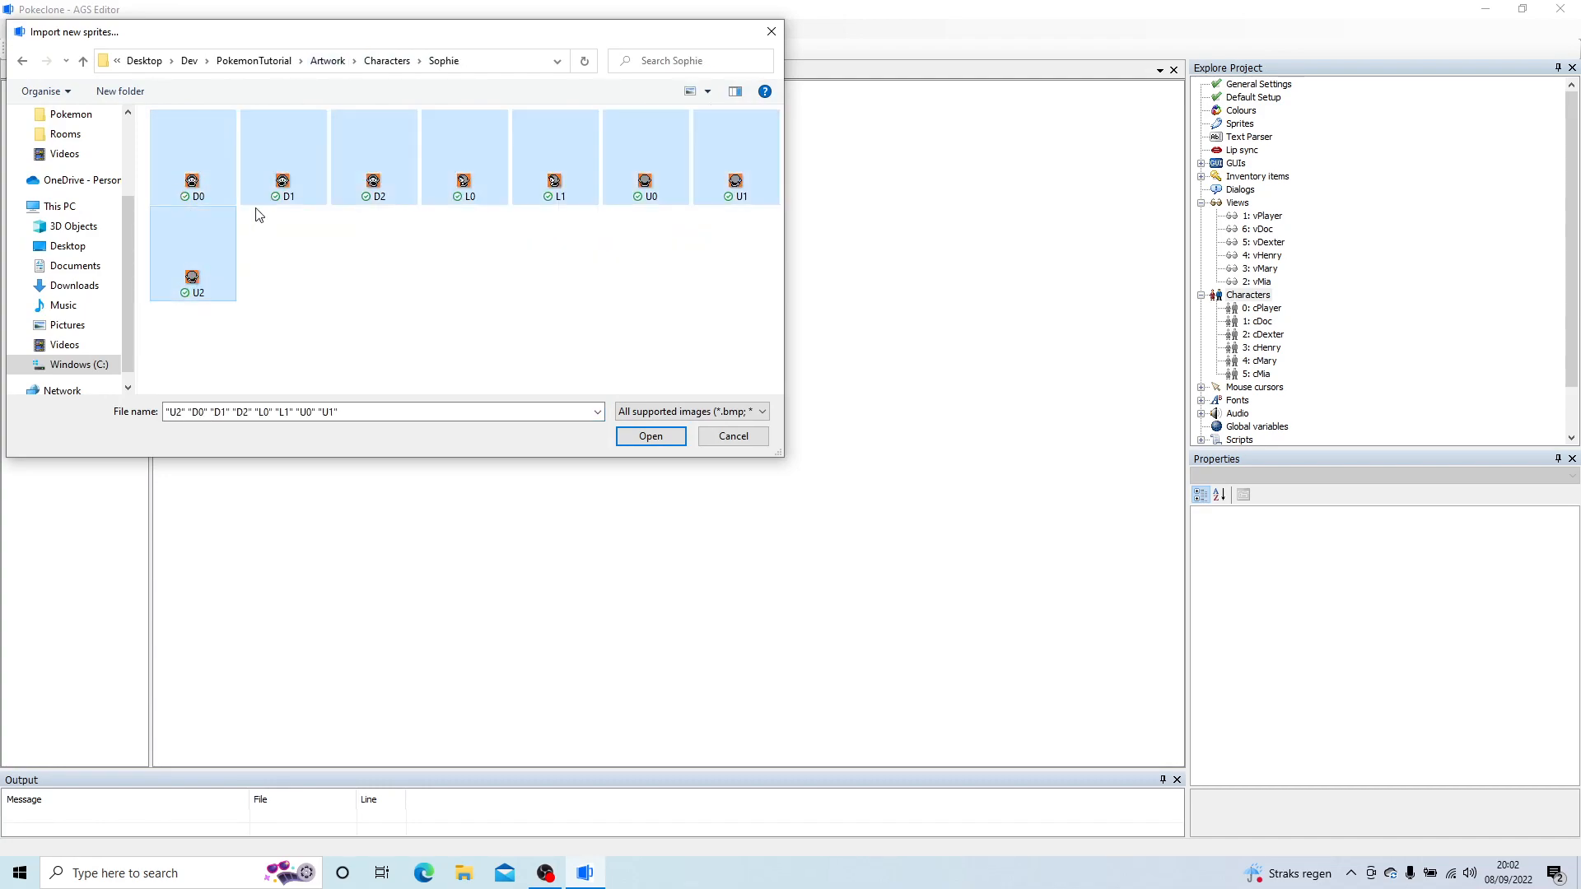
{"action": "left_click", "coordinate": [652, 436]}
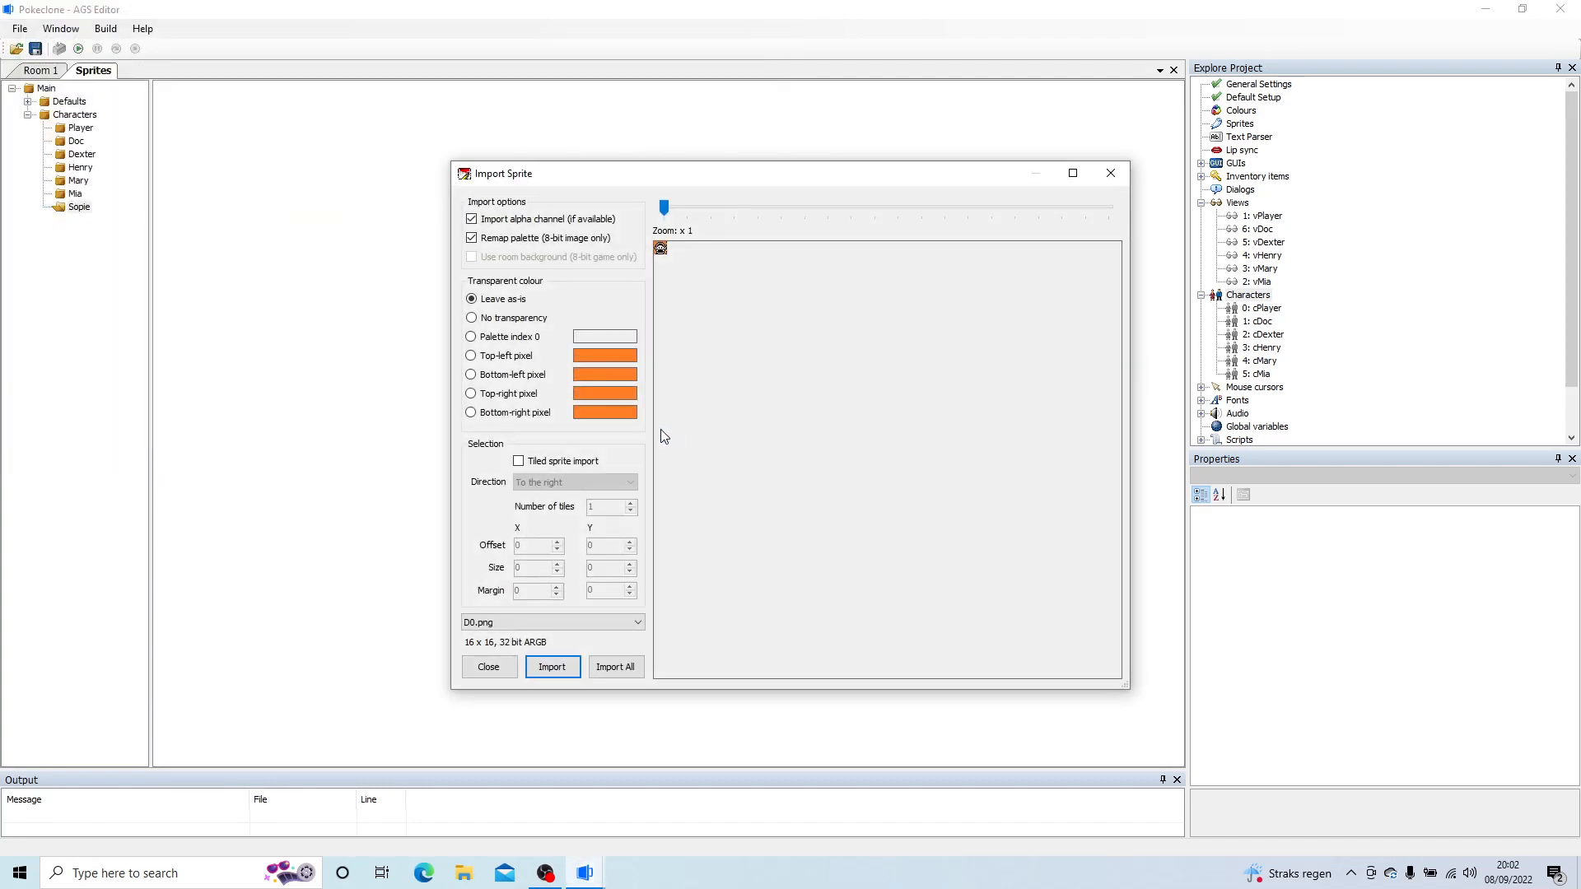
{"action": "left_click", "coordinate": [508, 355]}
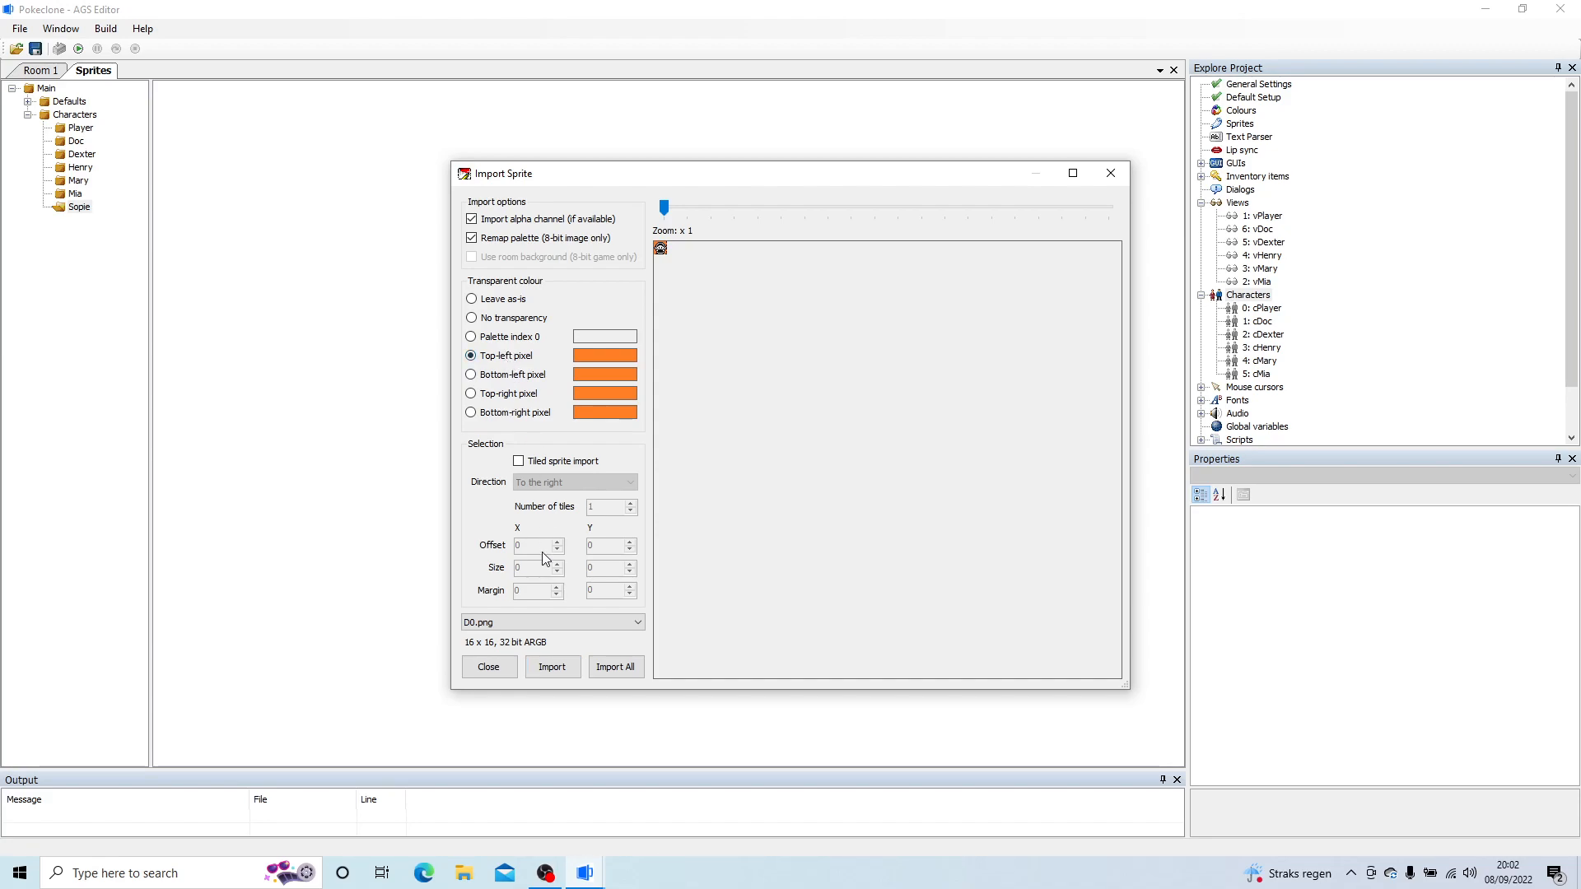
{"action": "left_click", "coordinate": [613, 671]}
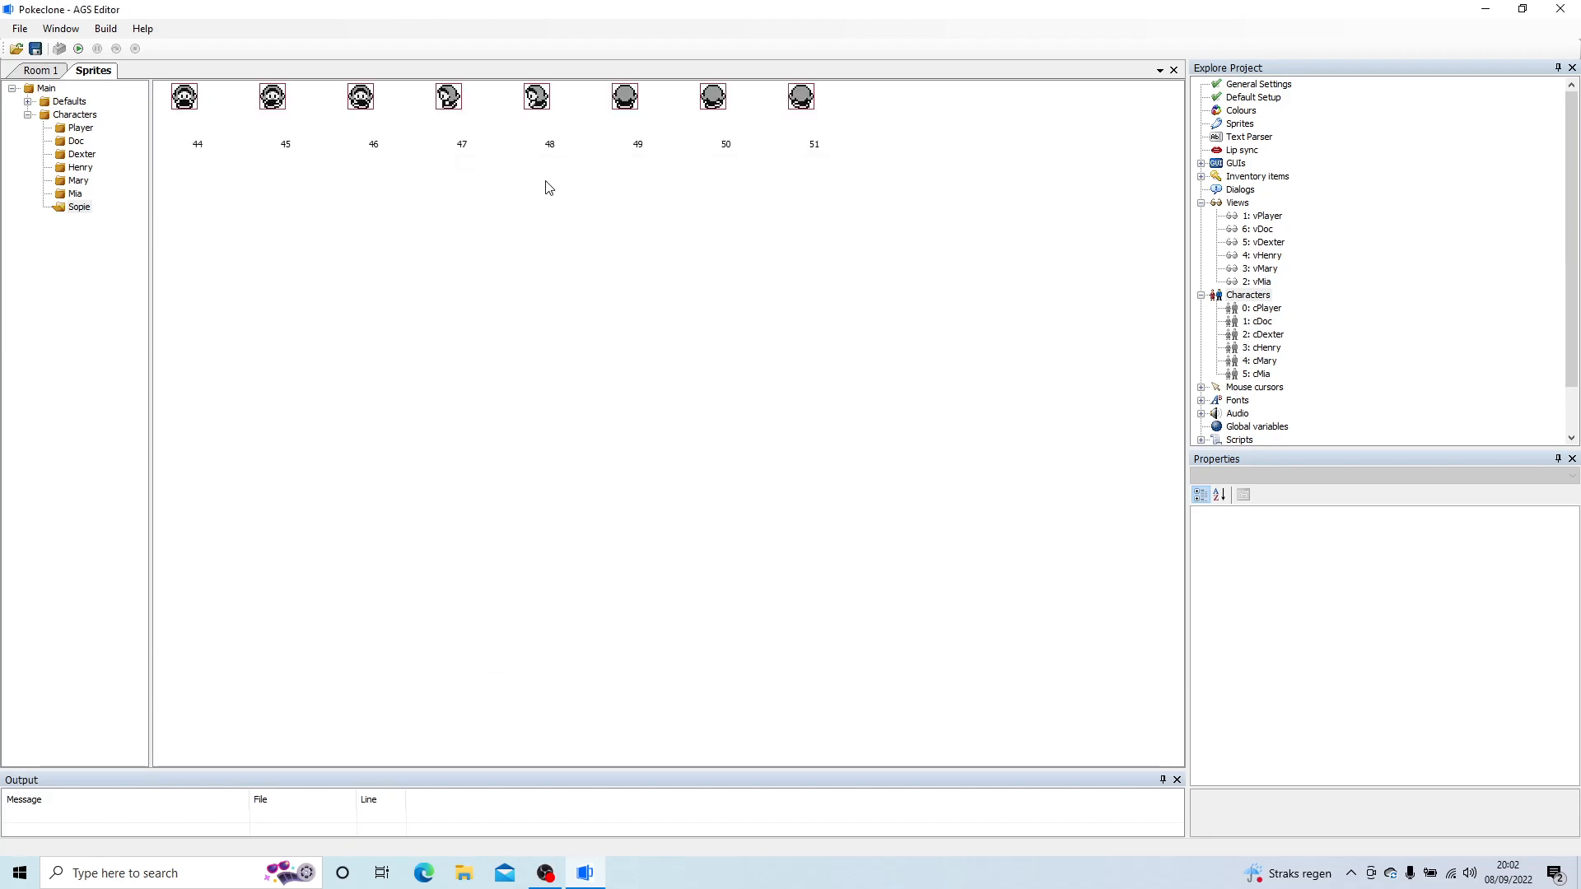
{"action": "left_click", "coordinate": [175, 94]}
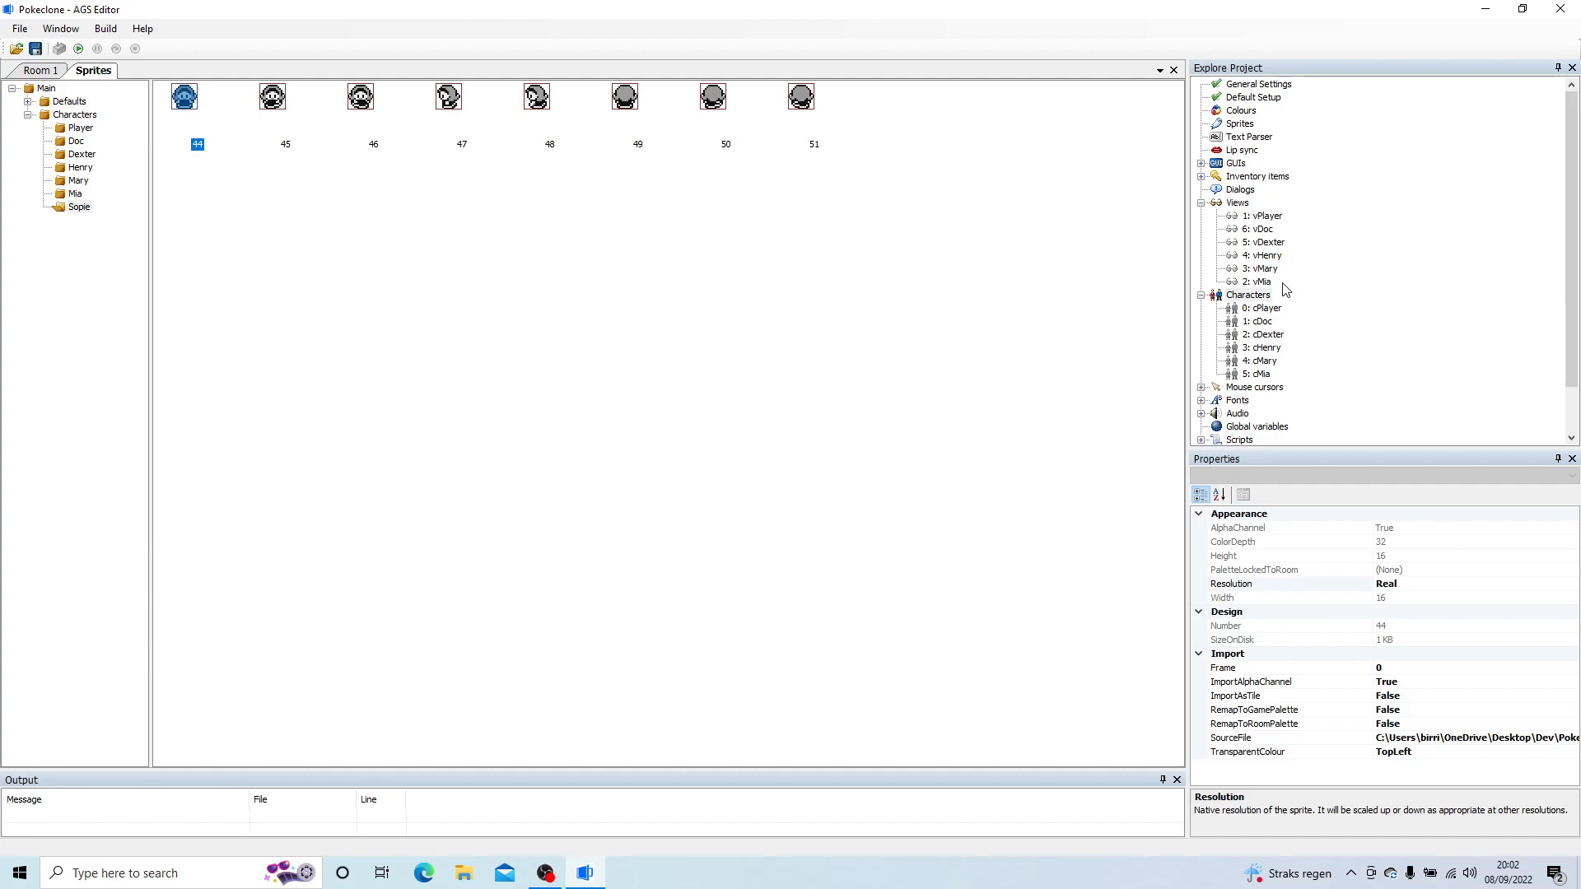
Step: Create a new view named vSophie
{"action": "right_click", "coordinate": [1239, 203]}
{"action": "left_click", "coordinate": [1298, 212]}
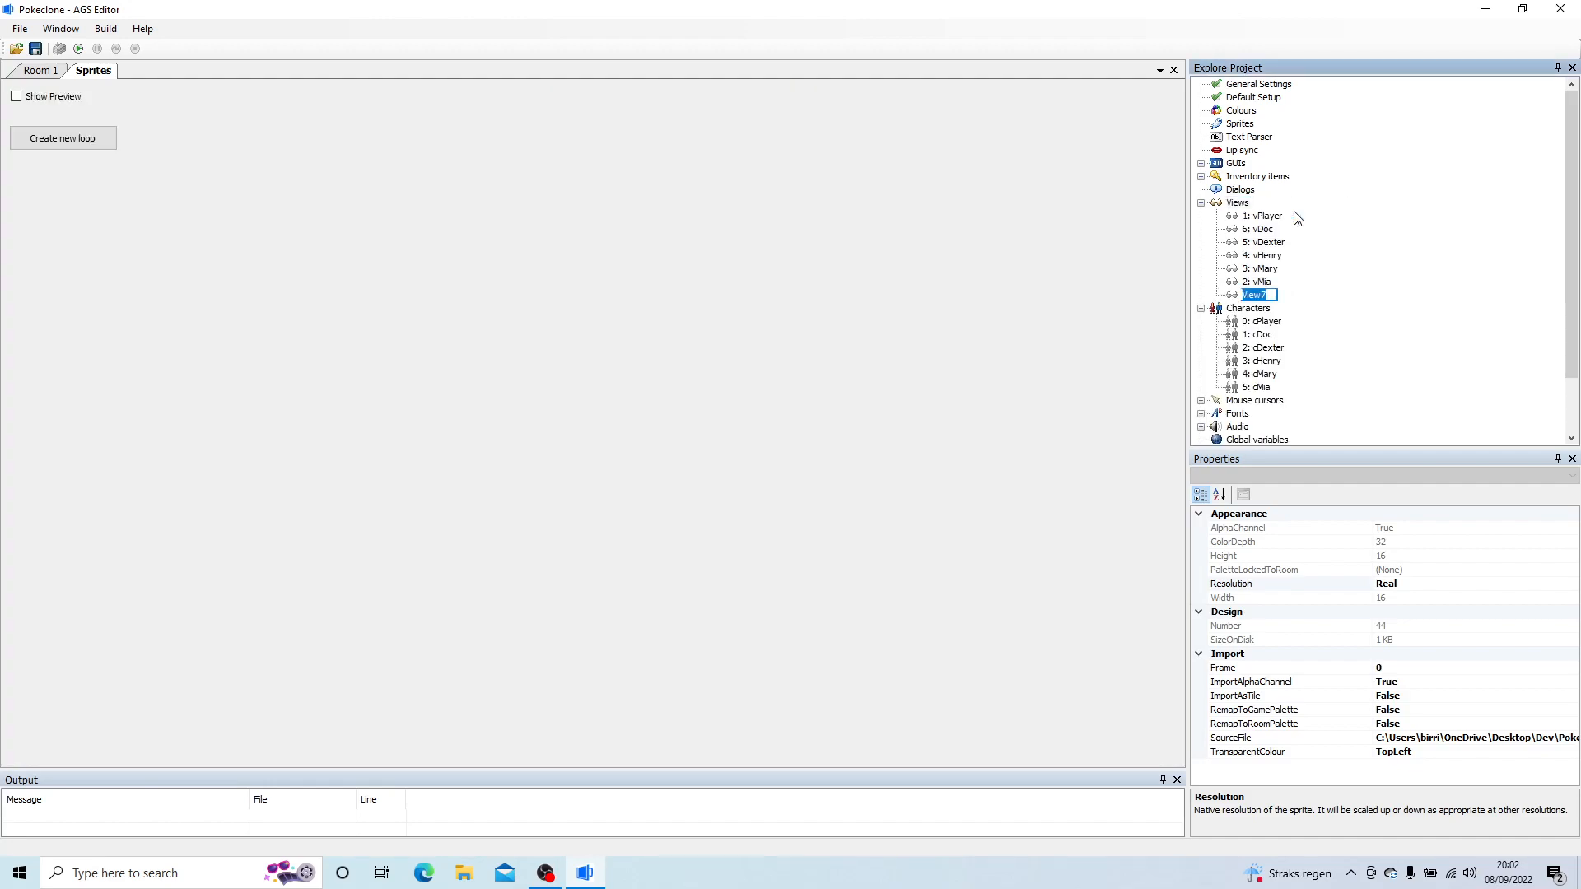
{"action": "type", "text": "vSophie"}
{"action": "key", "text": "Return"}
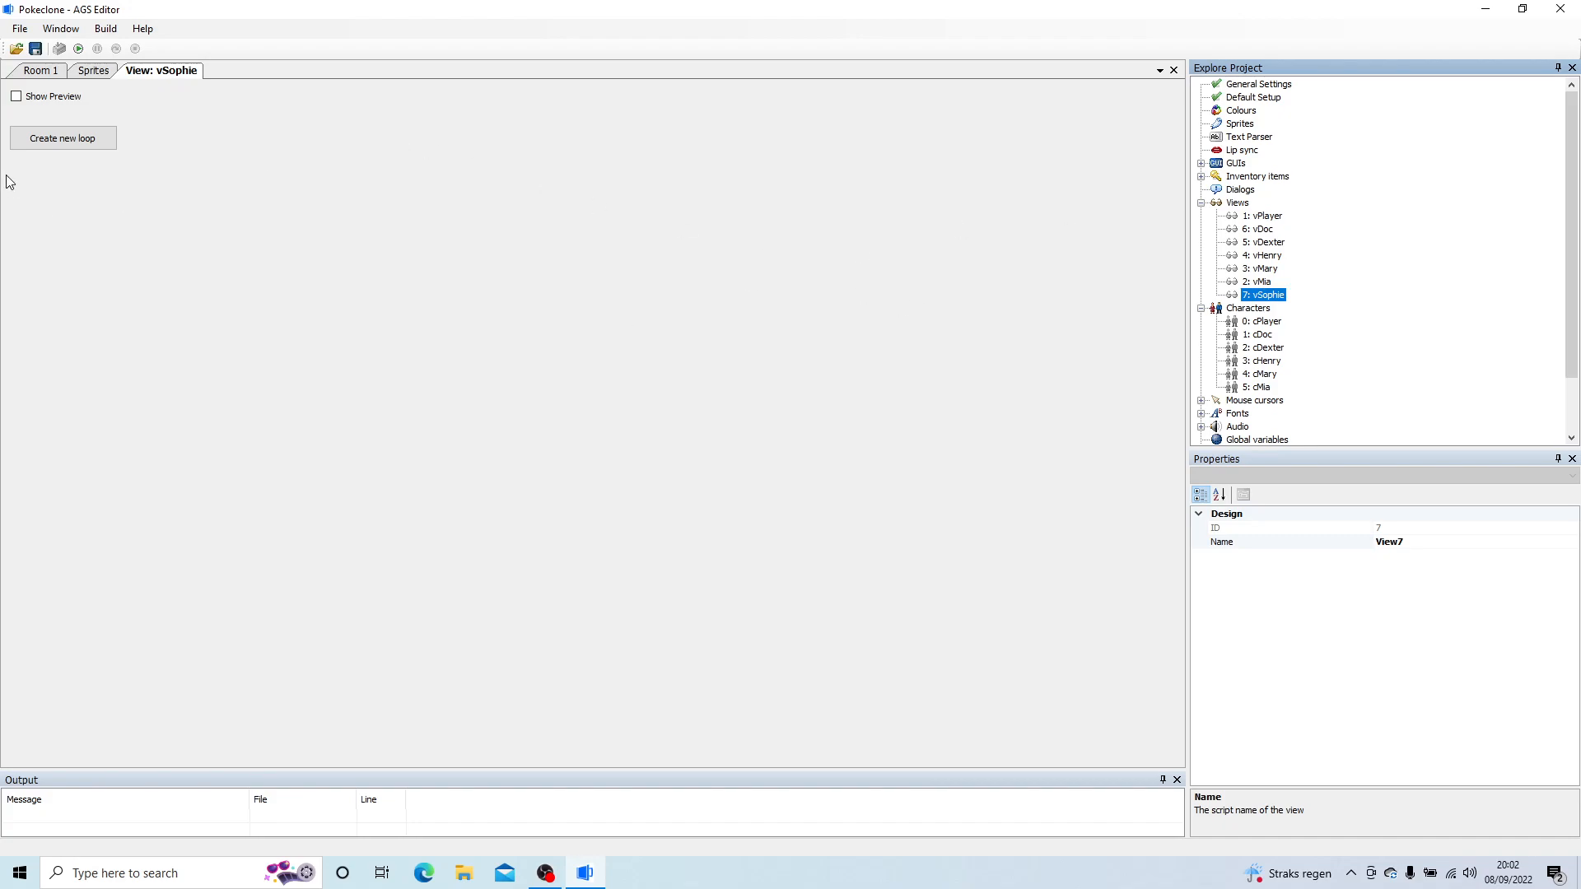
Step: Create loop 0 (down) in vSophie and give its first three frames Sopie sprites 44, 45 and 44
{"action": "left_click", "coordinate": [62, 138]}
{"action": "left_click", "coordinate": [33, 165]}
{"action": "double_click", "coordinate": [37, 165]}
{"action": "left_click", "coordinate": [609, 388]}
{"action": "double_click", "coordinate": [715, 279]}
{"action": "left_click", "coordinate": [70, 167]}
{"action": "left_click", "coordinate": [111, 168]}
{"action": "double_click", "coordinate": [111, 165]}
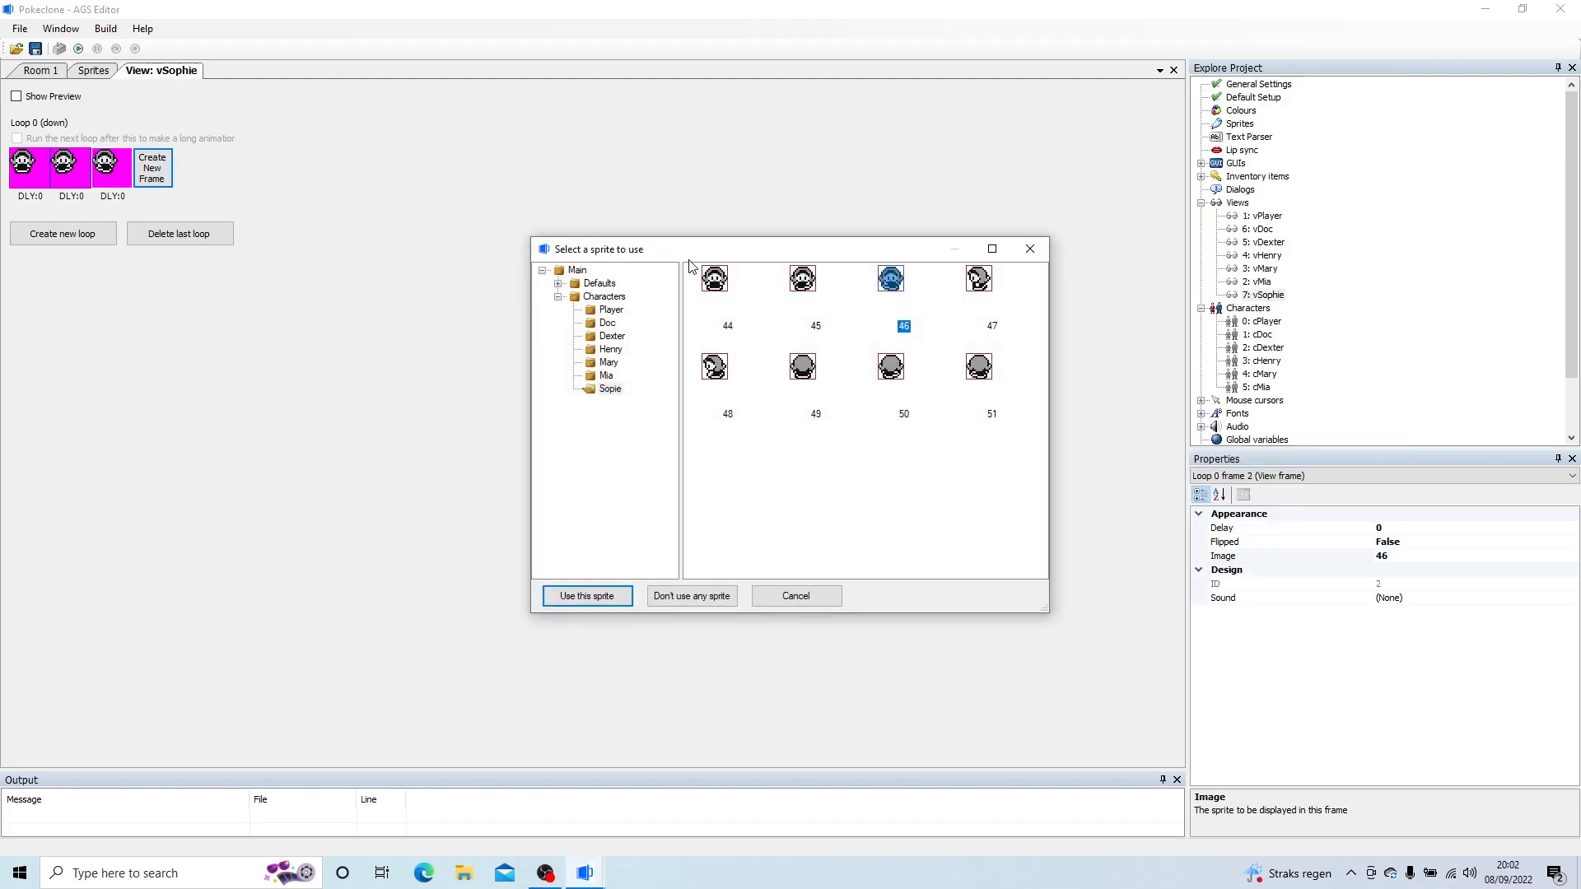
{"action": "double_click", "coordinate": [714, 280]}
Step: Complete loop 0 (down) with a fourth frame using sprite 46 and a fifth frame using sprite 44
{"action": "left_click", "coordinate": [153, 168]}
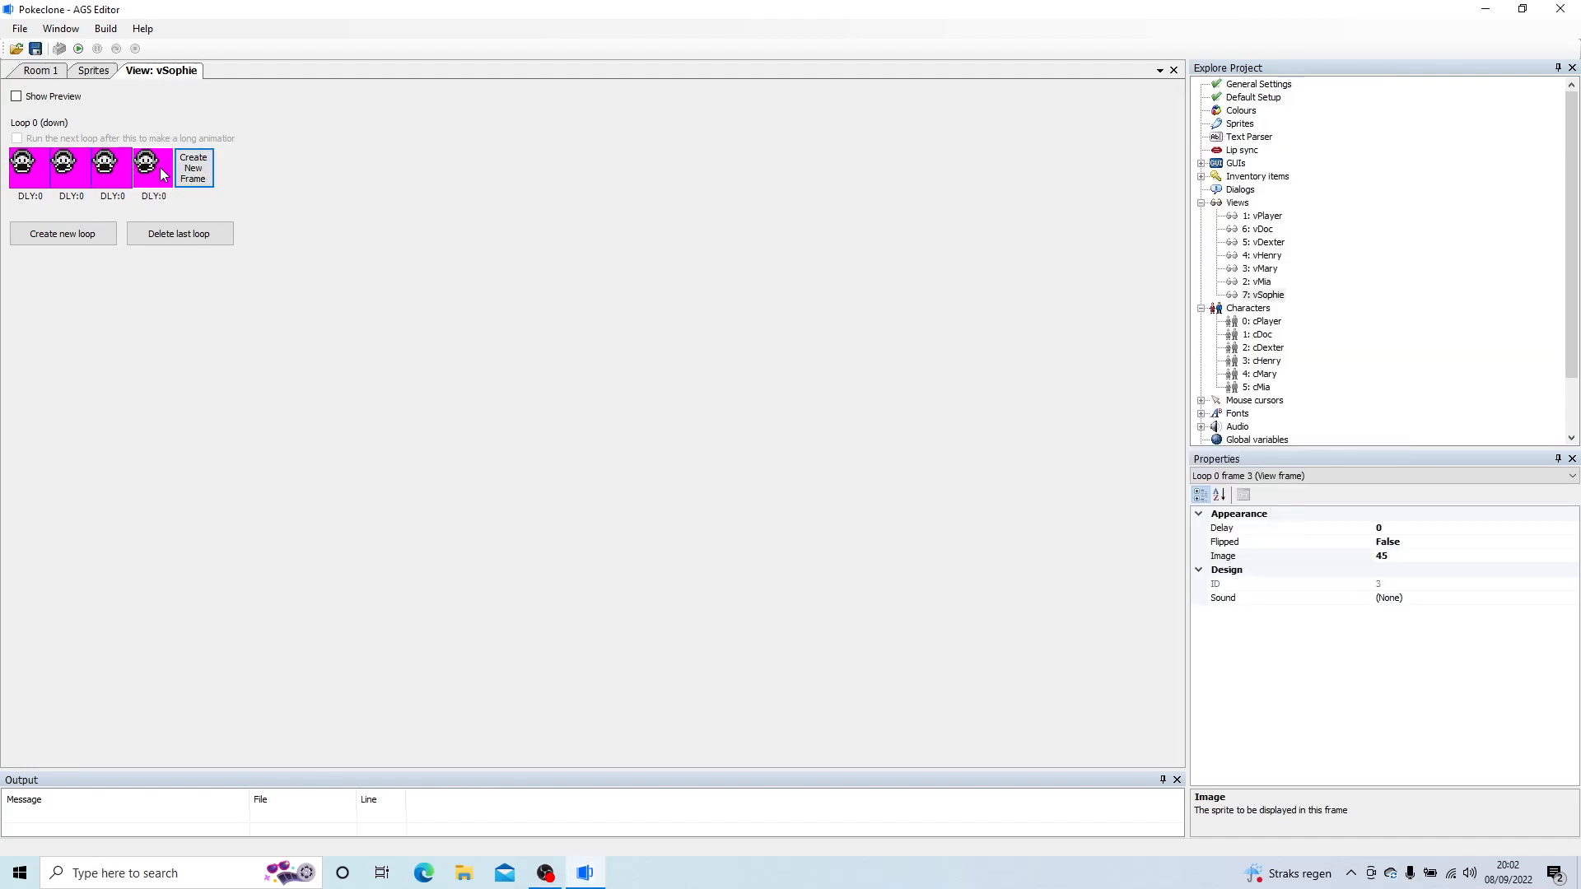
{"action": "double_click", "coordinate": [152, 165]}
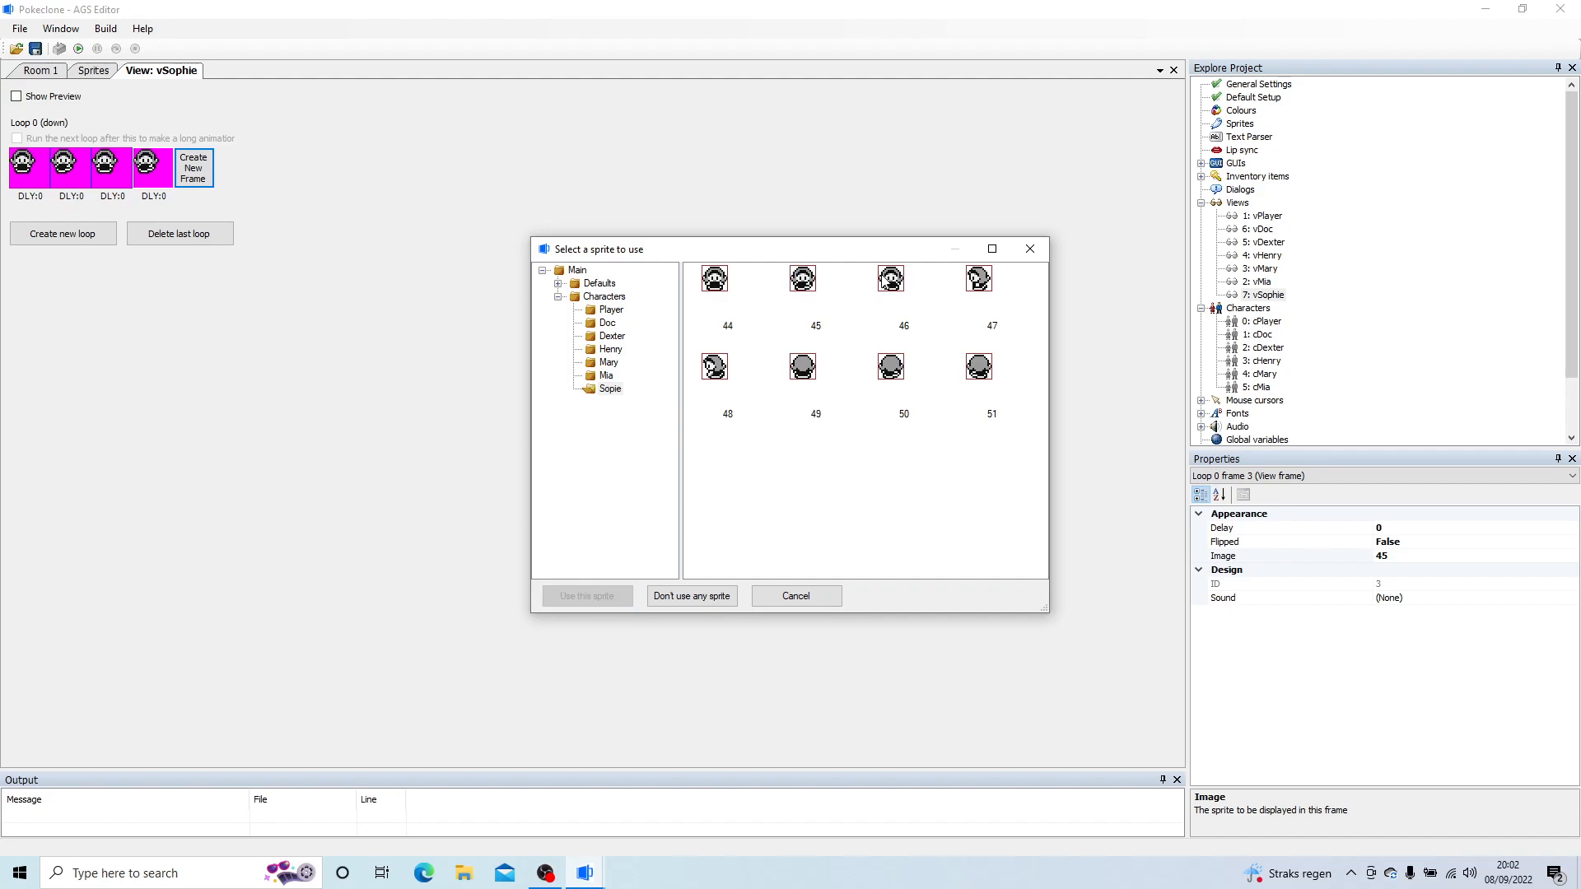
{"action": "double_click", "coordinate": [887, 280]}
{"action": "left_click", "coordinate": [192, 168]}
{"action": "double_click", "coordinate": [187, 165]}
{"action": "double_click", "coordinate": [725, 288]}
Step: Create loop 1 (left) in vSophie and give its first three frames sprites 47, 48 and 47
{"action": "left_click", "coordinate": [54, 236]}
{"action": "left_click", "coordinate": [43, 260]}
{"action": "key", "text": "alt+Tab"}
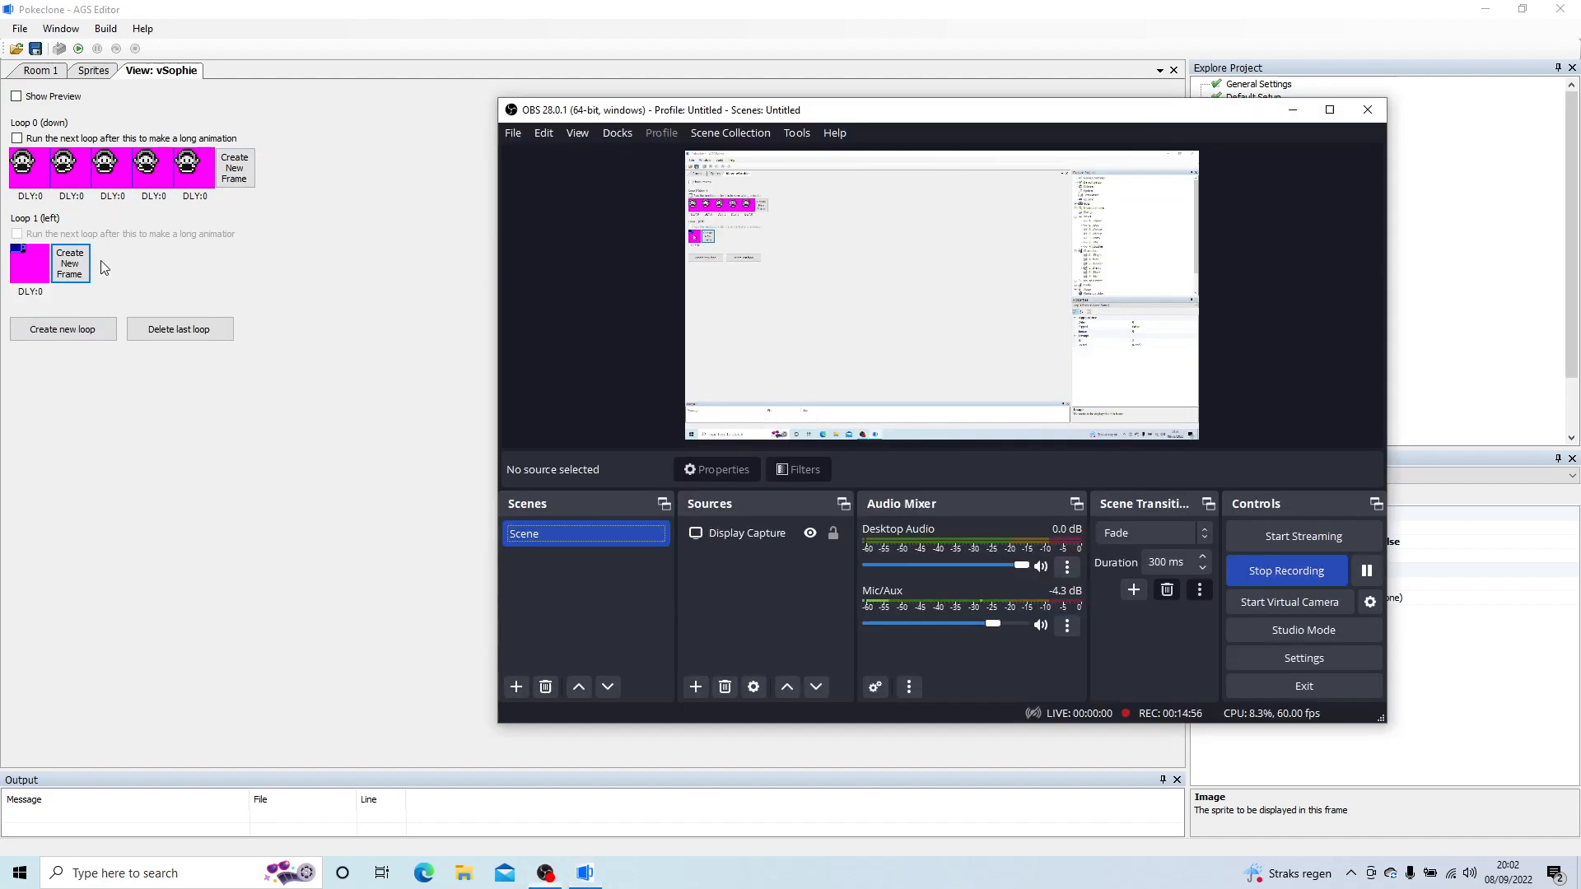
{"action": "double_click", "coordinate": [43, 260]}
{"action": "double_click", "coordinate": [977, 278]}
{"action": "left_click", "coordinate": [70, 264]}
{"action": "left_click", "coordinate": [115, 265]}
{"action": "double_click", "coordinate": [118, 267]}
{"action": "double_click", "coordinate": [977, 280]}
Step: Add a fourth frame using sprite 47 and a fifth frame using sprite 48 to loop 1 (left)
{"action": "left_click", "coordinate": [153, 268]}
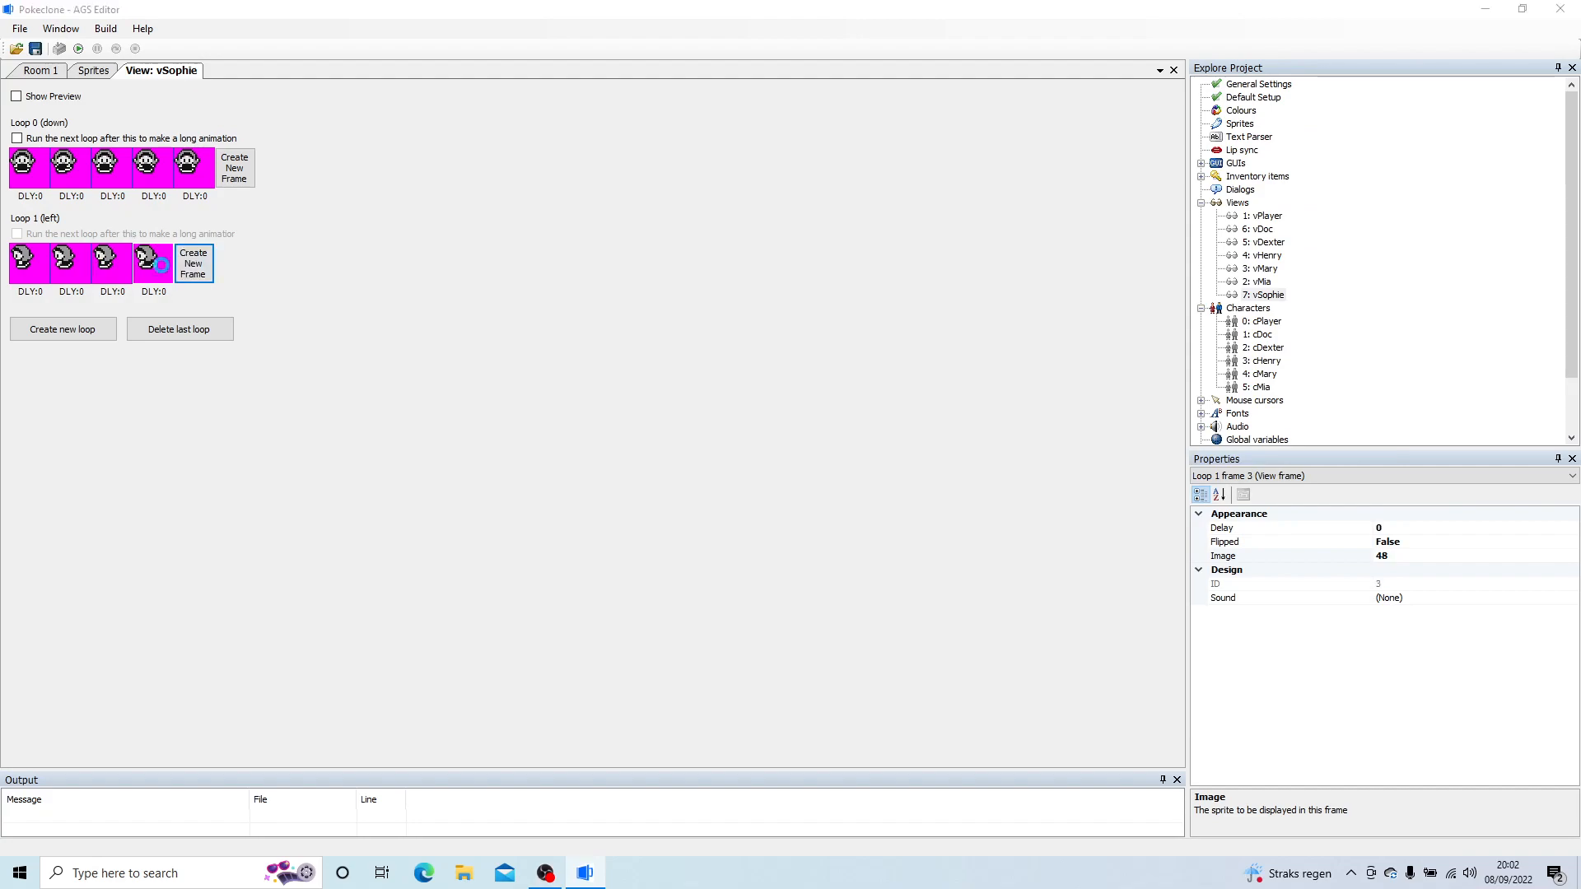
{"action": "double_click", "coordinate": [158, 270]}
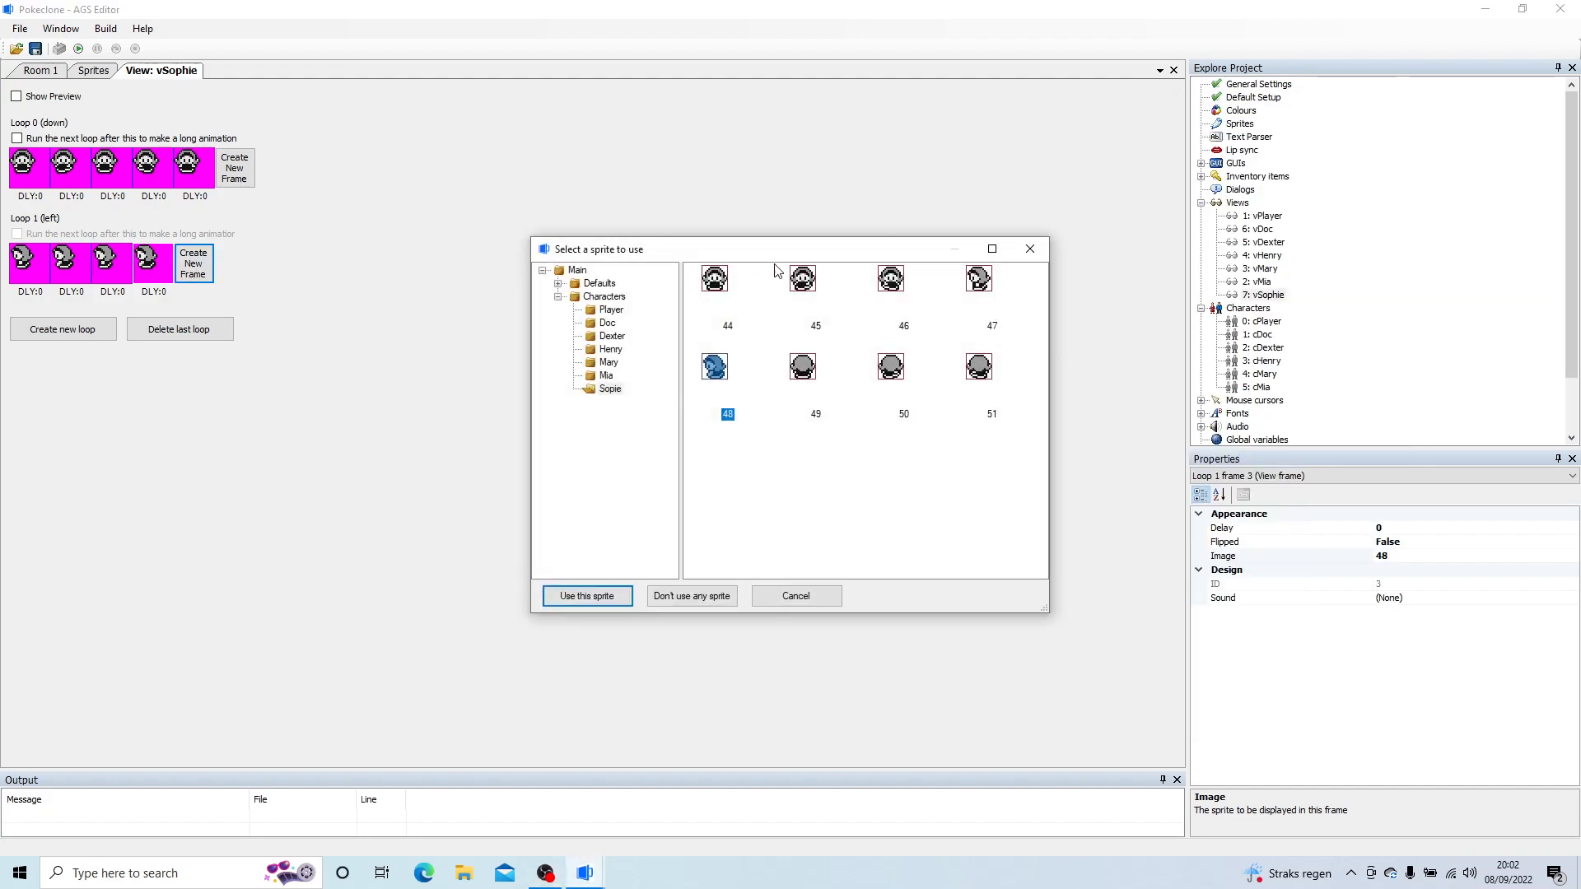
{"action": "double_click", "coordinate": [979, 280]}
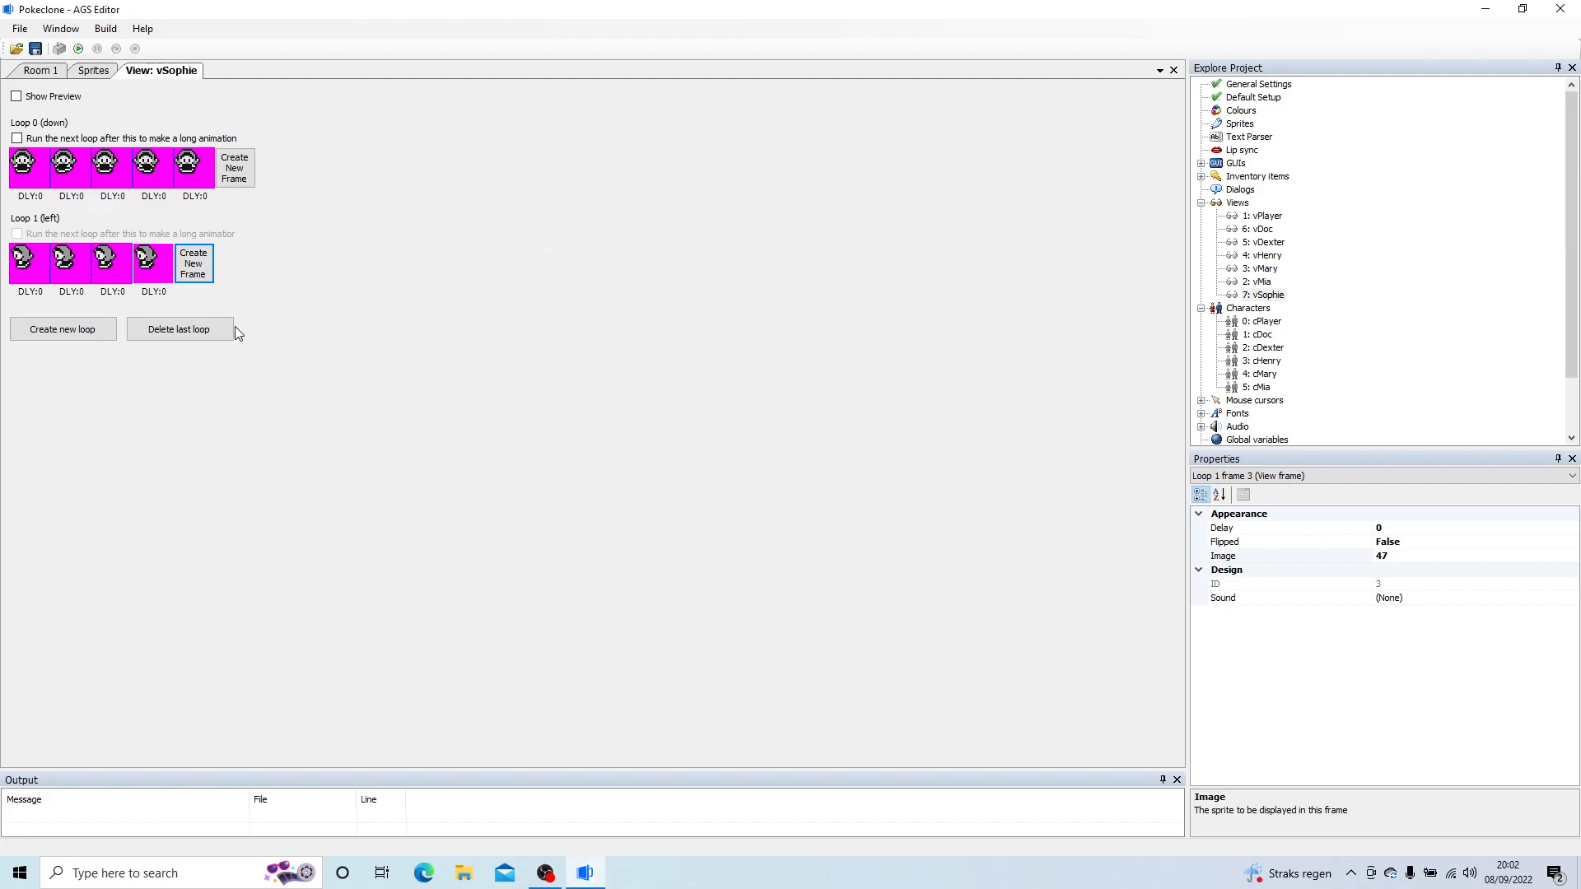
{"action": "left_click", "coordinate": [202, 270]}
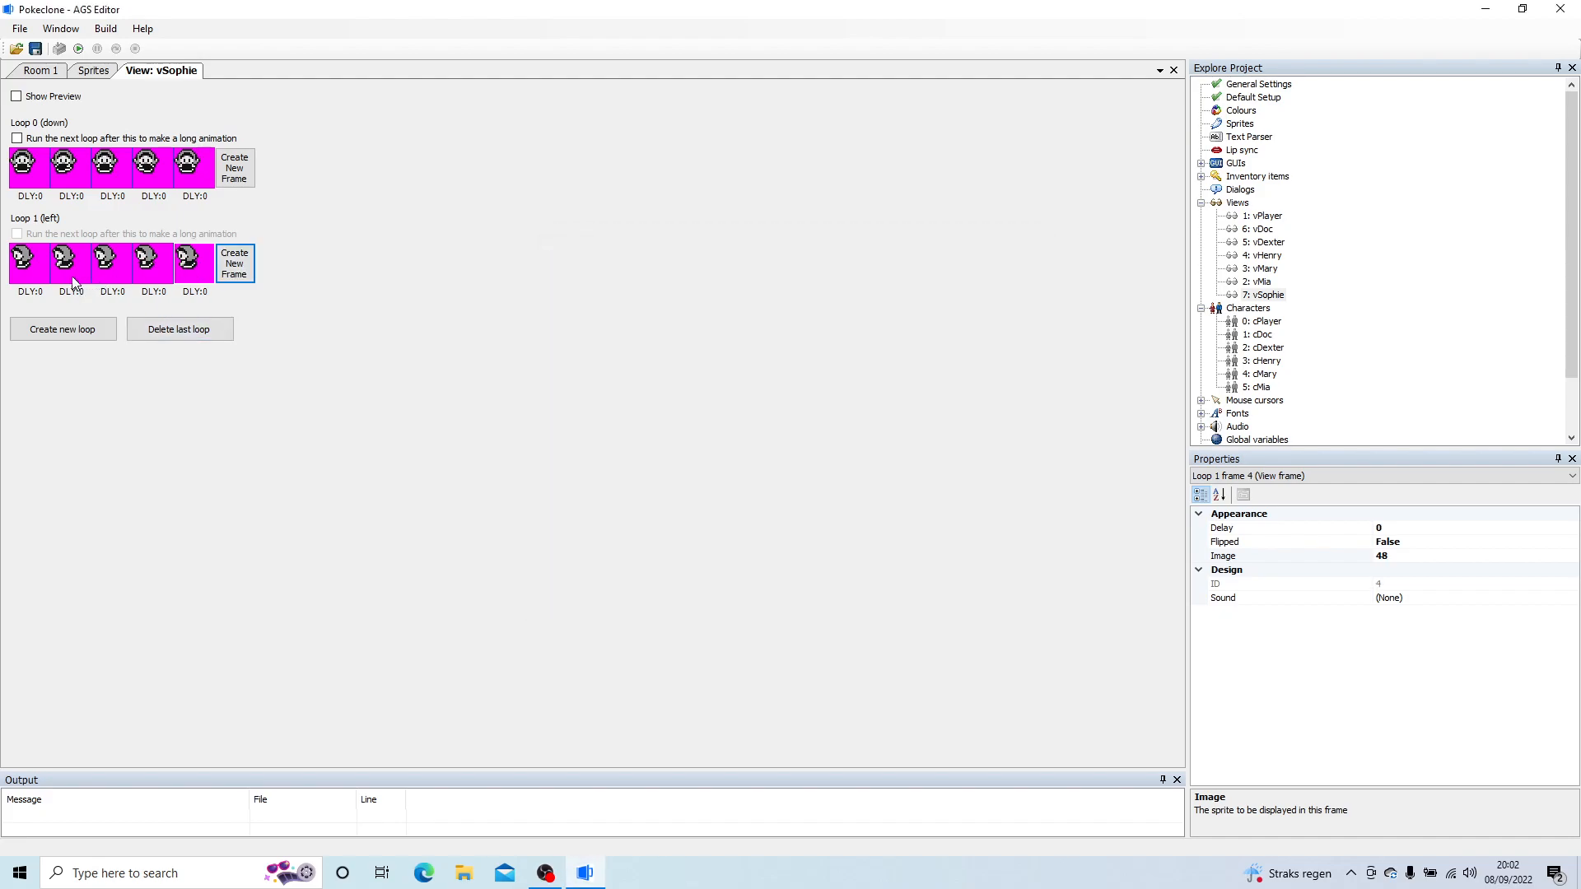
Step: Change loop 1 (left) of vSophie so its fourth frame uses sprite 48 and its fifth frame uses sprite 47
{"action": "double_click", "coordinate": [153, 265]}
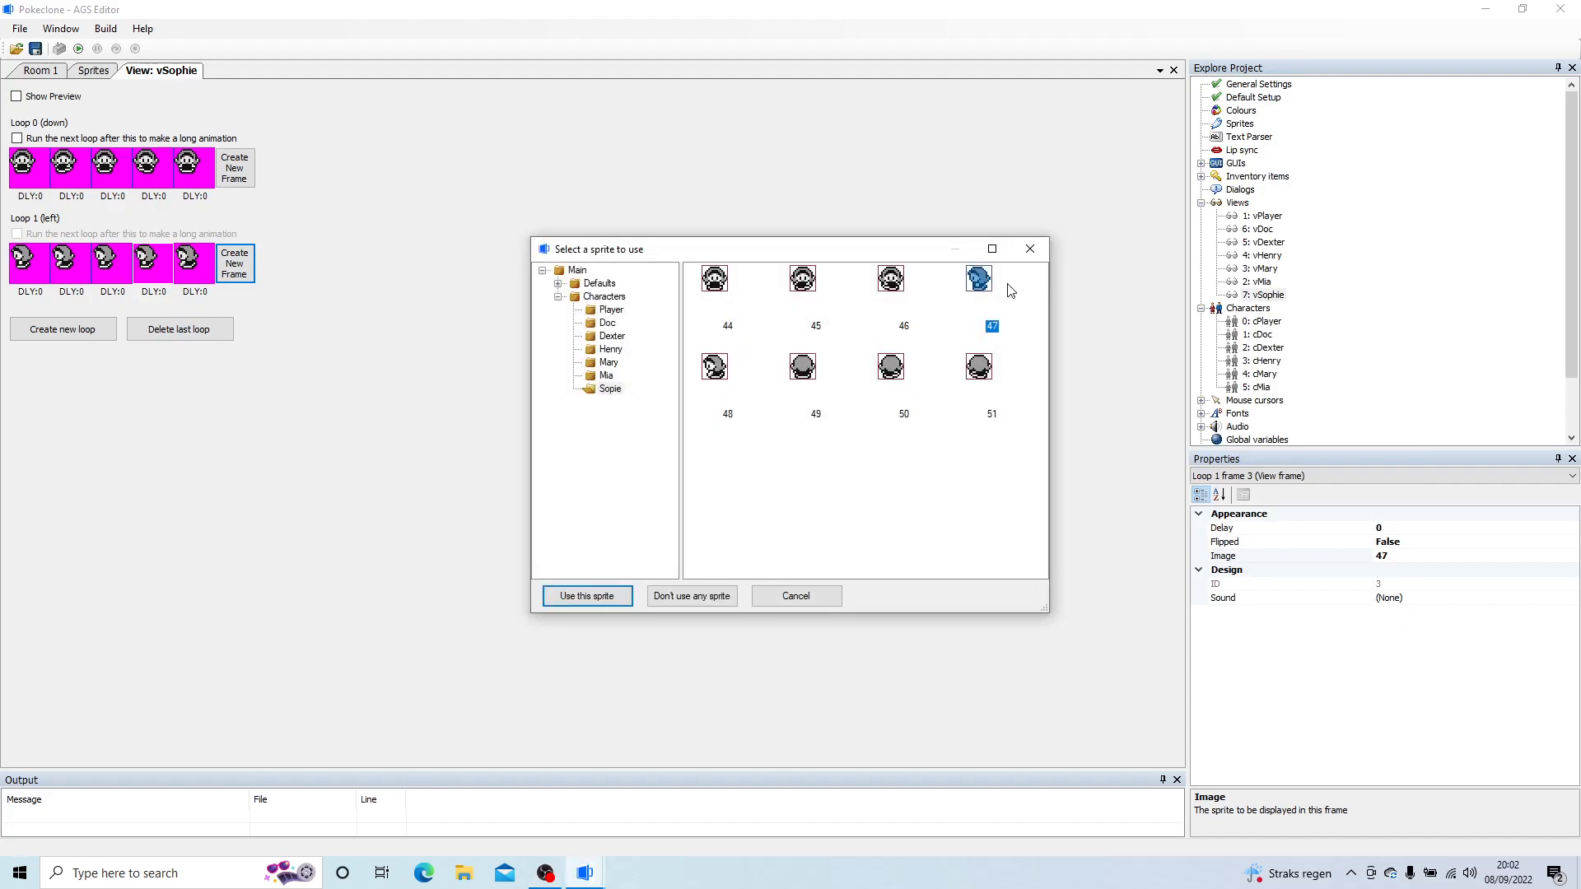
{"action": "double_click", "coordinate": [717, 365]}
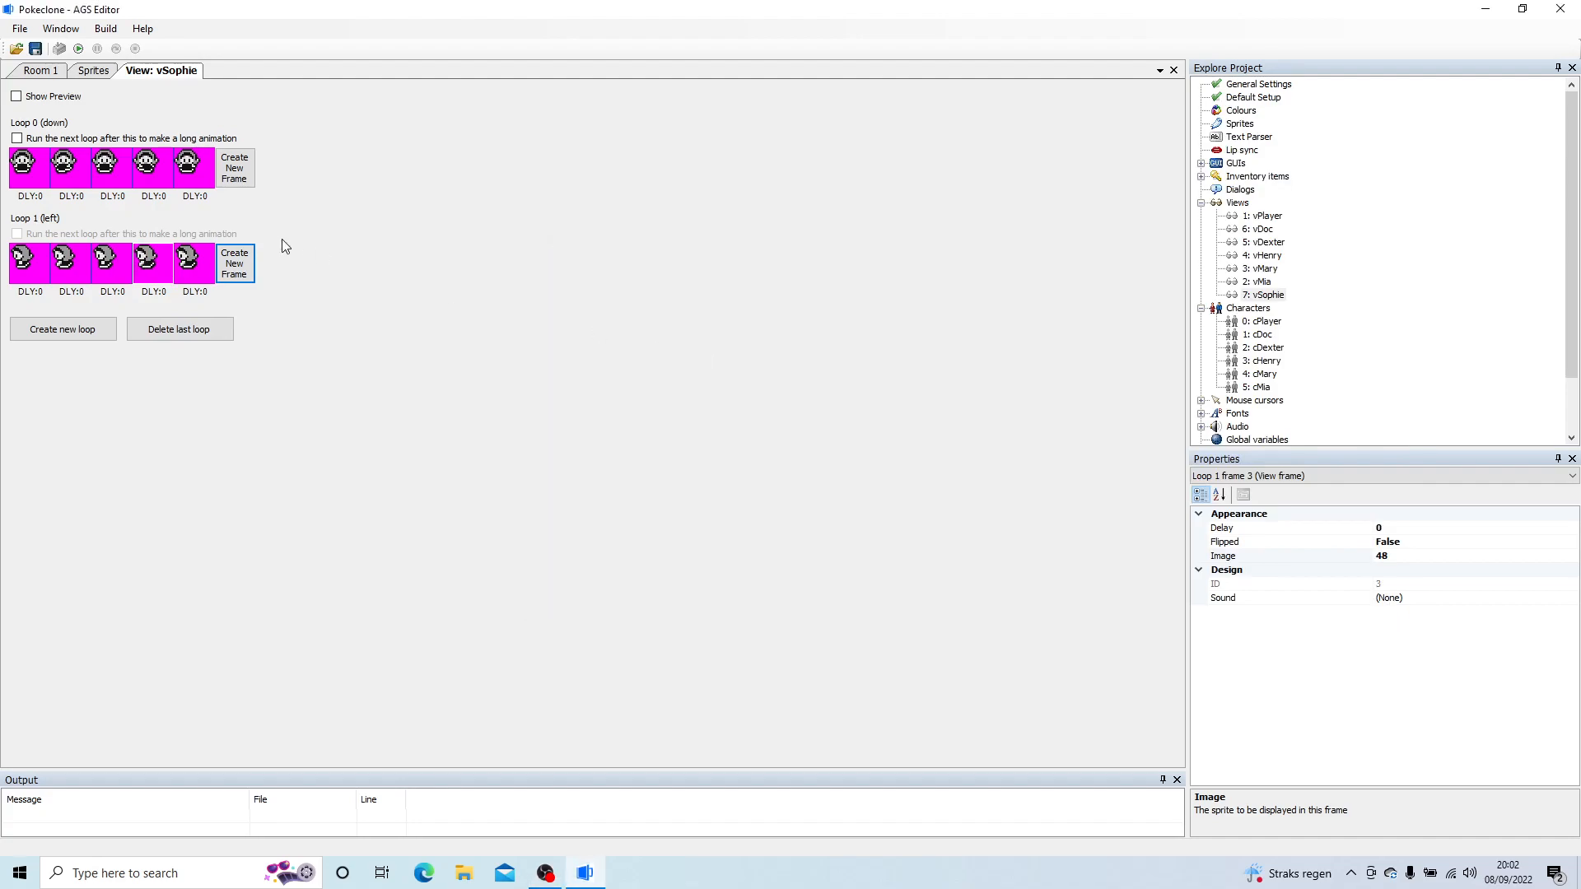
{"action": "double_click", "coordinate": [206, 265]}
{"action": "double_click", "coordinate": [982, 284]}
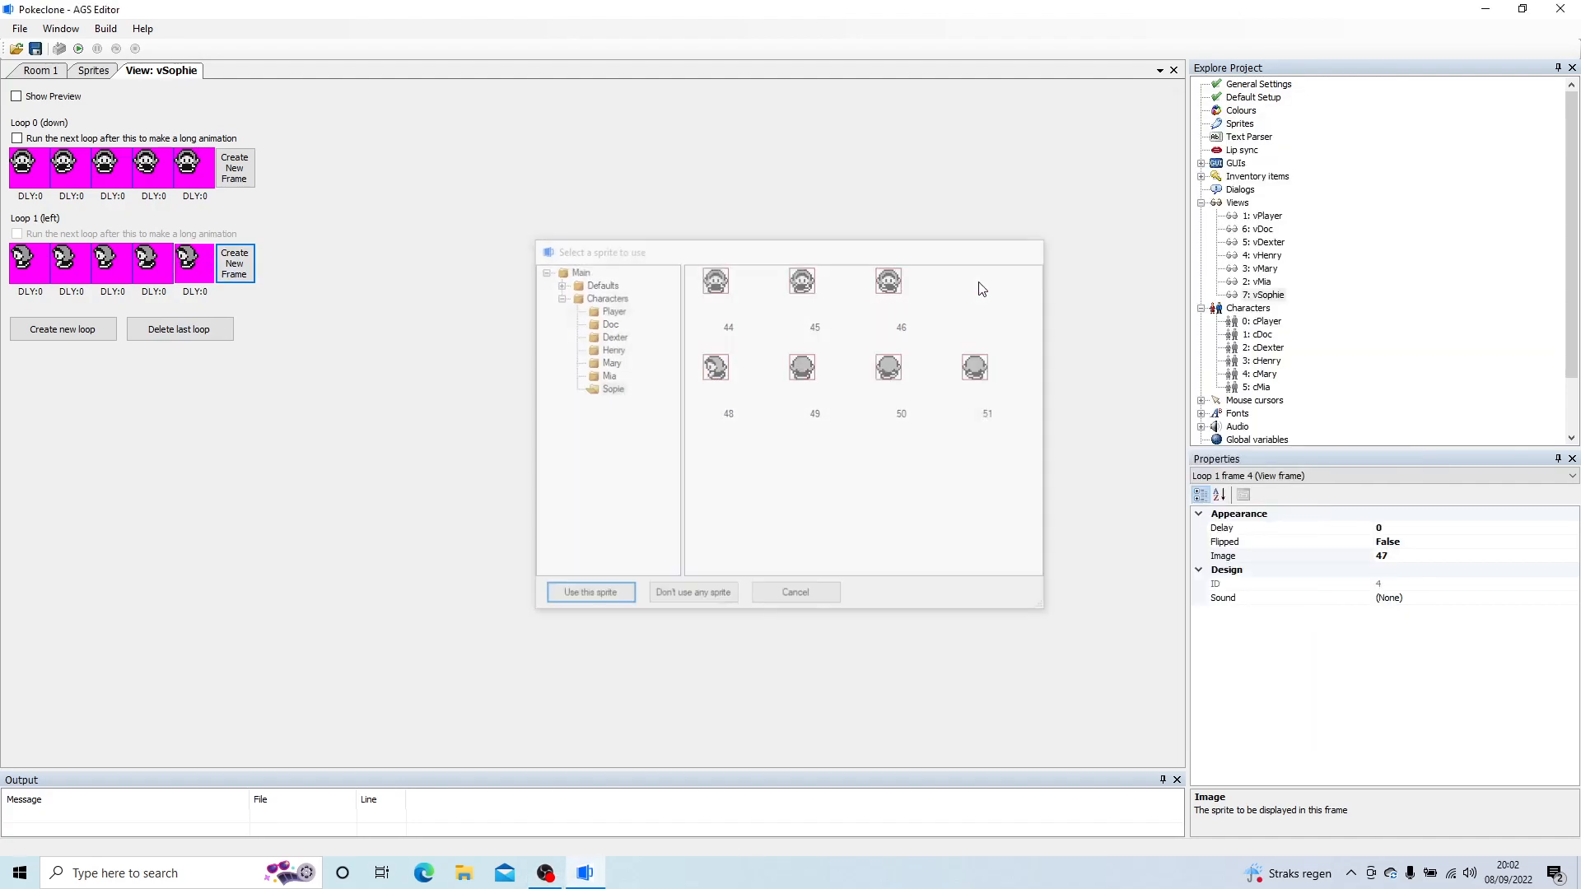
Step: Copy loop 1 (left), create loop 2 (right) with a frame, and paste the copied loop over it flipped
{"action": "right_click", "coordinate": [27, 262]}
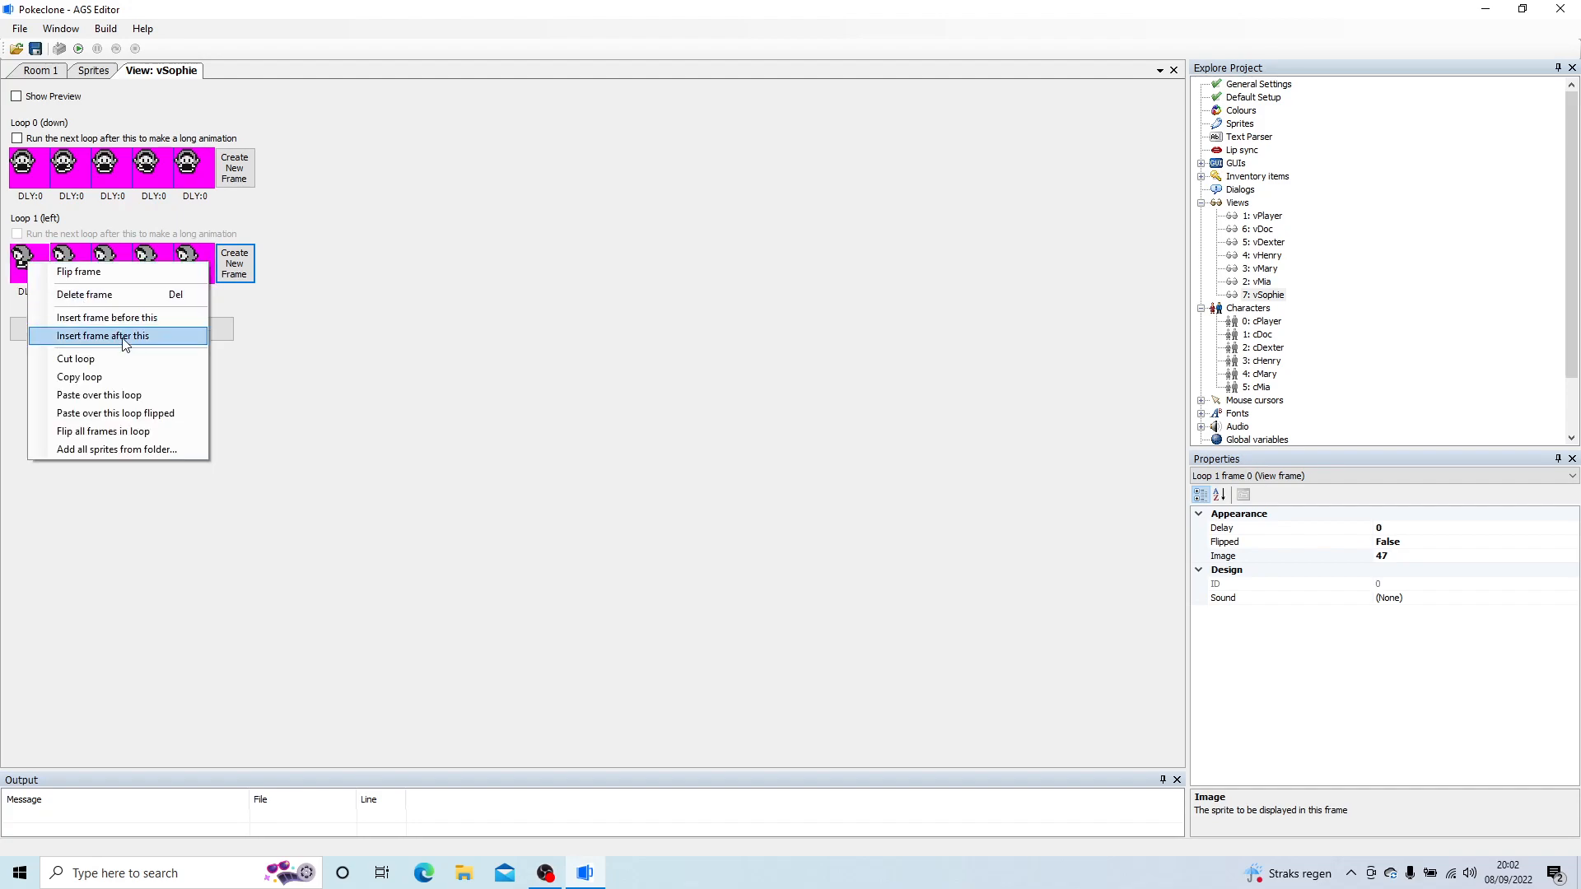
{"action": "left_click", "coordinate": [130, 377]}
{"action": "left_click", "coordinate": [62, 329]}
{"action": "left_click", "coordinate": [41, 353]}
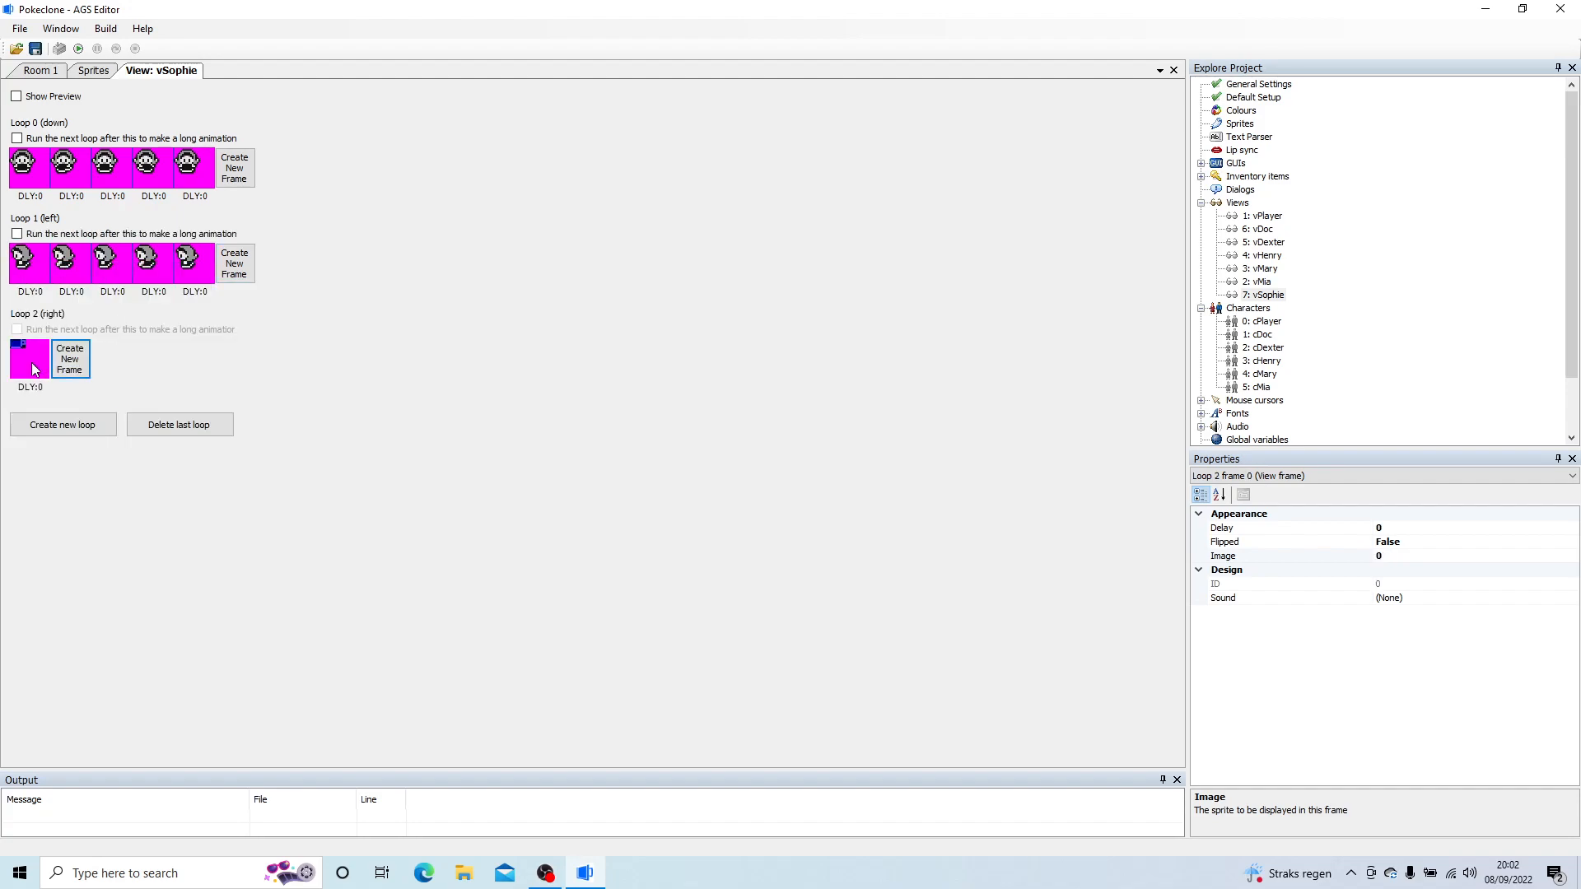
{"action": "right_click", "coordinate": [34, 365]}
{"action": "left_click", "coordinate": [119, 513]}
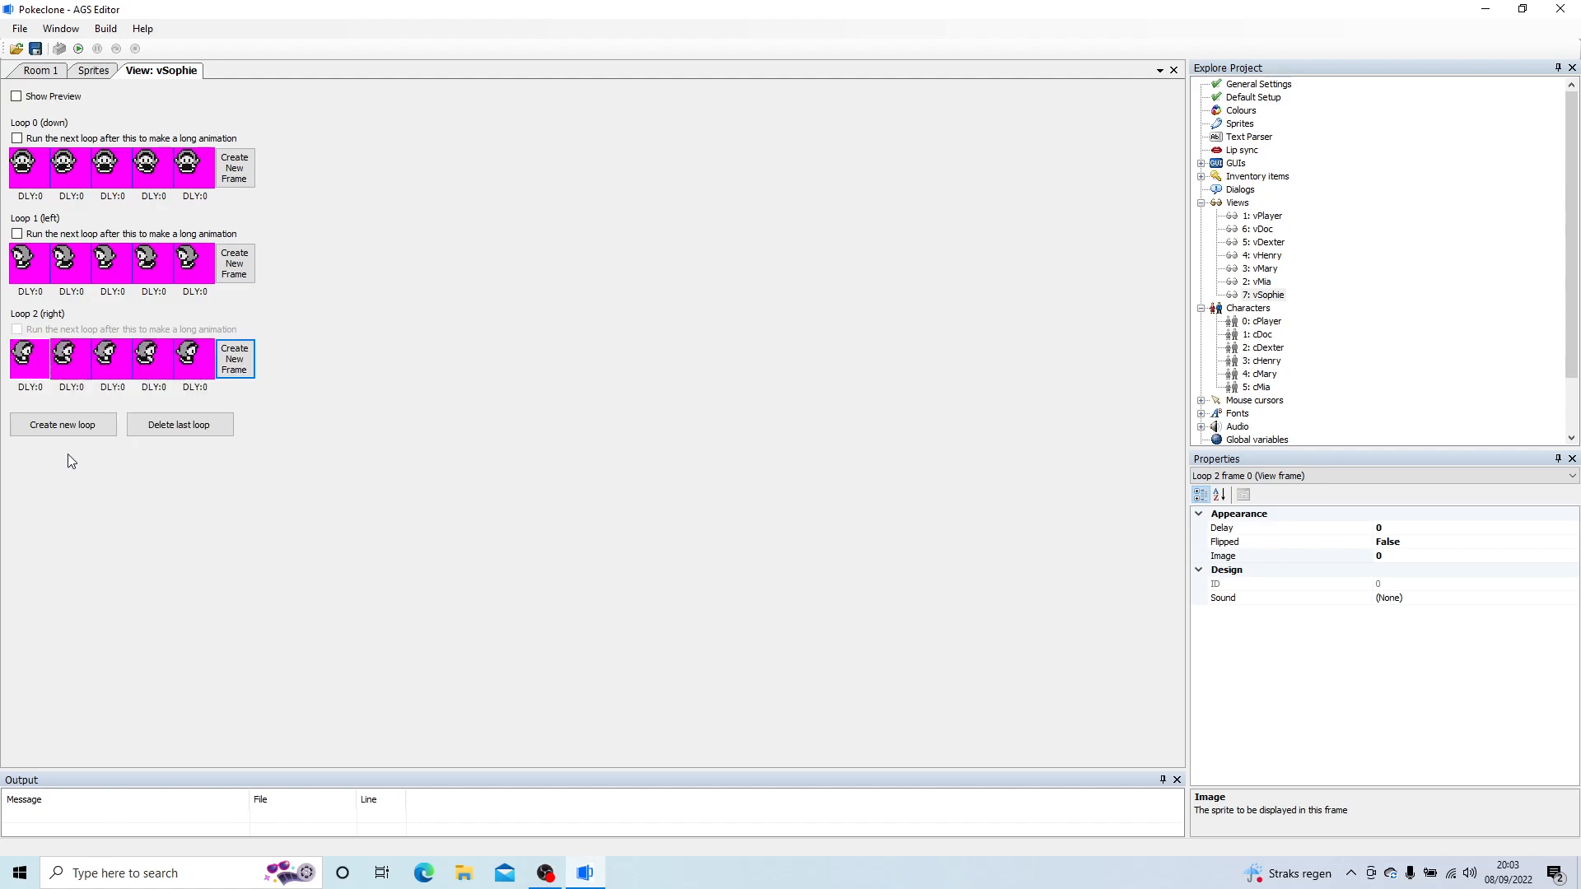
Step: Create loop 3 (up) in vSophie and add three frames, using sprite 49 for the first and third
{"action": "left_click", "coordinate": [33, 451]}
{"action": "double_click", "coordinate": [30, 452]}
{"action": "double_click", "coordinate": [803, 370]}
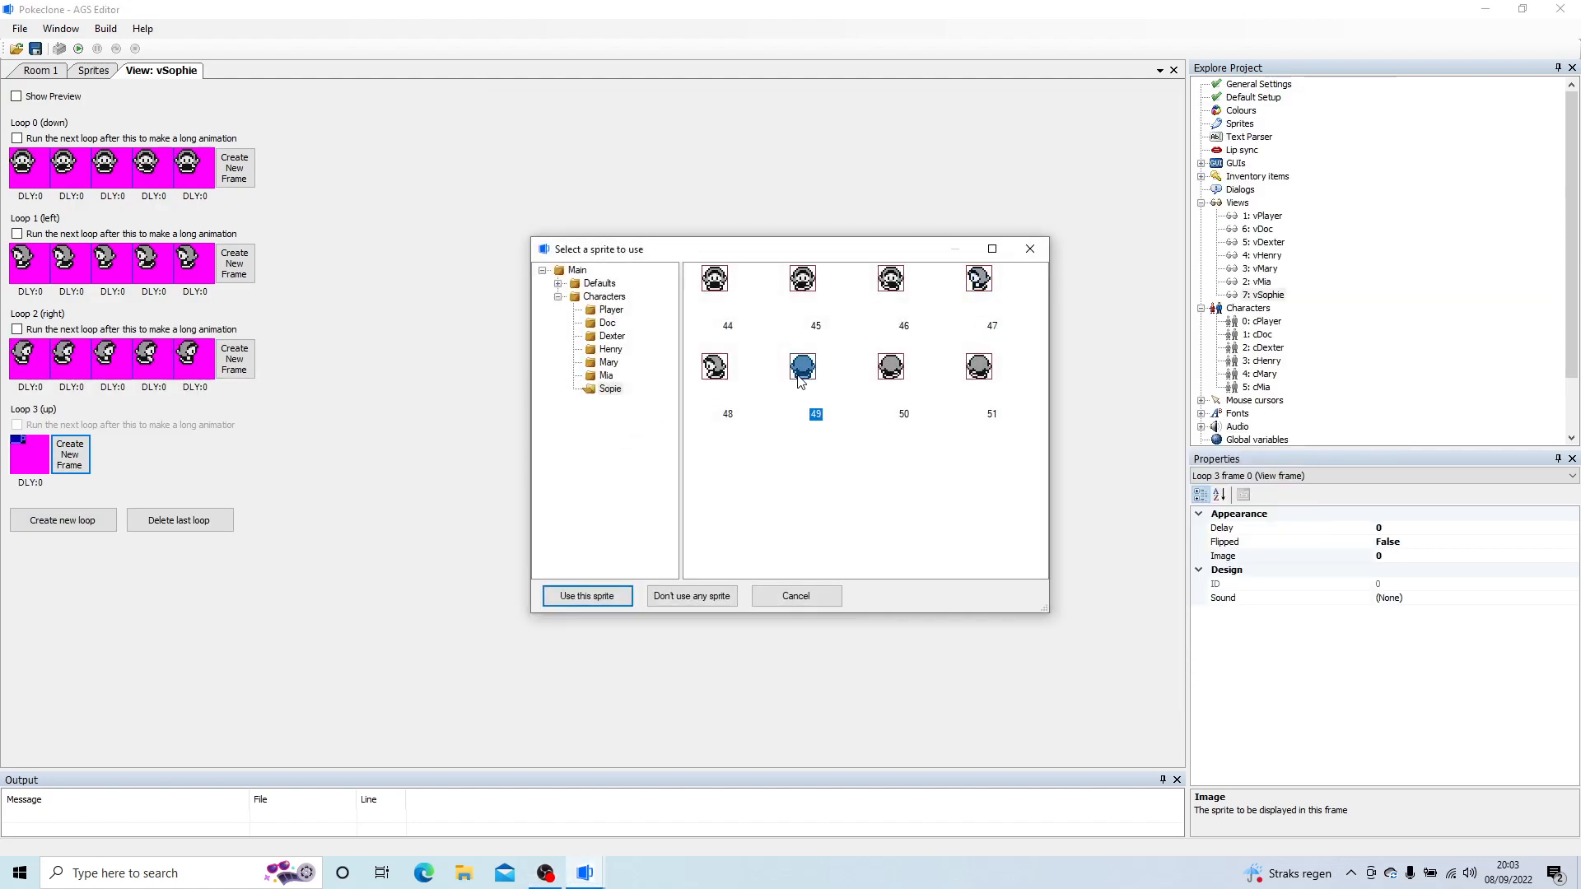
{"action": "left_click", "coordinate": [92, 461]}
{"action": "left_click", "coordinate": [111, 457]}
{"action": "double_click", "coordinate": [111, 451]}
{"action": "double_click", "coordinate": [814, 372]}
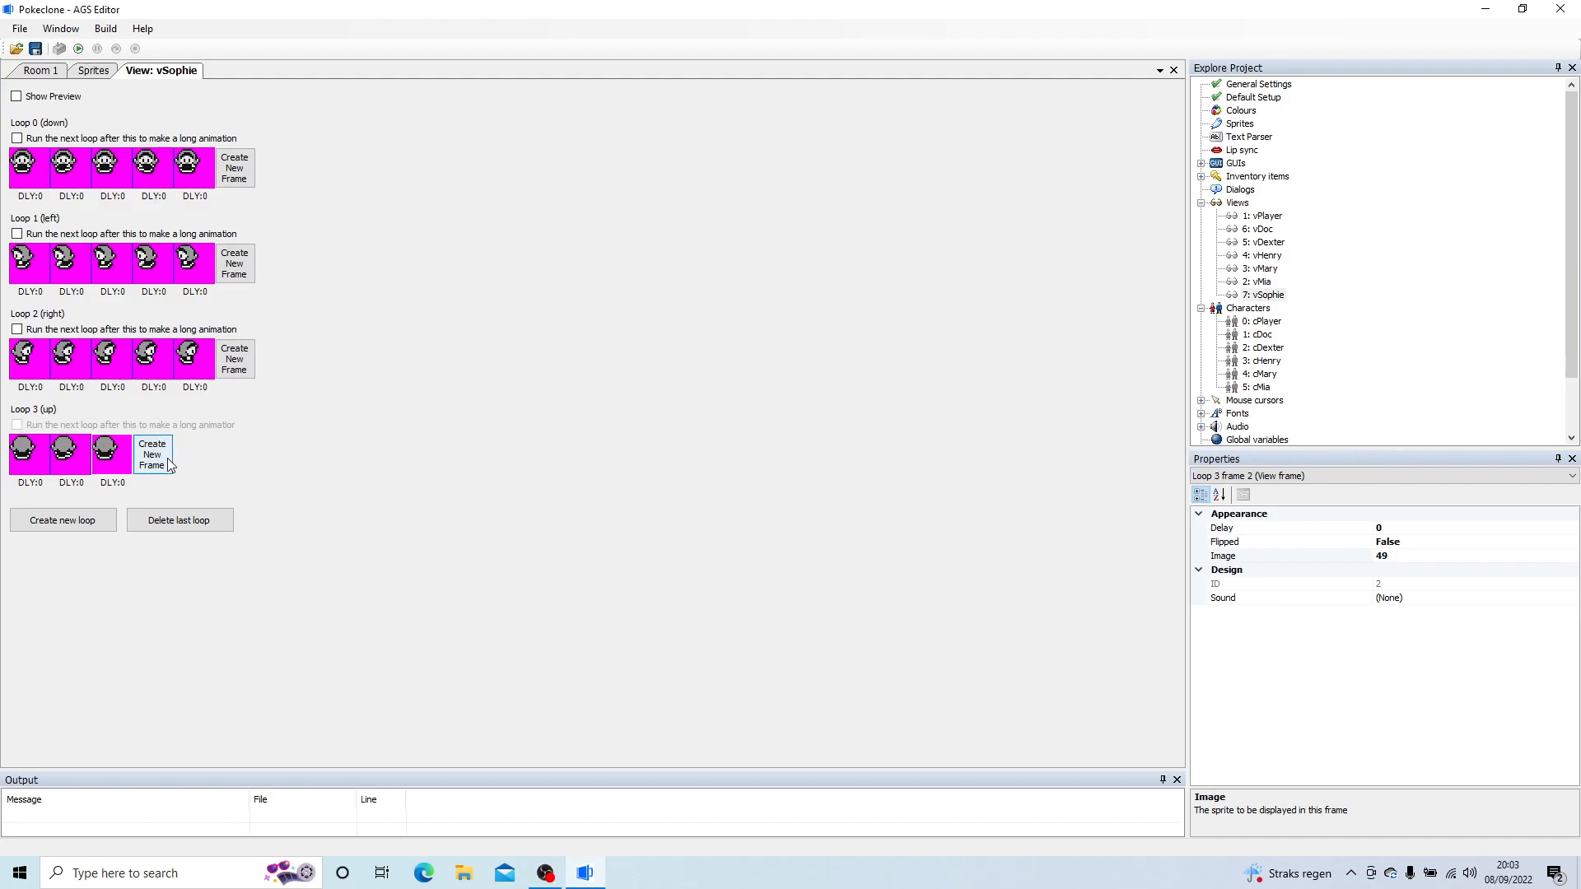
Step: Complete loop 3 (up) with a fourth frame using sprite 51 and a fifth frame using sprite 49
{"action": "left_click", "coordinate": [155, 455]}
{"action": "double_click", "coordinate": [167, 457]}
{"action": "double_click", "coordinate": [890, 368]}
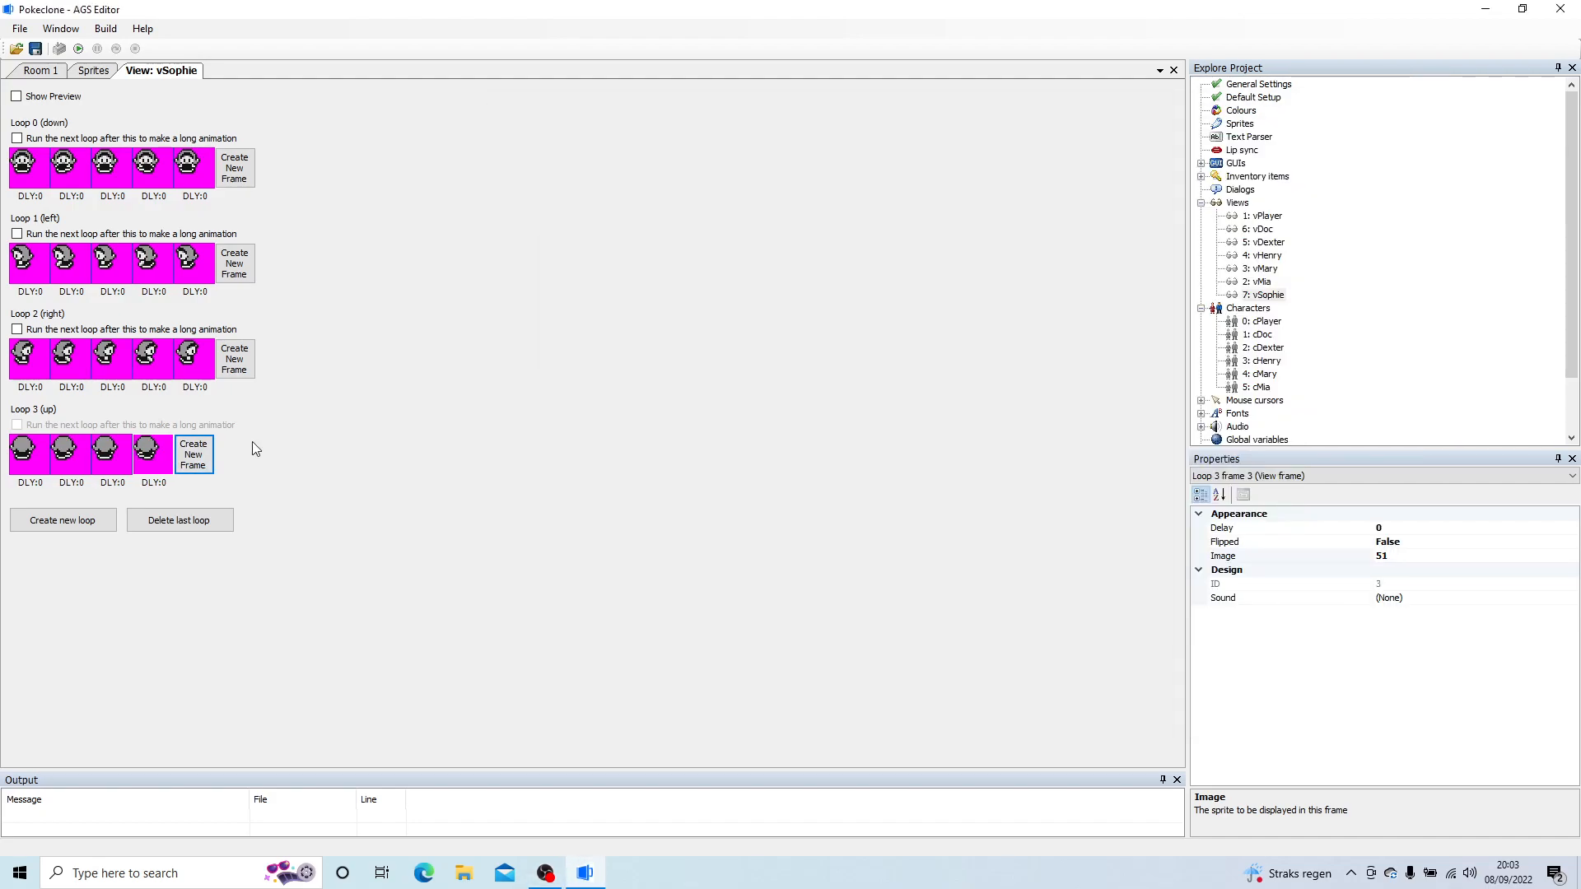
{"action": "left_click", "coordinate": [193, 454]}
{"action": "double_click", "coordinate": [194, 454]}
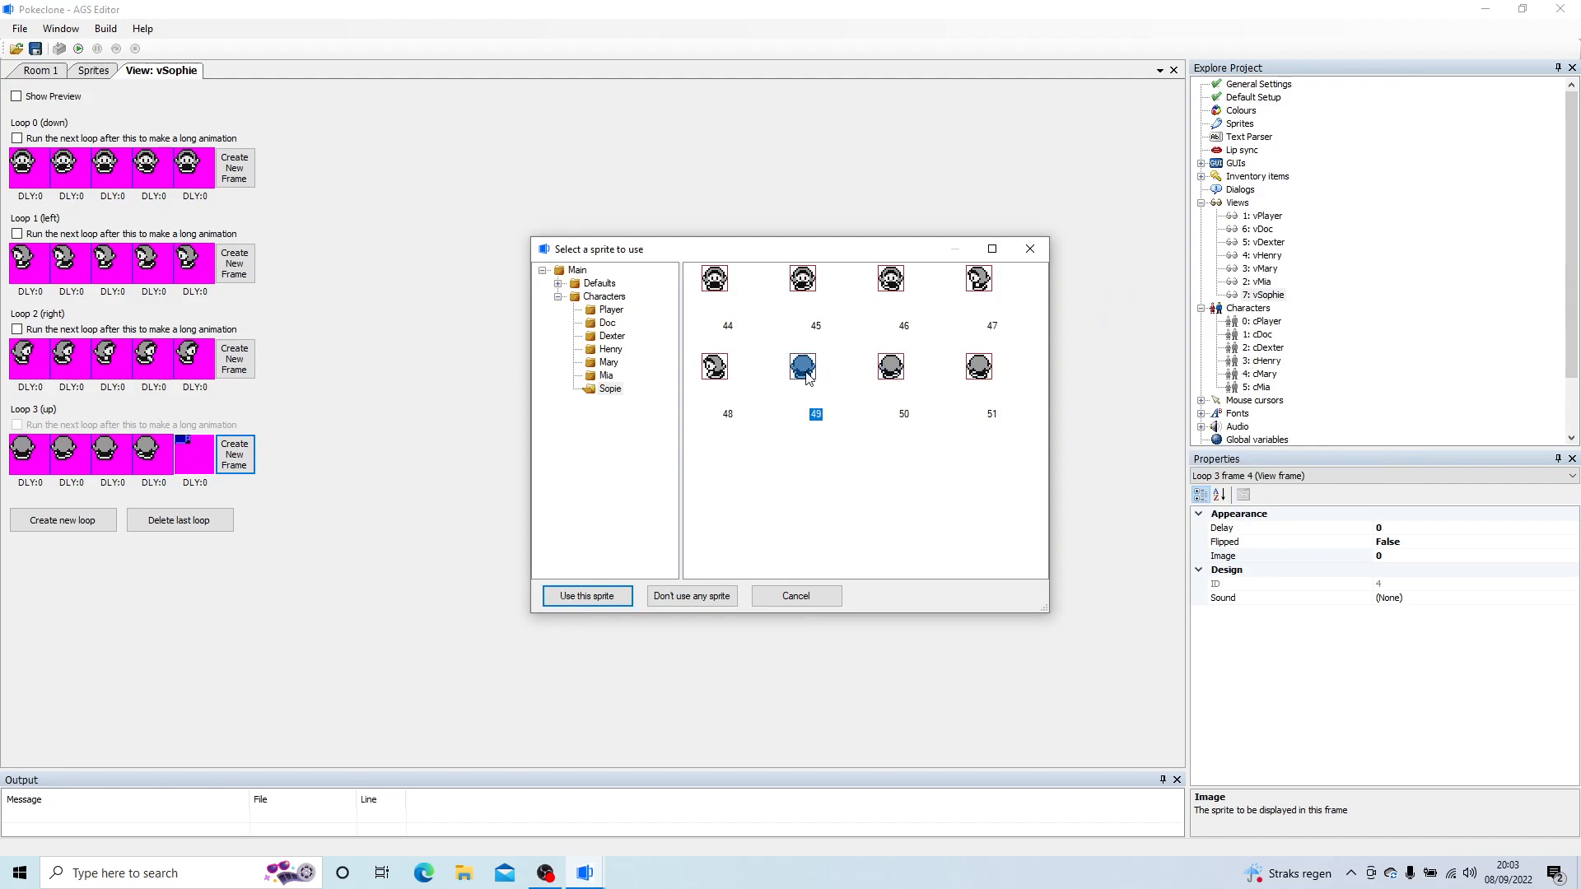
{"action": "double_click", "coordinate": [802, 368]}
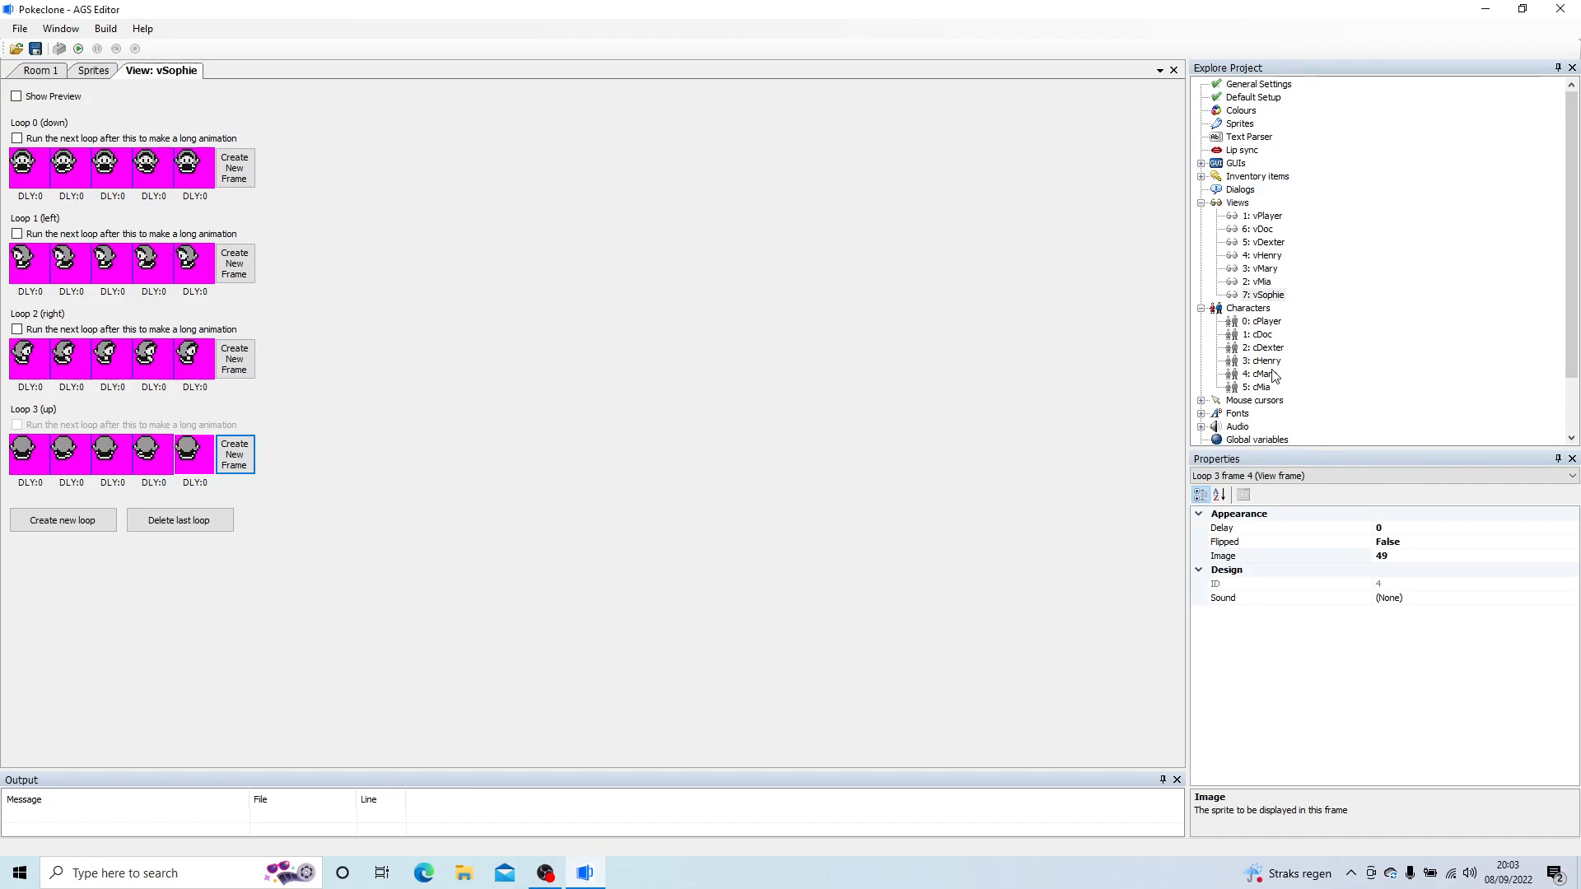
Step: Create a new character and set its normal view to vSophie (view 7)
{"action": "right_click", "coordinate": [1252, 308]}
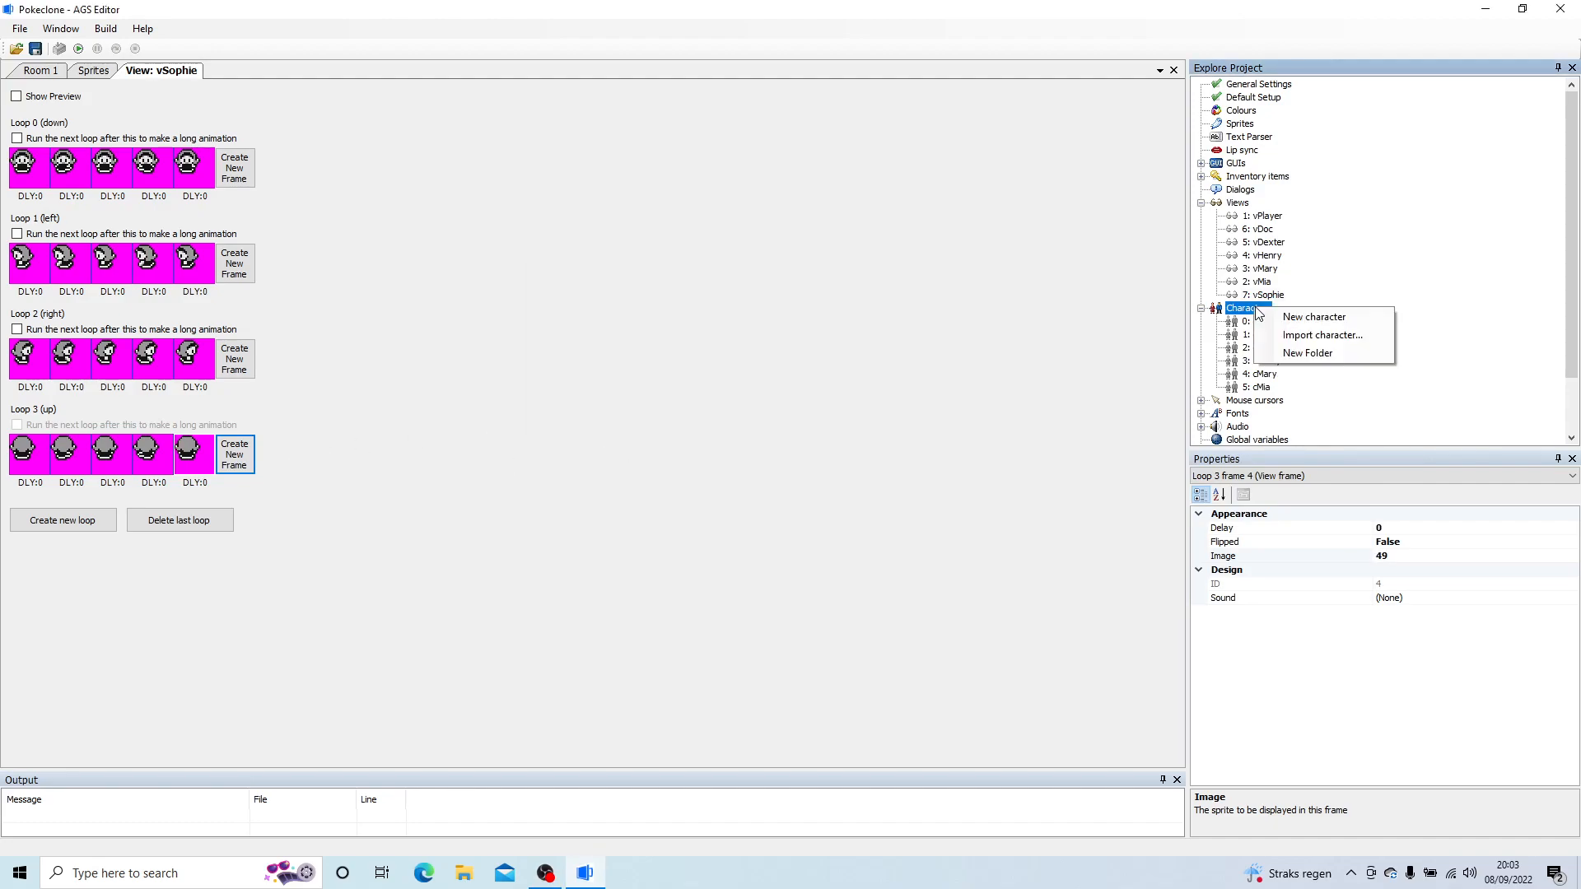
{"action": "left_click", "coordinate": [1327, 317]}
{"action": "left_click", "coordinate": [1470, 570]}
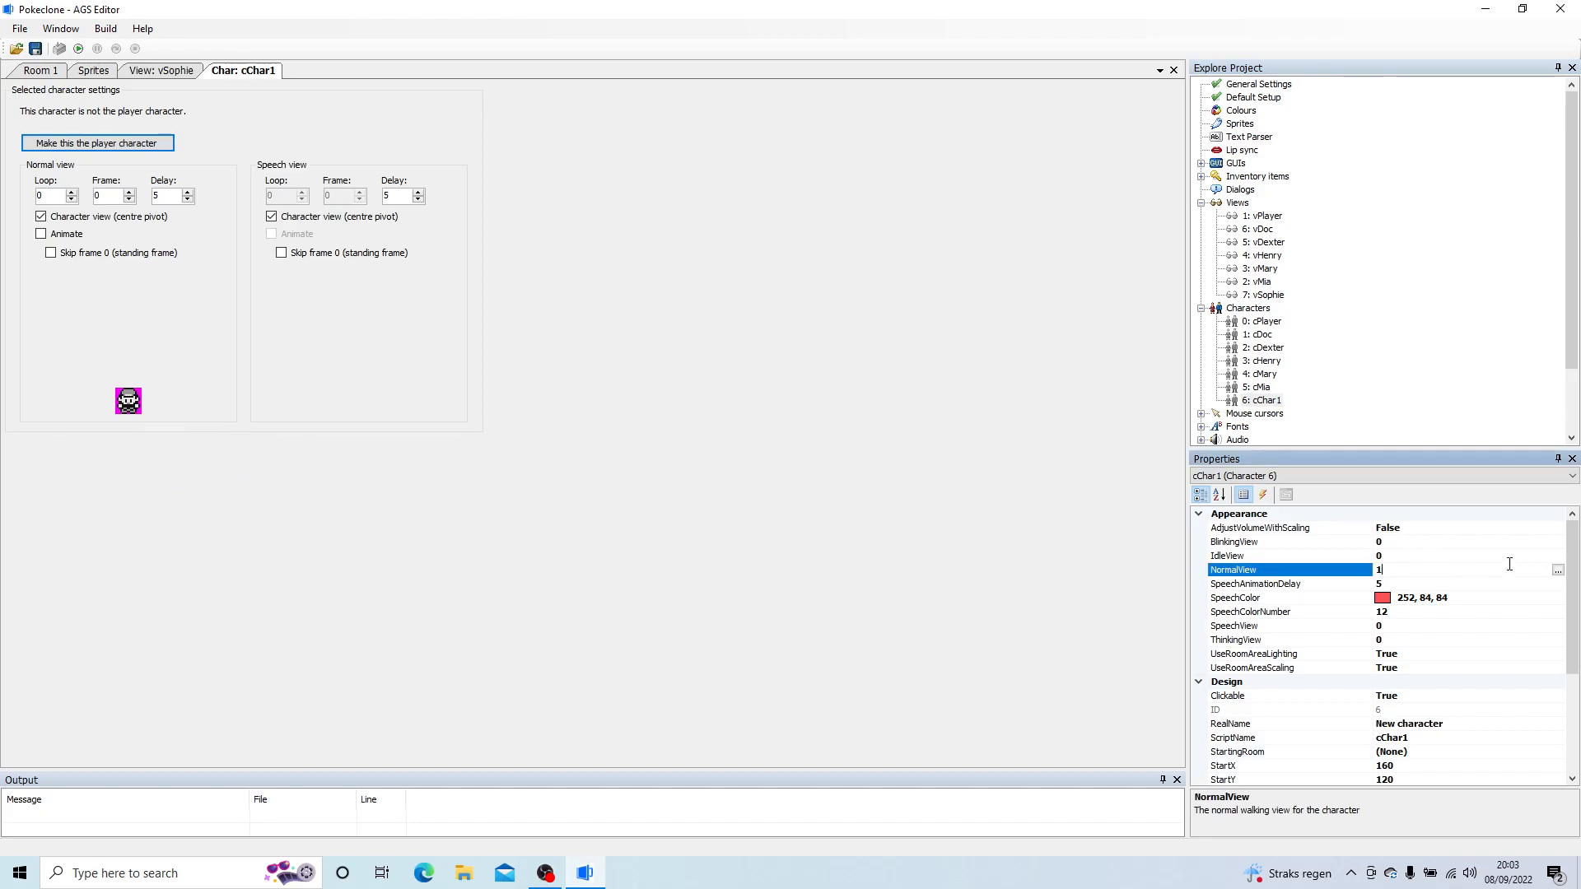
{"action": "left_click", "coordinate": [1558, 570]}
{"action": "left_click", "coordinate": [638, 368]}
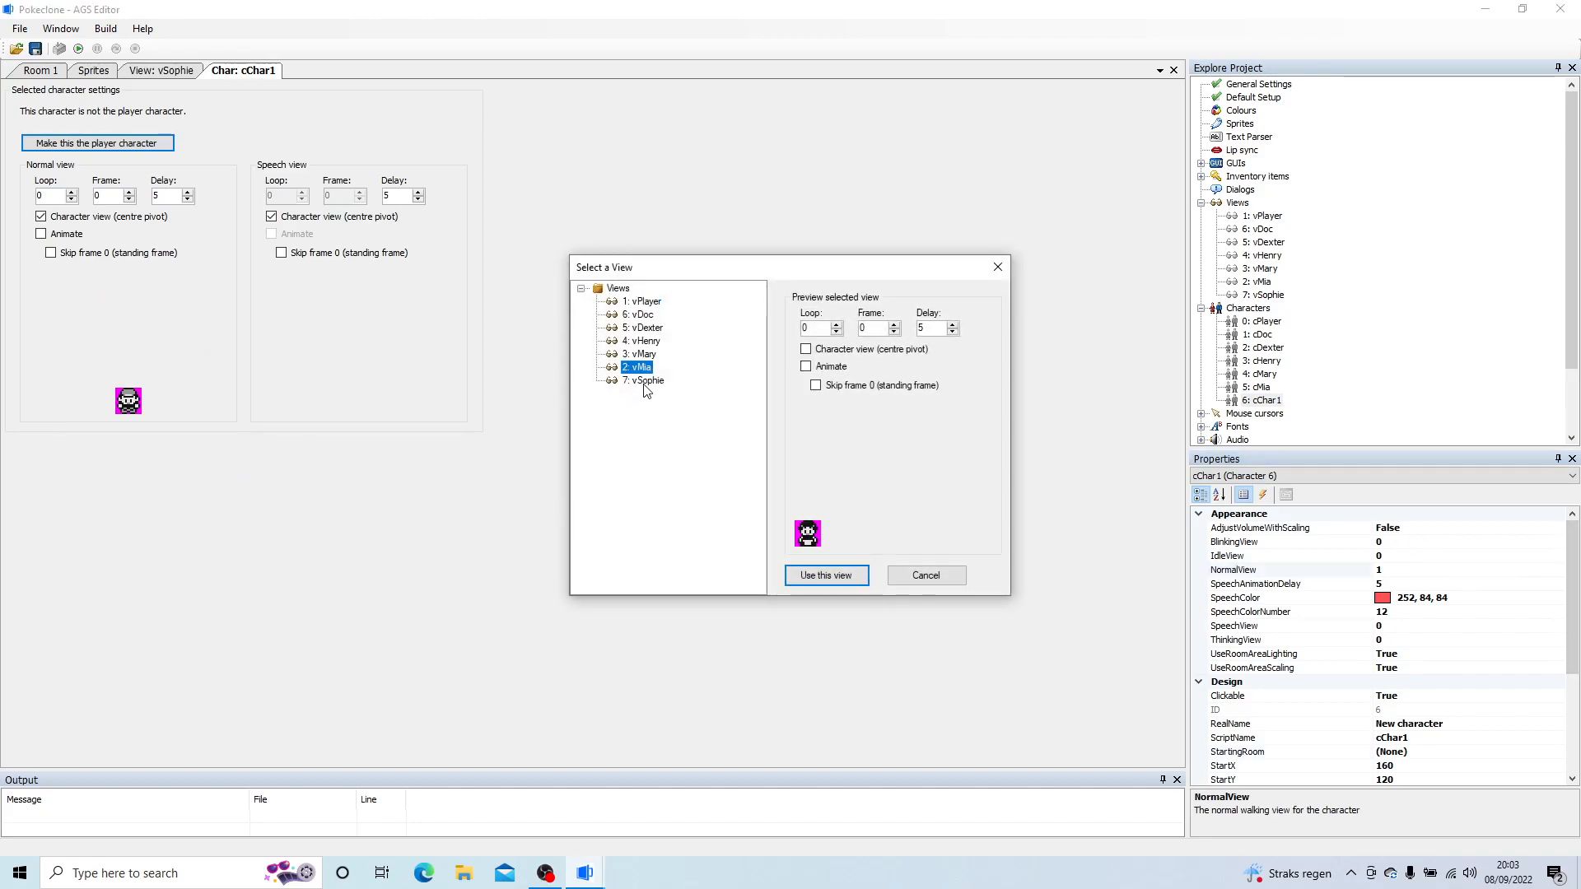
{"action": "left_click", "coordinate": [650, 381]}
{"action": "left_click", "coordinate": [847, 574]}
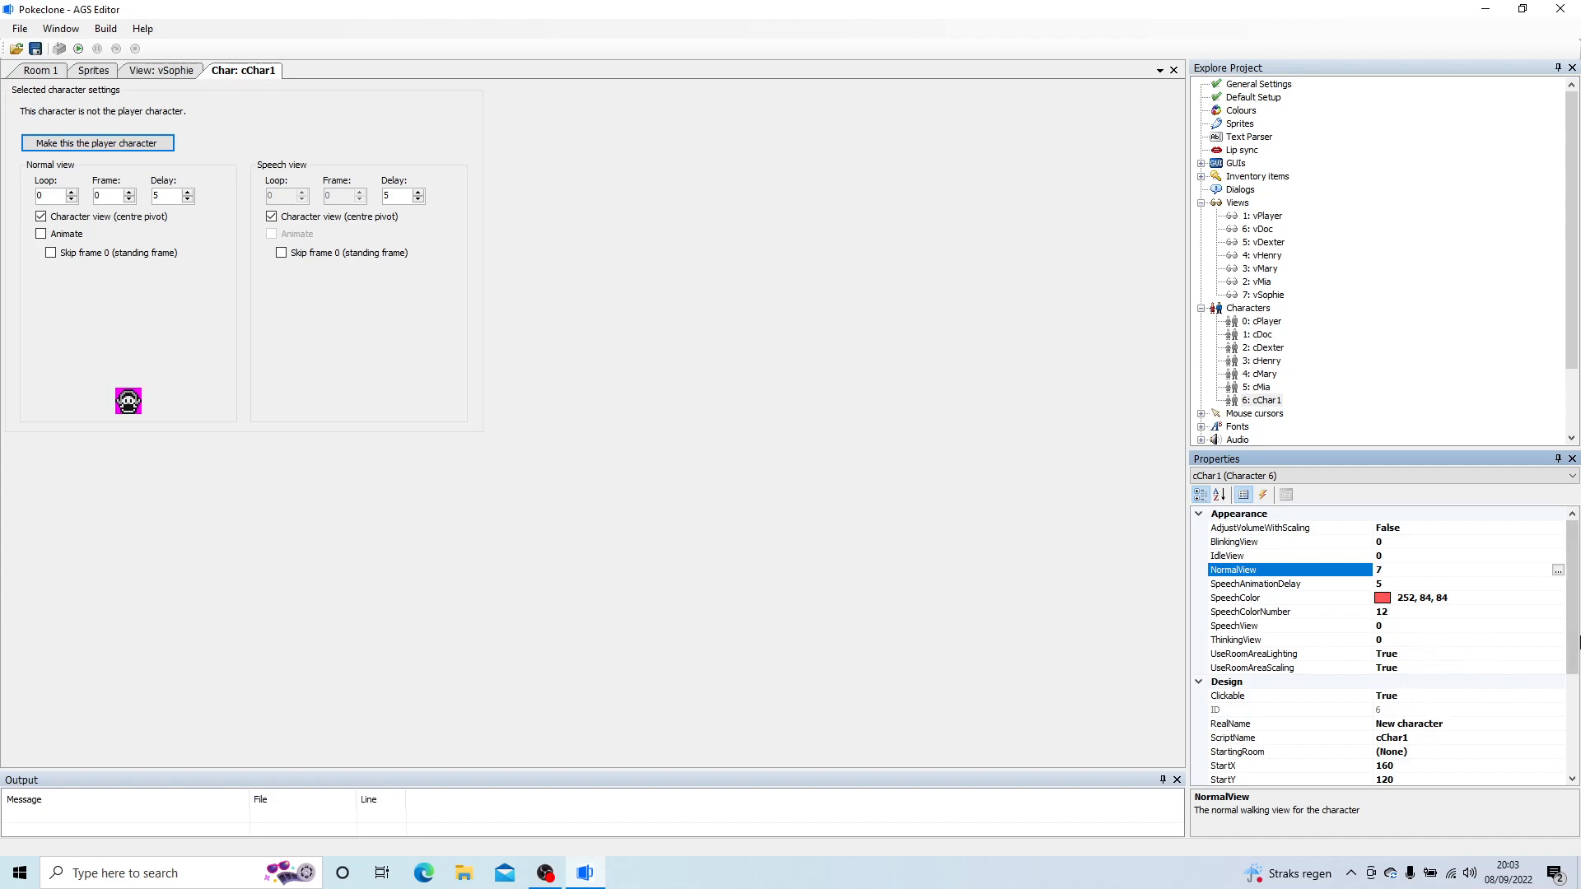
Step: Set the new character's real name to Sophie and its script name to cSophie
{"action": "scroll", "coordinate": [1577, 641], "scroll_direction": "down", "scroll_amount": 3}
{"action": "left_click", "coordinate": [1443, 616]}
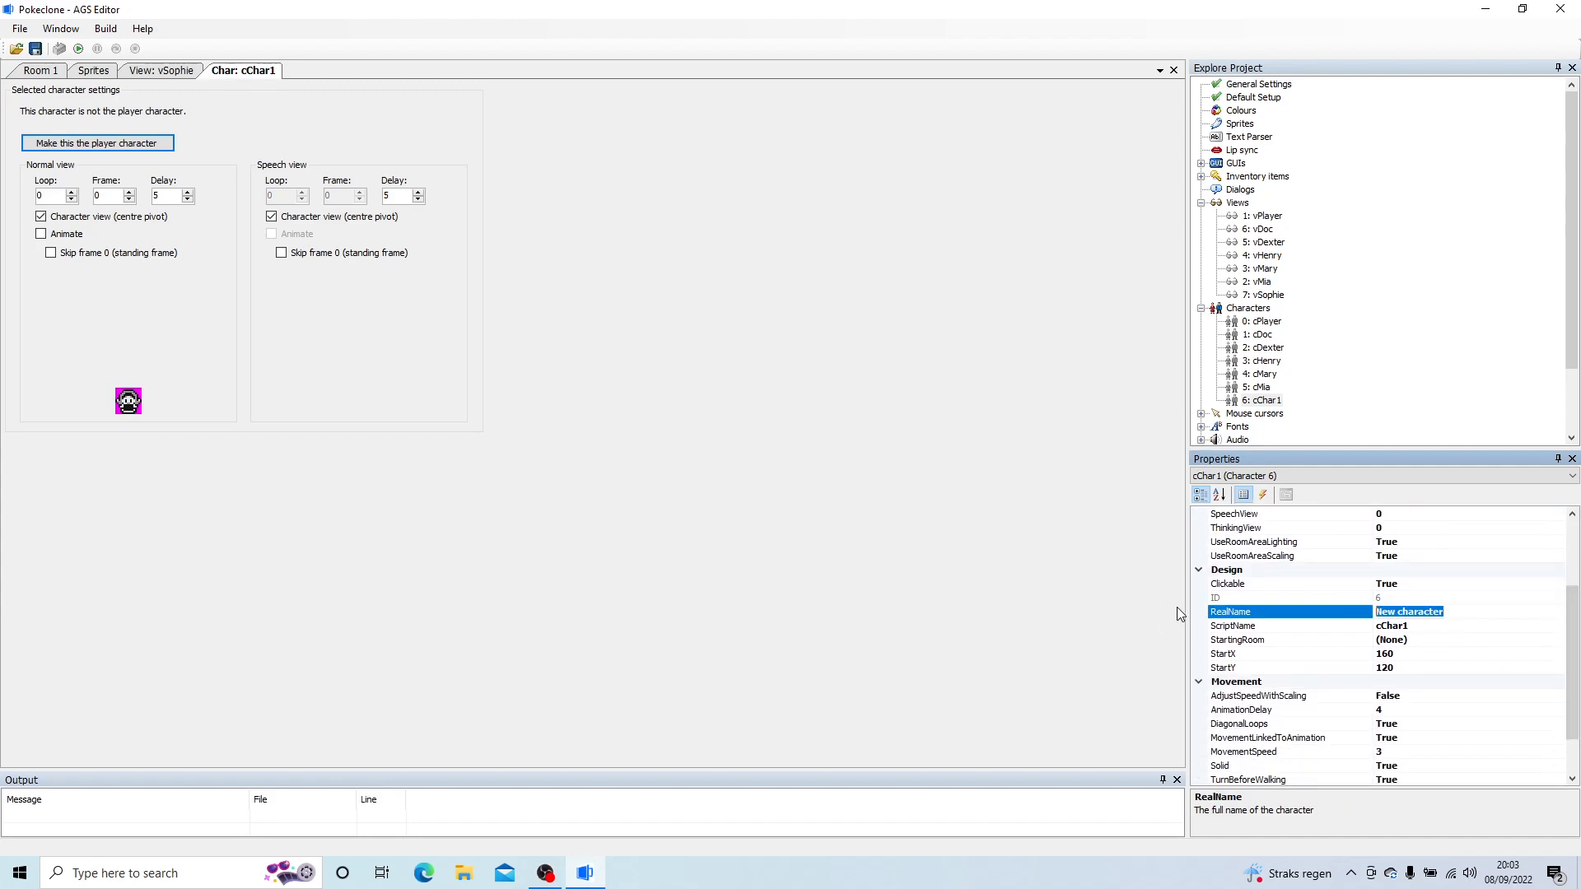
{"action": "type", "text": "Sophie"}
{"action": "left_click", "coordinate": [1458, 628]}
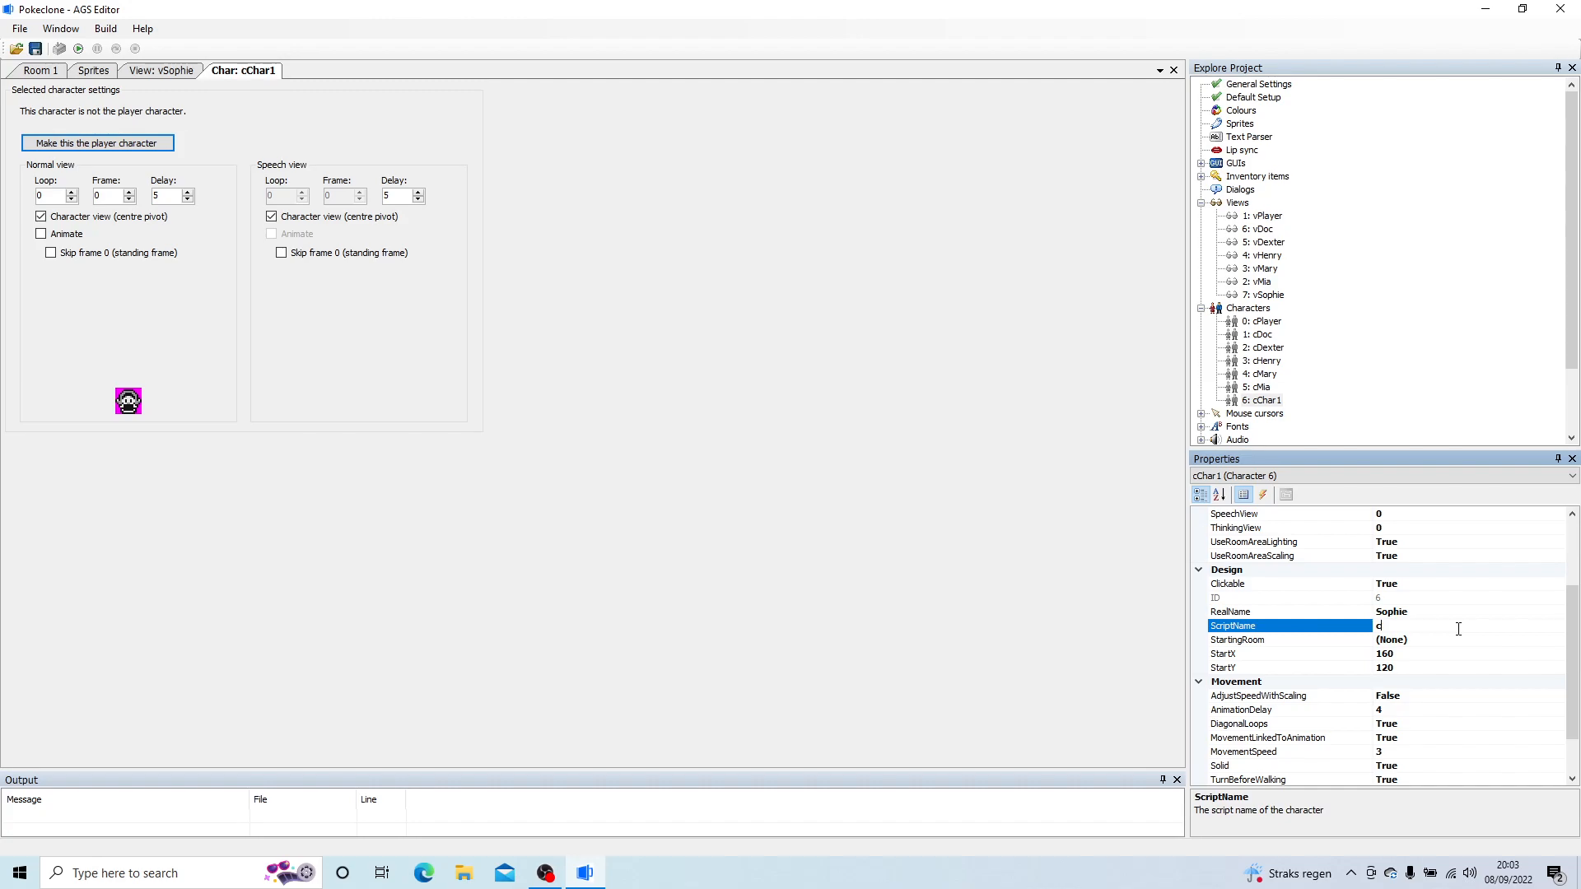
{"action": "key", "text": "Return"}
{"action": "left_click", "coordinate": [1451, 642]}
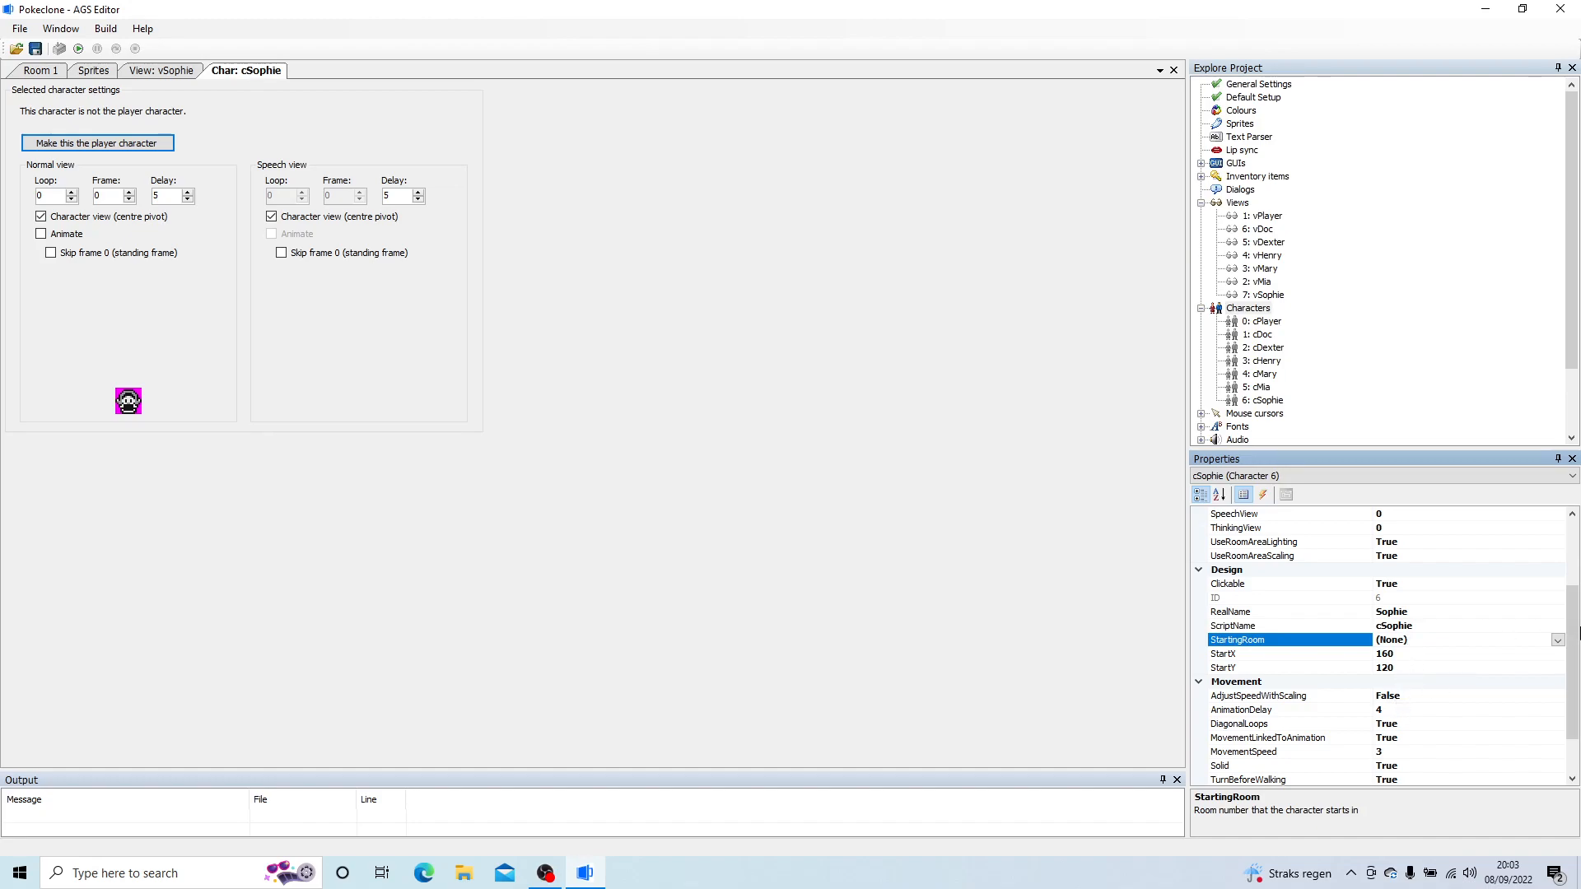
Step: Set cSophie's AnimationDelay to 6, MovementSpeed to 2 and MovementLinkedToAnimation to False
{"action": "scroll", "coordinate": [1579, 633], "scroll_direction": "down", "scroll_amount": 2}
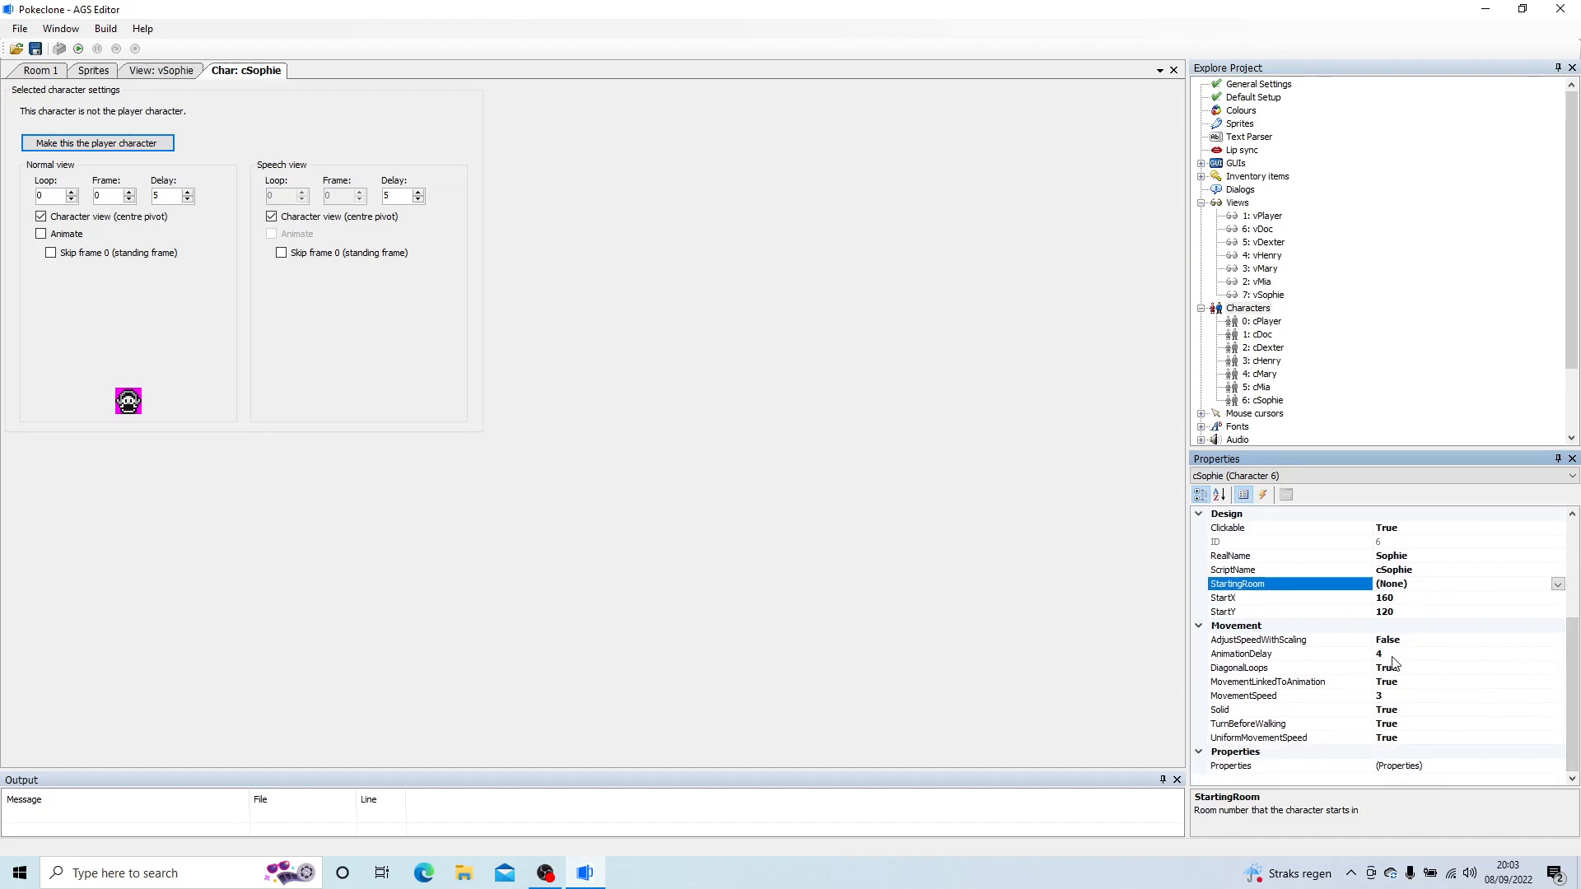
{"action": "left_click", "coordinate": [1401, 655]}
{"action": "type", "text": "6"}
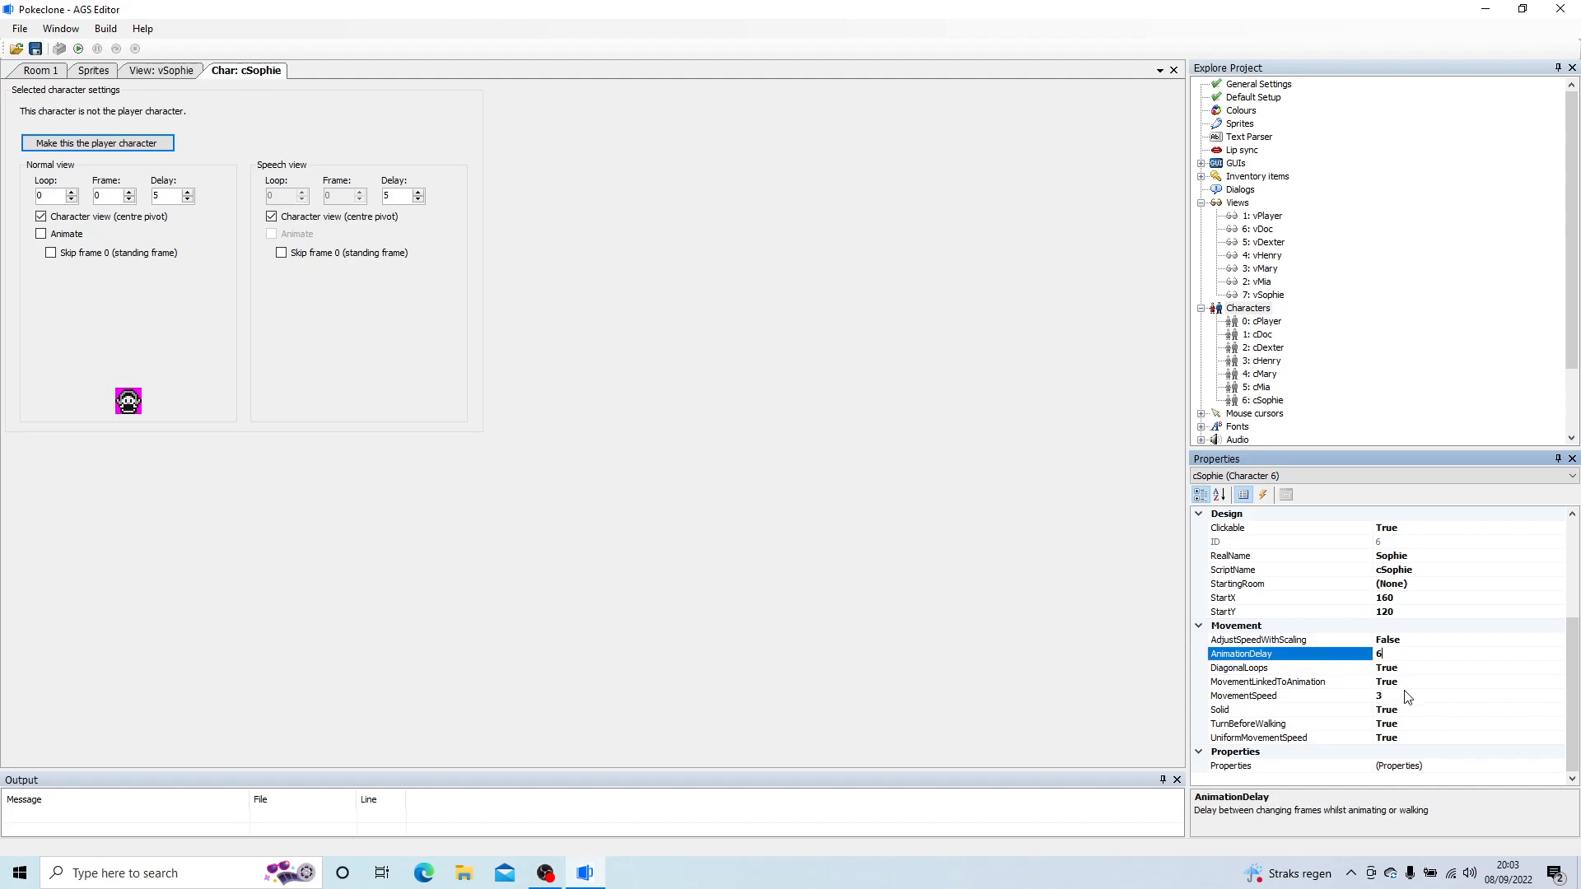
{"action": "left_click", "coordinate": [1359, 696]}
{"action": "left_click", "coordinate": [1483, 682]}
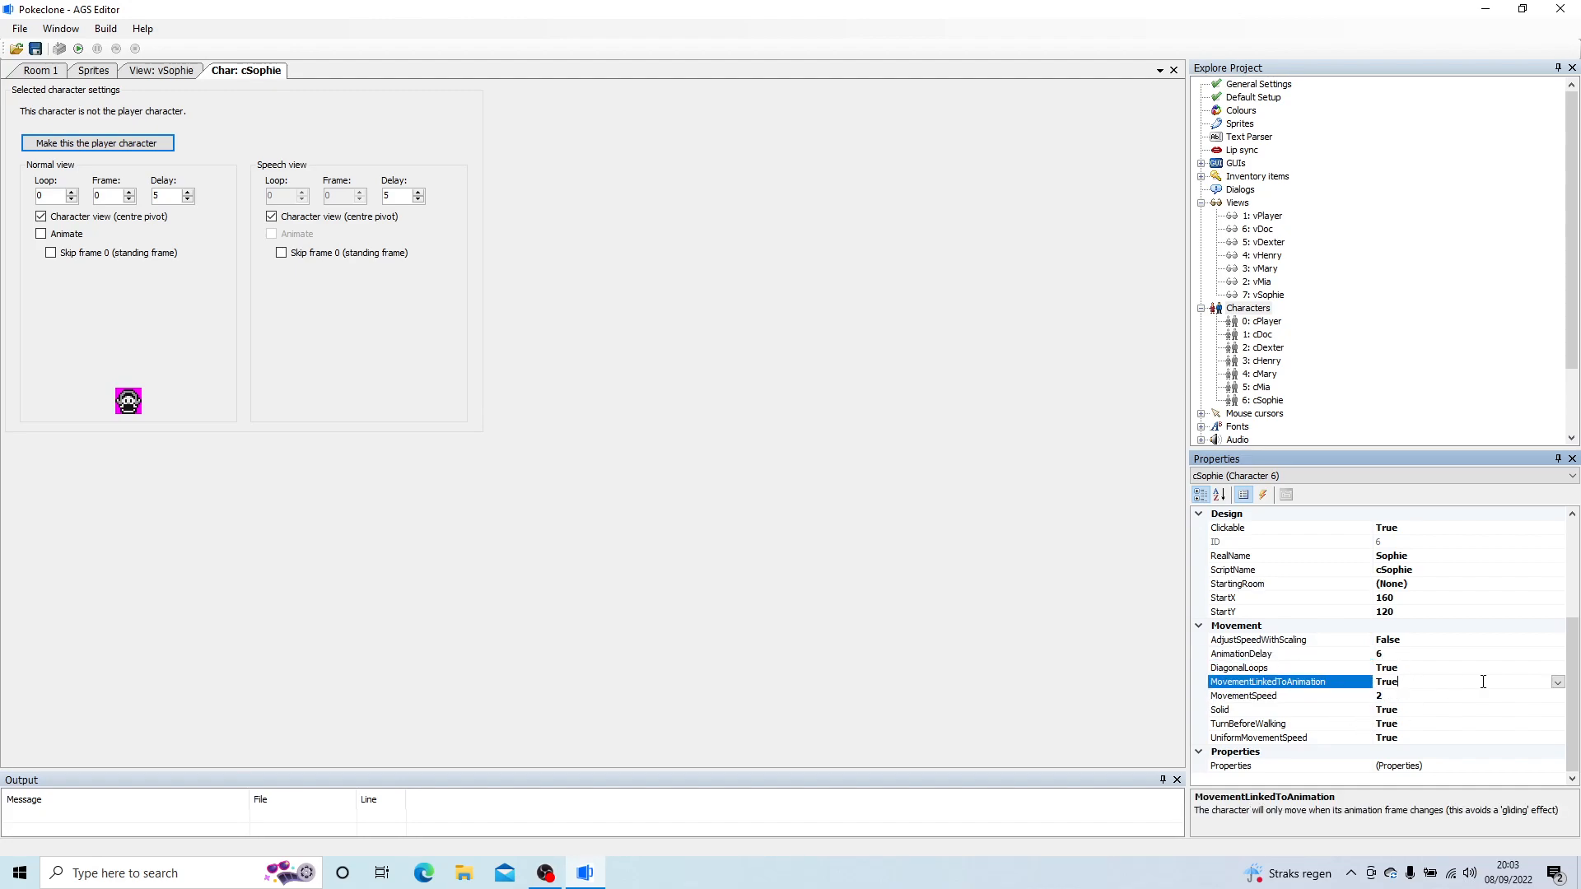
{"action": "left_click", "coordinate": [1558, 682]}
{"action": "left_click", "coordinate": [1390, 710]}
{"action": "left_click", "coordinate": [1104, 636]}
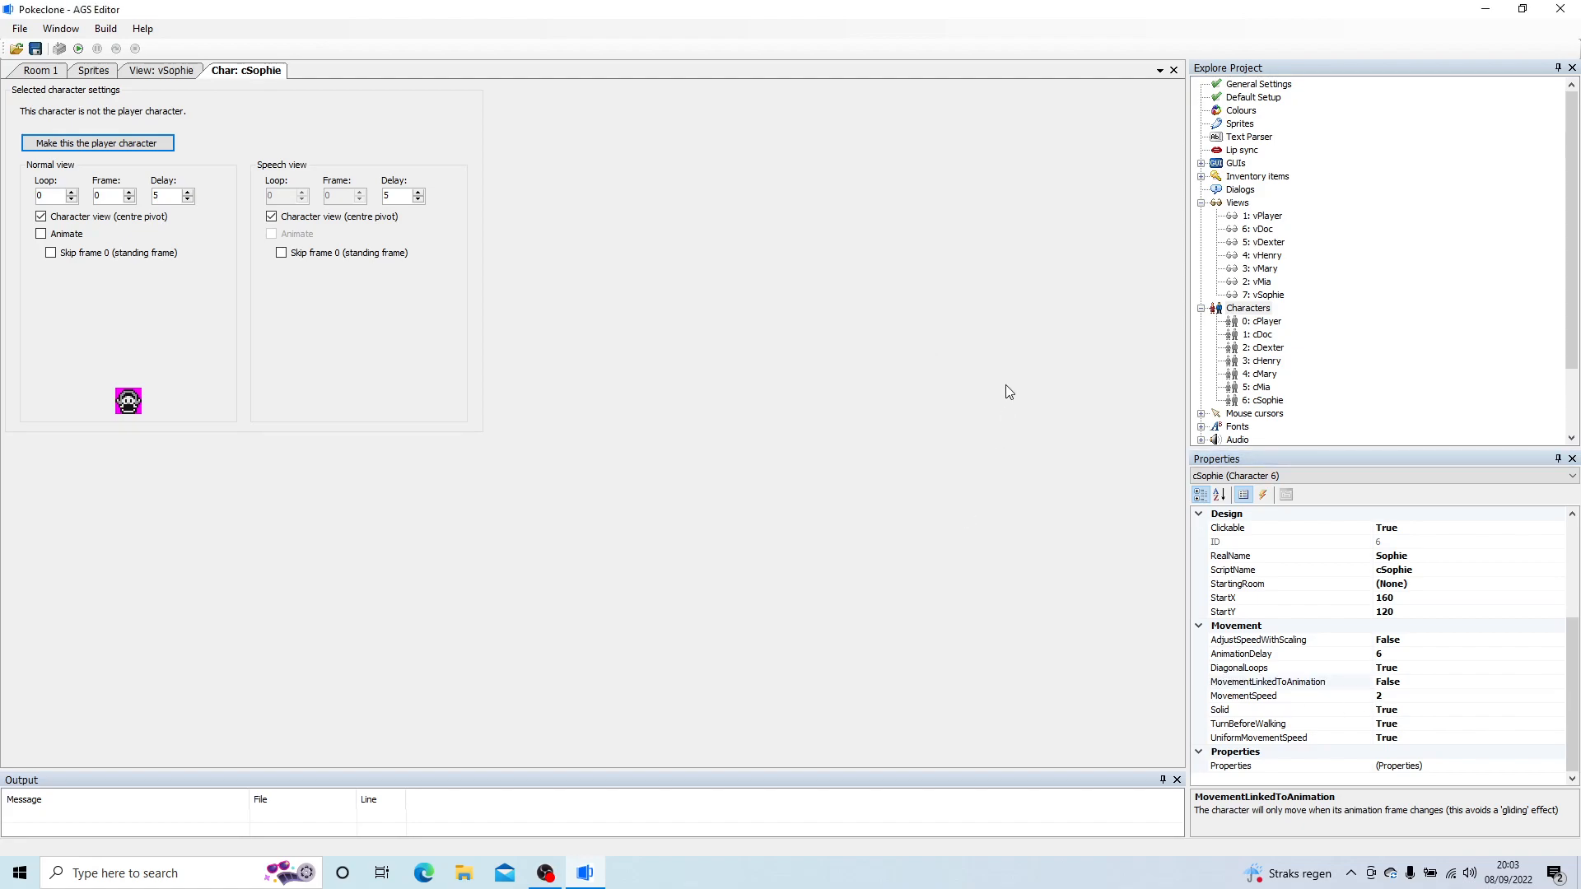
Step: Collapse the Views and Characters lists in the project tree and close the cSophie, vSophie and Sprites documents
{"action": "left_click", "coordinate": [1202, 204]}
{"action": "left_click", "coordinate": [1202, 217]}
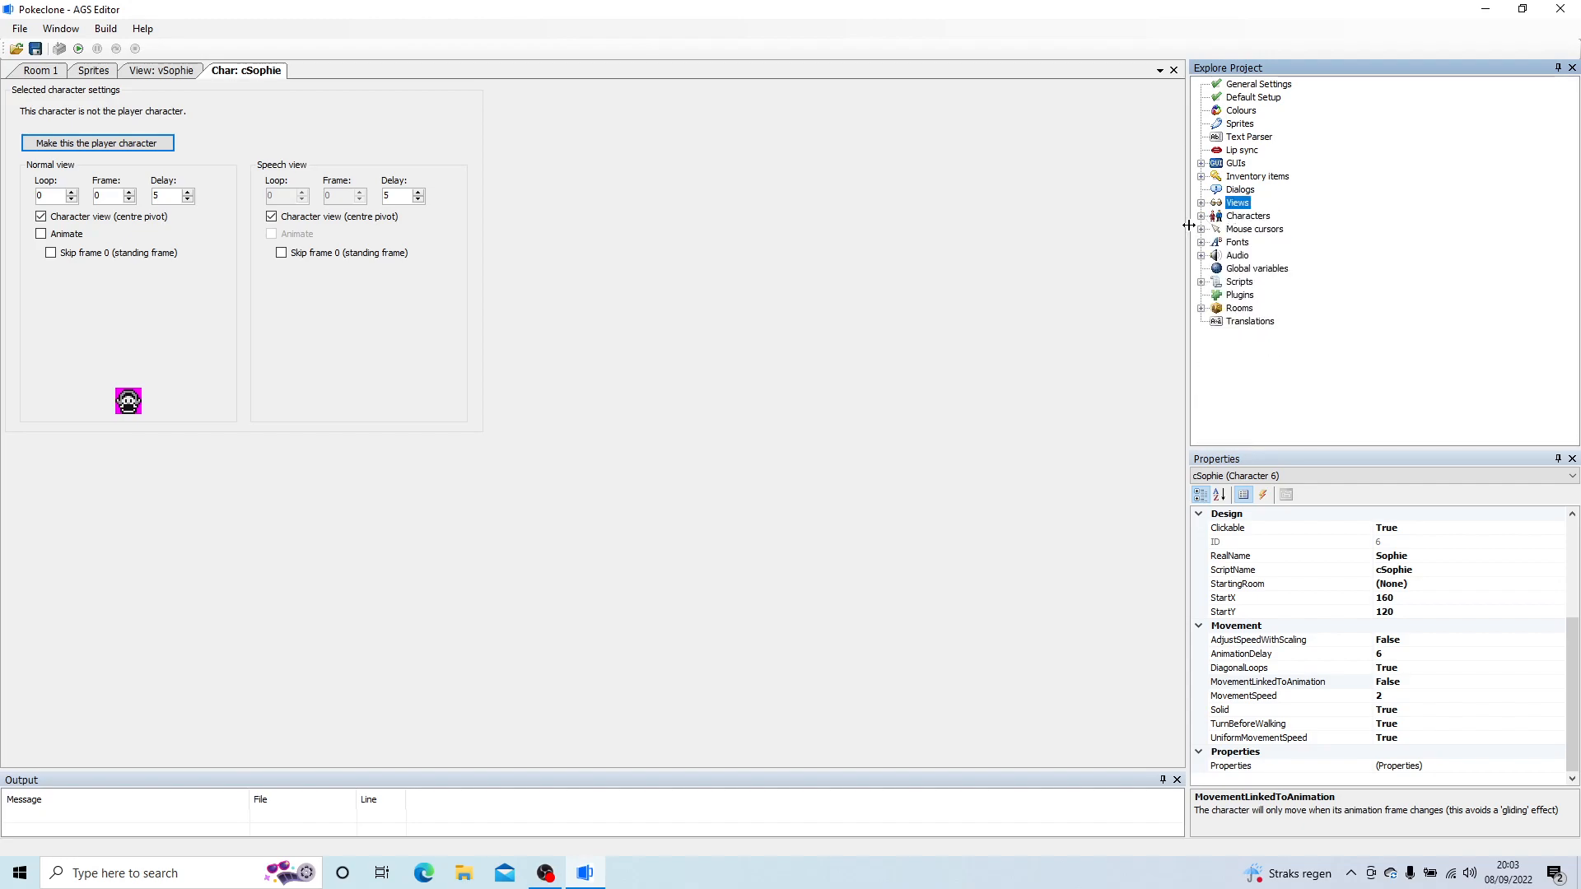
{"action": "left_click", "coordinate": [170, 73]}
{"action": "right_click", "coordinate": [253, 72]}
{"action": "left_click", "coordinate": [266, 83]}
{"action": "right_click", "coordinate": [151, 75]}
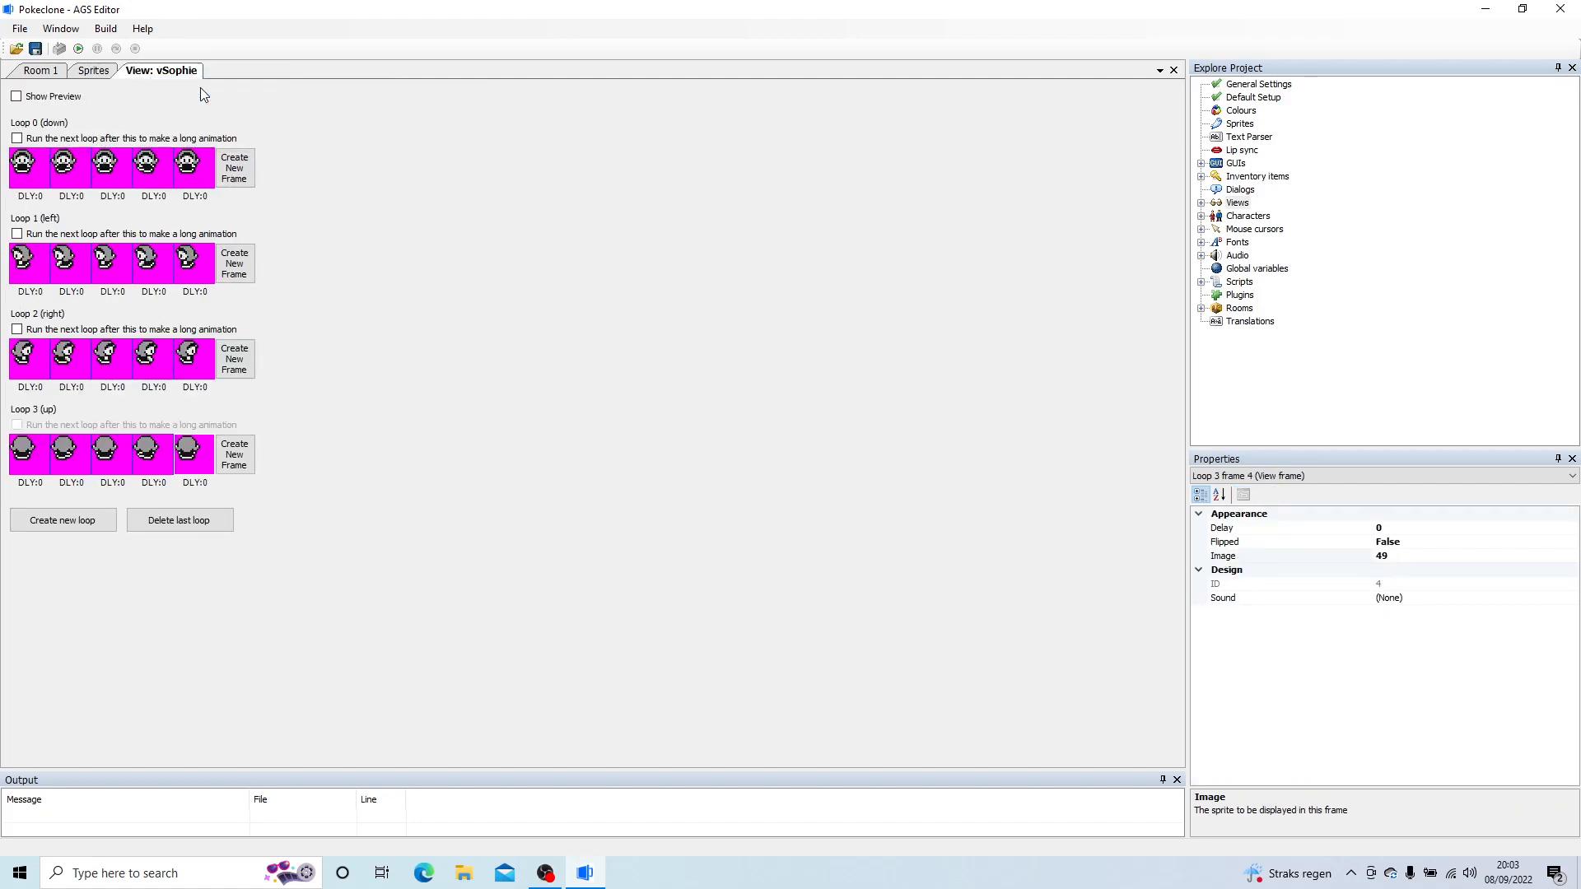
{"action": "left_click", "coordinate": [191, 86]}
{"action": "right_click", "coordinate": [99, 71]}
{"action": "left_click", "coordinate": [115, 81]}
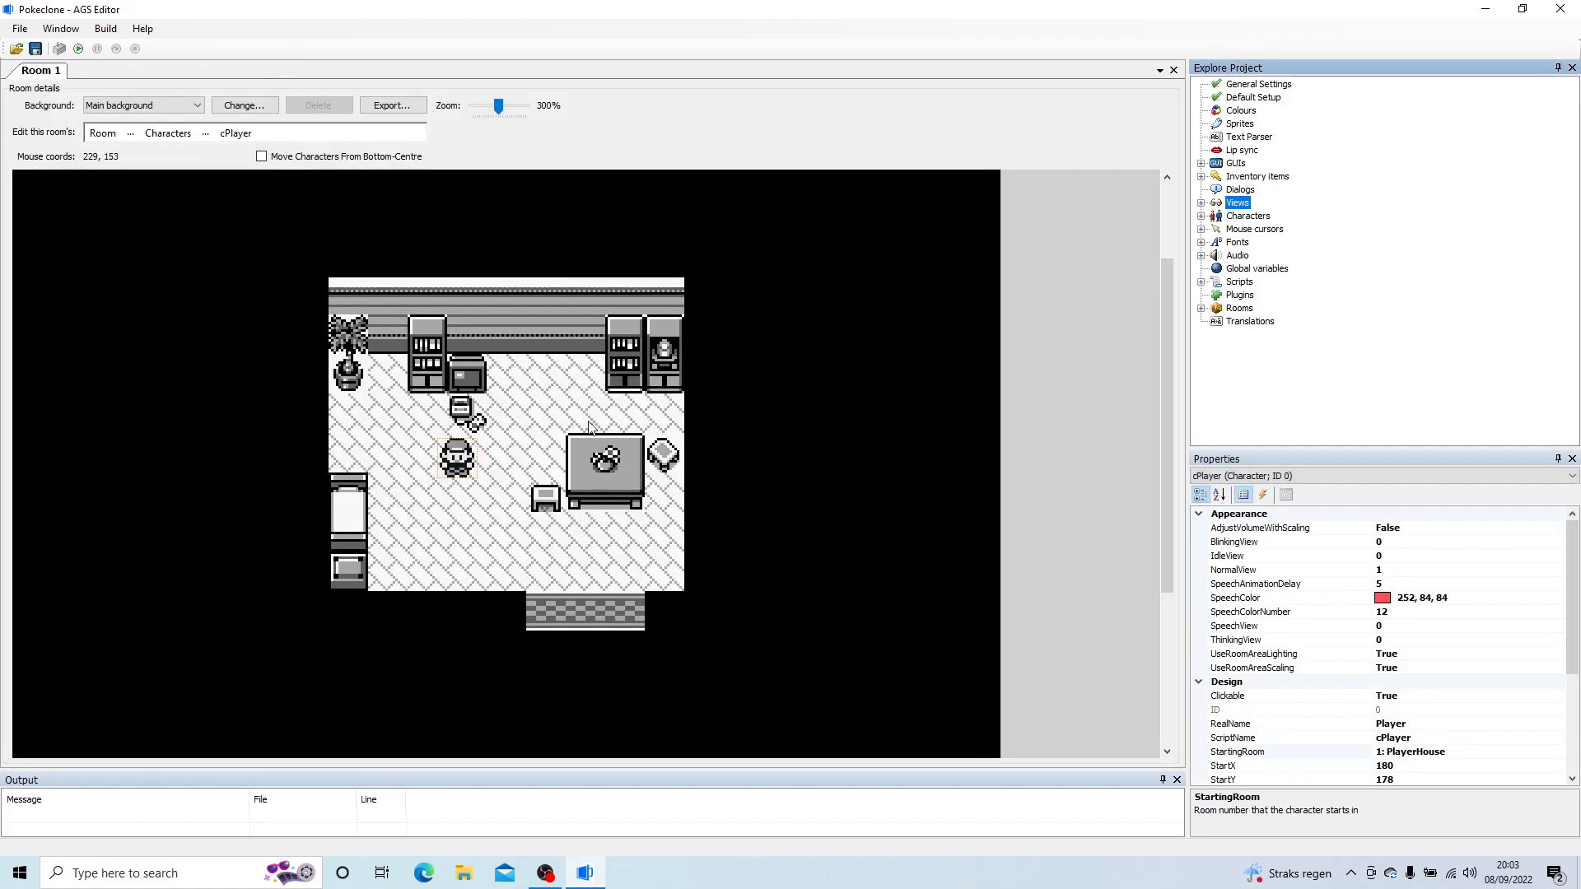
Step: Switch Room 1 from editing characters to editing hotspots and select the hGlowingOrb hotspot (ID 1)
{"action": "left_click", "coordinate": [154, 138]}
{"action": "left_click", "coordinate": [132, 135]}
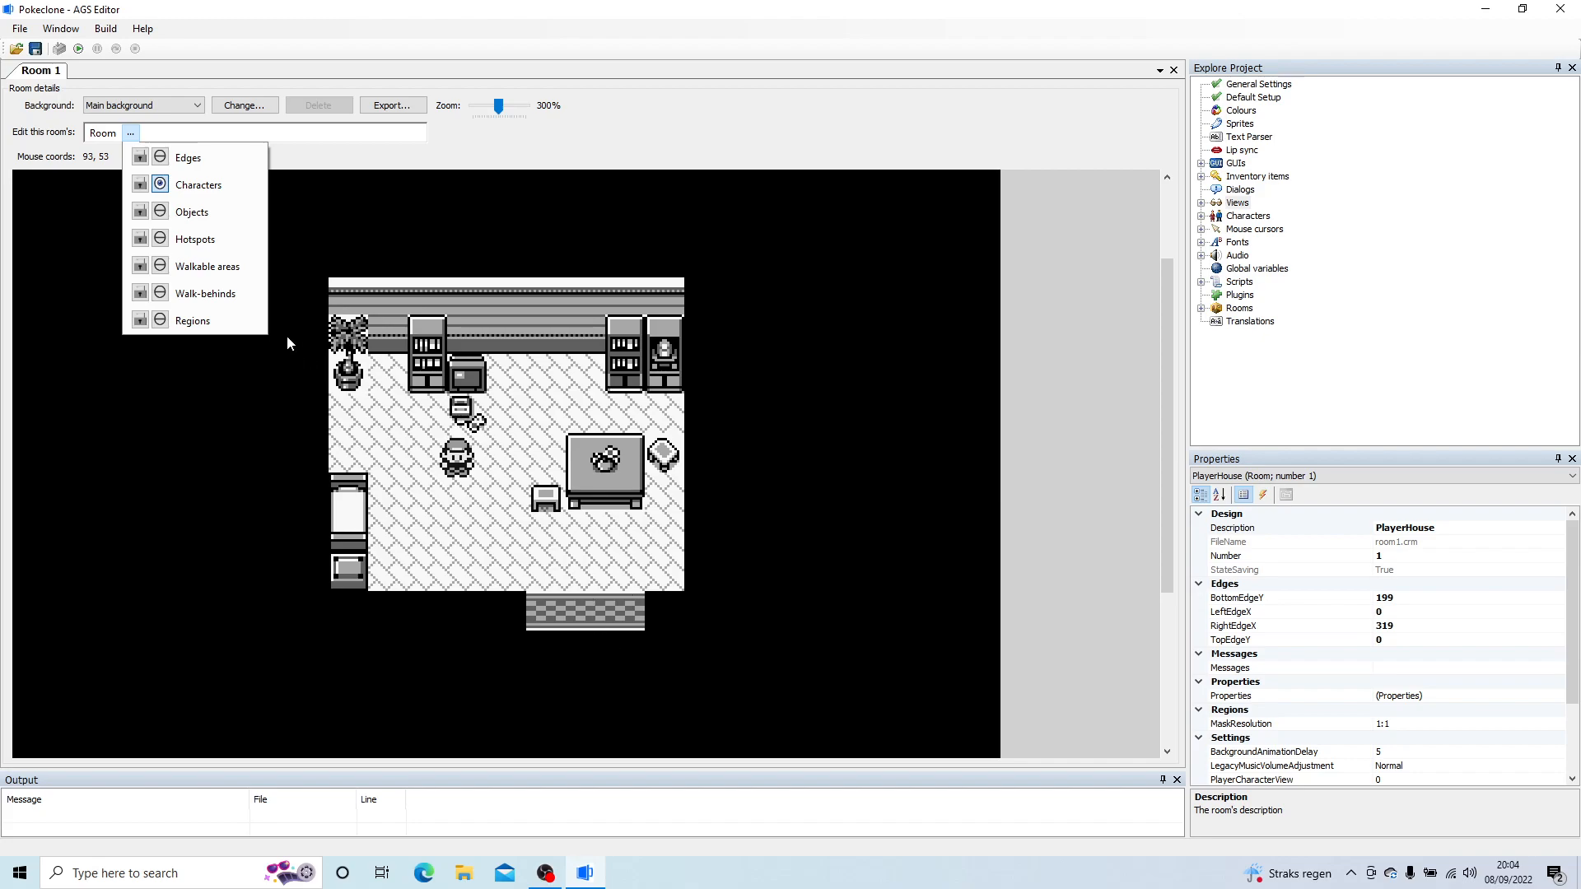
{"action": "left_click", "coordinate": [191, 240]}
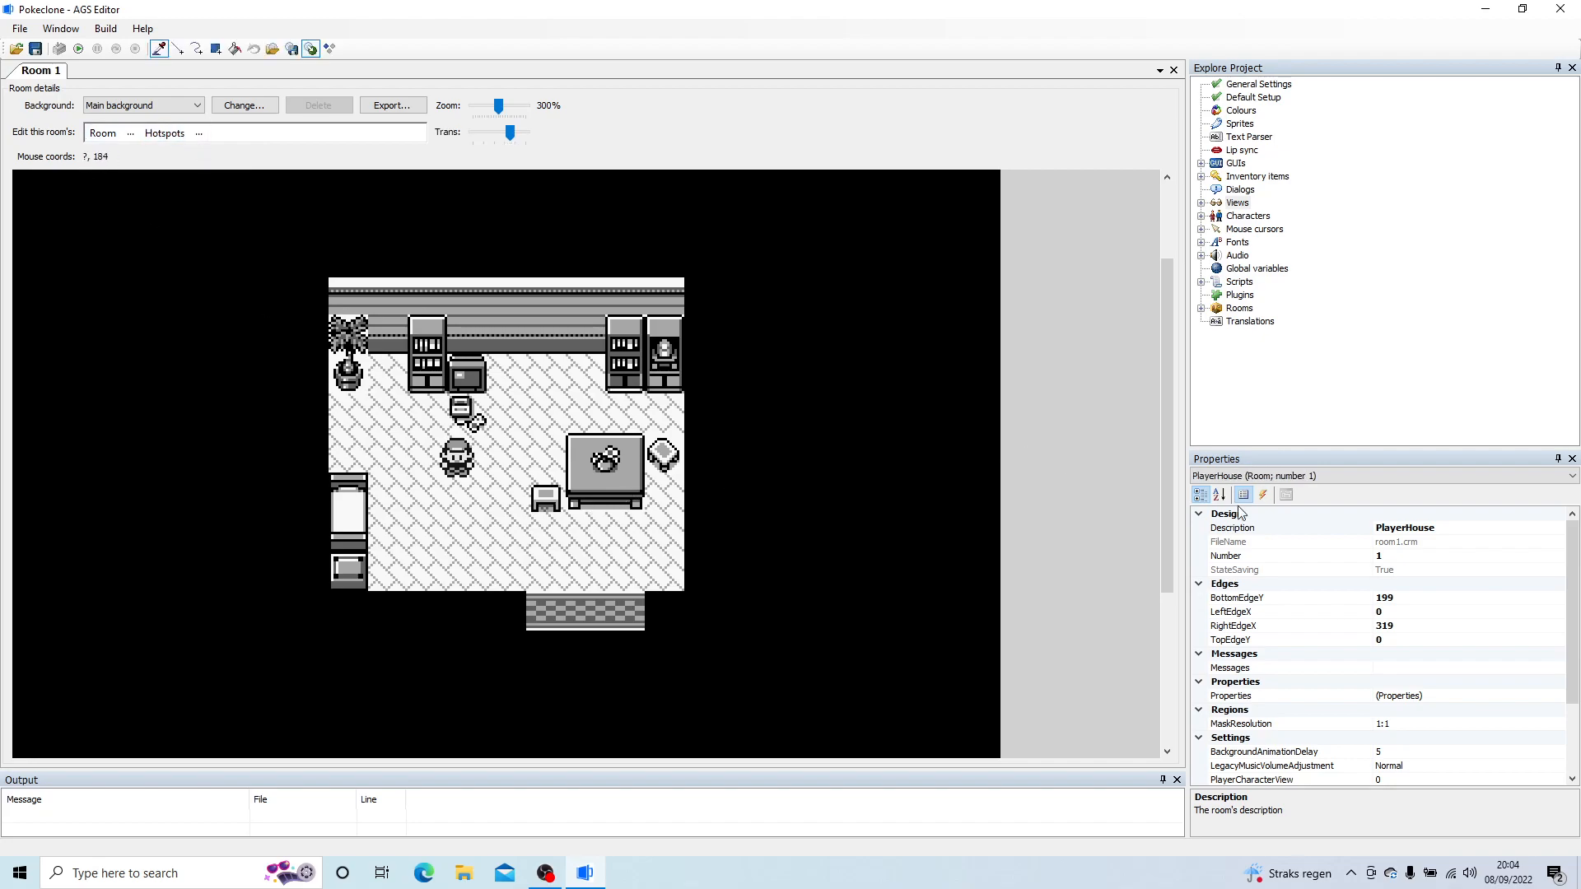
{"action": "left_click", "coordinate": [1272, 477]}
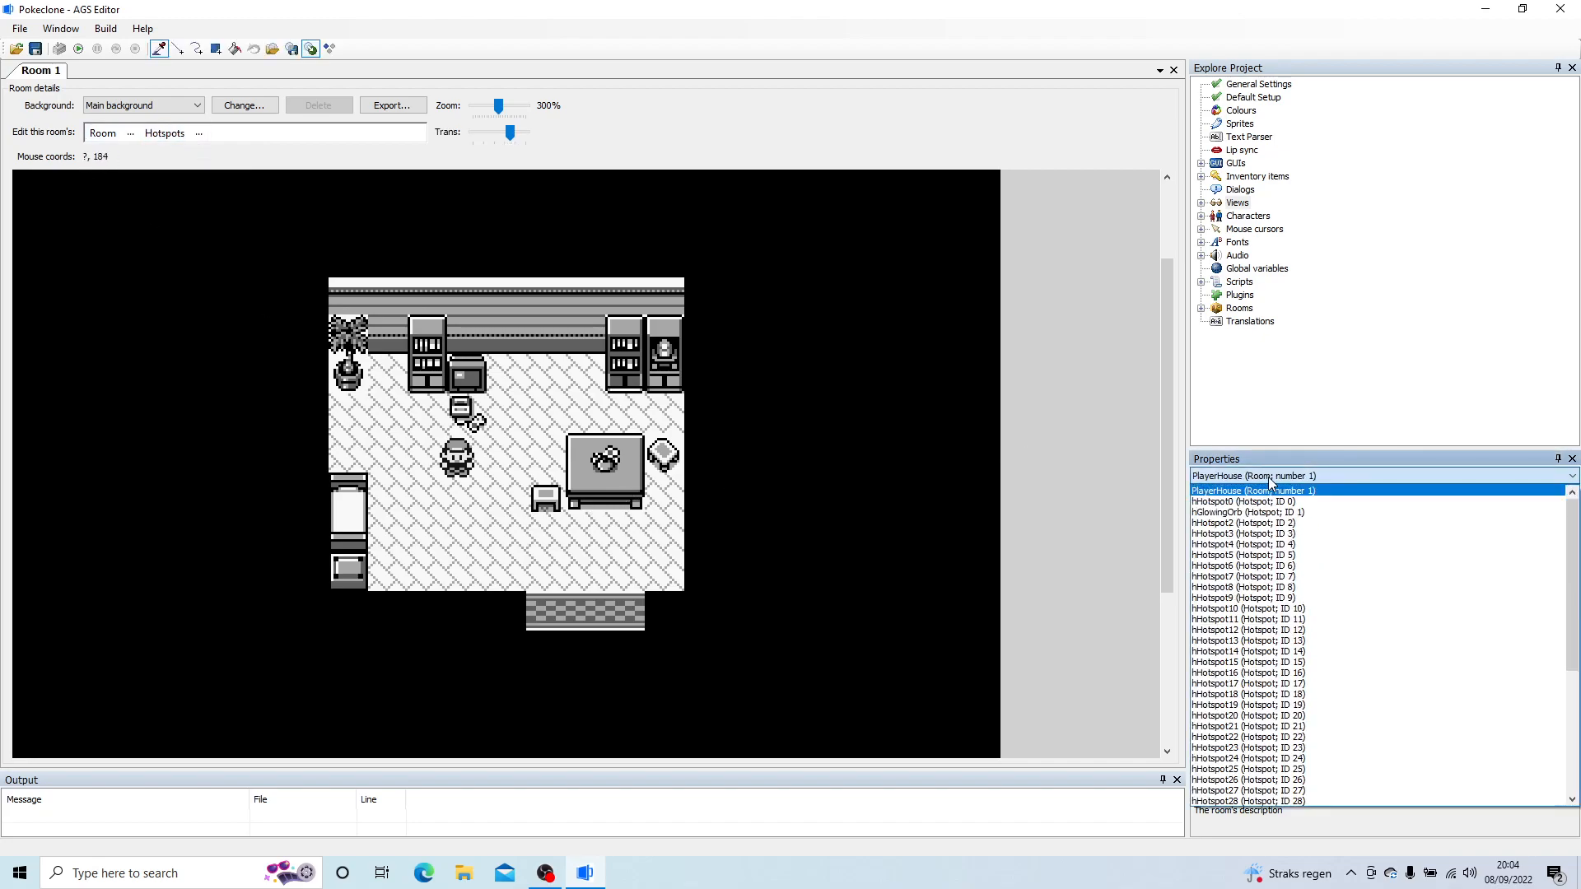
{"action": "left_click", "coordinate": [1309, 512]}
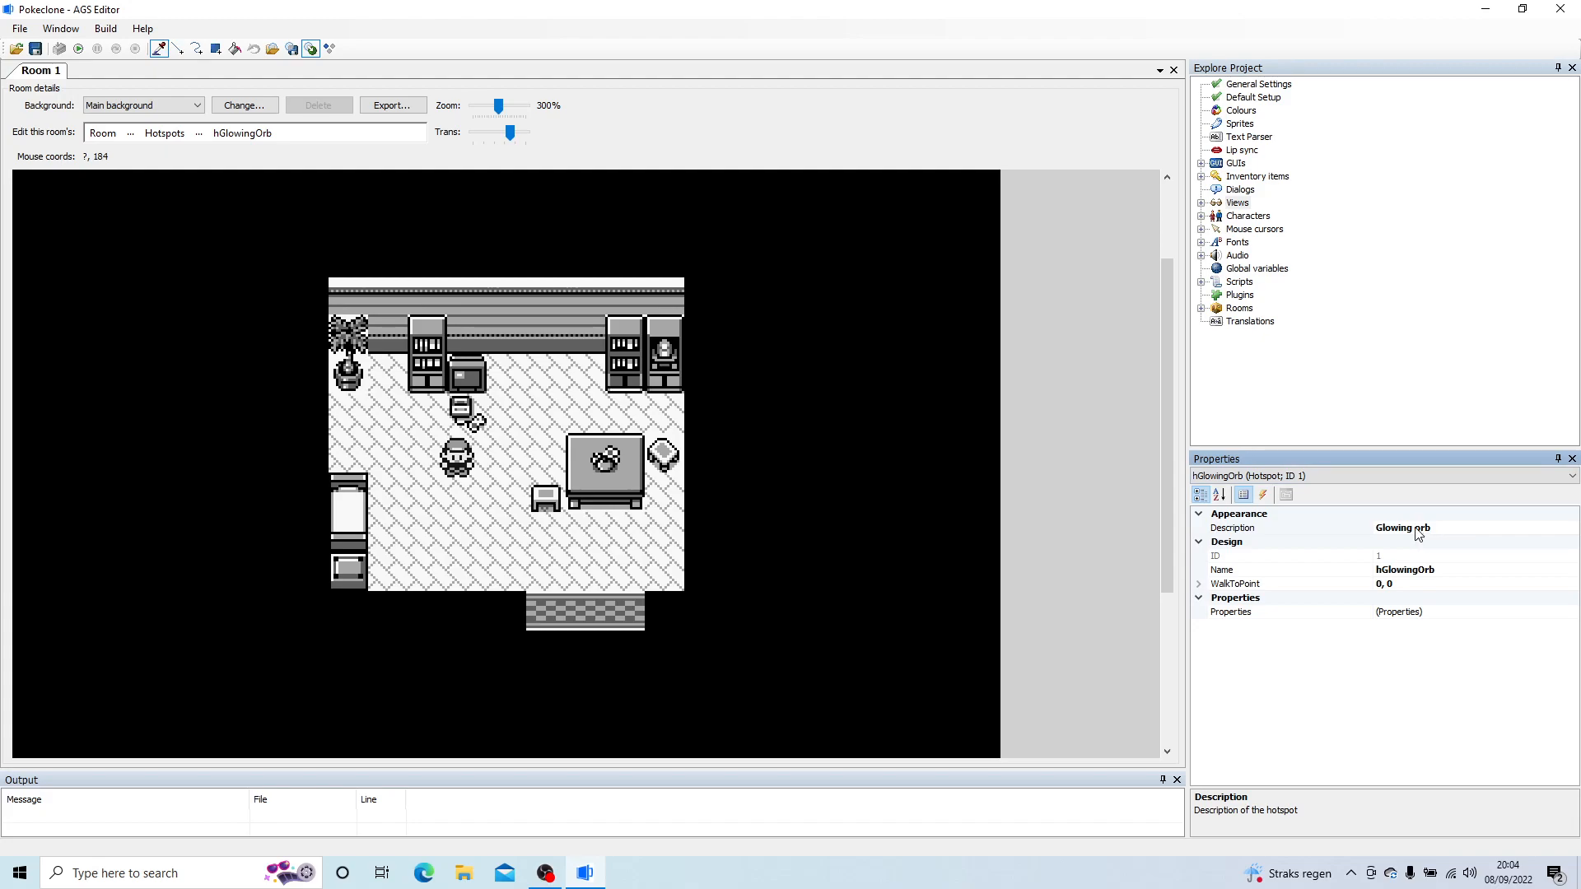
{"action": "left_click", "coordinate": [1266, 494]}
{"action": "left_click", "coordinate": [1334, 556]}
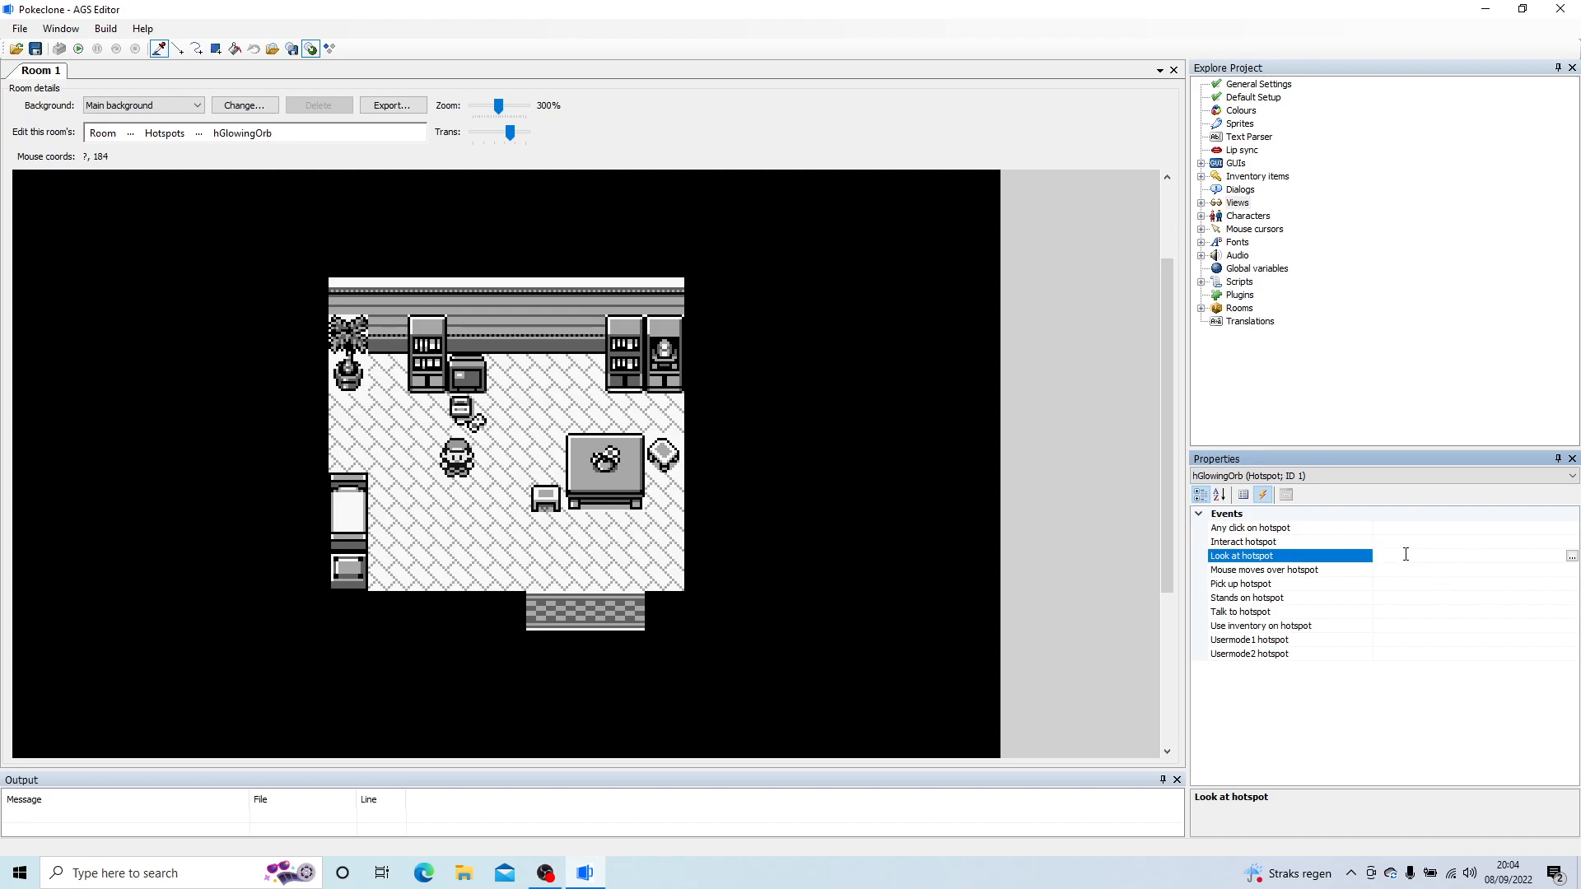
{"action": "left_click", "coordinate": [1246, 495]}
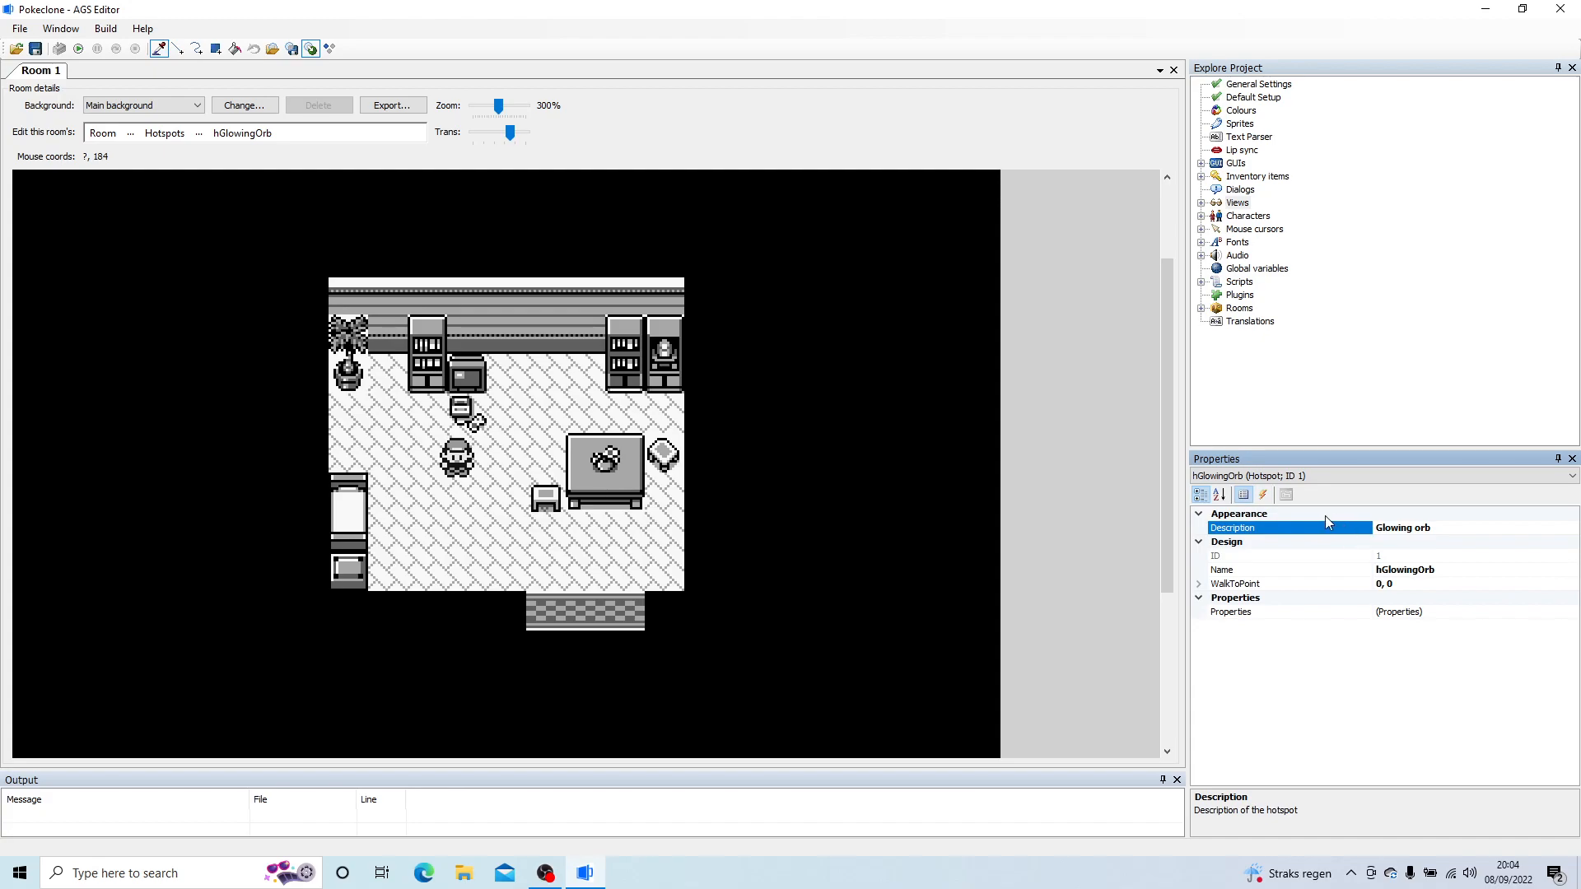
Step: Set the hGlowingOrb hotspot's description to Exit and rename it hExit
{"action": "double_click", "coordinate": [1244, 529]}
{"action": "type", "text": "Exit"}
{"action": "key", "text": "Return"}
{"action": "left_click", "coordinate": [1399, 568]}
{"action": "left_click_drag", "start_coordinate": [1436, 570], "coordinate": [1390, 570]}
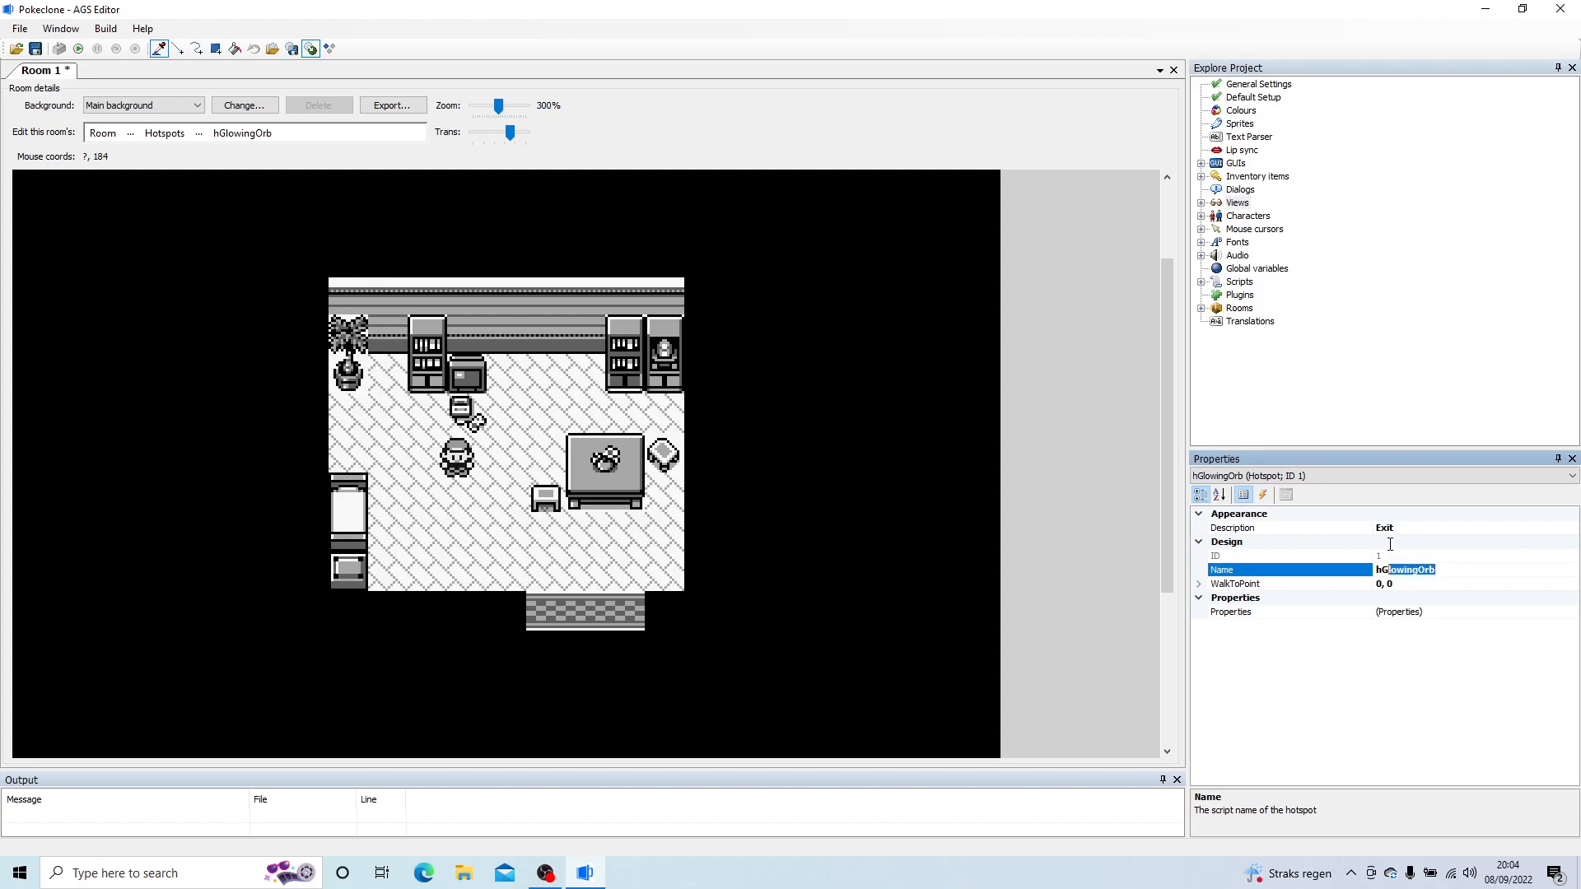
{"action": "key", "text": "BackSpace"}
{"action": "type", "text": "Exit"}
{"action": "key", "text": "Return"}
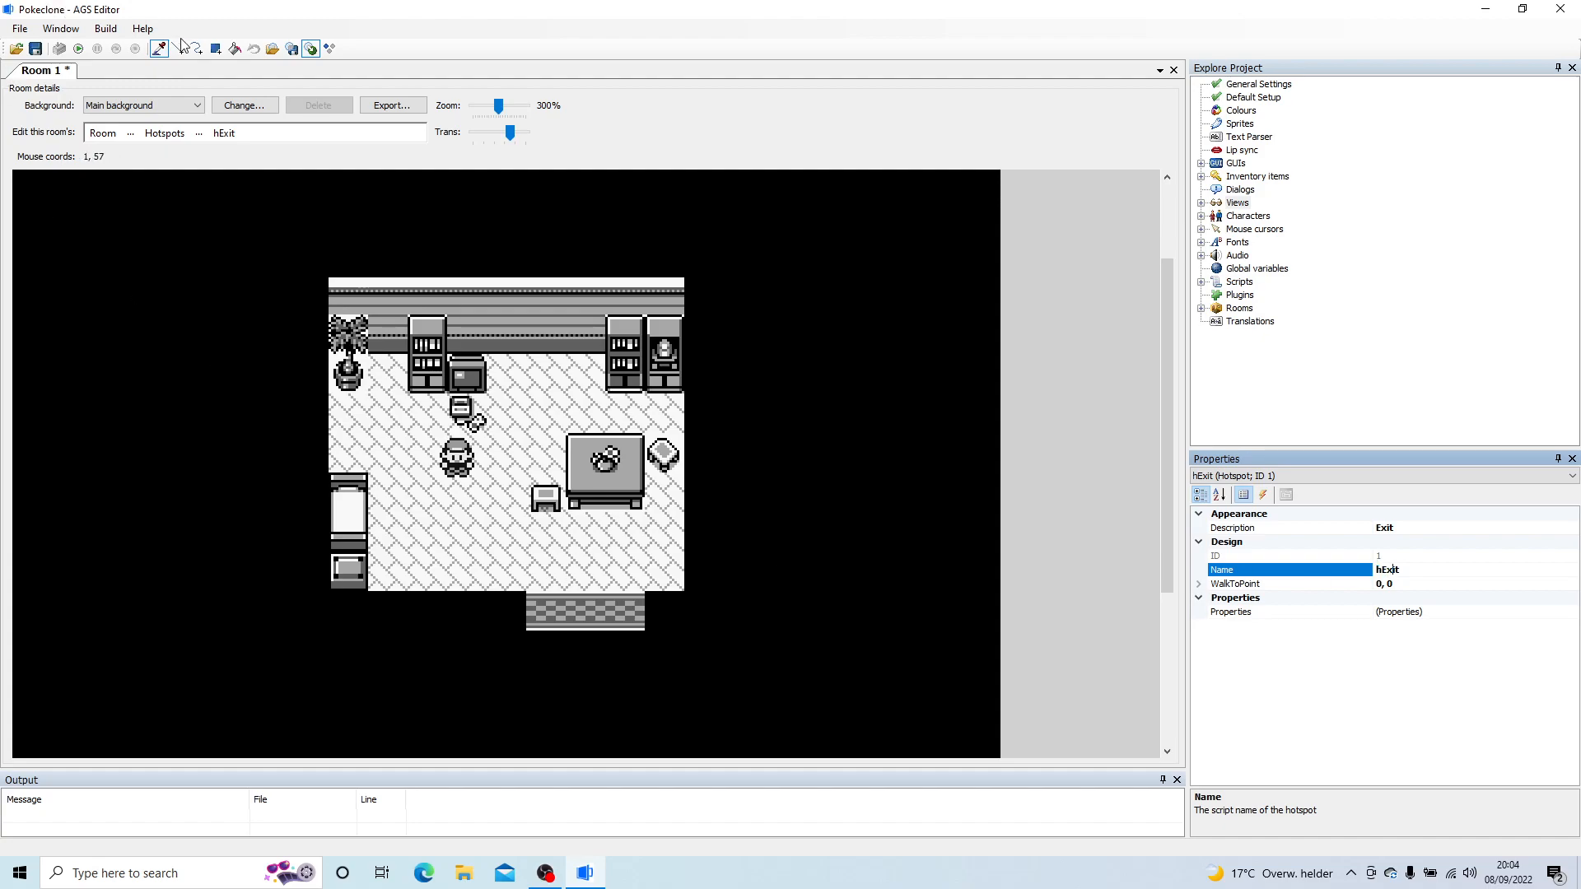
Step: Draw a rectangular hExit hotspot area covering the doormat below the room's floor and show the hotspot's events
{"action": "left_click", "coordinate": [216, 51]}
{"action": "left_click_drag", "start_coordinate": [529, 591], "coordinate": [644, 628]}
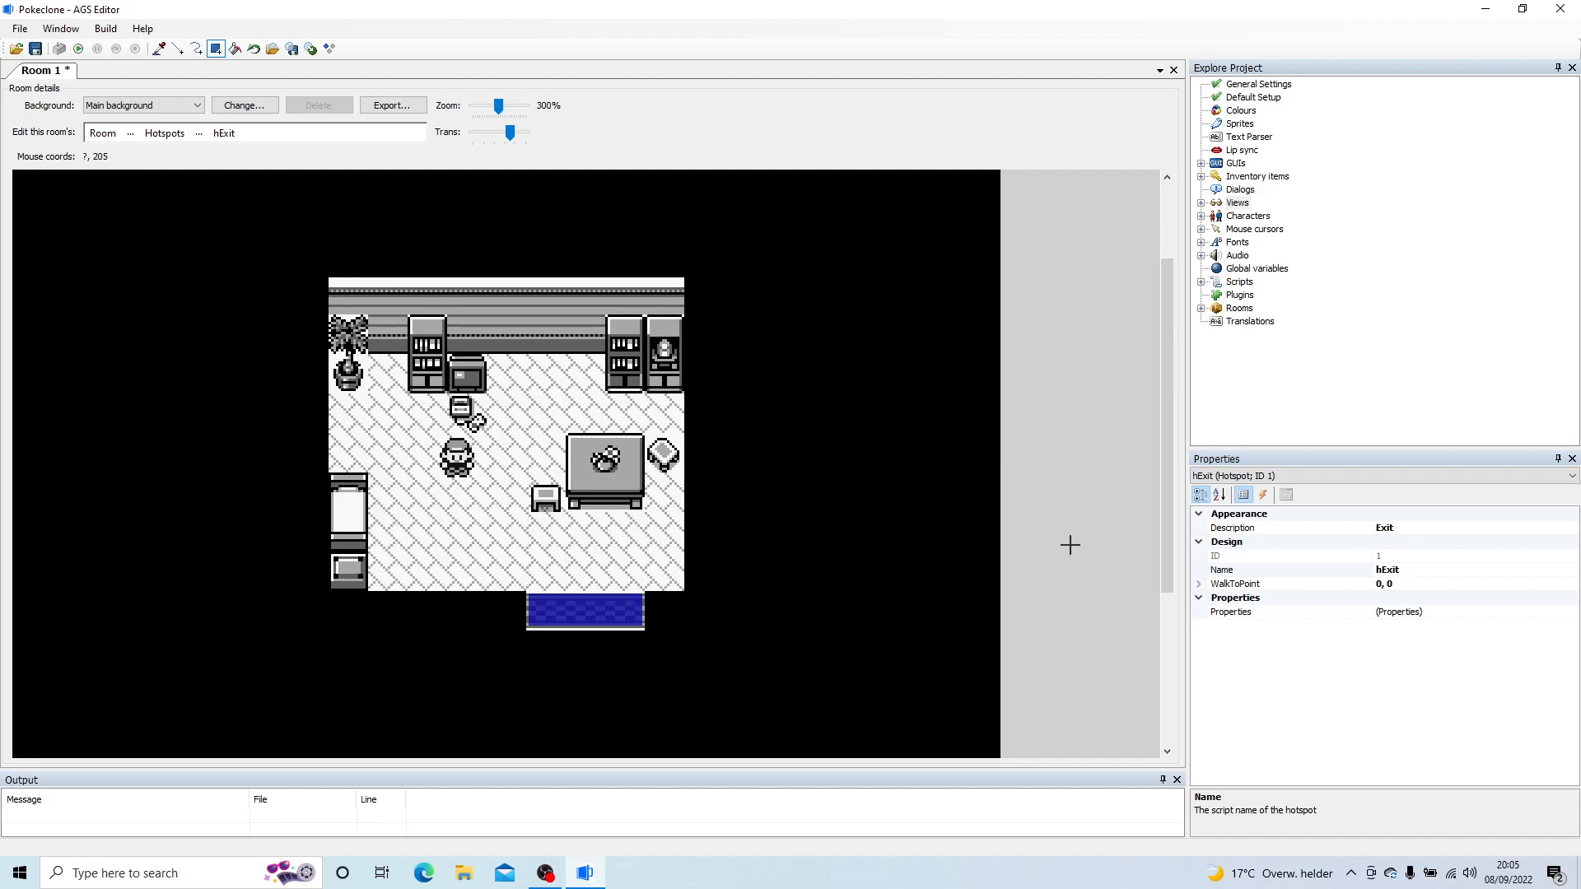
{"action": "left_click", "coordinate": [1264, 495]}
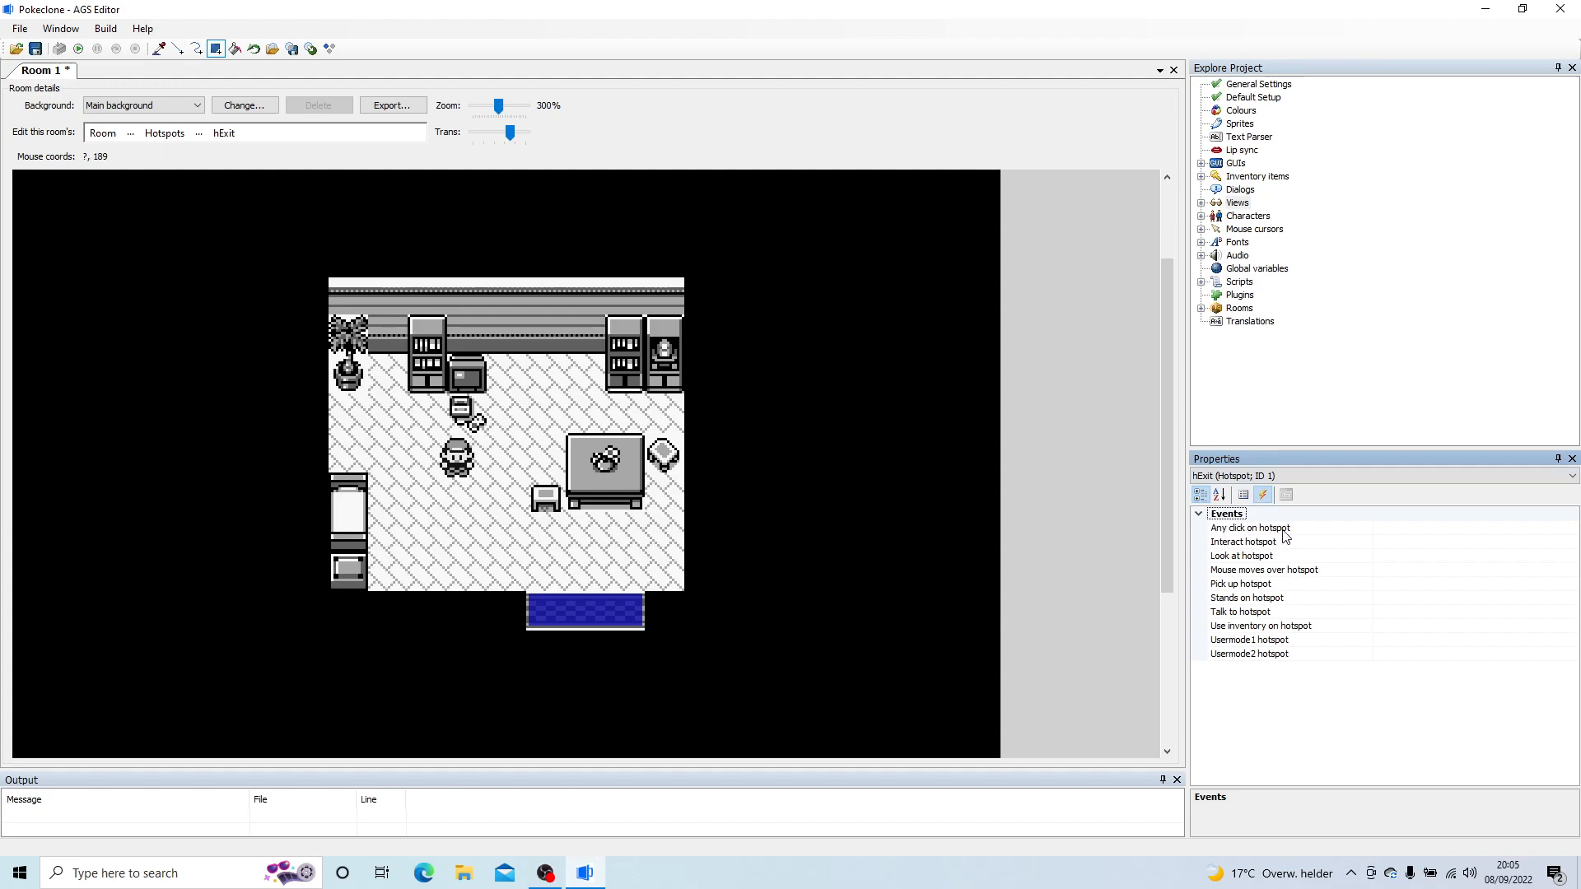
Step: Create a script function for hExit's Any click on hotspot event in the room 1 script
{"action": "left_click", "coordinate": [1403, 532]}
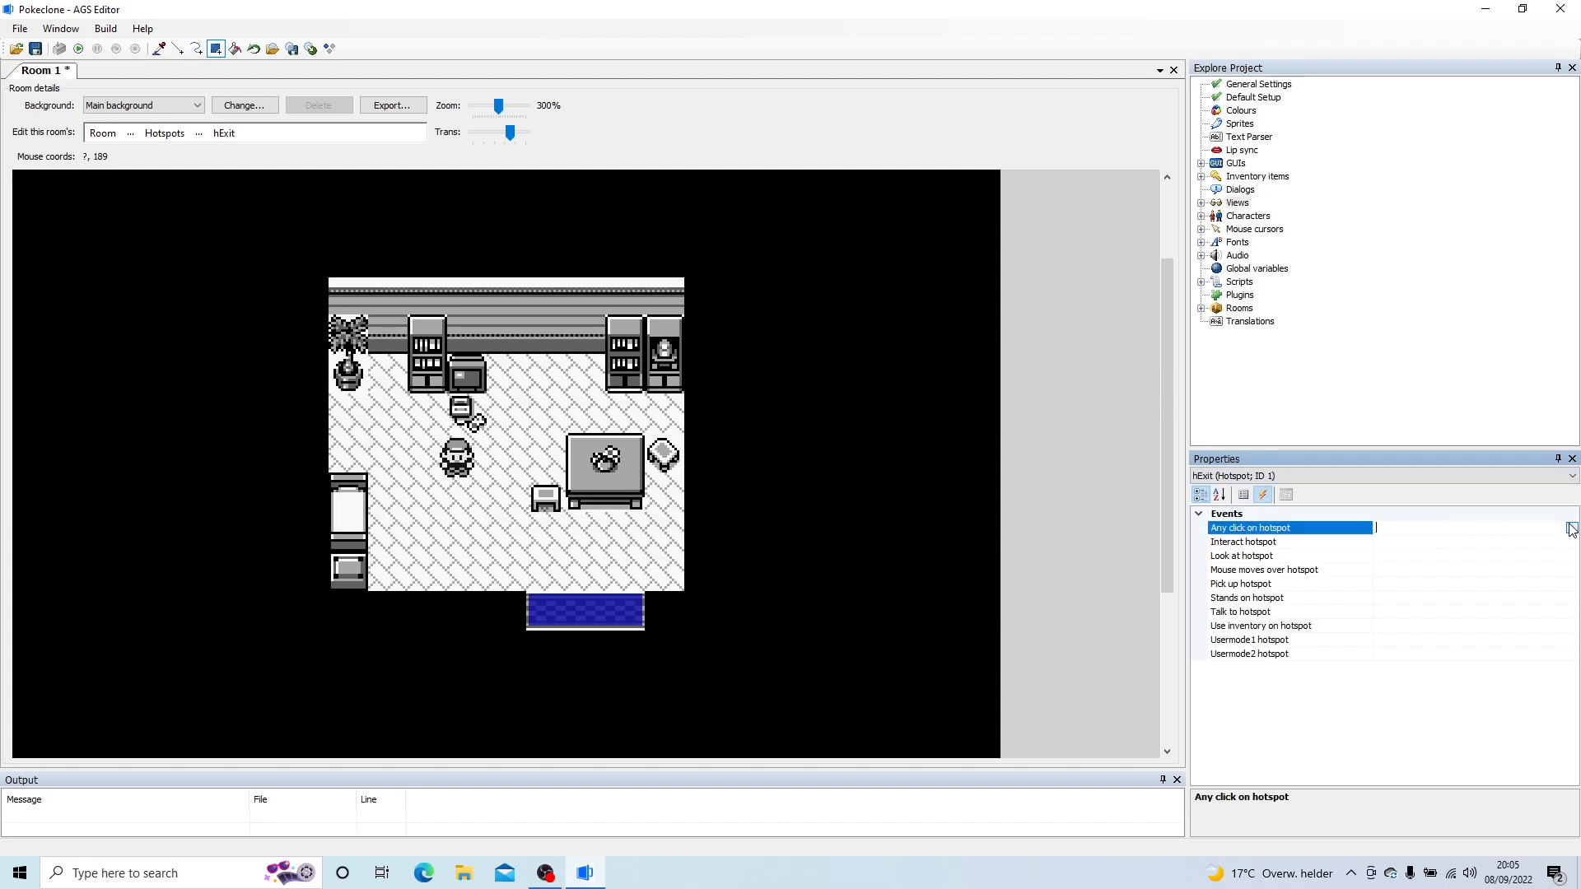
{"action": "left_click", "coordinate": [1572, 531]}
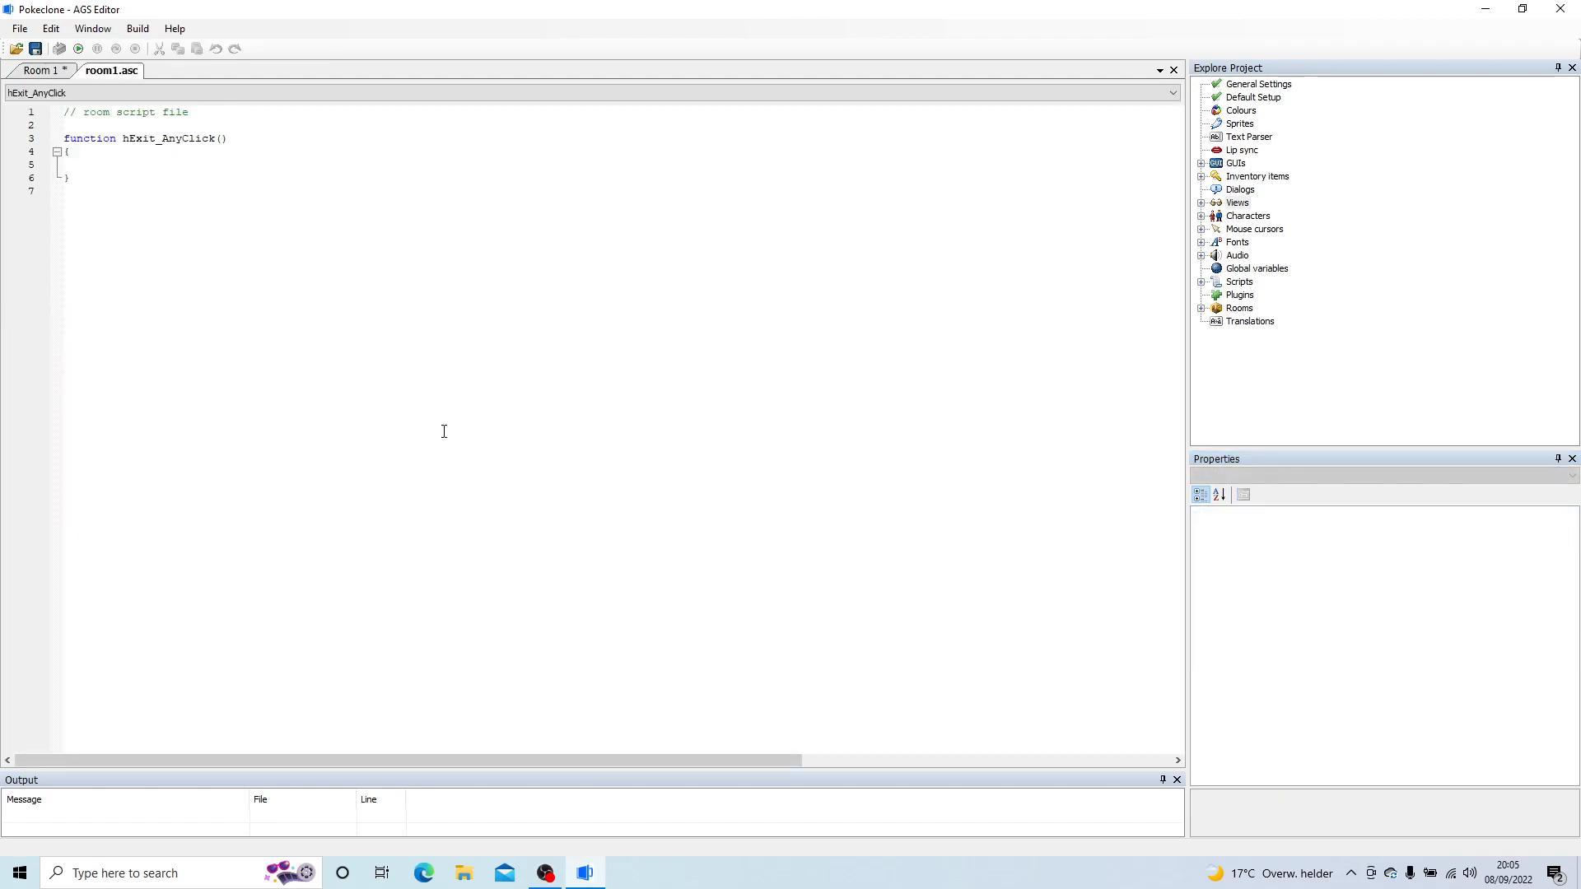
{"action": "key", "text": "Tab"}
Step: Return to Room 1 and copy the coordinates of the floor spot just above the doormat
{"action": "left_click", "coordinate": [69, 71]}
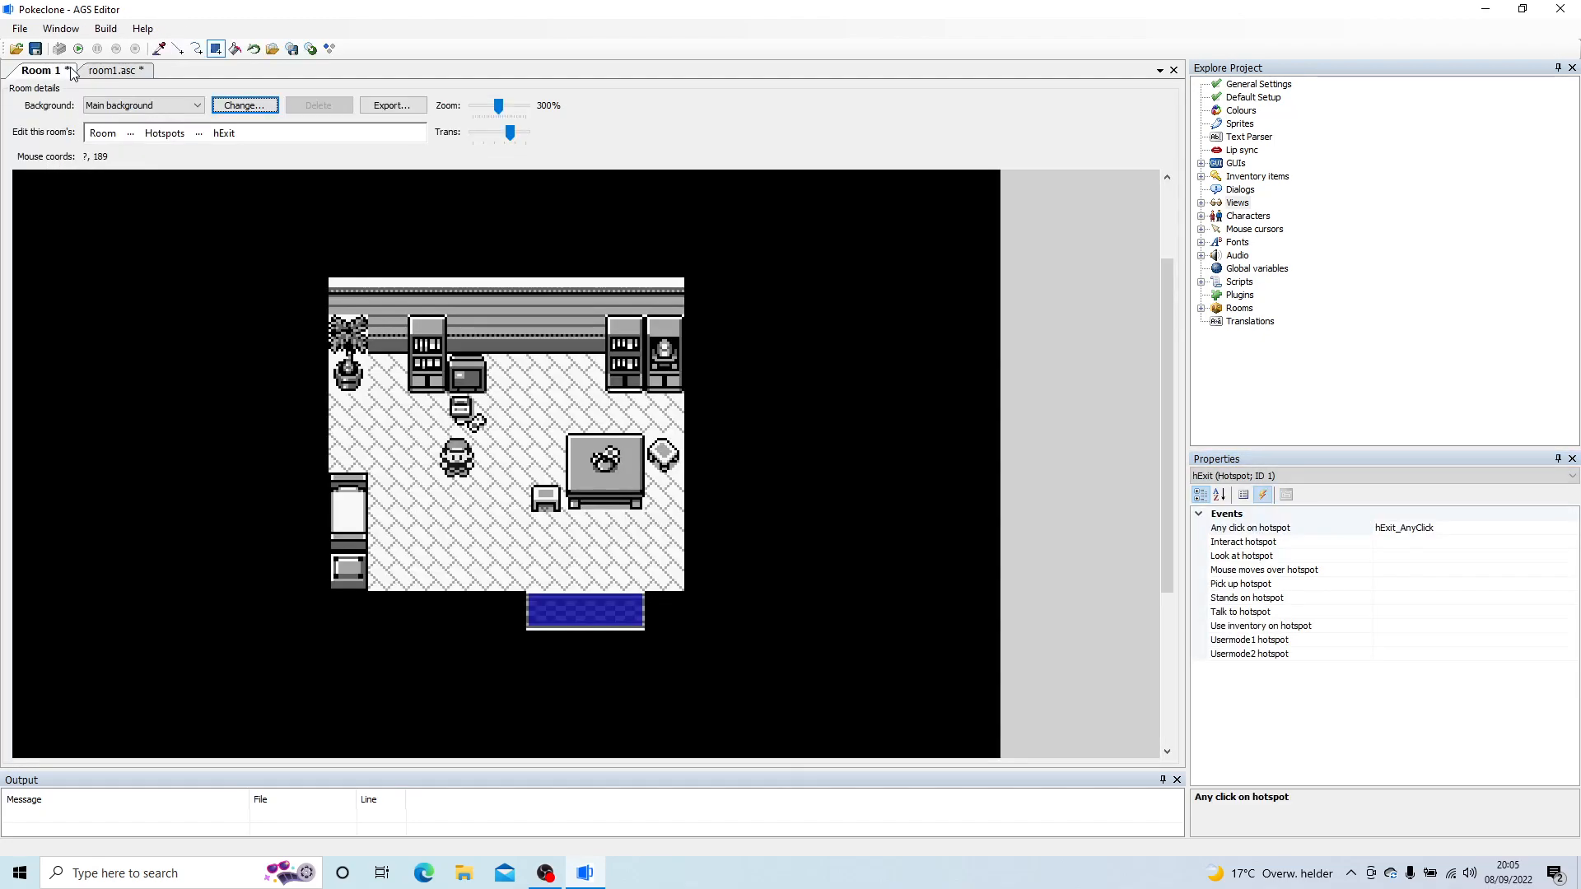
{"action": "right_click", "coordinate": [585, 579]}
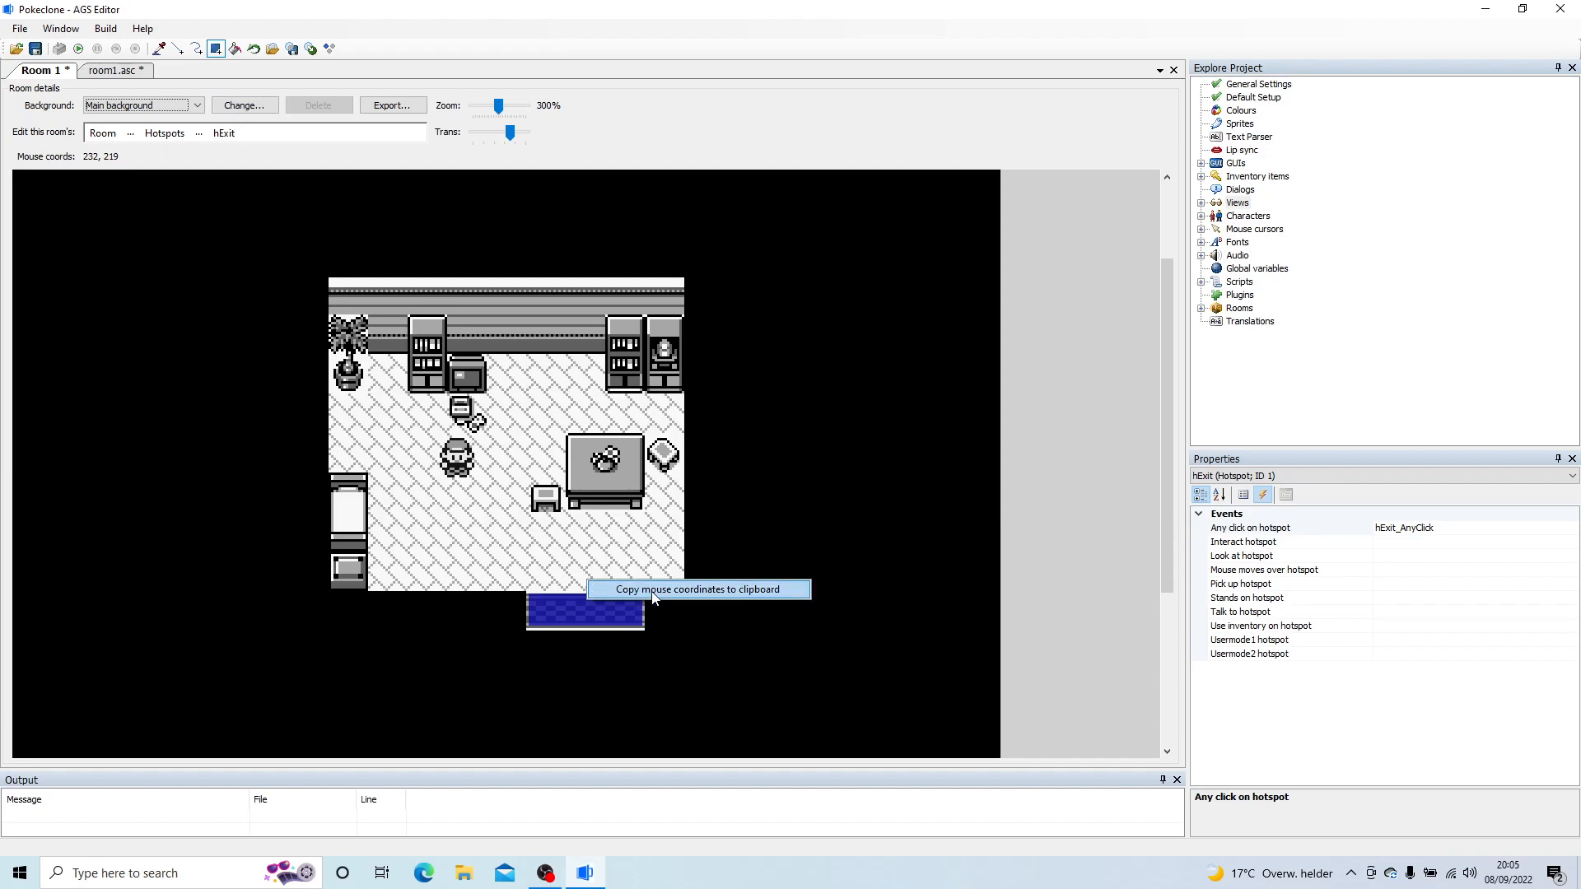
{"action": "left_click", "coordinate": [664, 589]}
{"action": "right_click", "coordinate": [586, 579]}
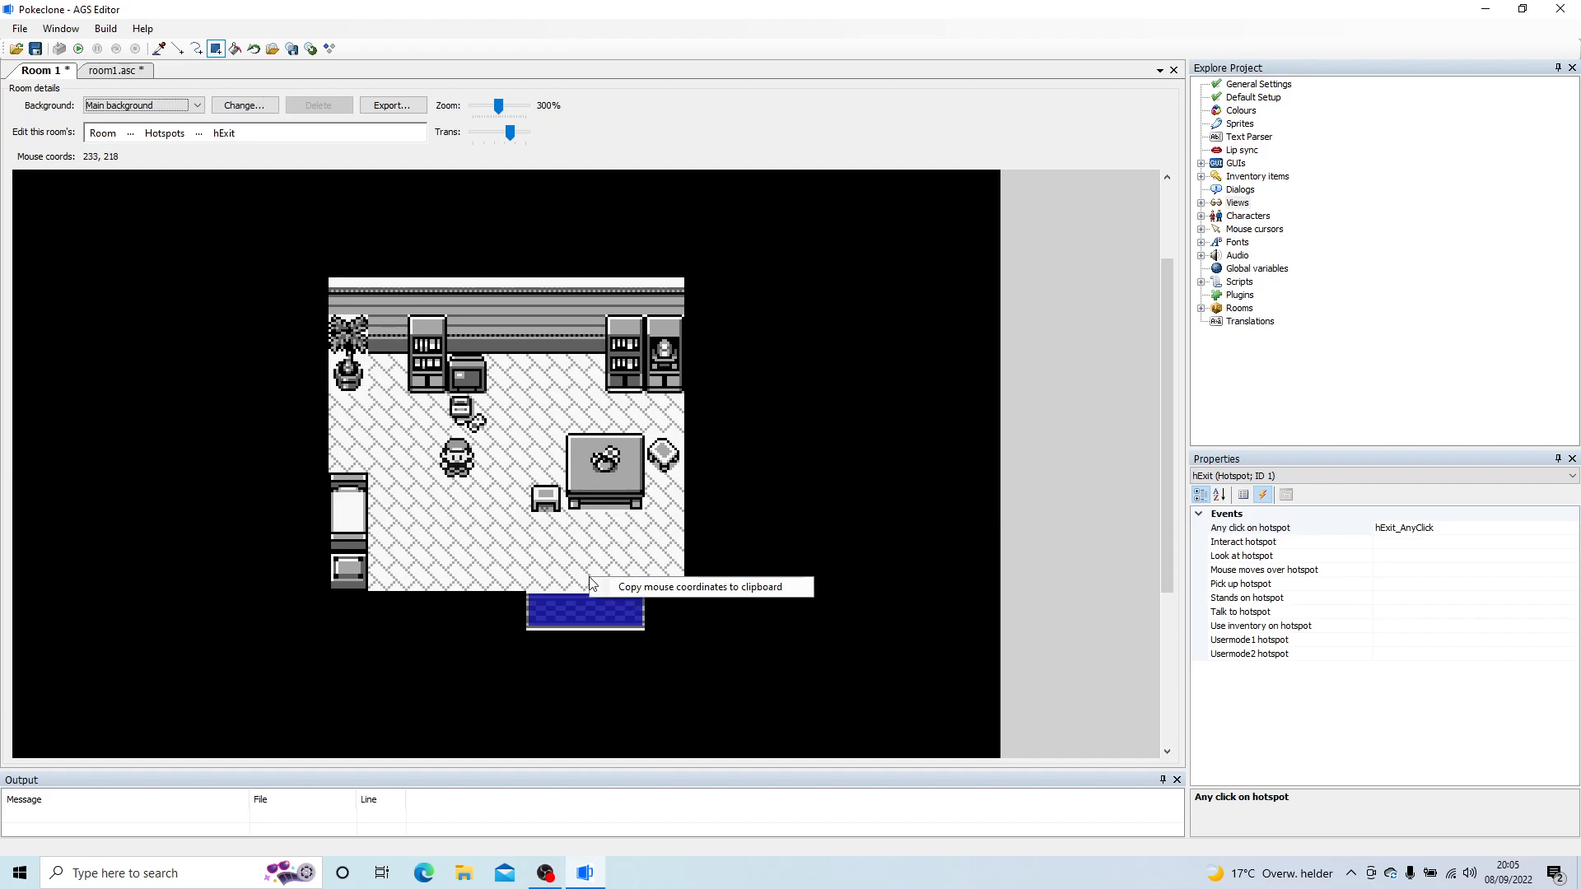
{"action": "left_click", "coordinate": [624, 589]}
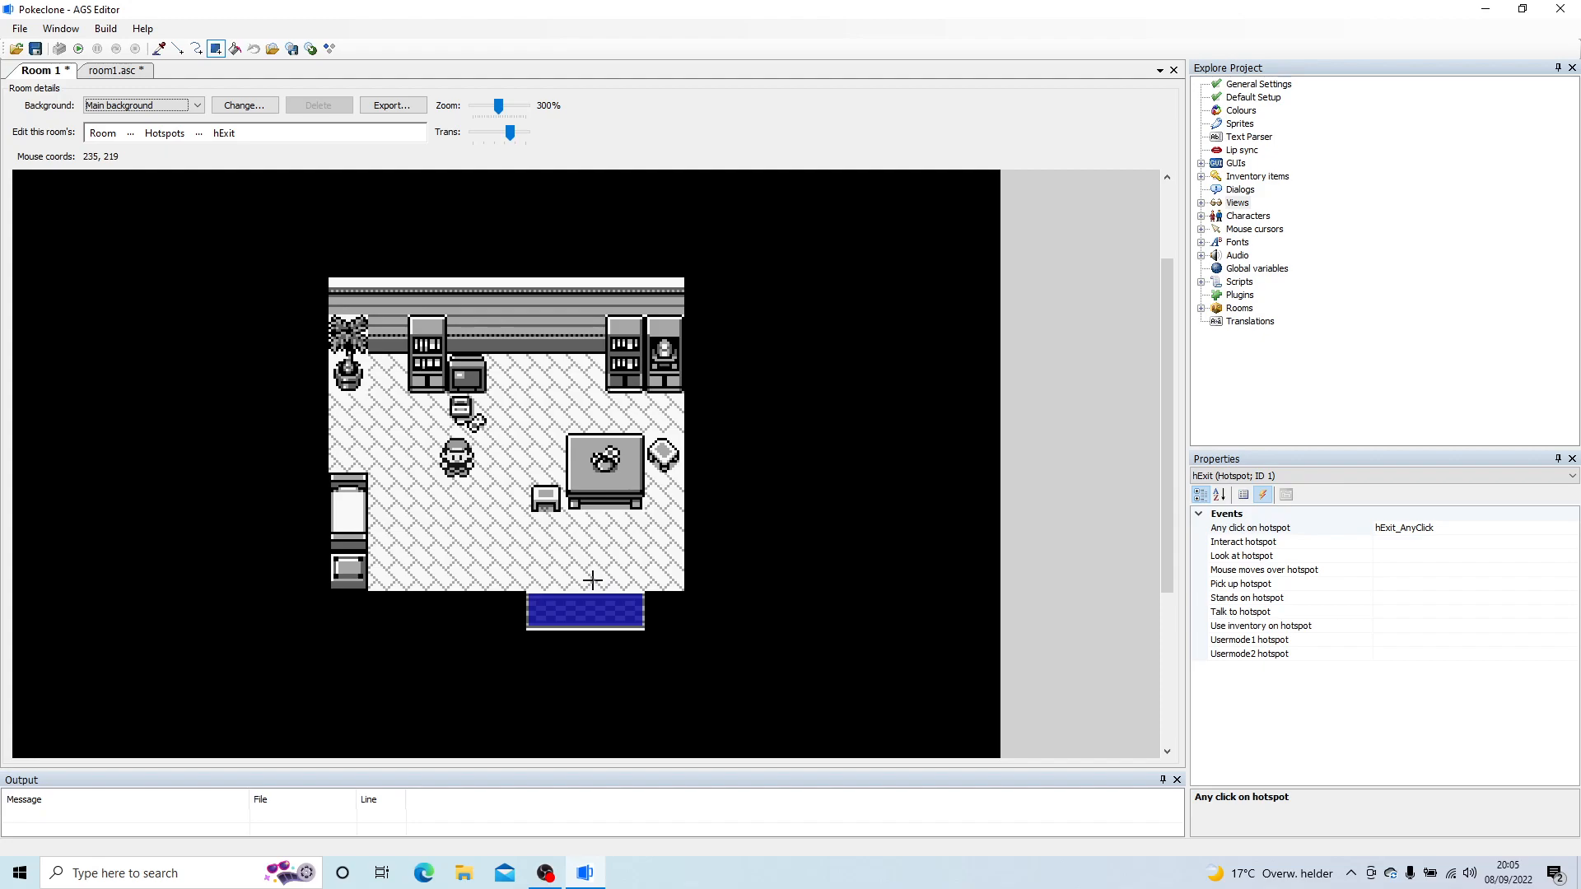
Step: In hExit_AnyClick, write the line player.Walk(235, 219, eBlock, eWalkableAreas);
{"action": "left_click", "coordinate": [121, 71]}
{"action": "type", "text": "player.Wa"}
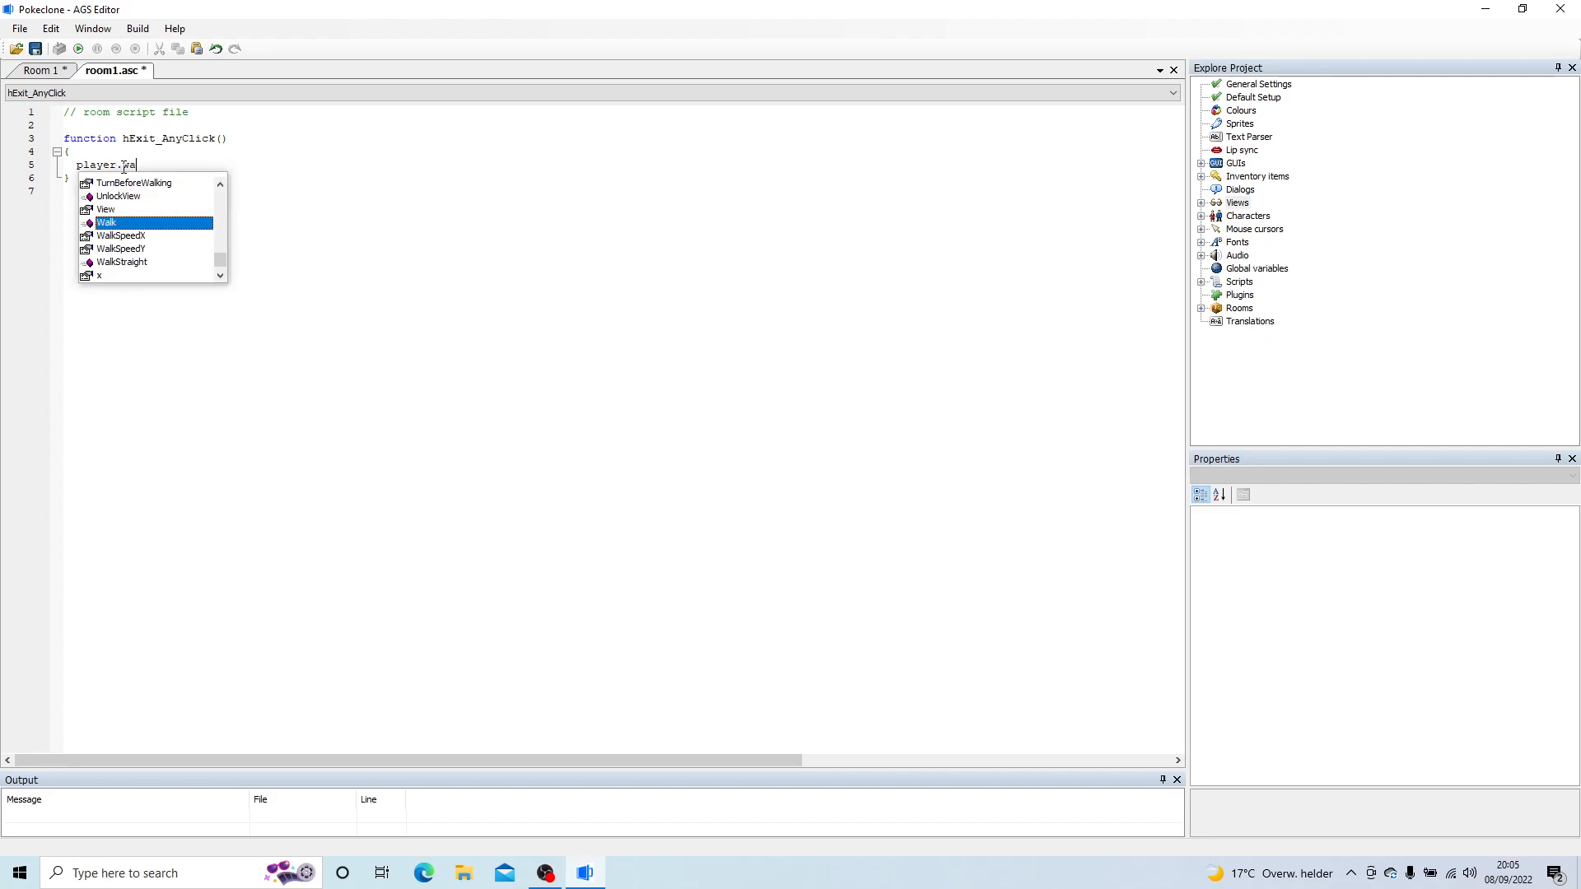
{"action": "key", "text": "Return"}
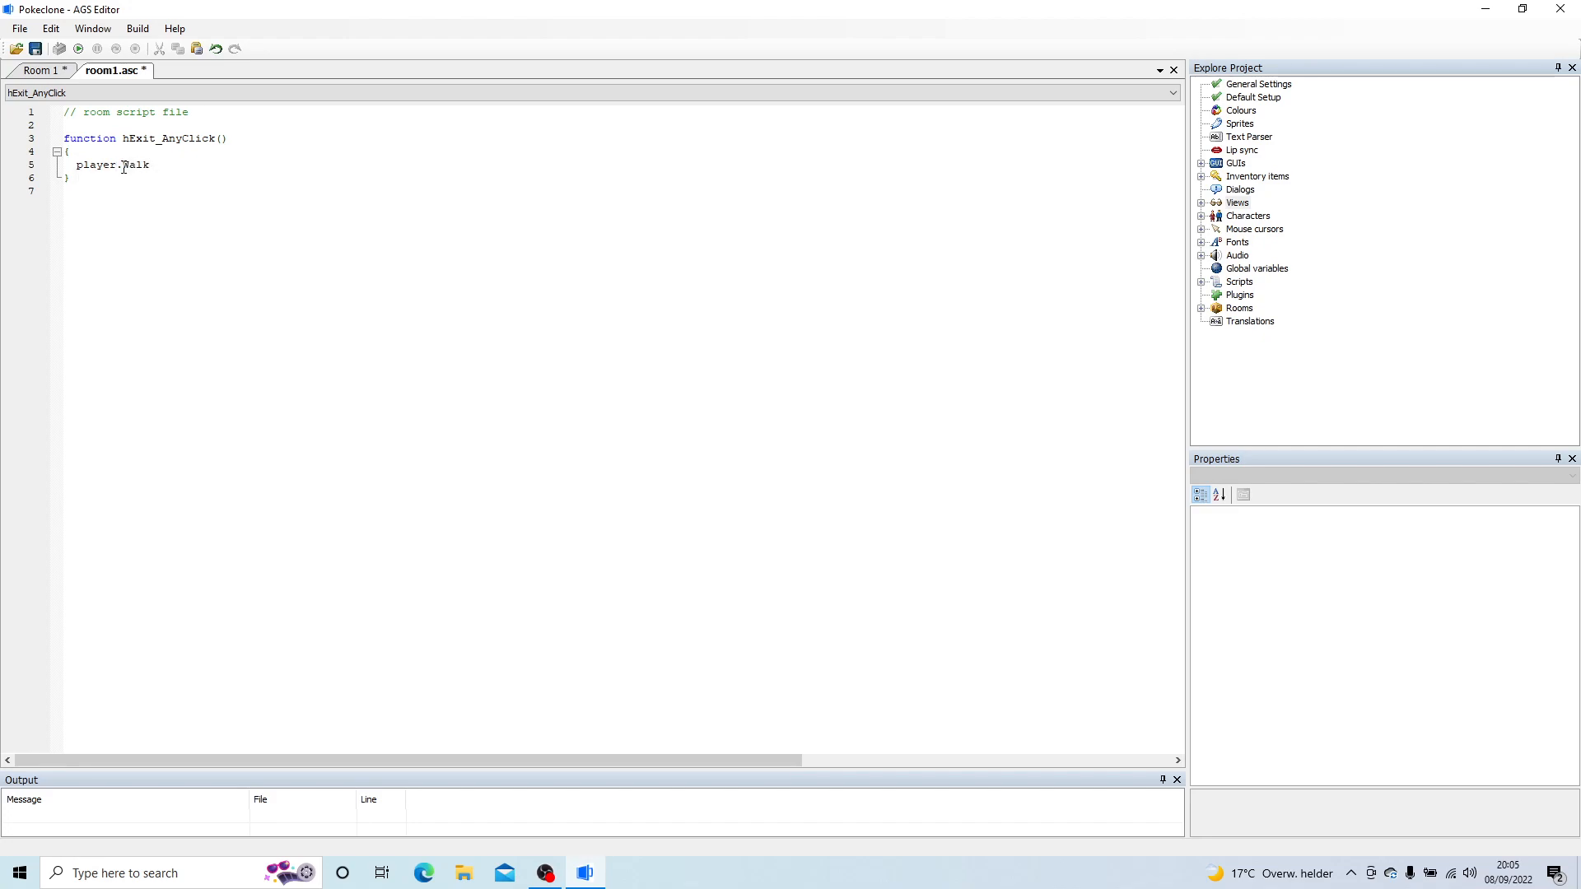
{"action": "type", "text": "(235, 219"}
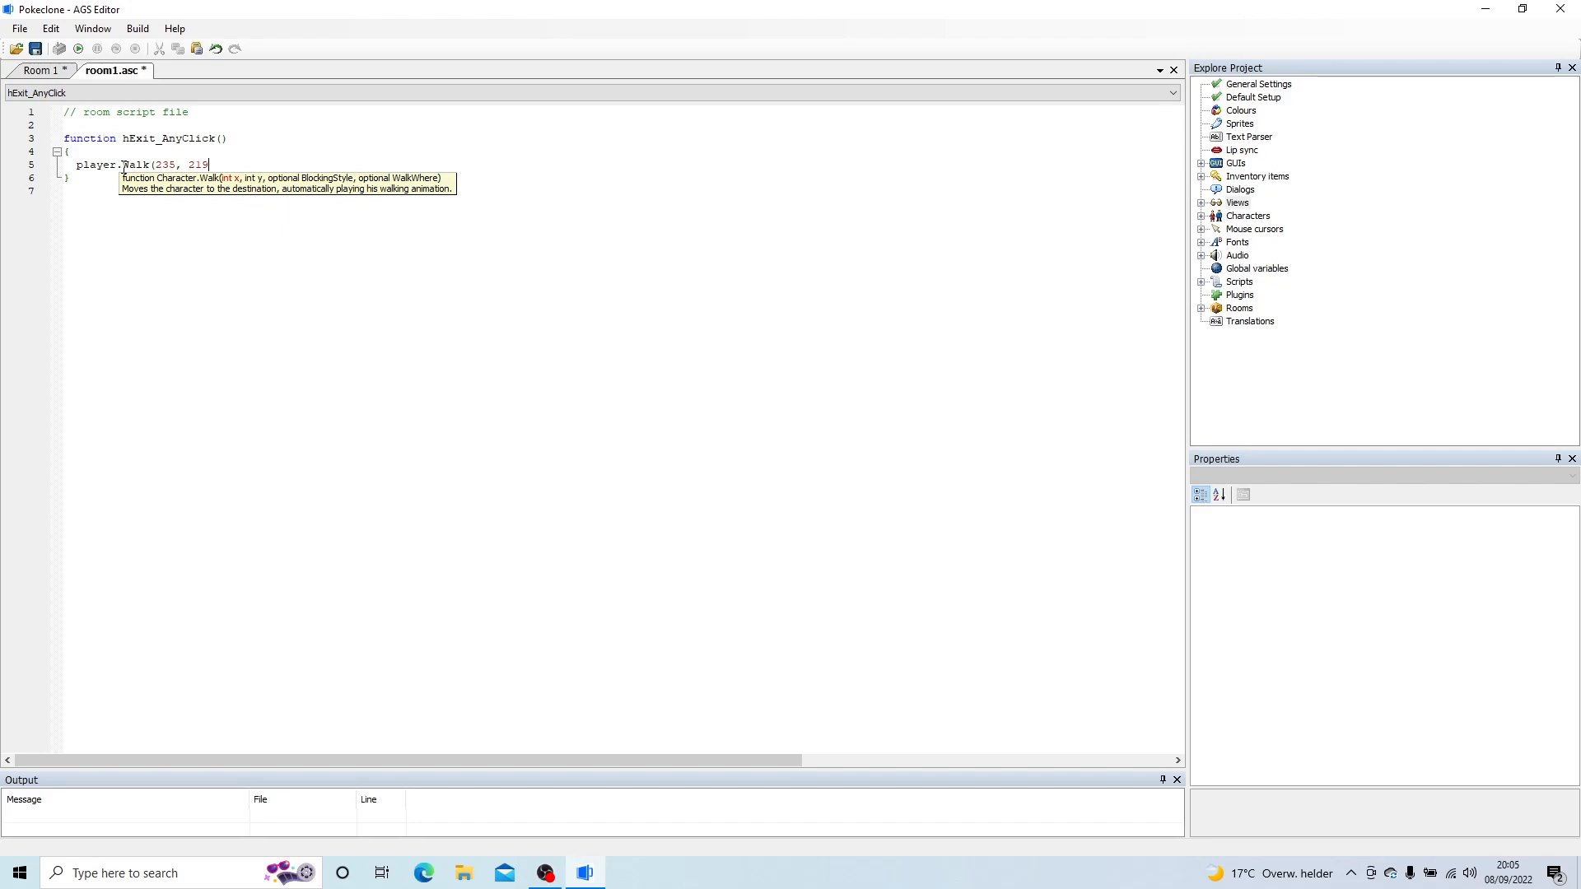
{"action": "type", "text": ","}
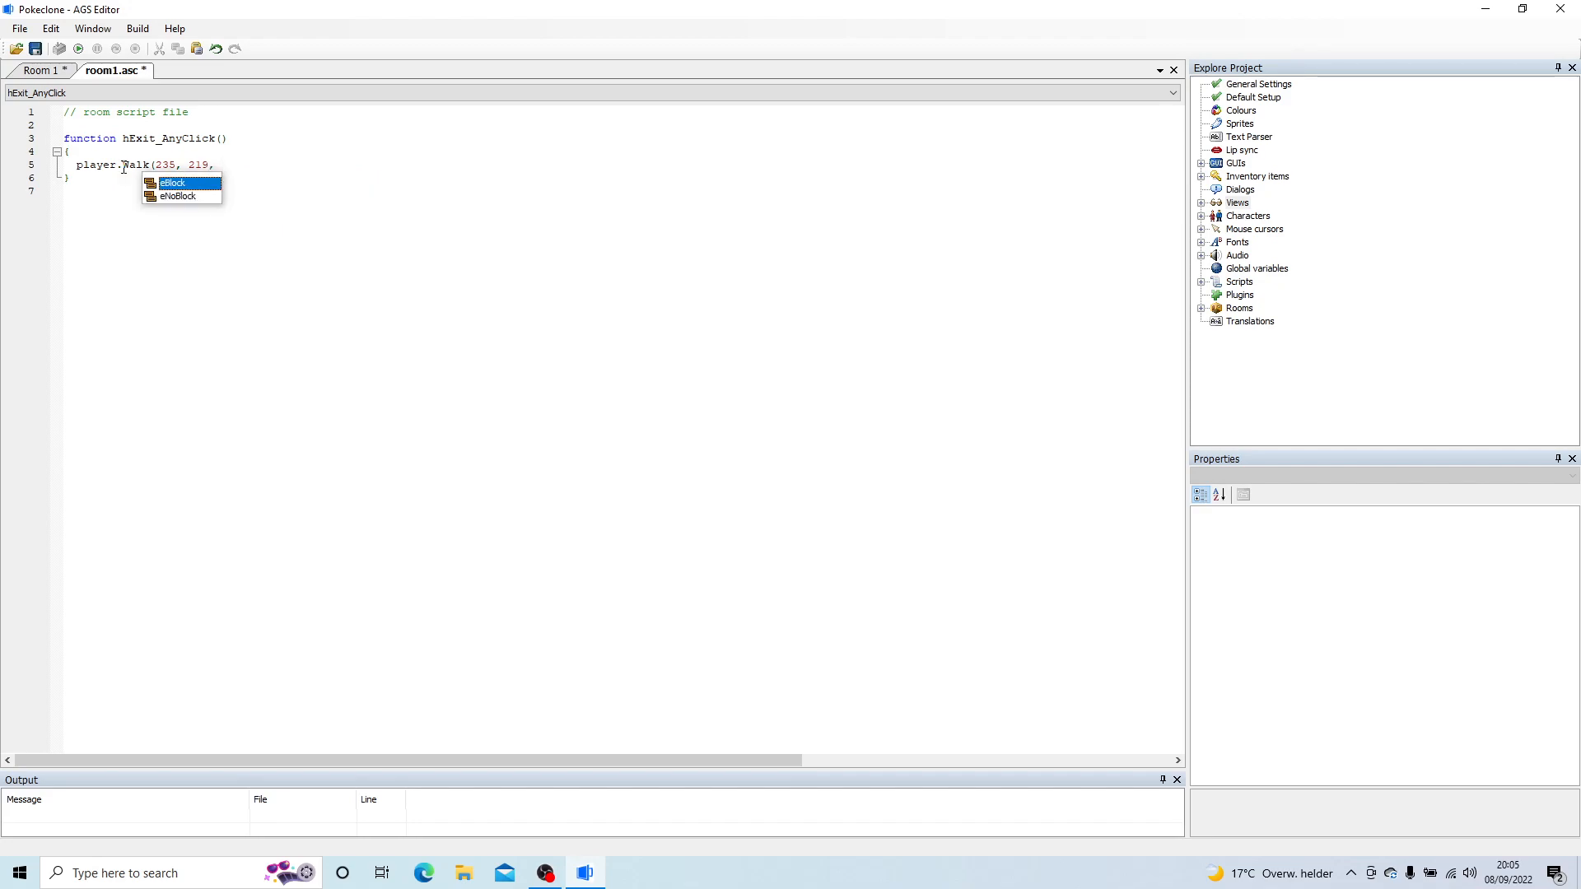
{"action": "key", "text": "Return"}
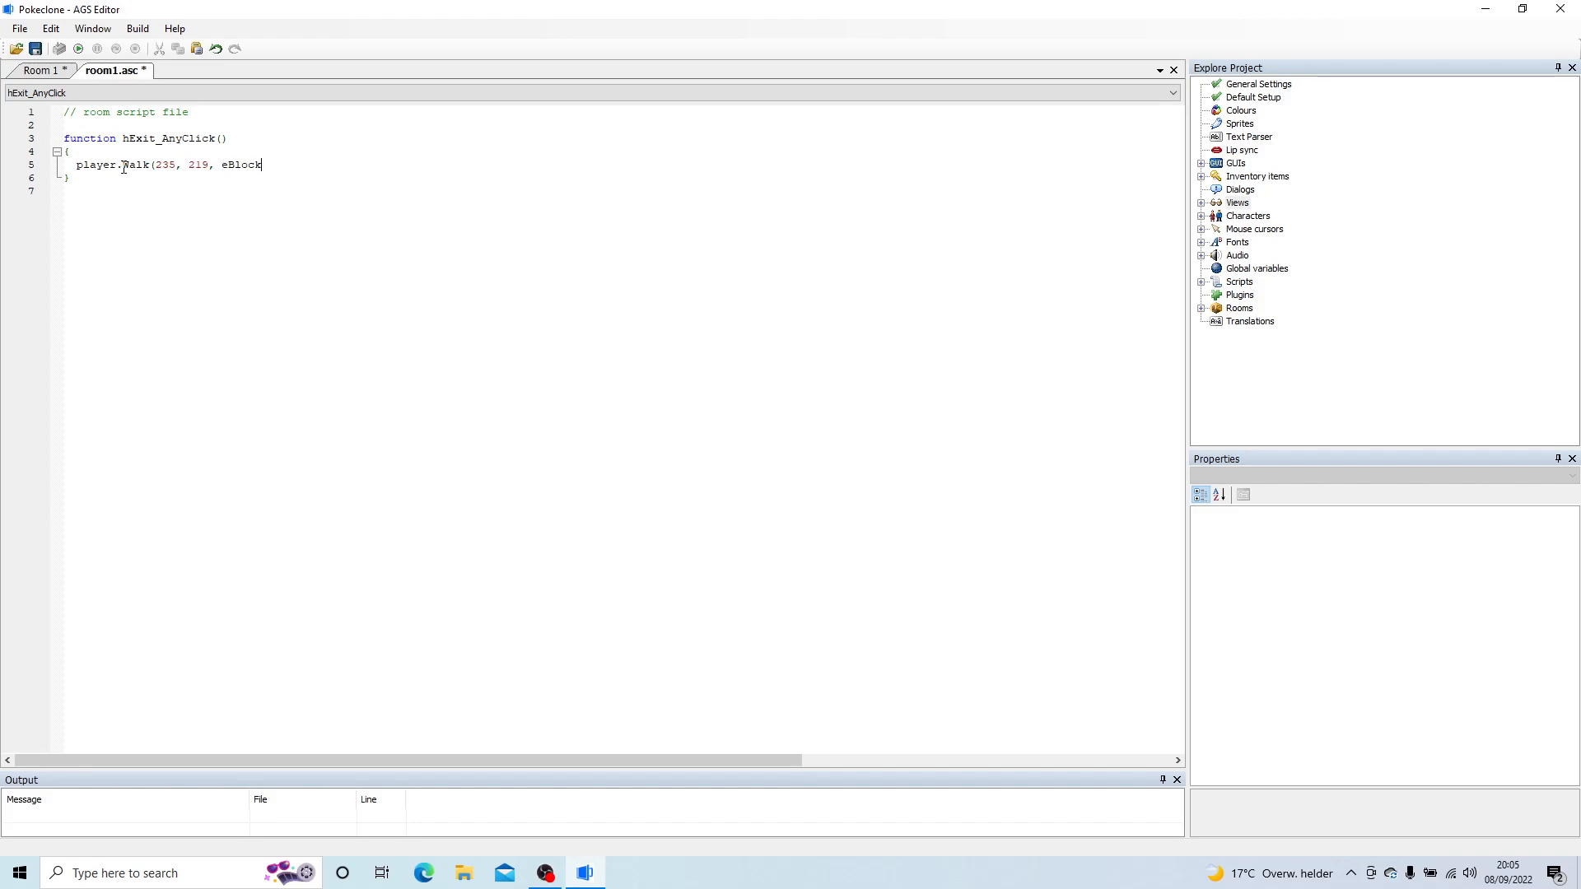
{"action": "type", "text": ","}
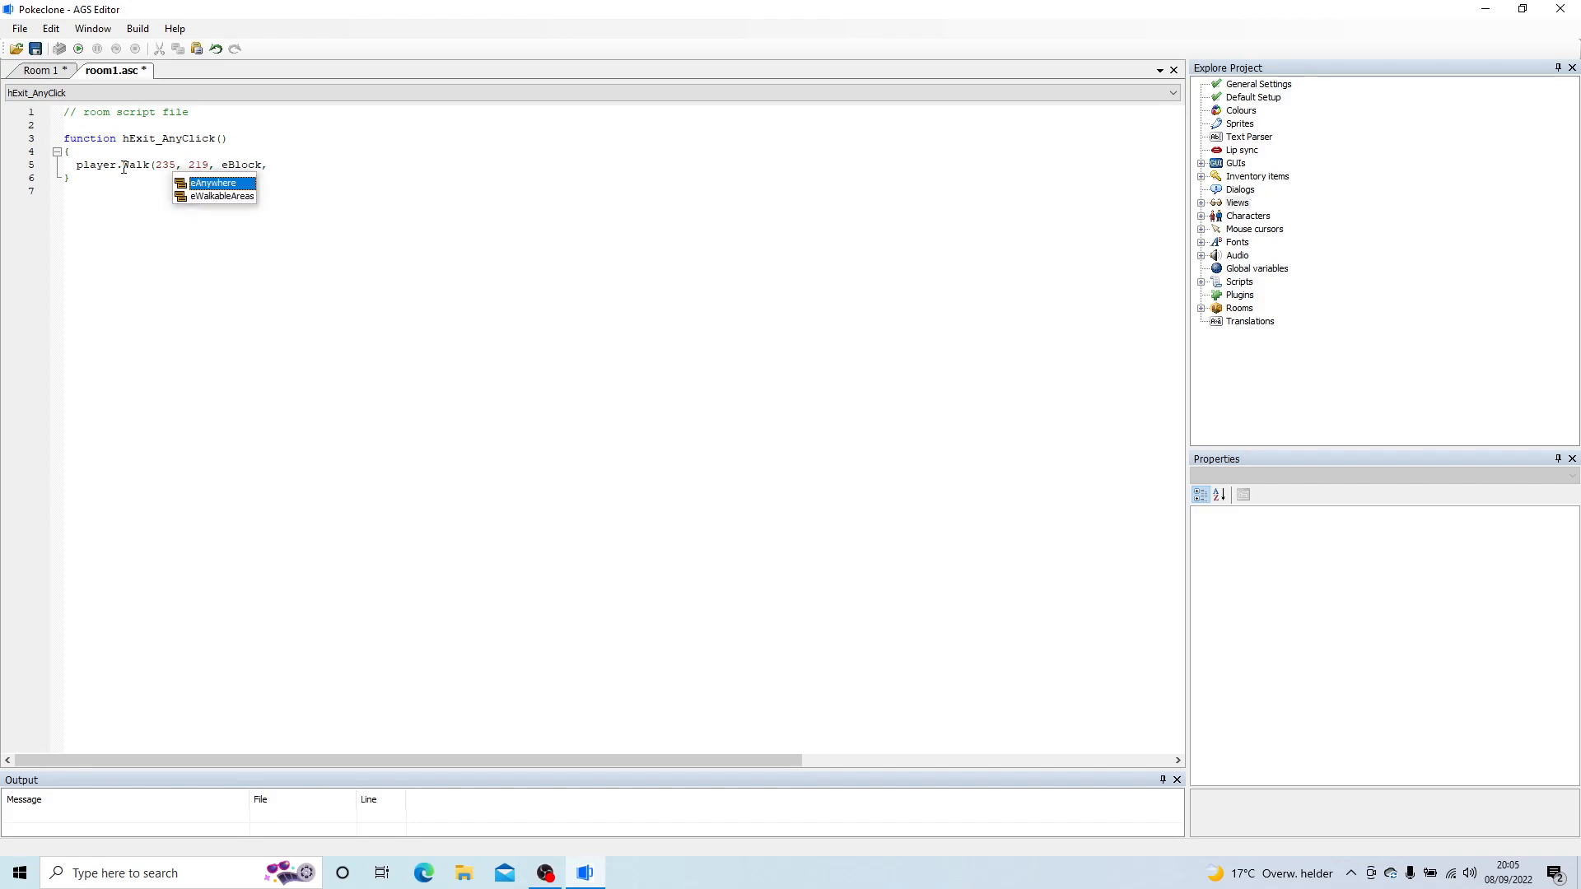
{"action": "key", "text": "Down"}
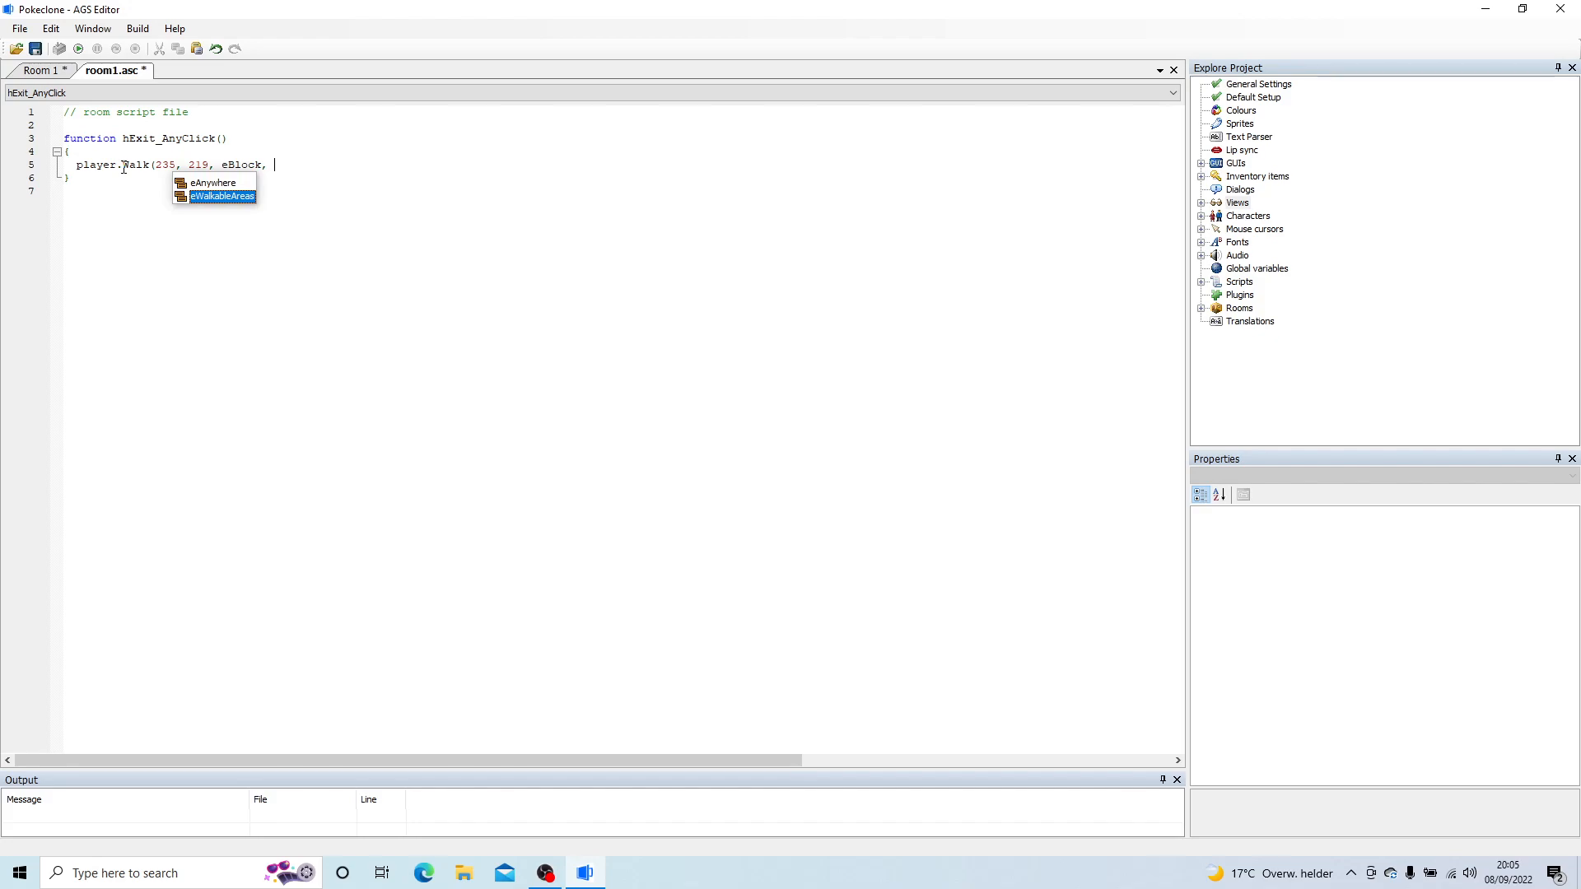
{"action": "key", "text": "Return"}
{"action": "type", "text": ");"}
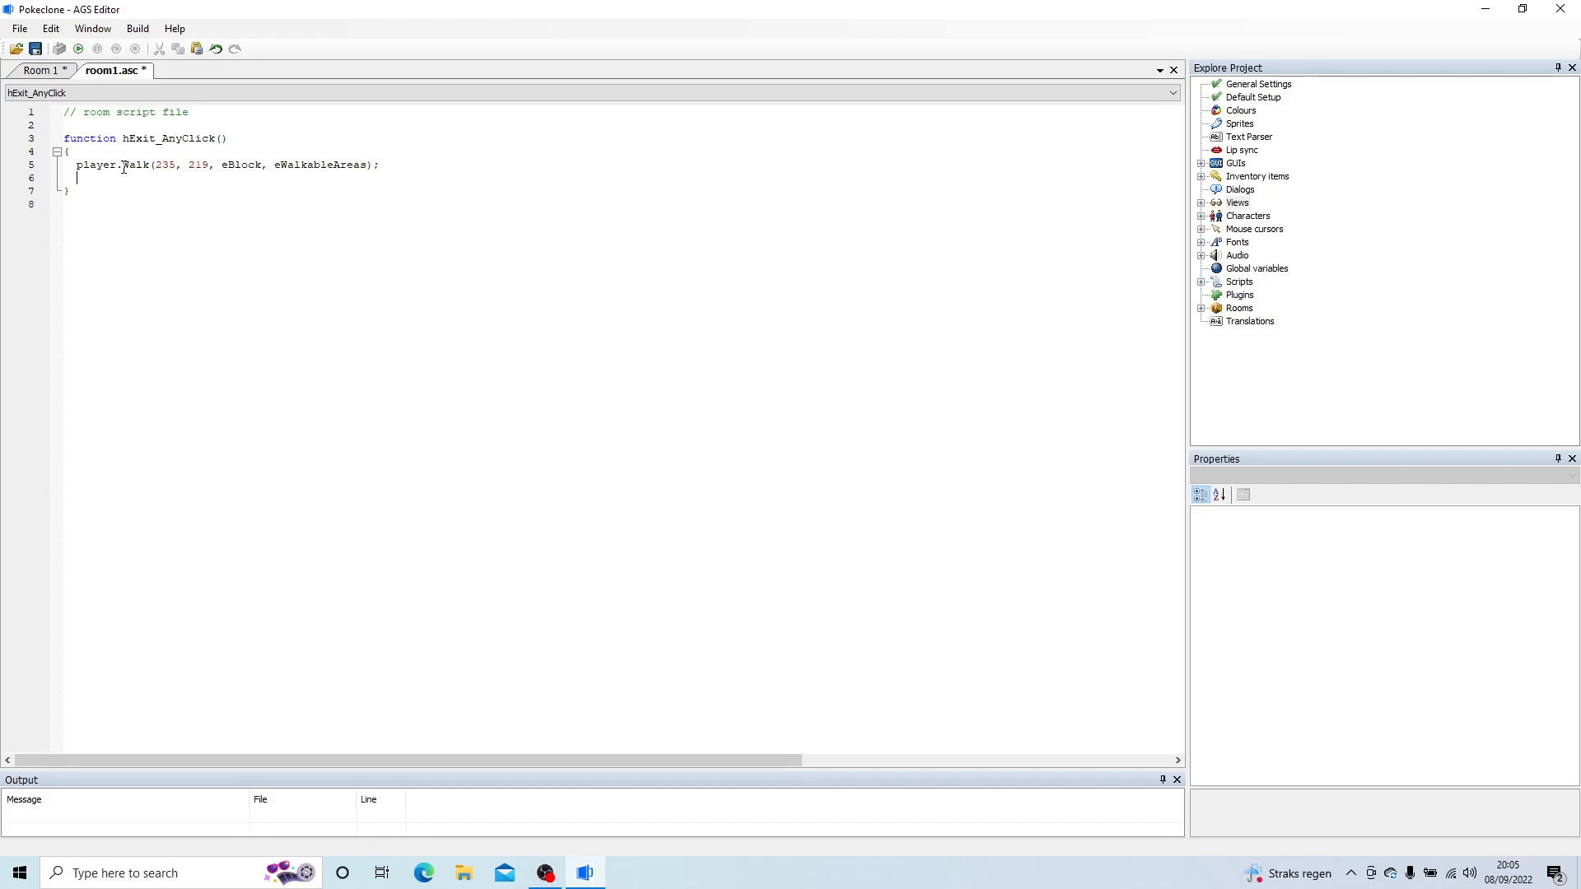
{"action": "type", "text": "layer."}
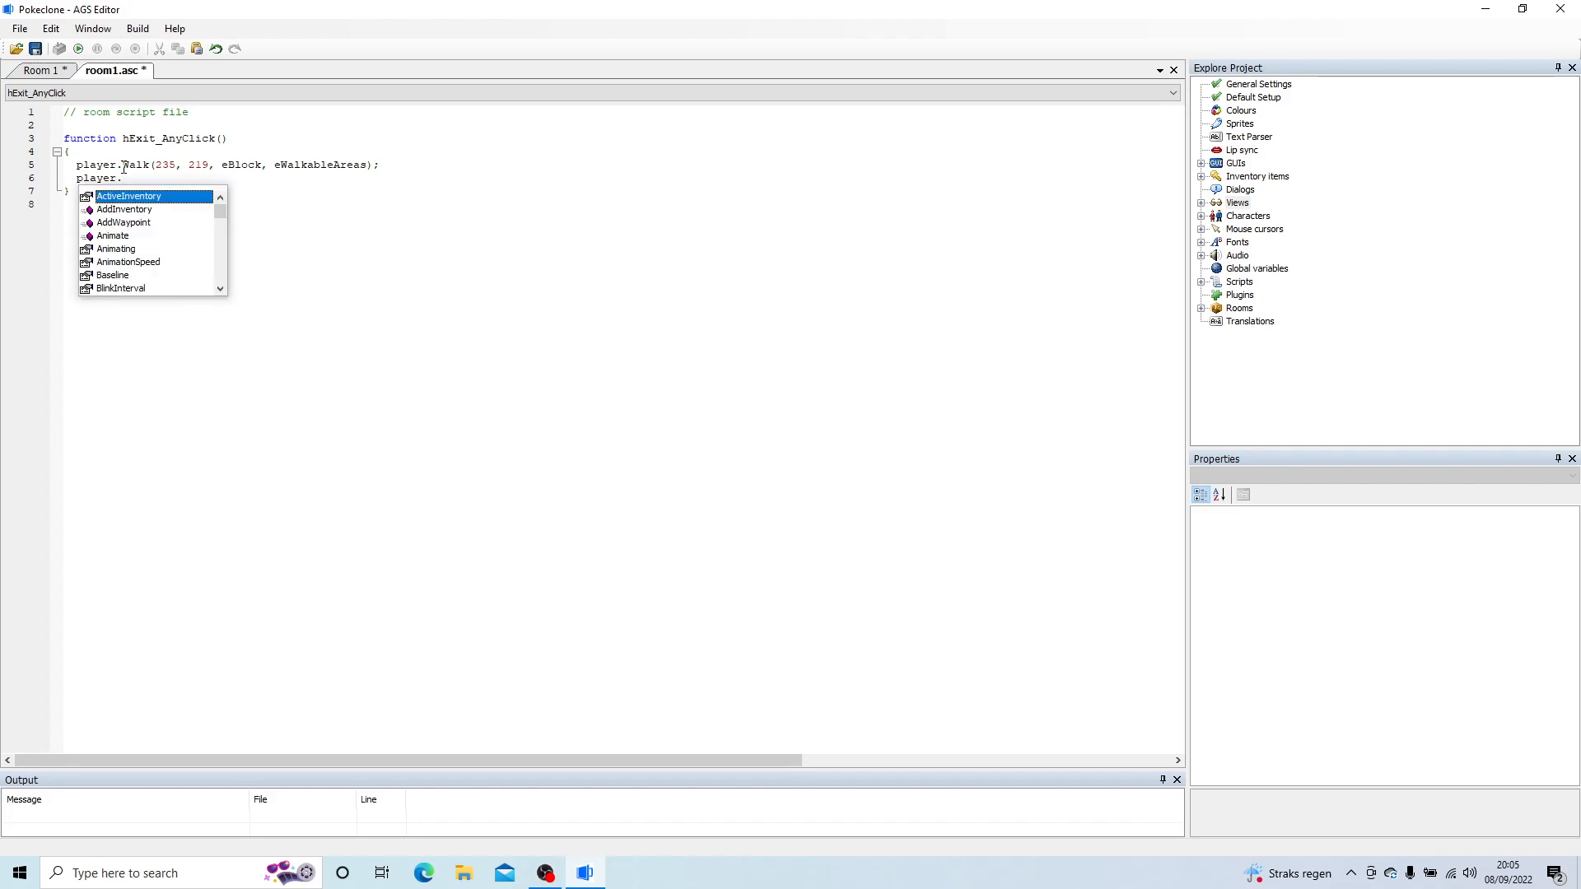
{"action": "type", "text": "F"}
Step: Below the Walk line in hExit_AnyClick, add player.FaceDirection(eDirectionDown, eBlock);
{"action": "key", "text": "Return"}
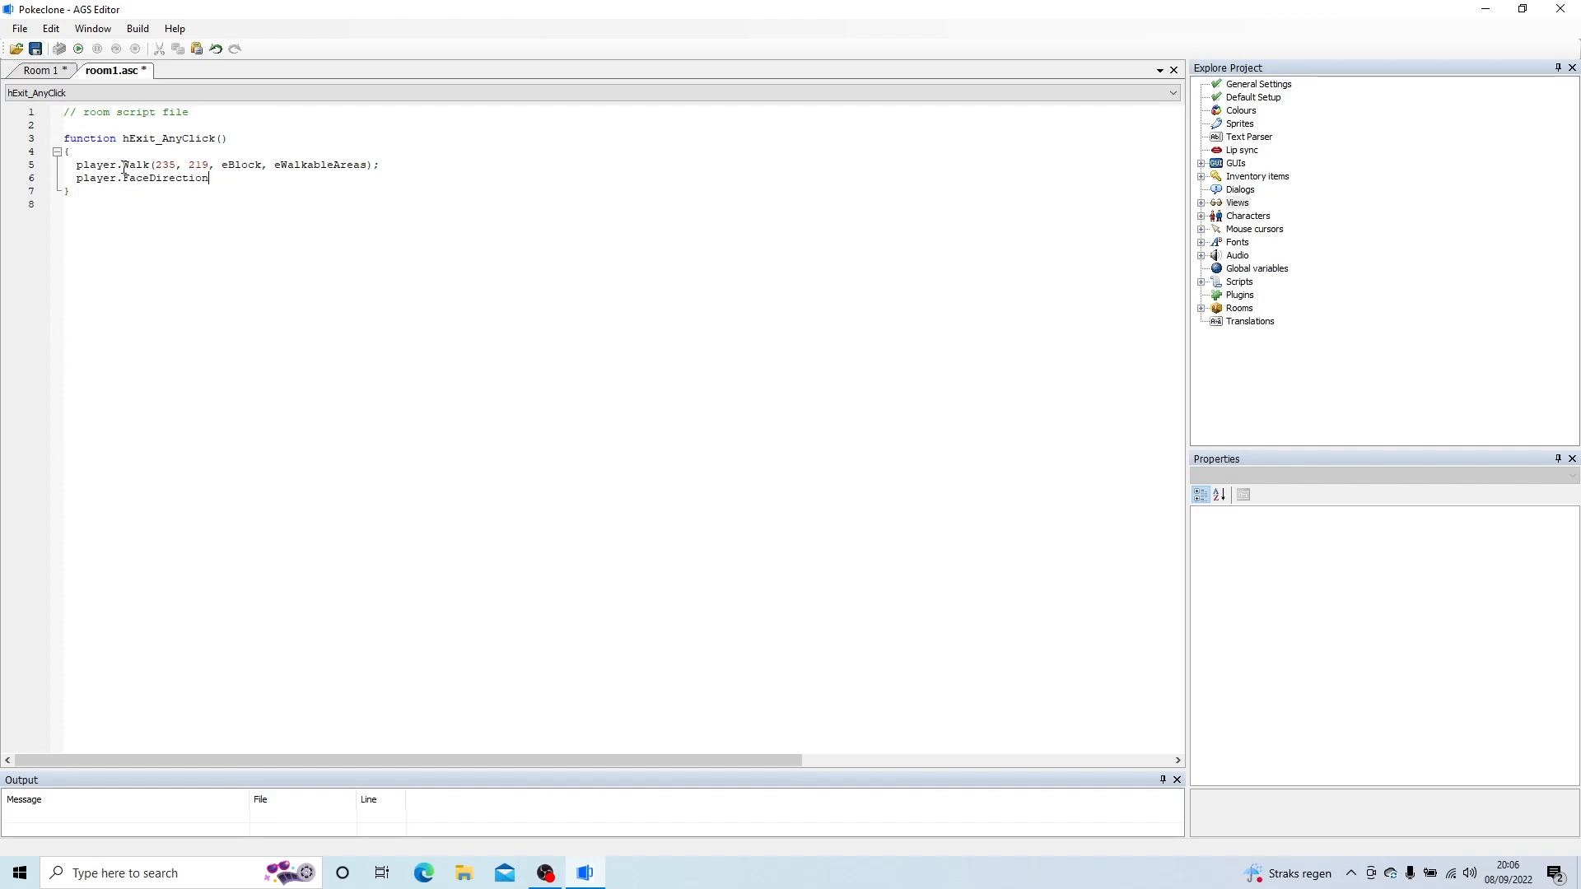
{"action": "type", "text": "("}
{"action": "key", "text": "Return"}
{"action": "type", "text": ","}
{"action": "key", "text": "Return"}
{"action": "type", "text": ");"}
{"action": "key", "text": "Down"}
Step: Add player.ChangeRoom(2, 0, 0); to hExit_AnyClick, using StarterVillage's room number, and save the project
{"action": "type", "text": "player."}
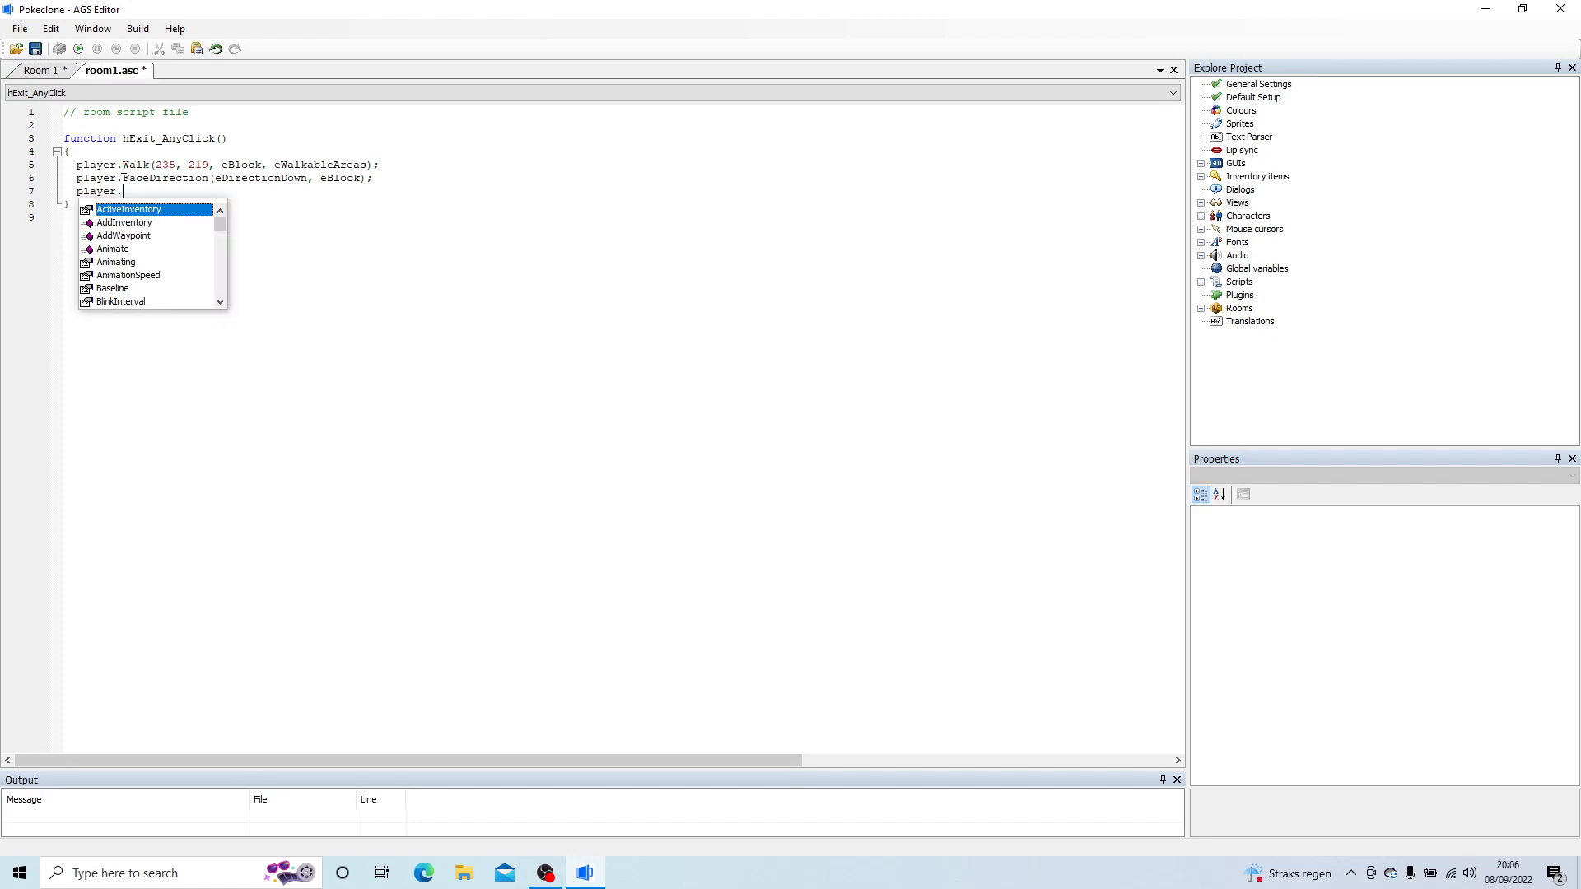
{"action": "type", "text": "cha"}
{"action": "key", "text": "Return"}
{"action": "type", "text": "("}
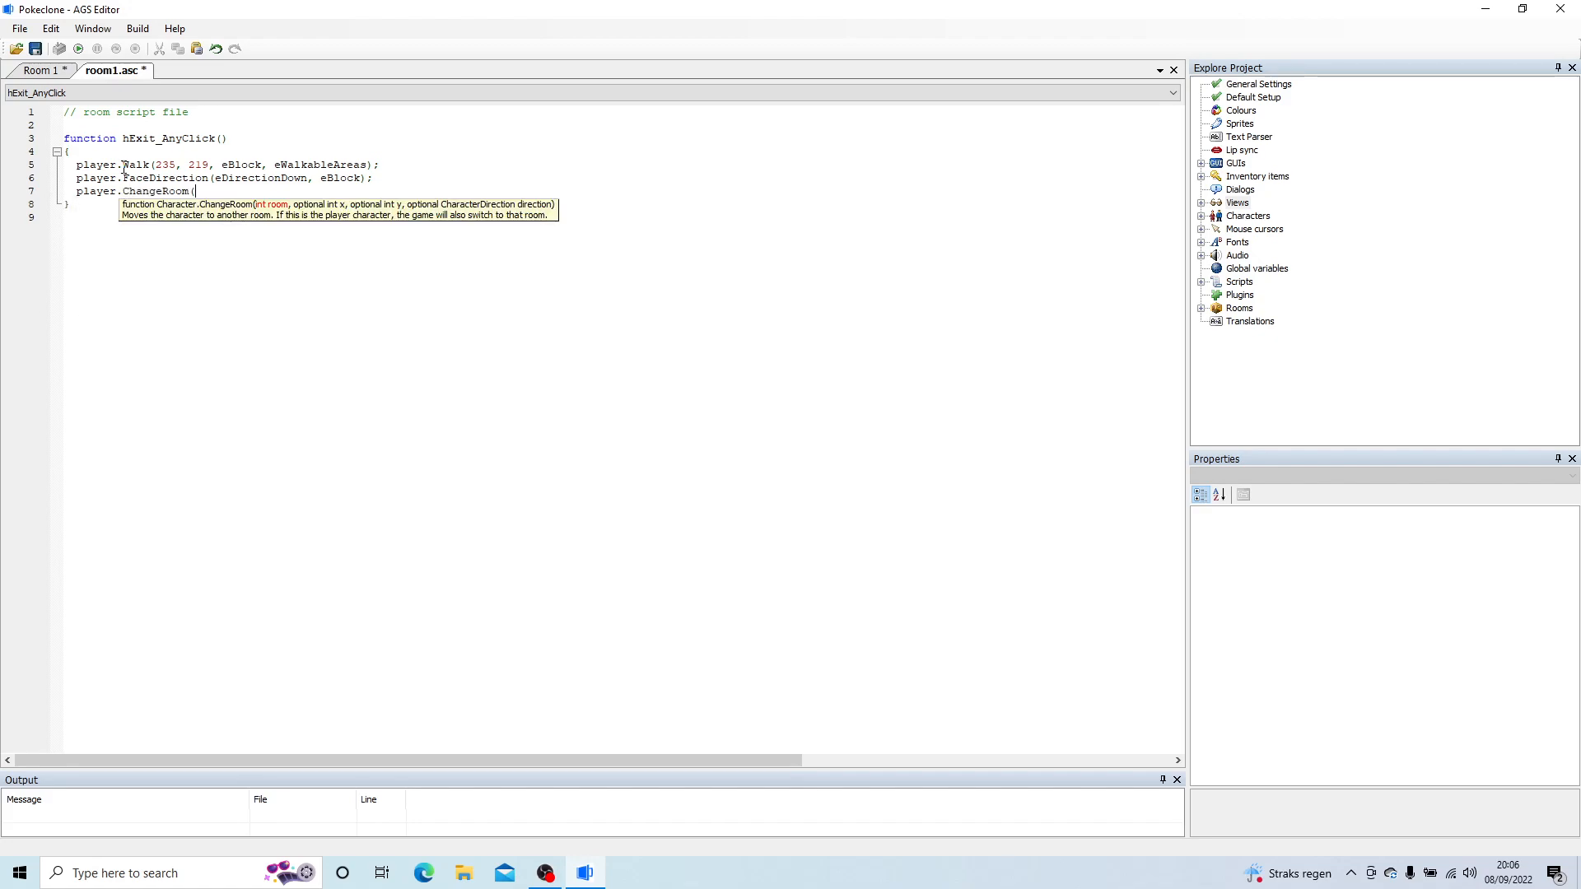
{"action": "left_click", "coordinate": [1201, 309]}
{"action": "left_click", "coordinate": [1289, 336]}
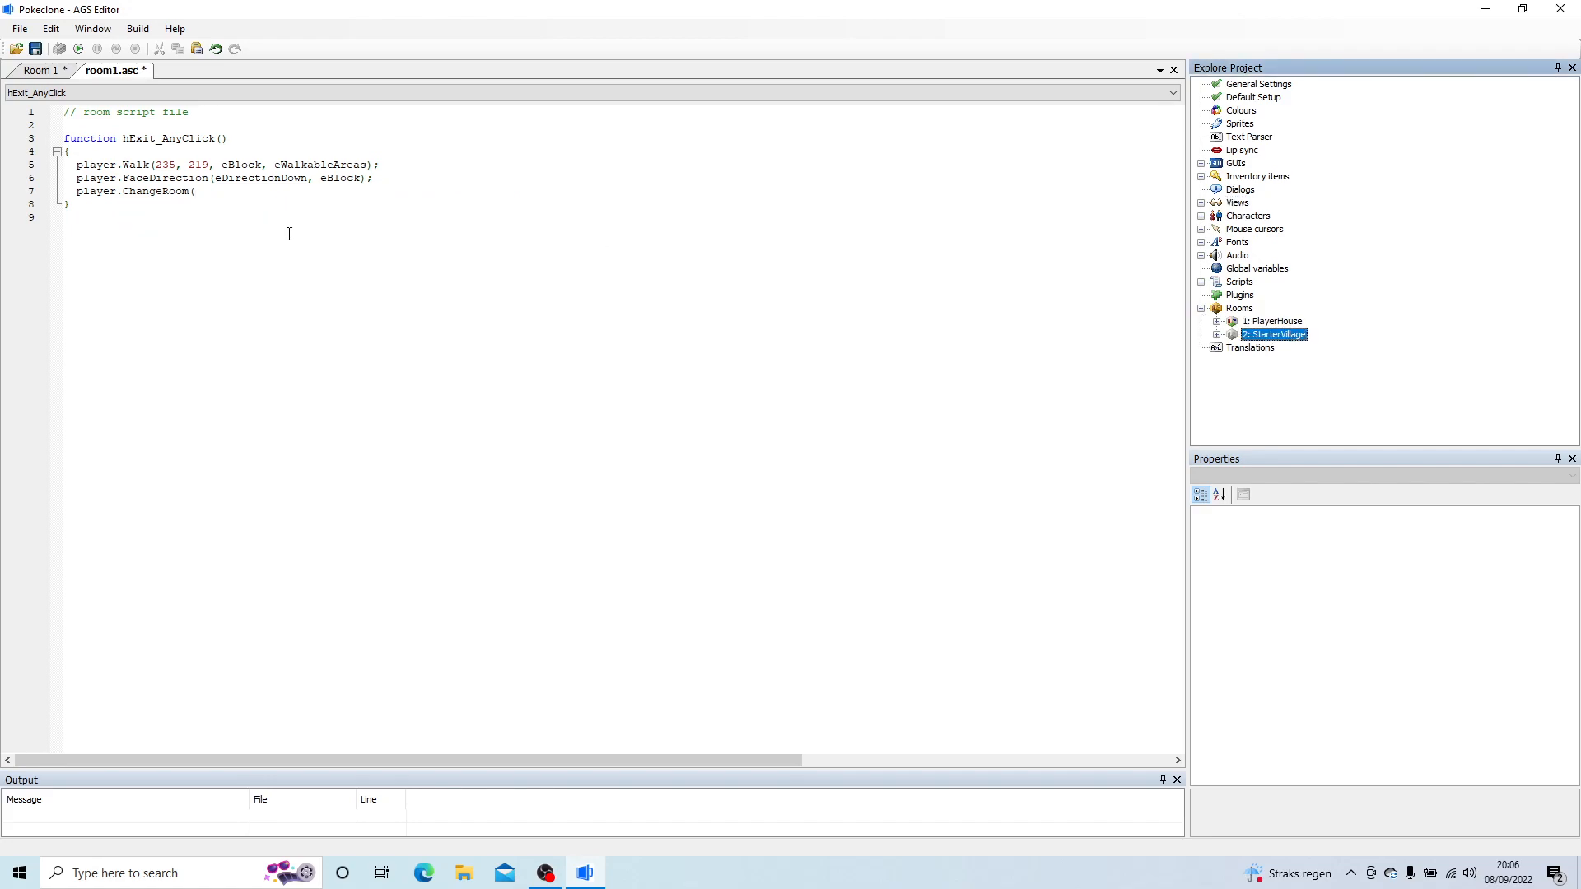
{"action": "left_click", "coordinate": [213, 197]}
{"action": "type", "text": "2, 0, 0"}
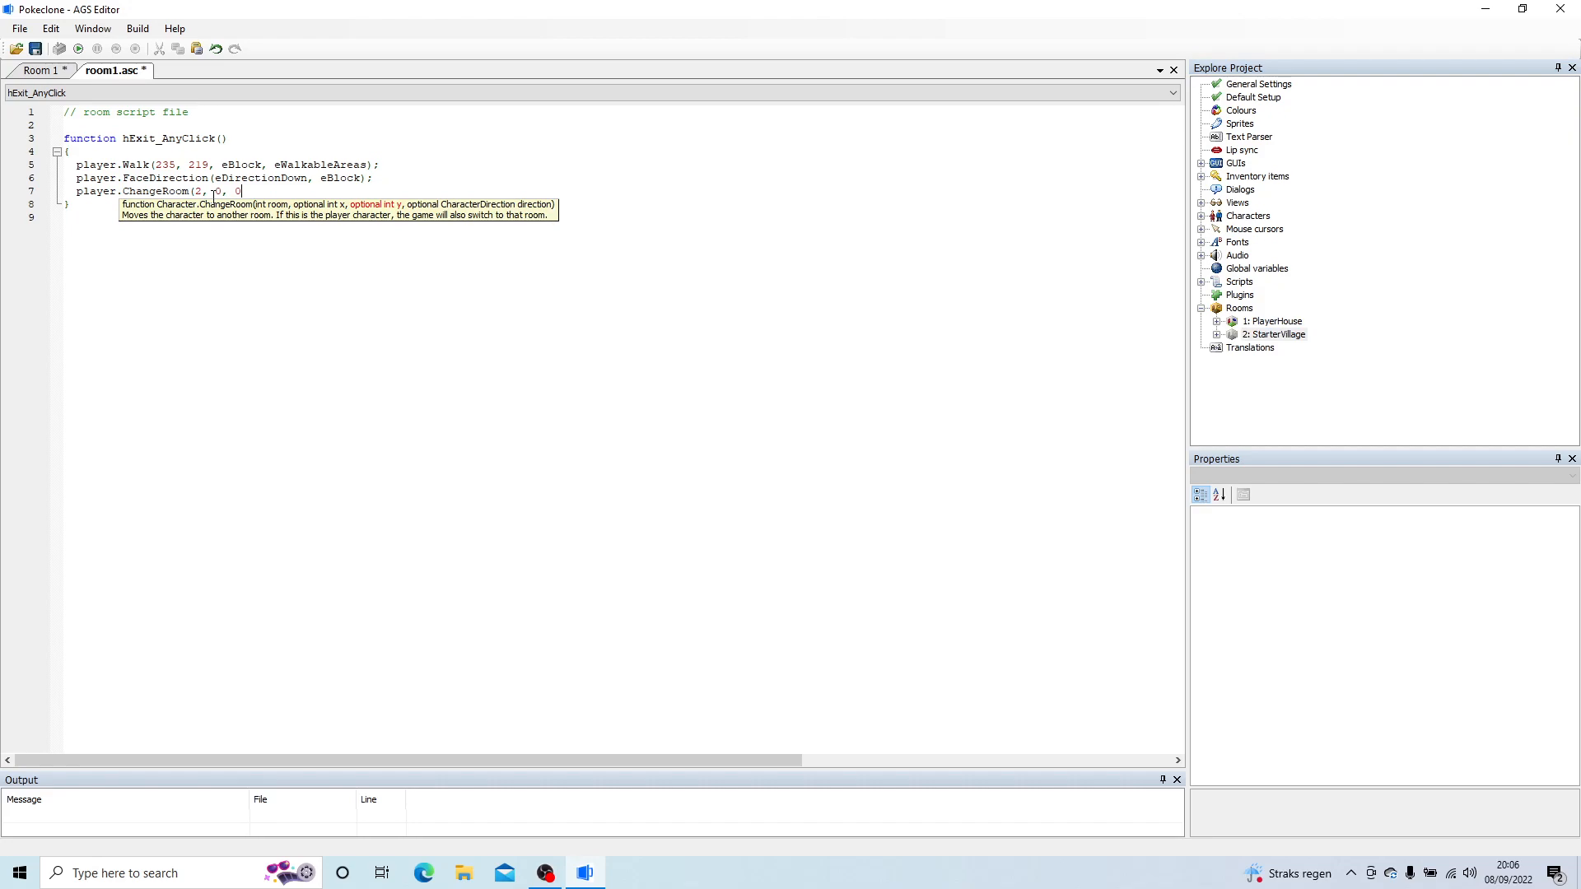
{"action": "type", "text": ");"}
{"action": "key", "text": "ctrl+s"}
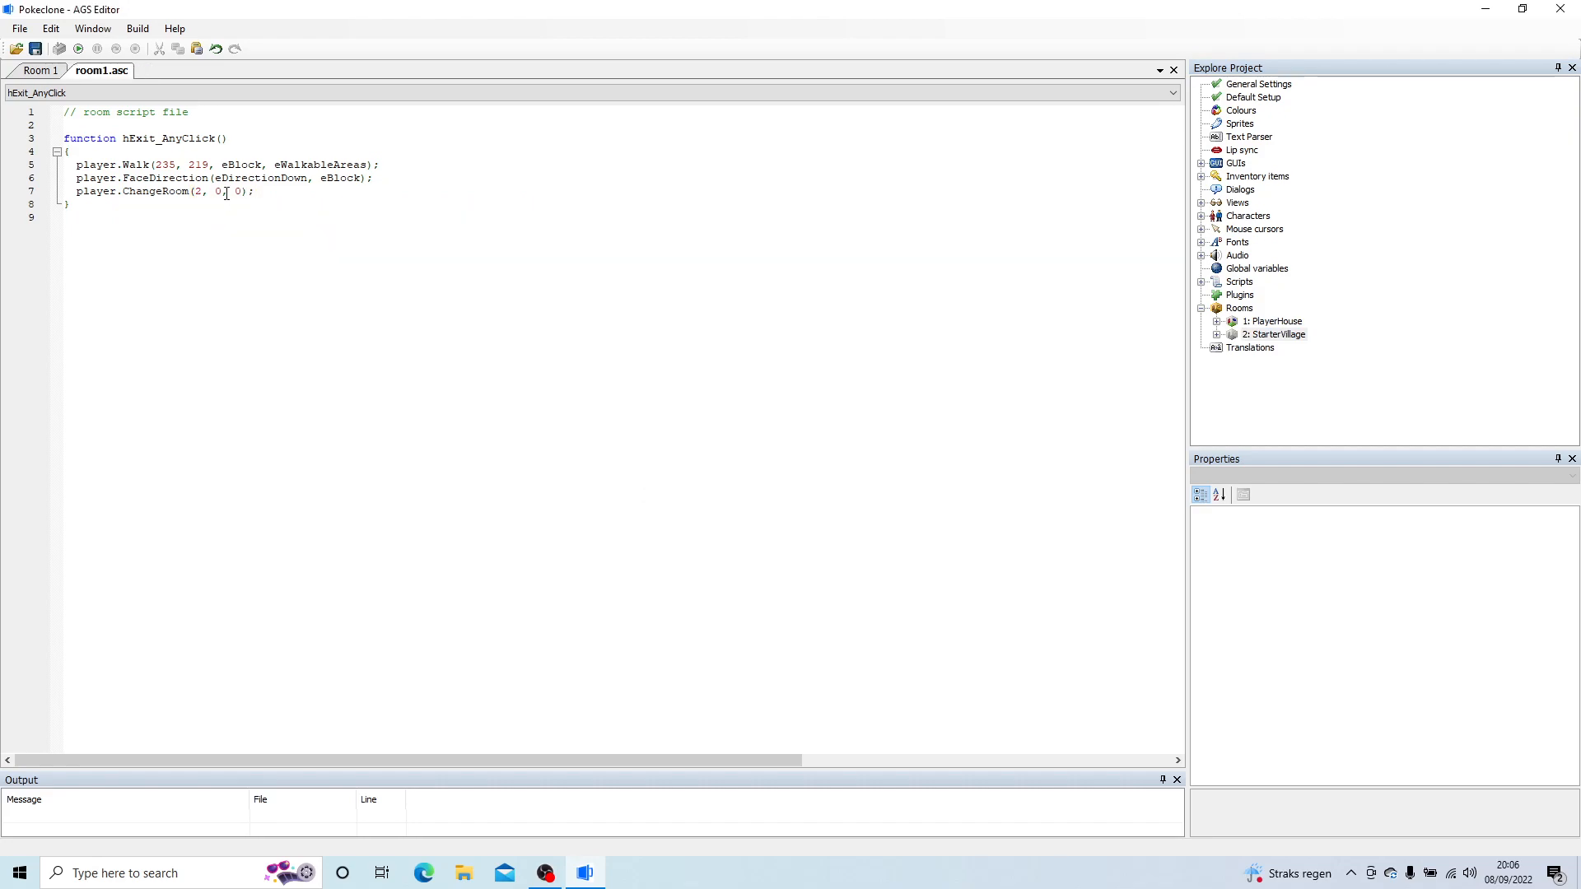
Step: Open the StarterVillage room for editing and bring the village houses and their doors into view
{"action": "double_click", "coordinate": [1279, 336]}
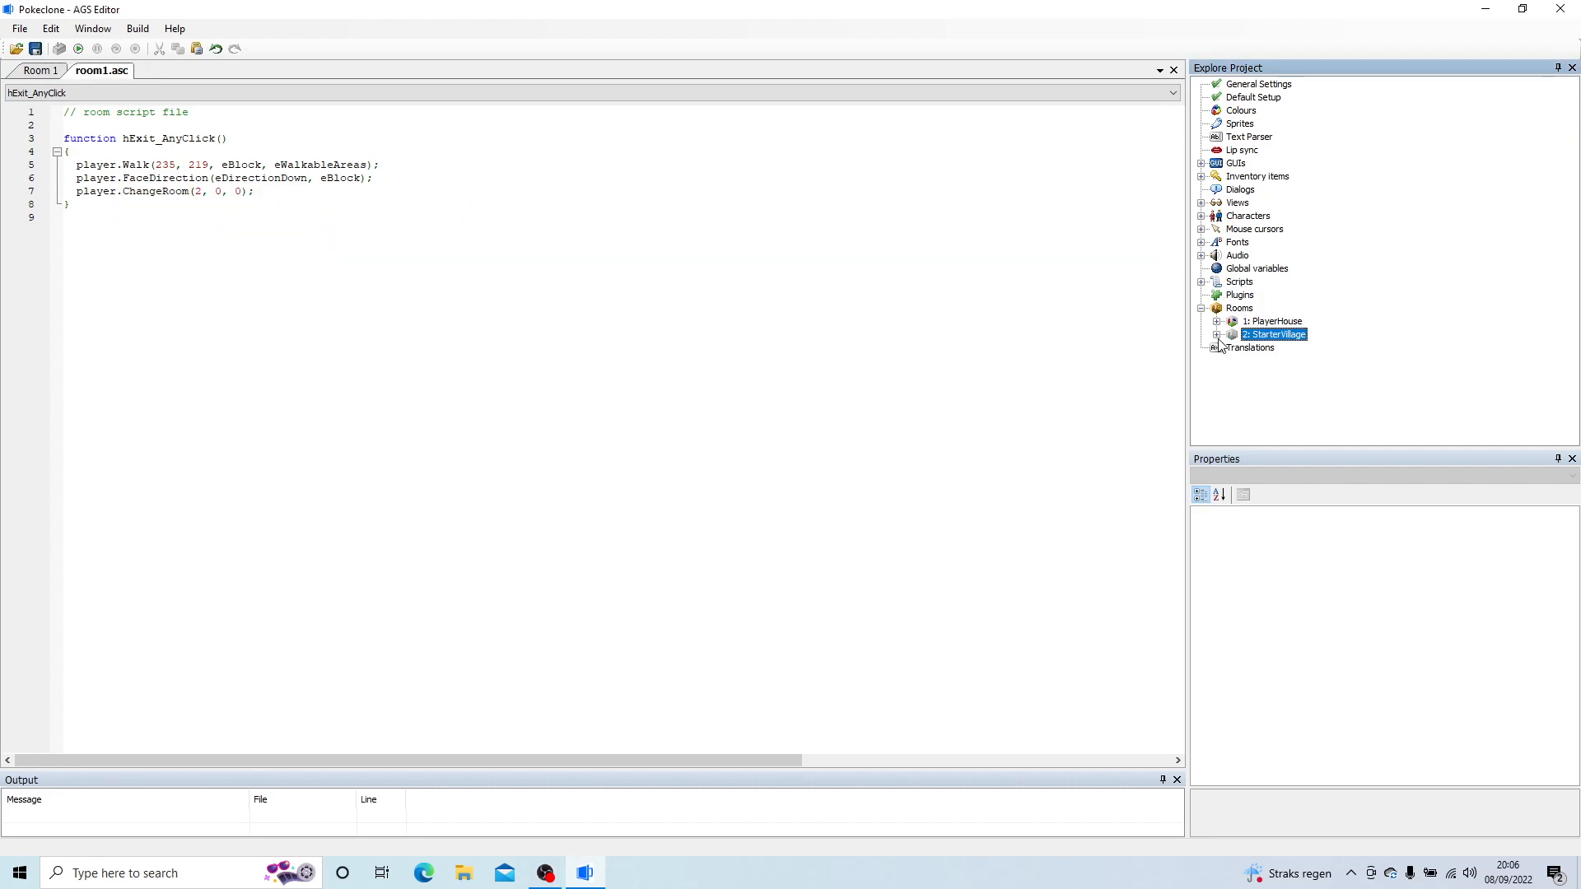
{"action": "double_click", "coordinate": [1281, 337]}
{"action": "double_click", "coordinate": [1281, 338]}
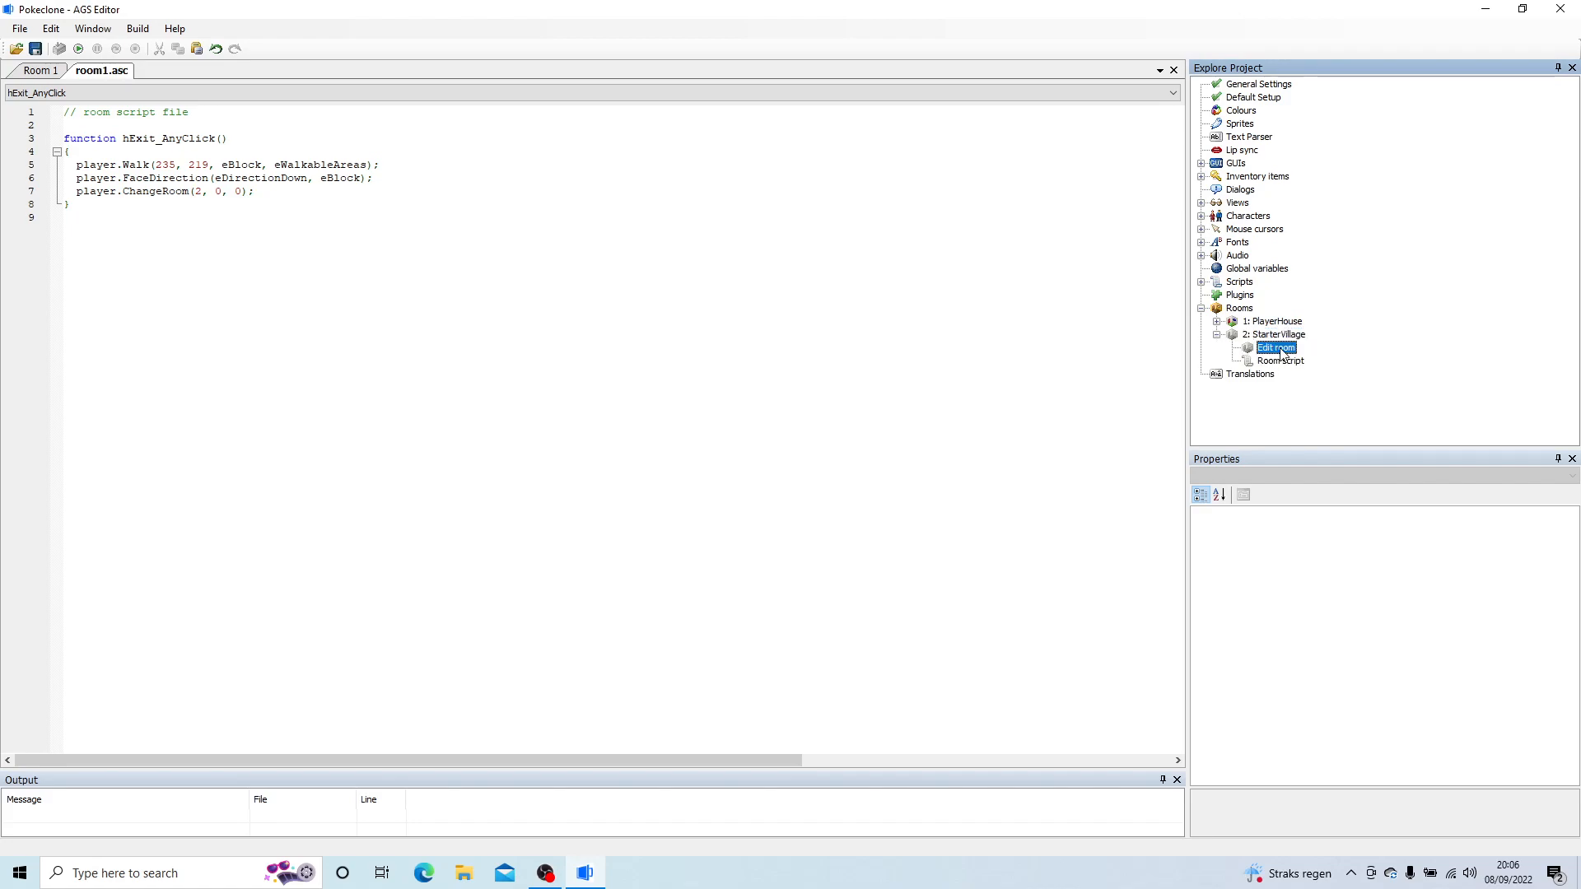
{"action": "double_click", "coordinate": [1275, 347]}
{"action": "scroll", "coordinate": [227, 184], "scroll_direction": "up", "scroll_amount": 10}
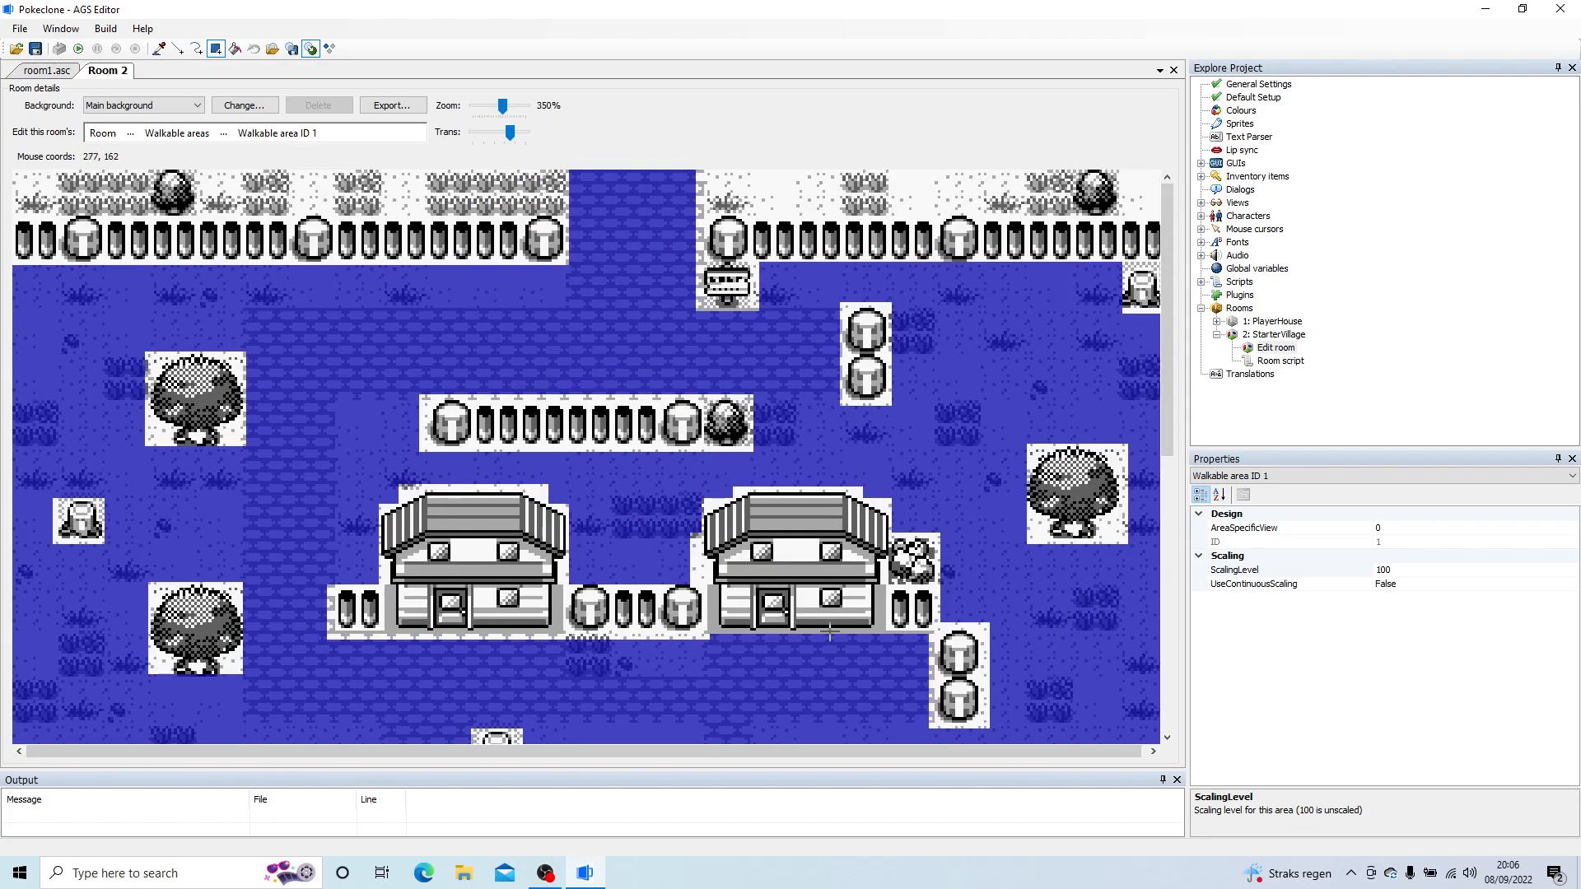
{"action": "left_click_drag", "start_coordinate": [1168, 372], "coordinate": [1185, 467]}
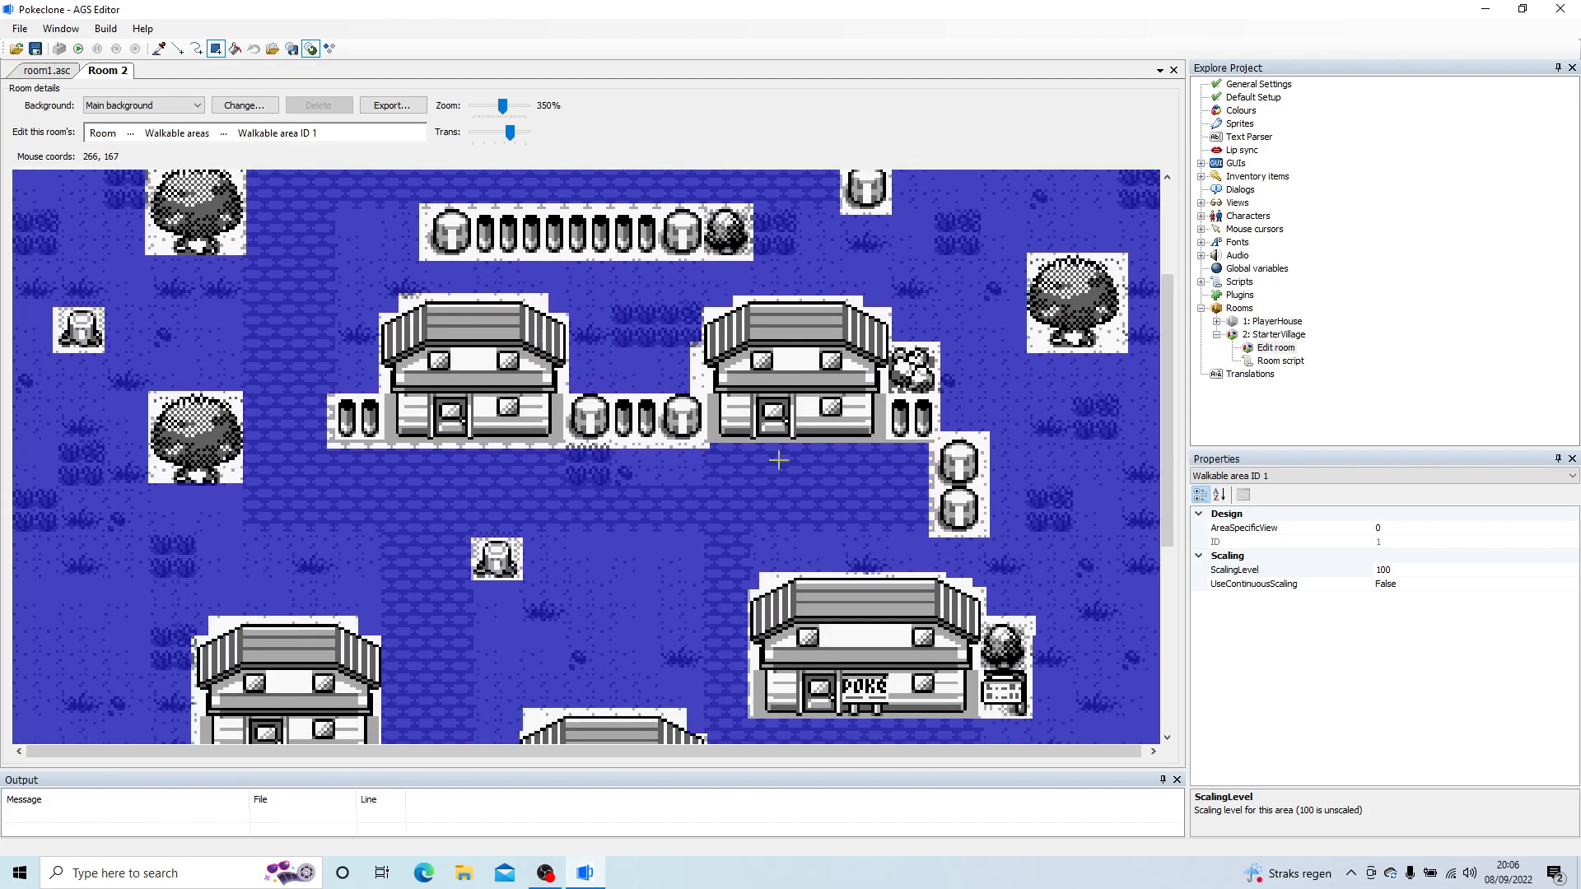
Step: Hide the walkable areas in Room 2 and pick the path spot in front of the upper-right house's door
{"action": "left_click", "coordinate": [139, 132]}
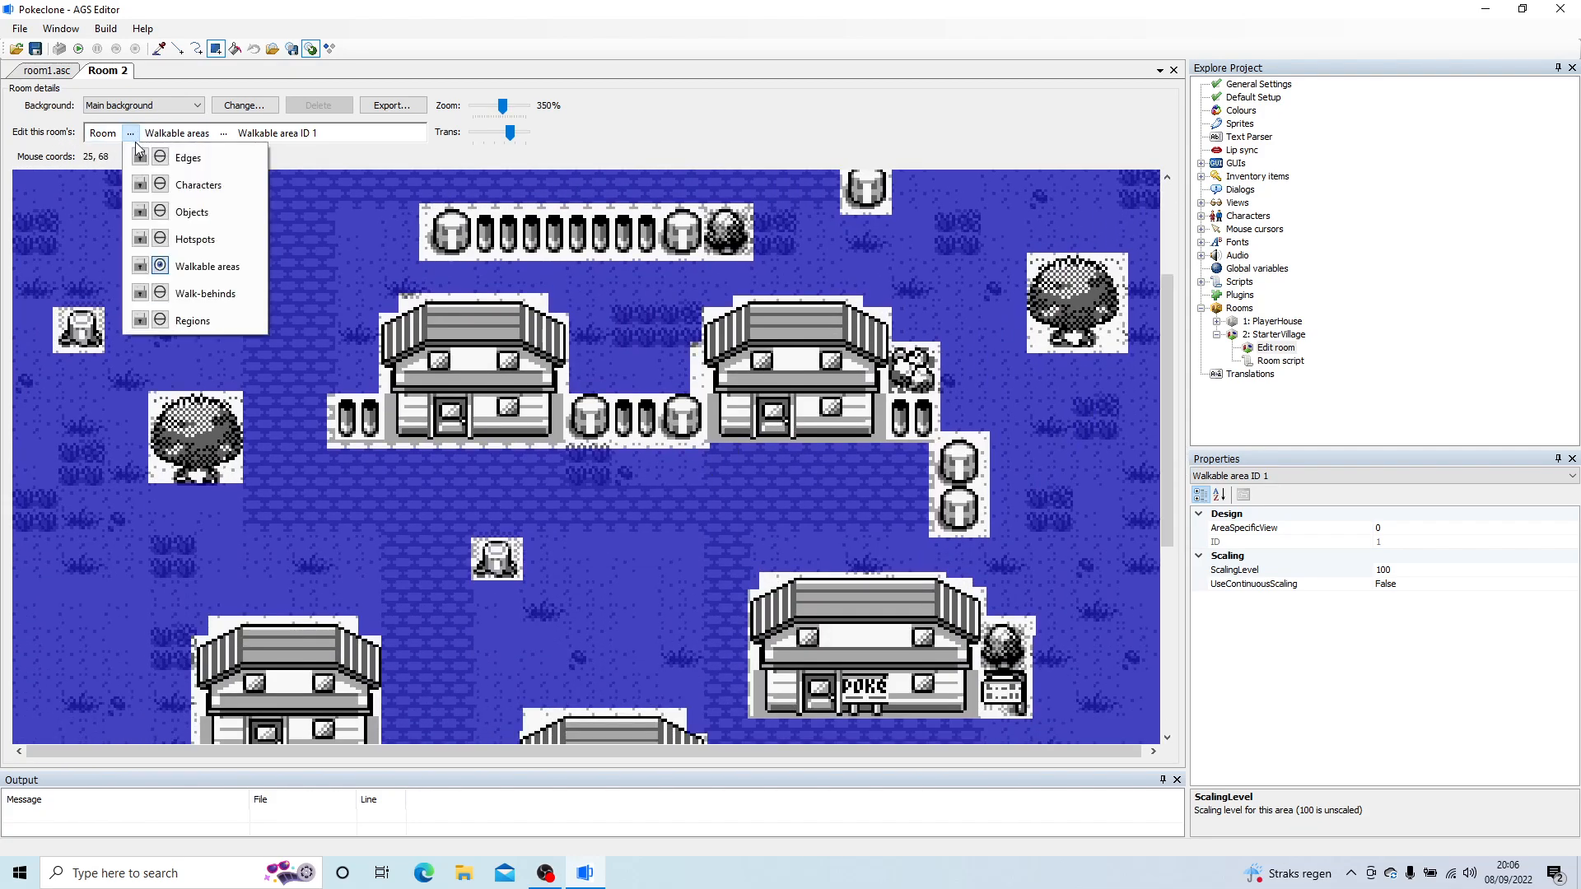
{"action": "left_click", "coordinate": [197, 264]}
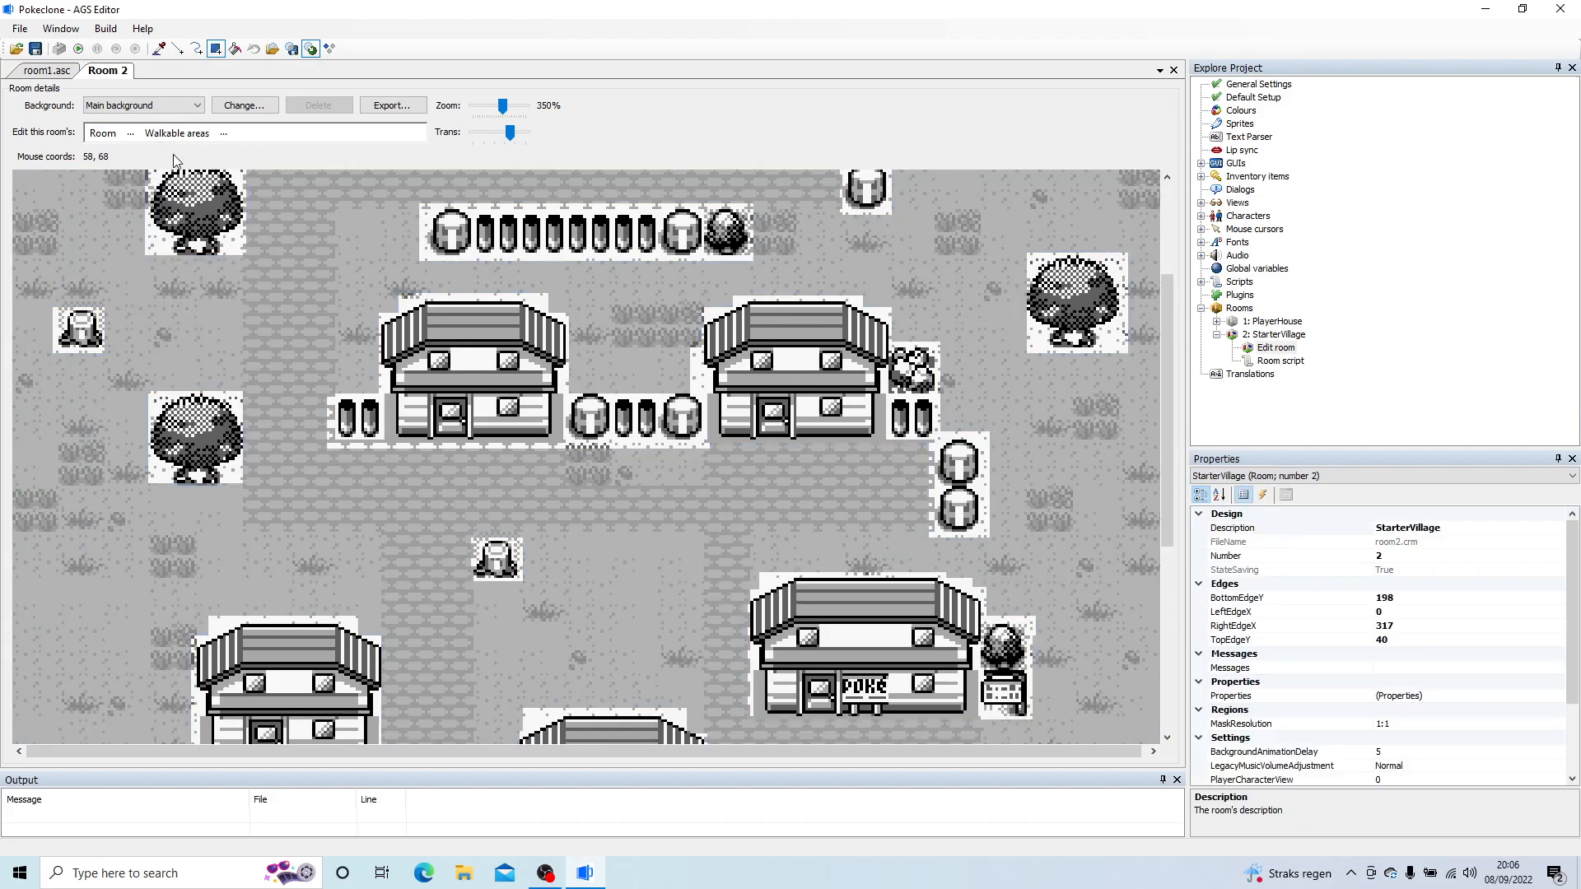
{"action": "left_click", "coordinate": [130, 132]}
{"action": "left_click", "coordinate": [160, 266]}
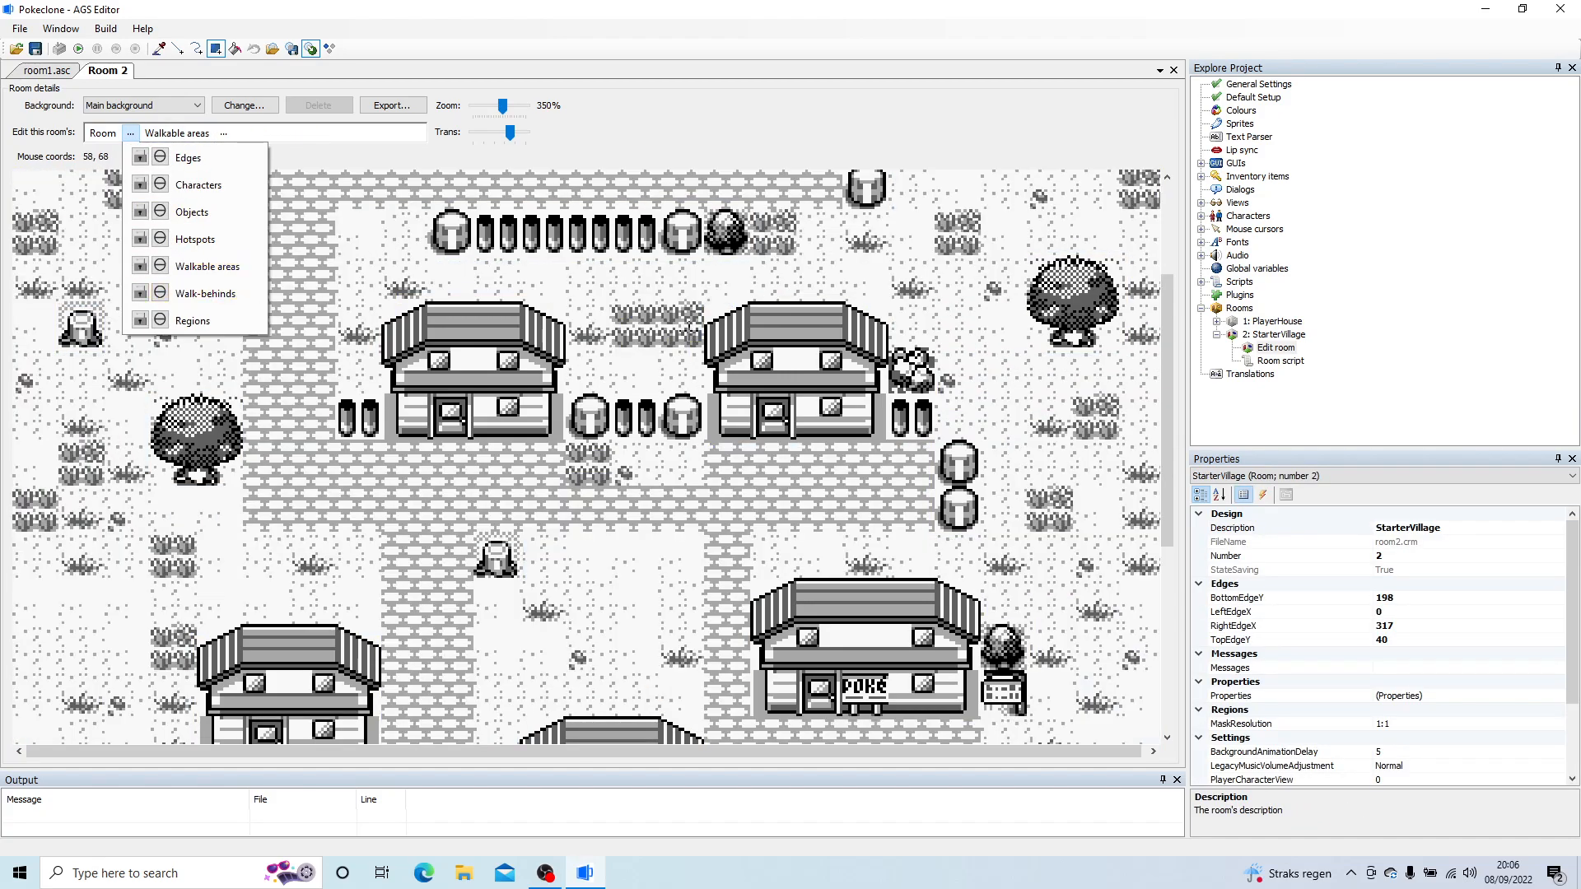
{"action": "left_click", "coordinate": [772, 461]}
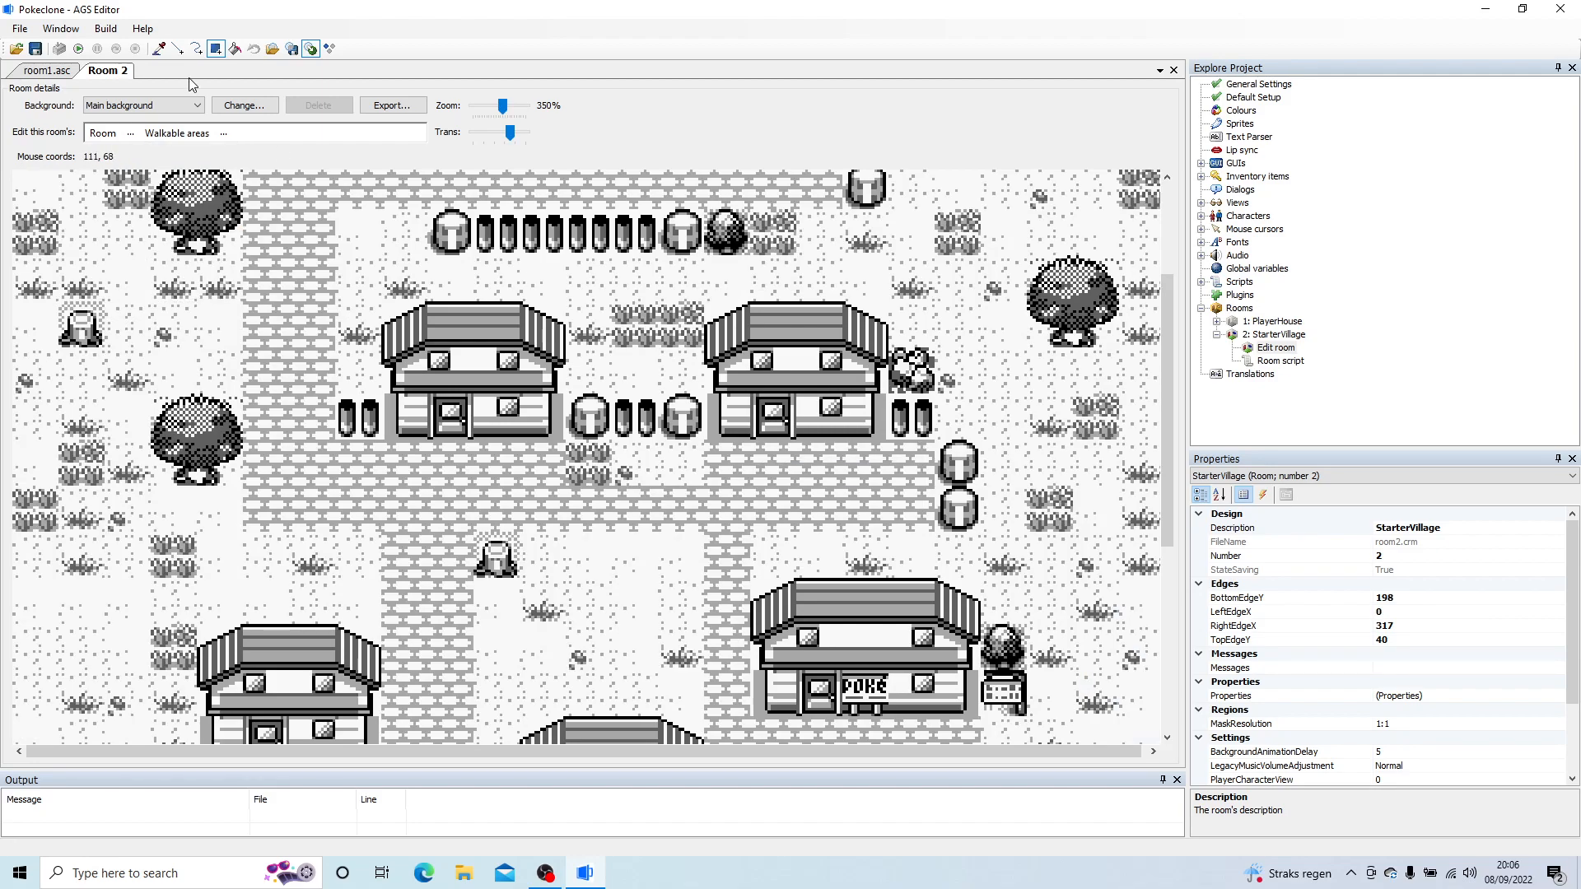
Step: Replace the 0, 0 coordinates in room 1's player.ChangeRoom line with the copied position and save
{"action": "left_click", "coordinate": [47, 73]}
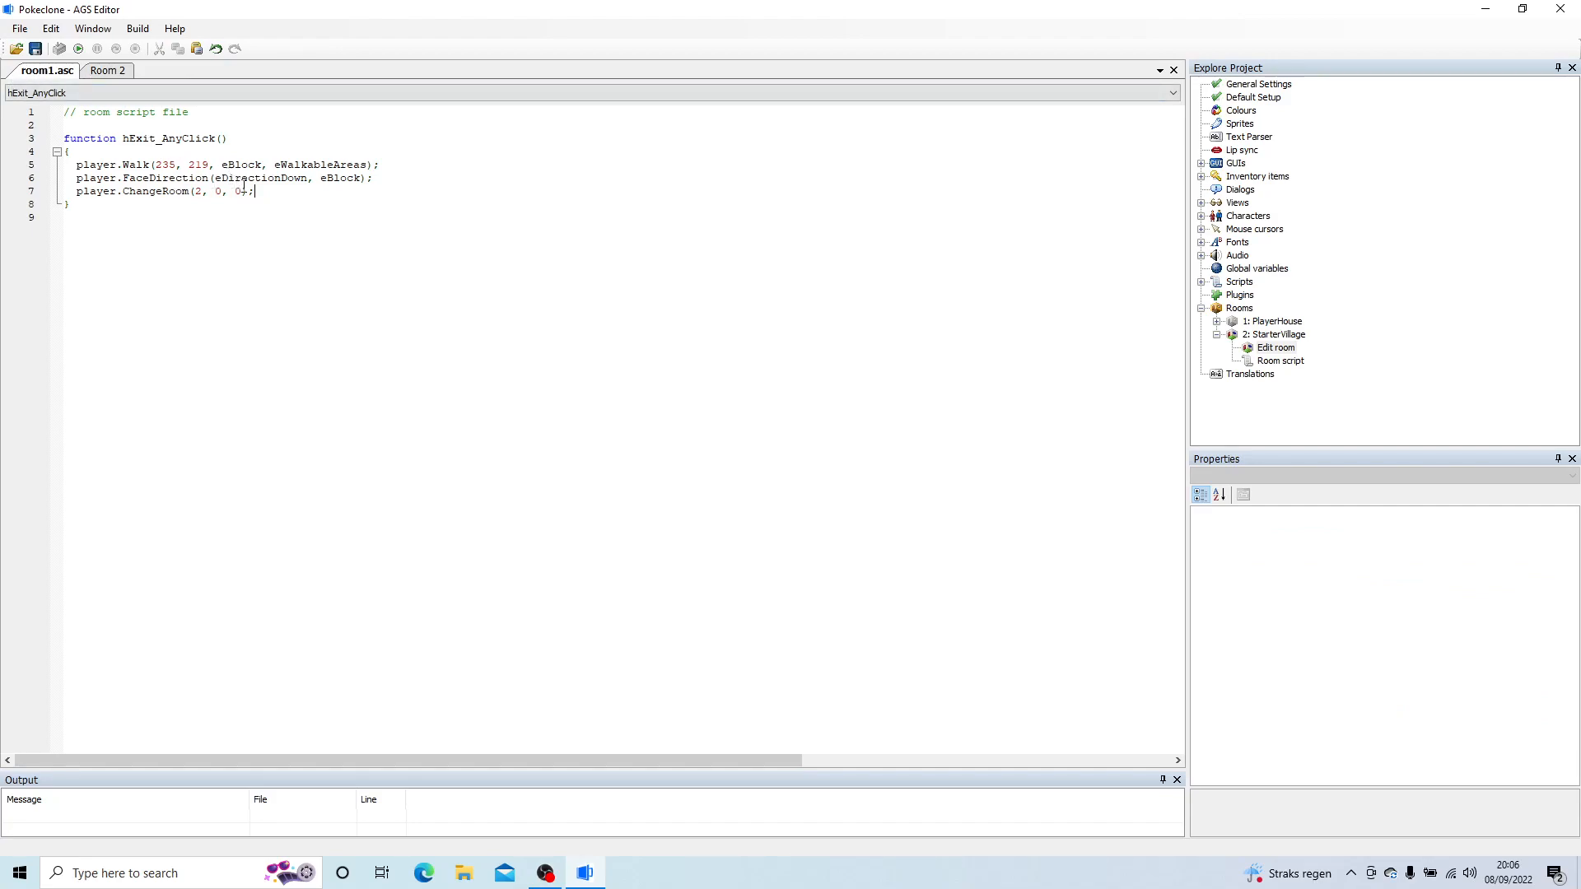
{"action": "left_click_drag", "start_coordinate": [241, 193], "coordinate": [215, 192]}
{"action": "type", "text": "263, 167"}
{"action": "key", "text": "ctrl+s"}
Step: Return to Room 2 and switch its editing from walkable areas to hotspots
{"action": "left_click", "coordinate": [122, 71]}
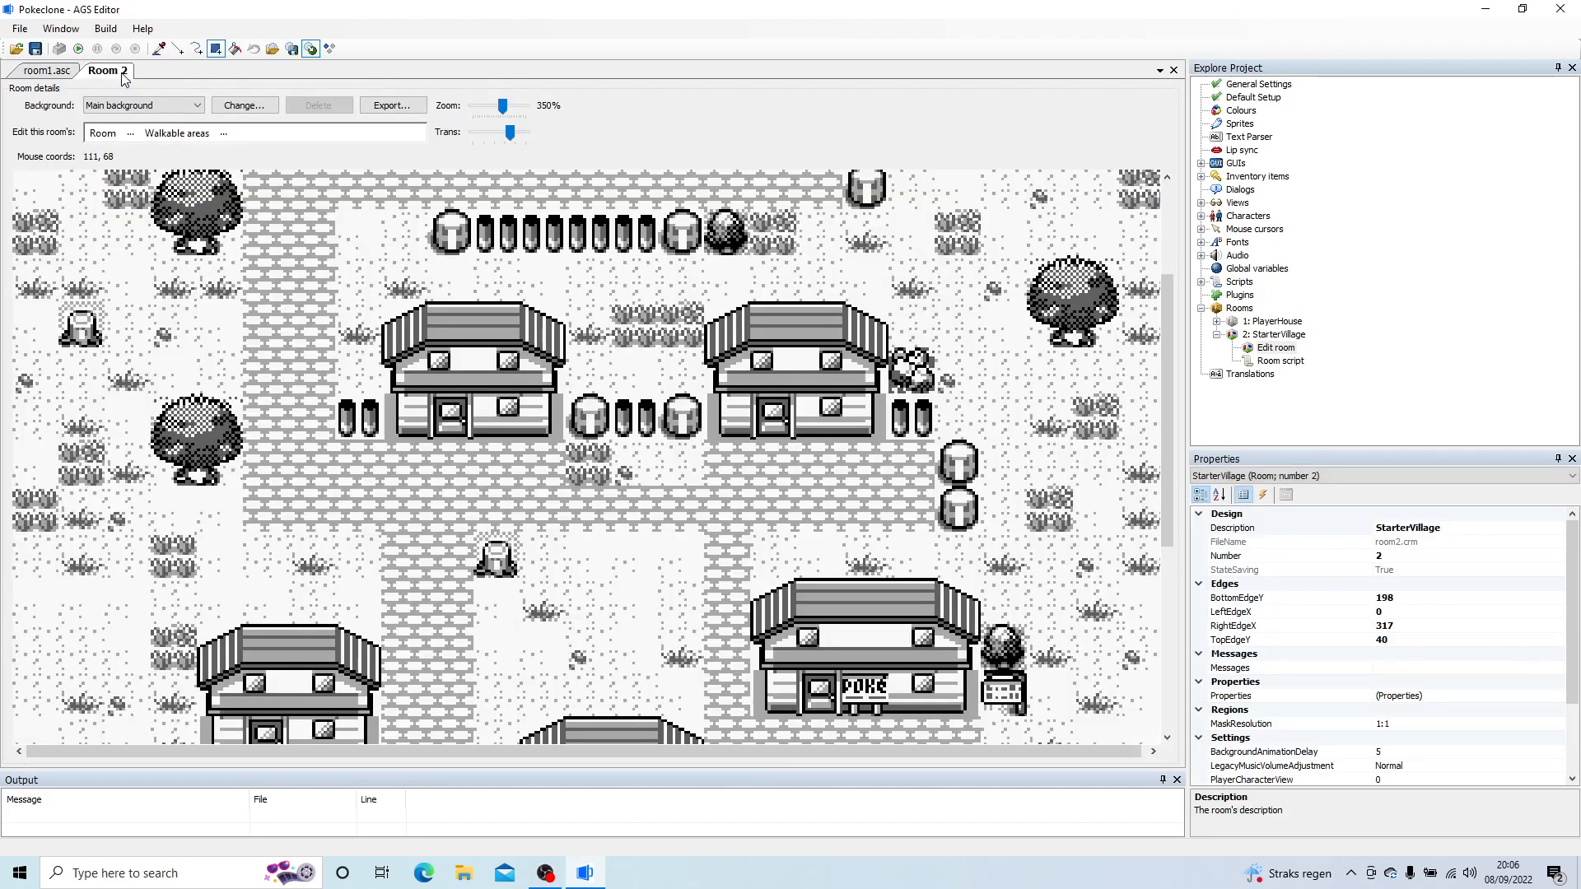
{"action": "left_click", "coordinate": [172, 138]}
{"action": "left_click", "coordinate": [103, 133]}
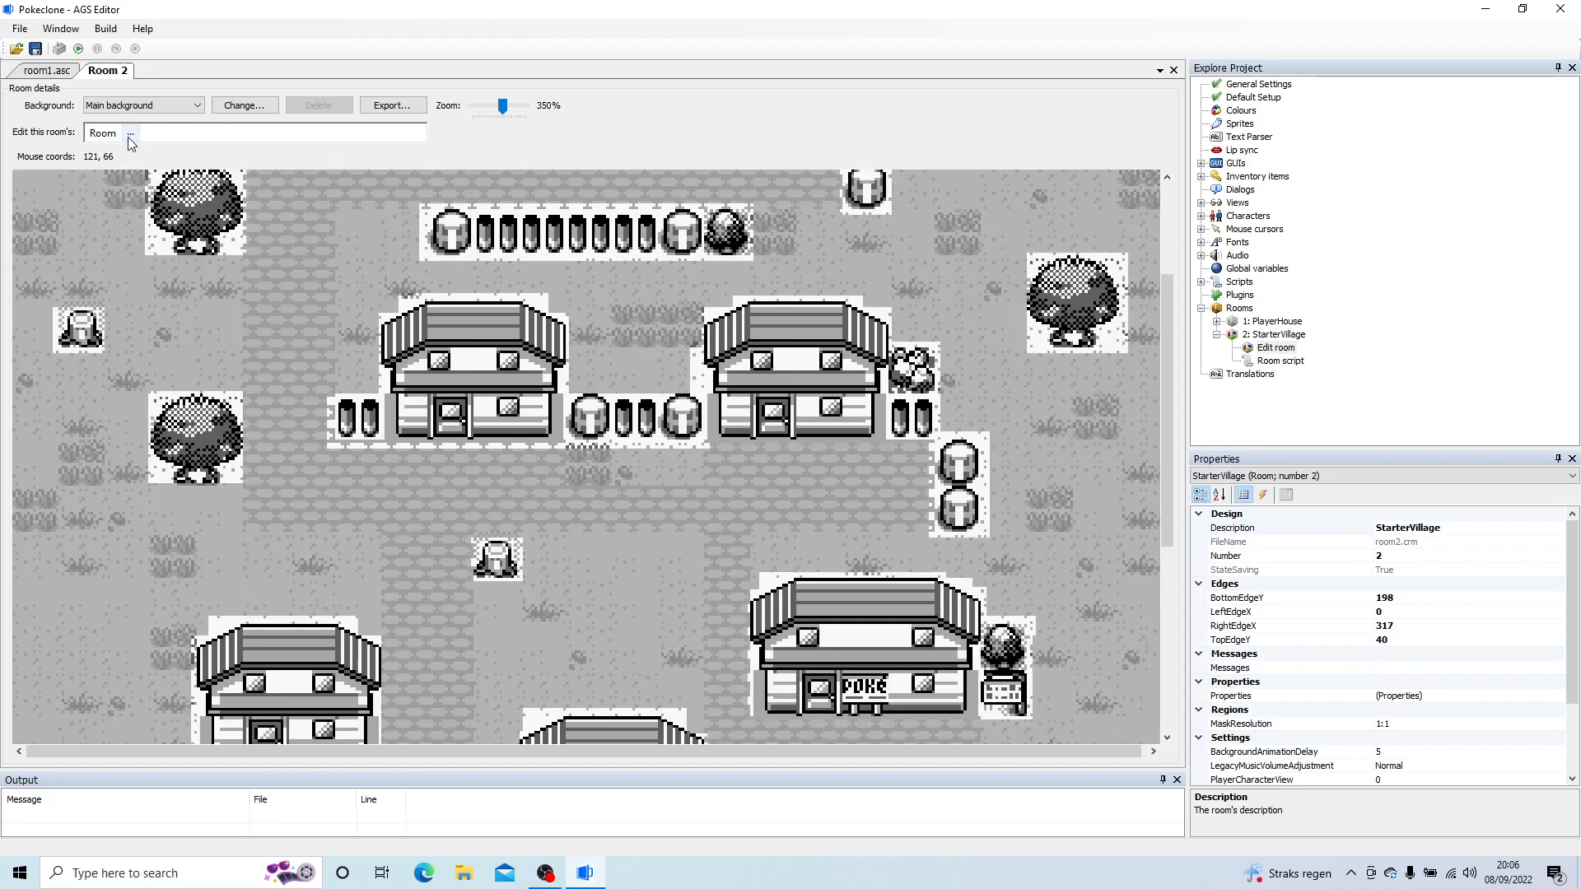
{"action": "left_click", "coordinate": [130, 133]}
{"action": "left_click", "coordinate": [161, 267]}
{"action": "left_click", "coordinate": [115, 136]}
{"action": "left_click", "coordinate": [130, 133]}
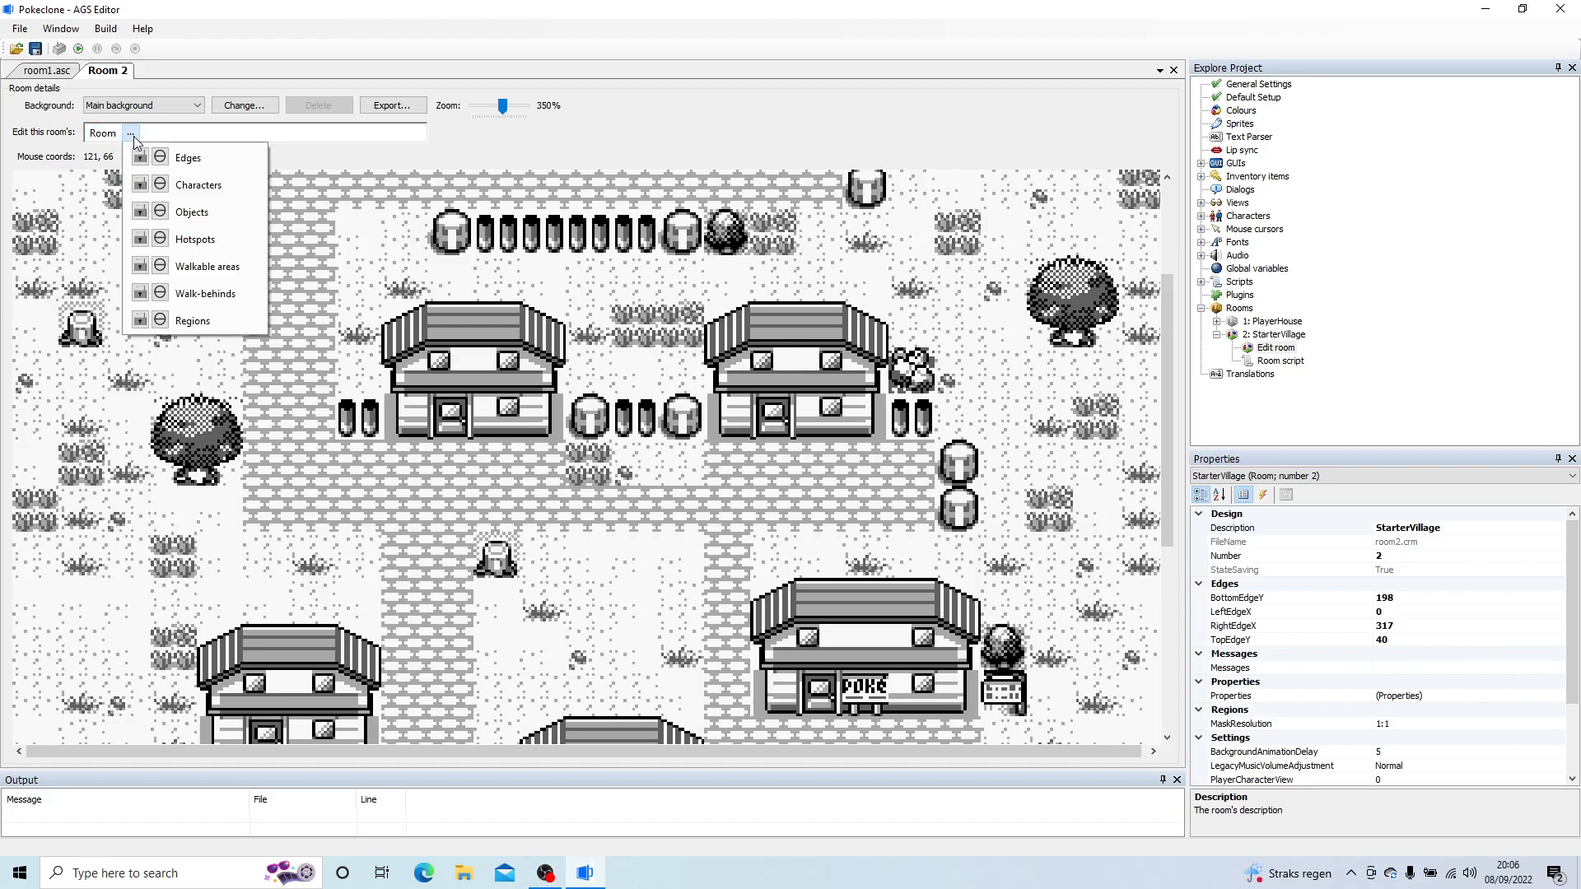
{"action": "left_click", "coordinate": [214, 241]}
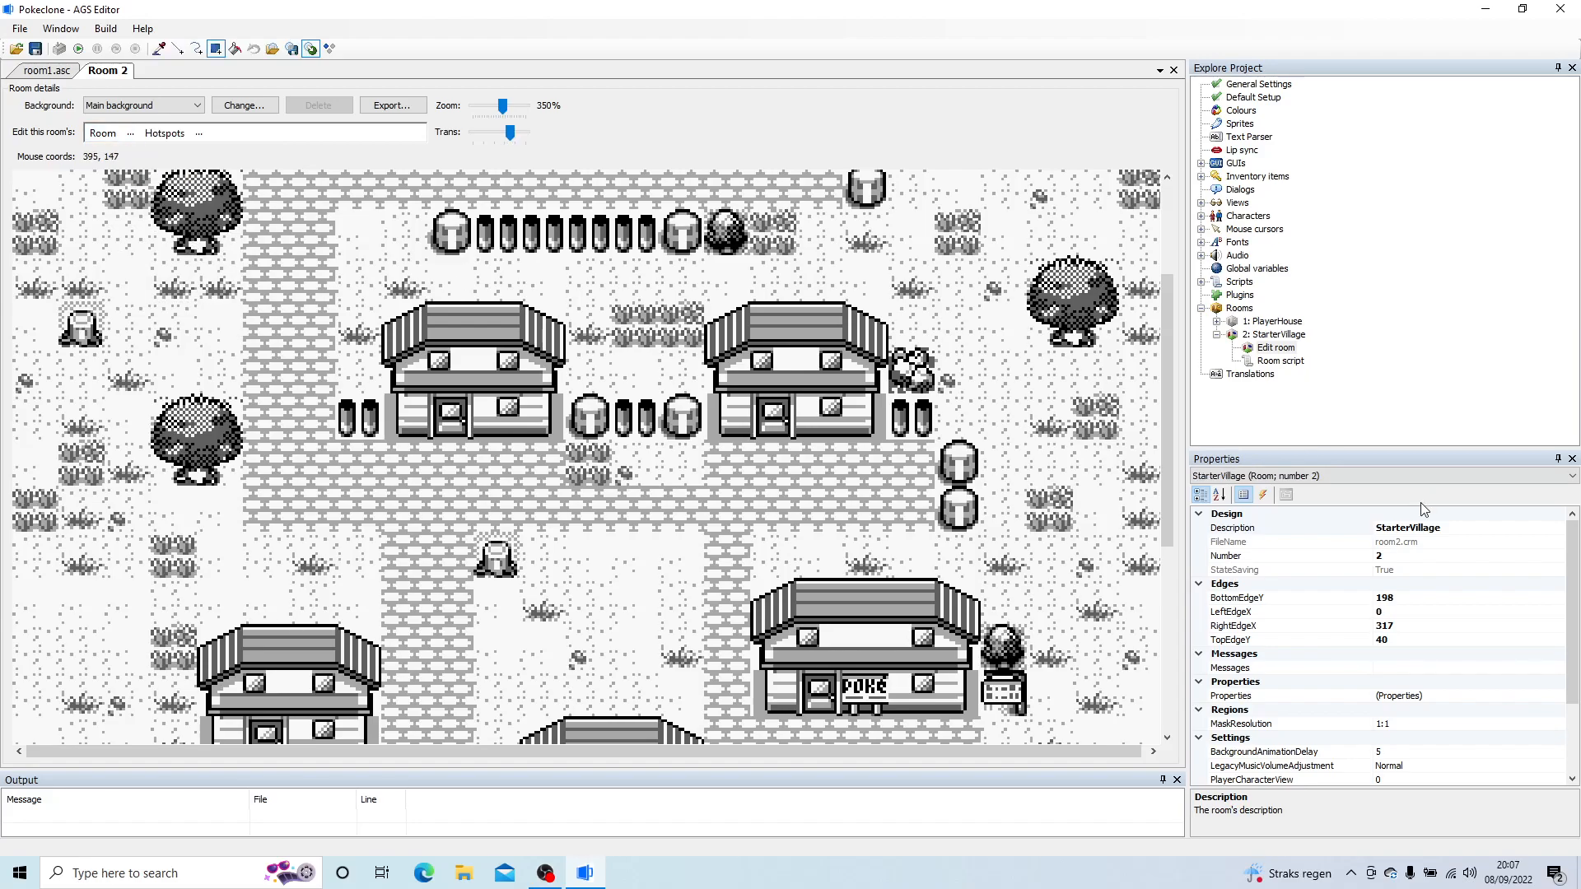
Step: Set hotspot ID 1's description to Player's House and its name to hPlayerHouse
{"action": "left_click", "coordinate": [1341, 476]}
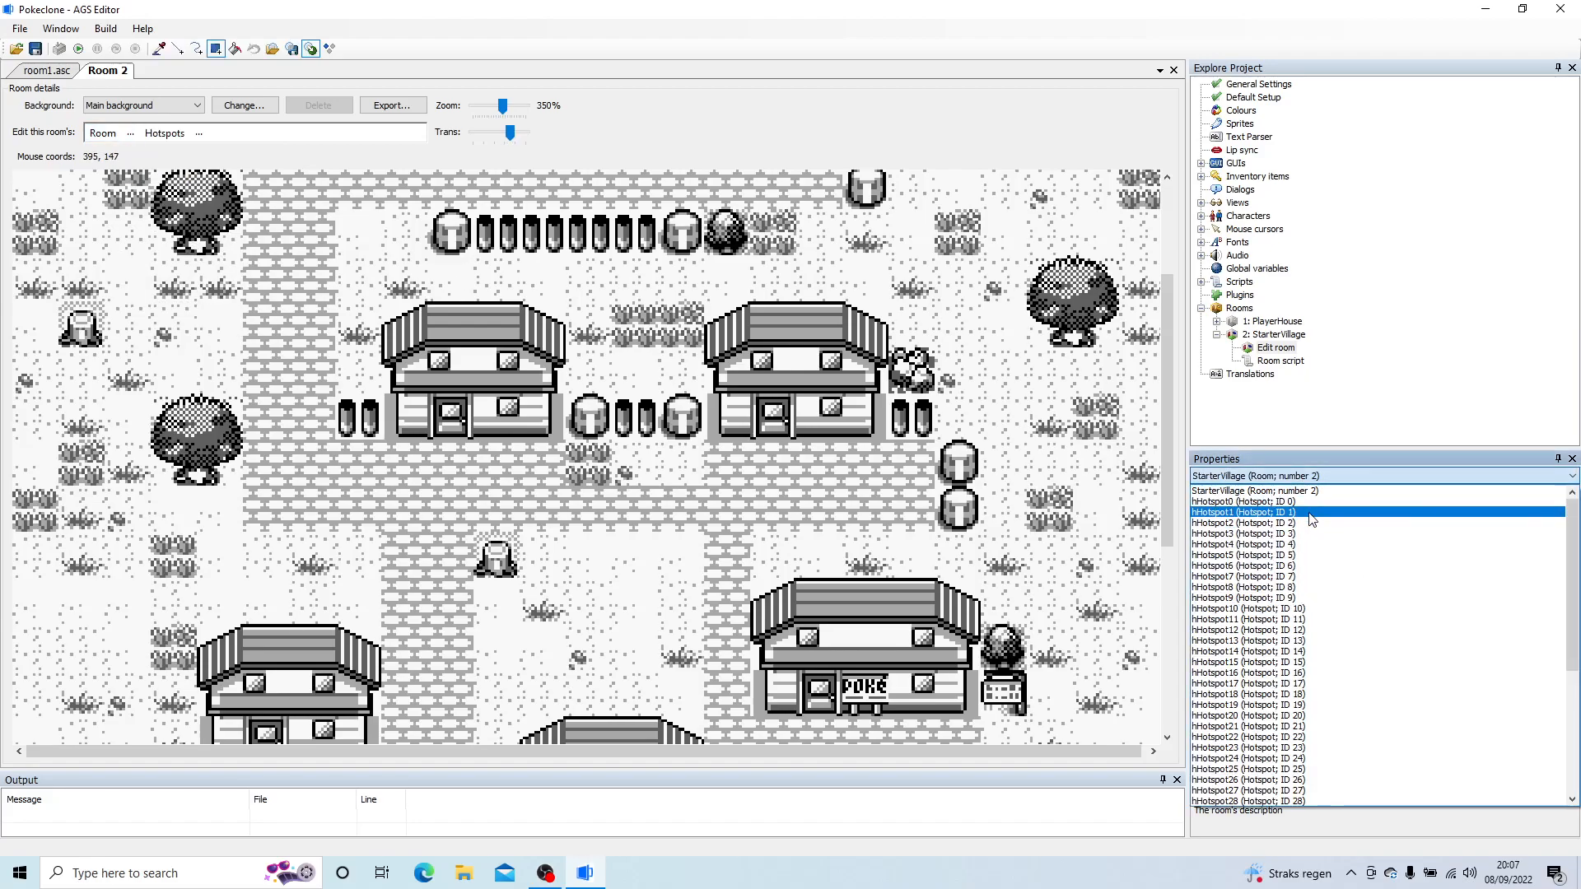
{"action": "left_click", "coordinate": [1310, 519]}
{"action": "left_click", "coordinate": [1245, 532]}
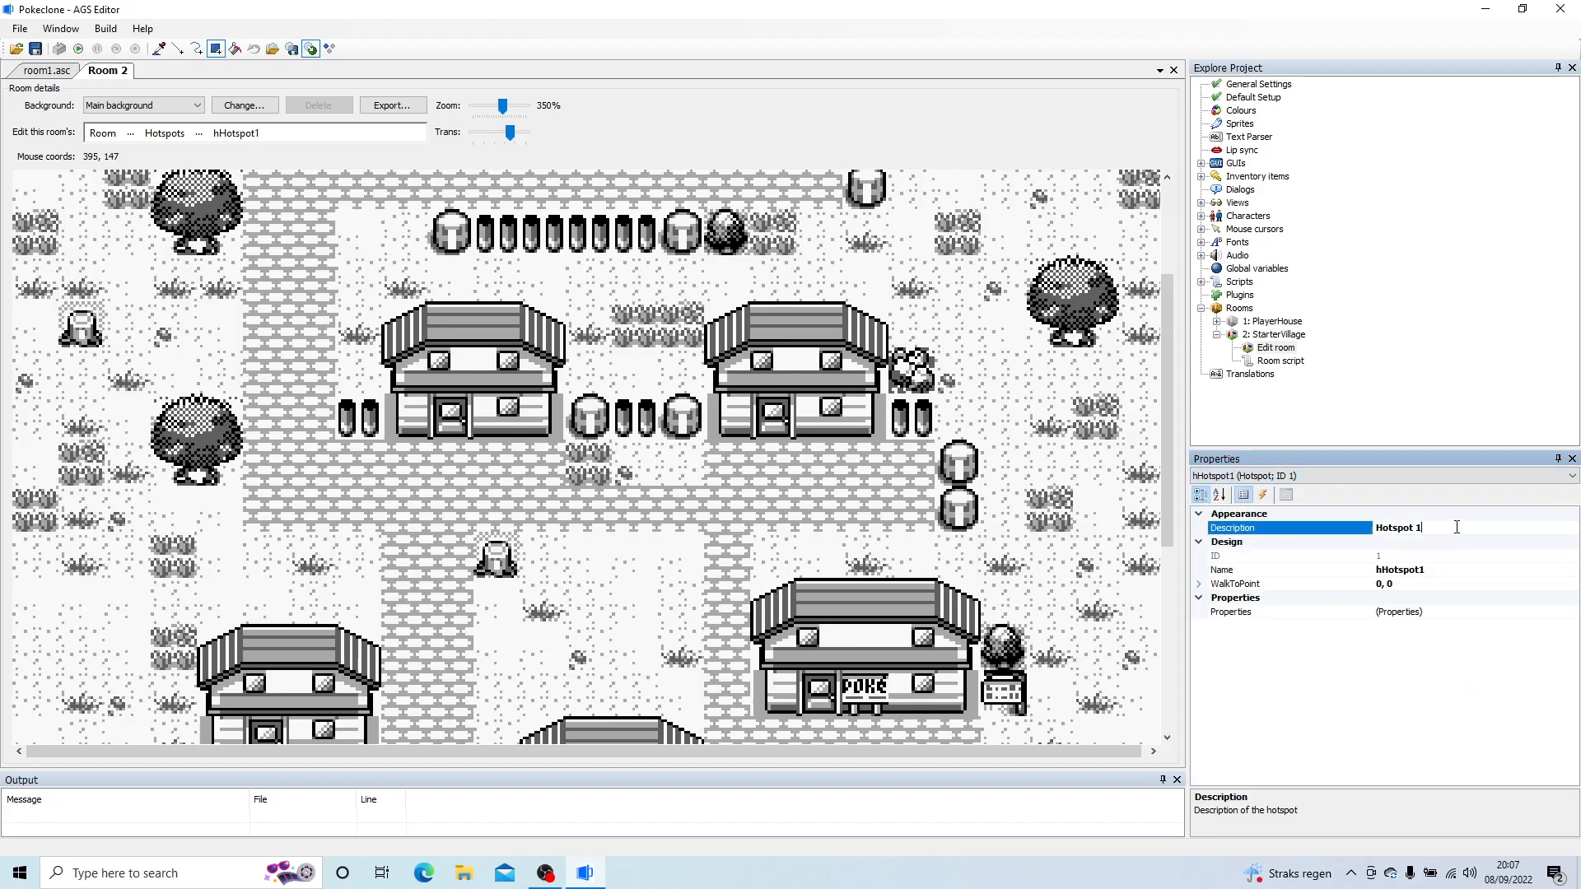
{"action": "type", "text": "Player's House"}
{"action": "key", "text": "Return"}
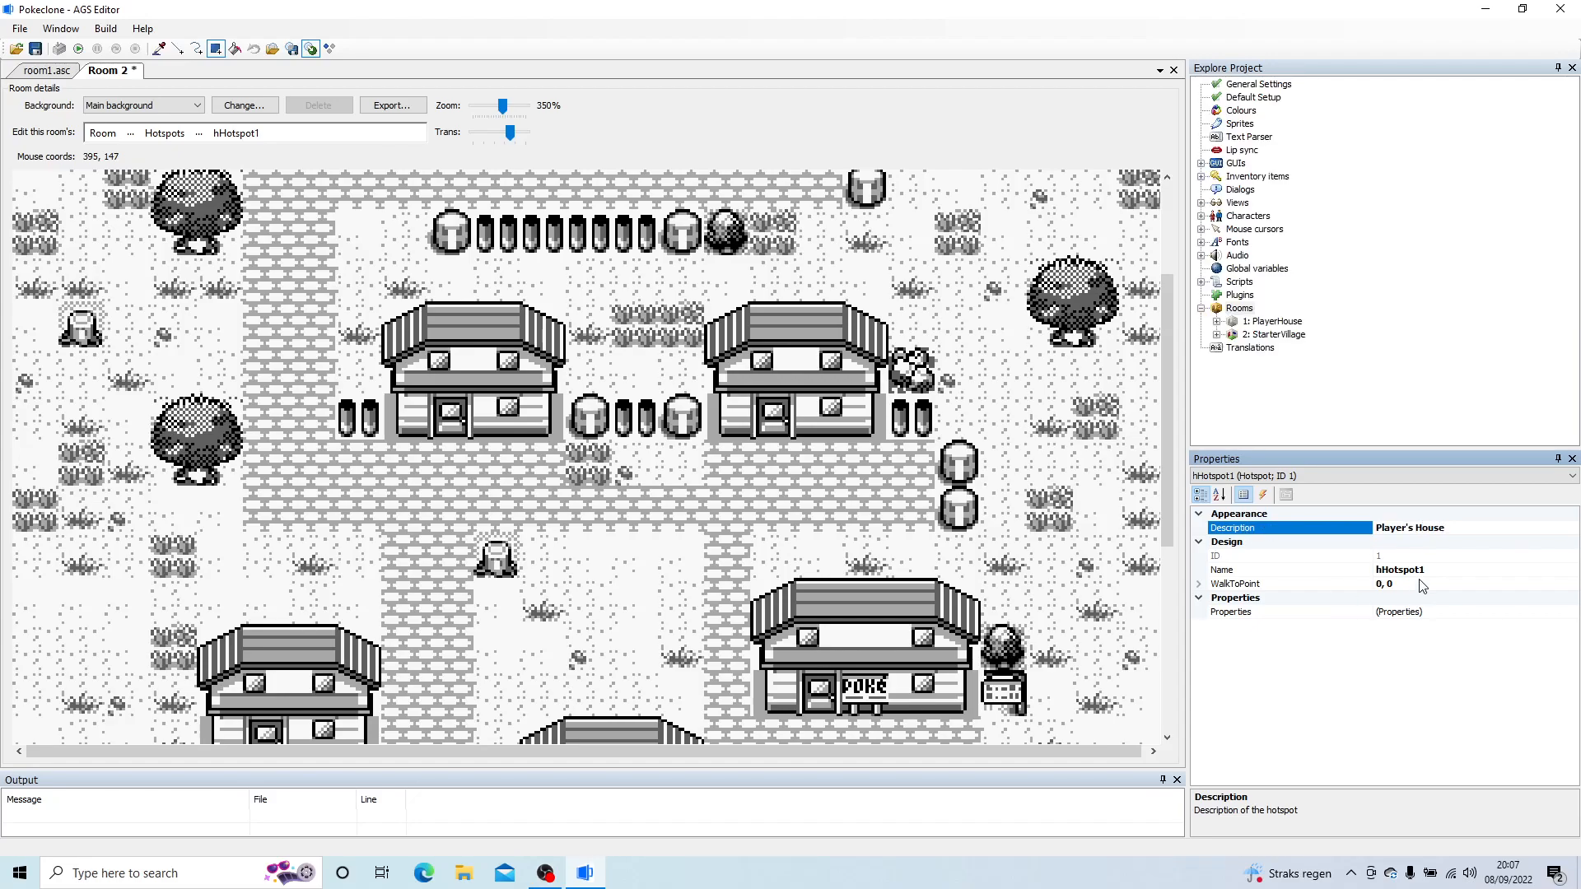
{"action": "left_click", "coordinate": [1425, 568]}
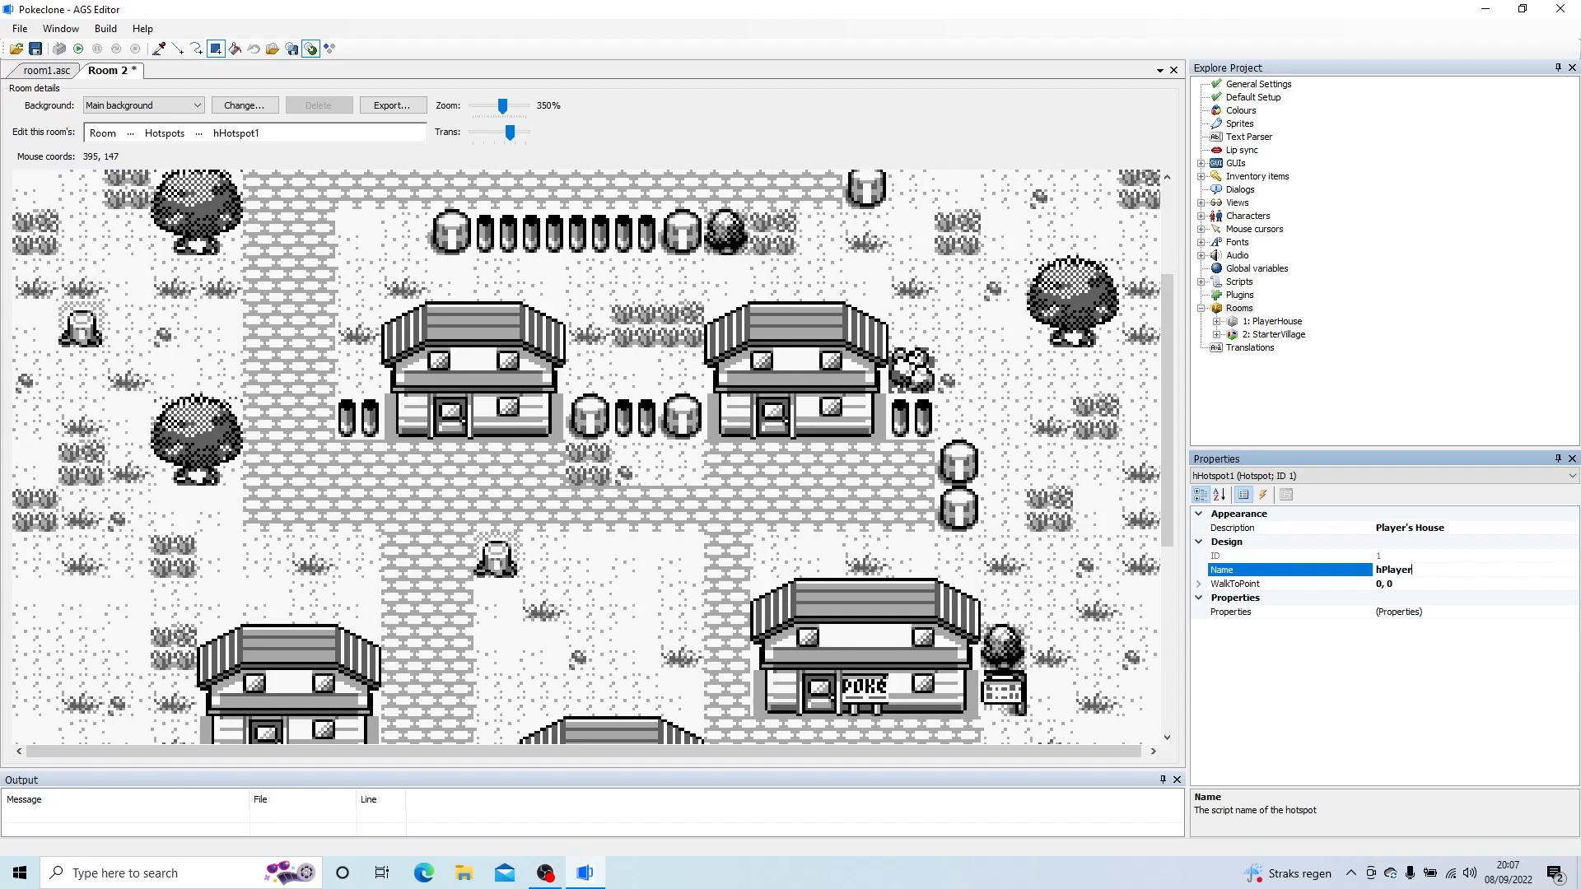
{"action": "key", "text": "Return"}
Step: Cover the upper-right house's door with a hPlayerHouse hotspot rectangle and create its any-click event function
{"action": "left_click_drag", "start_coordinate": [757, 399], "coordinate": [789, 437]}
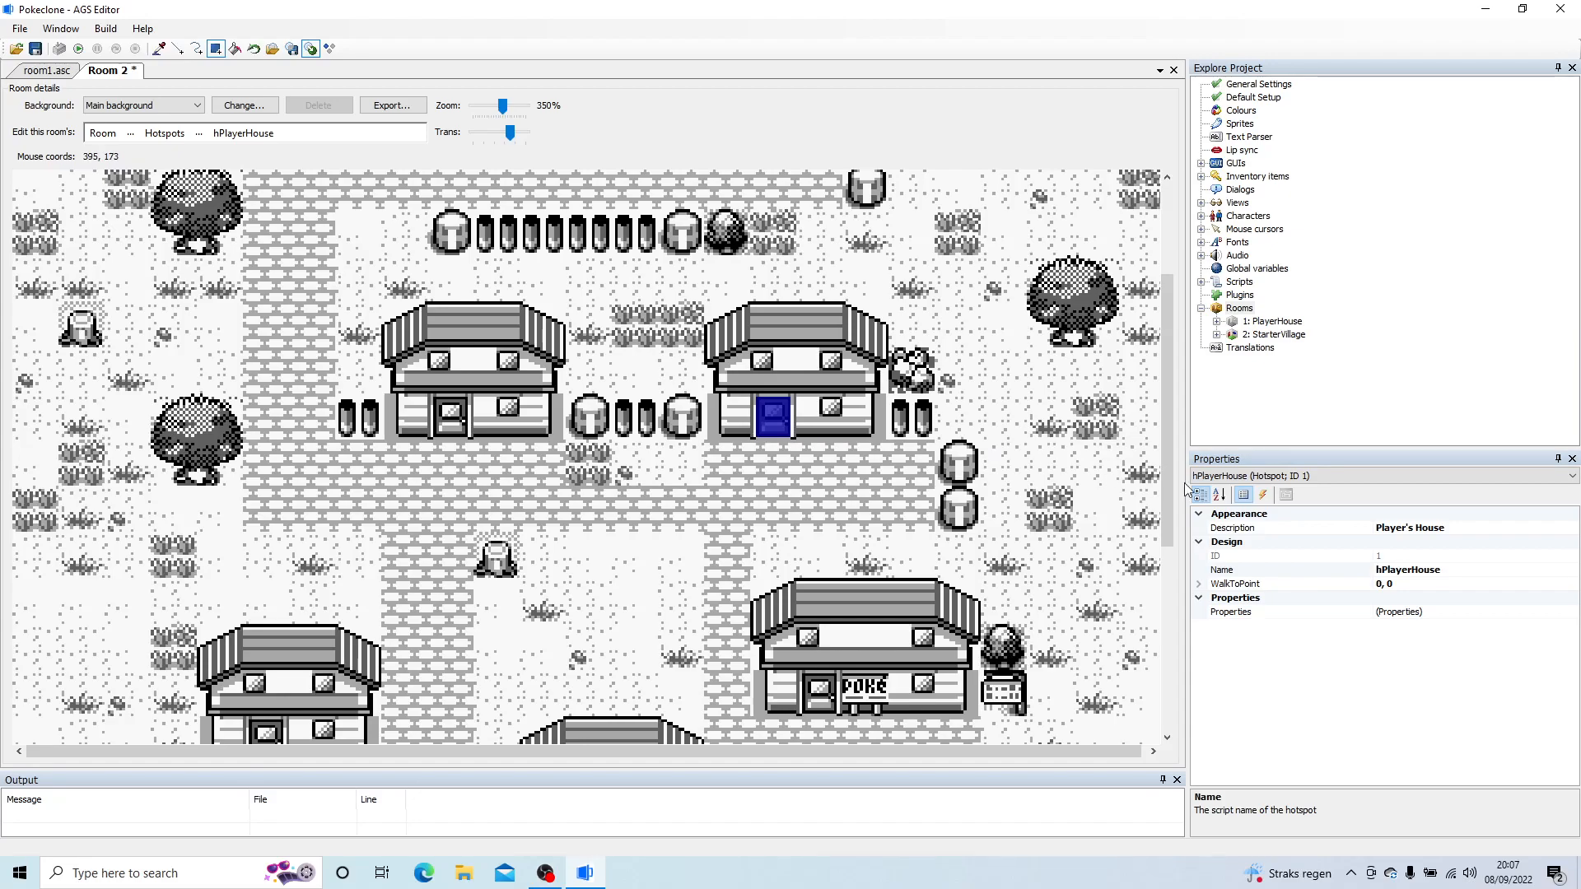
{"action": "left_click", "coordinate": [1262, 495]}
{"action": "left_click", "coordinate": [1271, 531]}
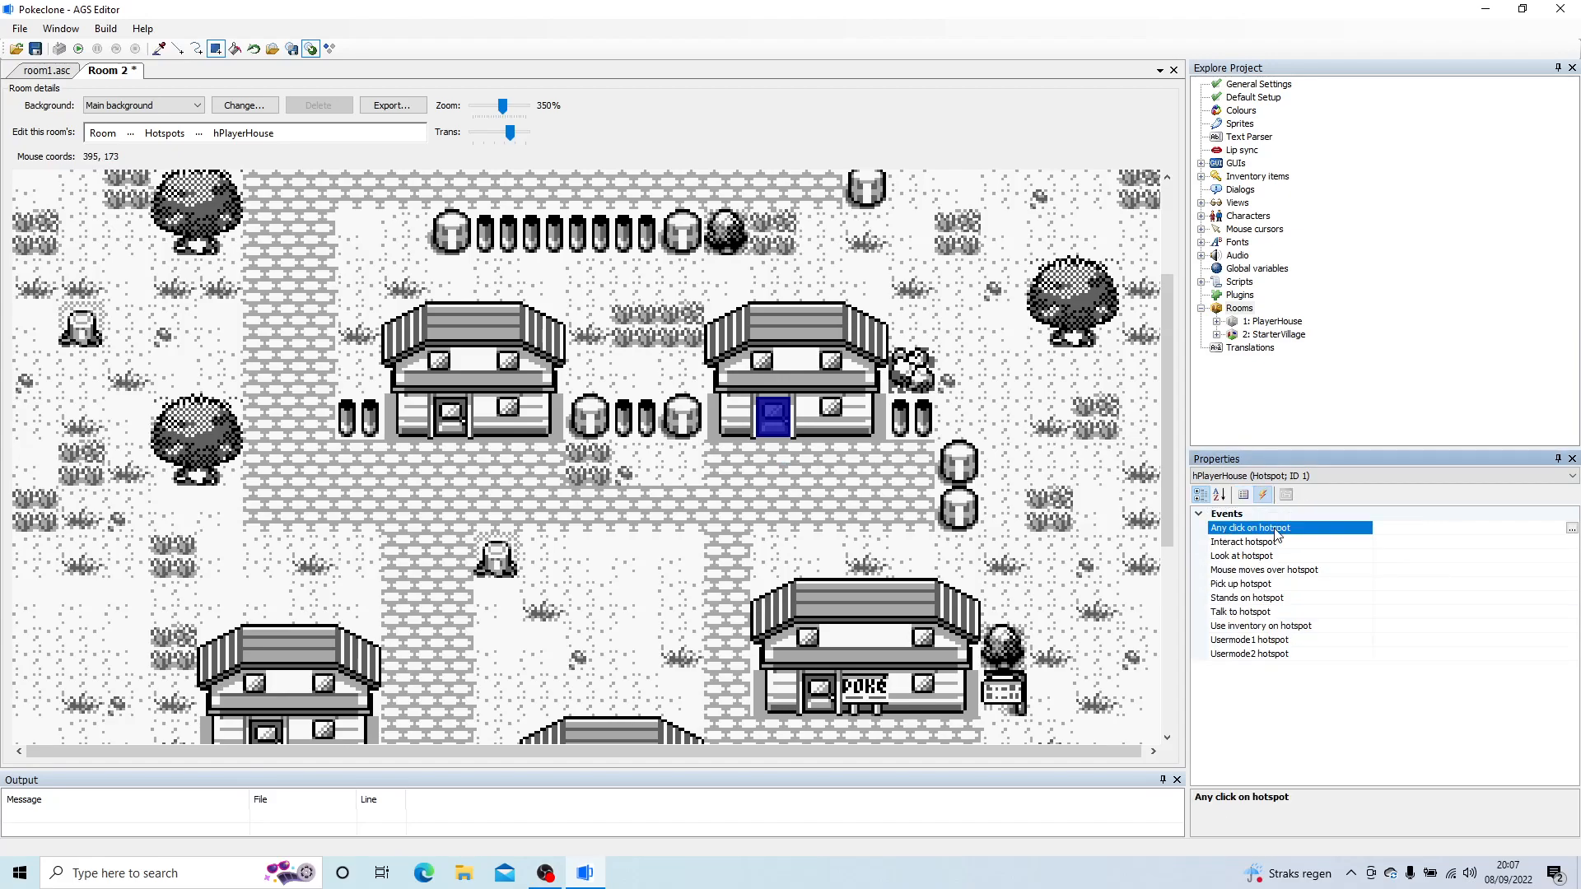
{"action": "left_click", "coordinate": [1570, 529]}
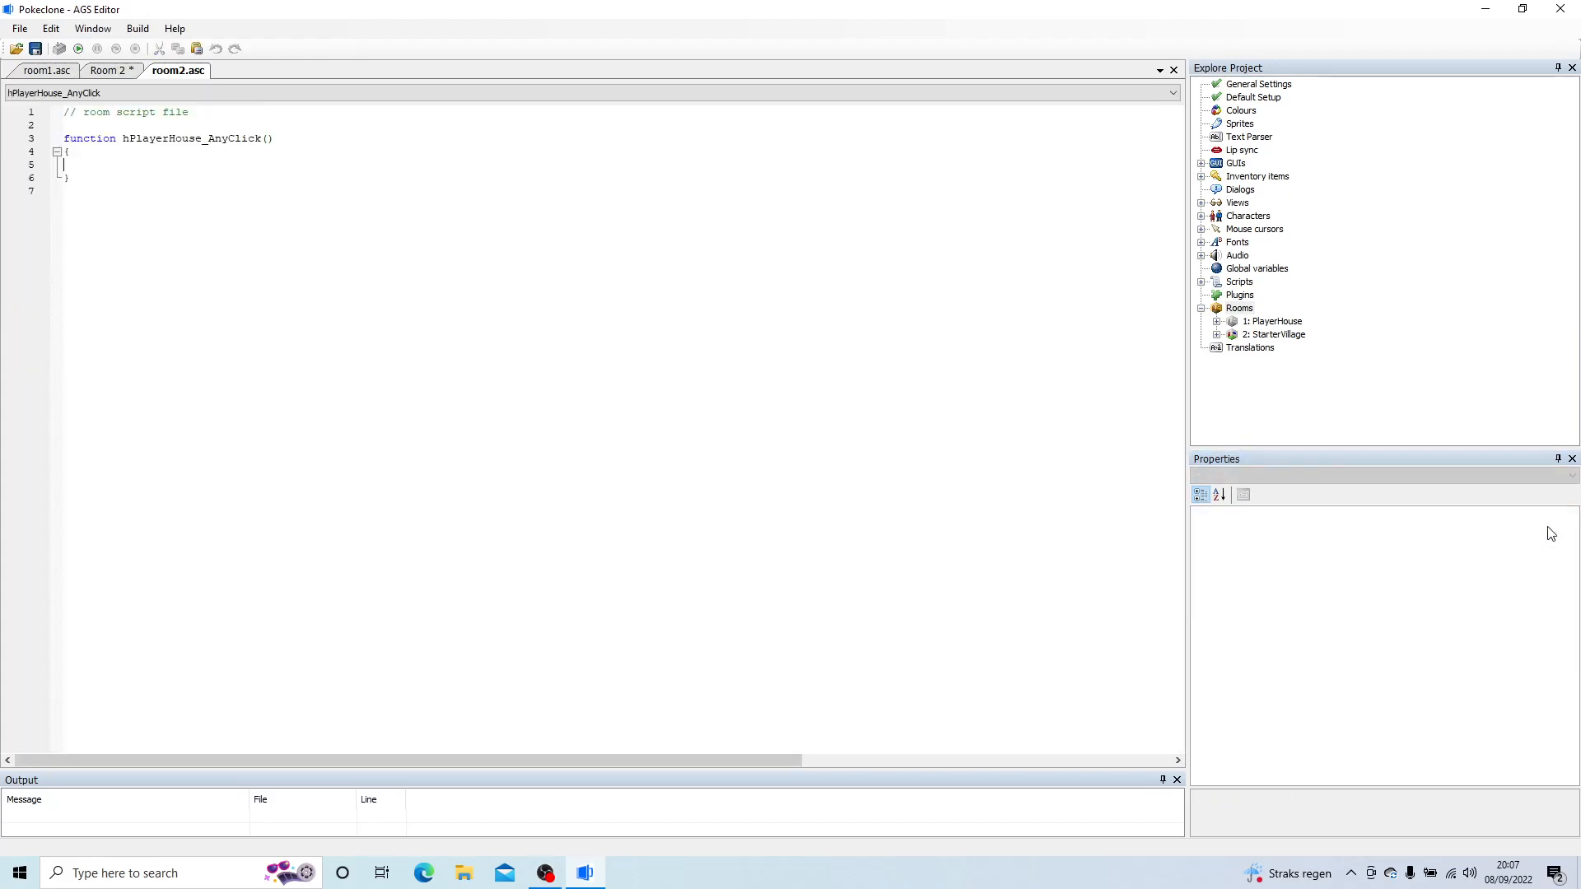
Step: Add player.Walk(262, 164, eBlock, eWalkableAreas); to hPlayerHouse_AnyClick
{"action": "type", "text": "player.w"}
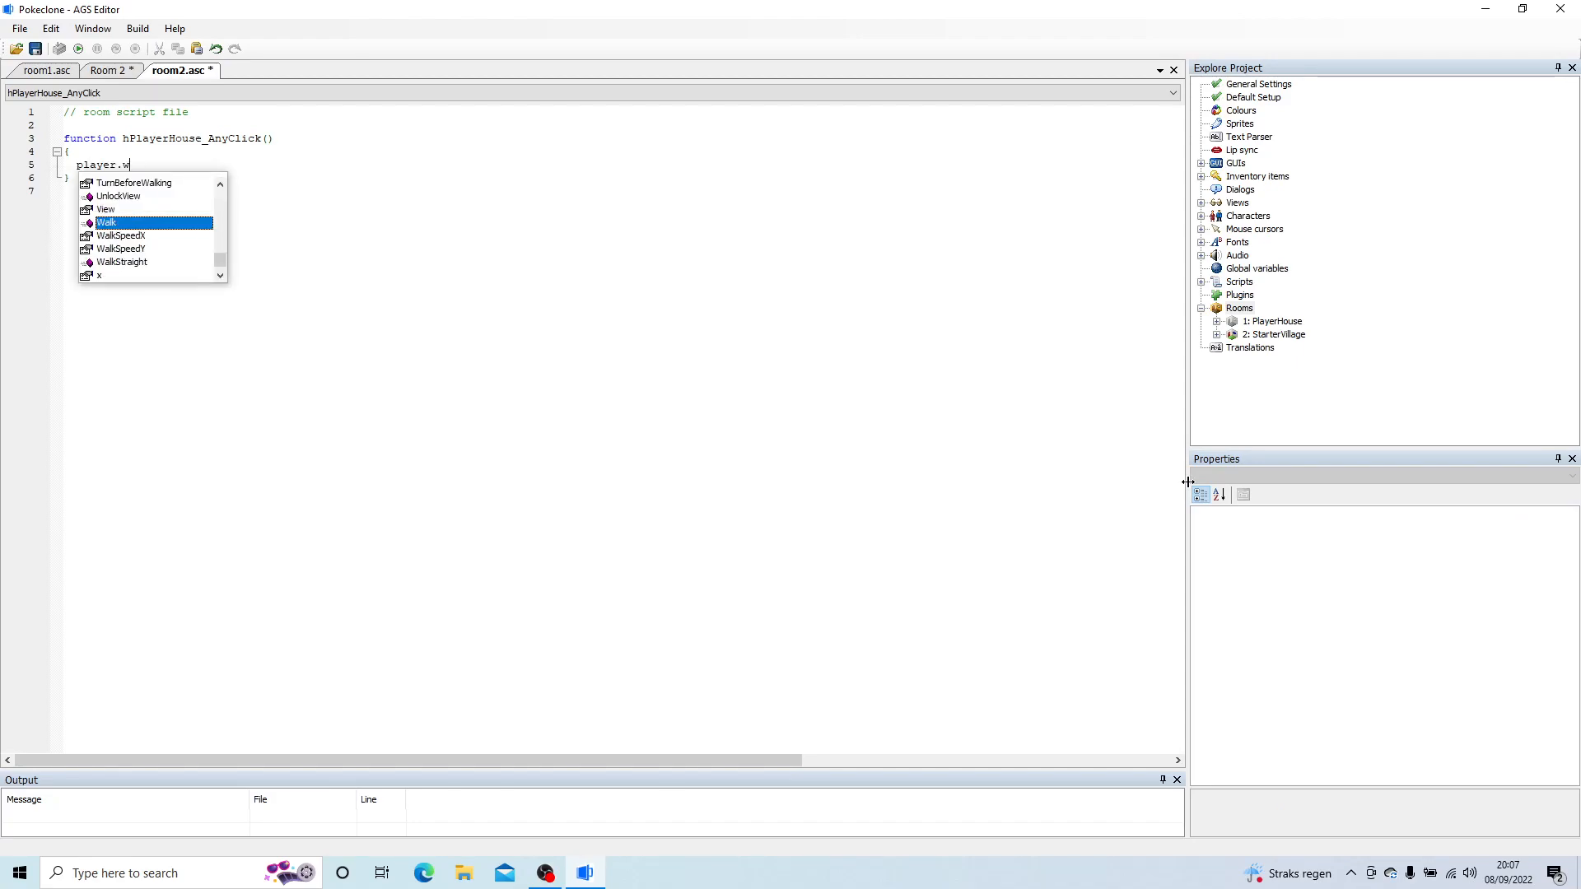
{"action": "key", "text": "Return"}
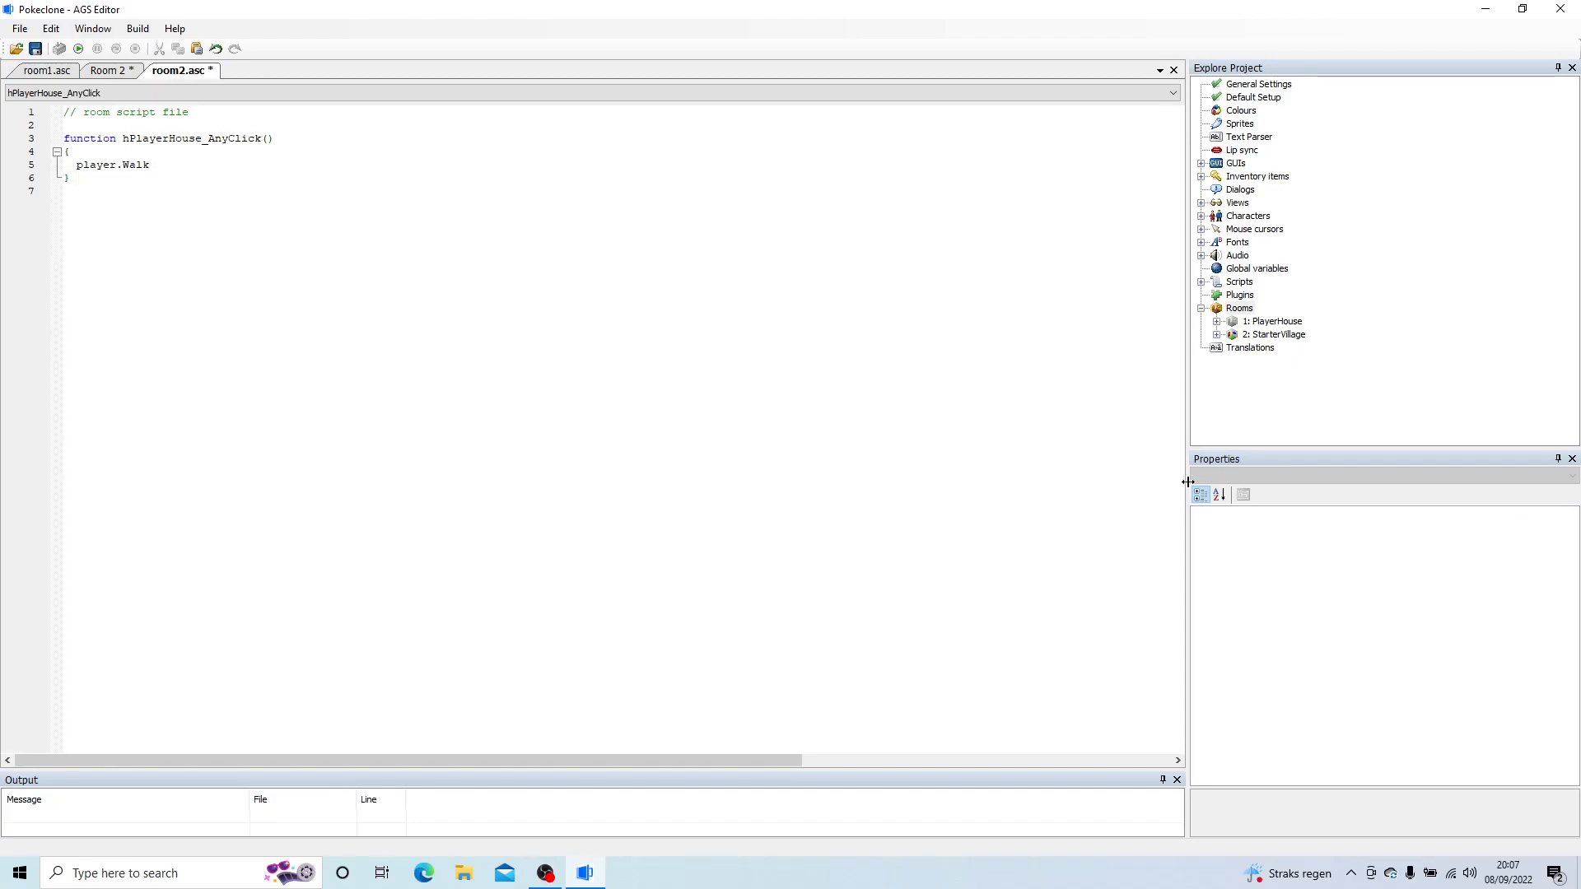
{"action": "type", "text": "(262, 164, eBlock,"}
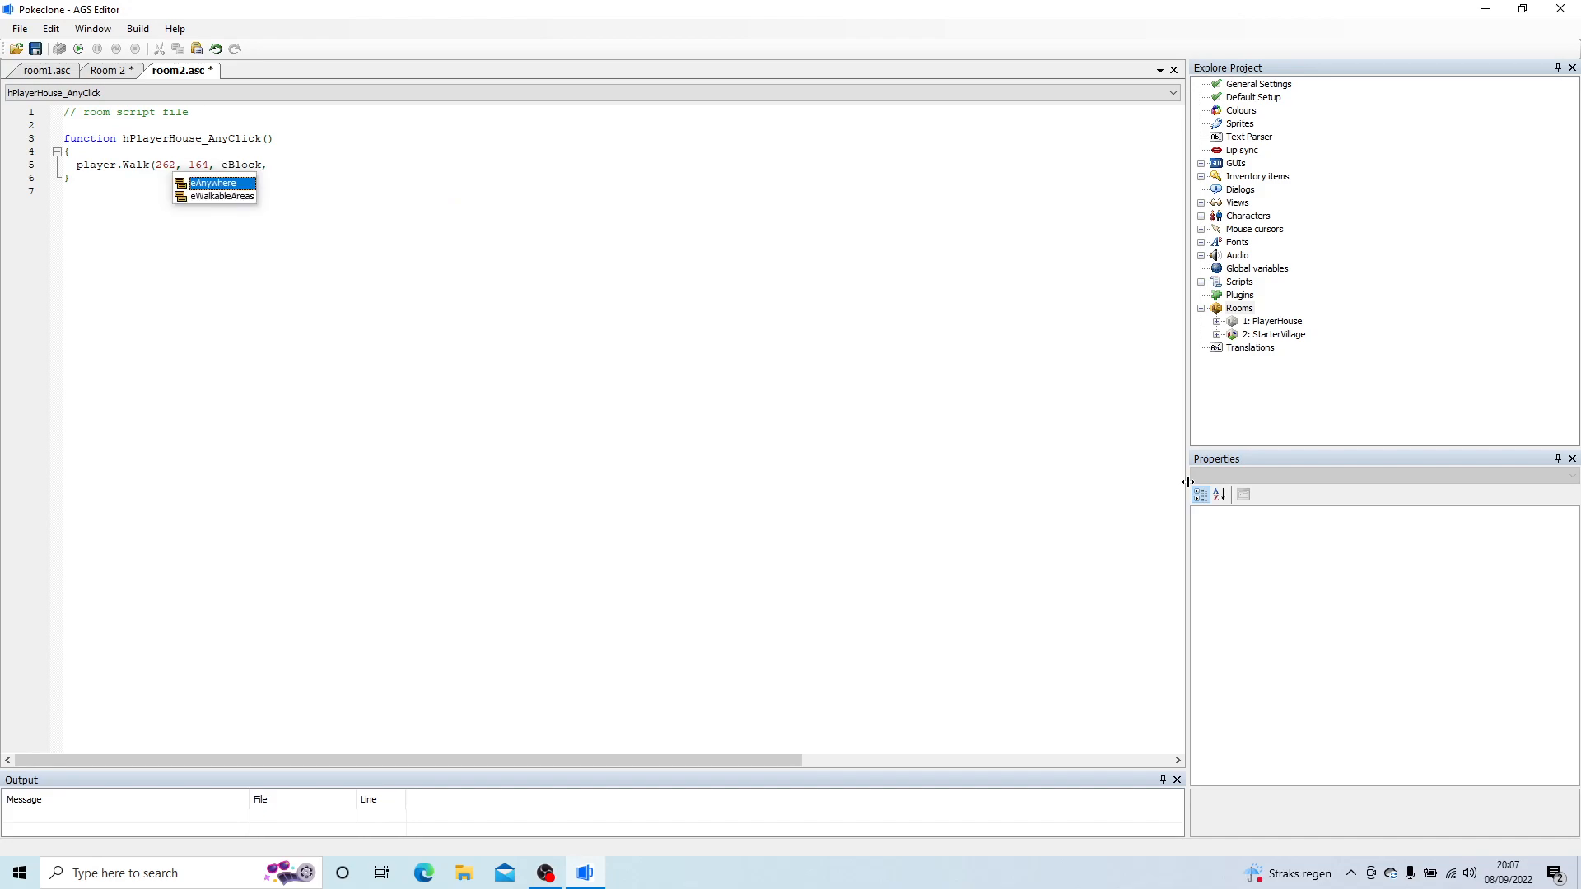
{"action": "key", "text": "Down"}
{"action": "key", "text": "Return"}
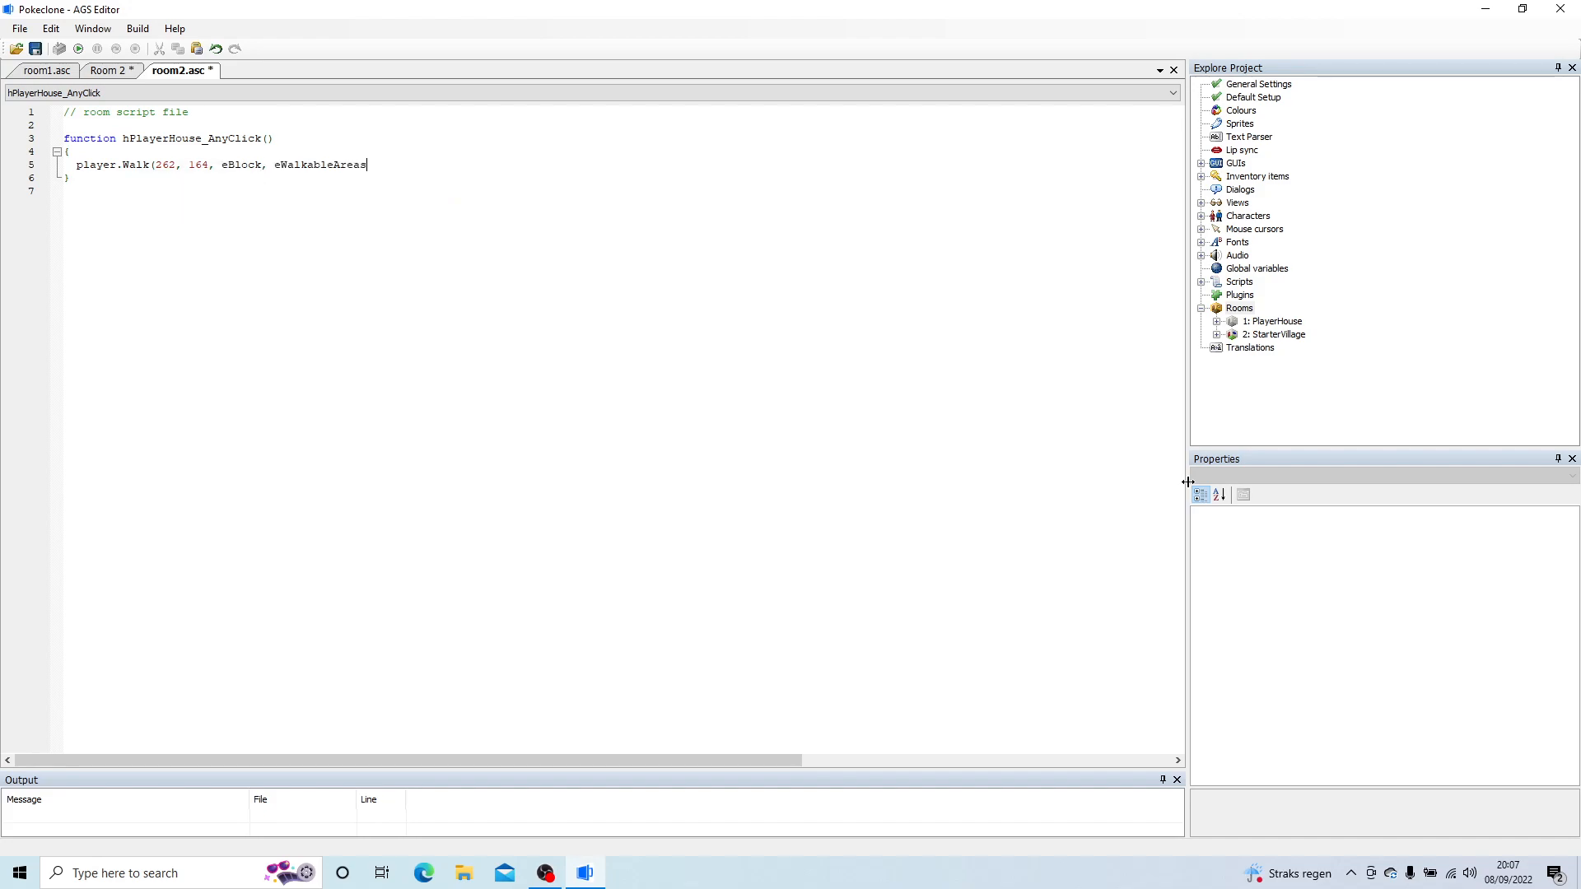
{"action": "type", "text": ");"}
{"action": "type", "text": "player.fa"}
{"action": "type", "text": "ce"}
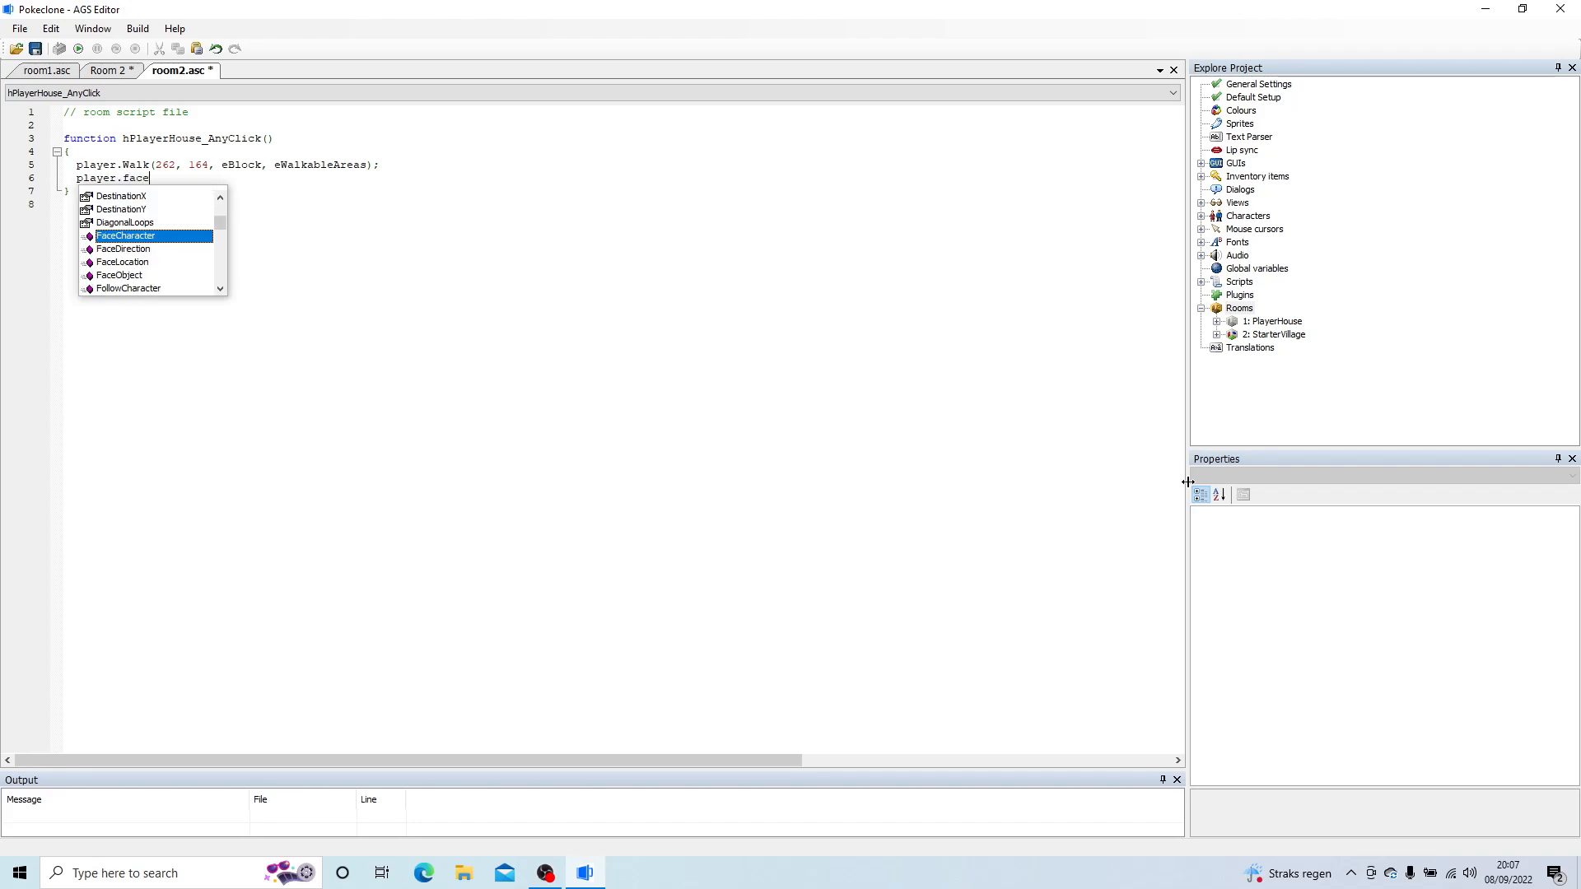
Step: Add player.FaceDirection(eDirectionUp, eBlock); below the Walk line in hPlayerHouse_AnyClick and save the project
{"action": "key", "text": "Down"}
{"action": "key", "text": "Return"}
{"action": "type", "text": "("}
{"action": "key", "text": "Down"}
{"action": "key", "text": "Down"}
{"action": "key", "text": "Down"}
{"action": "key", "text": "Down"}
{"action": "key", "text": "Down"}
{"action": "key", "text": "Down"}
{"action": "key", "text": "Return"}
{"action": "type", "text": ","}
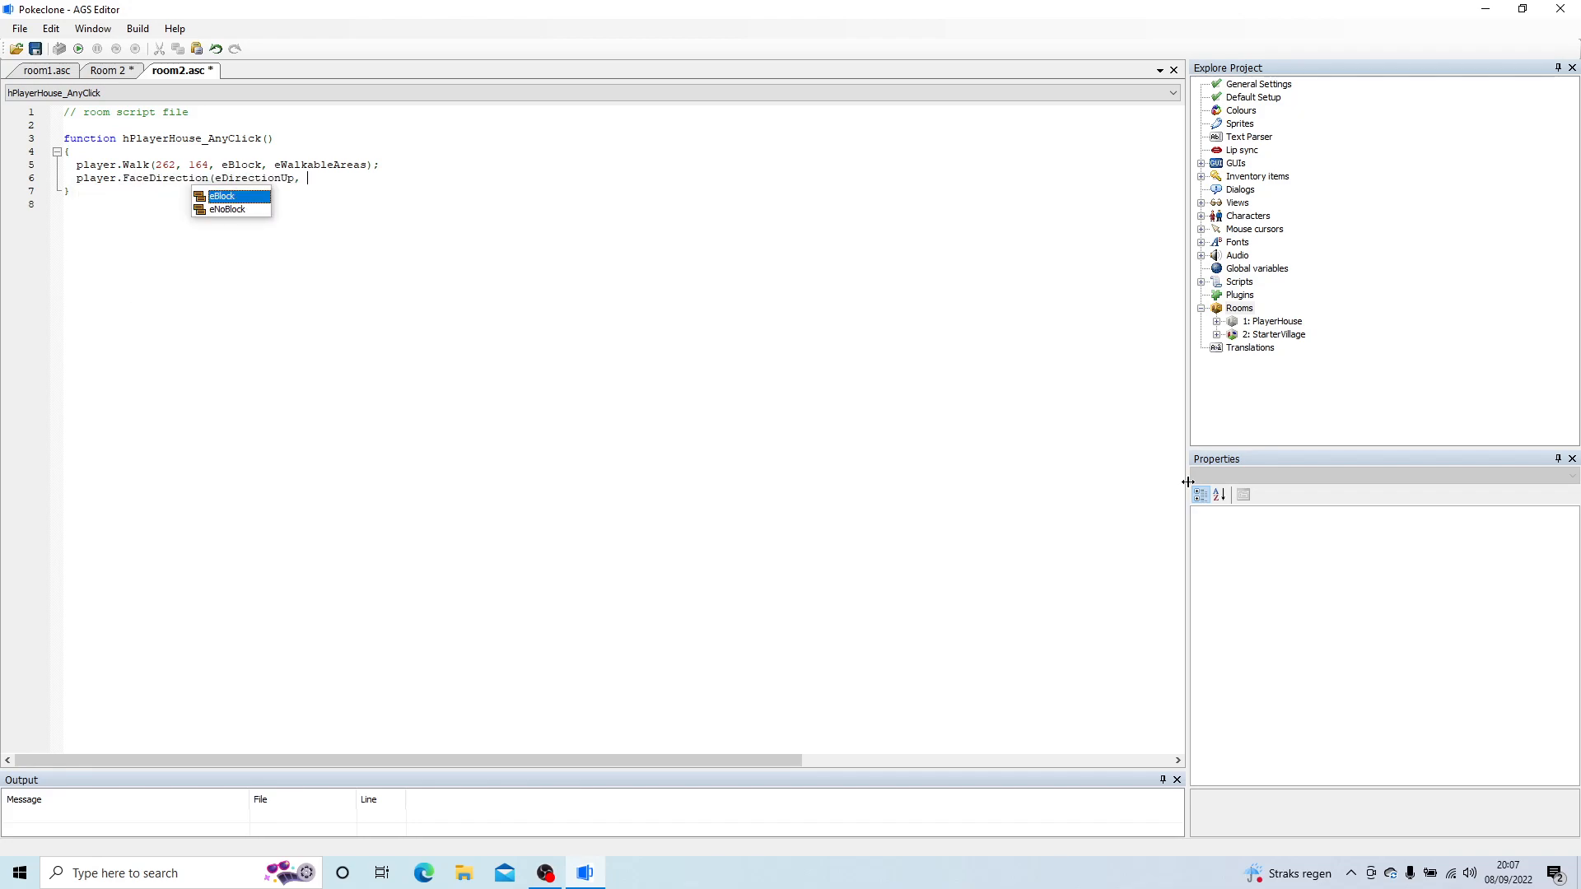
{"action": "key", "text": "Return"}
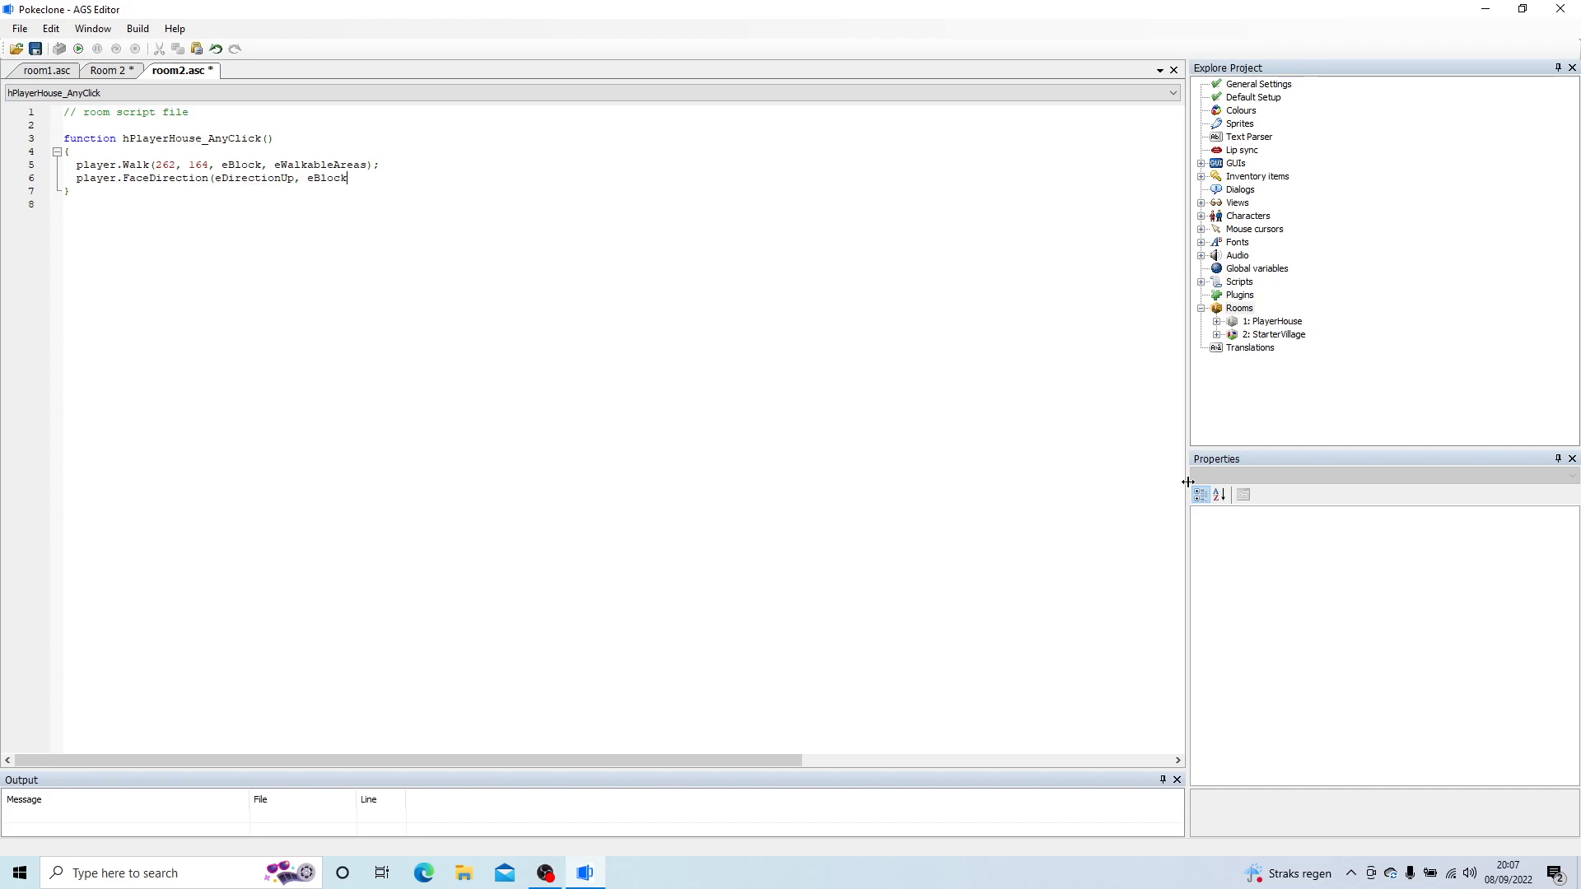
{"action": "type", "text": ");"}
{"action": "key", "text": "ctrl+s"}
Step: Look up the coordinates that the player.Walk line of hExit_AnyClick uses in room 1's script
{"action": "left_click", "coordinate": [44, 72]}
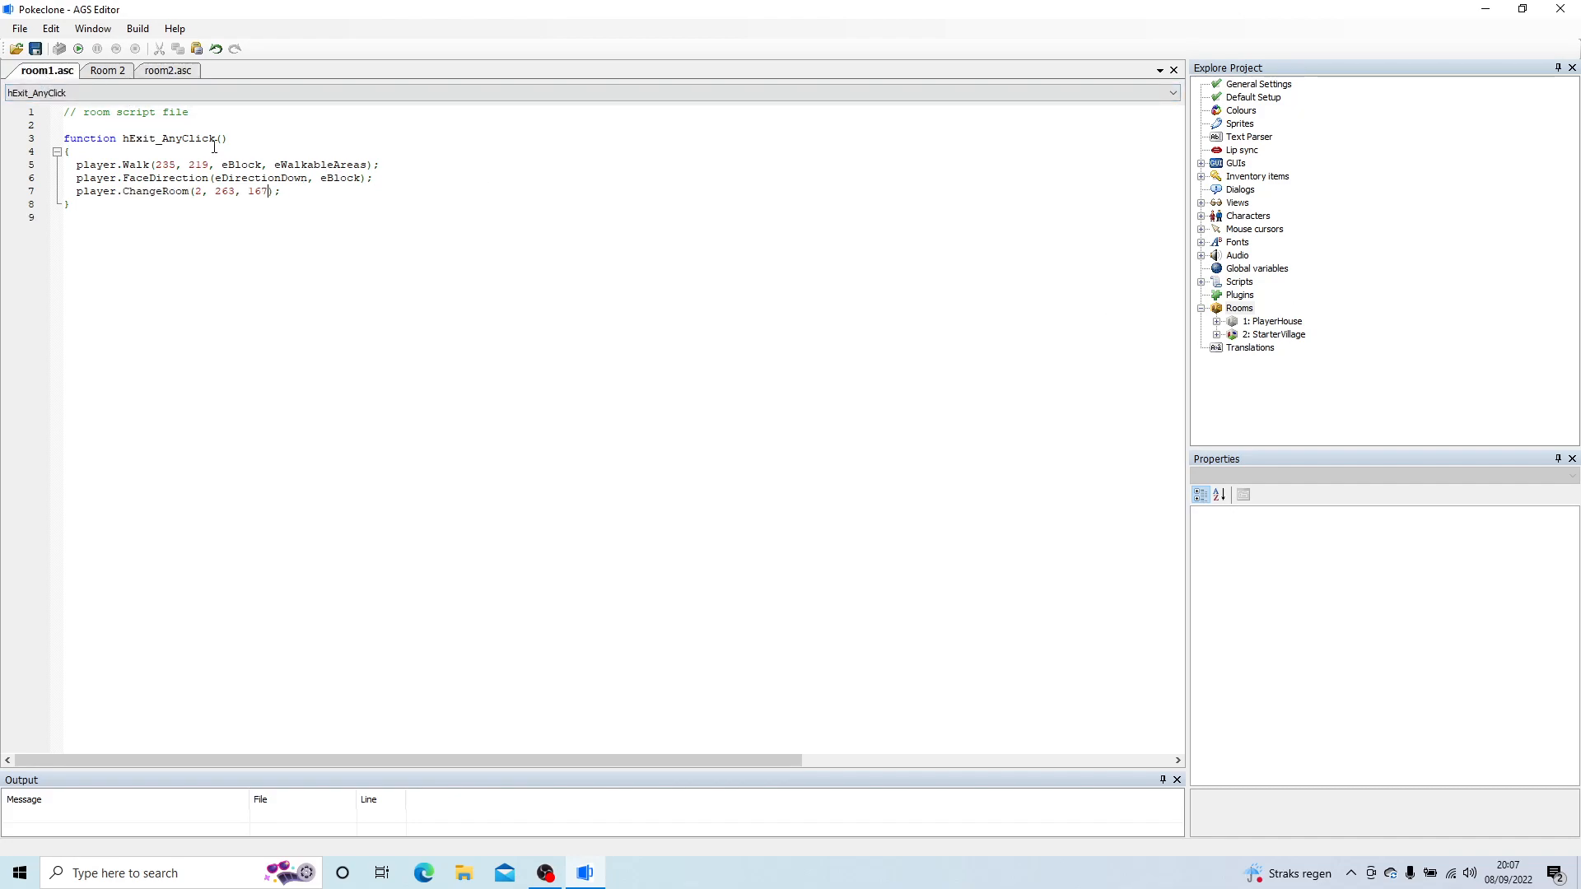
{"action": "left_click_drag", "start_coordinate": [76, 164], "coordinate": [380, 165]}
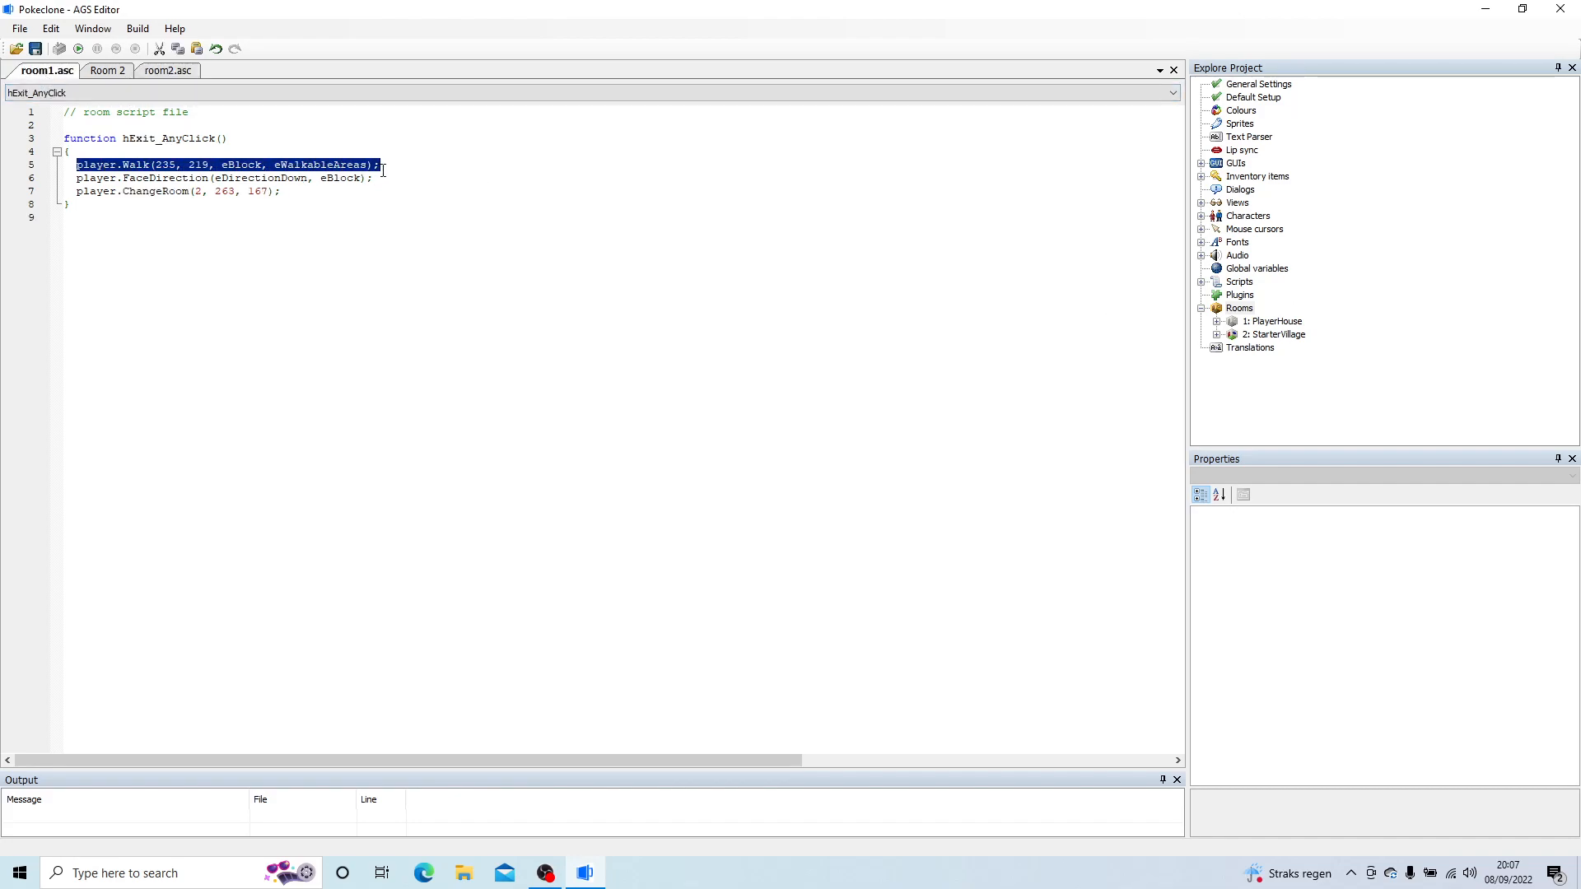
{"action": "left_click", "coordinate": [294, 153]}
{"action": "left_click_drag", "start_coordinate": [197, 192], "coordinate": [155, 165]}
{"action": "left_click", "coordinate": [251, 192]}
{"action": "left_click", "coordinate": [226, 163]}
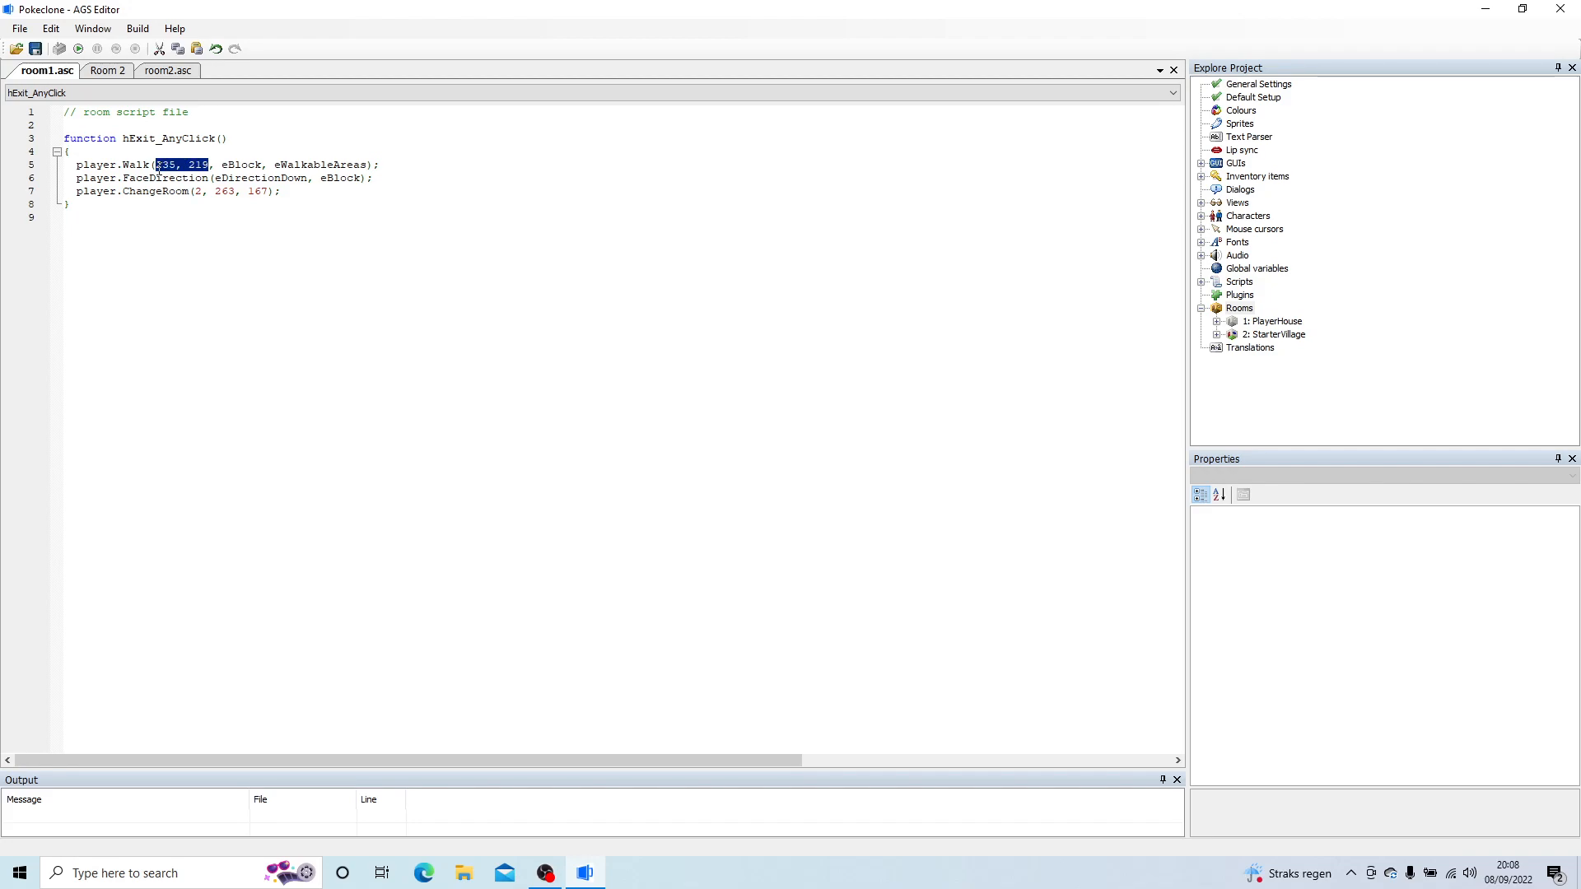
{"action": "left_click", "coordinate": [120, 70]}
Step: Add player.ChangeRoom(1, 235, 219, eDirectionUp); at the end of hPlayerHouse_AnyClick in room2.asc and save
{"action": "left_click", "coordinate": [167, 72]}
{"action": "left_click", "coordinate": [380, 178]}
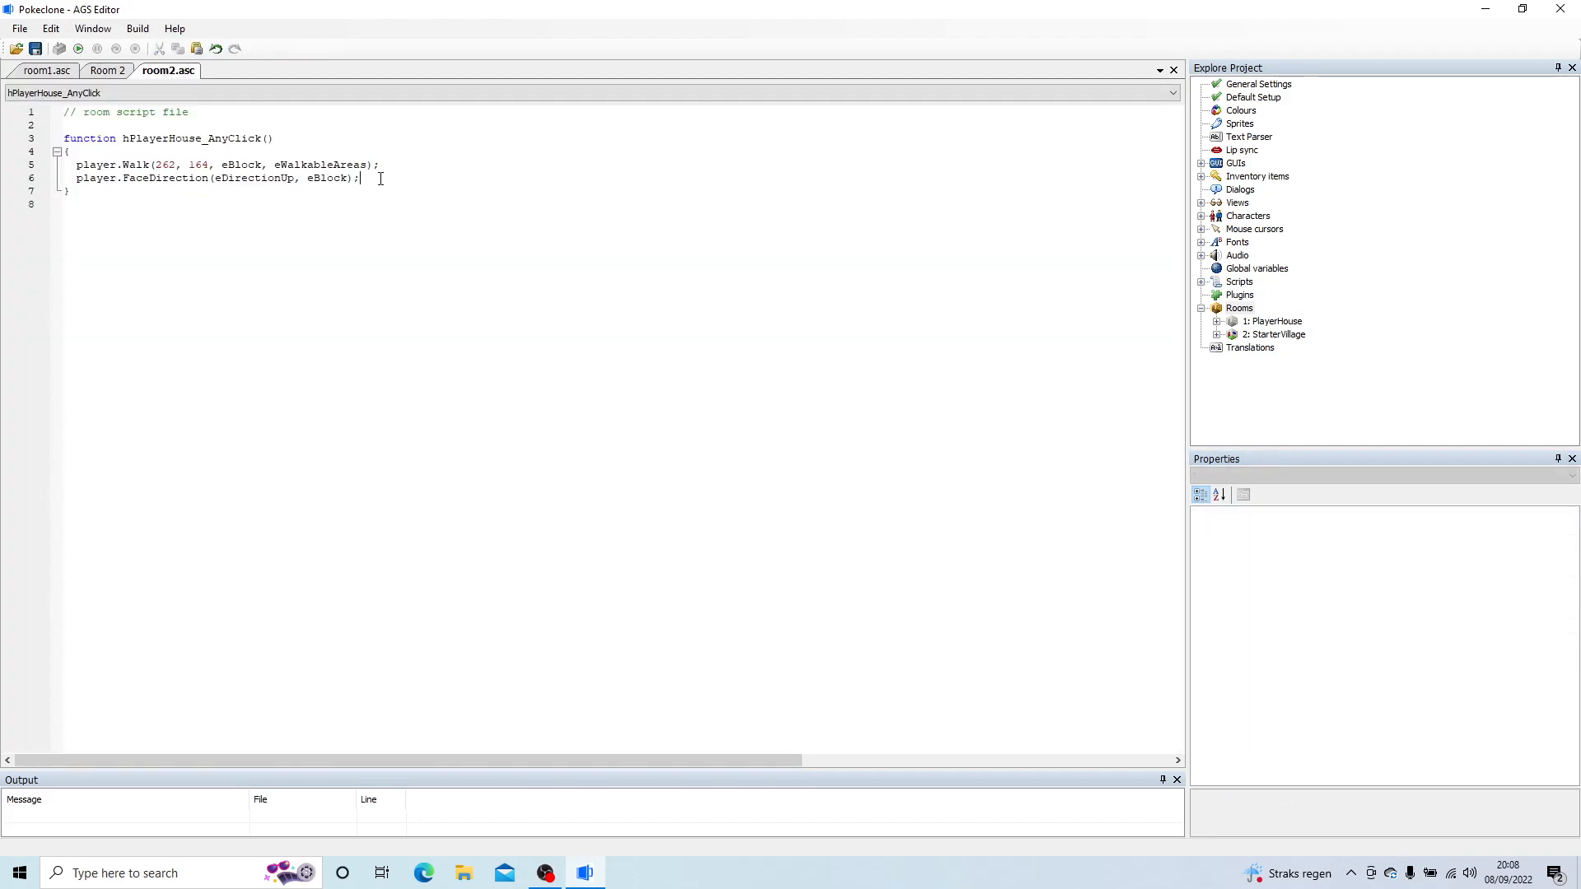
{"action": "key", "text": "Return"}
{"action": "type", "text": "player.ChangeRoom"}
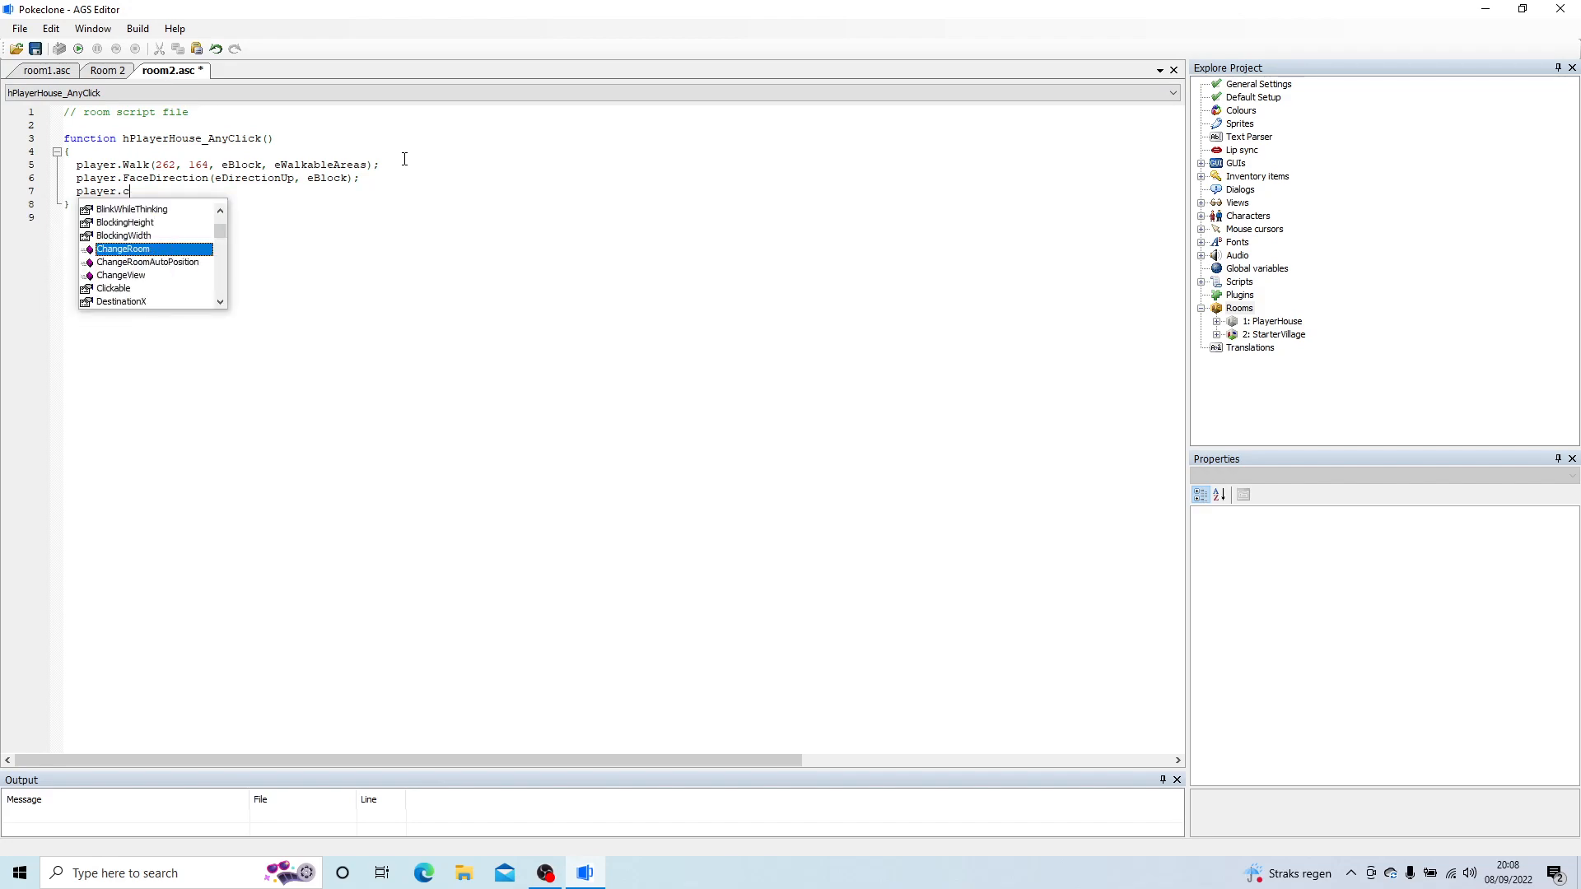
{"action": "type", "text": "("}
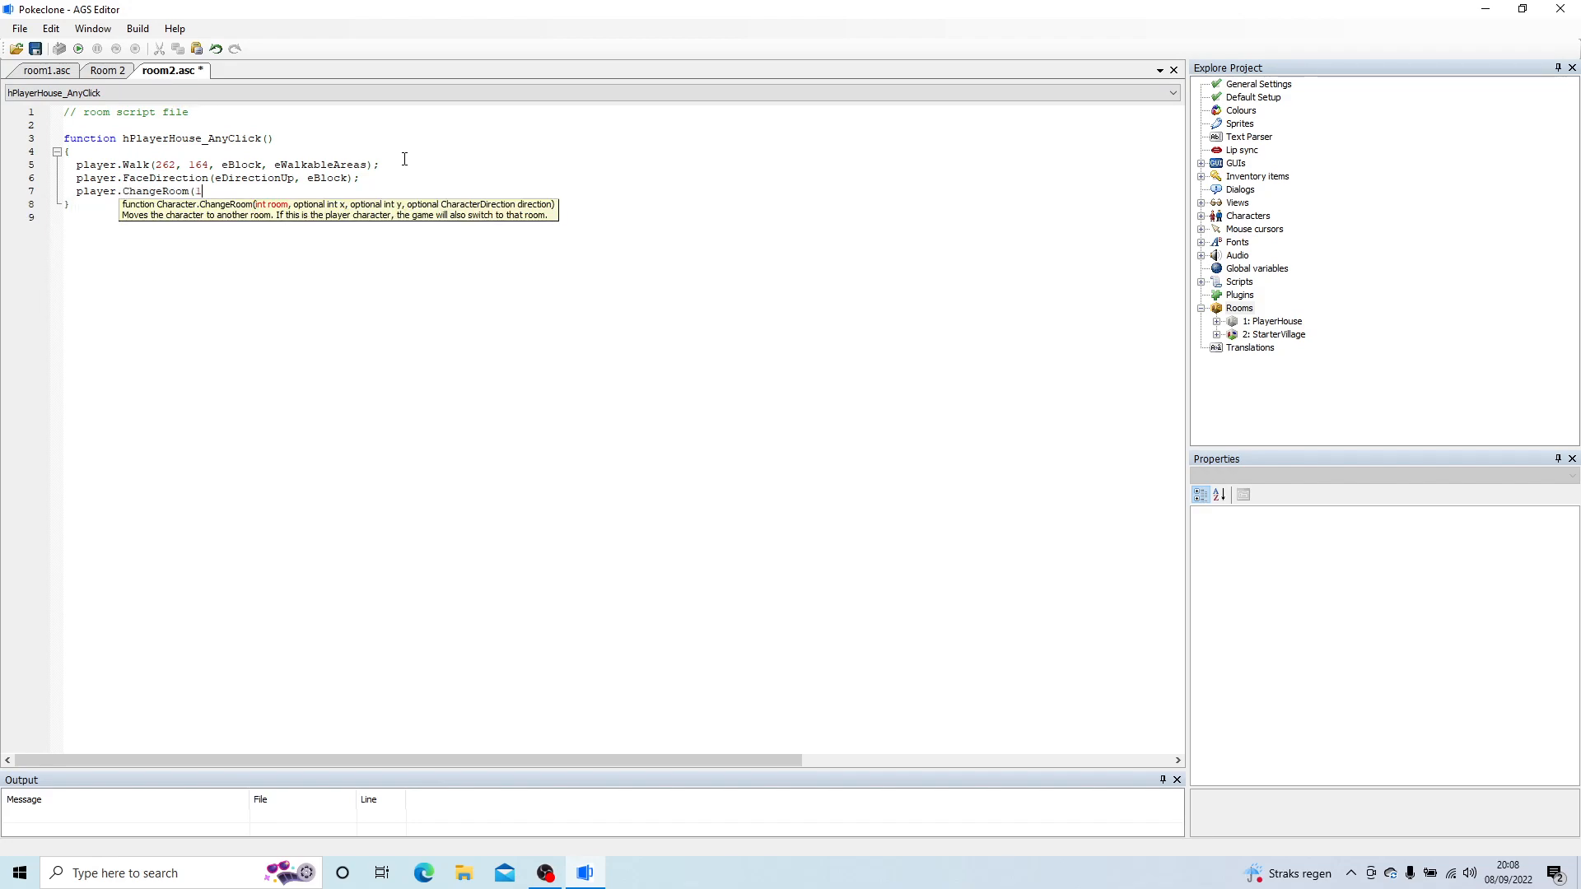
{"action": "type", "text": "1, 235, 219,"}
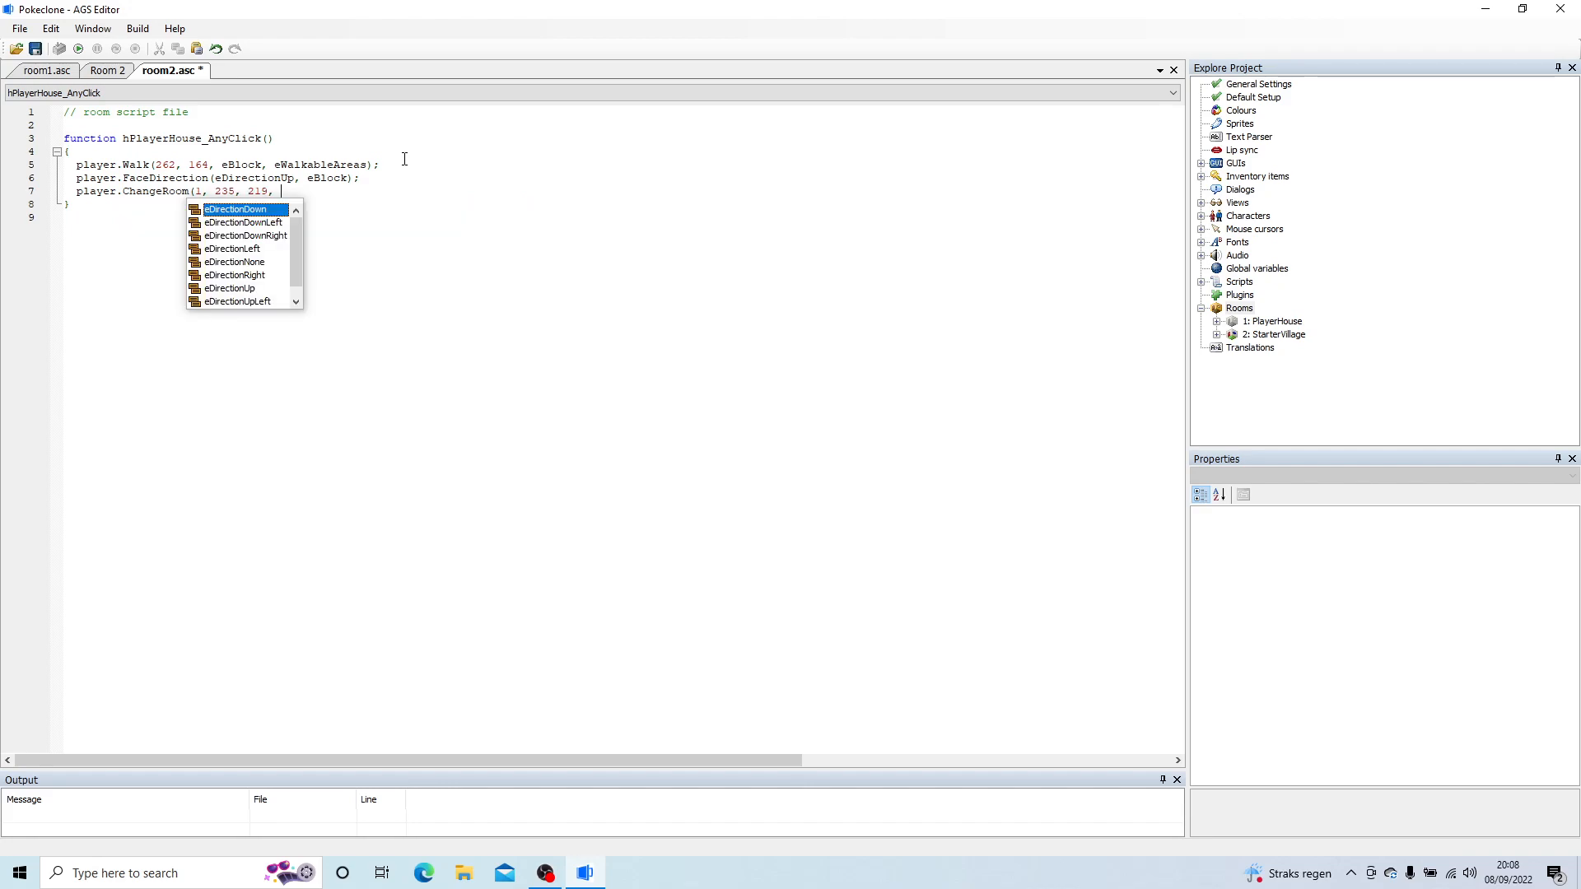
{"action": "key", "text": "Down"}
{"action": "key", "text": "Down"}
{"action": "key", "text": "Down"}
{"action": "key", "text": "Down"}
{"action": "key", "text": "Down"}
{"action": "key", "text": "Down"}
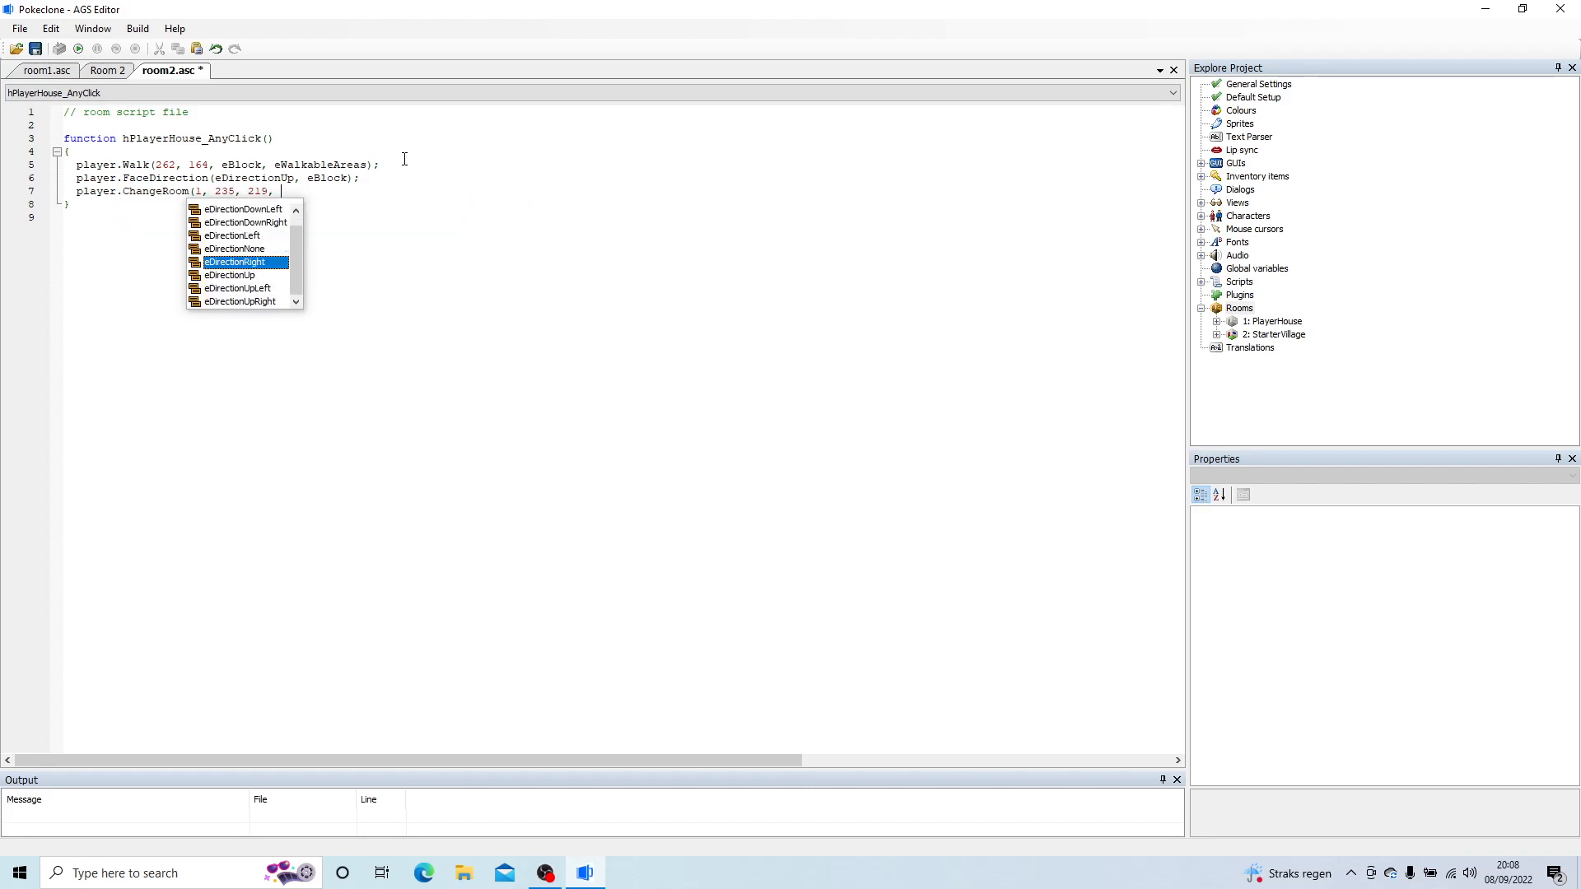
{"action": "key", "text": "Return"}
{"action": "type", "text": ");"}
{"action": "key", "text": "ctrl+s"}
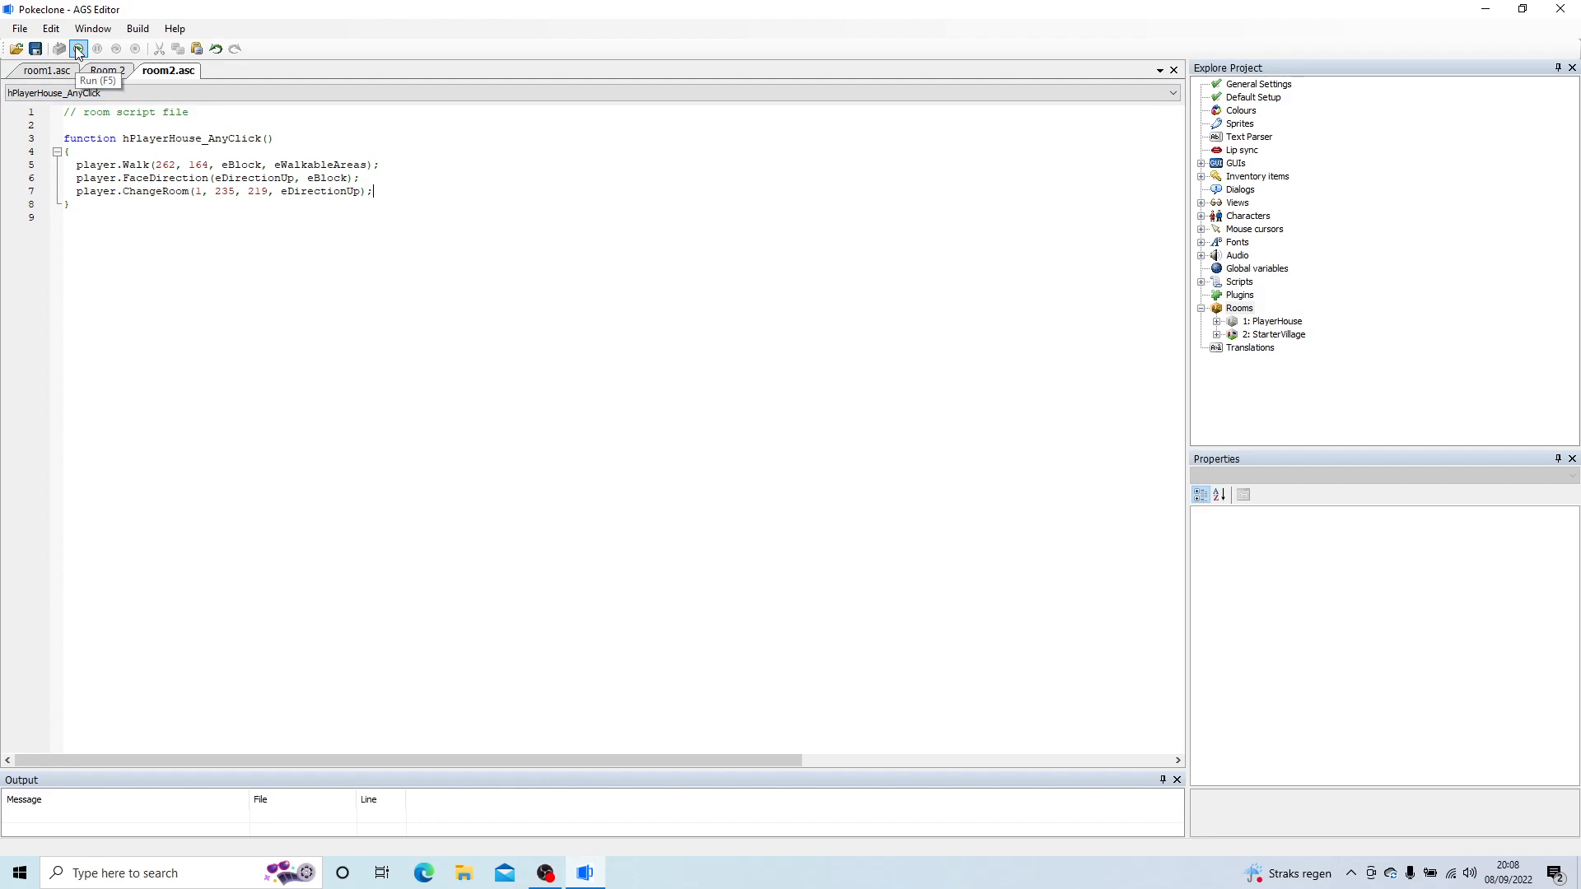
Step: Hide the hotspots in Room 2 and switch its editing to the visible characters
{"action": "left_click", "coordinate": [107, 71]}
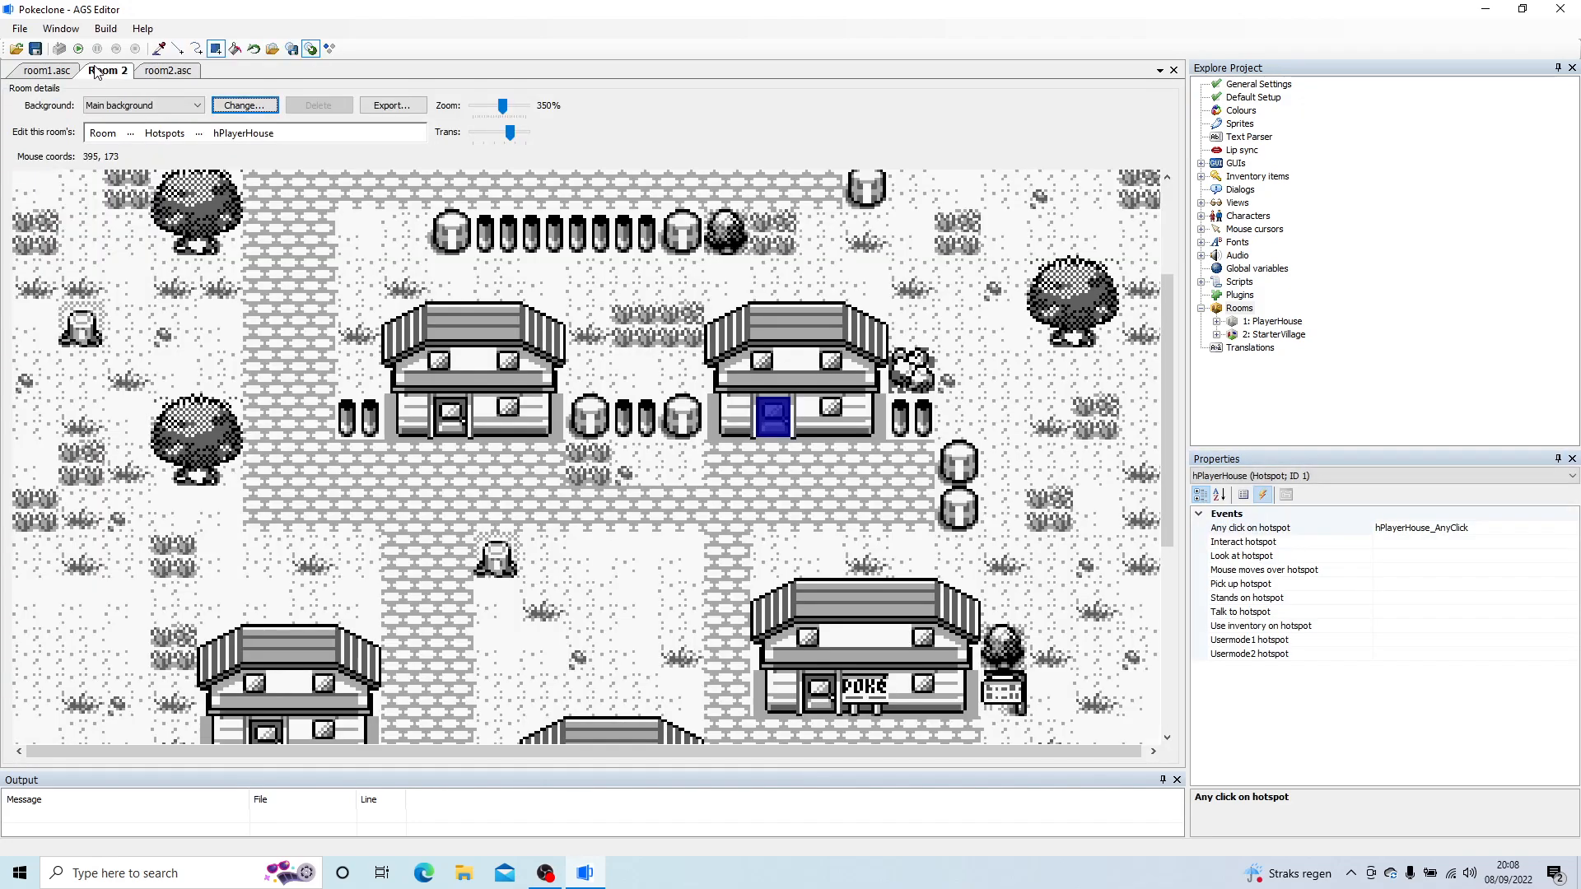
{"action": "left_click", "coordinate": [130, 133]}
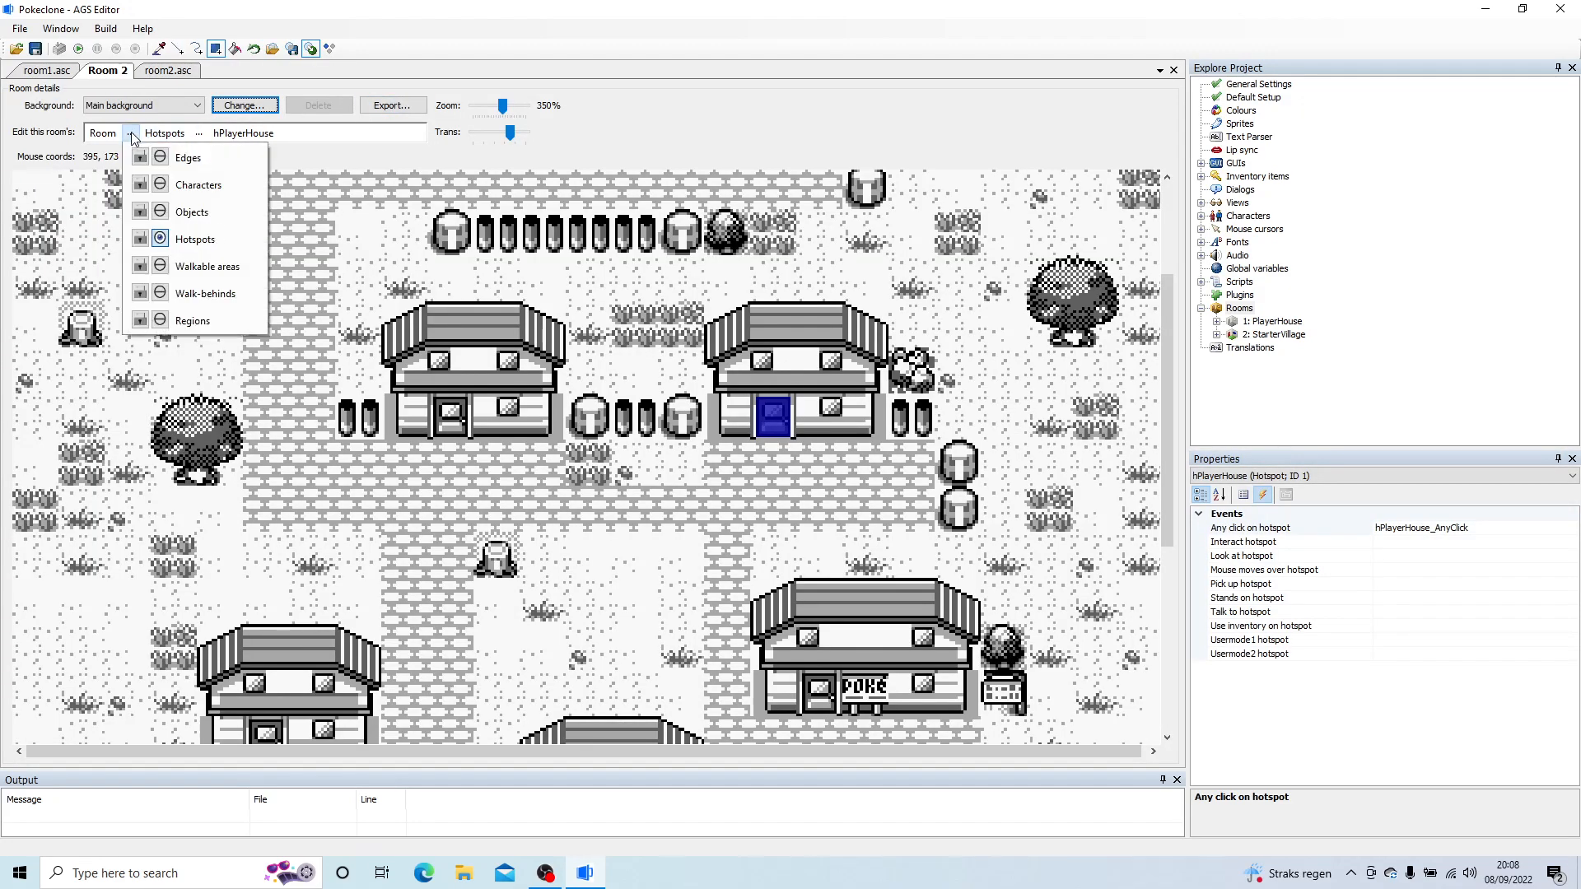
{"action": "left_click", "coordinate": [158, 236]}
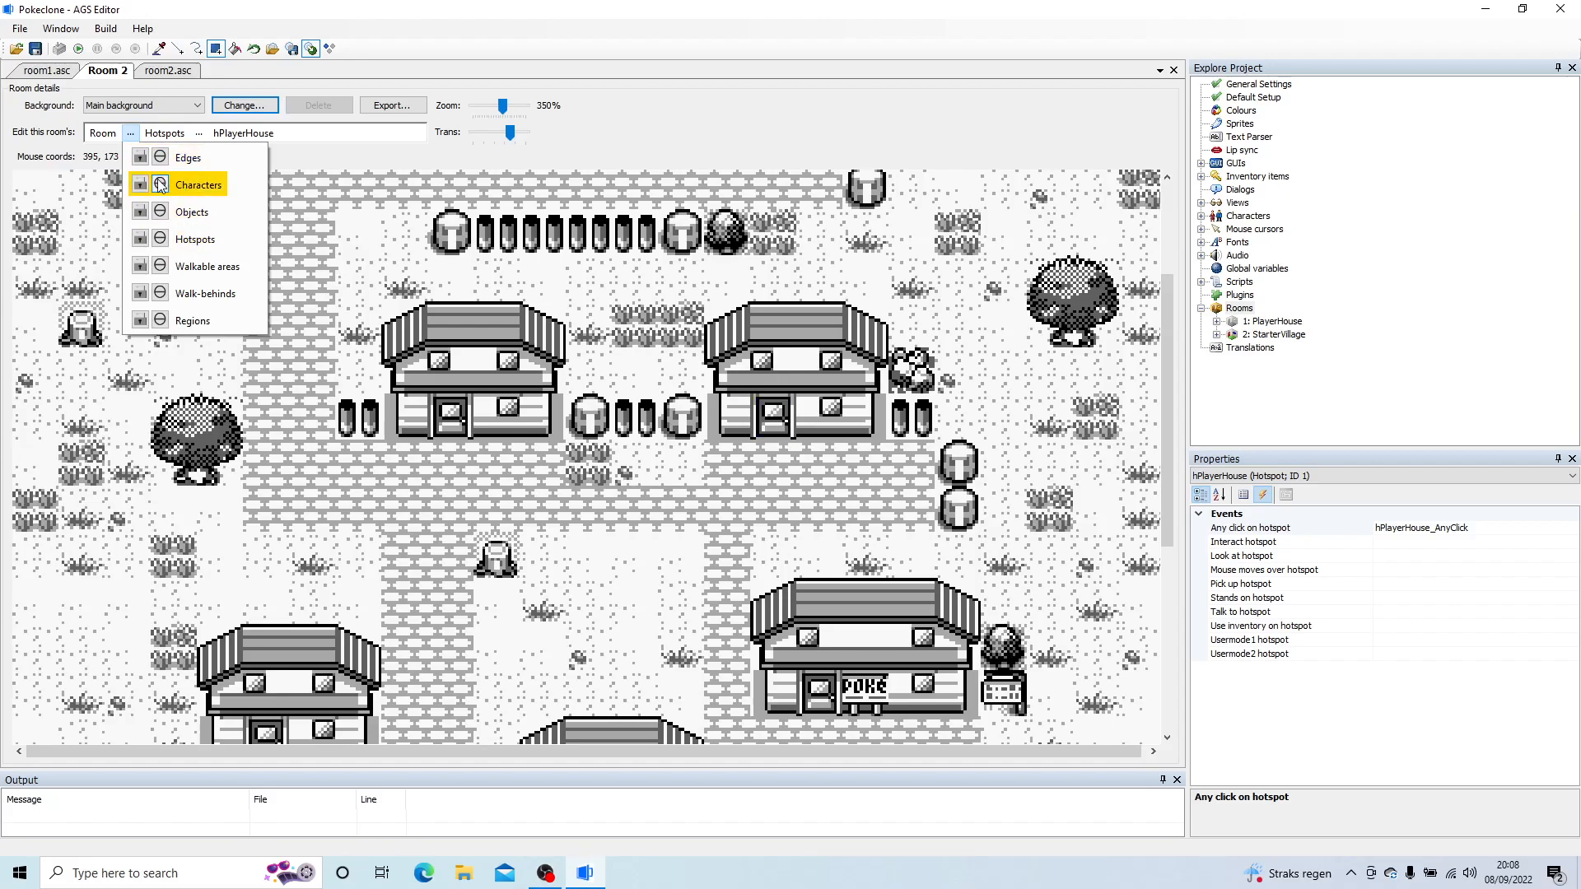
{"action": "left_click", "coordinate": [159, 186]}
{"action": "left_click", "coordinate": [198, 185]}
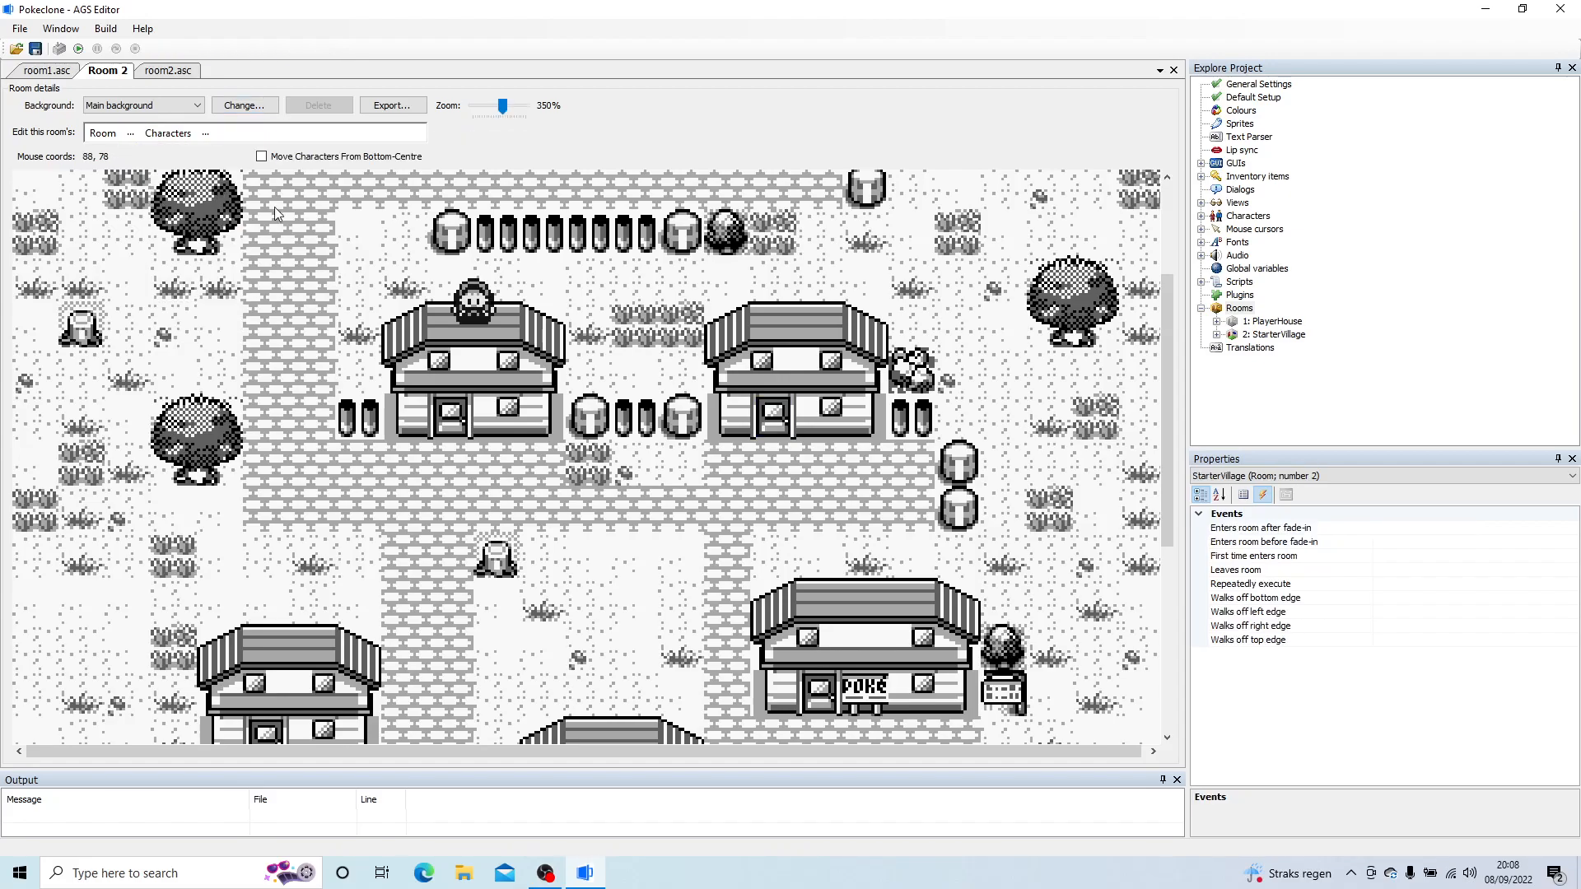
Step: Spread the stacked characters around the upper-left house: cDexter and cHenry beside its left side, cMary on the path before its door
{"action": "left_click", "coordinate": [486, 306]}
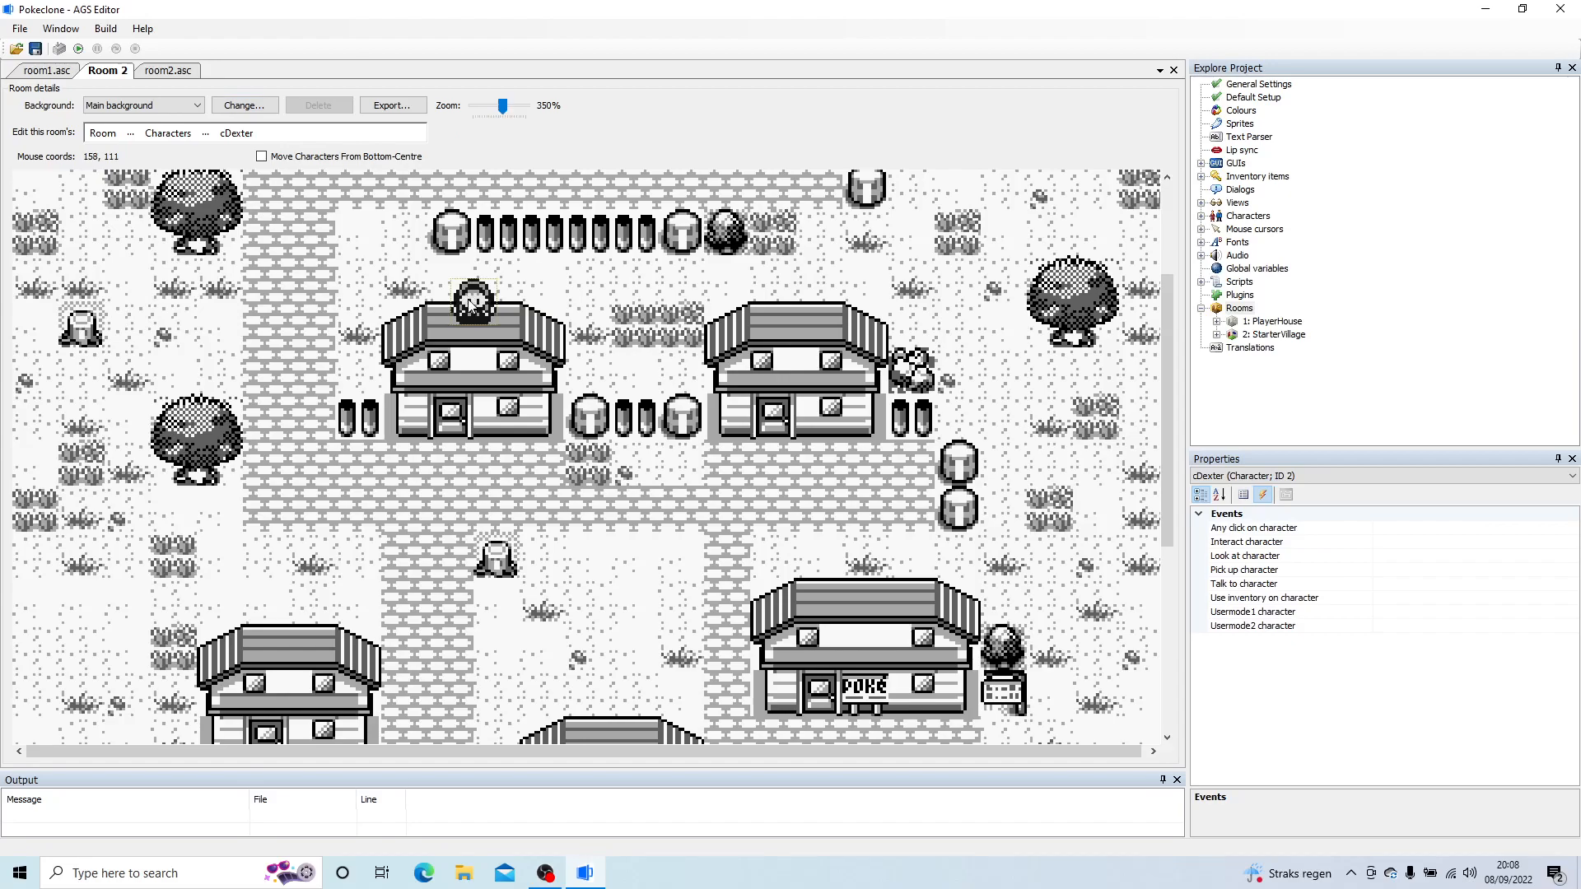
{"action": "left_click_drag", "start_coordinate": [479, 305], "coordinate": [729, 467]}
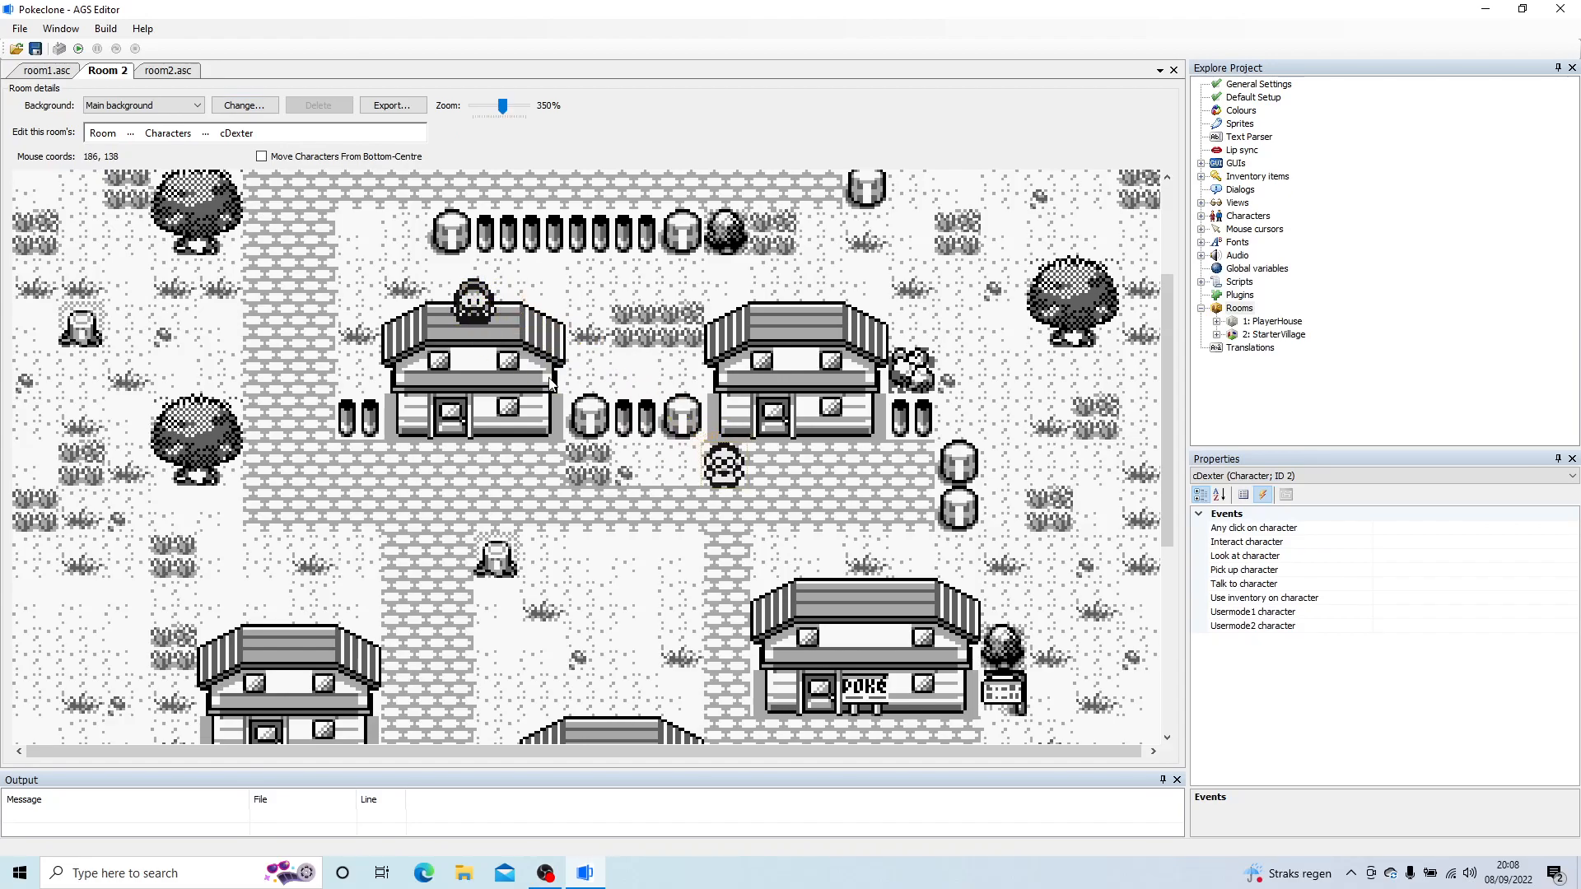
{"action": "left_click_drag", "start_coordinate": [473, 311], "coordinate": [321, 437]}
{"action": "left_click_drag", "start_coordinate": [474, 306], "coordinate": [439, 482]}
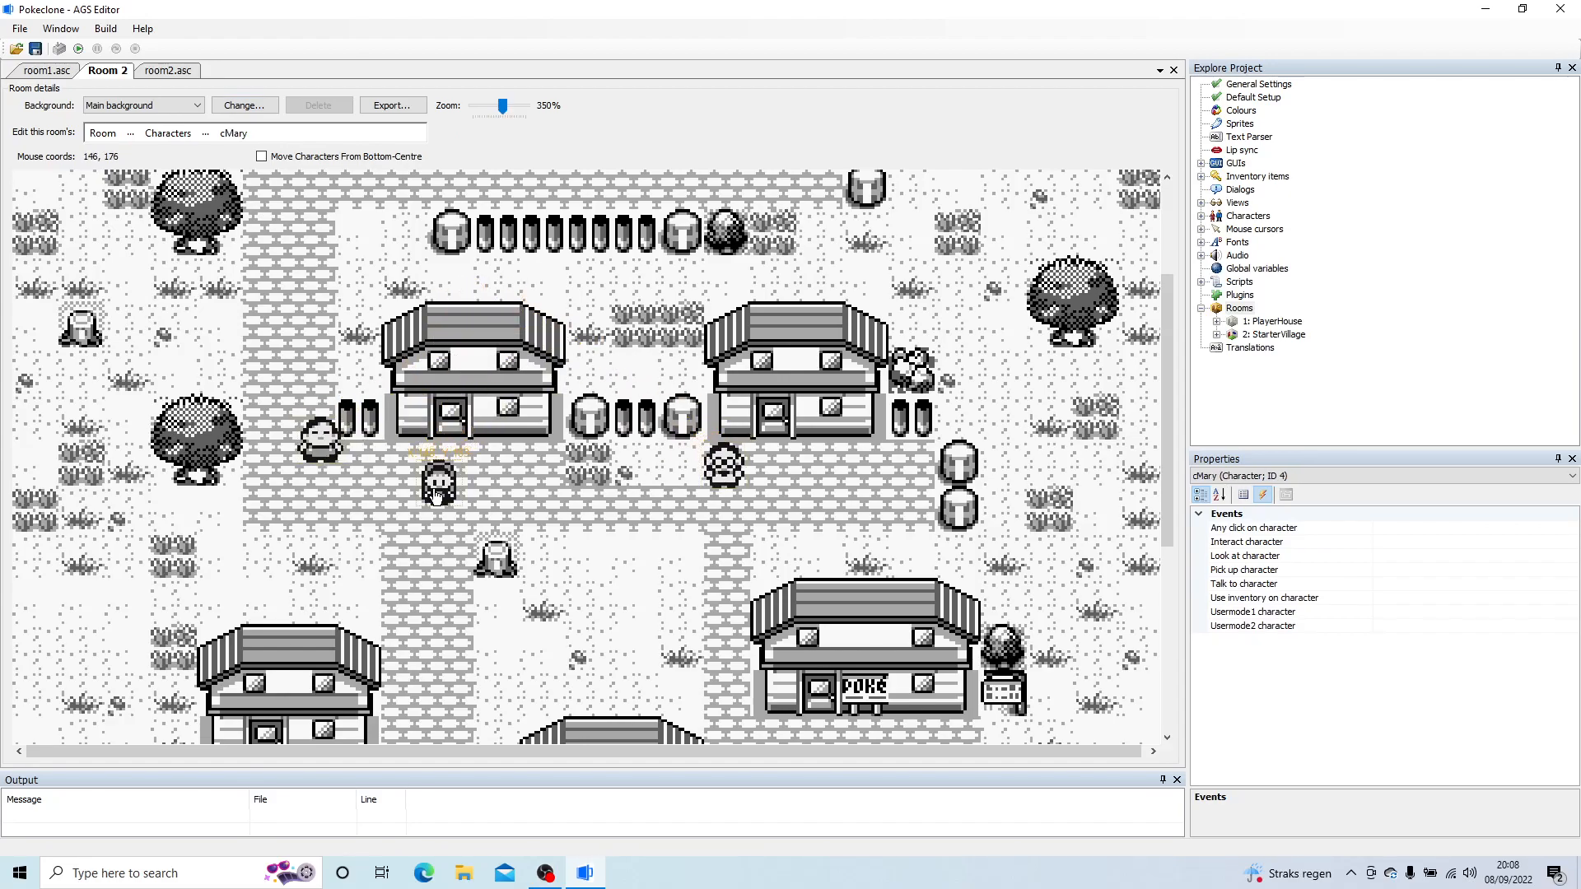
{"action": "left_click_drag", "start_coordinate": [740, 473], "coordinate": [354, 377]}
{"action": "left_click", "coordinate": [323, 439]}
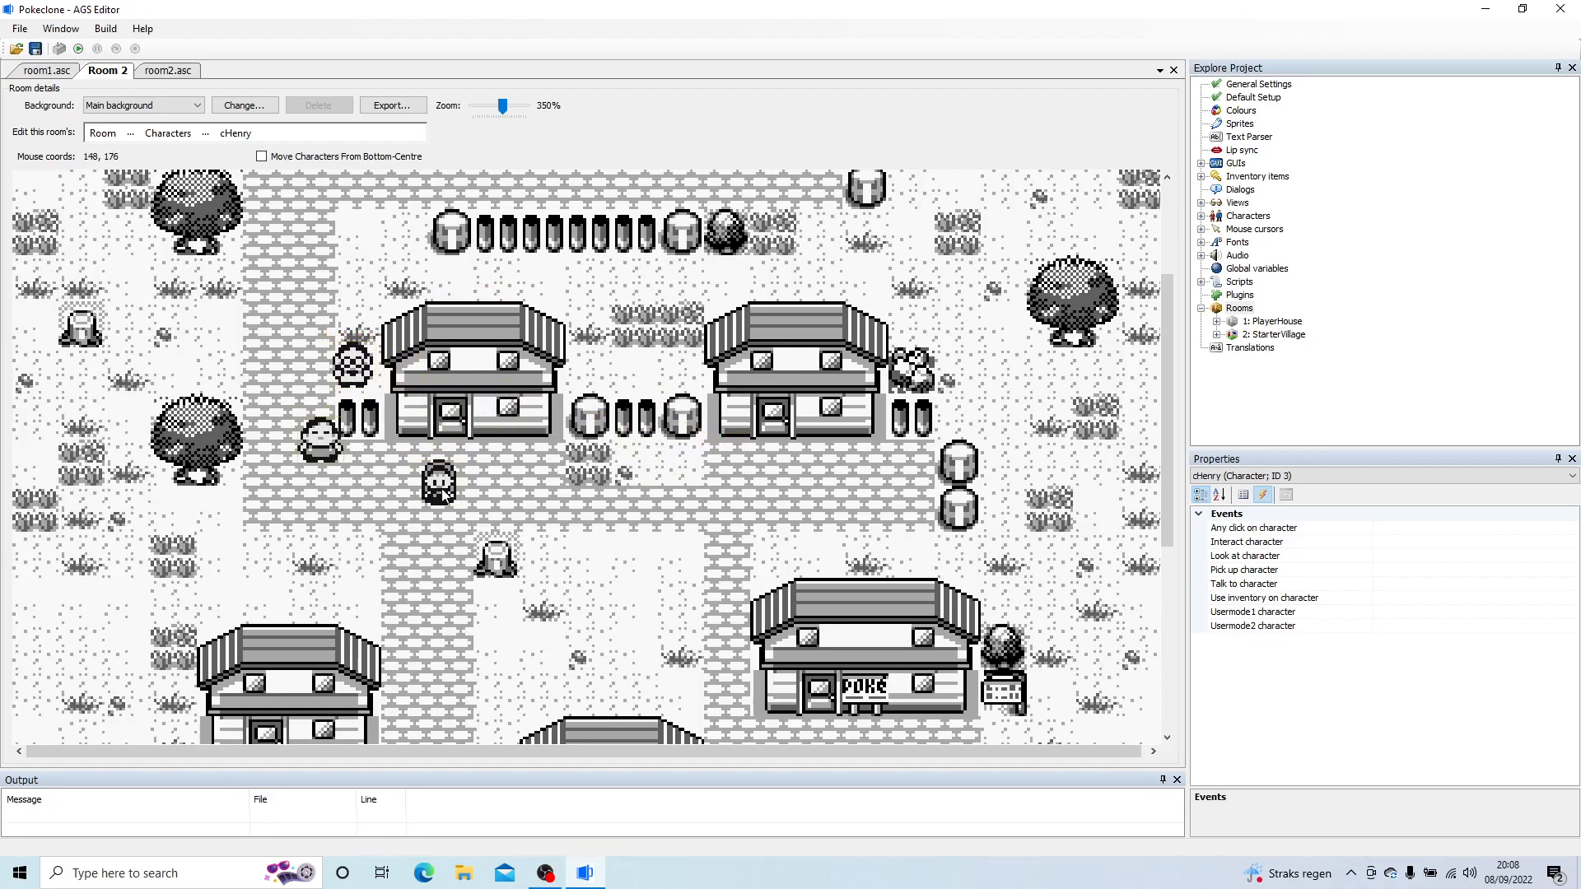
Step: Move cMary beside the lower-middle house, left of its door, and cHenry to the grass below the Poké building's signboard
{"action": "left_click_drag", "start_coordinate": [441, 487], "coordinate": [457, 628]}
{"action": "left_click_drag", "start_coordinate": [1160, 419], "coordinate": [1165, 544]}
{"action": "left_click_drag", "start_coordinate": [446, 375], "coordinate": [523, 644]}
{"action": "left_click_drag", "start_coordinate": [334, 212], "coordinate": [1021, 539]}
{"action": "left_click_drag", "start_coordinate": [1179, 517], "coordinate": [1199, 280]}
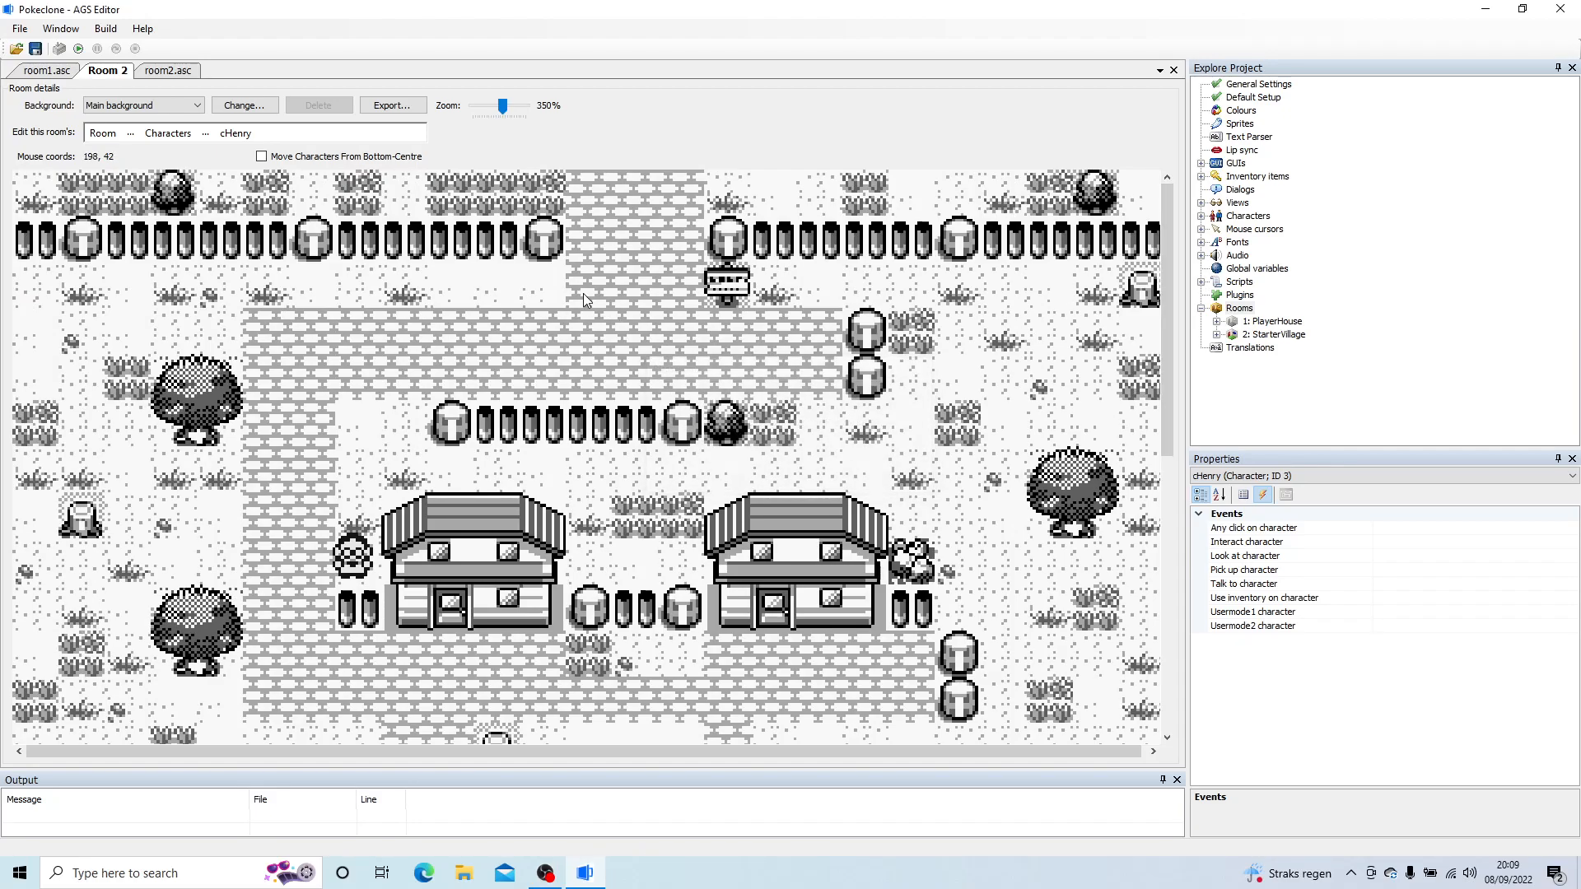
Step: Run the game and test walking the player around the PlayerHouse room
{"action": "left_click", "coordinate": [78, 49]}
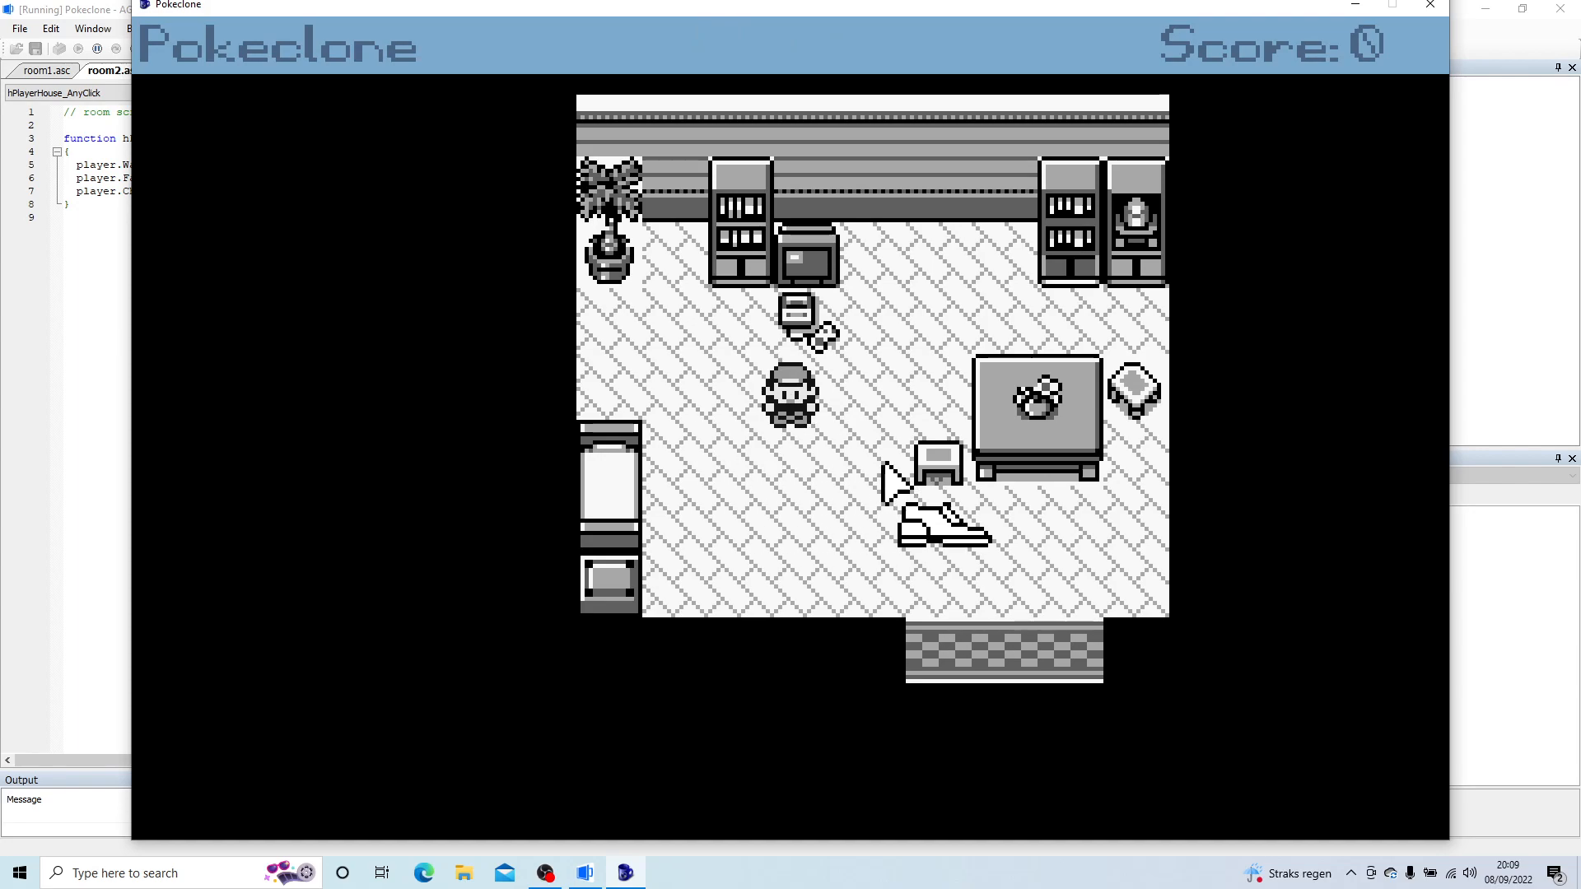
{"action": "left_click", "coordinate": [792, 493]}
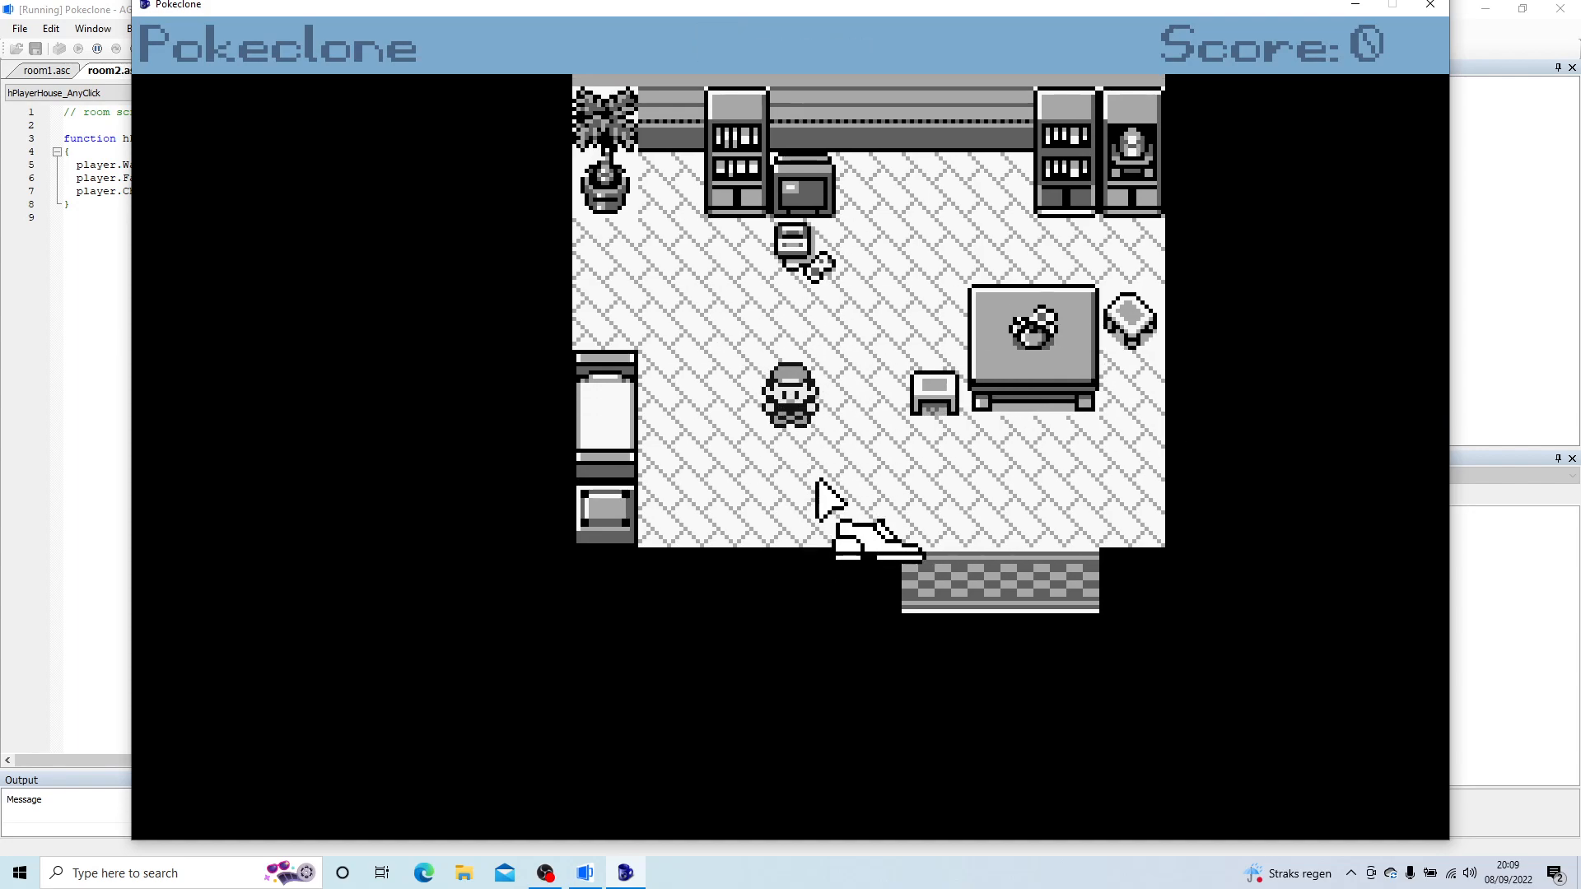
{"action": "left_click", "coordinate": [657, 326]}
{"action": "left_click", "coordinate": [883, 480]}
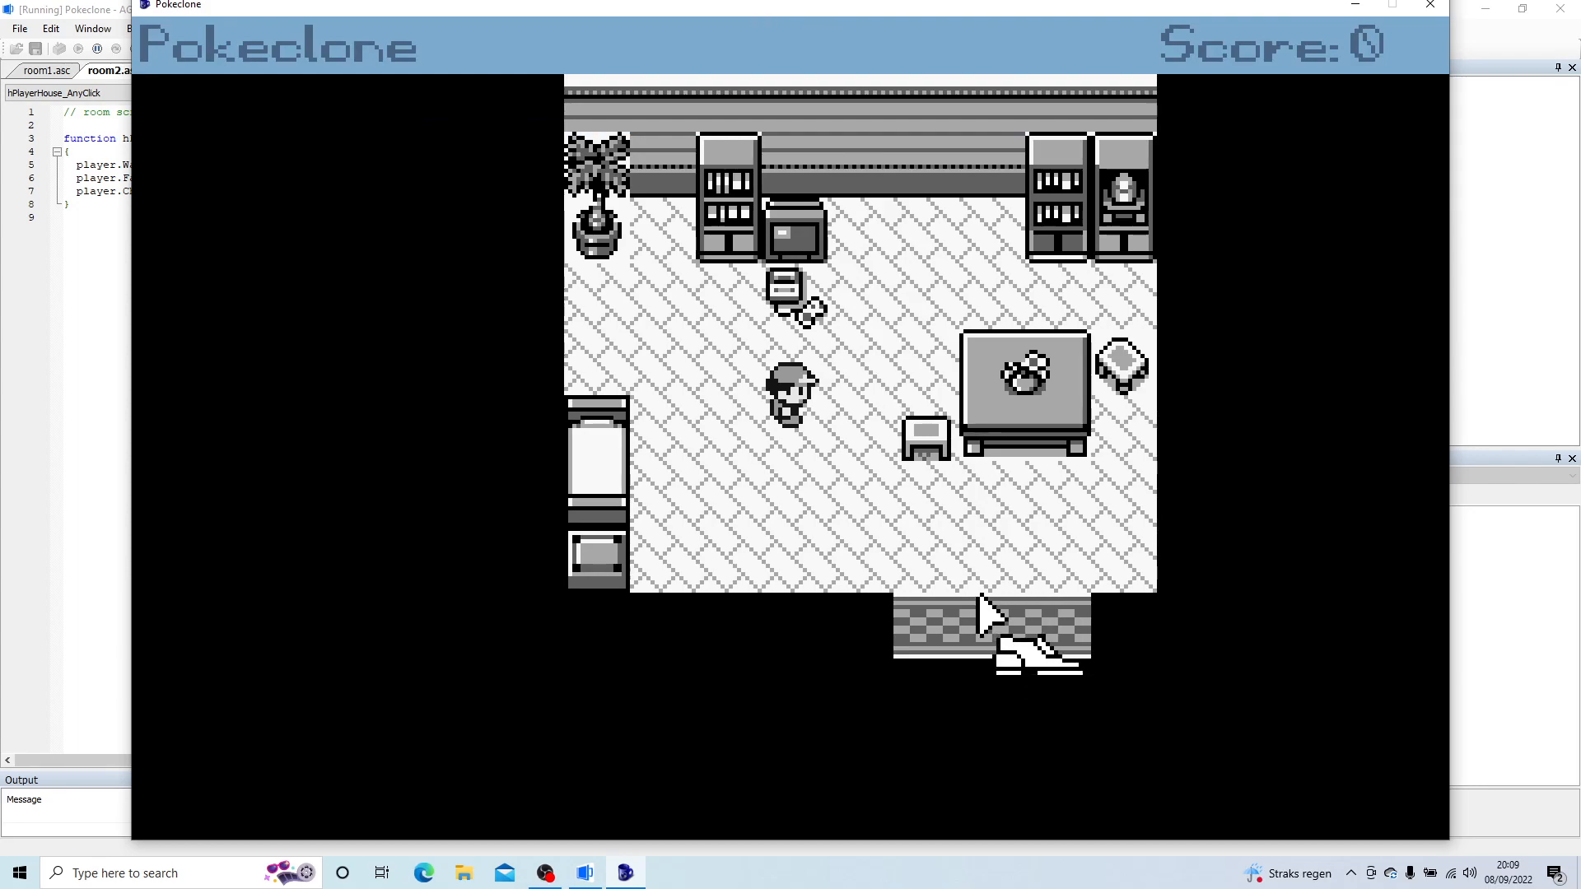
Step: Test leaving PlayerHouse by walking the player to the doormat and using the exit hotspot
{"action": "left_click", "coordinate": [994, 624]}
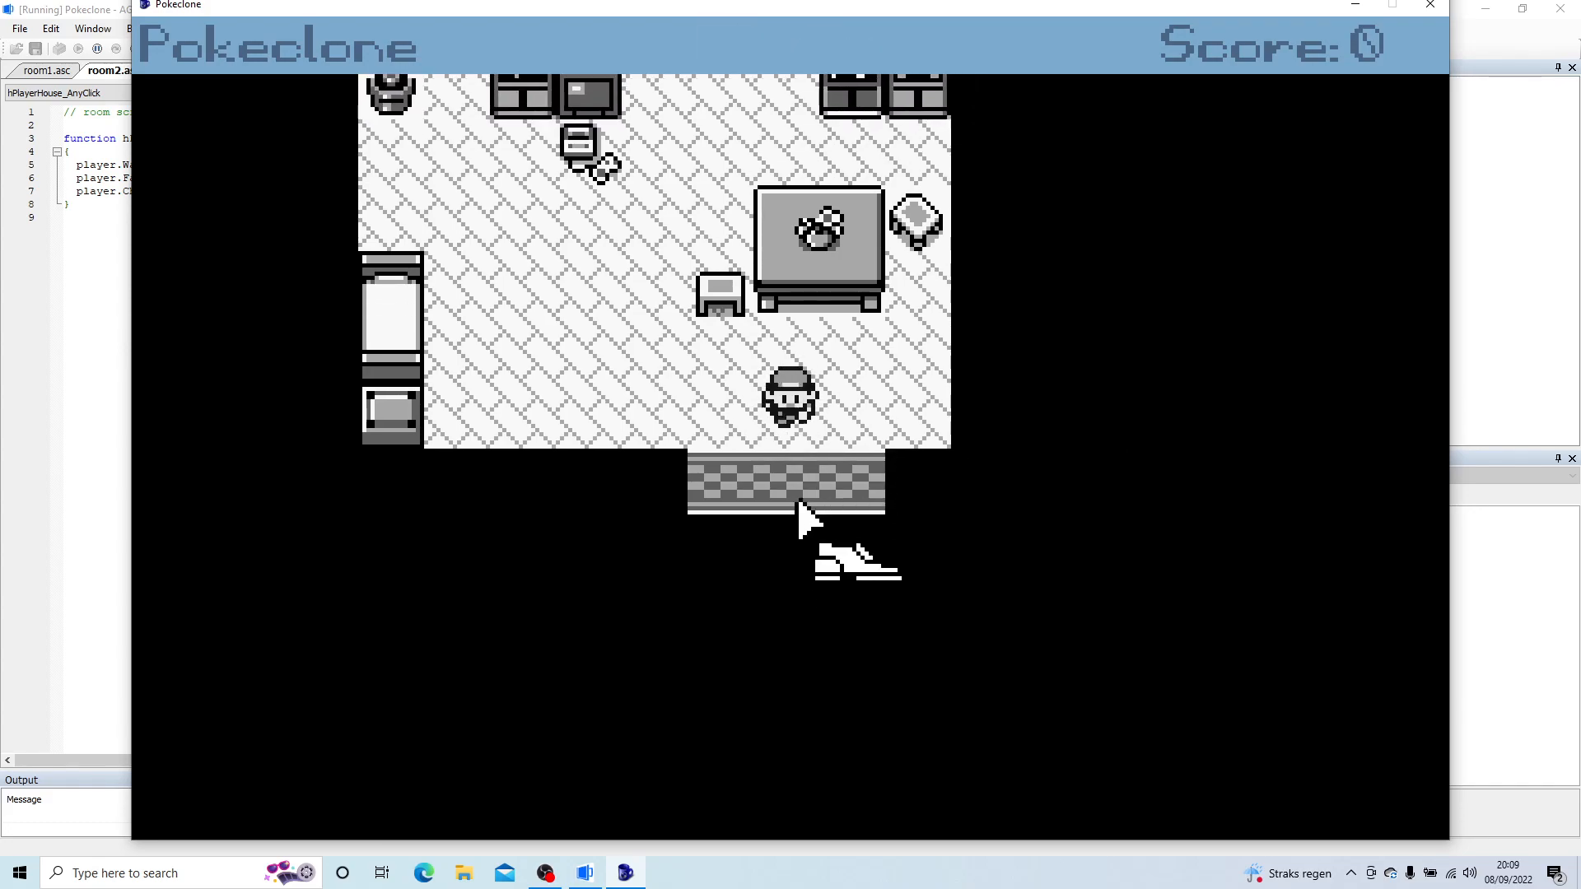
{"action": "right_click", "coordinate": [784, 374]}
{"action": "left_click", "coordinate": [773, 449]}
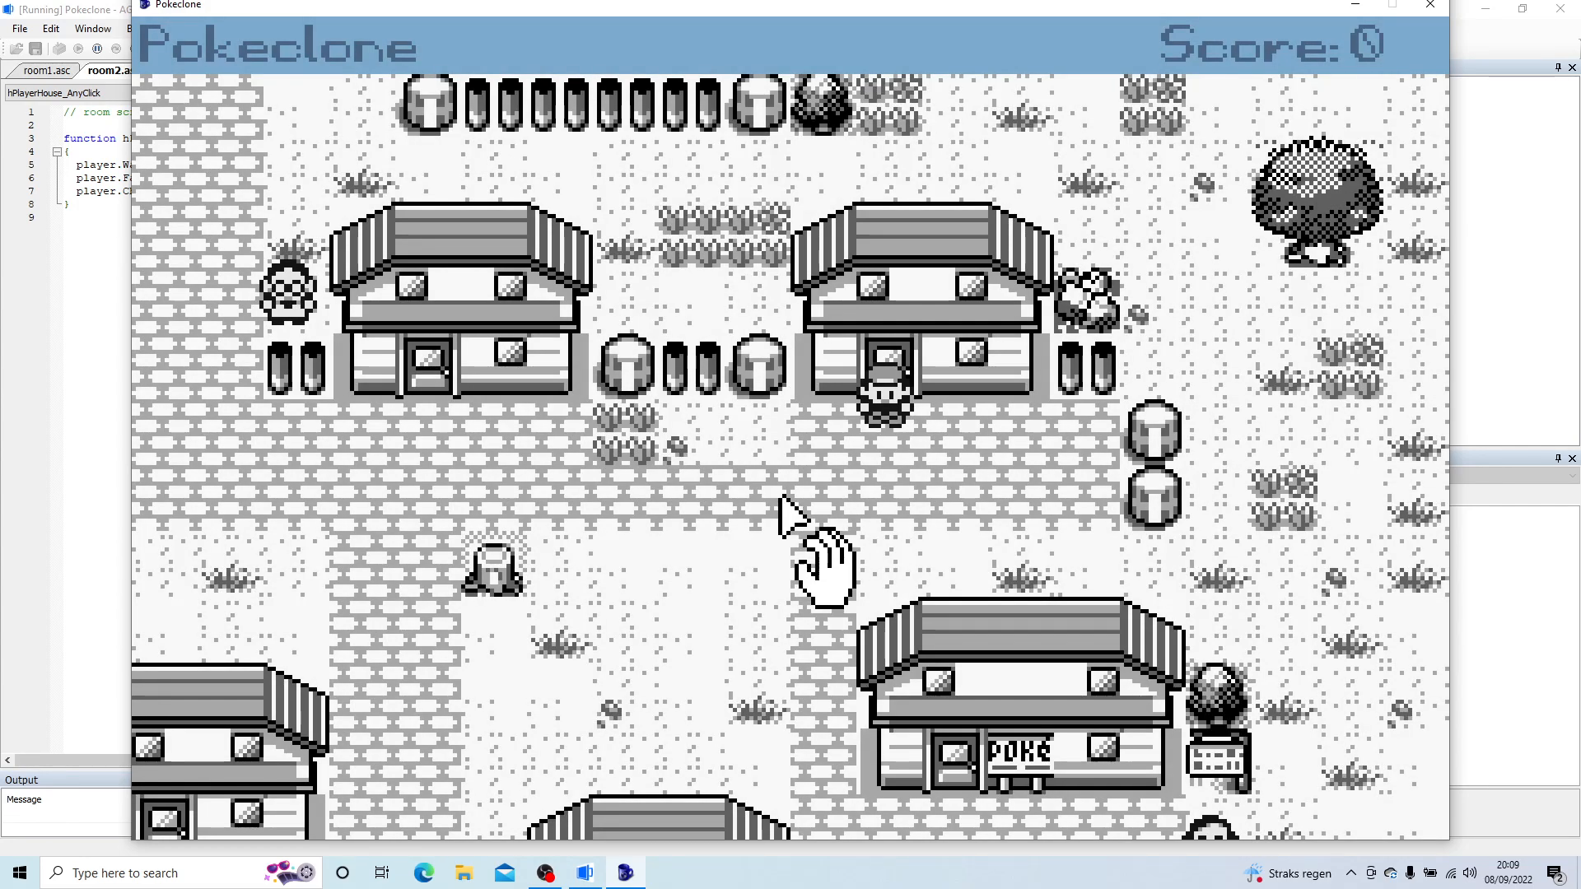
{"action": "right_click", "coordinate": [802, 500]}
{"action": "right_click", "coordinate": [805, 494]}
{"action": "left_click", "coordinate": [805, 493]}
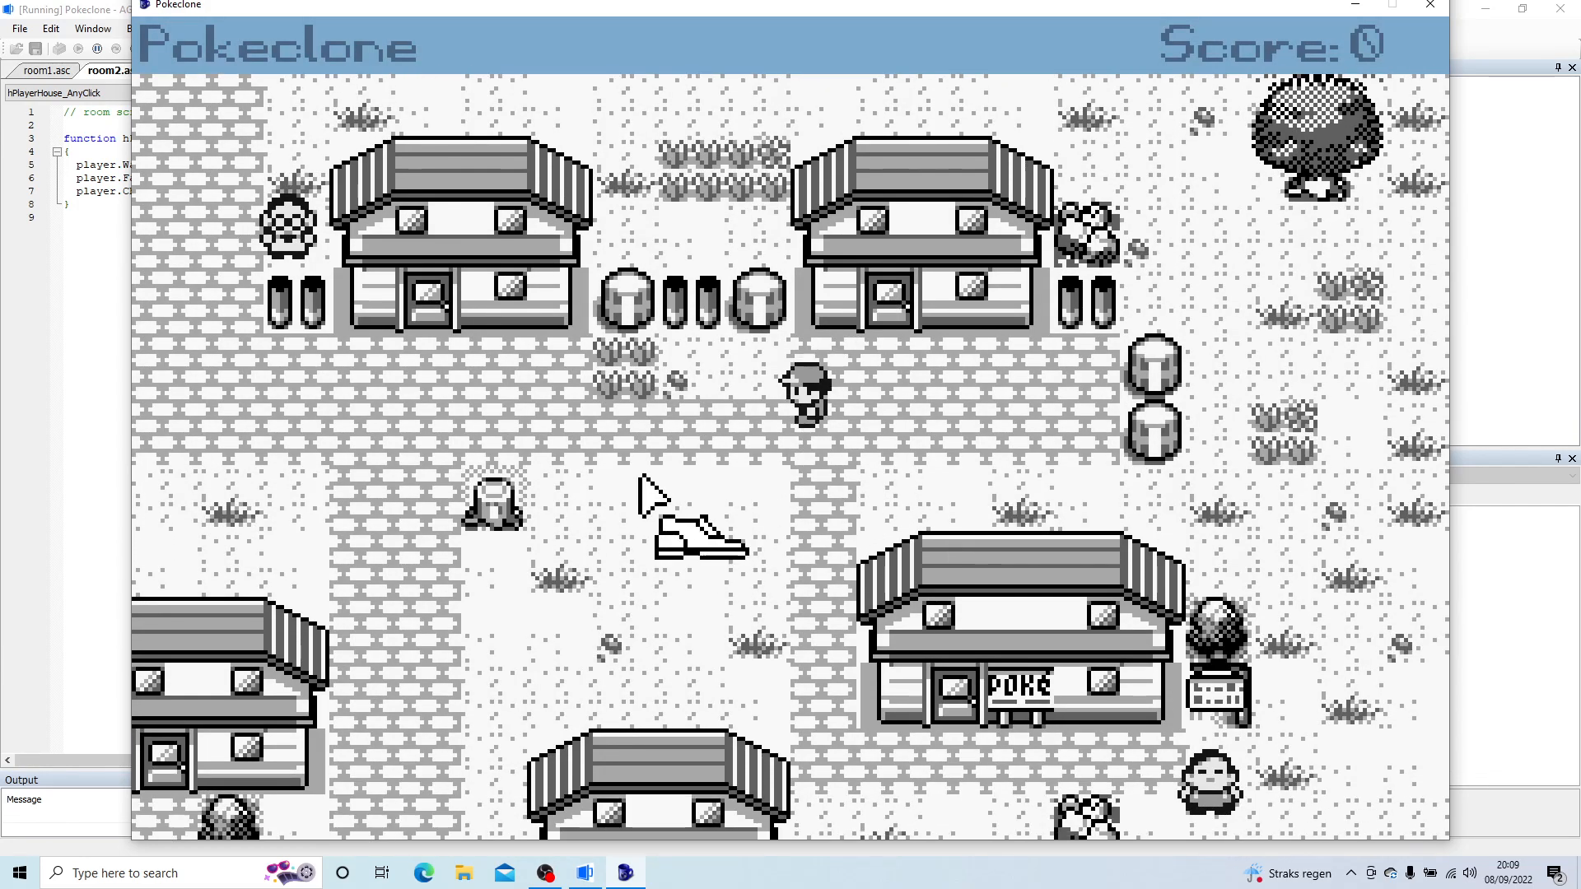
Step: Walk the player along the StarterVillage paths past the upper-left house, up to the northern path and back down south
{"action": "left_click", "coordinate": [636, 472]}
{"action": "left_click", "coordinate": [458, 382]}
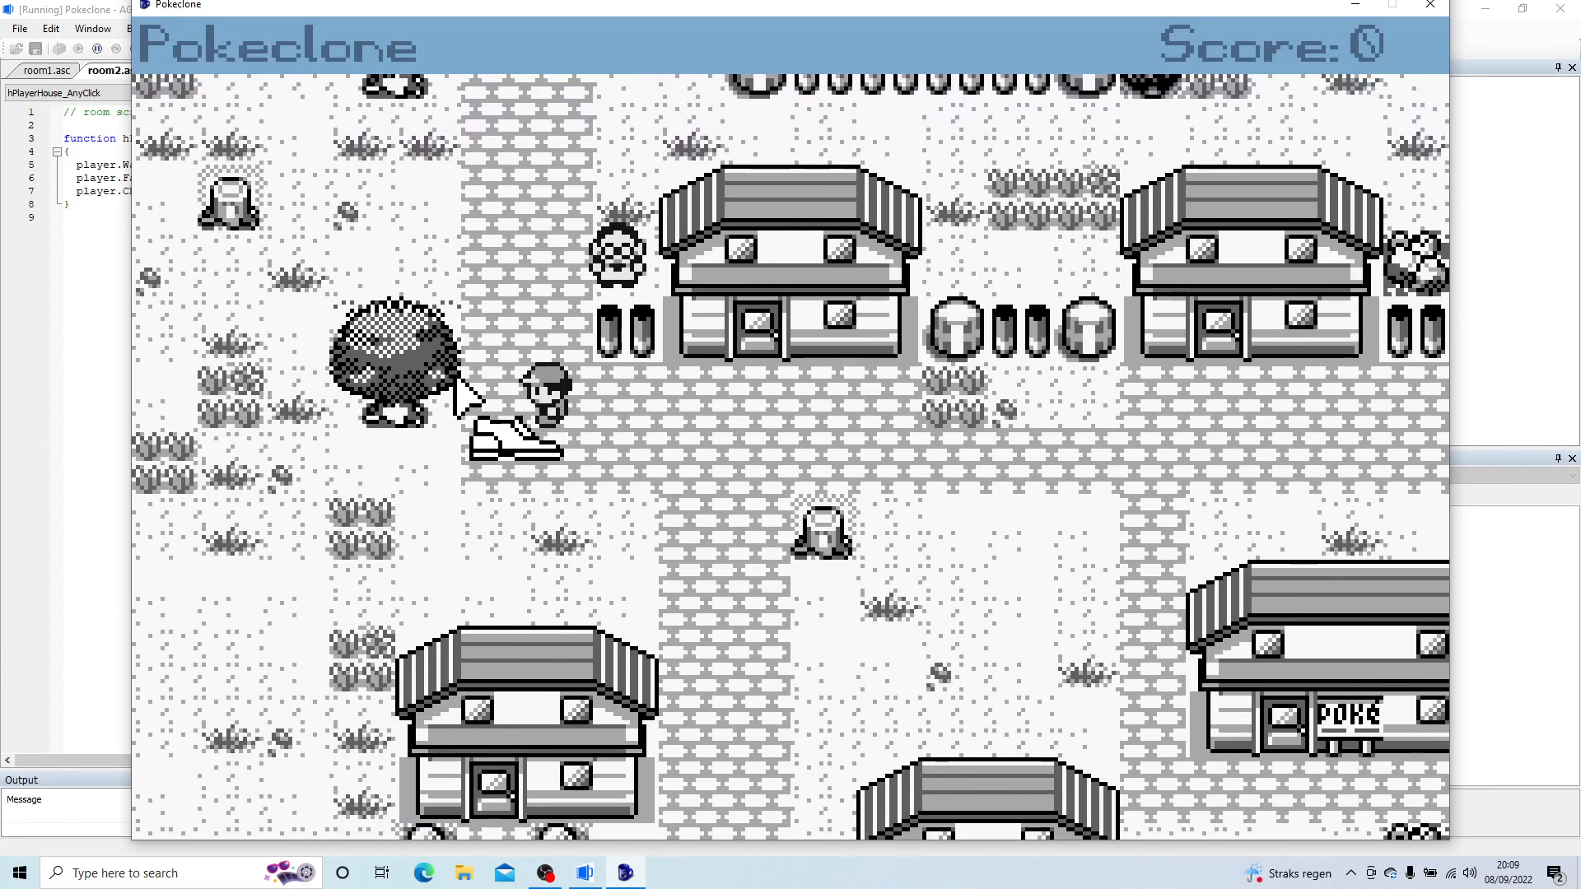
{"action": "left_click", "coordinate": [599, 240]}
{"action": "left_click", "coordinate": [450, 480]}
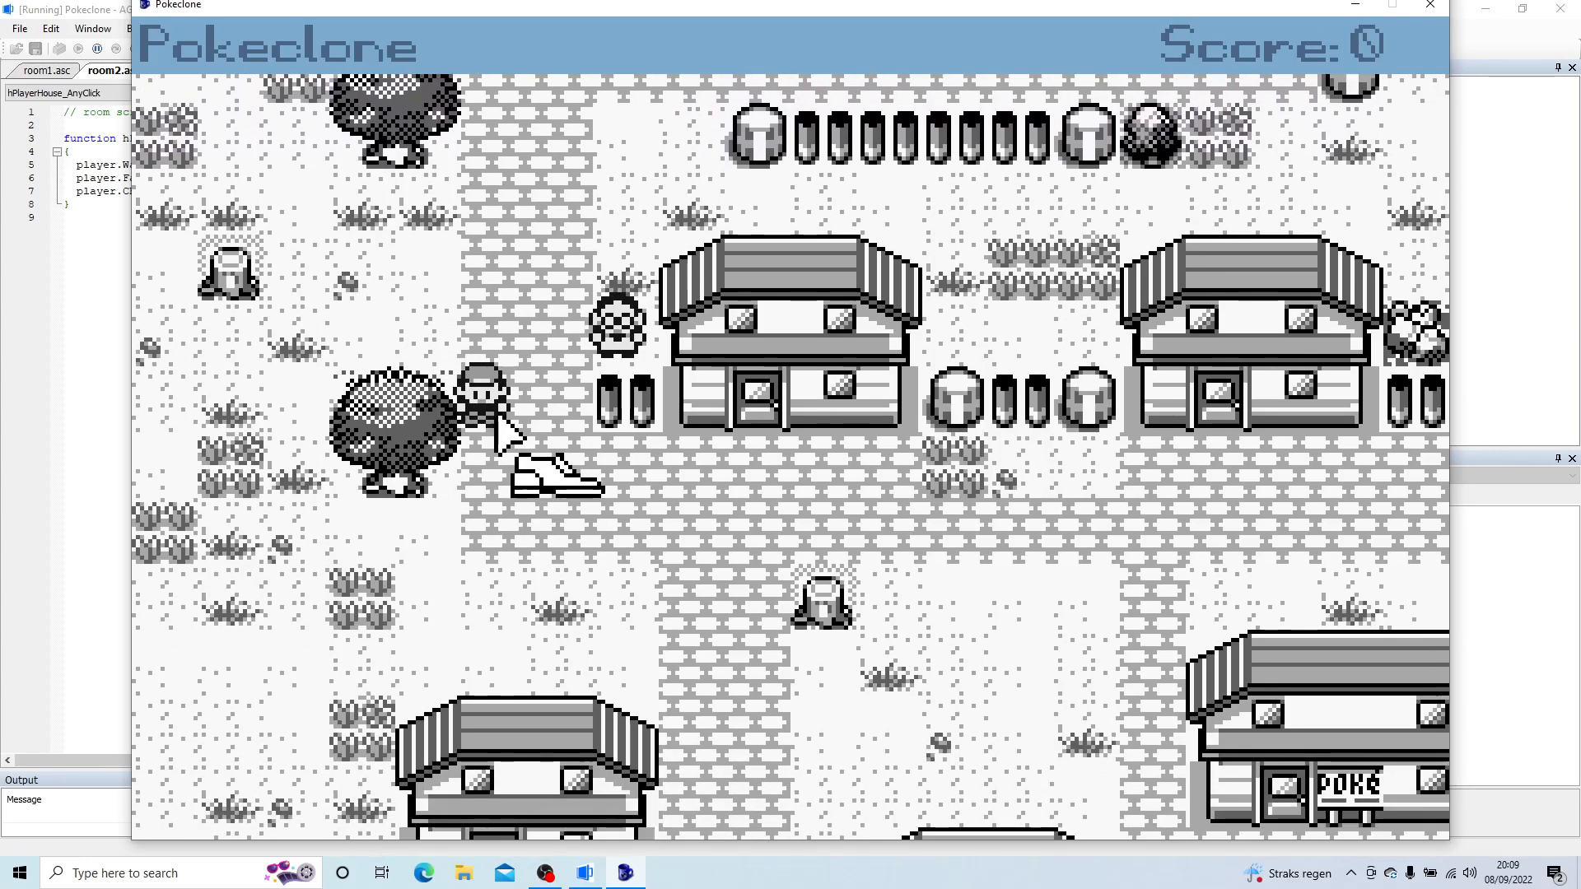
{"action": "left_click", "coordinate": [564, 260]}
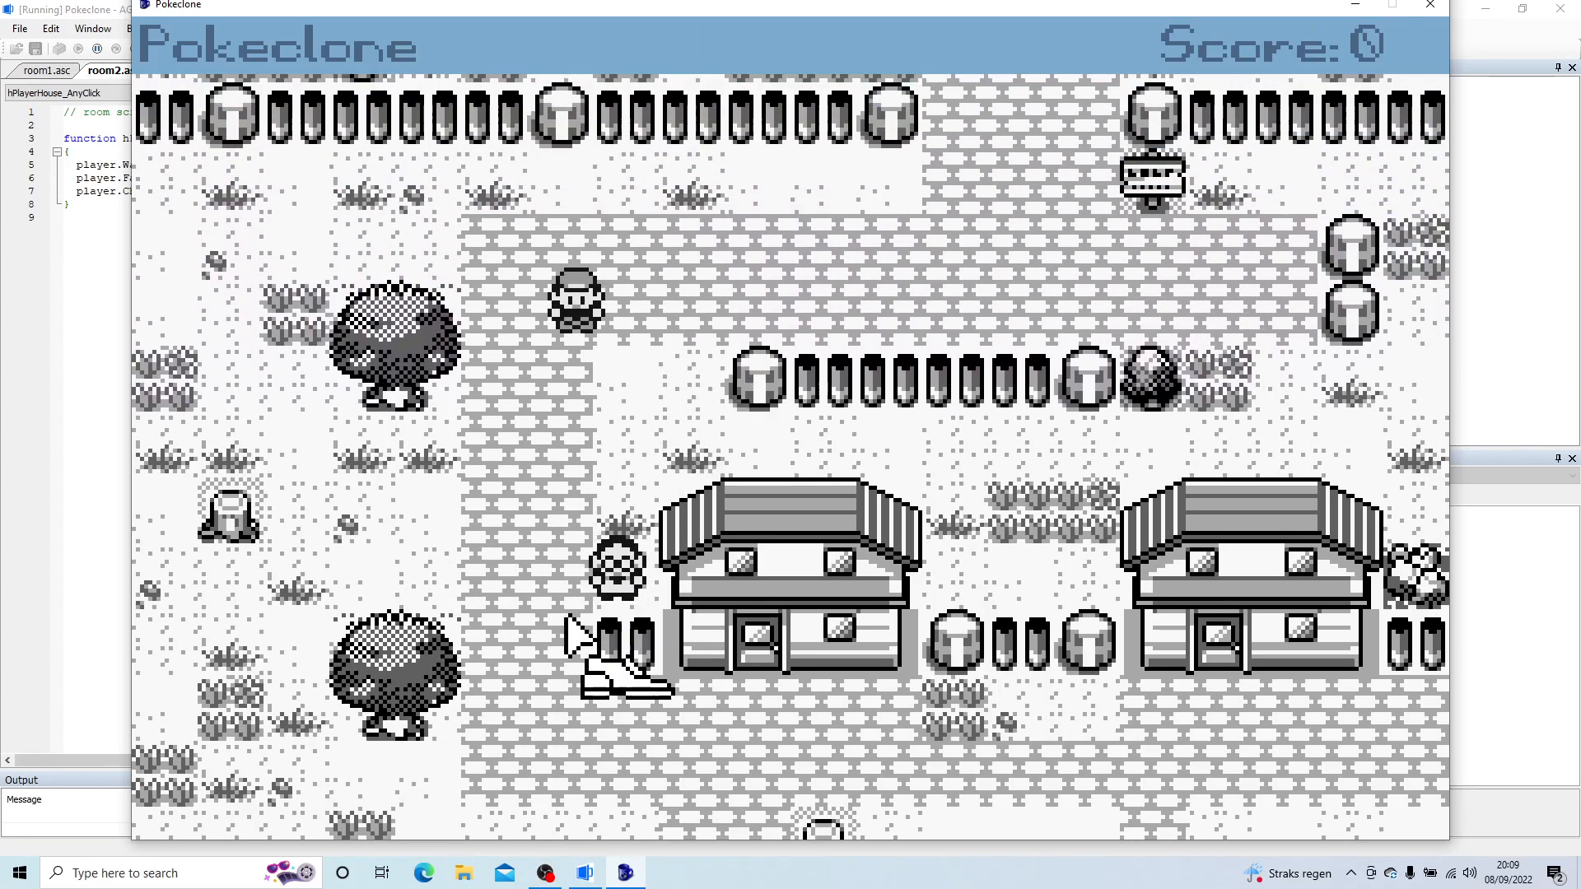
{"action": "left_click", "coordinate": [576, 640]}
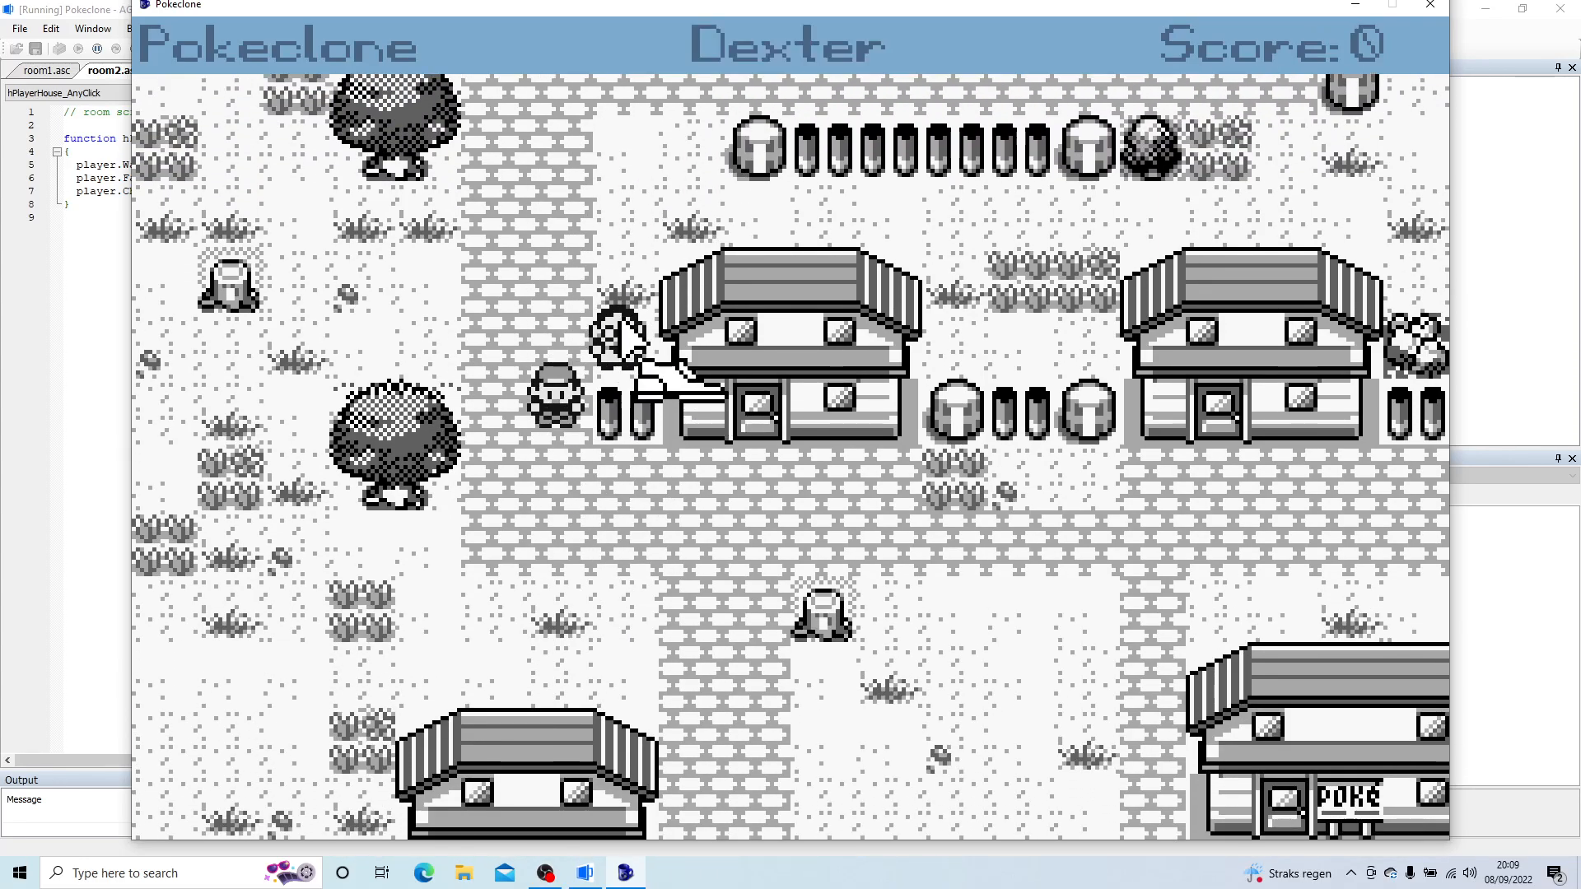
{"action": "left_click", "coordinate": [663, 624]}
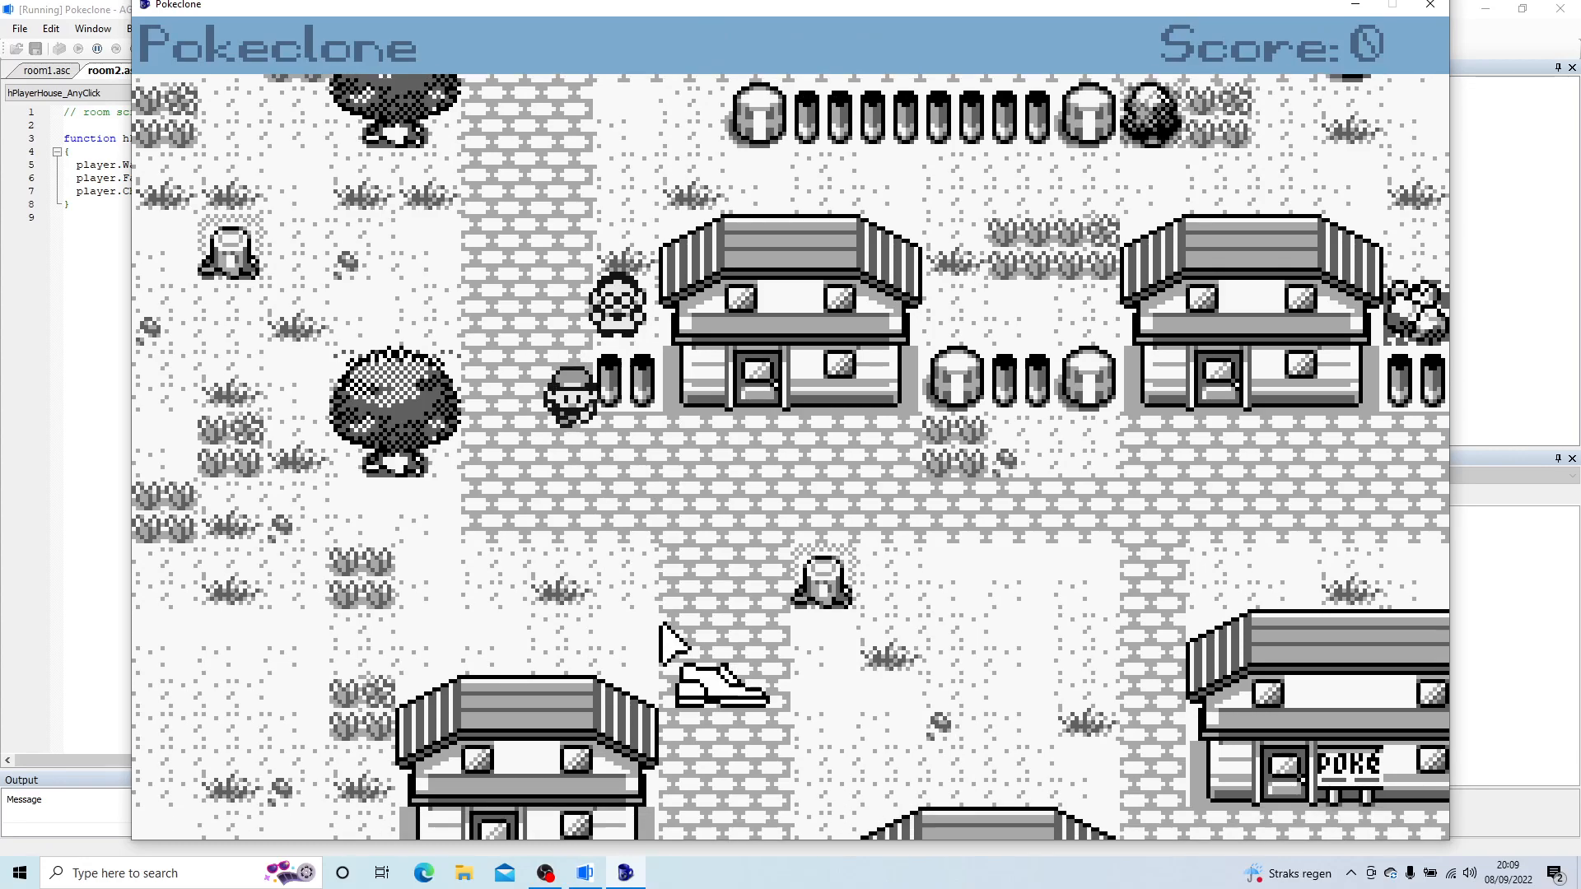
{"action": "left_click", "coordinate": [724, 659]}
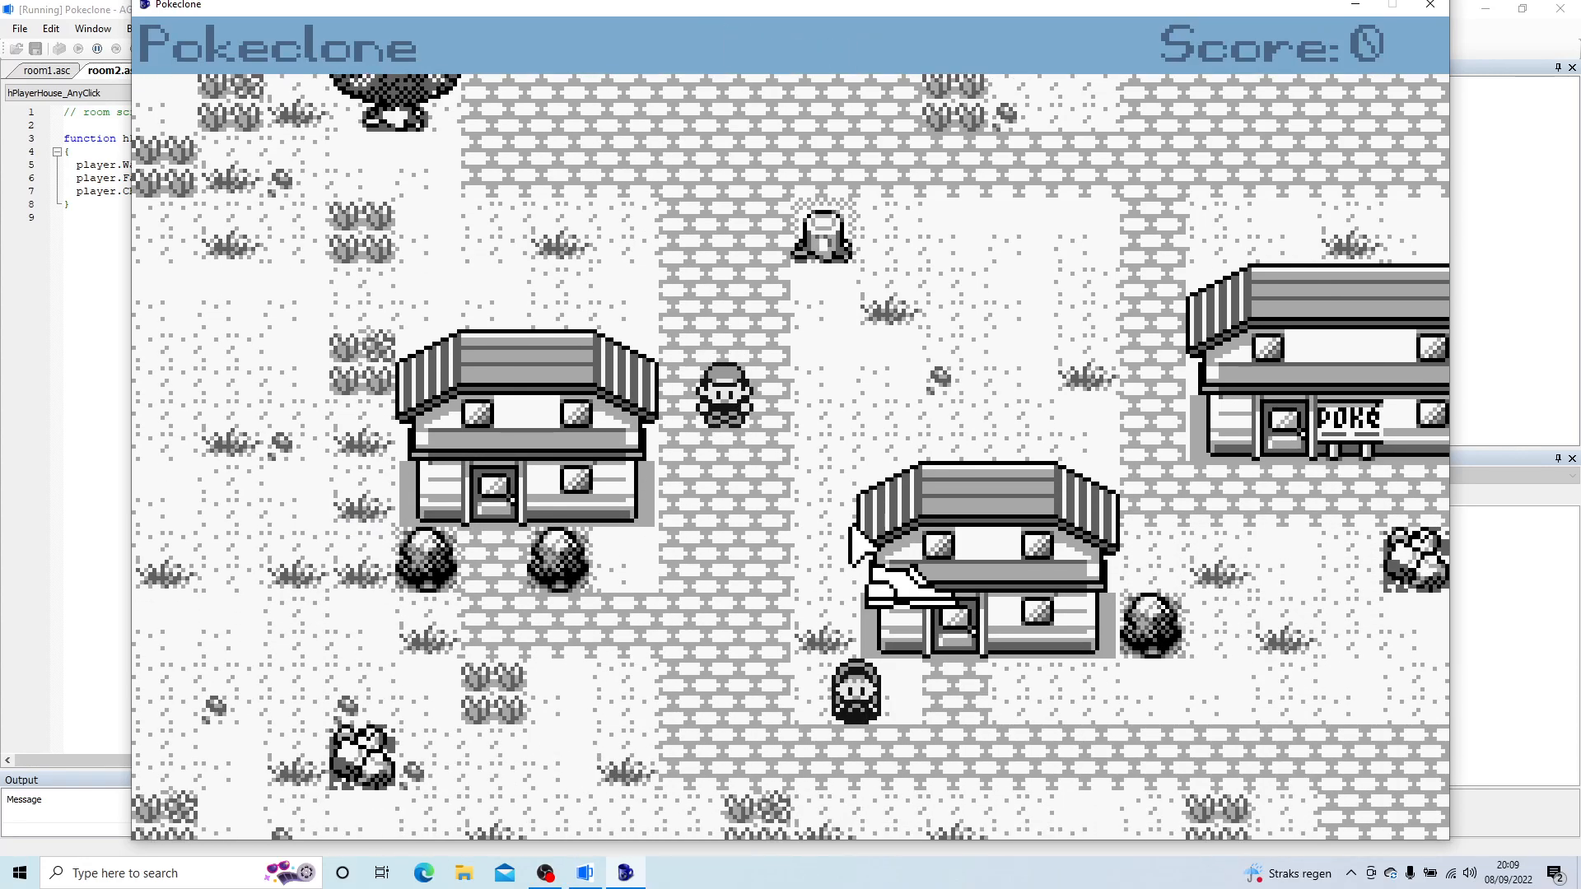
Step: Walk the player back to the upper-right house and try to enter through its door
{"action": "left_click", "coordinate": [1044, 240]}
{"action": "right_click", "coordinate": [997, 280]}
{"action": "right_click", "coordinate": [946, 301]}
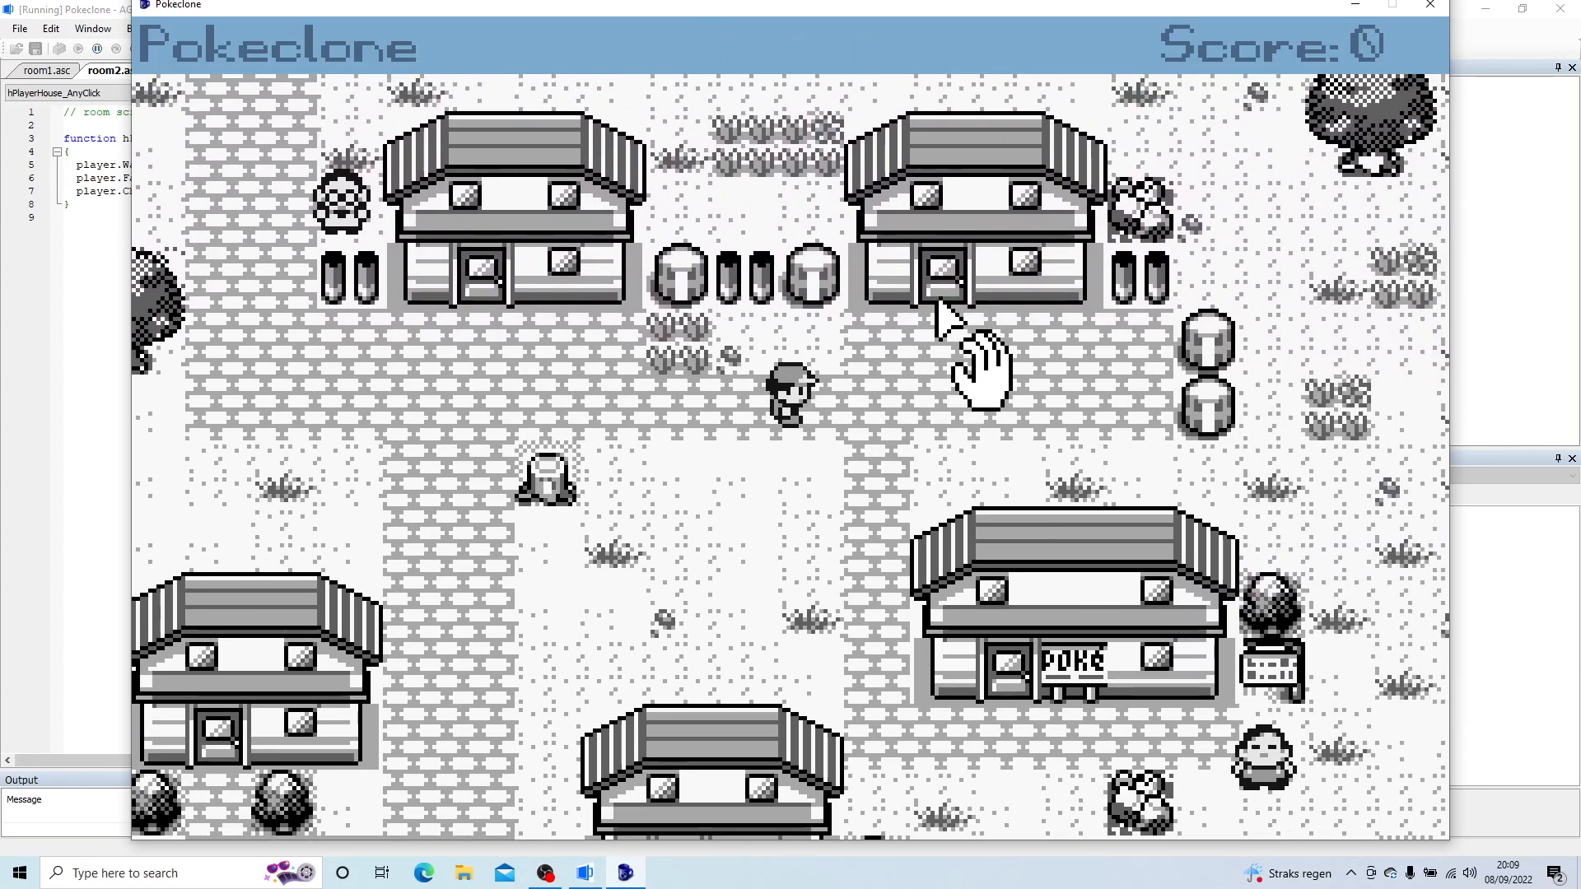
{"action": "right_click", "coordinate": [943, 293]}
{"action": "right_click", "coordinate": [940, 284]}
{"action": "left_click", "coordinate": [940, 284]}
{"action": "right_click", "coordinate": [889, 405]}
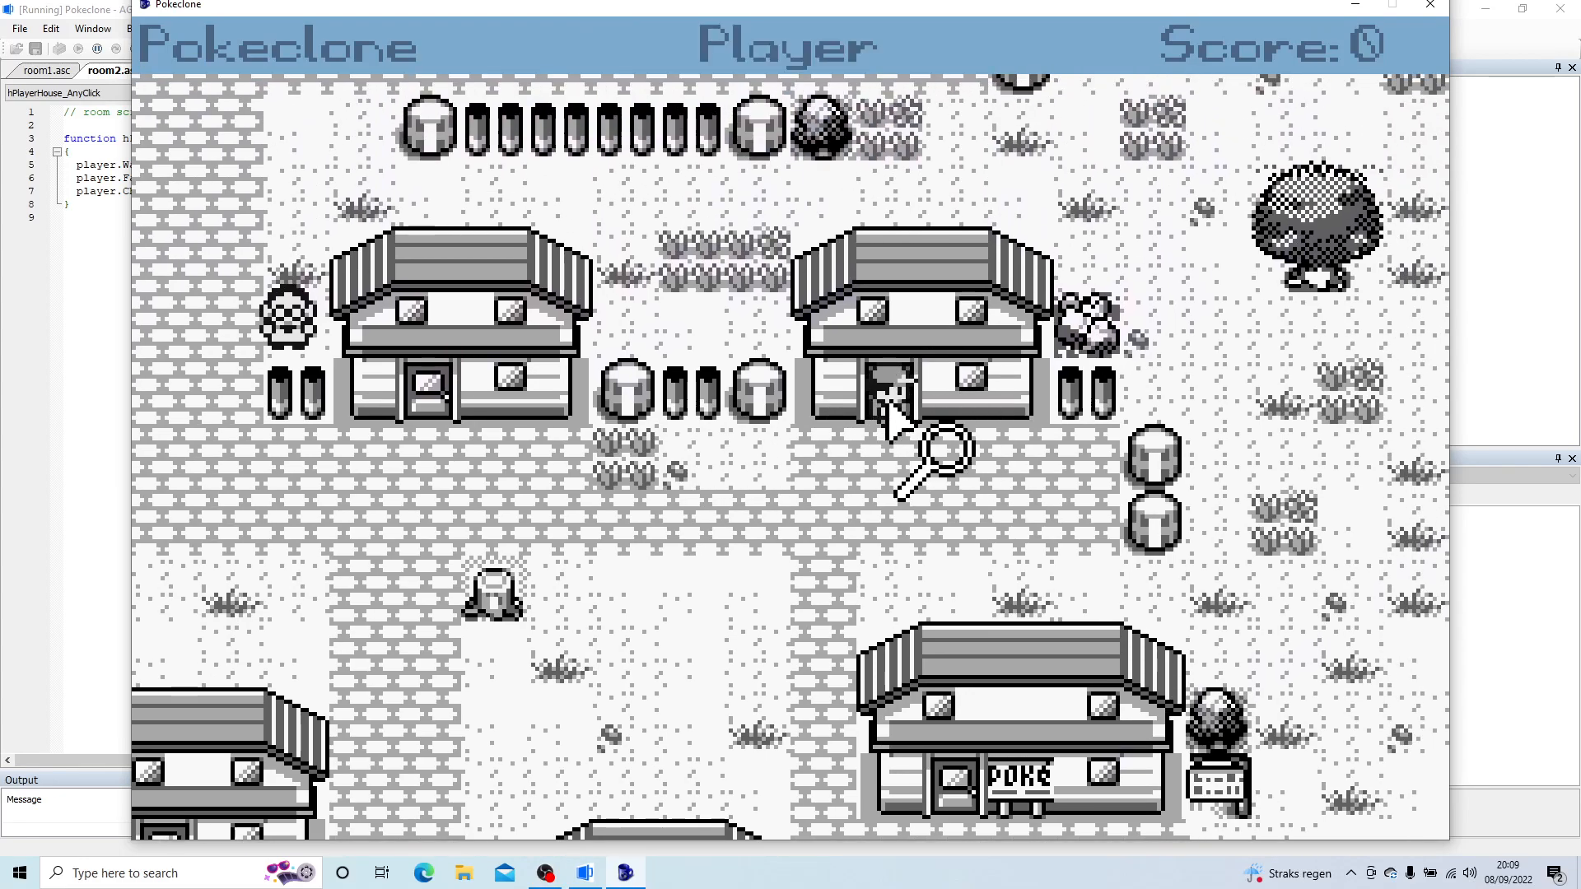
{"action": "left_click", "coordinate": [889, 400]}
Step: Step the player away from the doorway and test entering through the Player's House hotspot with the walk cursor
{"action": "right_click", "coordinate": [953, 482]}
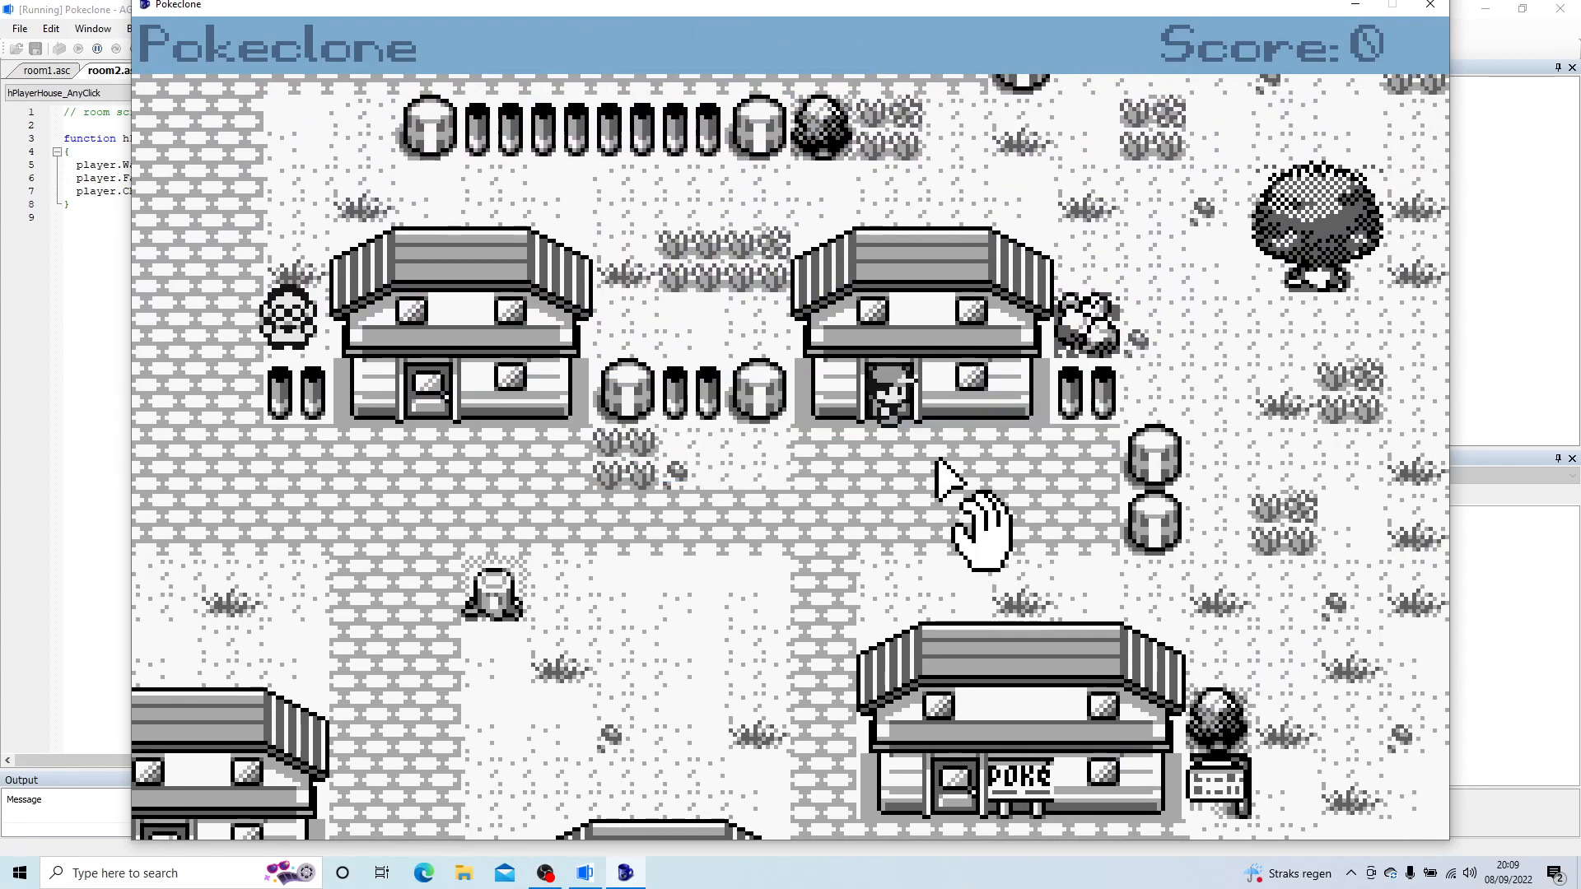
{"action": "right_click", "coordinate": [962, 466]}
{"action": "right_click", "coordinate": [956, 467]}
{"action": "left_click", "coordinate": [957, 467]}
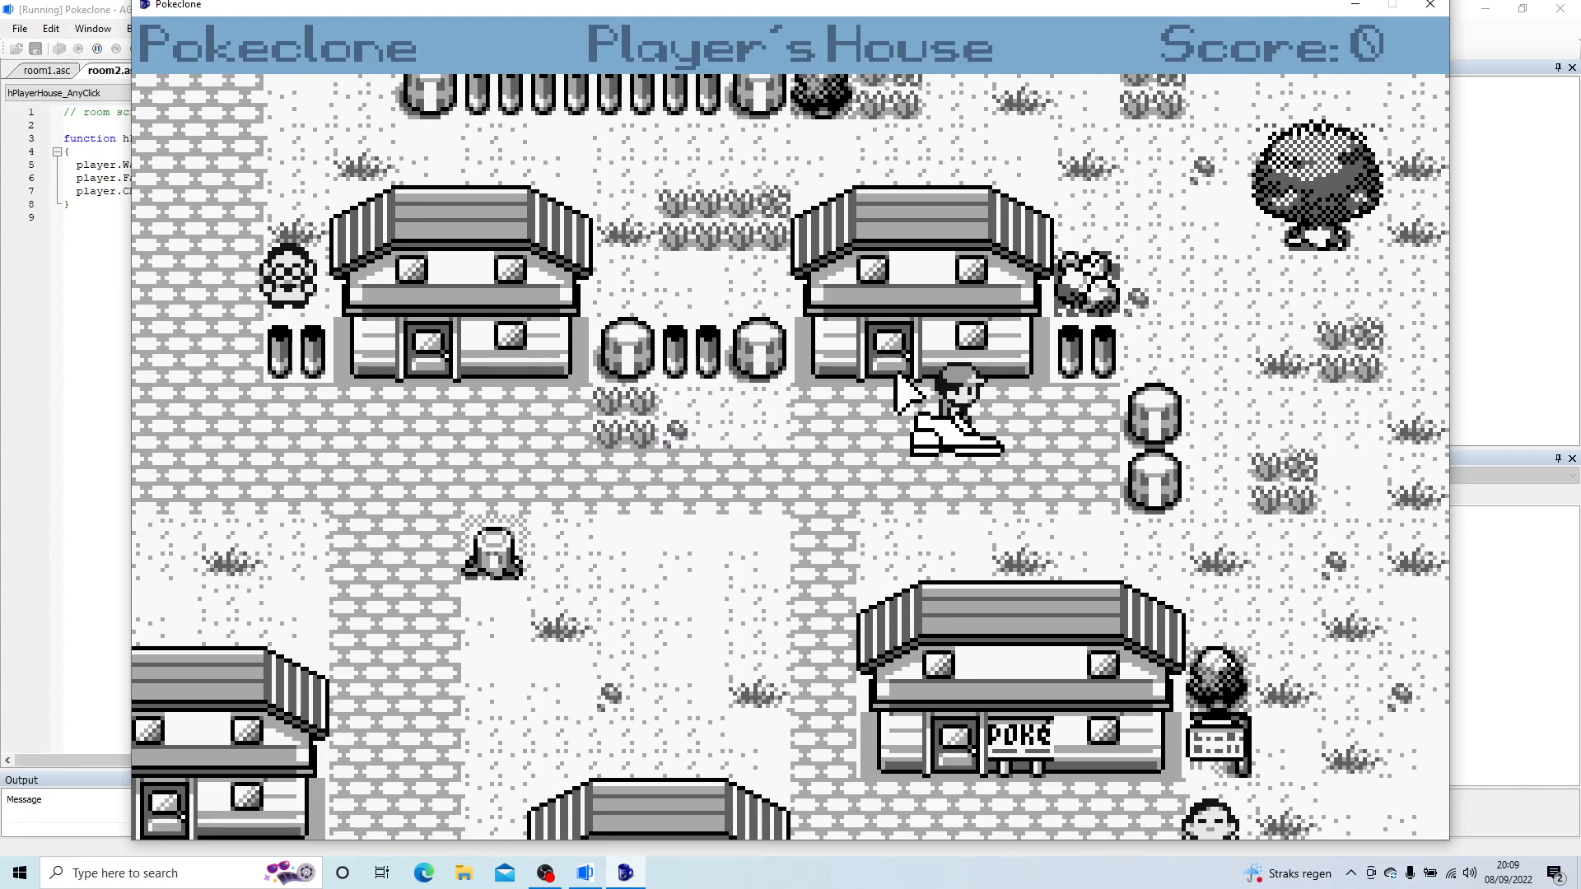
{"action": "right_click", "coordinate": [891, 359]}
{"action": "right_click", "coordinate": [892, 359]}
{"action": "right_click", "coordinate": [892, 359]}
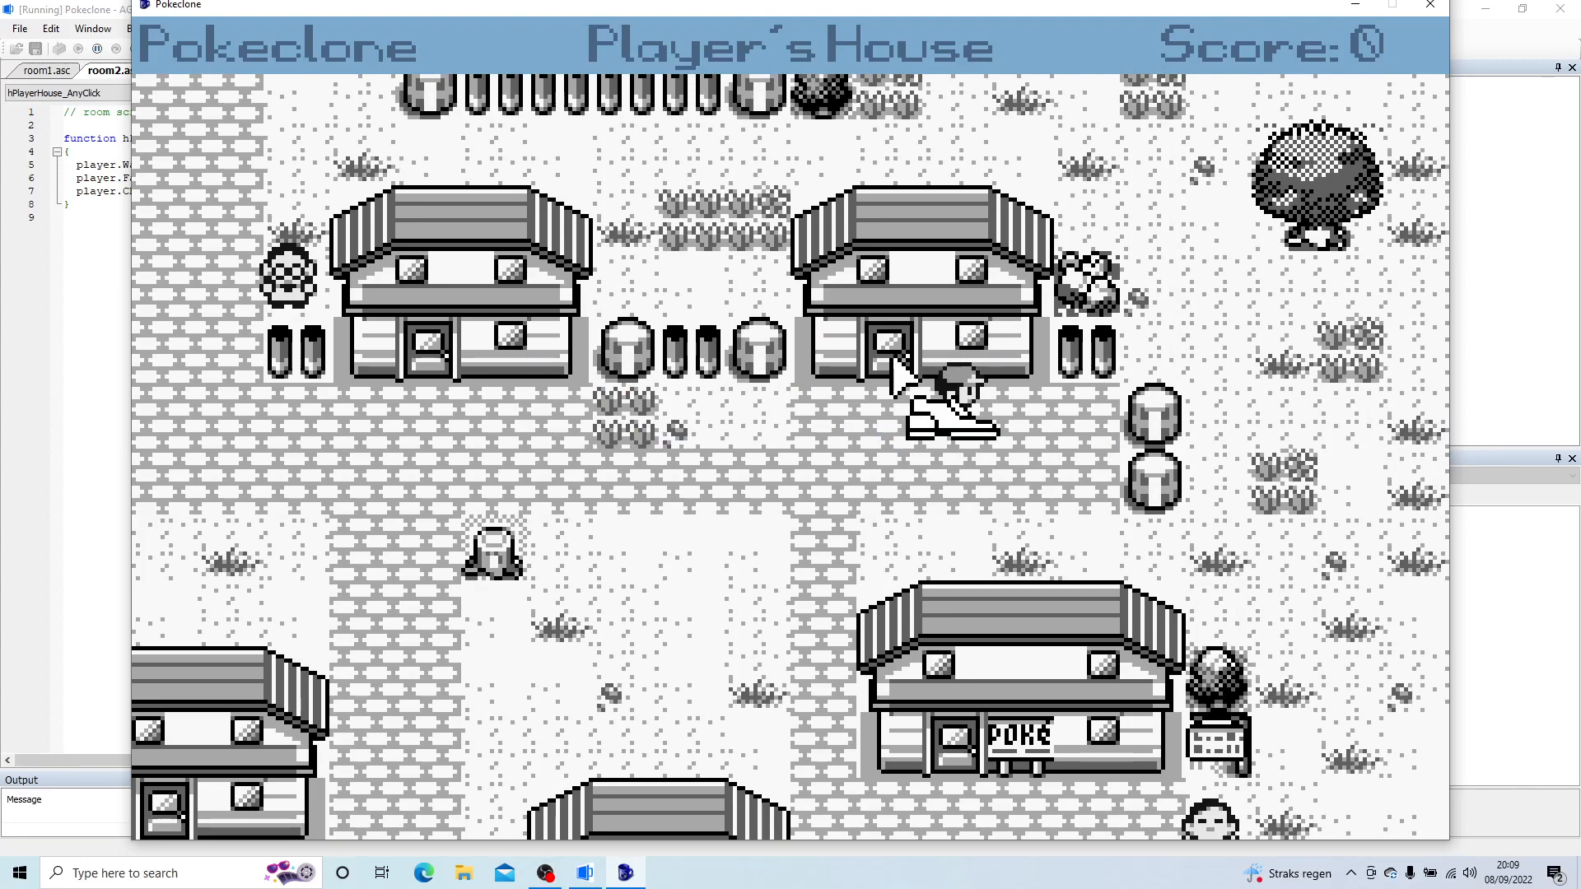
{"action": "right_click", "coordinate": [891, 359]}
{"action": "right_click", "coordinate": [892, 359]}
{"action": "left_click", "coordinate": [892, 359]}
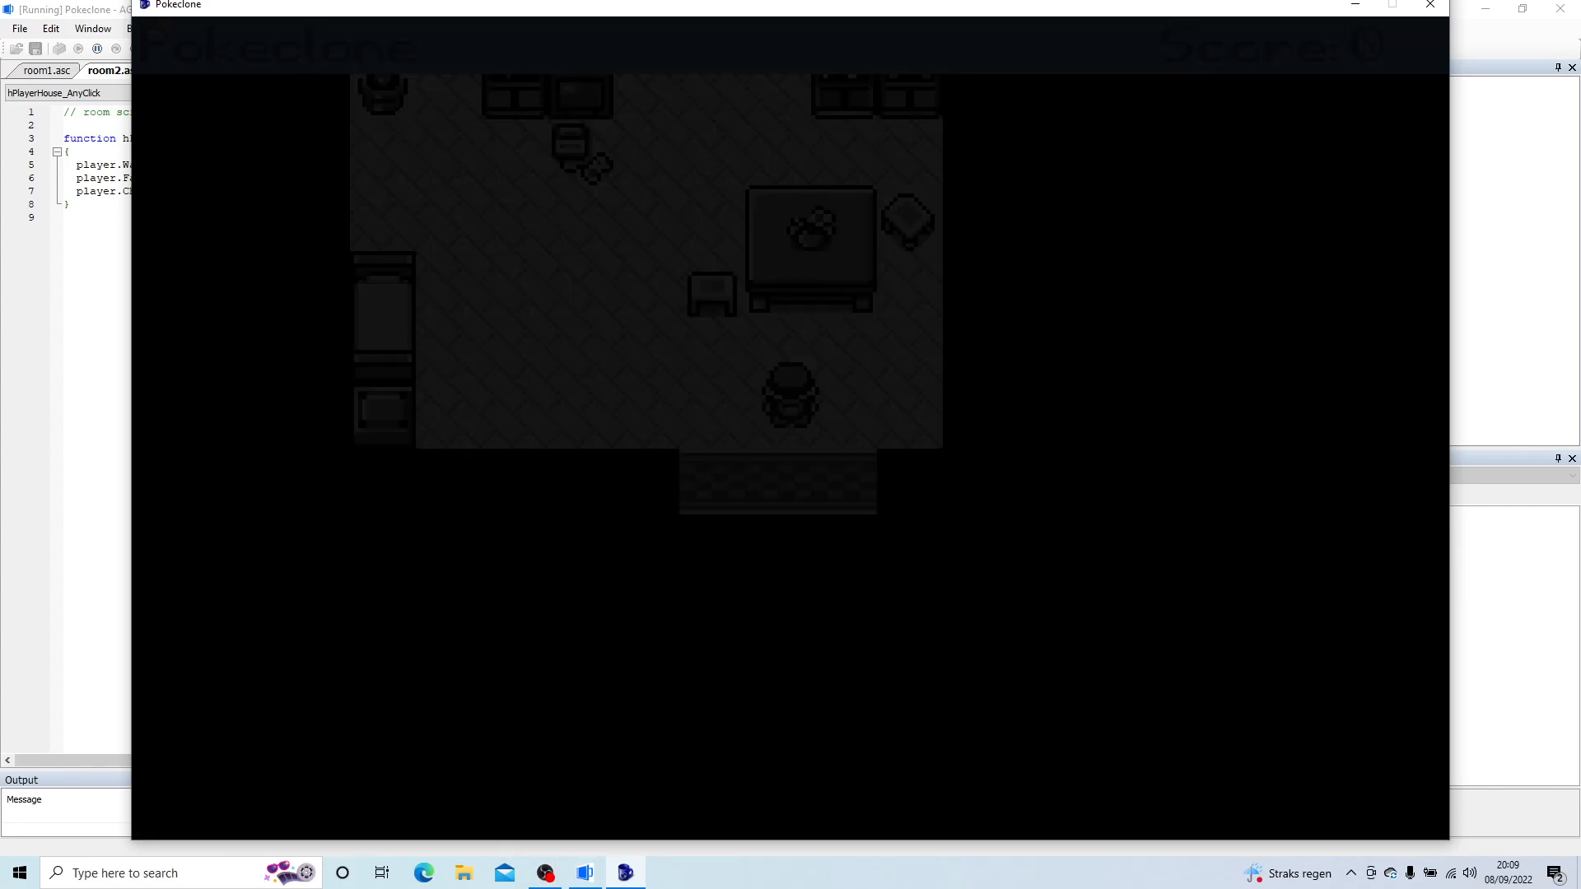
Step: Walk the player around inside PlayerHouse again and close the test run
{"action": "right_click", "coordinate": [632, 350]}
{"action": "right_click", "coordinate": [632, 350]}
{"action": "left_click", "coordinate": [632, 350]}
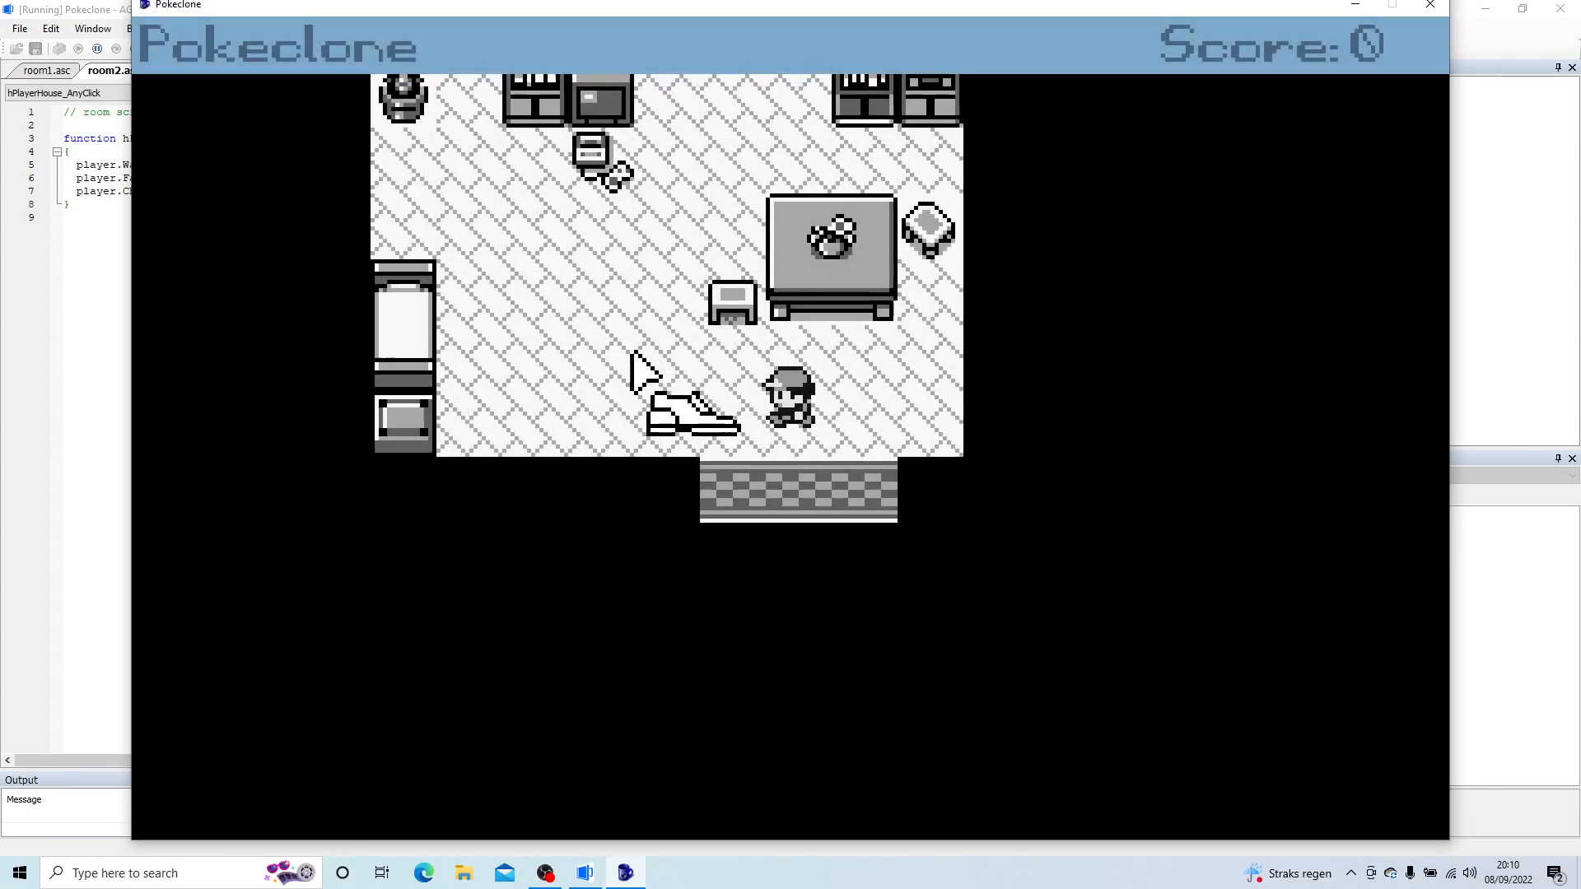
{"action": "left_click", "coordinate": [1025, 557]}
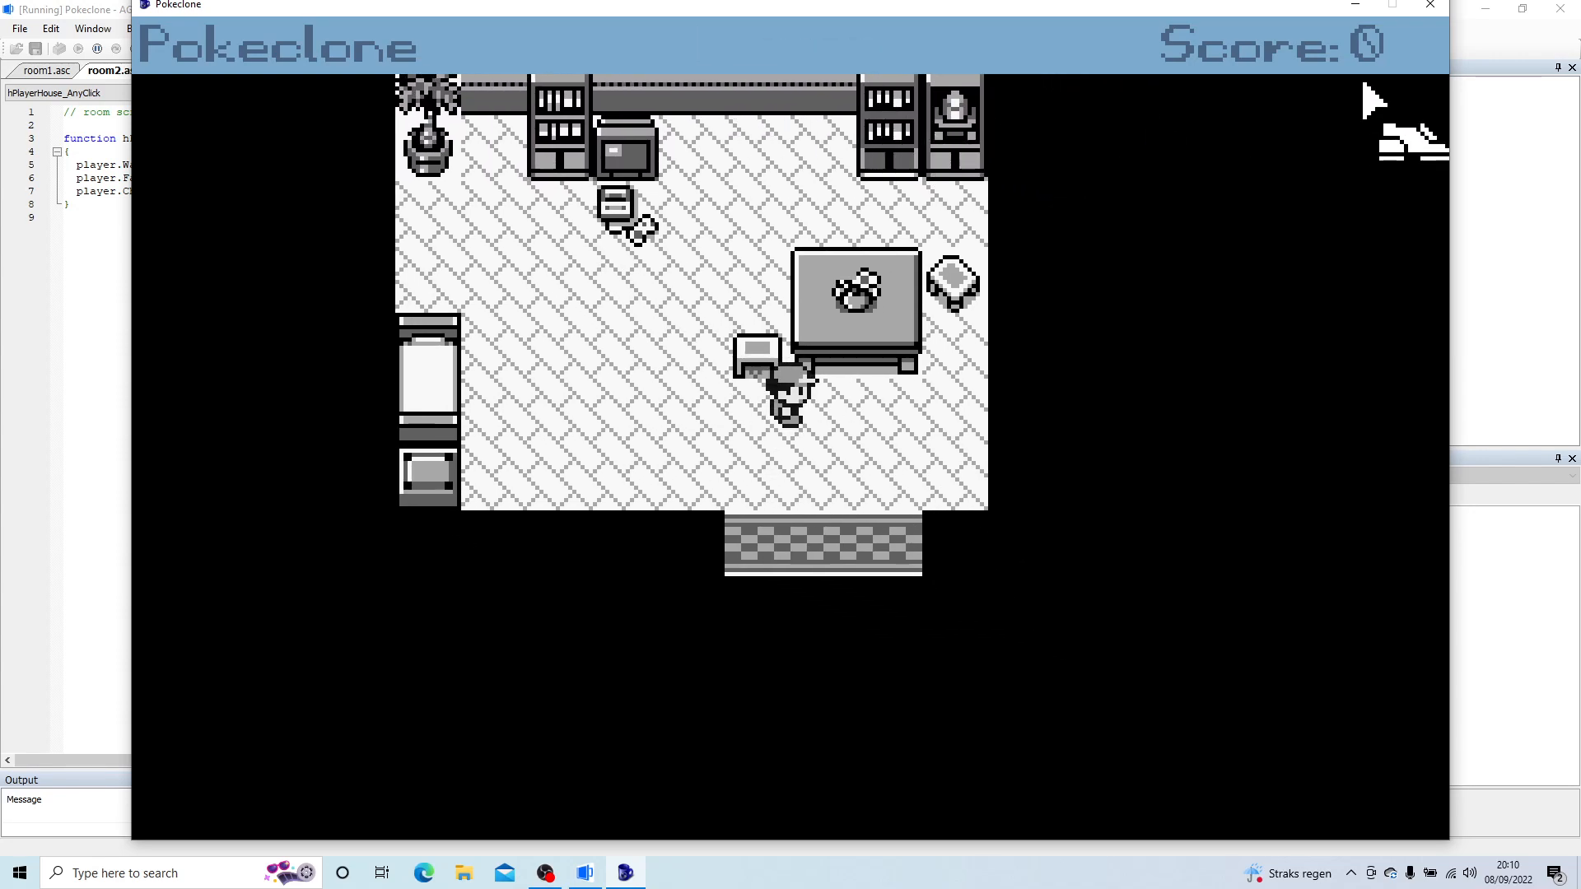
{"action": "mouse_move", "coordinate": [1380, 25]}
{"action": "left_click", "coordinate": [1431, 6]}
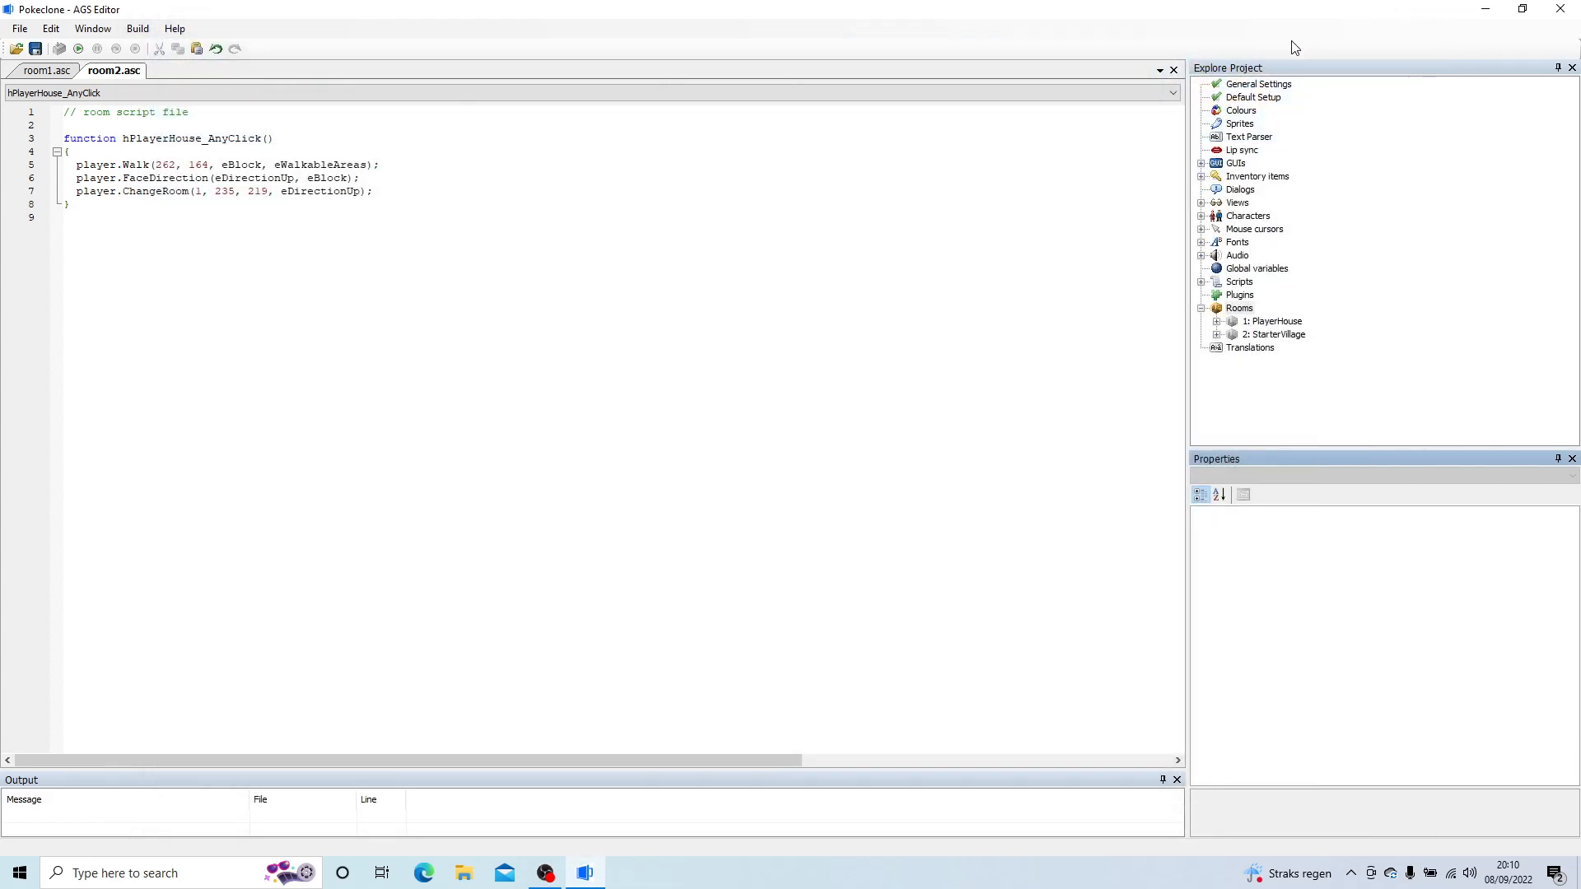